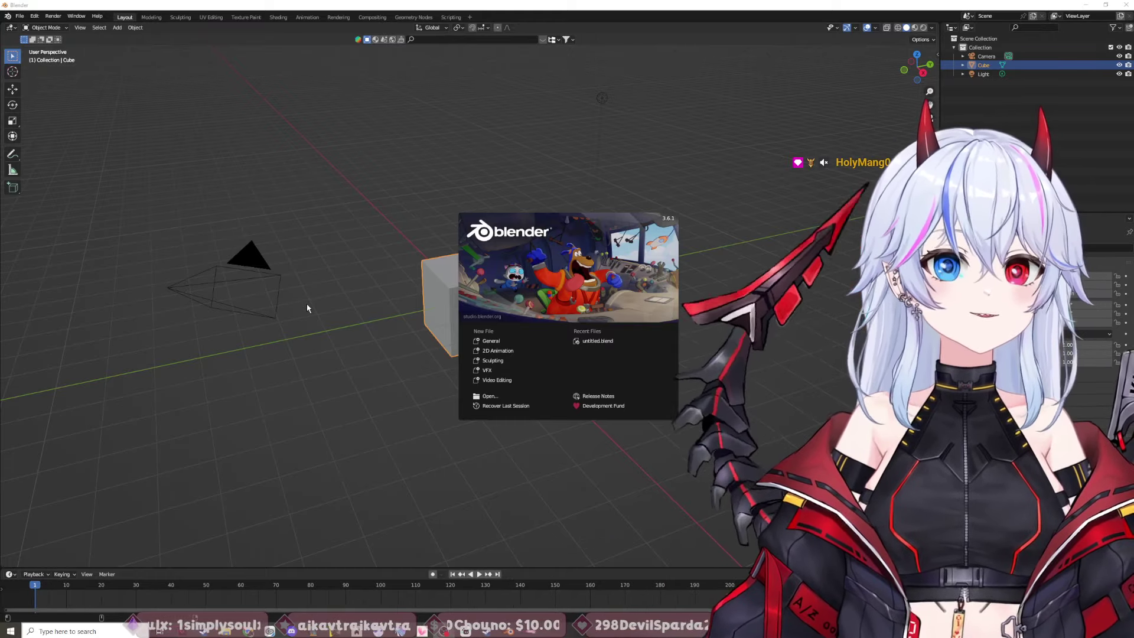
# Step: Close the splash screen and open untitled.blend from the Desktop
pyautogui.click(234, 492)
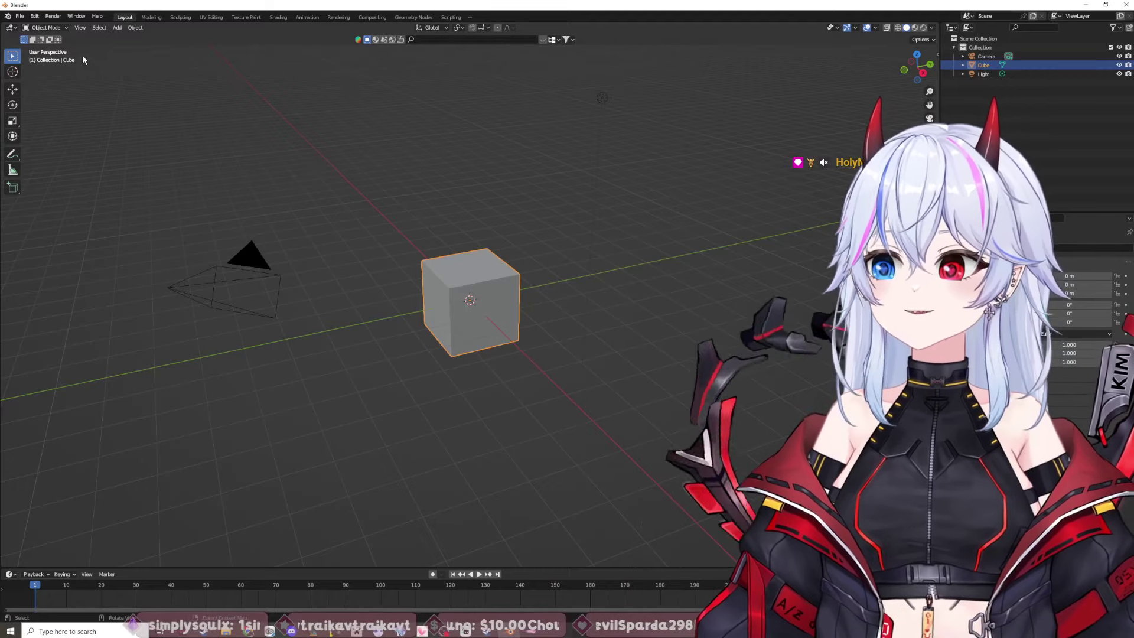
pyautogui.click(19, 16)
pyautogui.moveTo(20, 29)
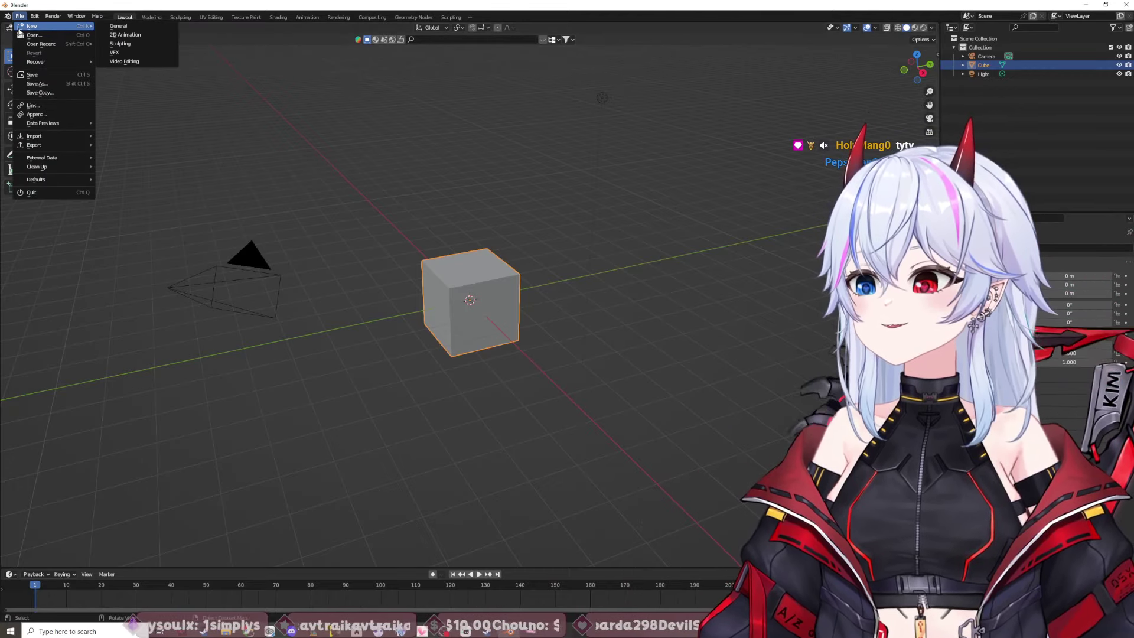
pyautogui.click(27, 35)
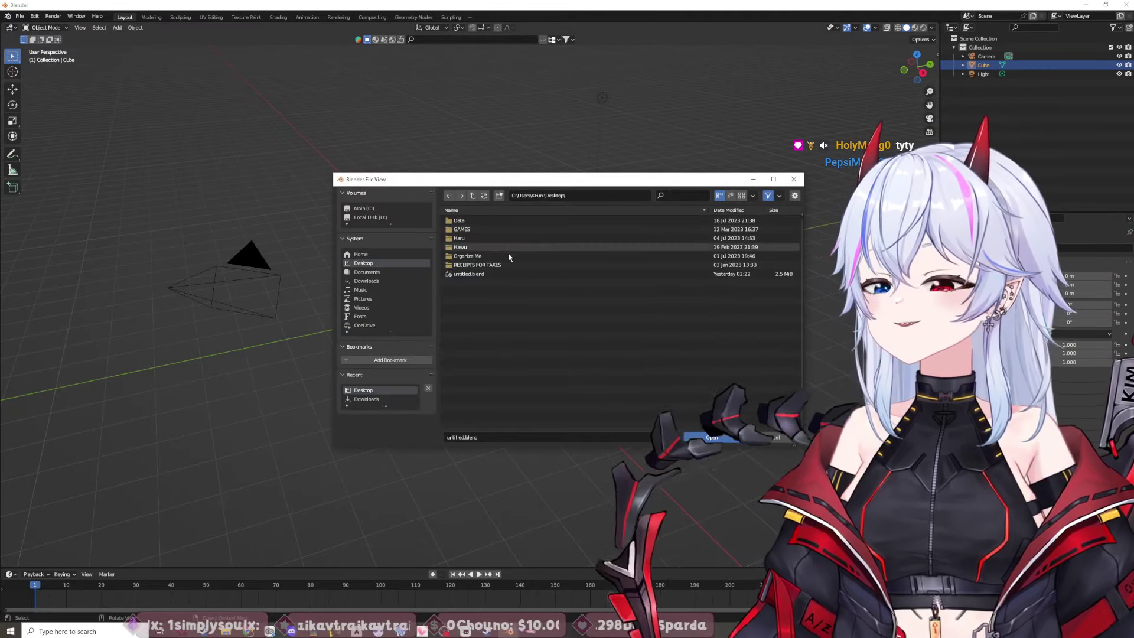
pyautogui.doubleClick(472, 274)
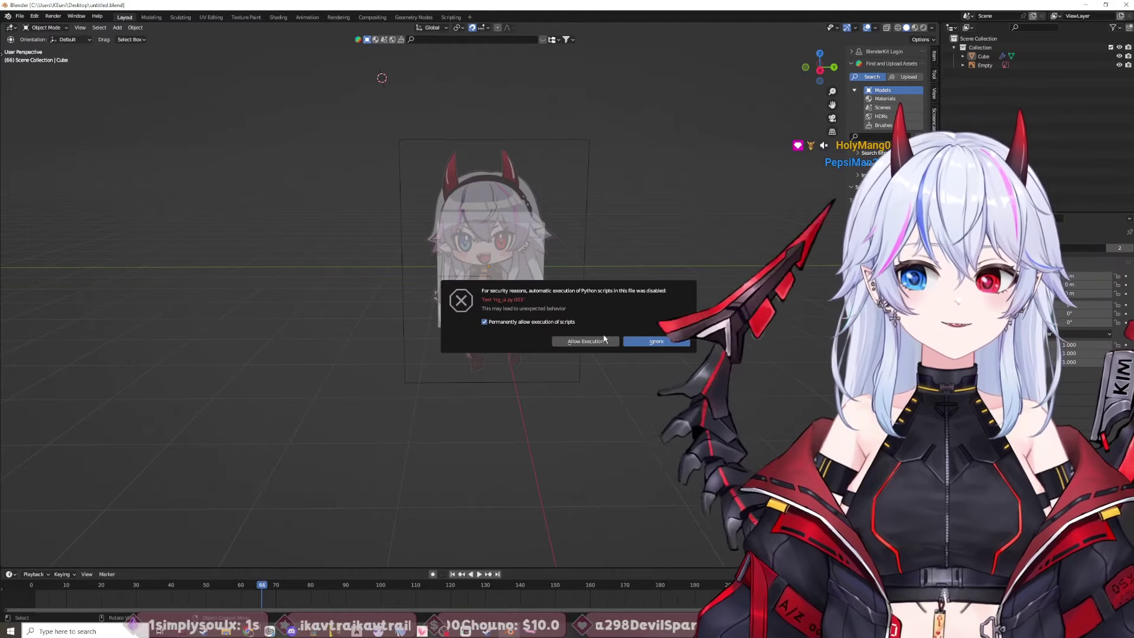
# Step: Allow Python script execution in the security warning
pyautogui.click(585, 342)
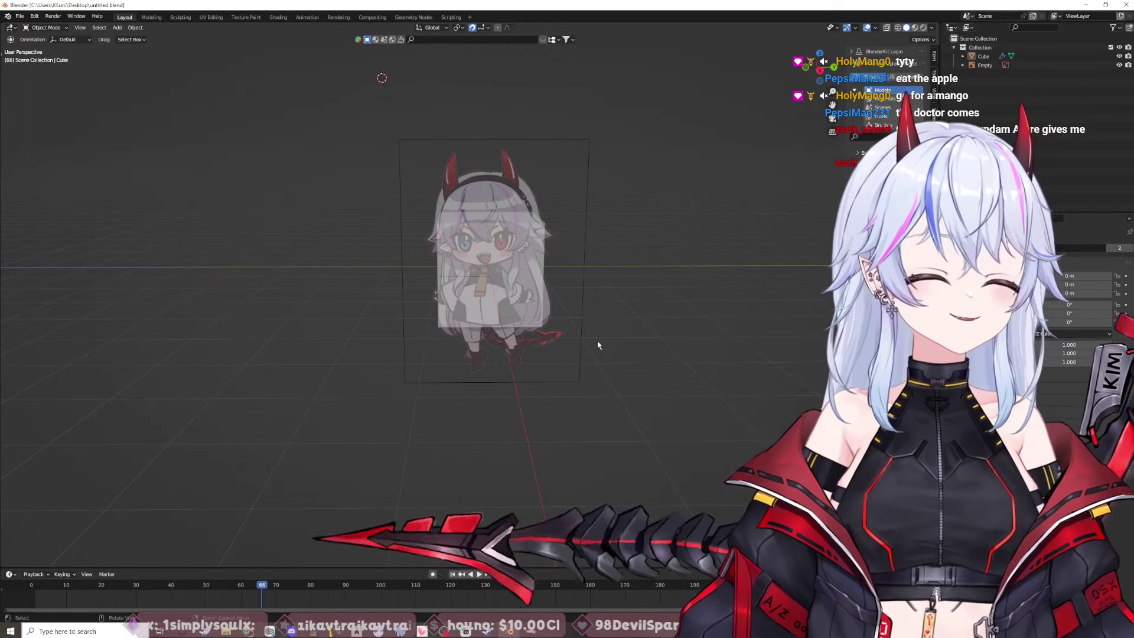
pyautogui.scroll(5, 480, 366)
pyautogui.scroll(-3, 477, 382)
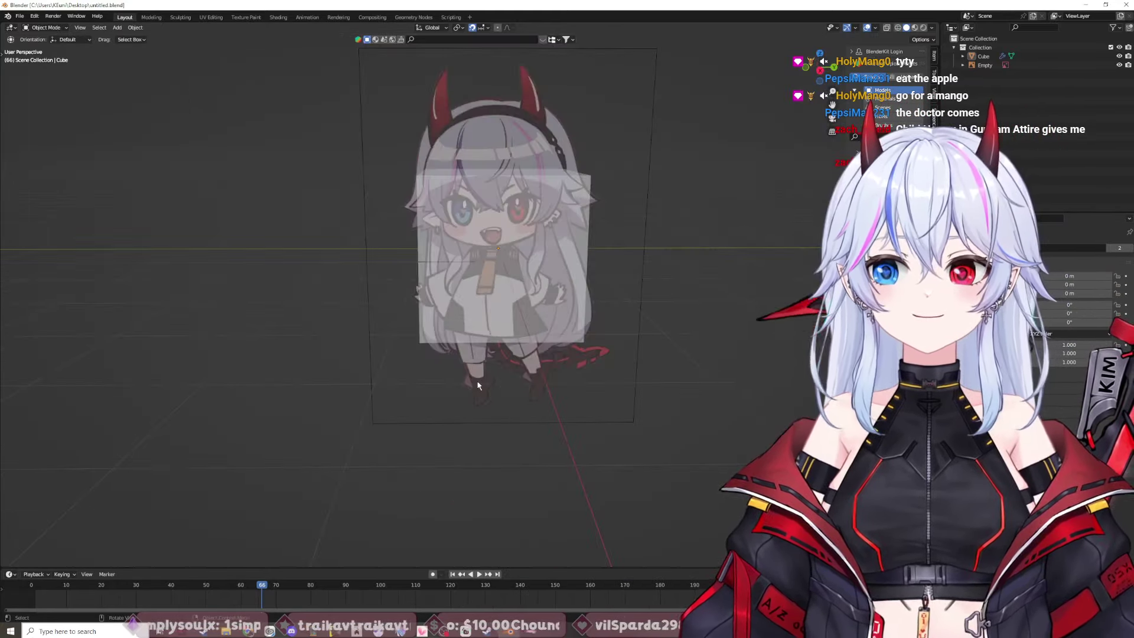
pyautogui.click(648, 373)
pyautogui.moveTo(363, 458); pyautogui.dragTo(346, 489, button='middle')
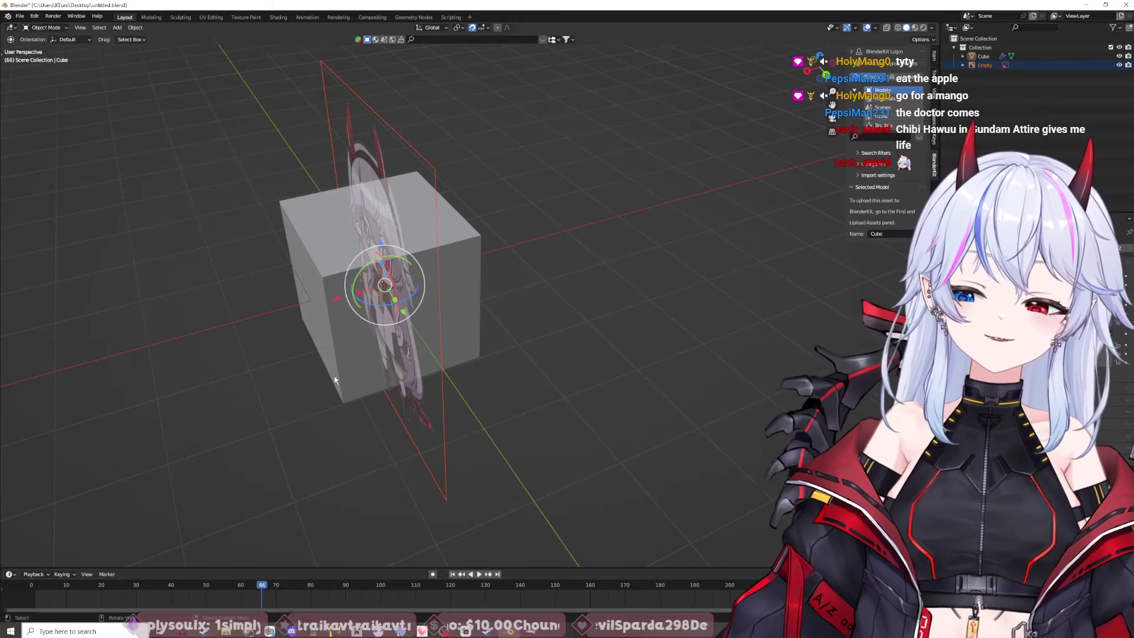
pyautogui.moveTo(341, 390); pyautogui.dragTo(473, 422, button='middle')
pyautogui.moveTo(489, 440); pyautogui.dragTo(534, 396, button='middle')
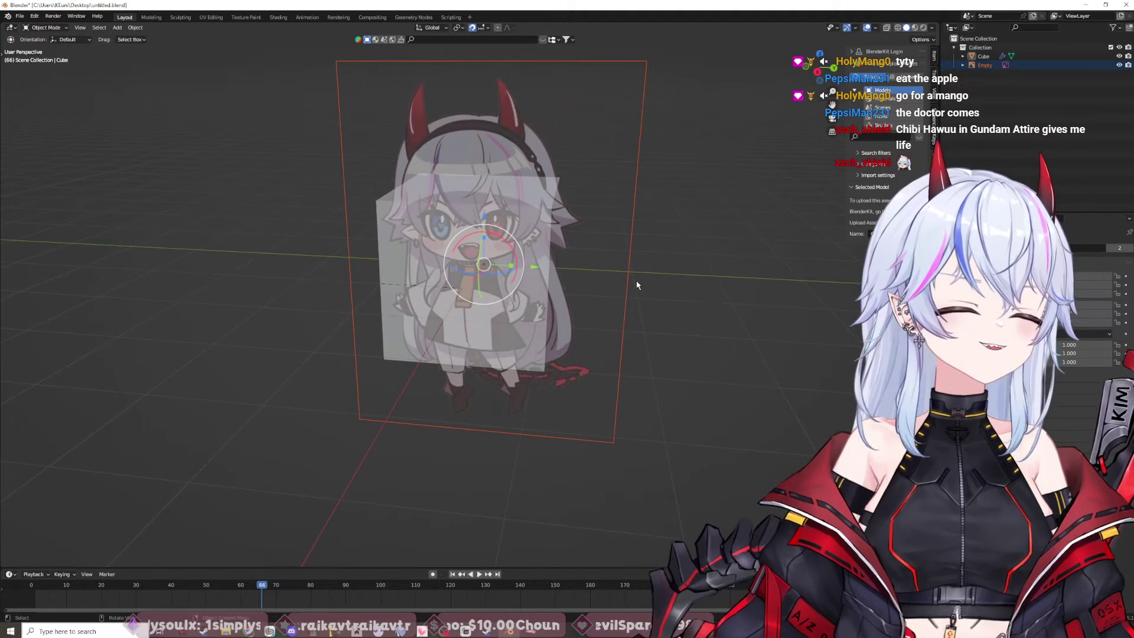
pyautogui.moveTo(646, 283); pyautogui.dragTo(288, 283, button='middle')
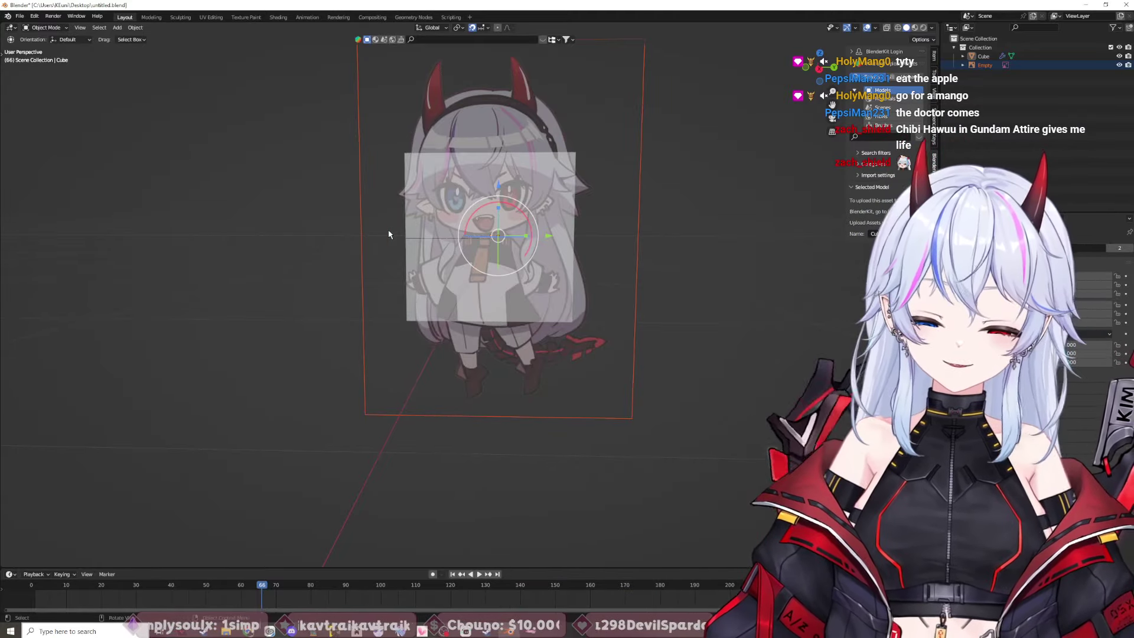
pyautogui.keyDown('shift'); pyautogui.moveTo(587, 224); pyautogui.dragTo(708, 208, button='middle'); pyautogui.keyUp('shift')
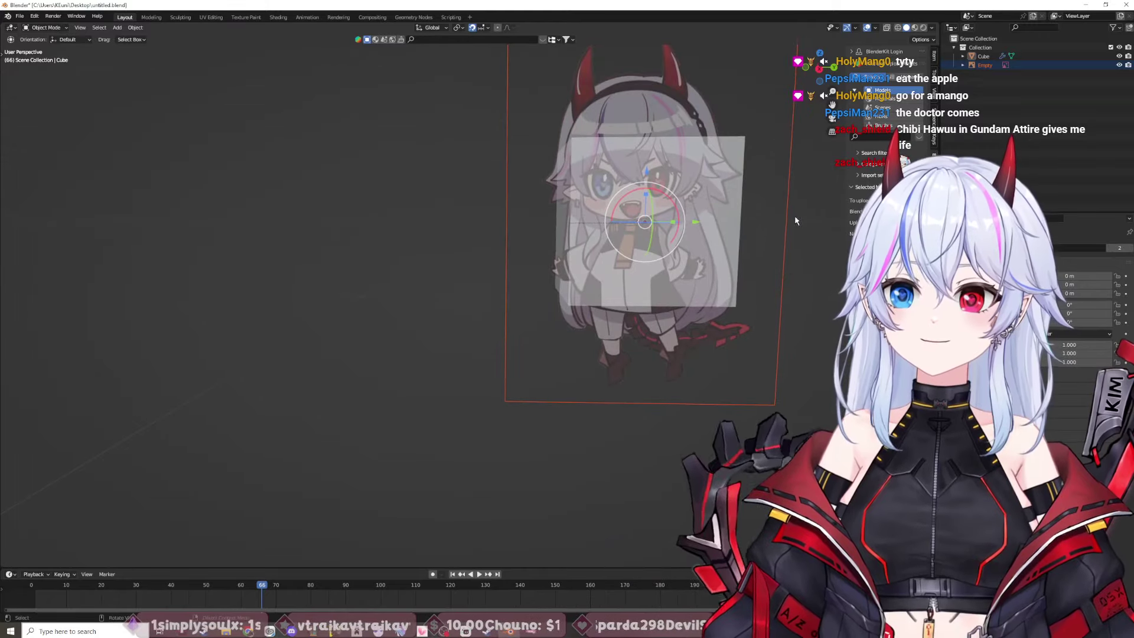
pyautogui.moveTo(803, 222); pyautogui.dragTo(675, 338, button='middle')
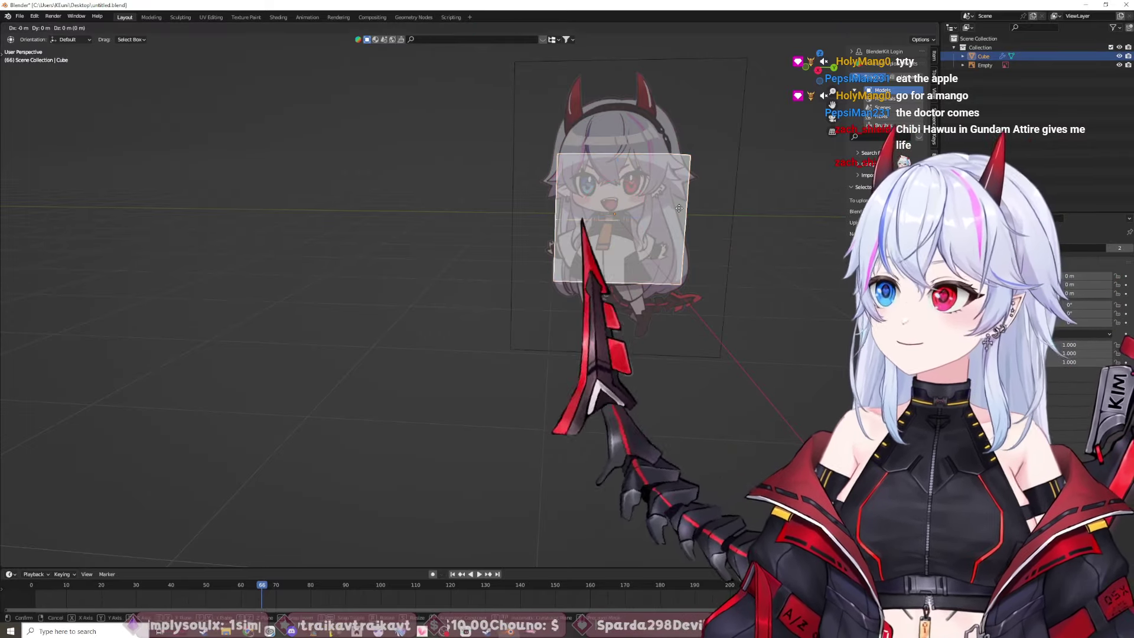
# Step: Grab the cube and place it left of the chibi reference image plane
pyautogui.press('g')
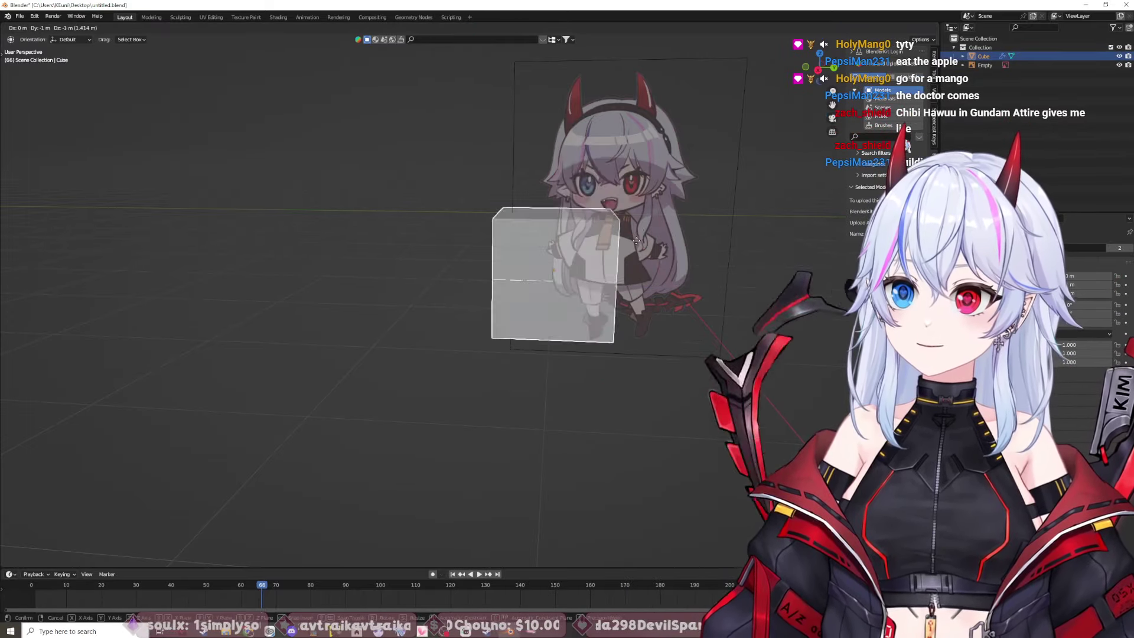
pyautogui.click(511, 208)
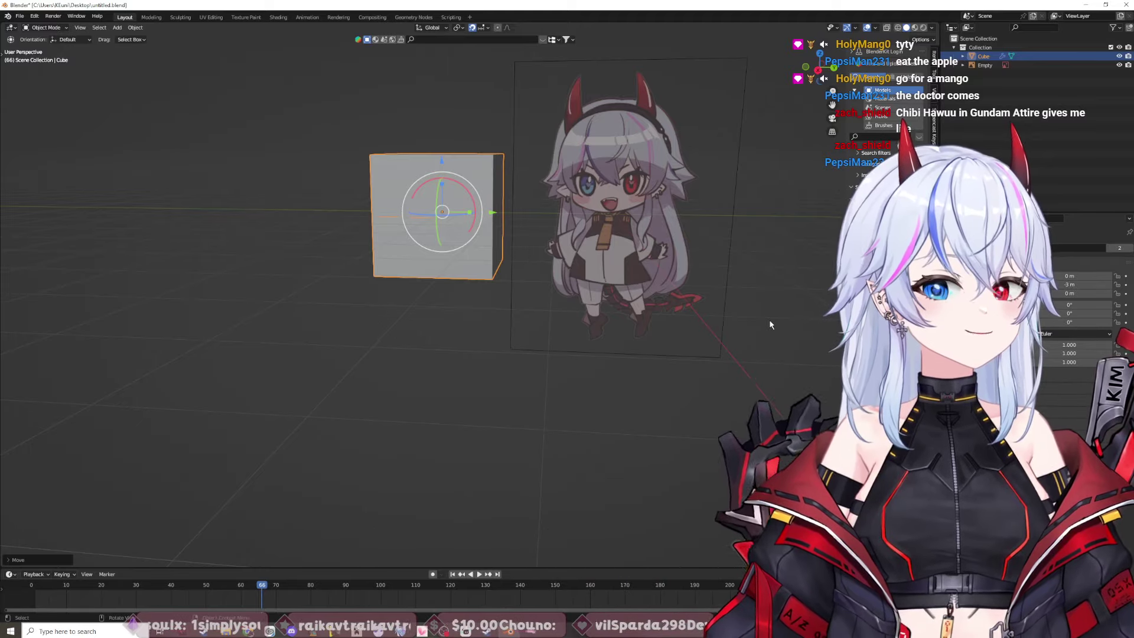
# Step: Reselect the cube and scale it up uniformly to 1.826
pyautogui.rightClick(589, 258)
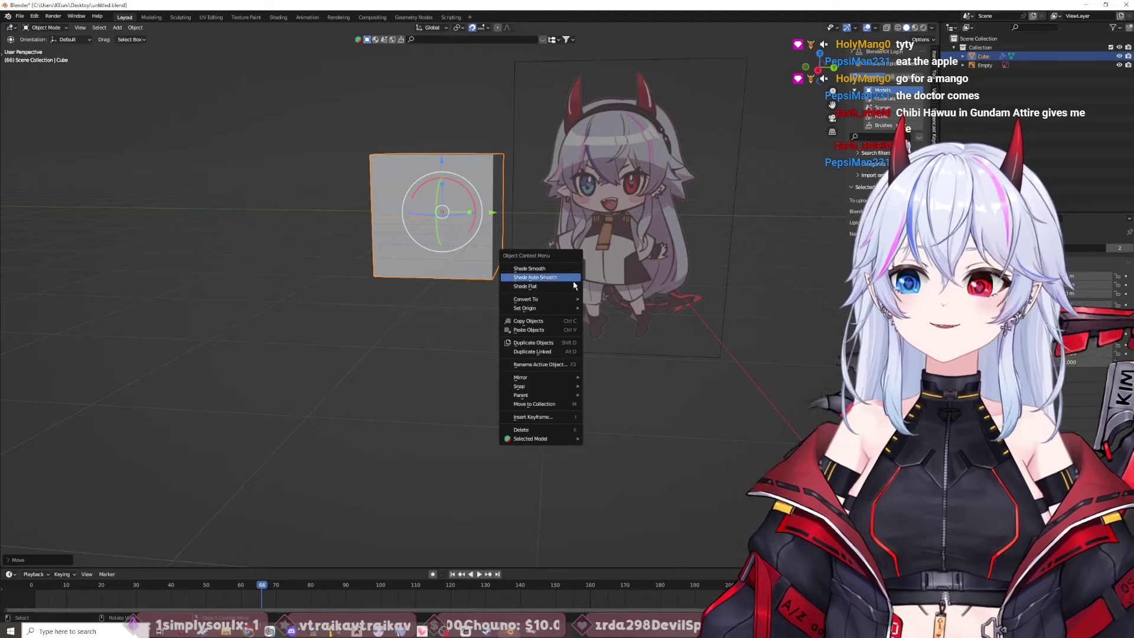
pyautogui.hotkey('alt', 'a')
pyautogui.click(456, 228)
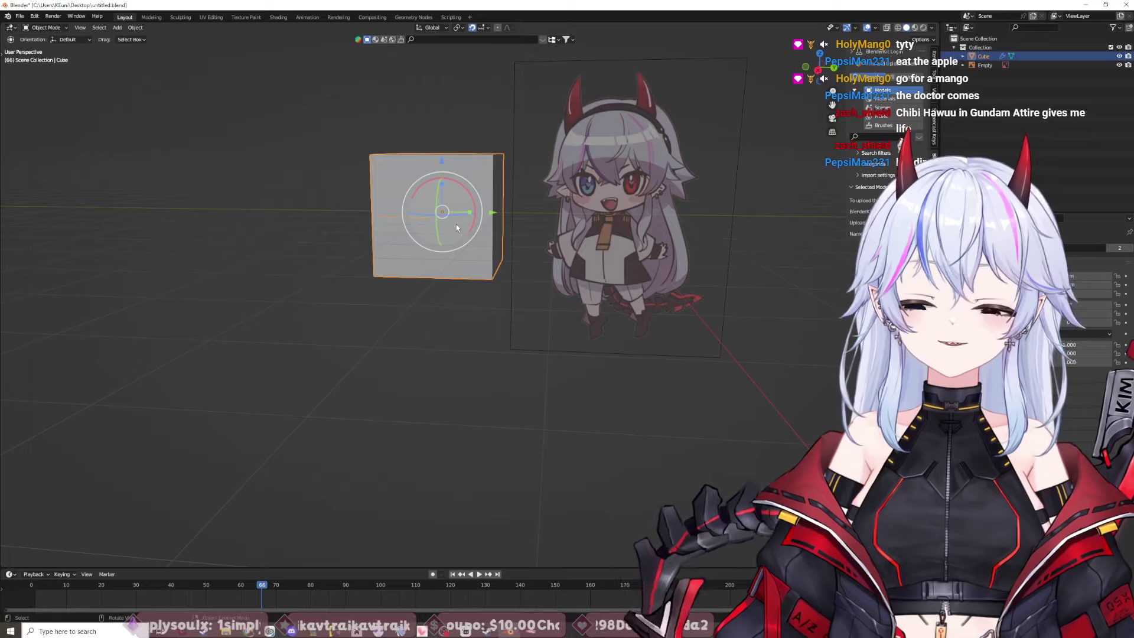
pyautogui.press('g')
pyautogui.rightClick(484, 212)
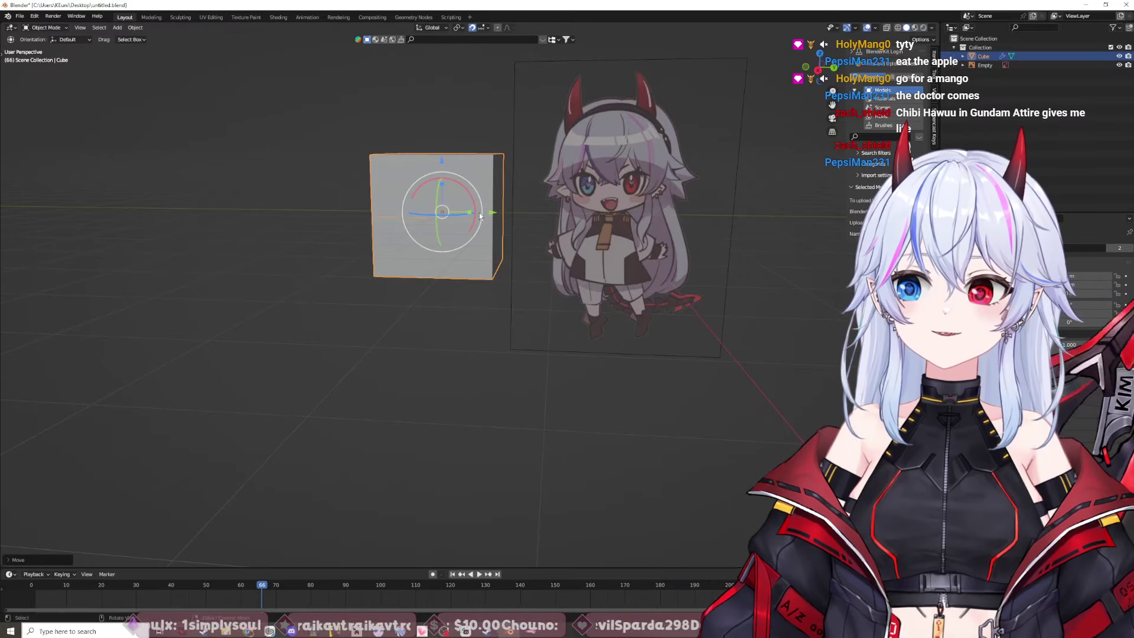
pyautogui.press('s')
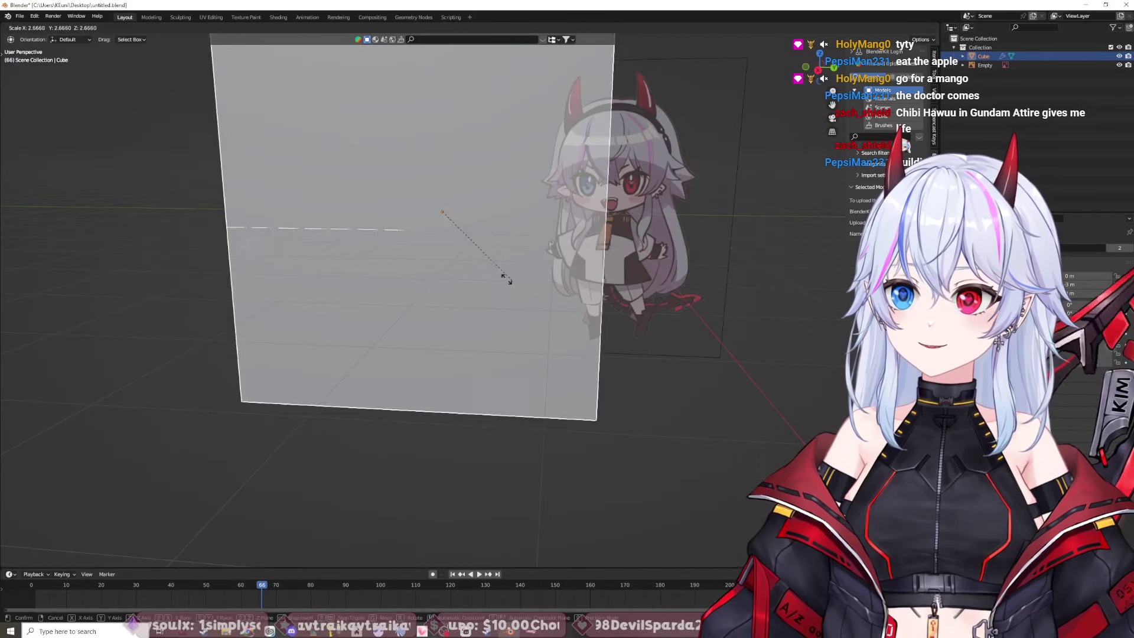
pyautogui.click(473, 259)
pyautogui.moveTo(473, 260); pyautogui.dragTo(495, 277, button='middle')
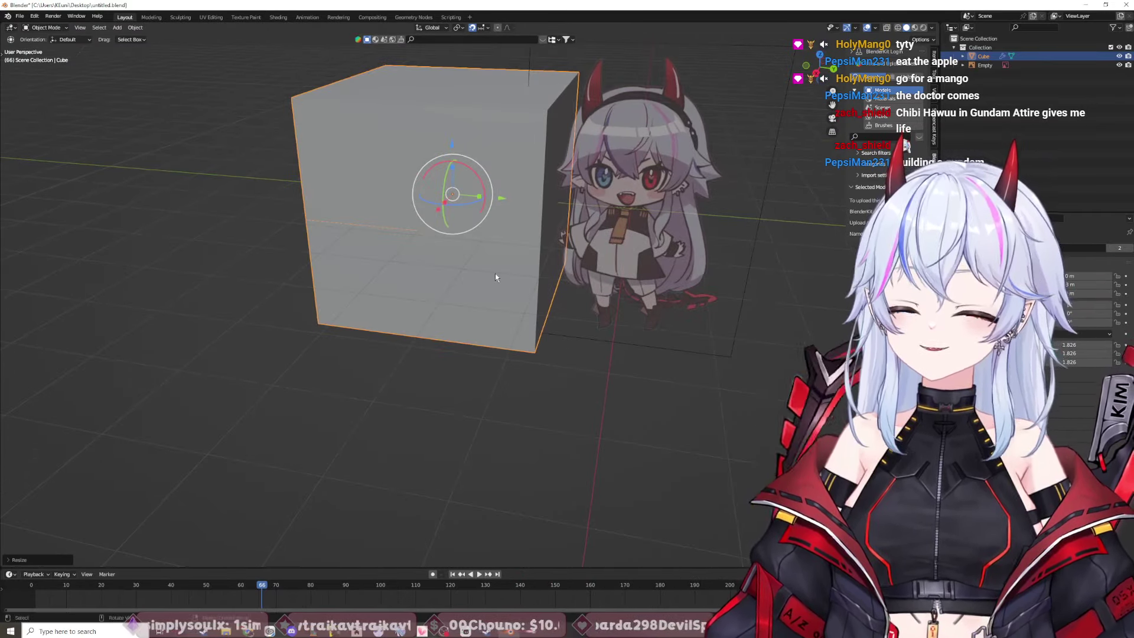
# Step: Rotate the cube about the Z axis to roughly -29.9°
pyautogui.press('r')
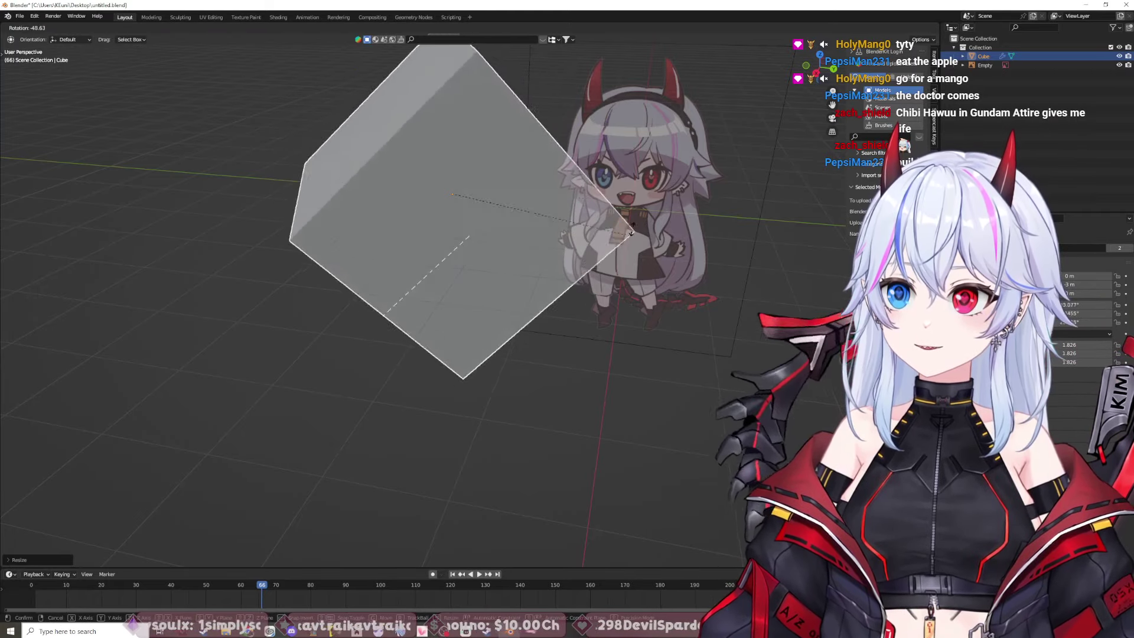
pyautogui.press('z')
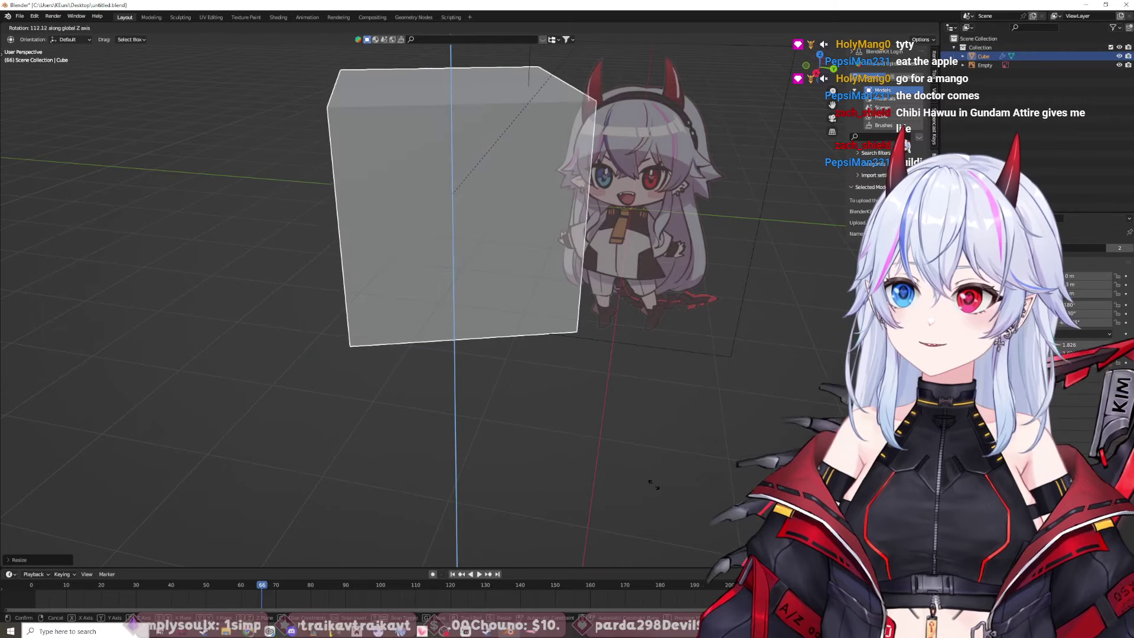
pyautogui.press('z')
pyautogui.press('z')
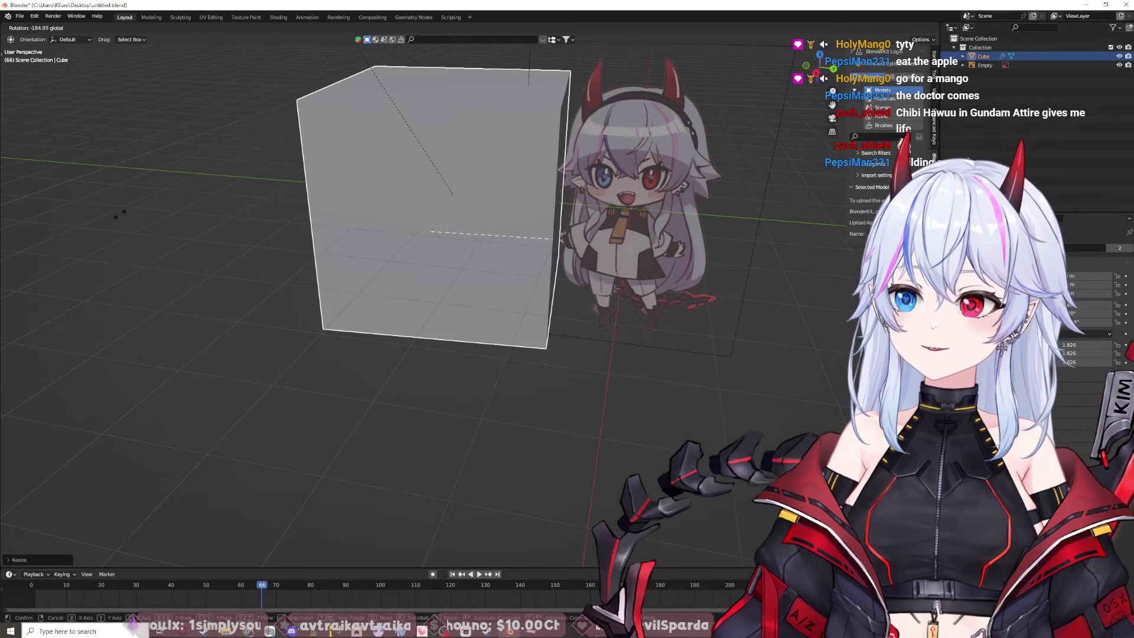
pyautogui.press('z')
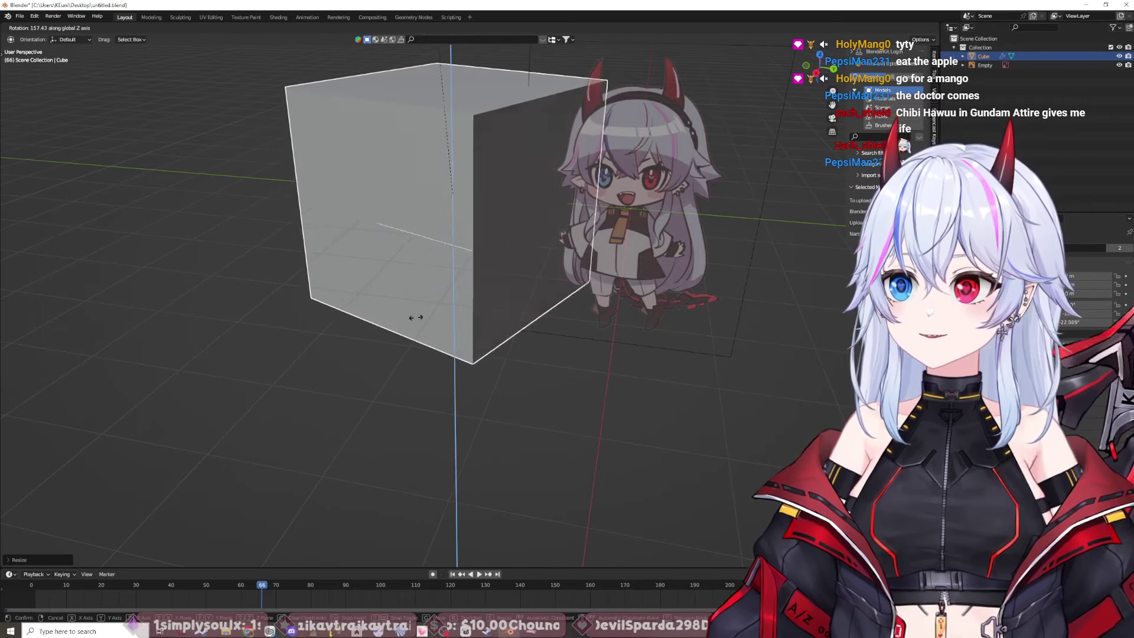
pyautogui.click(440, 275)
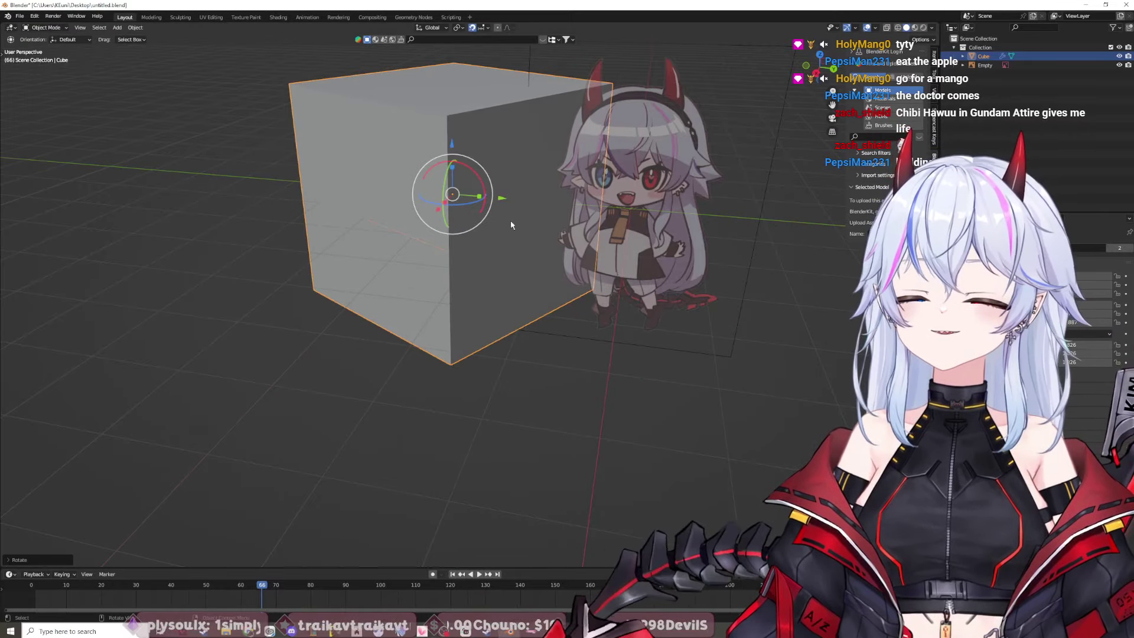
pyautogui.moveTo(510, 221); pyautogui.dragTo(531, 271)
pyautogui.moveTo(530, 270); pyautogui.dragTo(665, 280, button='middle')
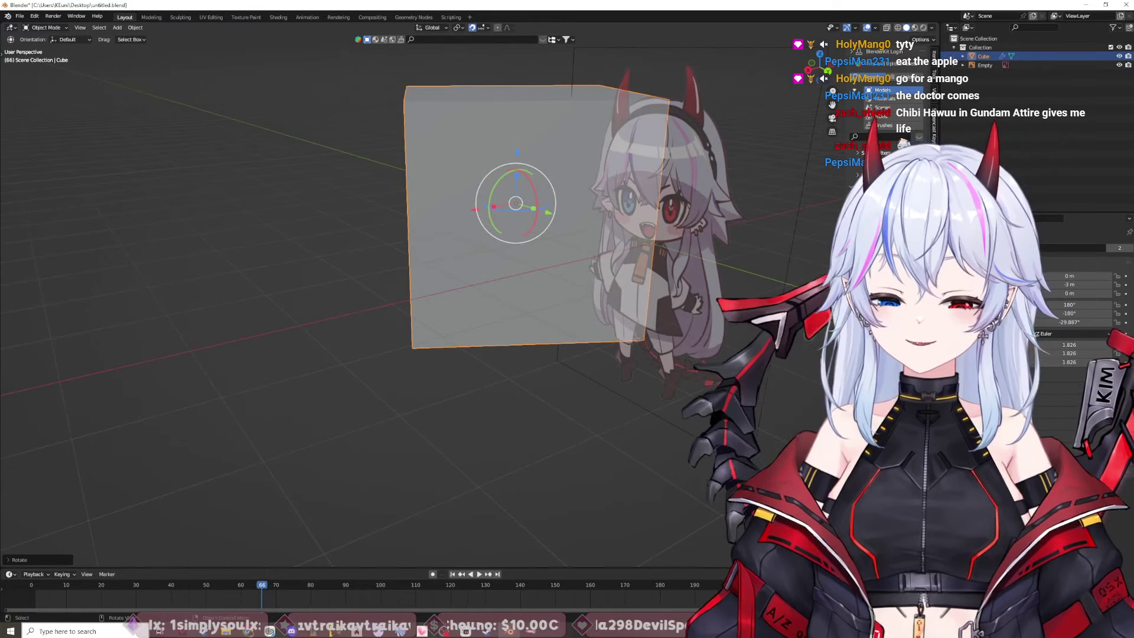
pyautogui.hotkey('alt', 'r')
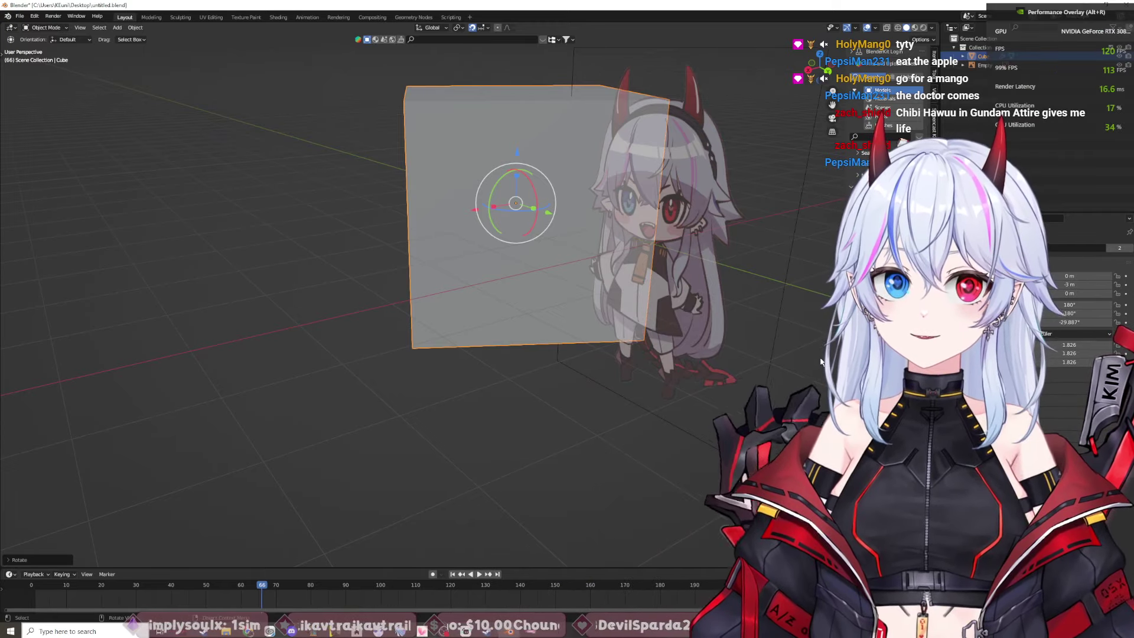
pyautogui.hotkey('alt', 'r')
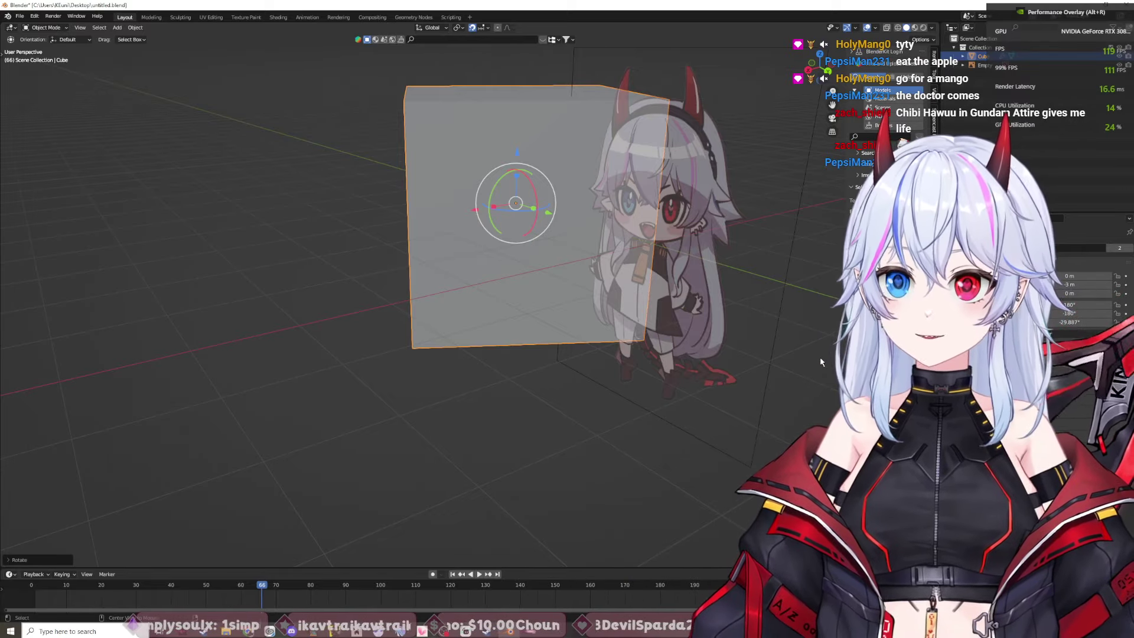
# Step: Clear the cube's scale back to 1.000 and its location to the origin
pyautogui.hotkey('alt', 's')
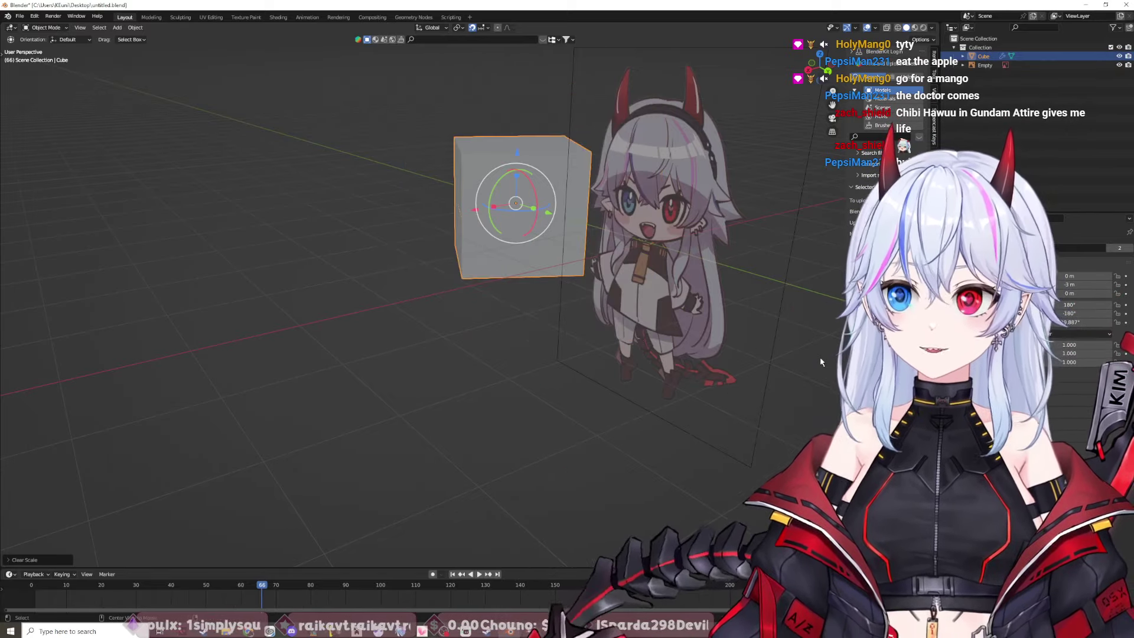
pyautogui.hotkey('alt', 'g')
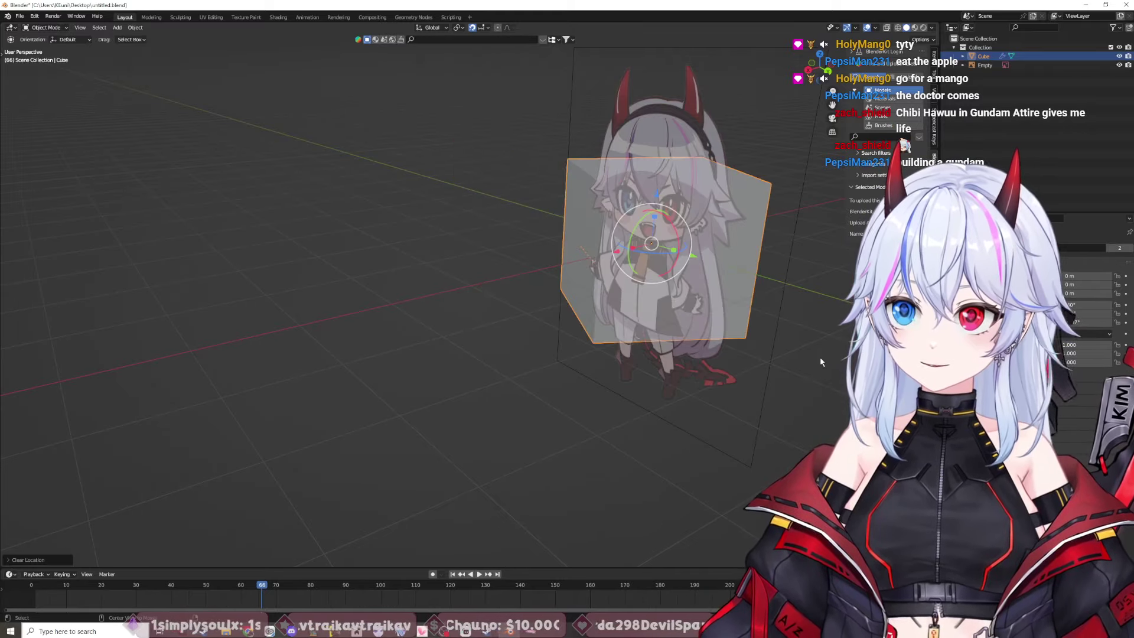
pyautogui.moveTo(812, 295); pyautogui.dragTo(829, 259, button='middle')
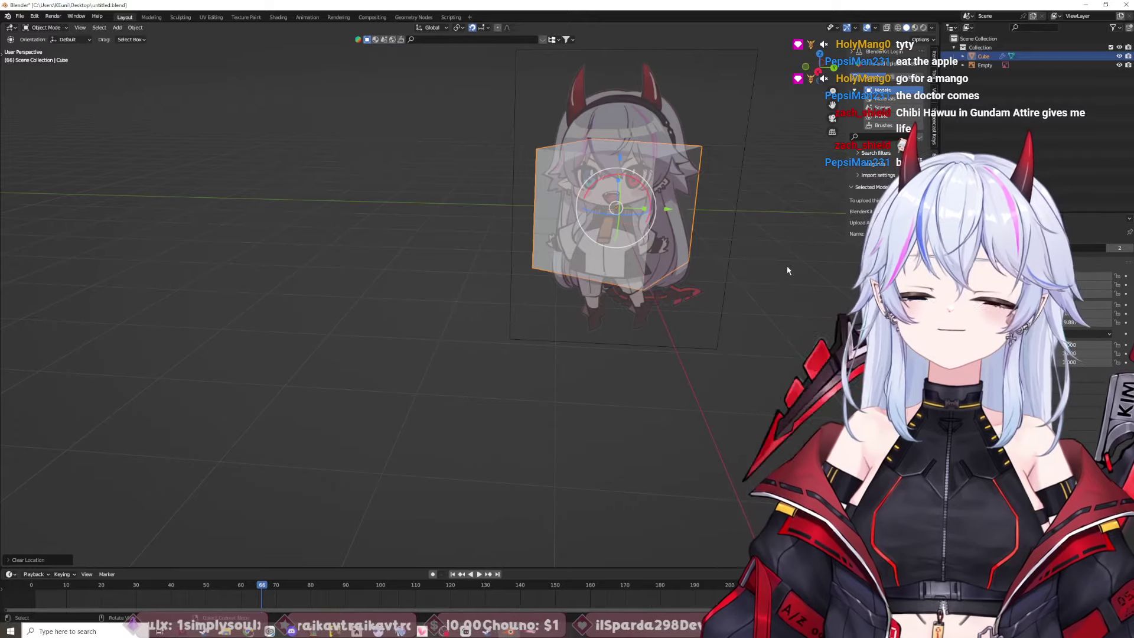
pyautogui.moveTo(847, 261); pyautogui.dragTo(604, 254, button='middle')
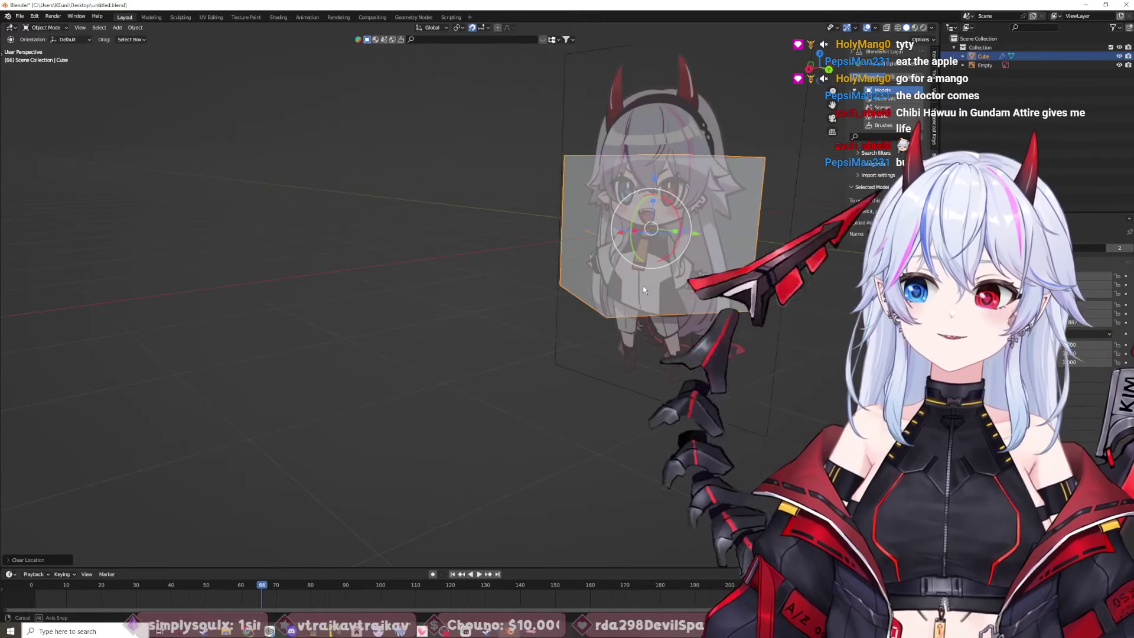
# Step: Move the cube along the Y axis to sit beside the image plane
pyautogui.press('g')
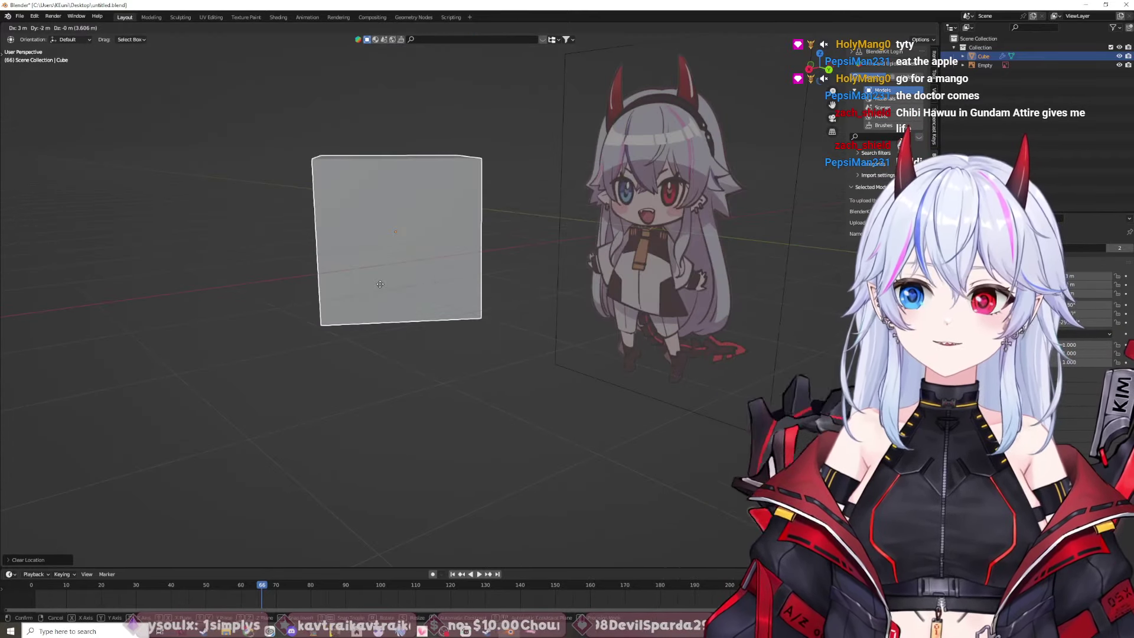
pyautogui.press('x')
pyautogui.hotkey('shift', 'z')
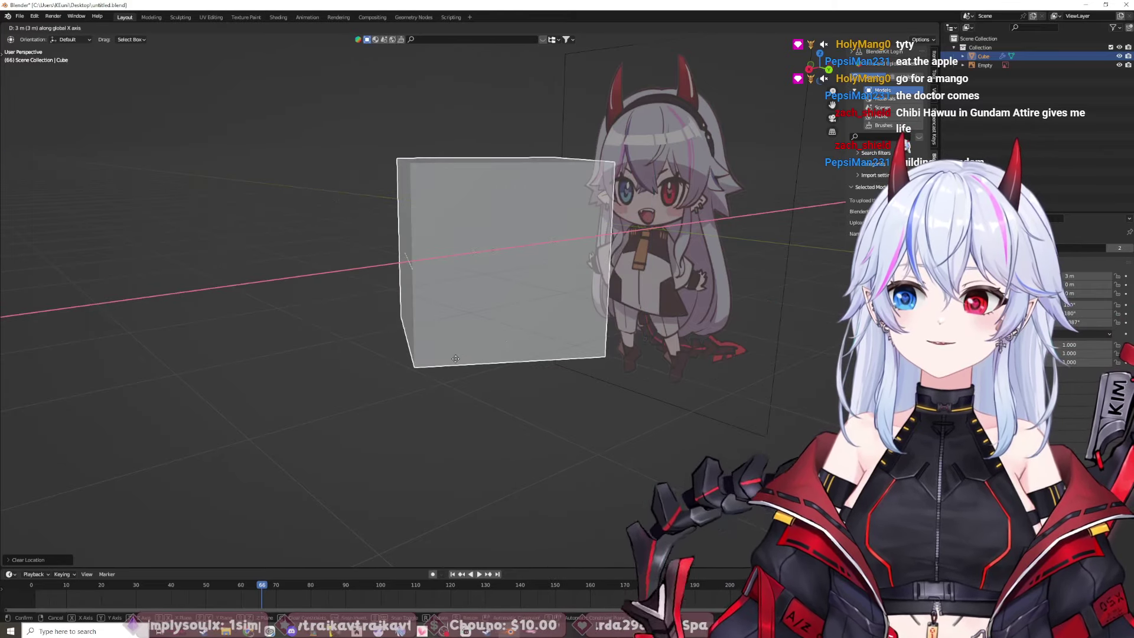
pyautogui.press('y')
pyautogui.click(468, 240)
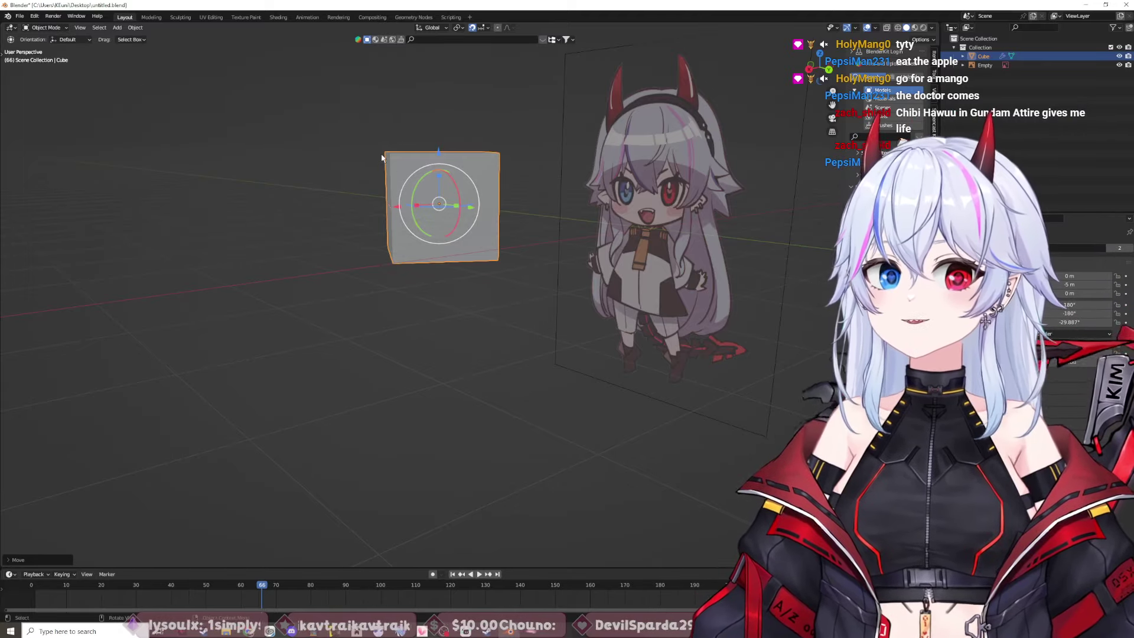
# Step: Deselect the cube, orbit the view, and display the render Output properties
pyautogui.click(76, 101)
pyautogui.moveTo(148, 115); pyautogui.dragTo(264, 185, button='middle')
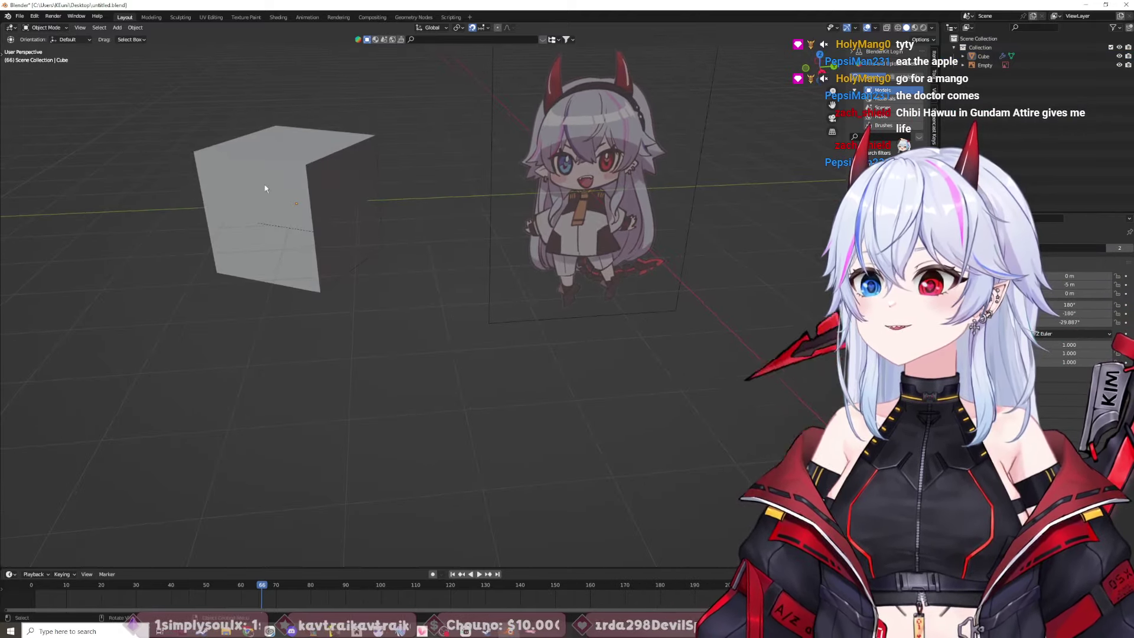
pyautogui.click(10, 27)
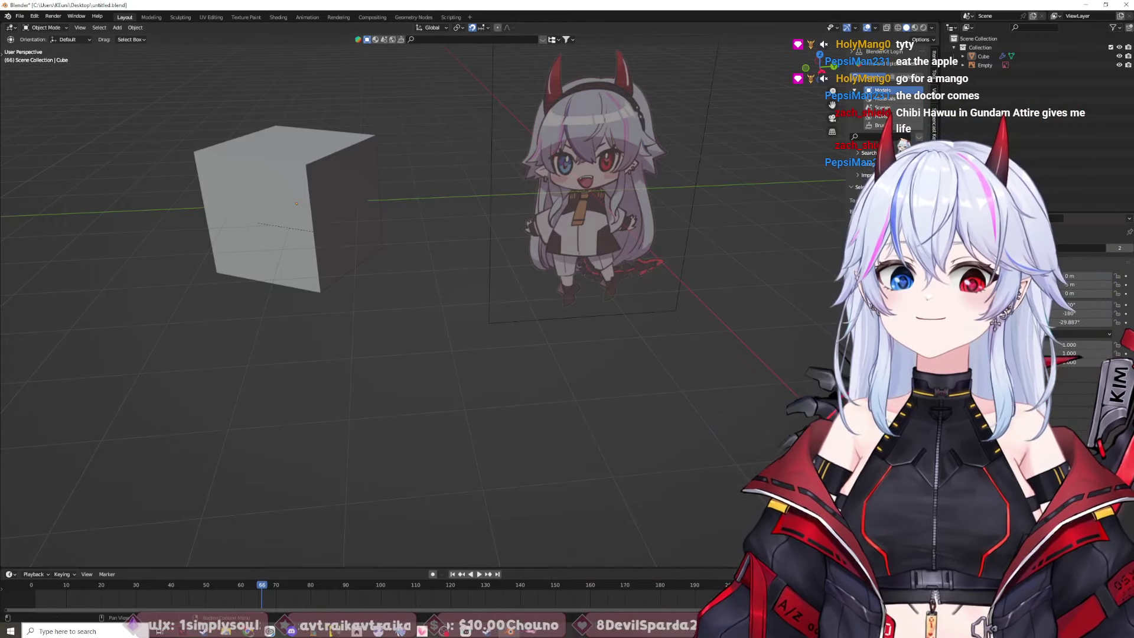
pyautogui.click(951, 256)
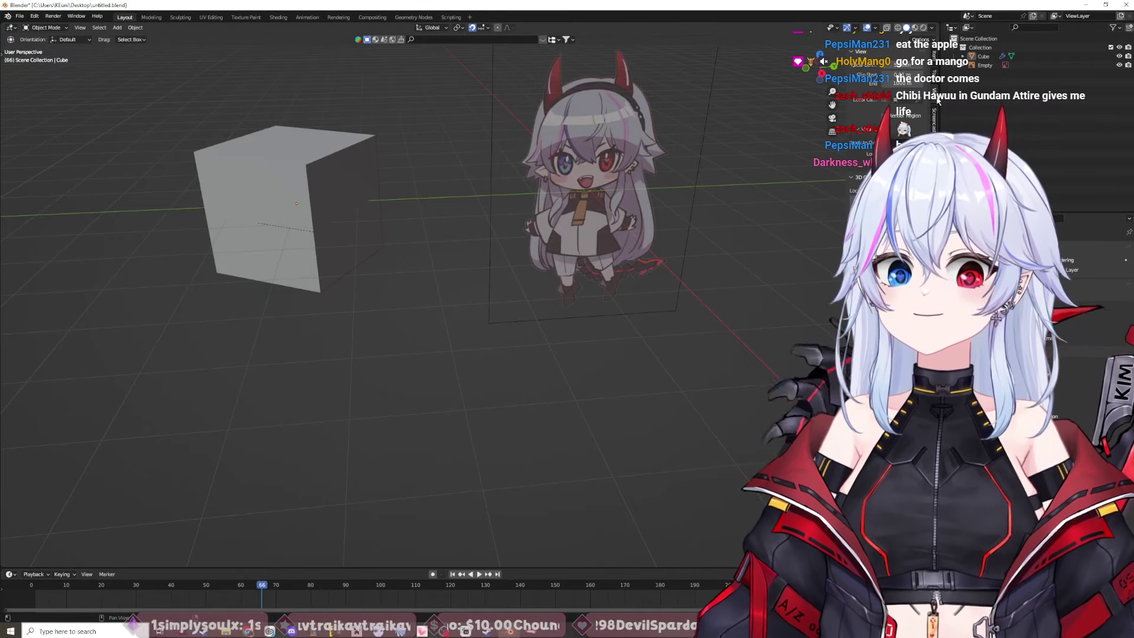
# Step: In the Modeling workspace, lasso-select cube faces and extrude them along their normals
pyautogui.click(151, 17)
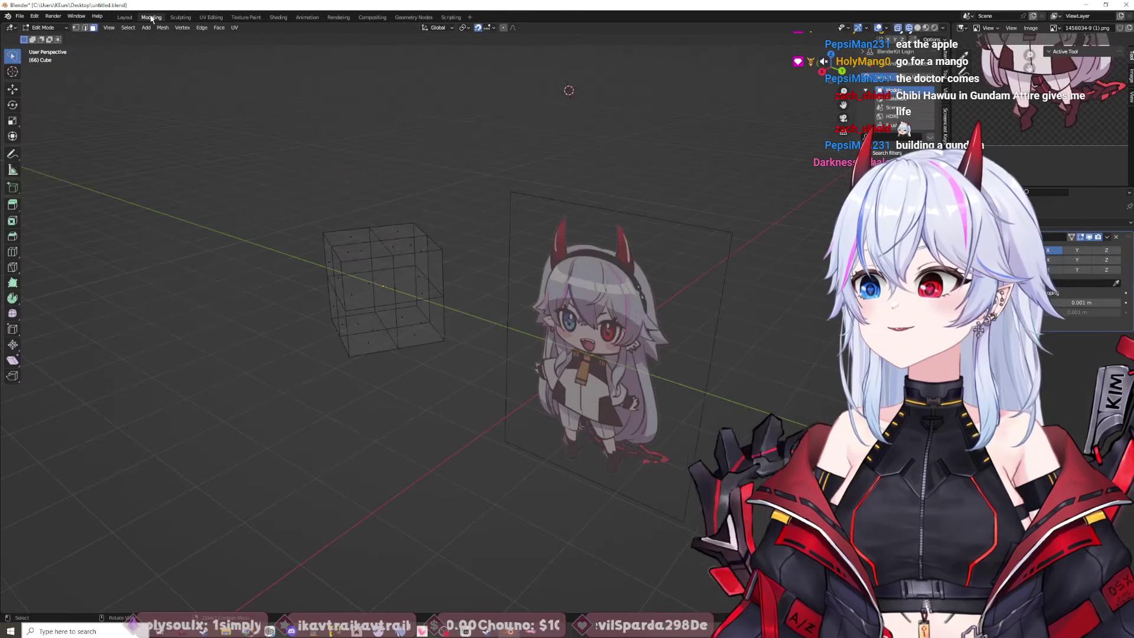
pyautogui.moveTo(583, 397); pyautogui.dragTo(617, 378, button='middle')
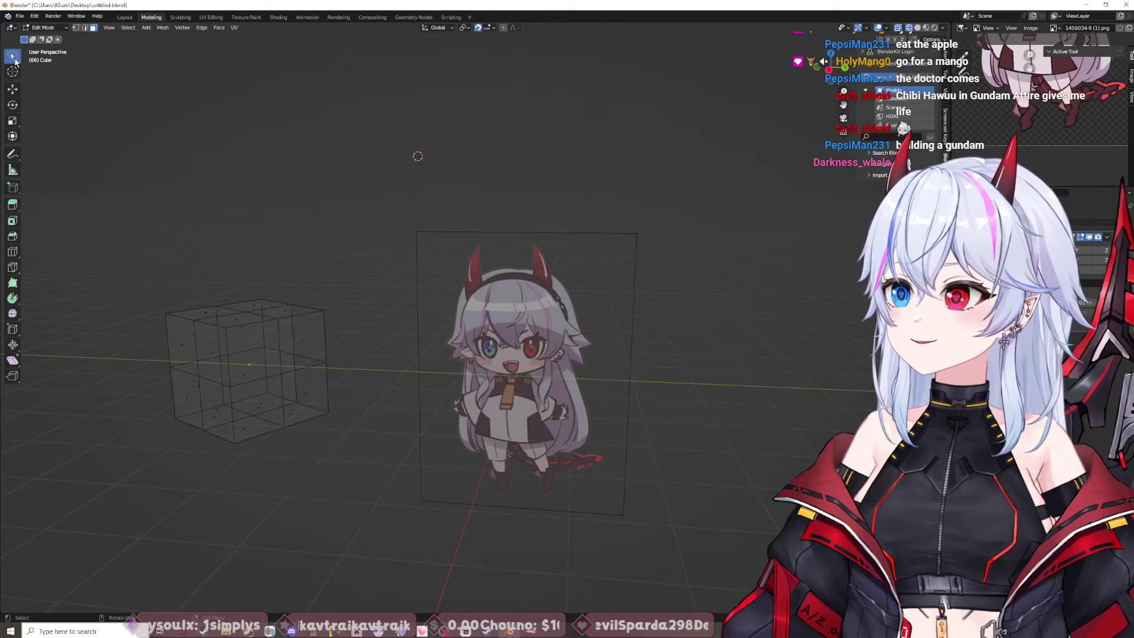
pyautogui.moveTo(181, 375); pyautogui.dragTo(272, 322)
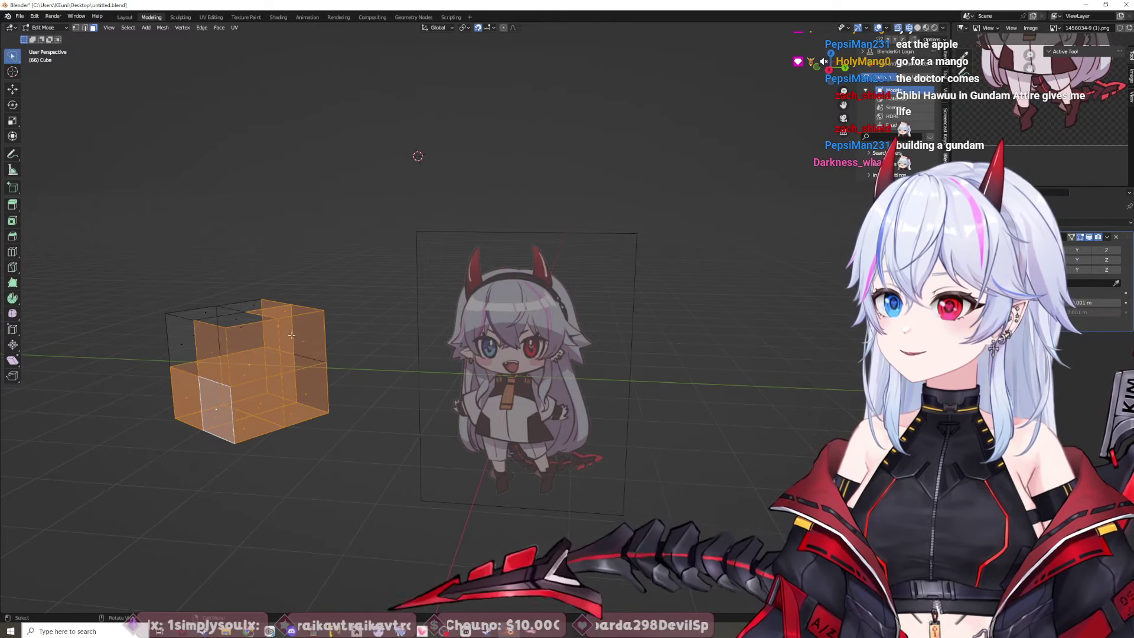
pyautogui.rightClick(314, 351)
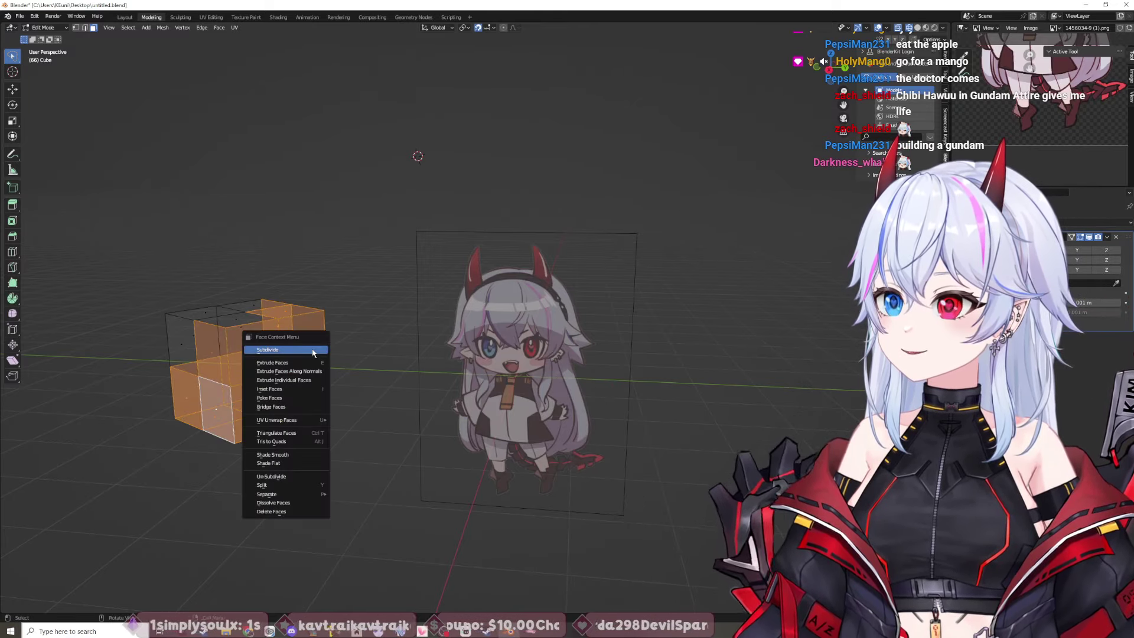
pyautogui.click(278, 371)
pyautogui.click(288, 317)
# Step: Delete the selected vertices, then bring the hidden geometry back
pyautogui.press('x')
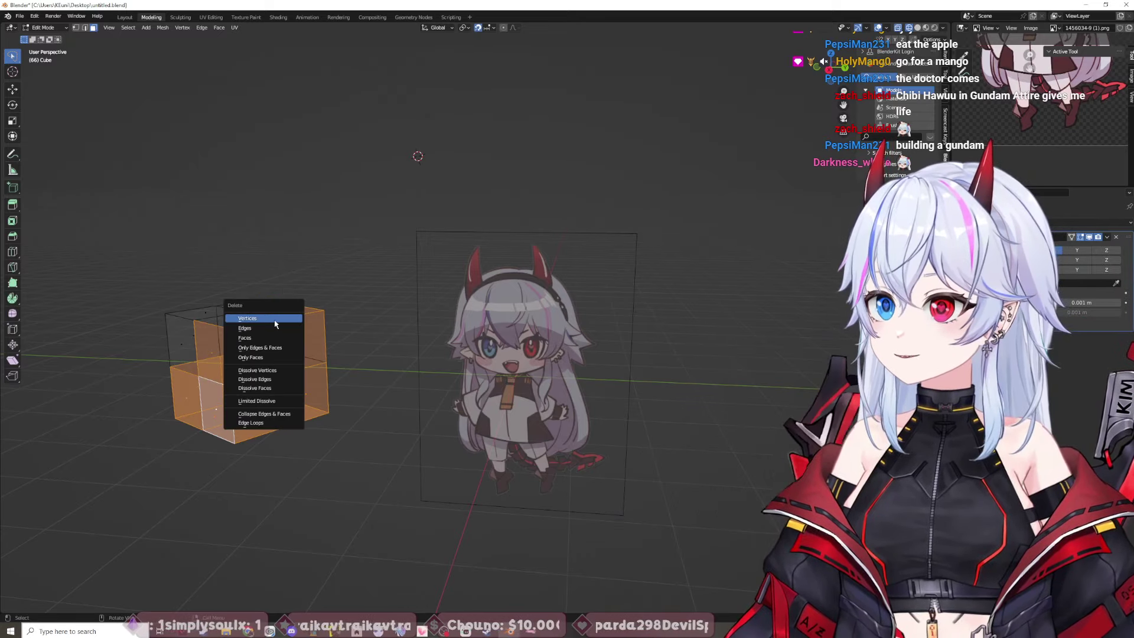
pyautogui.click(274, 320)
pyautogui.moveTo(302, 338); pyautogui.dragTo(266, 347, button='middle')
pyautogui.hotkey('alt', 'h')
# Step: Set the cube's X and Y location to 0 m, reset rotation, and return to Layout
pyautogui.click(323, 363)
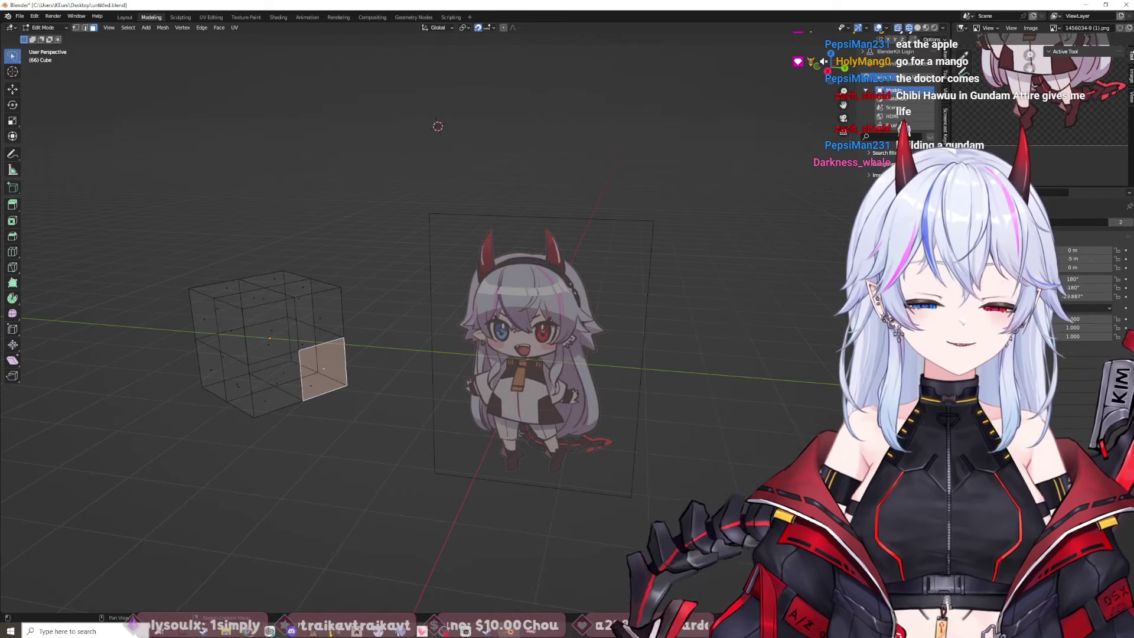
pyautogui.moveTo(1073, 249); pyautogui.dragTo(1099, 258)
pyautogui.click(1087, 248)
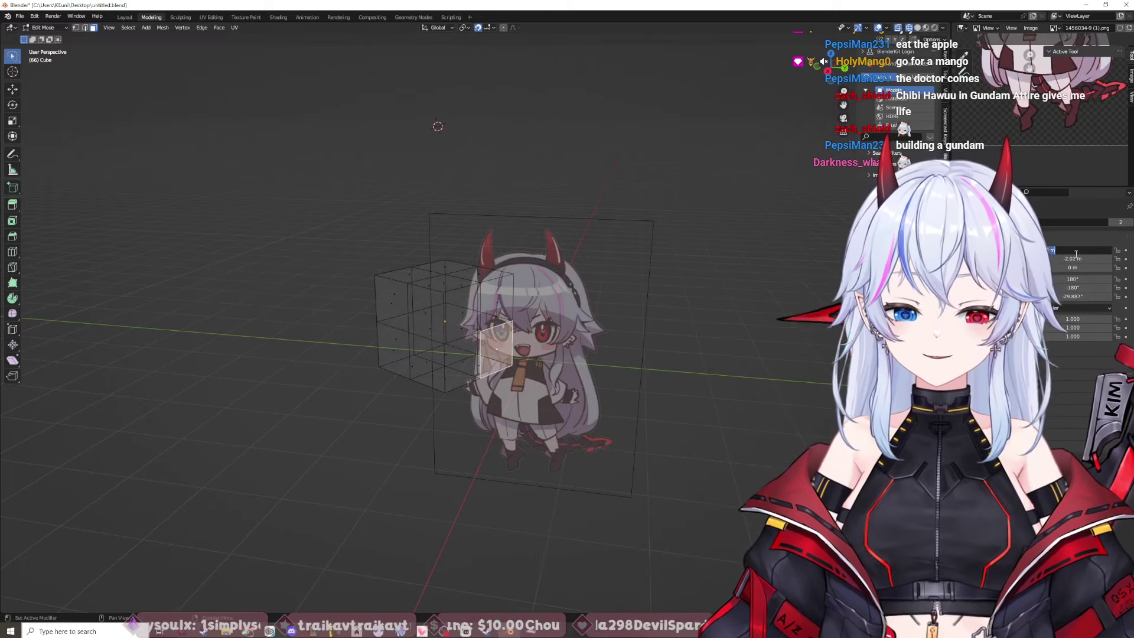
pyautogui.write('0')
pyautogui.press('Return')
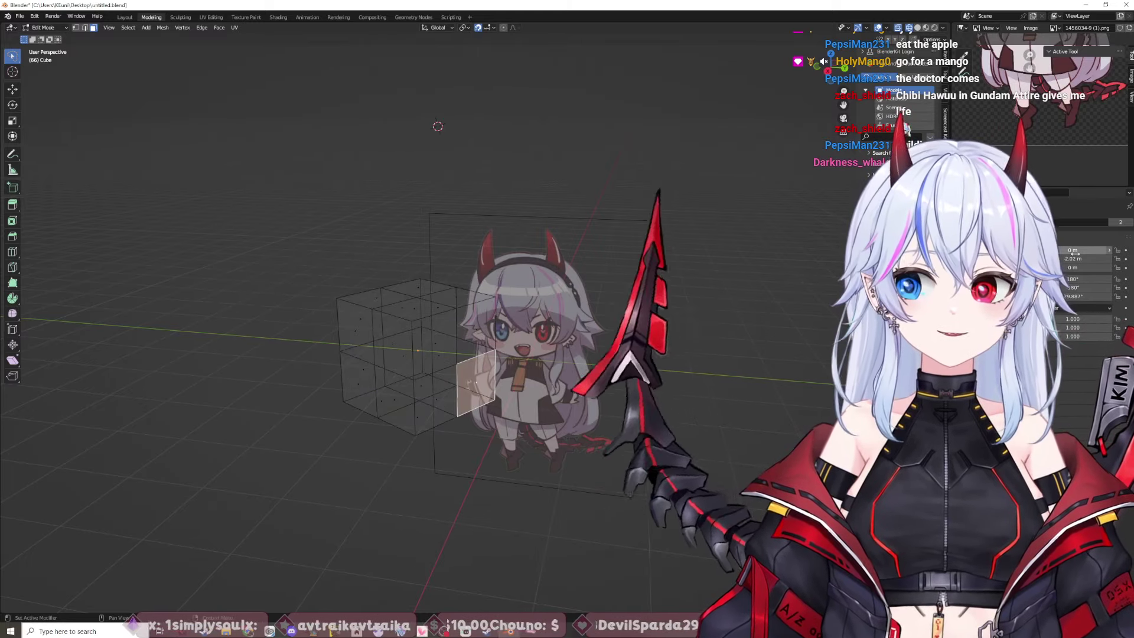
pyautogui.press('BackSpace')
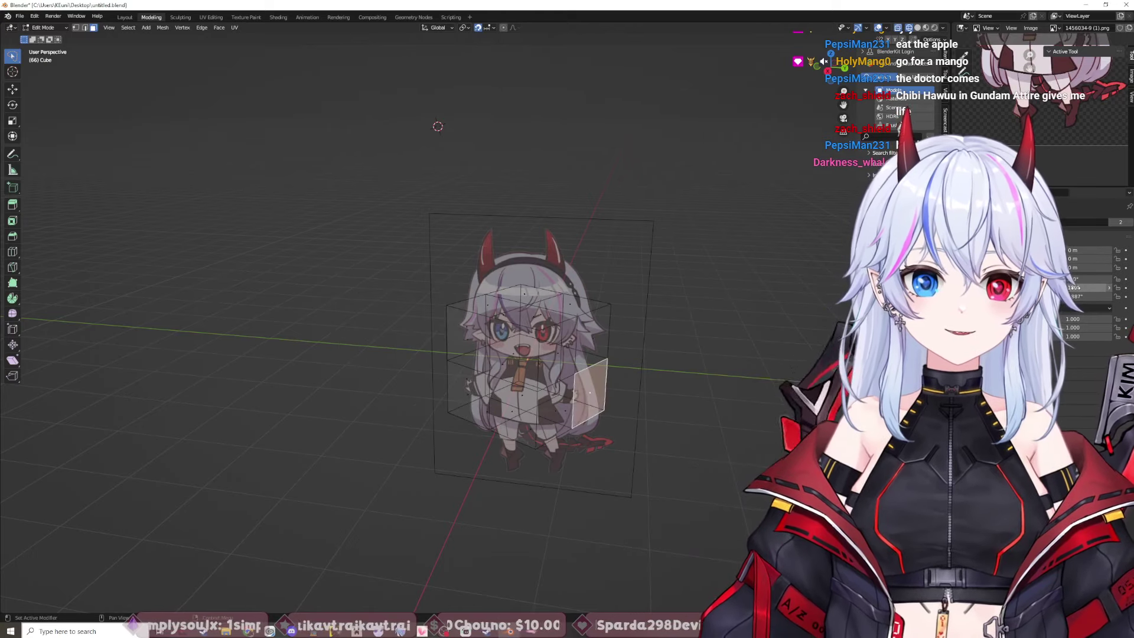
pyautogui.moveTo(1075, 296); pyautogui.dragTo(1087, 296)
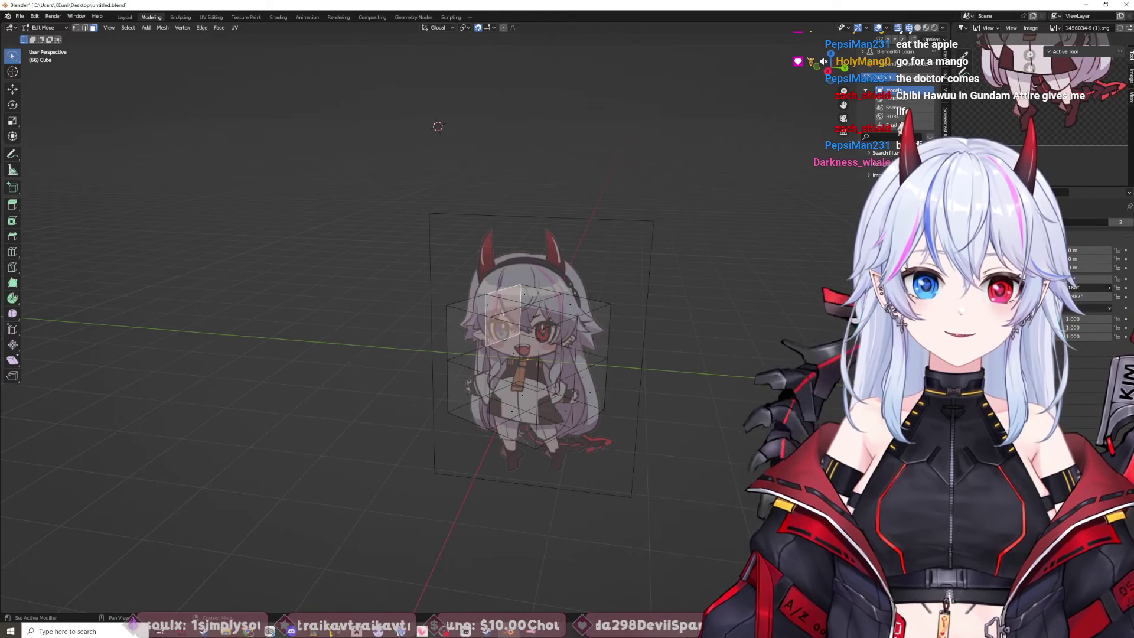
pyautogui.press('BackSpace')
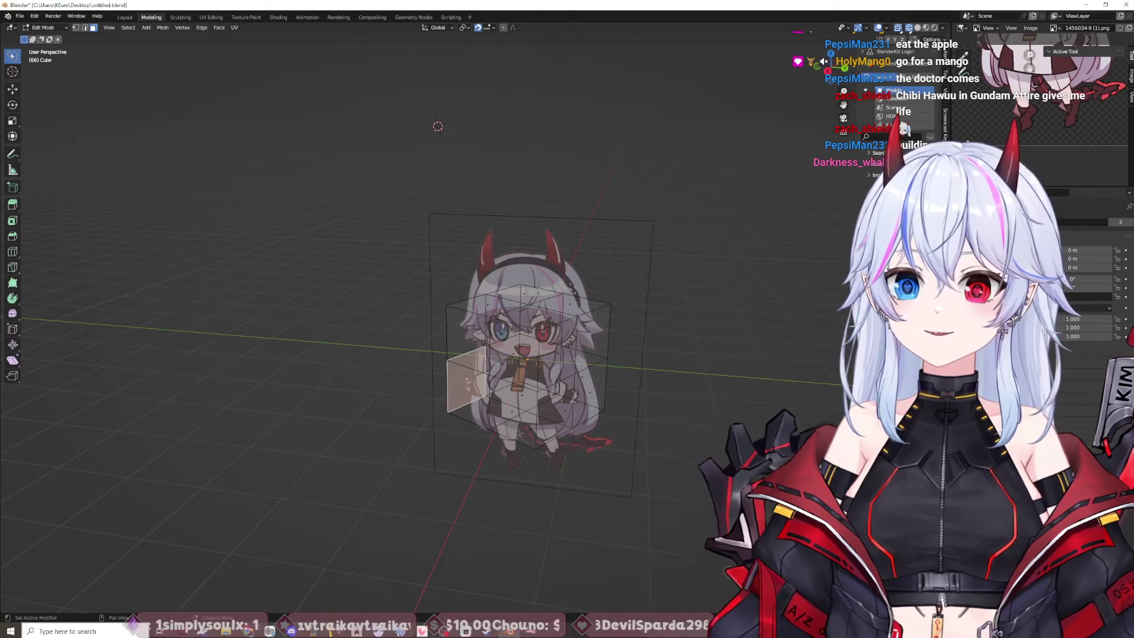
pyautogui.moveTo(1075, 318); pyautogui.dragTo(1063, 319)
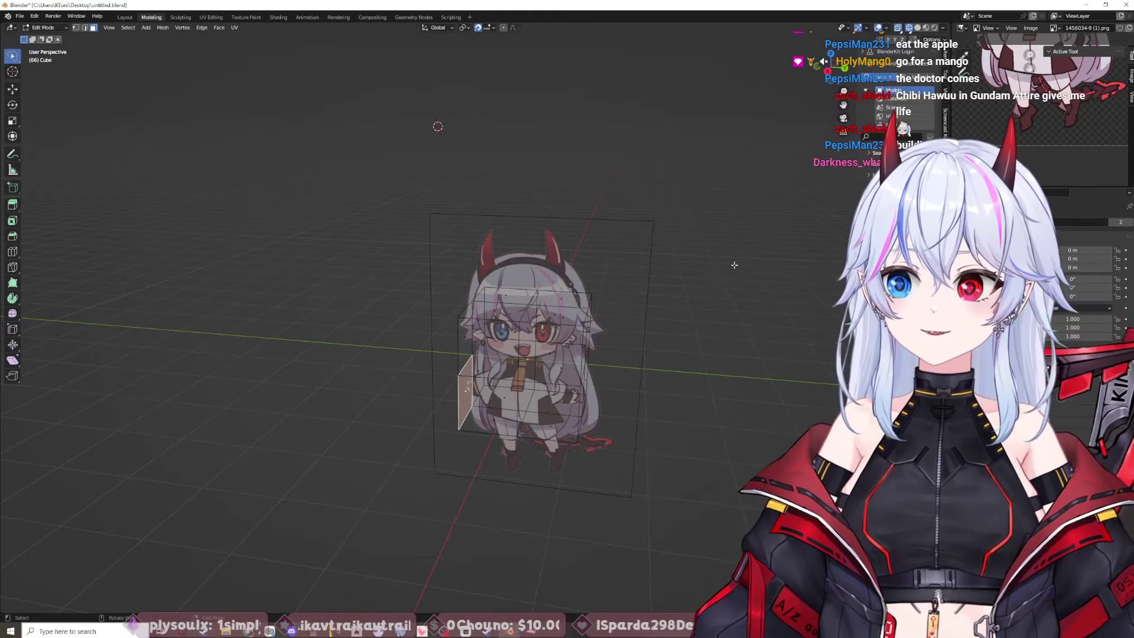
pyautogui.moveTo(720, 317); pyautogui.dragTo(691, 322, button='middle')
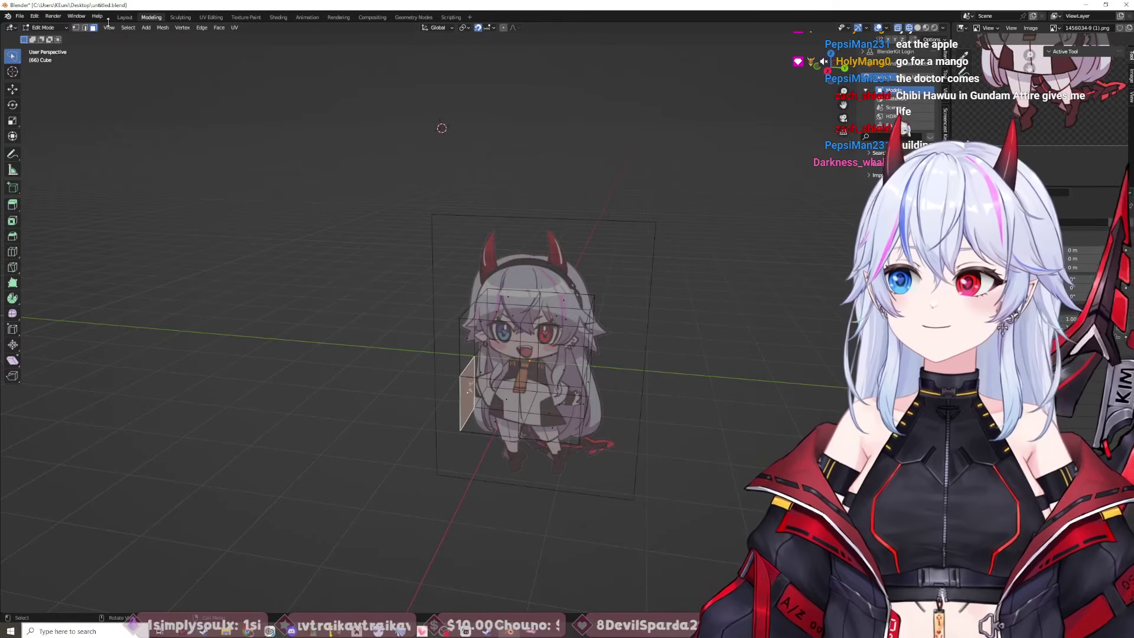
pyautogui.click(125, 17)
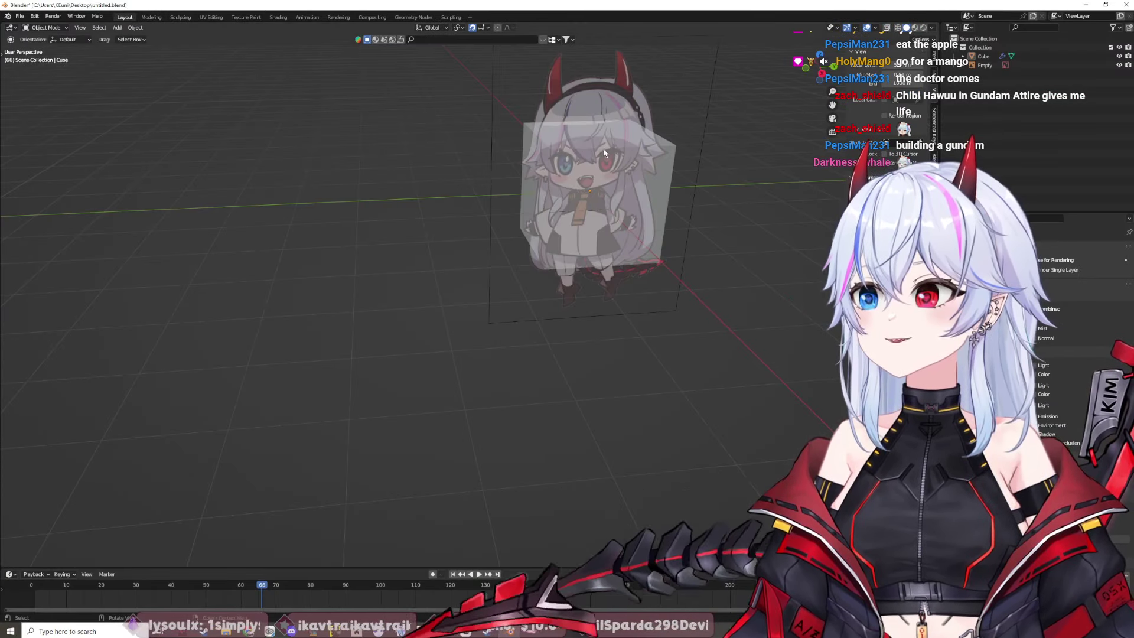
pyautogui.moveTo(354, 254); pyautogui.dragTo(389, 190, button='middle')
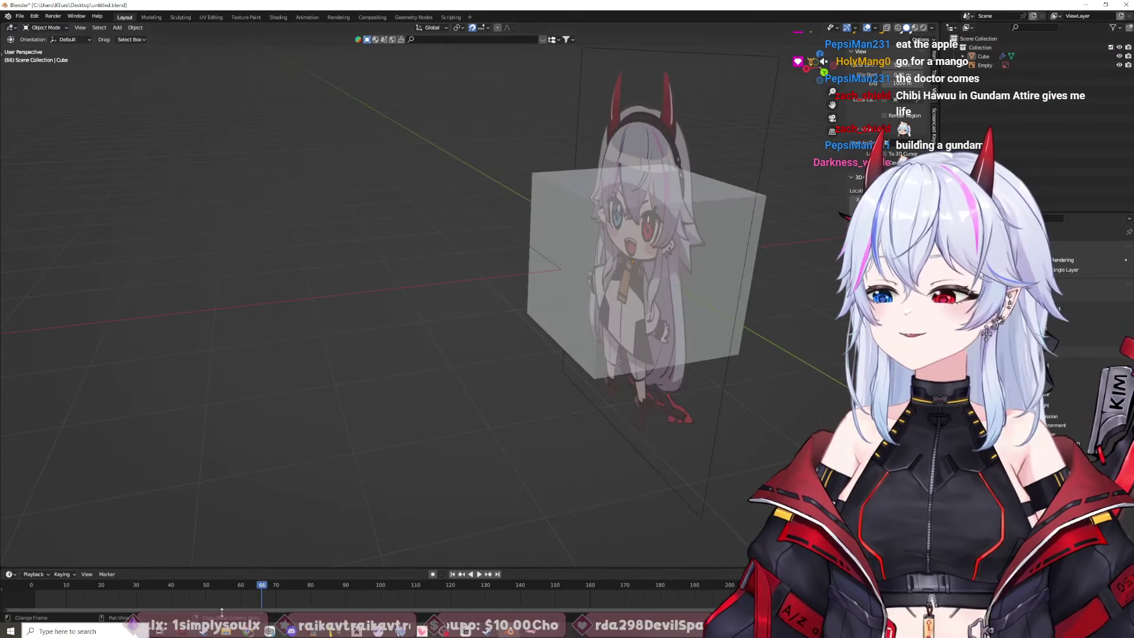
# Step: Search Google for 'blender difference between layout and modeling', then return and select the reference image
pyautogui.moveTo(248, 631)
pyautogui.click(289, 567)
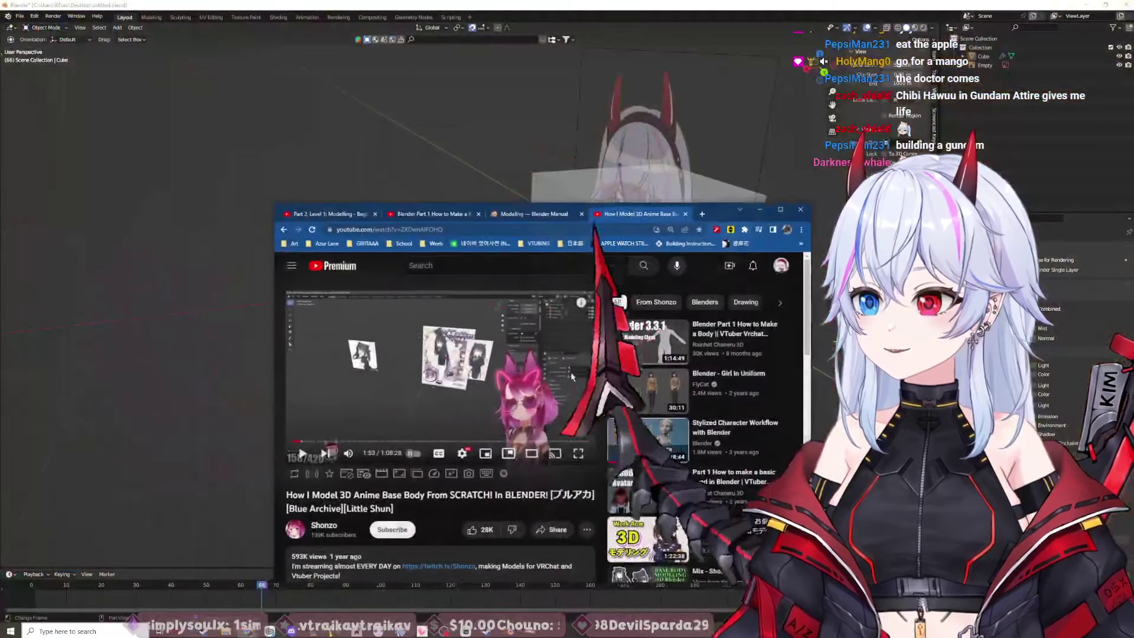
pyautogui.click(707, 209)
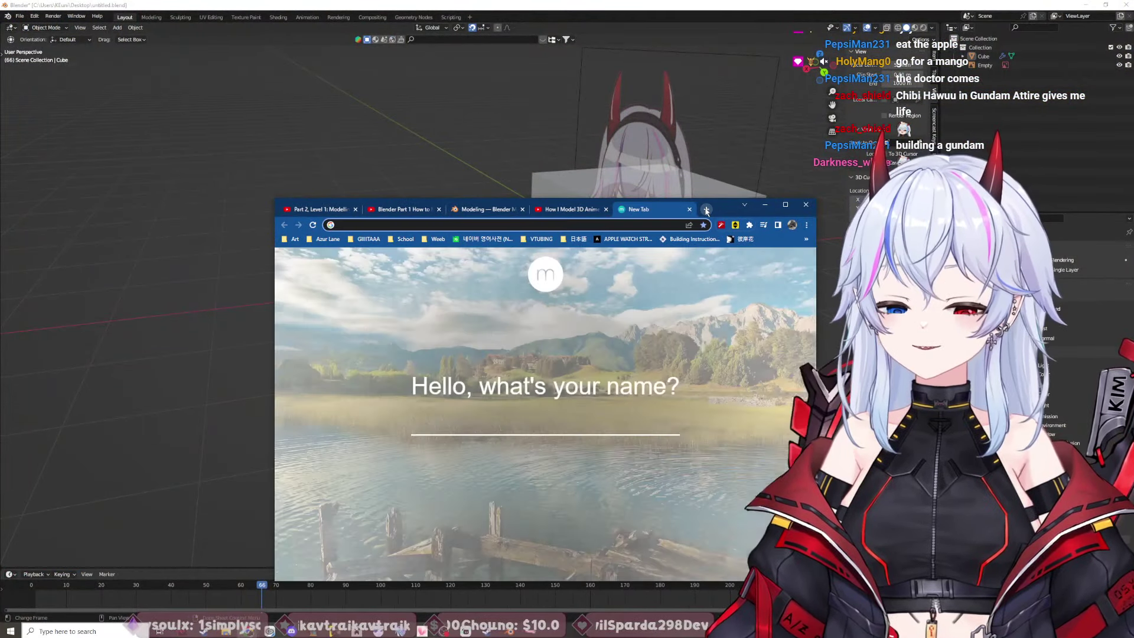
pyautogui.write('layout')
pyautogui.press('BackSpace')
pyautogui.press('BackSpace')
pyautogui.press('BackSpace')
pyautogui.press('BackSpace')
pyautogui.press('BackSpace')
pyautogui.press('BackSpace')
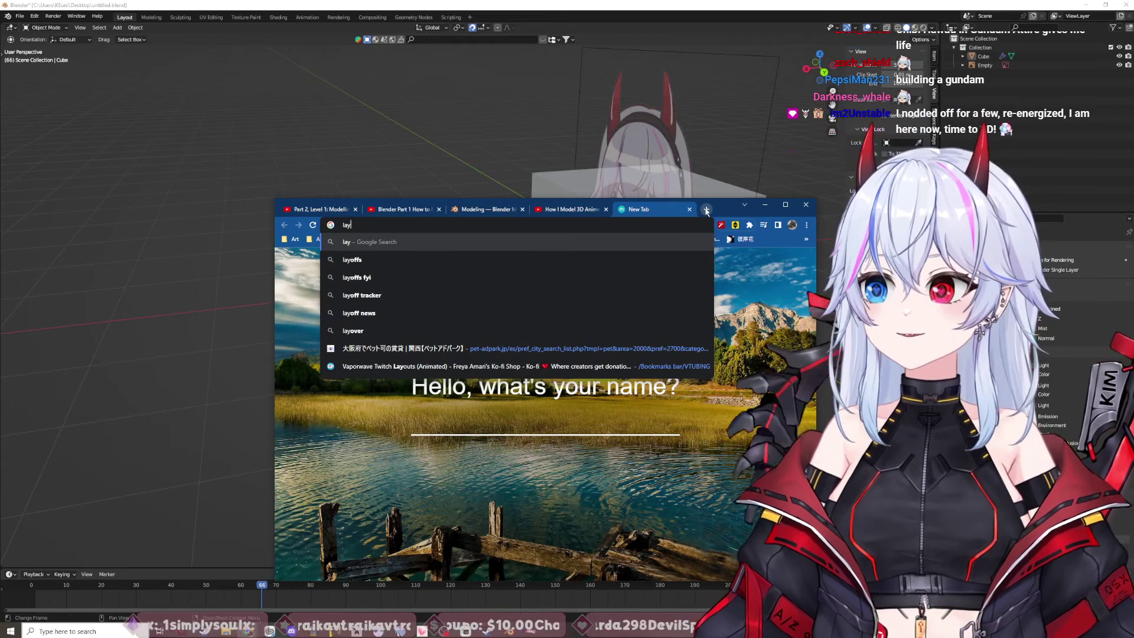
pyautogui.write('blender different')
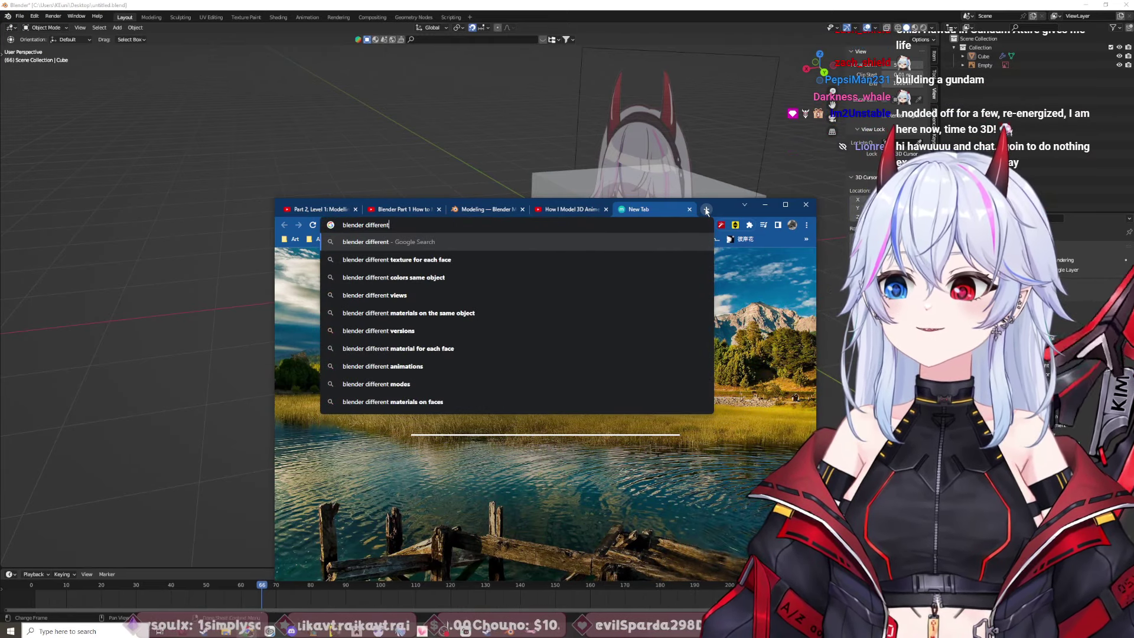
pyautogui.press('BackSpace')
pyautogui.write('ce b')
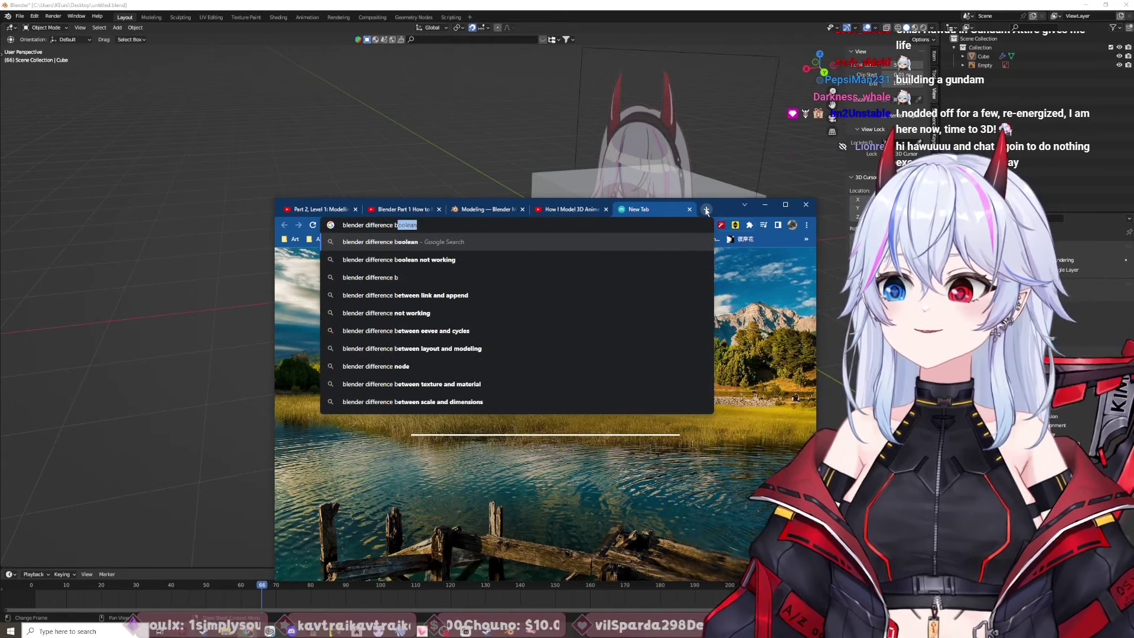
pyautogui.write('etween lay')
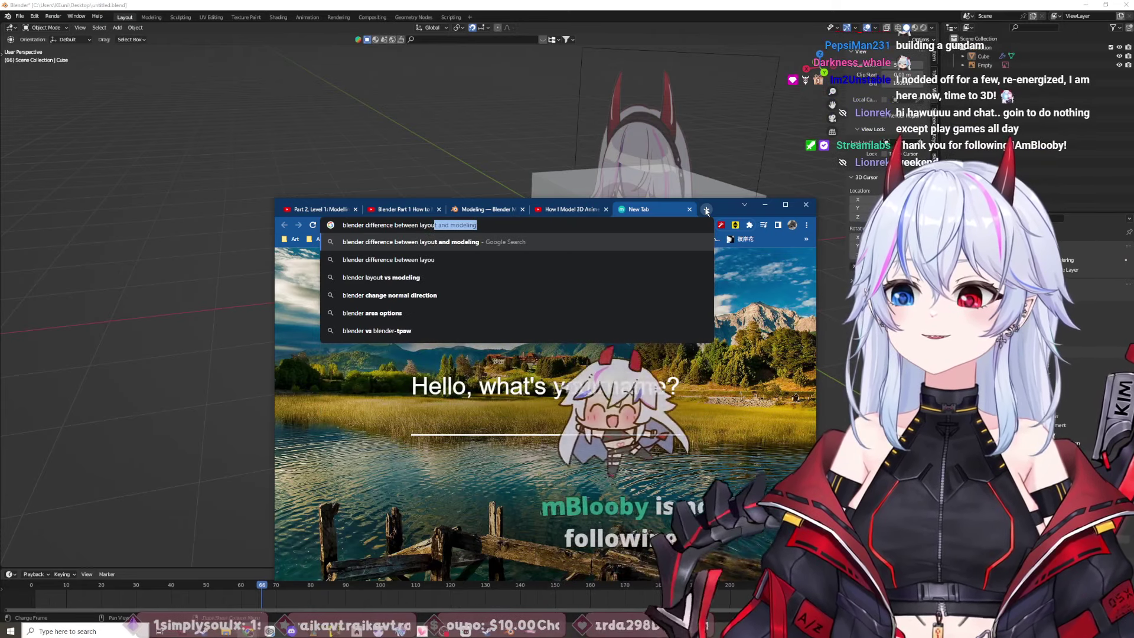
pyautogui.press('Return')
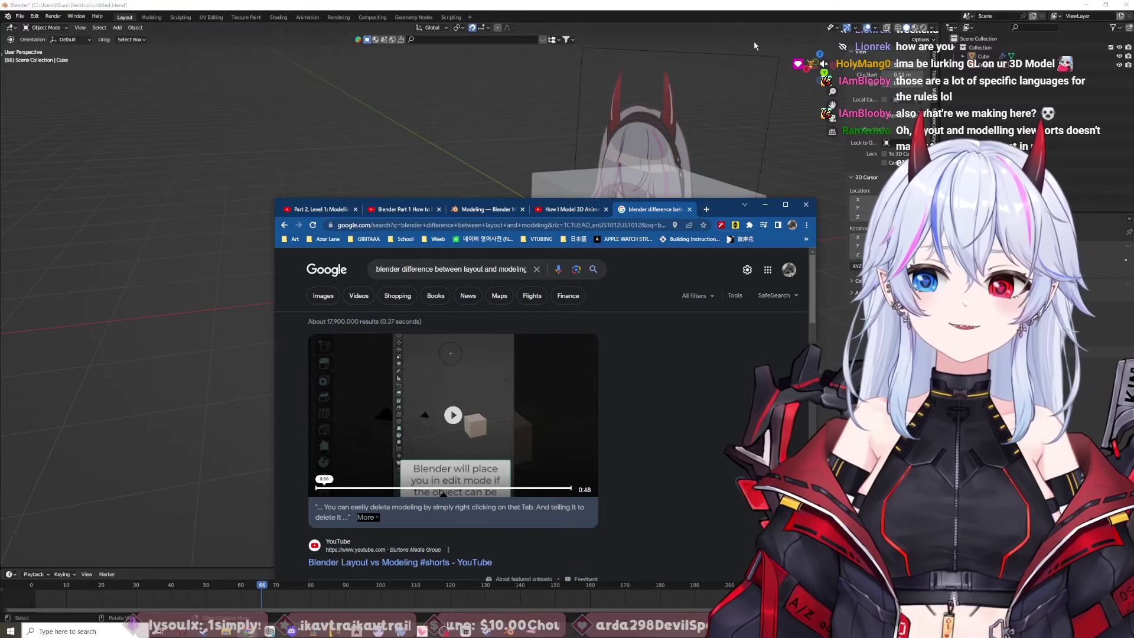
pyautogui.click(765, 204)
pyautogui.click(717, 396)
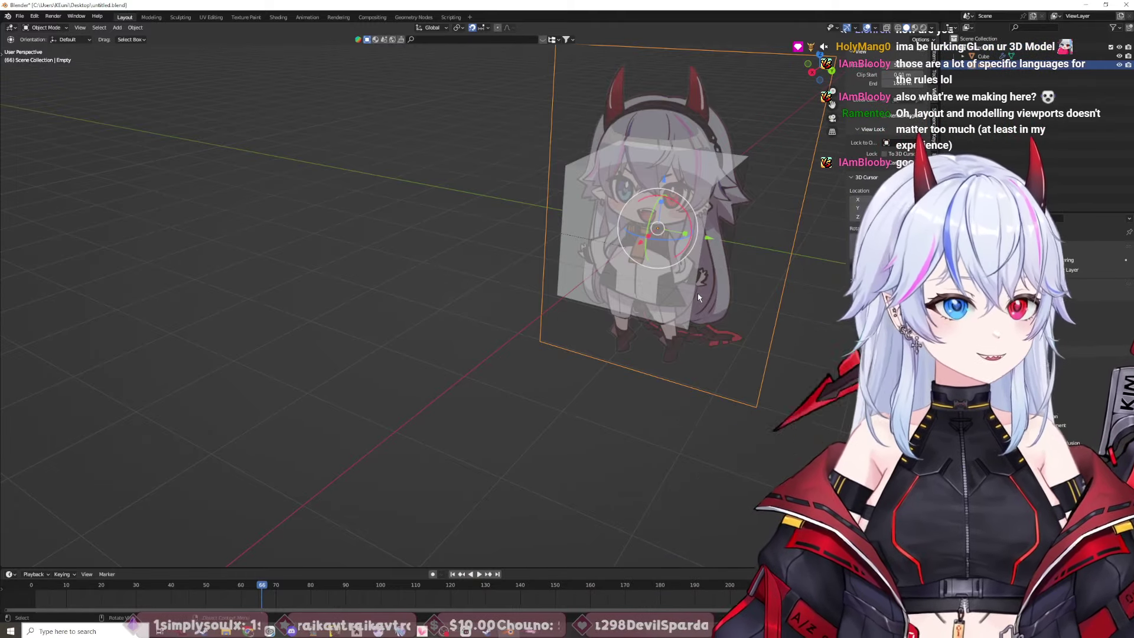
# Step: Orbit the view and glance back at the Google search results
pyautogui.moveTo(671, 388); pyautogui.dragTo(691, 393, button='middle')
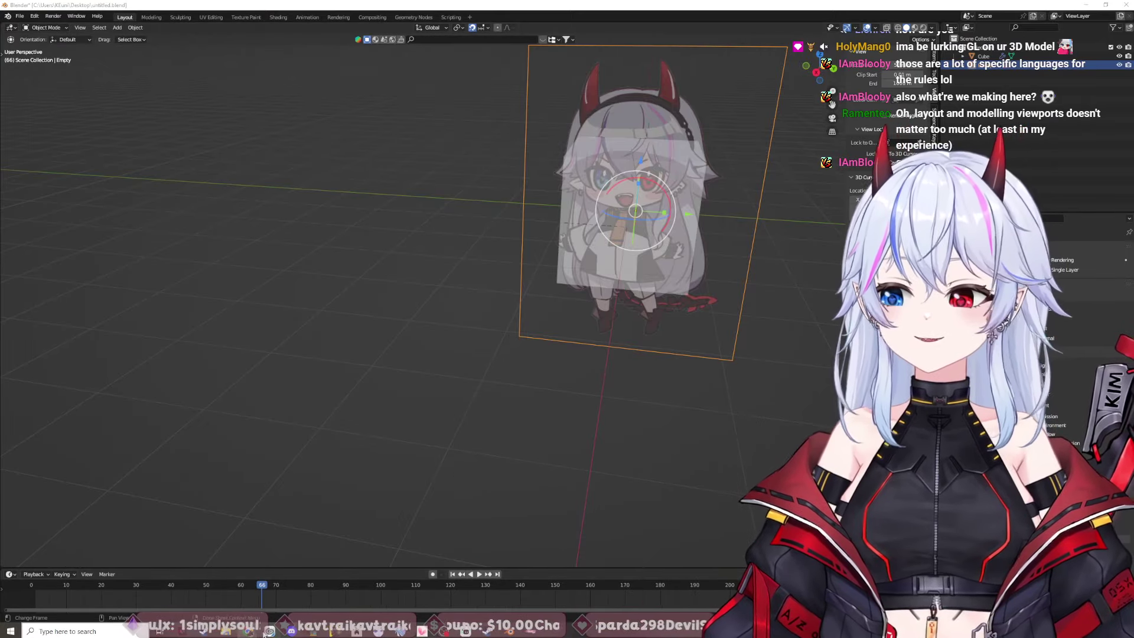
pyautogui.click(287, 565)
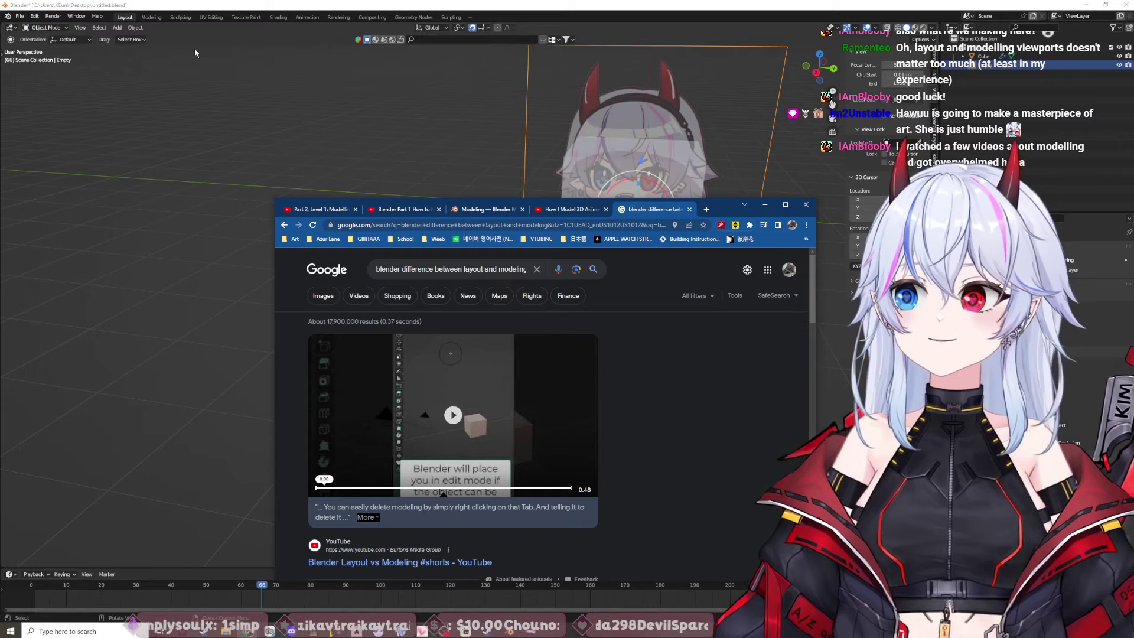
pyautogui.hotkey('alt', 'Tab')
# Step: Toggle Modeling then Layout, deselect the image, and show the toolbar with T
pyautogui.click(151, 17)
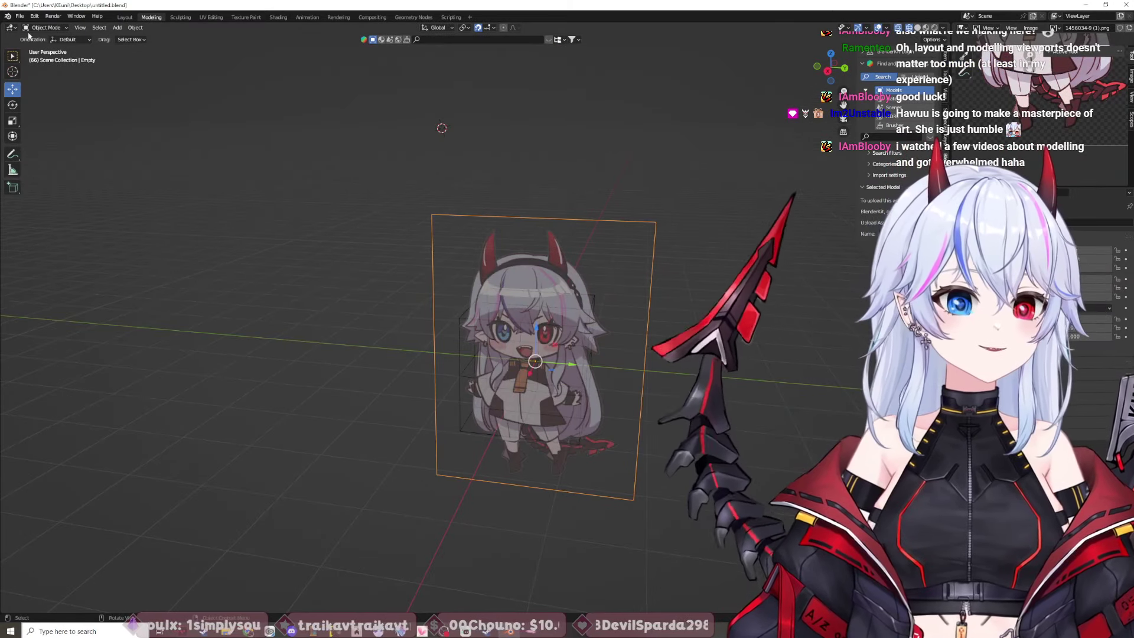
pyautogui.click(124, 17)
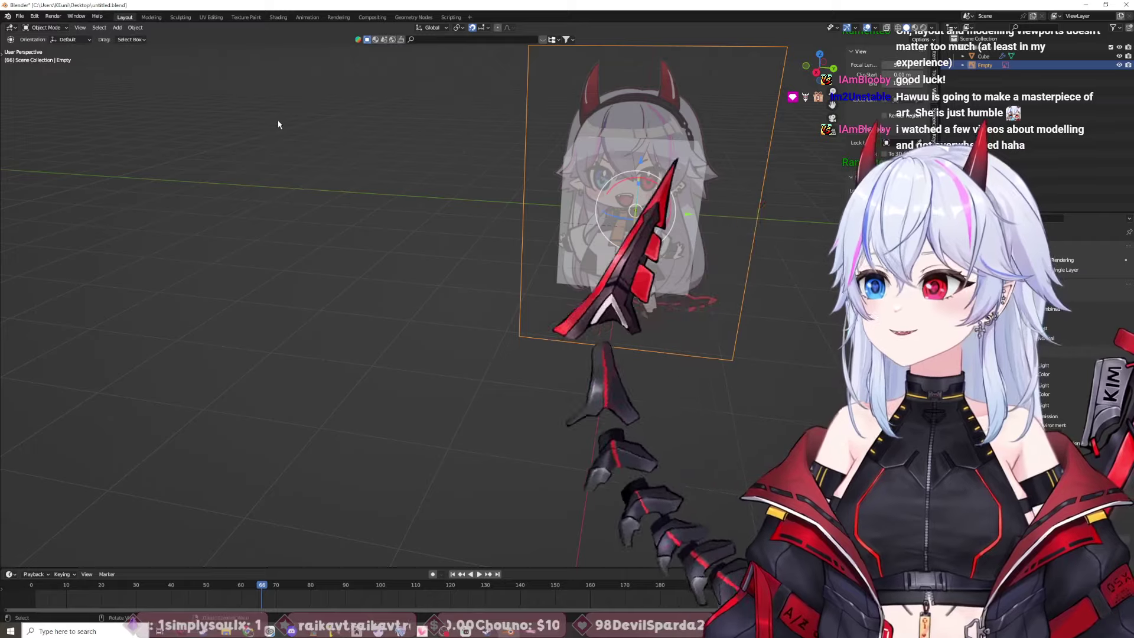
pyautogui.click(286, 128)
pyautogui.press('t')
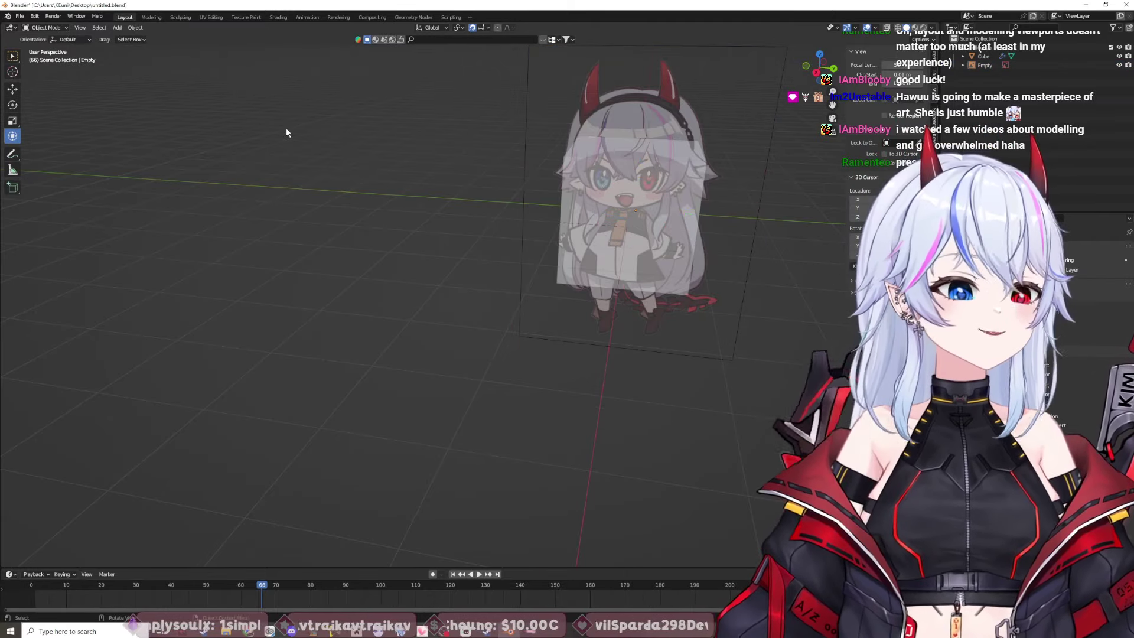
pyautogui.moveTo(266, 144); pyautogui.dragTo(270, 168, button='middle')
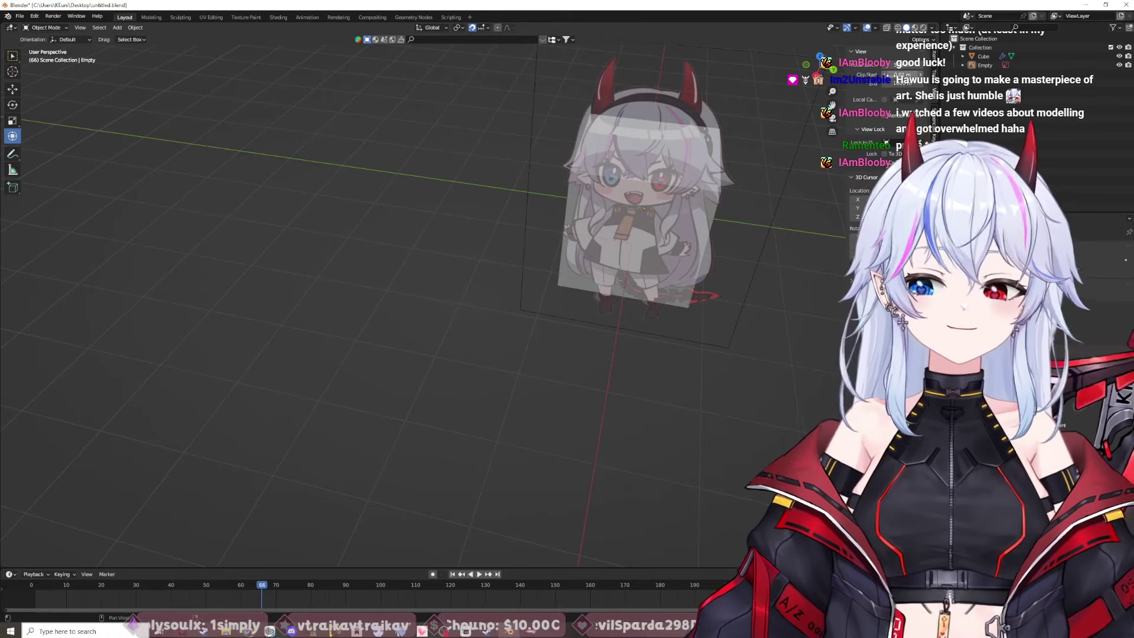
pyautogui.hotkey('alt', 'Tab')
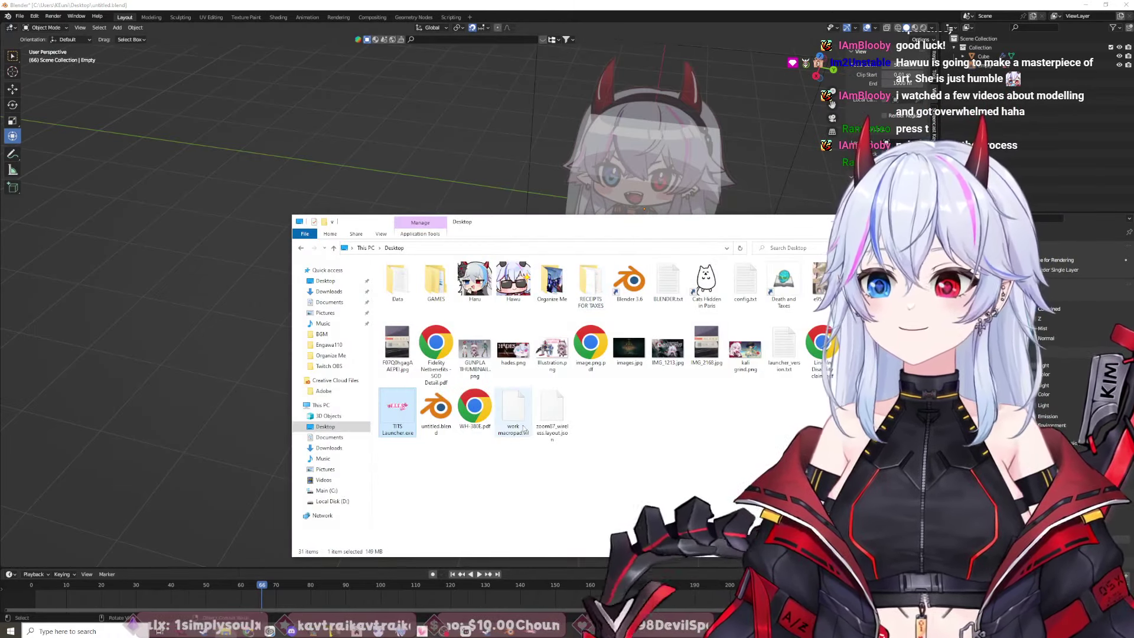
# Step: Open BLENDER.txt and add the line 'T = TOOL BAR' below the Move G note
pyautogui.doubleClick(668, 282)
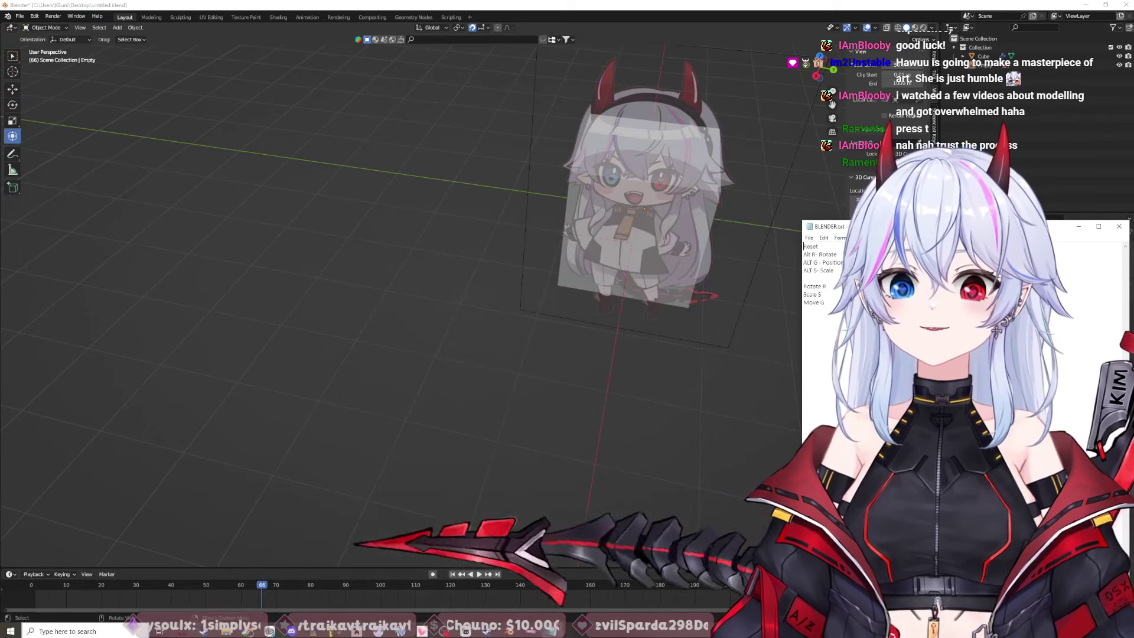
pyautogui.press('Return')
pyautogui.write('T')
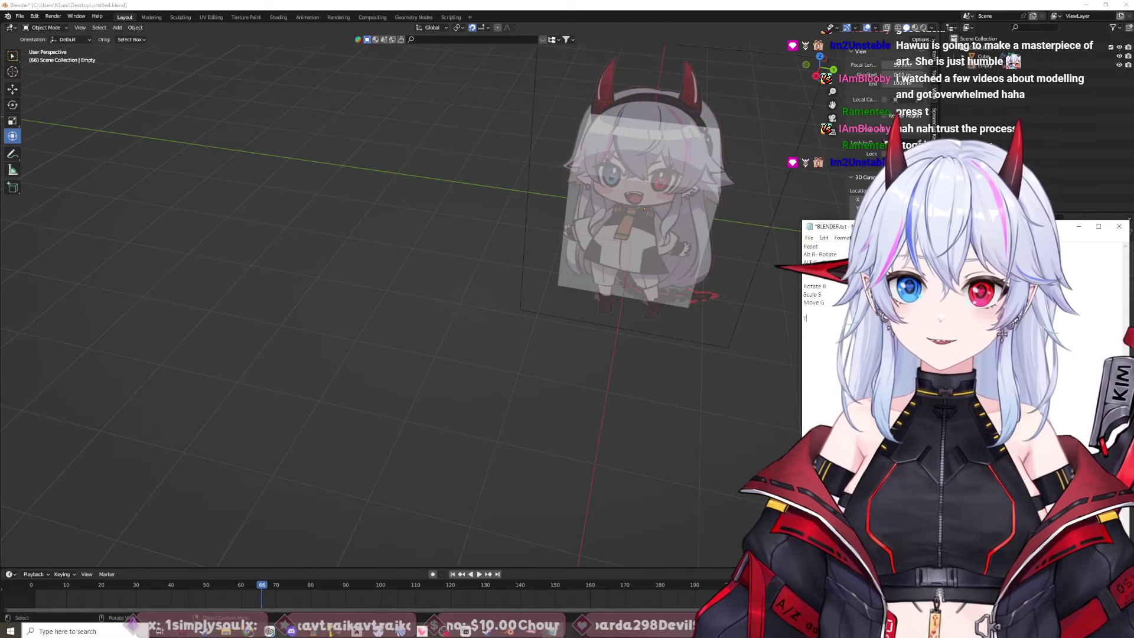
pyautogui.write(' =')
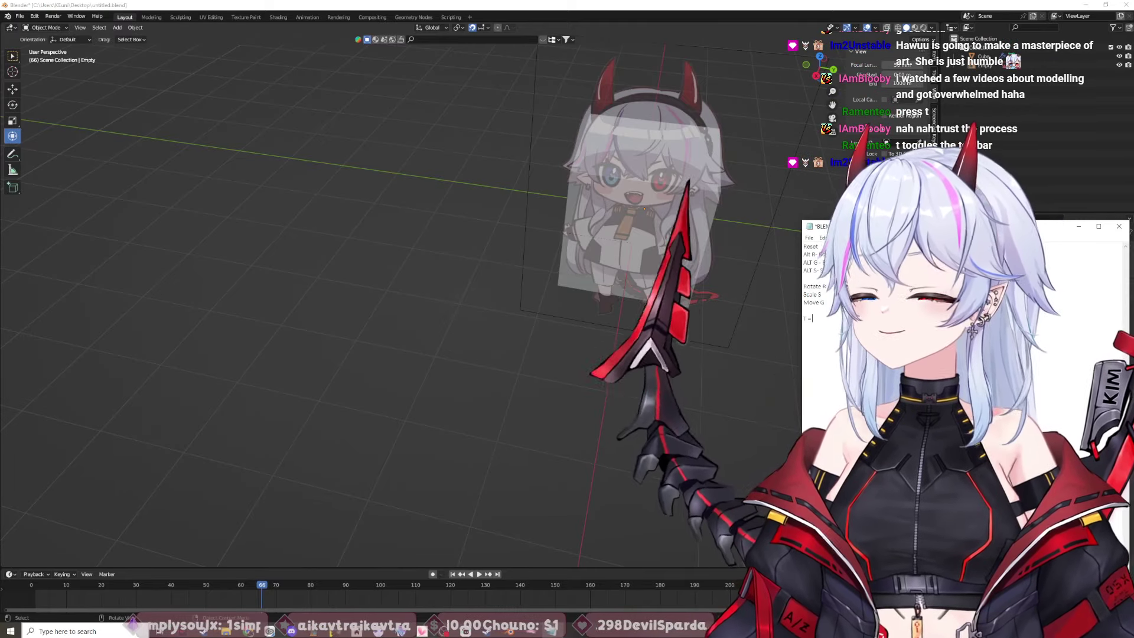
pyautogui.write(' TOOL BAR')
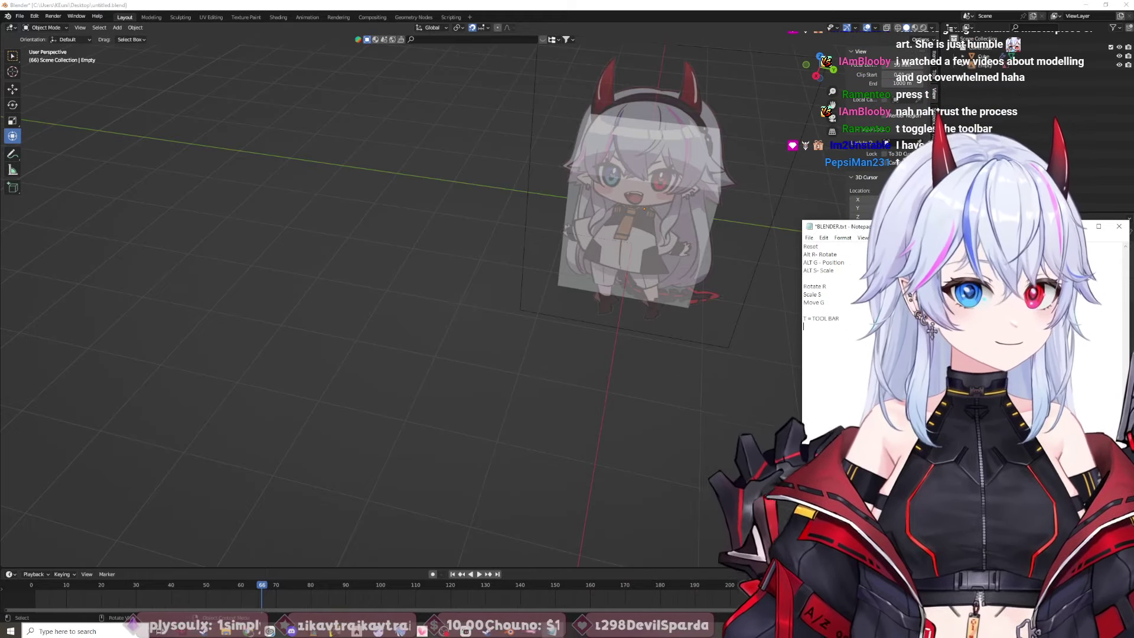
pyautogui.press('Return')
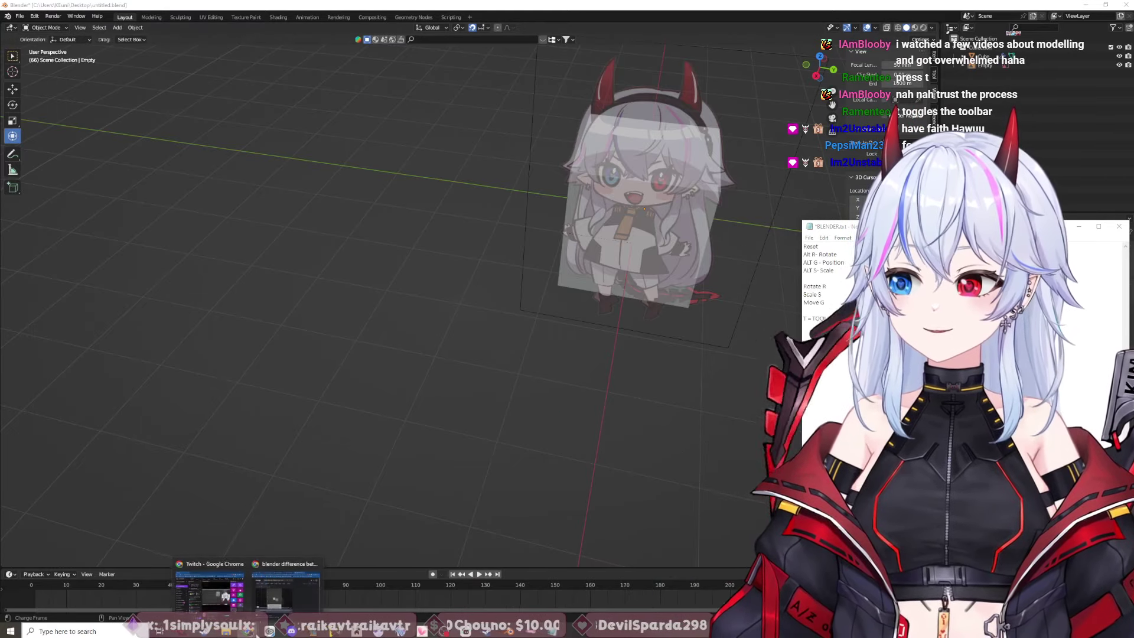
# Step: Bring Chrome forward and switch to the Blender Guru Part 2 Modelling donut tutorial tab
pyautogui.click(286, 561)
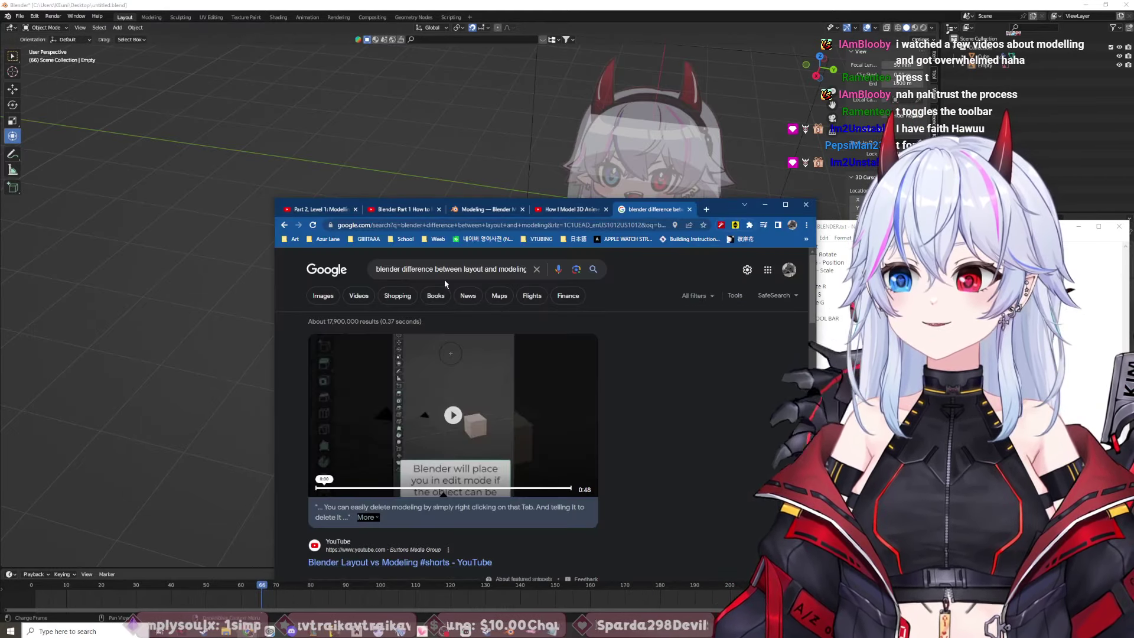
pyautogui.hotkey('ctrl', 'shift', 'Tab')
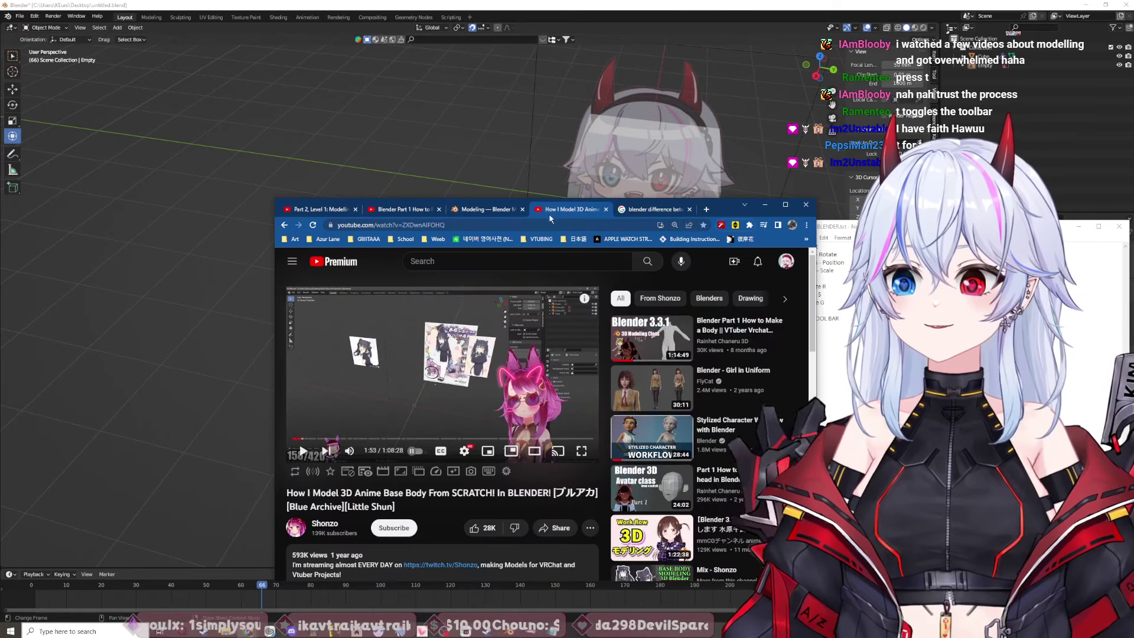
pyautogui.click(409, 214)
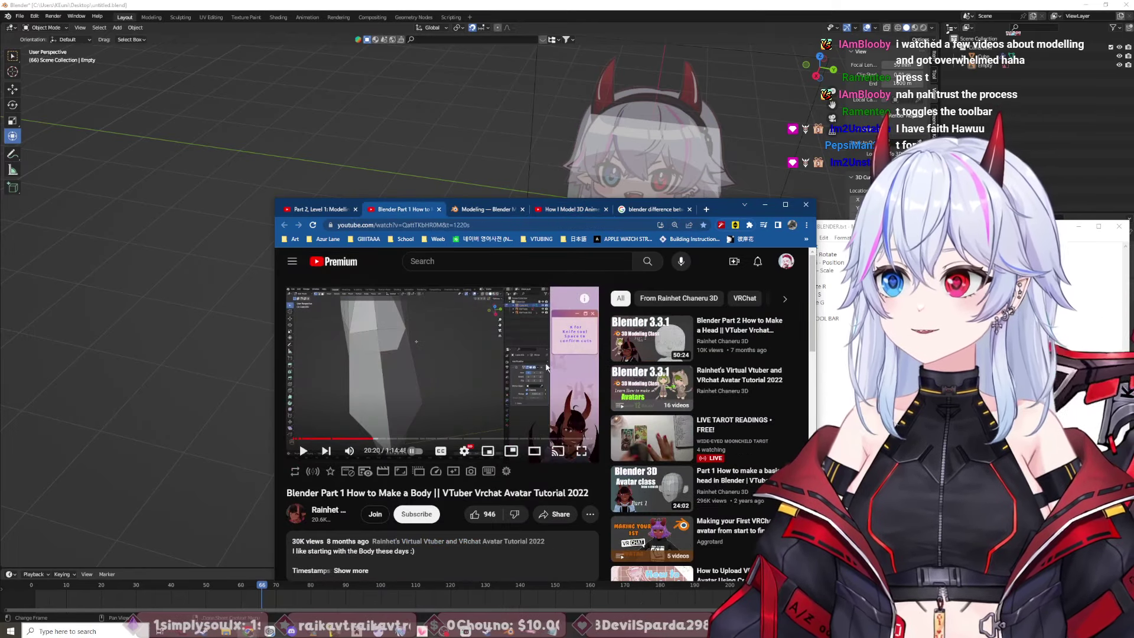
pyautogui.click(326, 216)
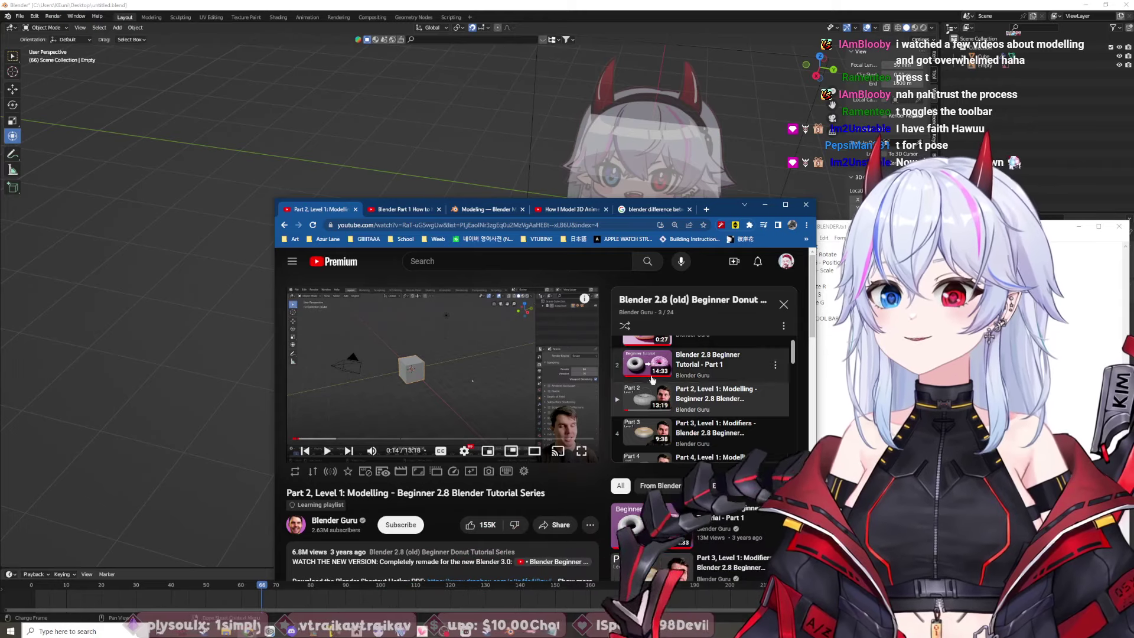
pyautogui.scroll(-3, 718, 412)
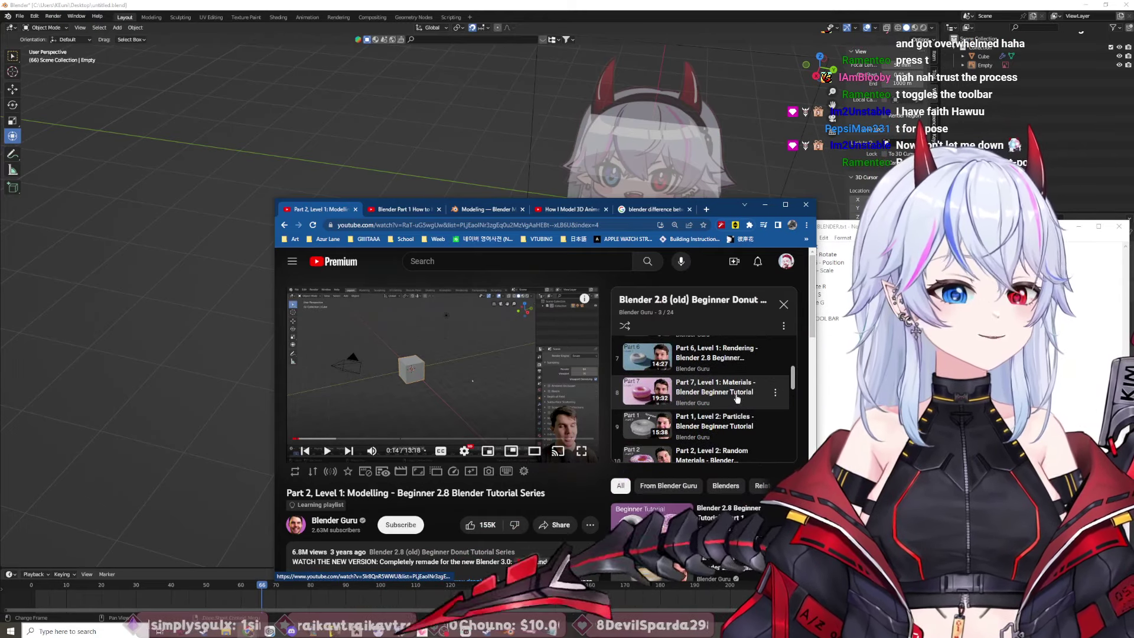
pyautogui.scroll(3, 732, 411)
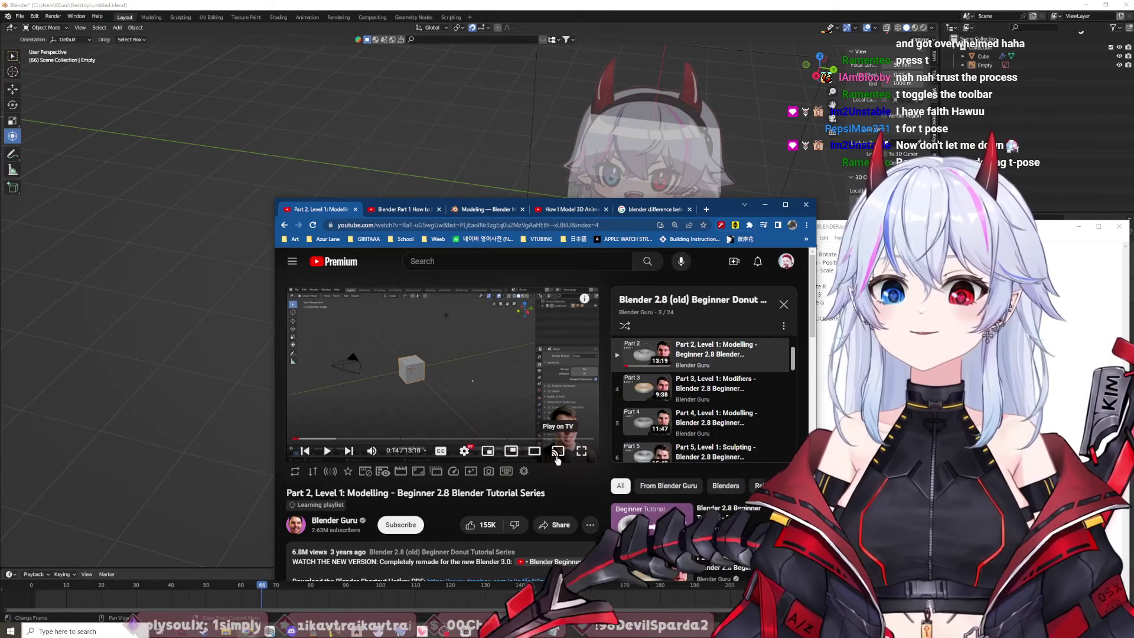
# Step: Briefly play then pause the tutorial, and return to Blender with a level front view
pyautogui.click(492, 404)
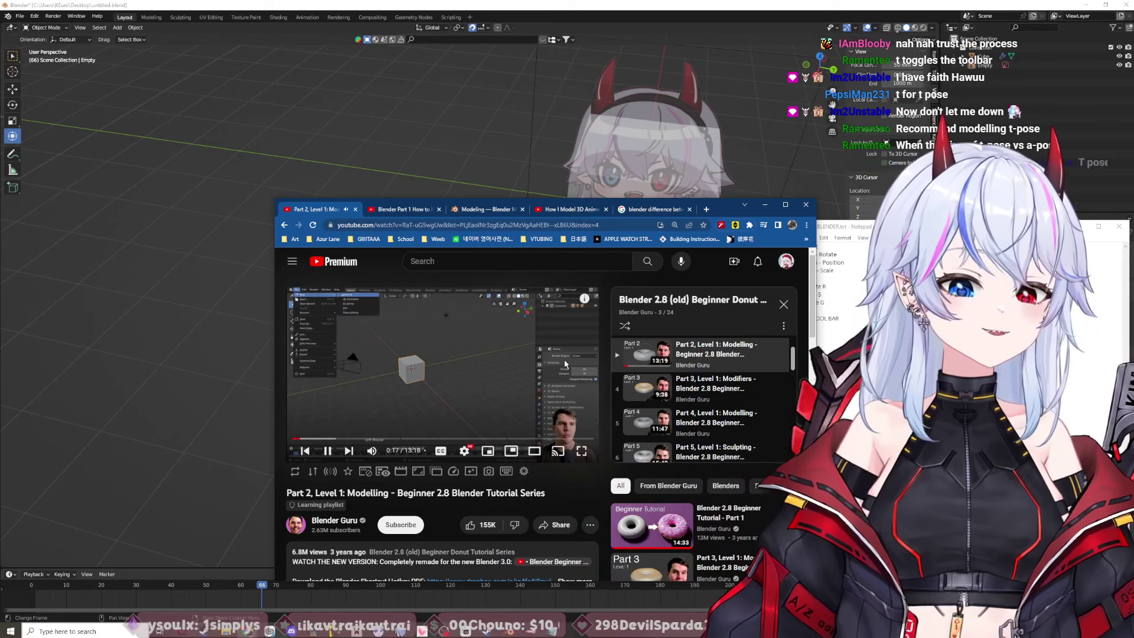
pyautogui.click(566, 358)
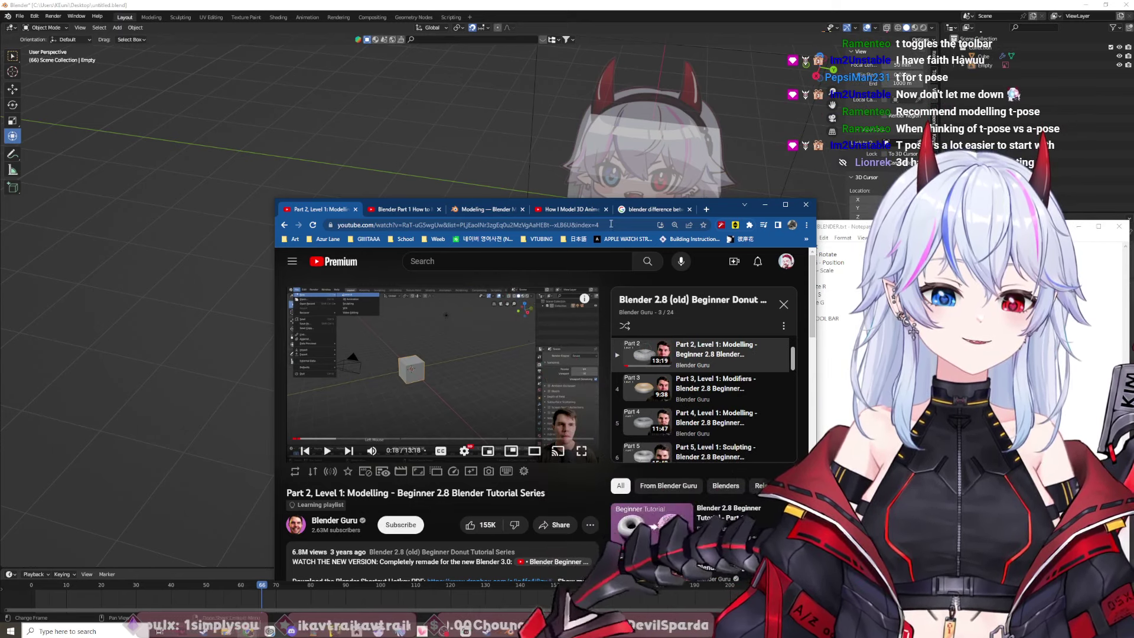
pyautogui.click(627, 169)
pyautogui.moveTo(766, 336); pyautogui.dragTo(748, 283, button='middle')
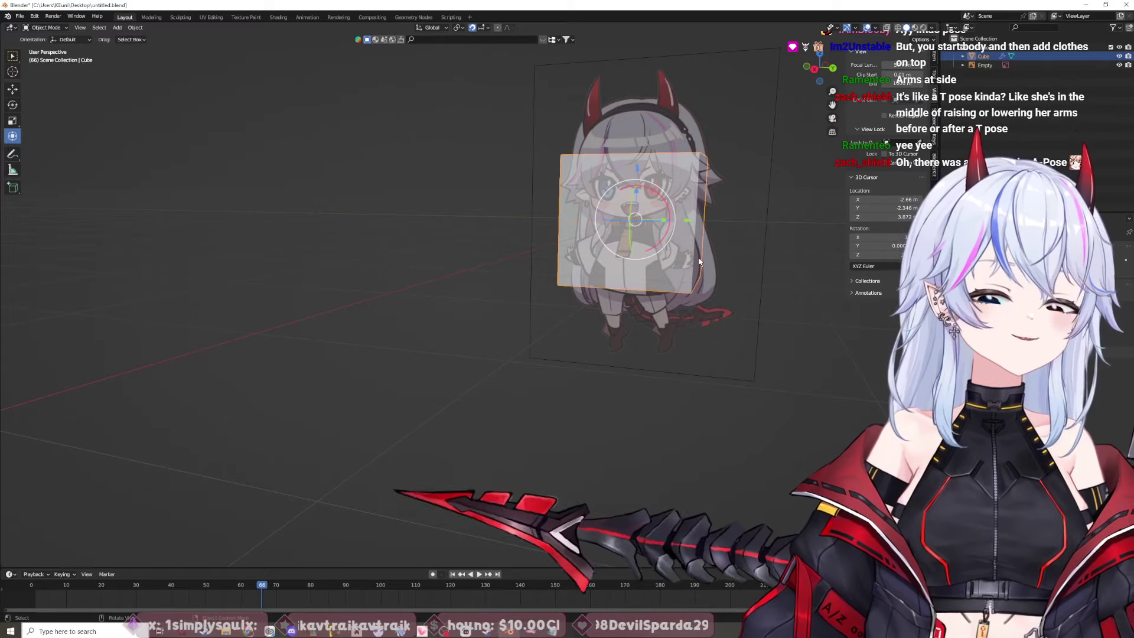
pyautogui.moveTo(691, 363); pyautogui.dragTo(338, 359, button='middle')
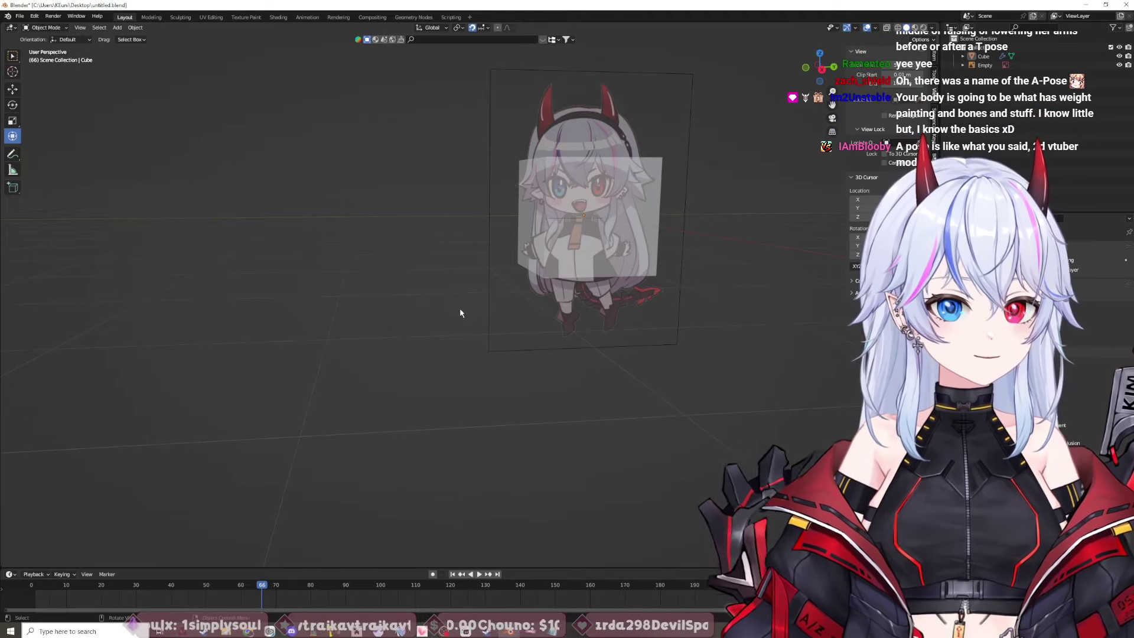
pyautogui.moveTo(473, 316); pyautogui.dragTo(548, 345, button='middle')
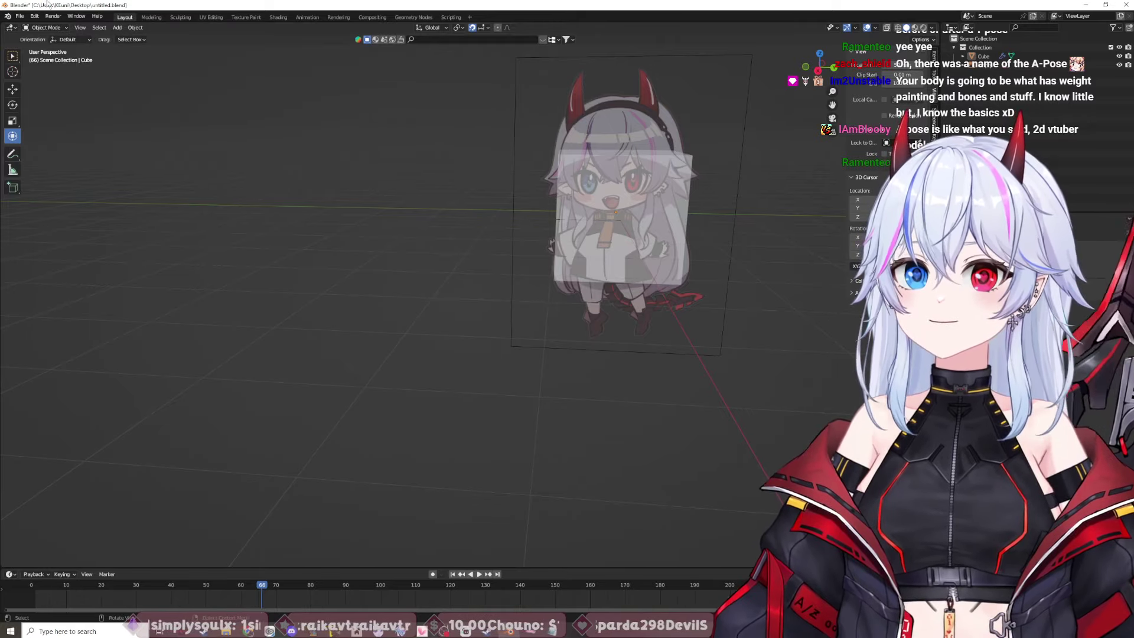
# Step: Run a BlenderKit asset search for 'chibi', resubmitting the query until results appear
pyautogui.click(934, 89)
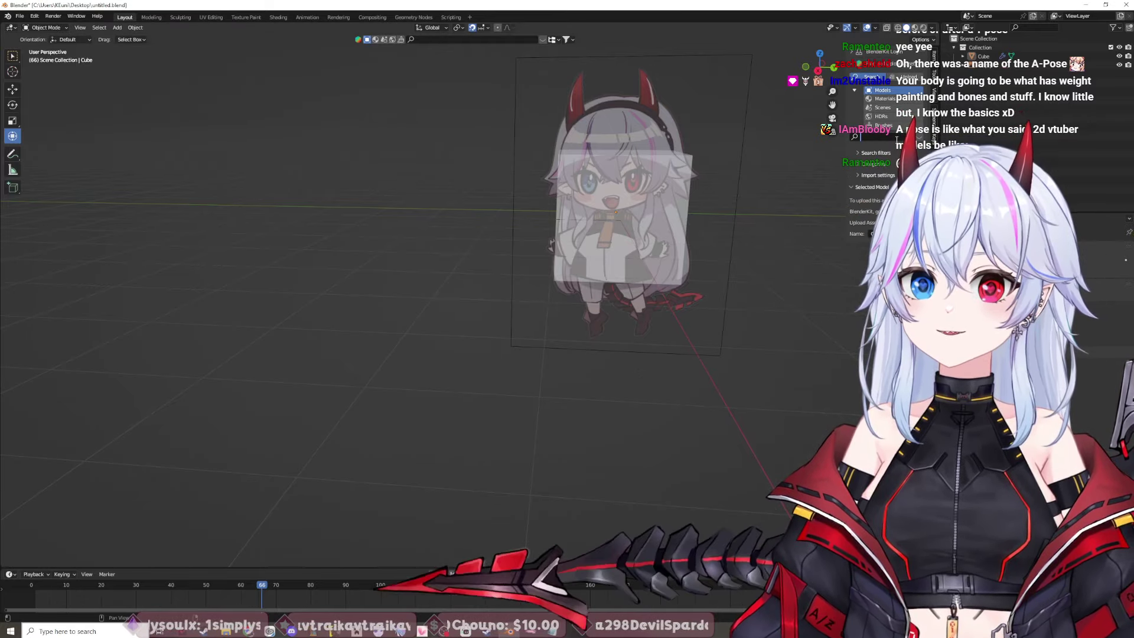
pyautogui.press('Return')
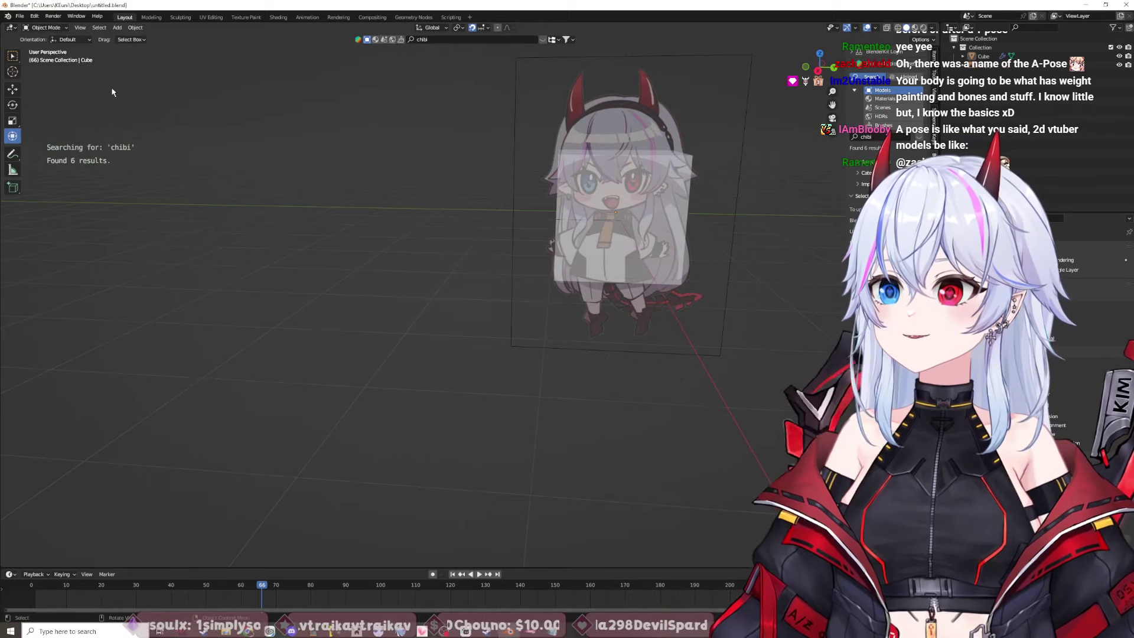
pyautogui.click(412, 39)
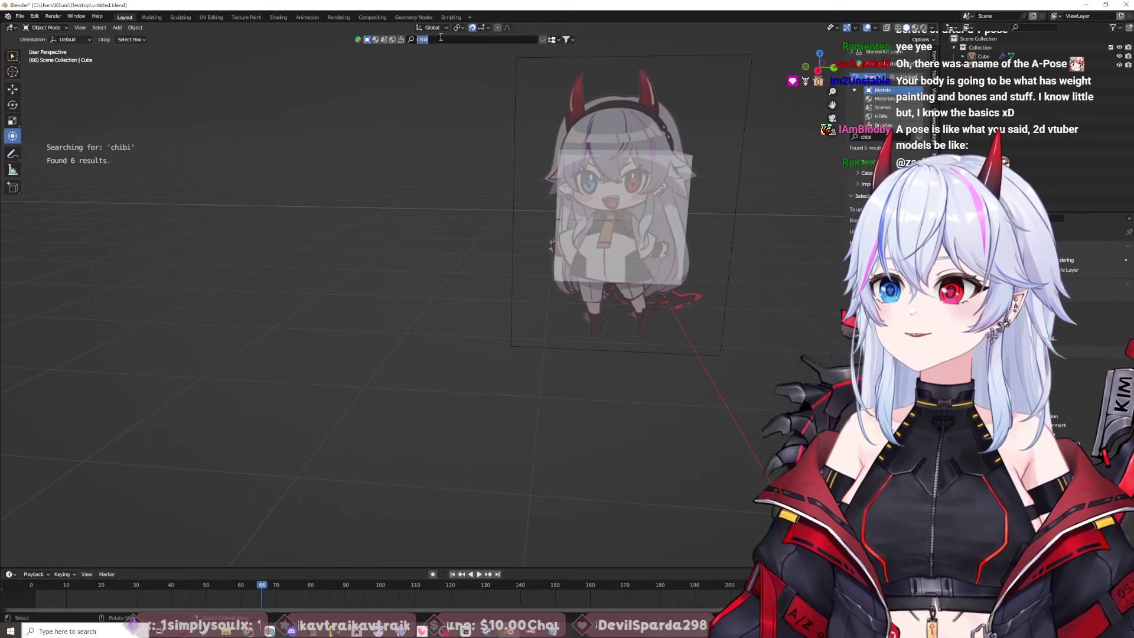
pyautogui.press('Return')
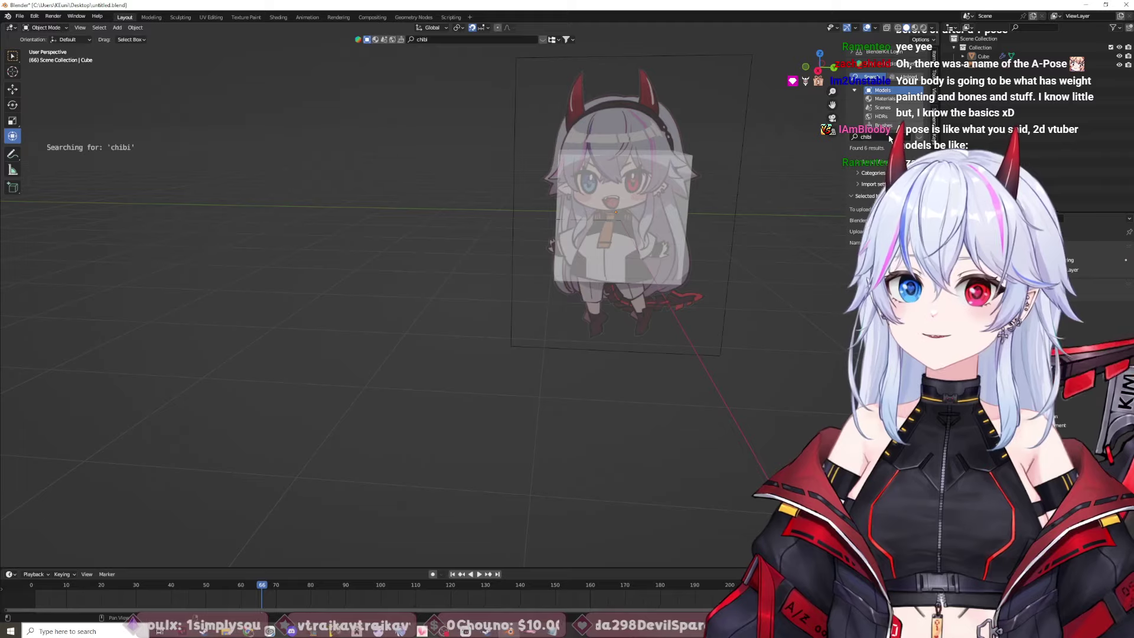
pyautogui.moveTo(192, 228); pyautogui.dragTo(214, 233, button='middle')
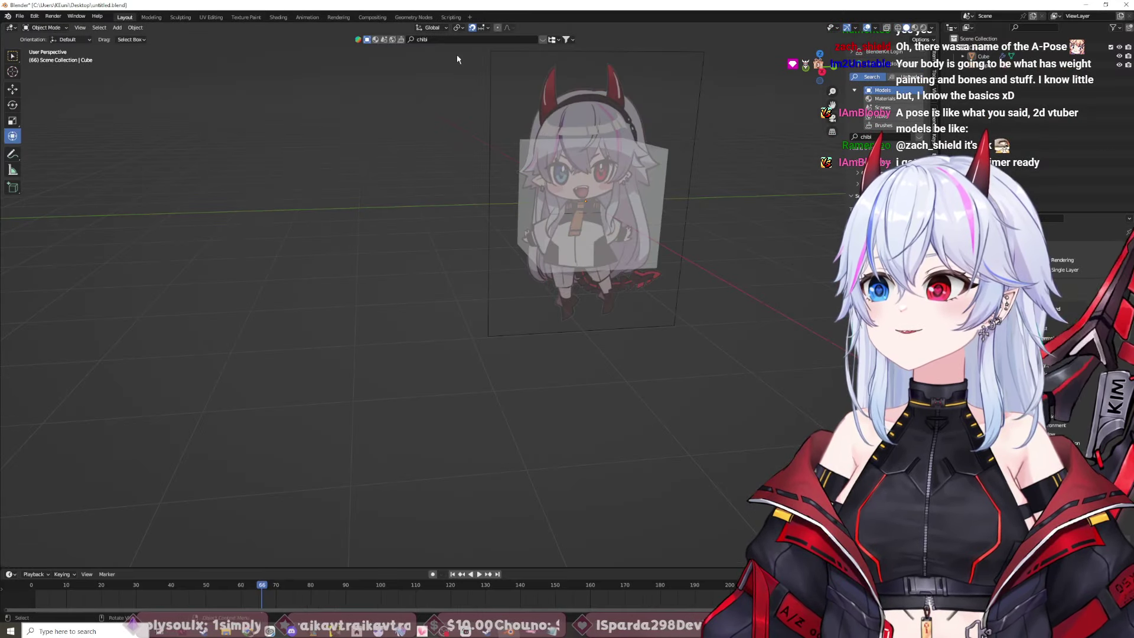
pyautogui.click(449, 39)
pyautogui.press('Return')
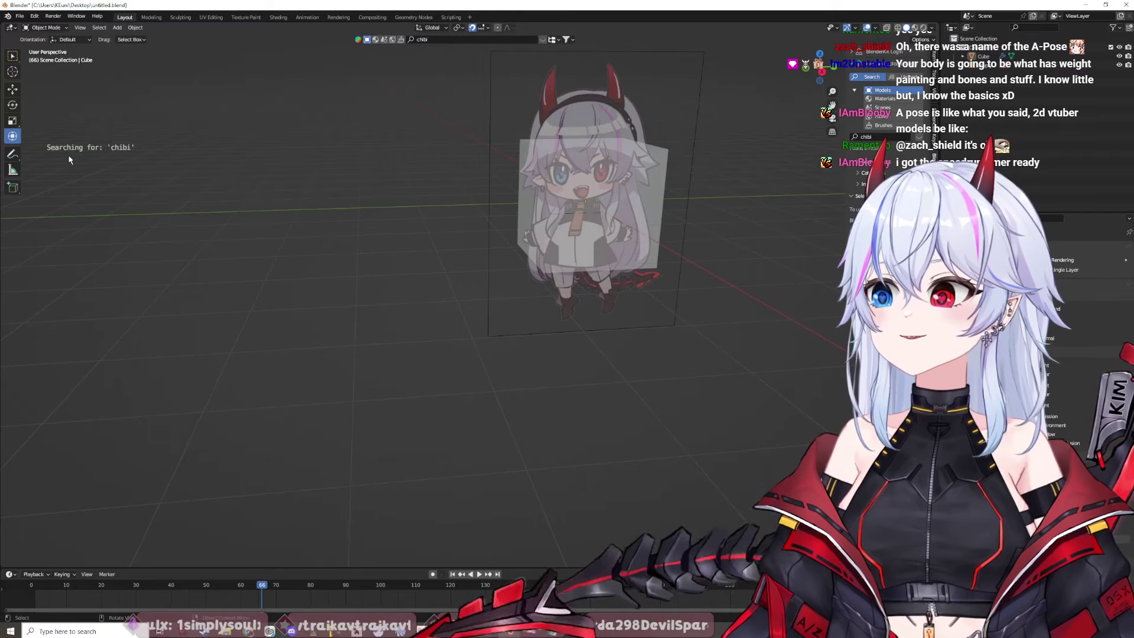
pyautogui.click(422, 39)
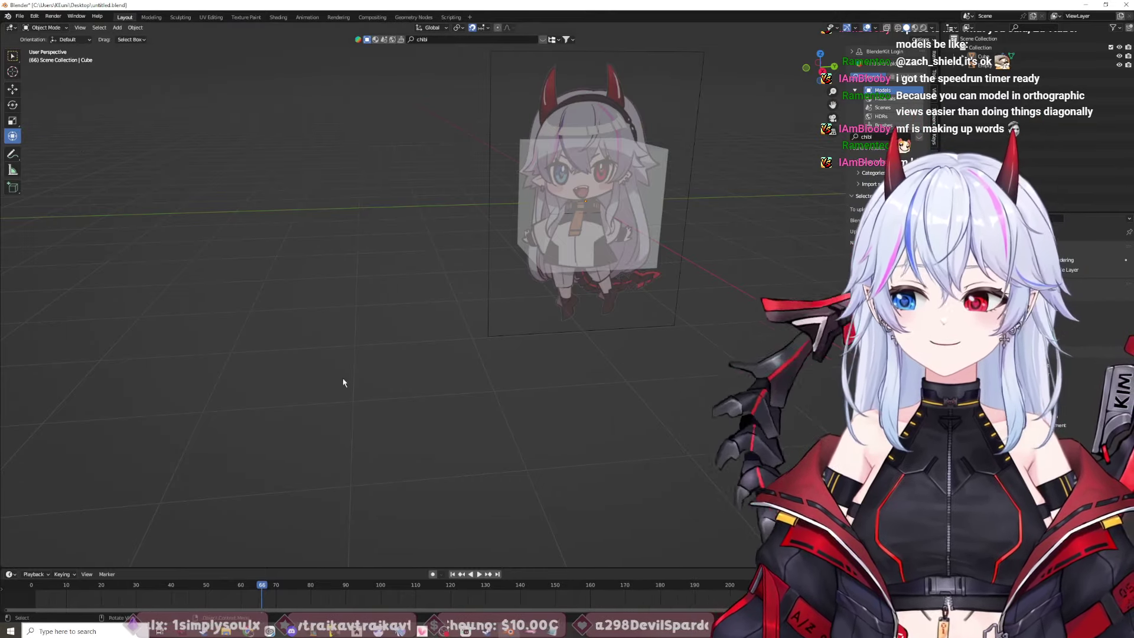
pyautogui.moveTo(703, 354)
pyautogui.mouseDown(button='middle')
pyautogui.moveTo(715, 349)
pyautogui.moveTo(626, 343)
pyautogui.moveTo(610, 329)
pyautogui.moveTo(685, 342)
pyautogui.mouseUp(button='middle')
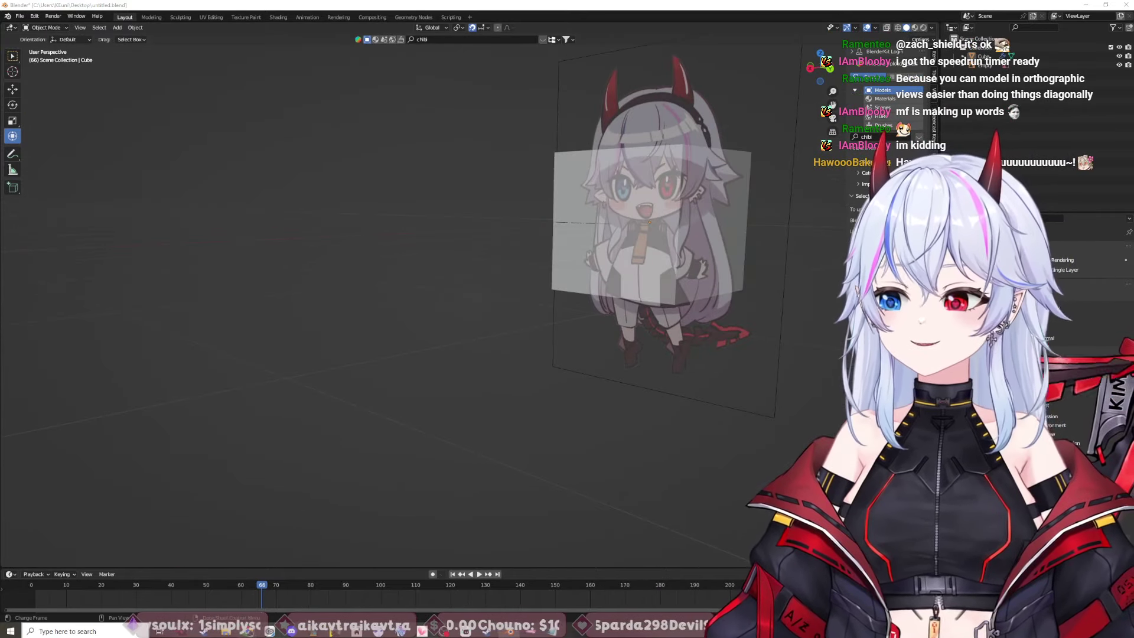
# Step: Close the Blender manual and extra search tabs, and open the Part 2 modelling tab
pyautogui.click(286, 585)
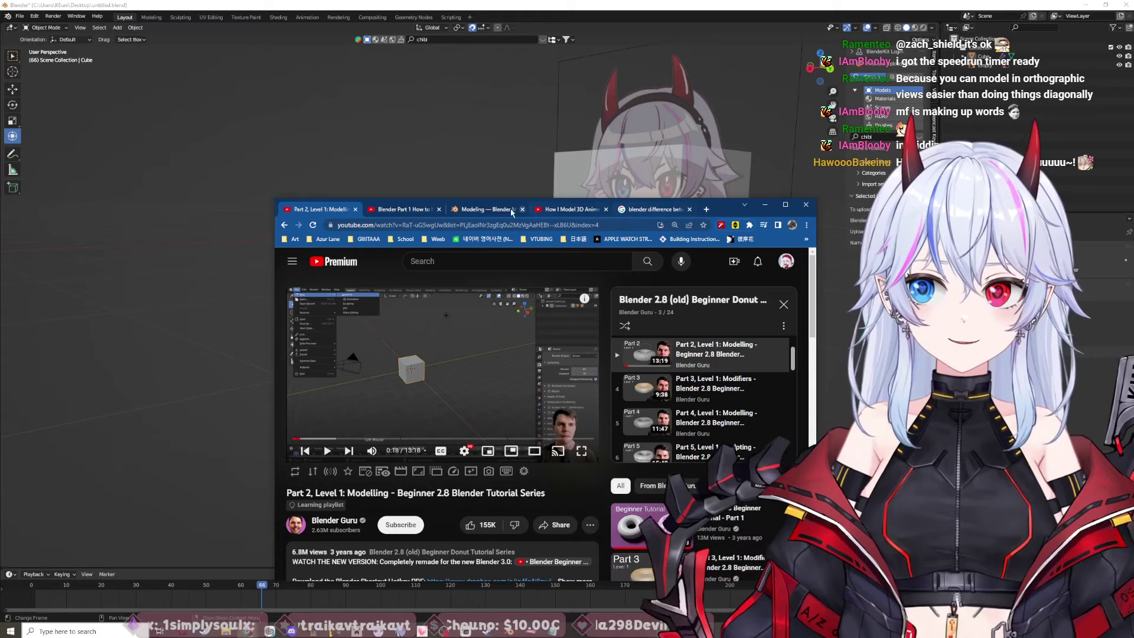
pyautogui.click(512, 210)
pyautogui.scroll(-3, 589, 392)
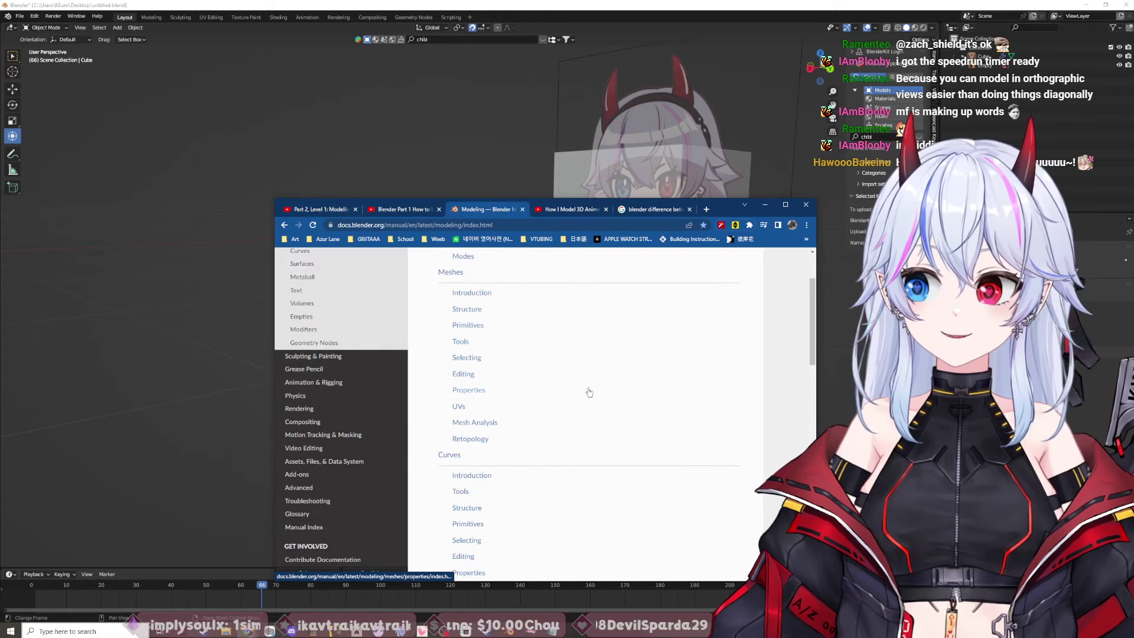
pyautogui.click(522, 211)
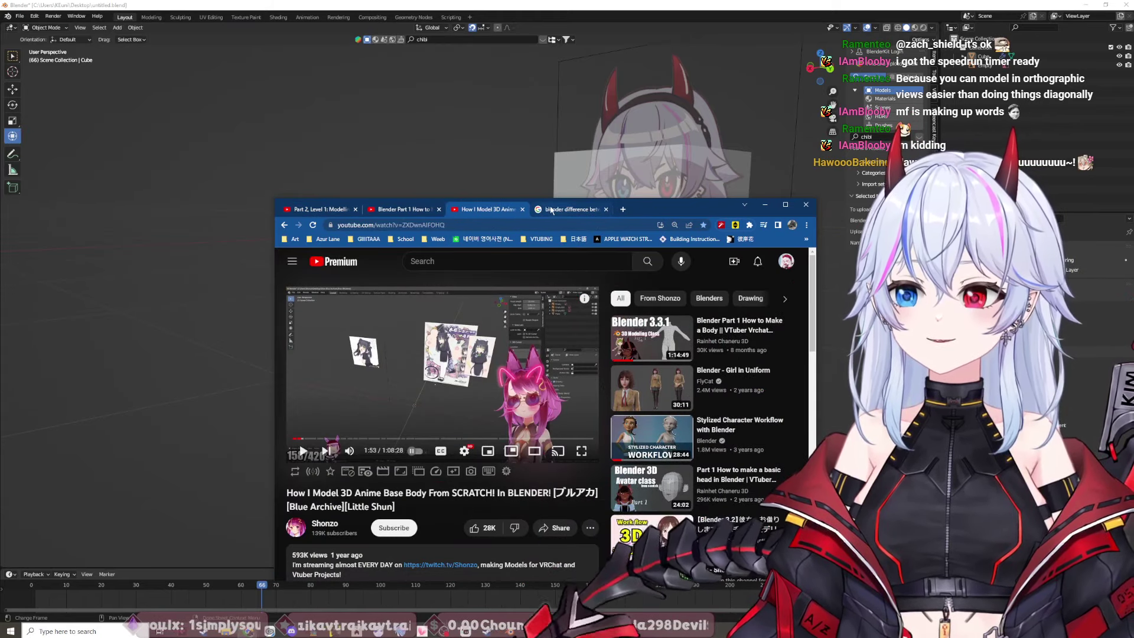
pyautogui.click(606, 209)
pyautogui.moveTo(437, 209); pyautogui.dragTo(543, 210)
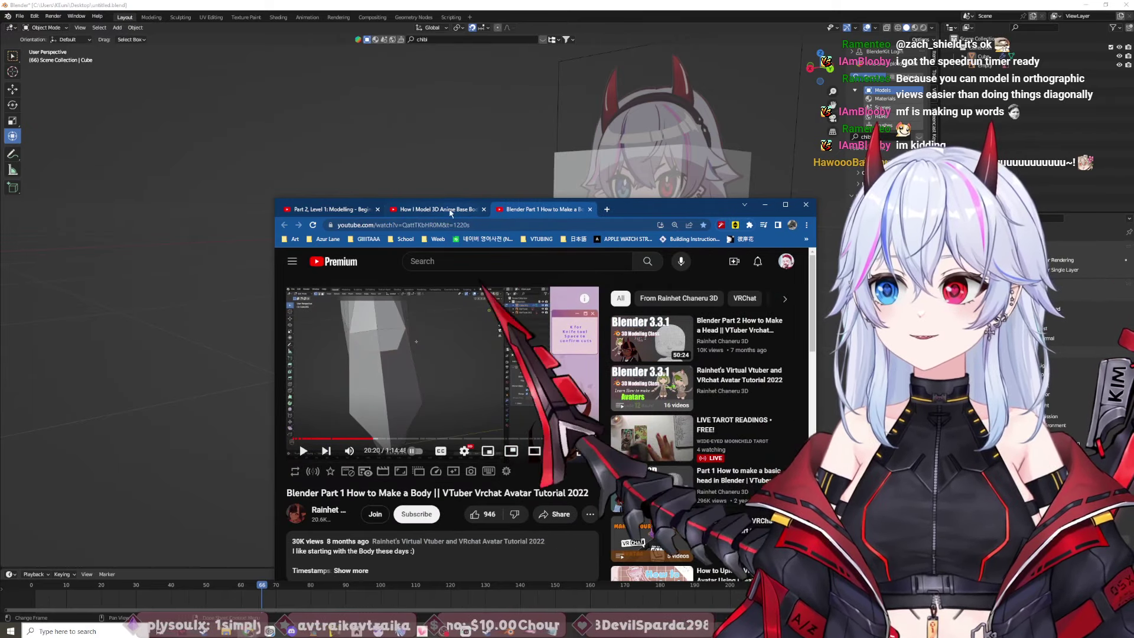
pyautogui.click(331, 210)
pyautogui.moveTo(669, 212); pyautogui.dragTo(435, 202)
# Step: Play the tutorial at 2x playback speed, then pause it at 0:41
pyautogui.click(248, 336)
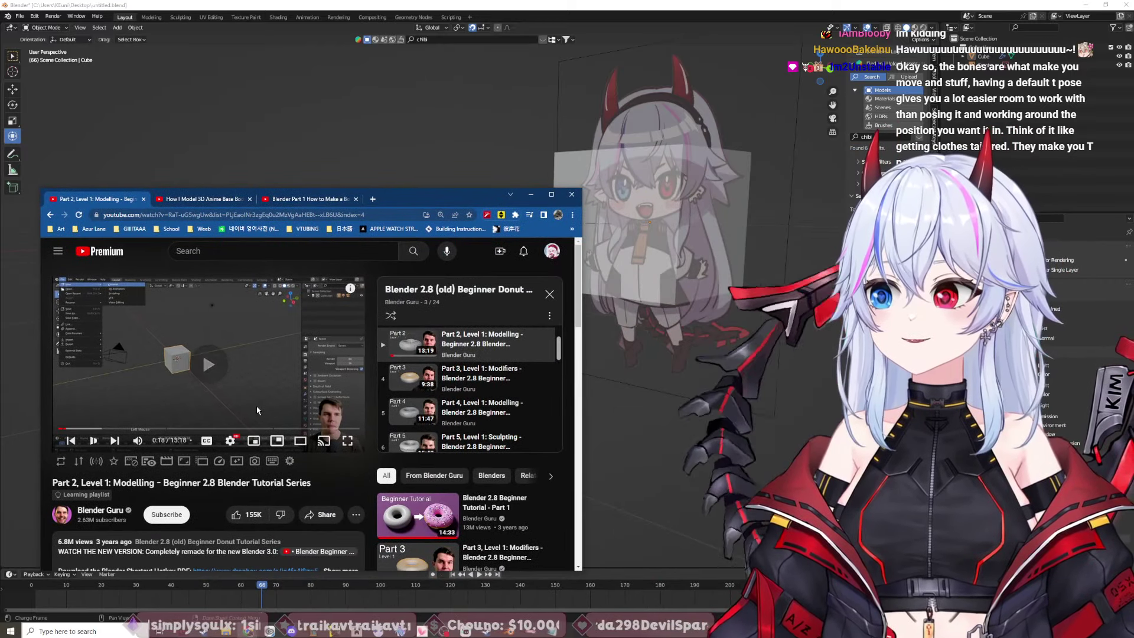
pyautogui.click(230, 441)
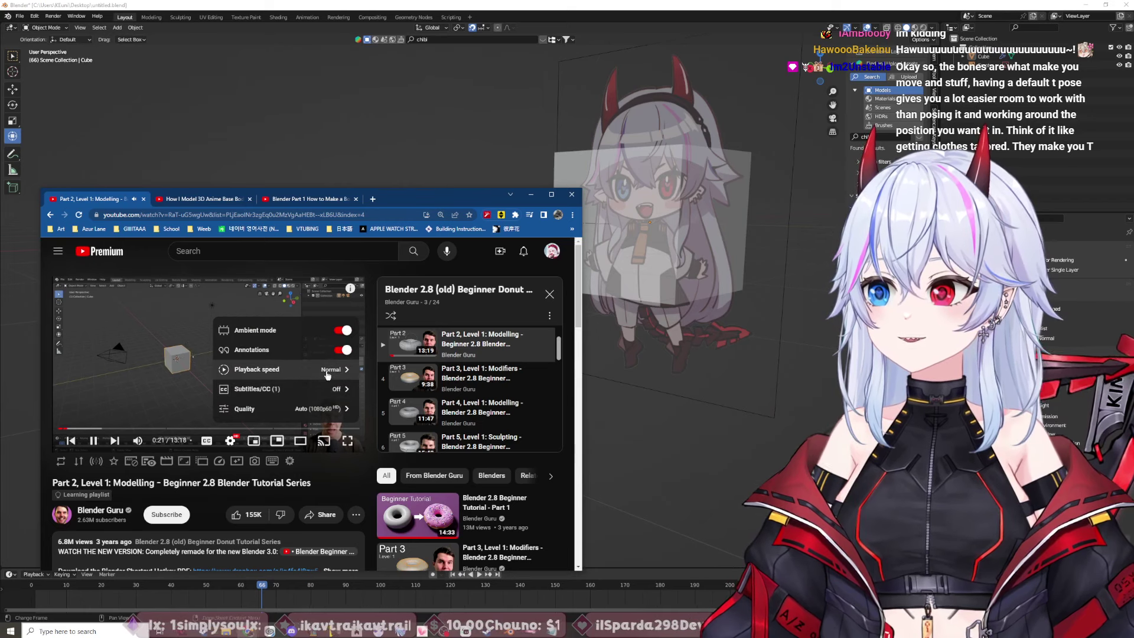
pyautogui.click(271, 369)
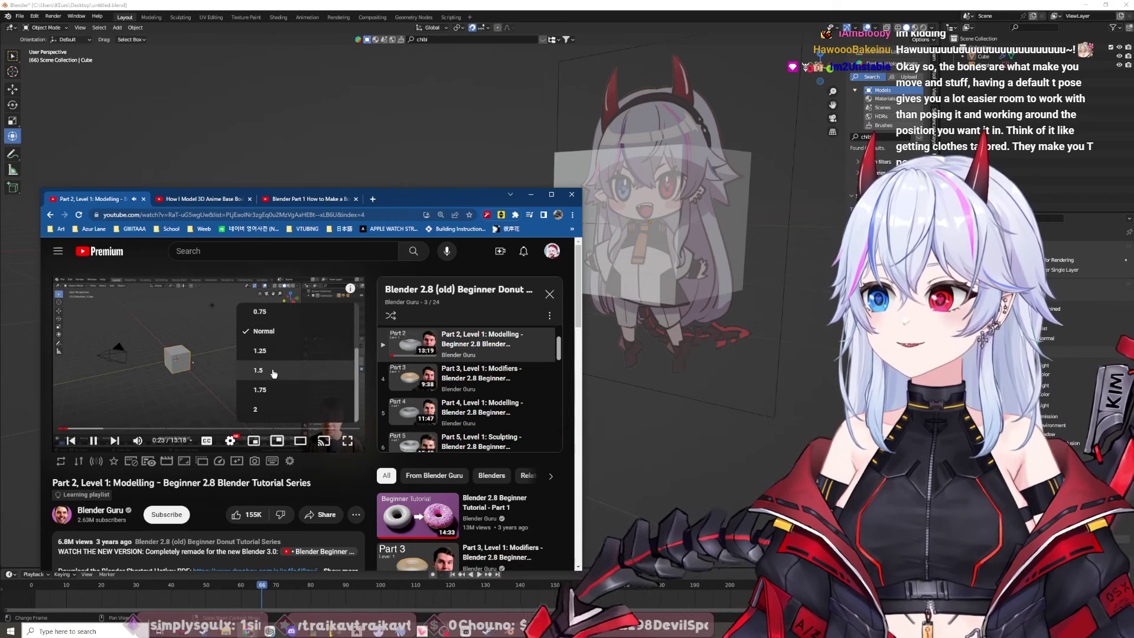
pyautogui.click(255, 408)
pyautogui.click(168, 387)
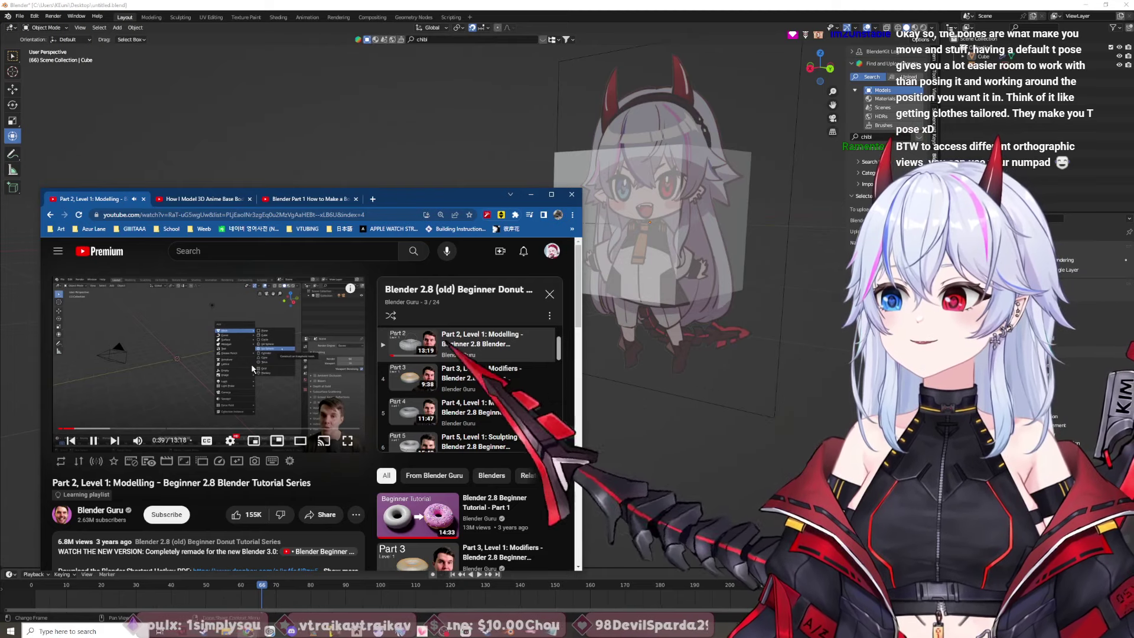
pyautogui.press('space')
pyautogui.click(427, 183)
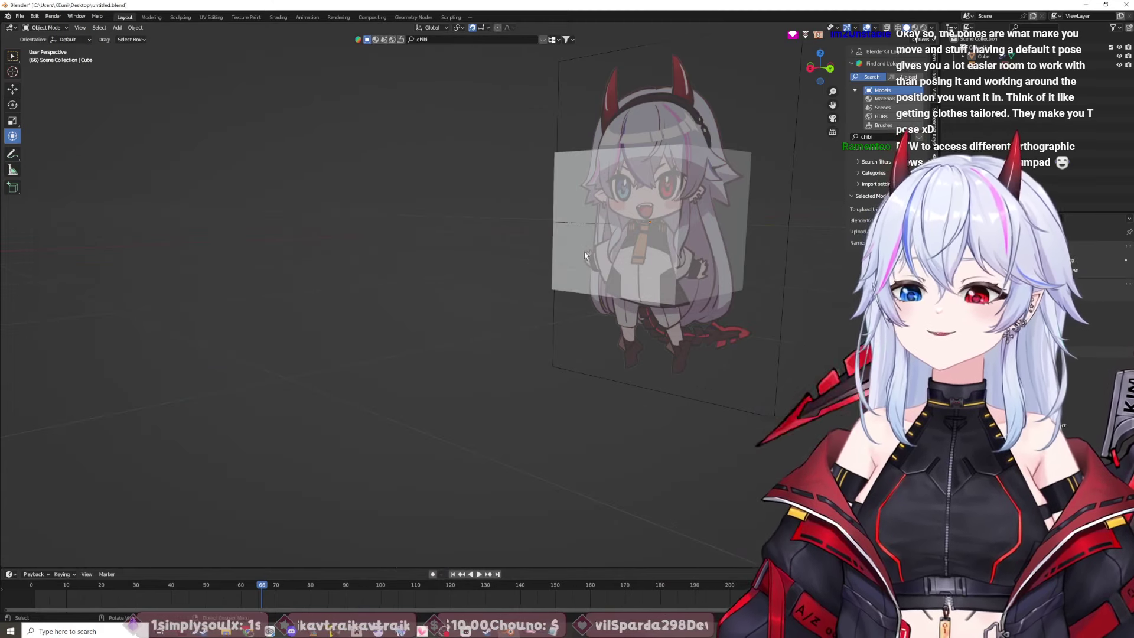
pyautogui.moveTo(590, 249); pyautogui.dragTo(614, 254, button='middle')
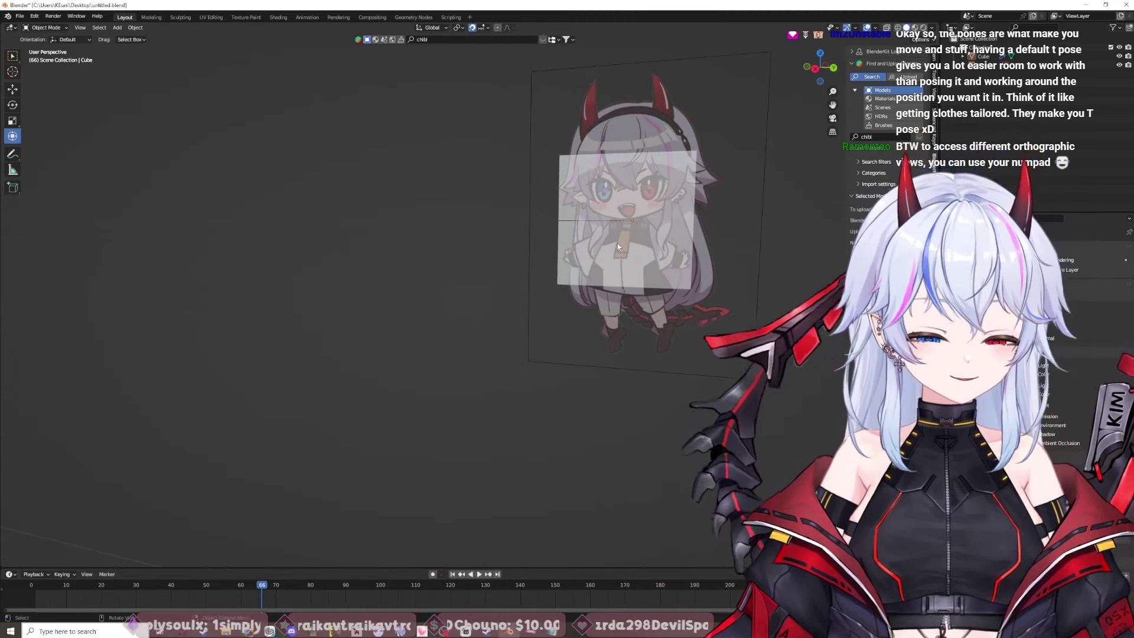
pyautogui.moveTo(646, 277); pyautogui.dragTo(742, 370, button='middle')
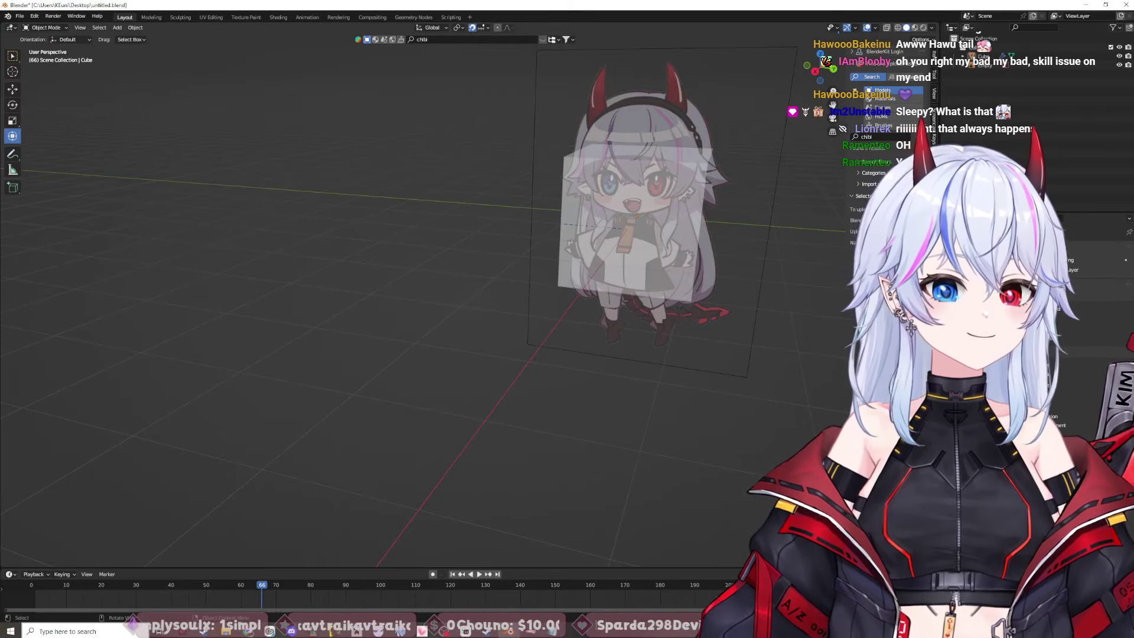
pyautogui.moveTo(531, 330)
pyautogui.mouseDown(button='middle')
pyautogui.moveTo(782, 329)
pyautogui.moveTo(534, 331)
pyautogui.mouseUp(button='middle')
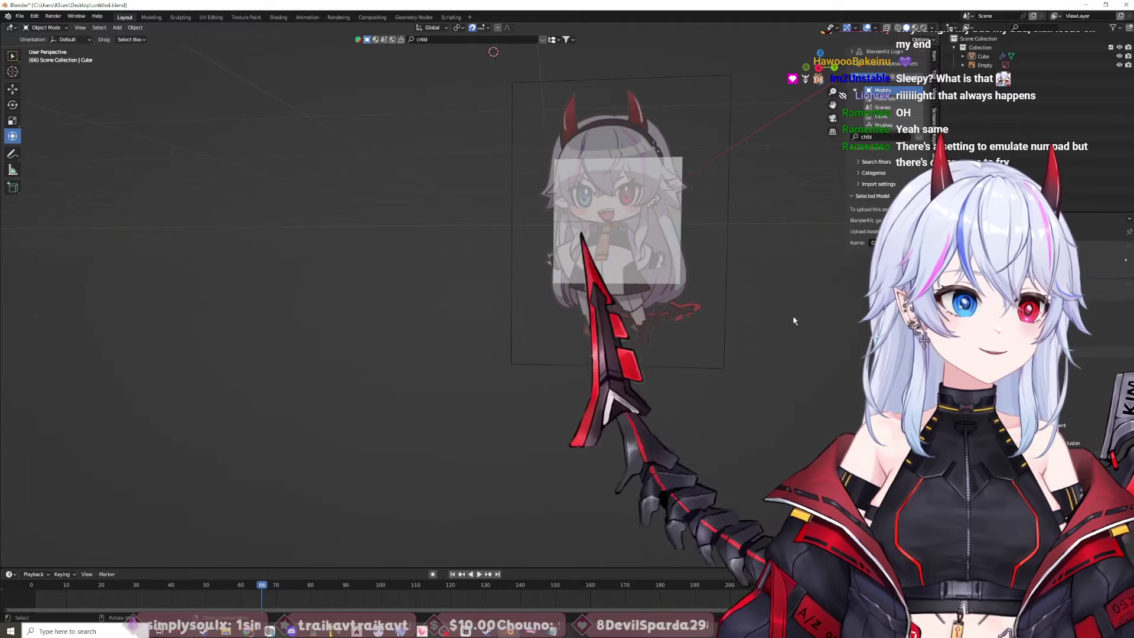
pyautogui.moveTo(793, 321); pyautogui.dragTo(746, 262, button='middle')
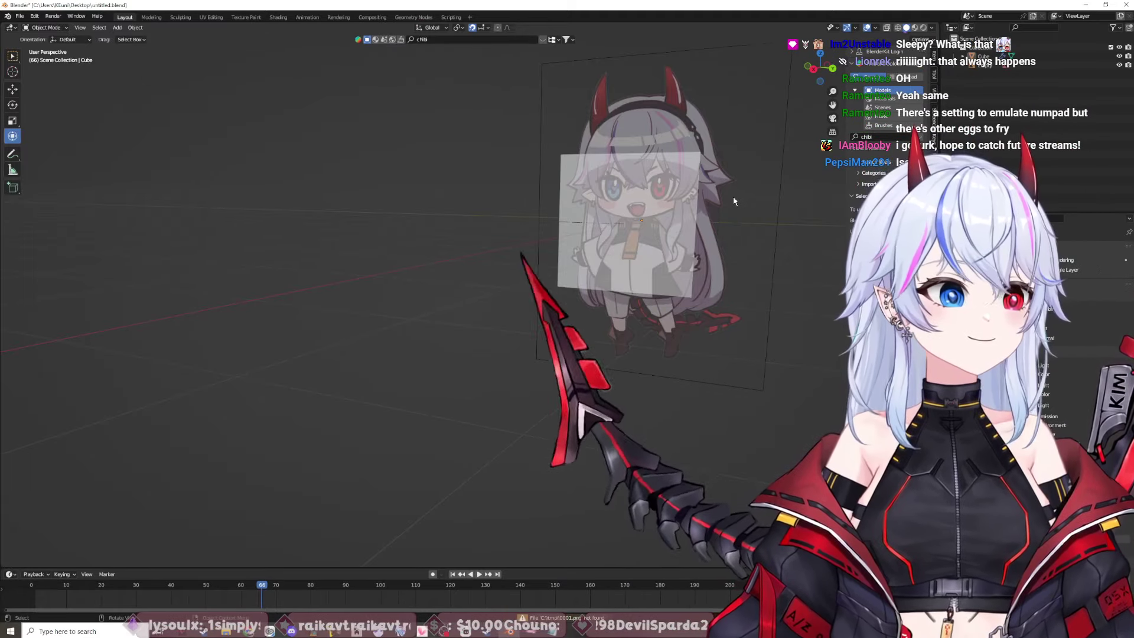
pyautogui.press('F12')
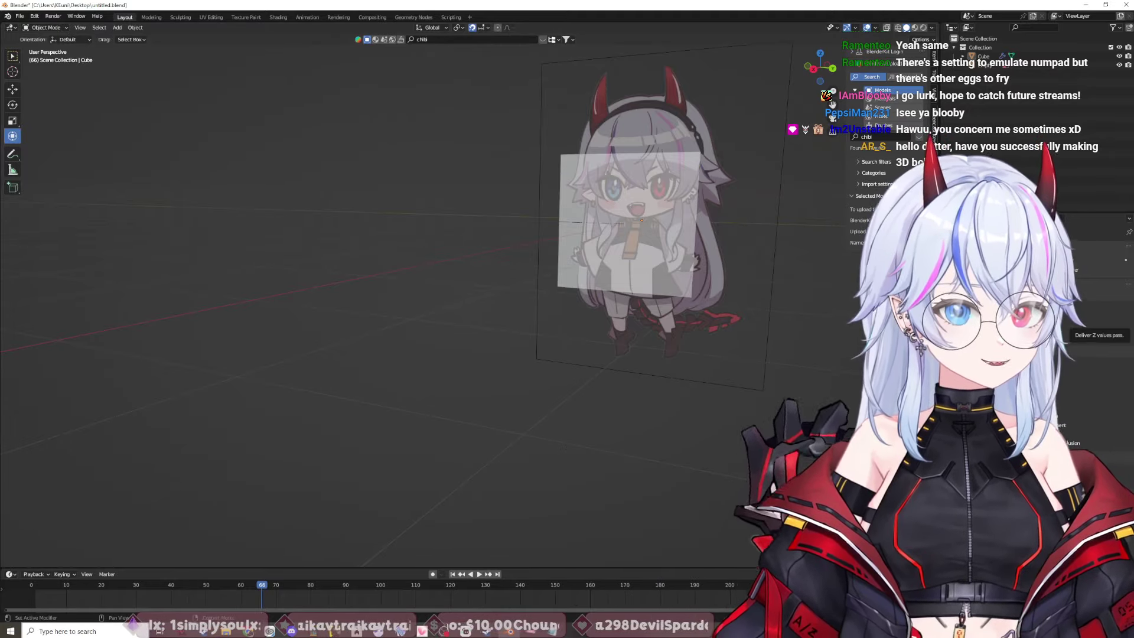
pyautogui.press('F12')
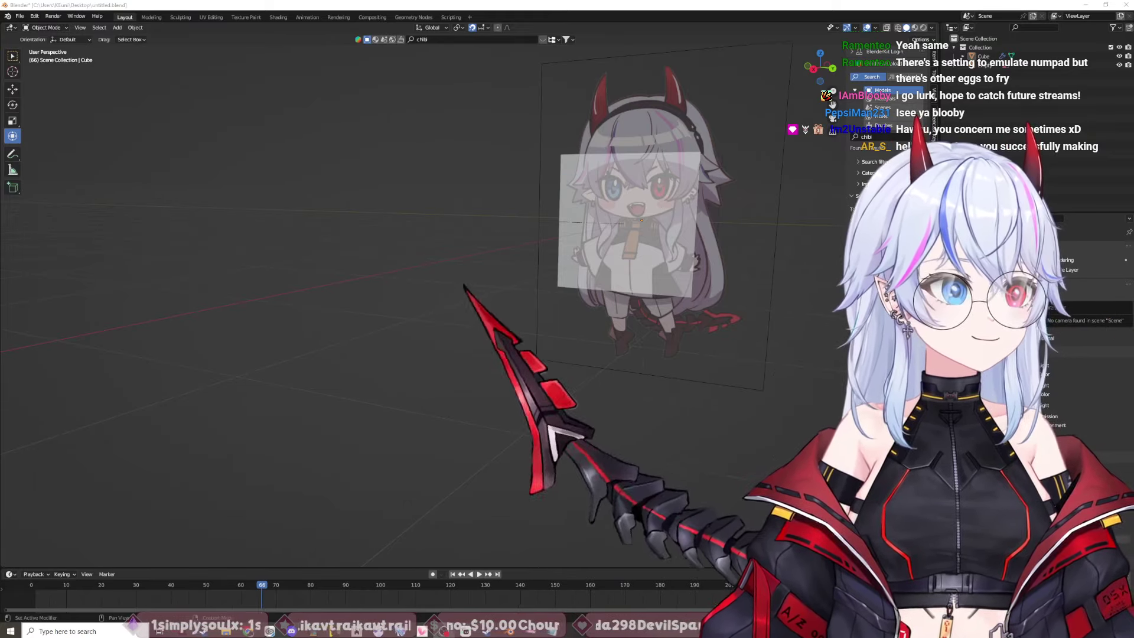
pyautogui.moveTo(378, 295); pyautogui.dragTo(382, 297, button='middle')
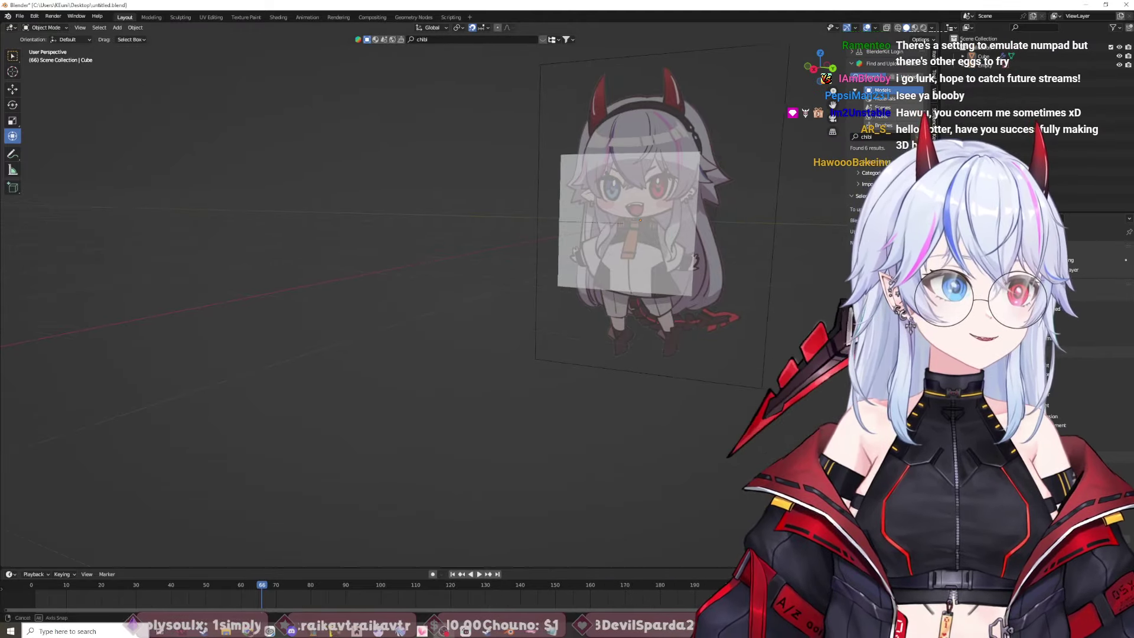
pyautogui.moveTo(839, 413); pyautogui.dragTo(749, 435, button='middle')
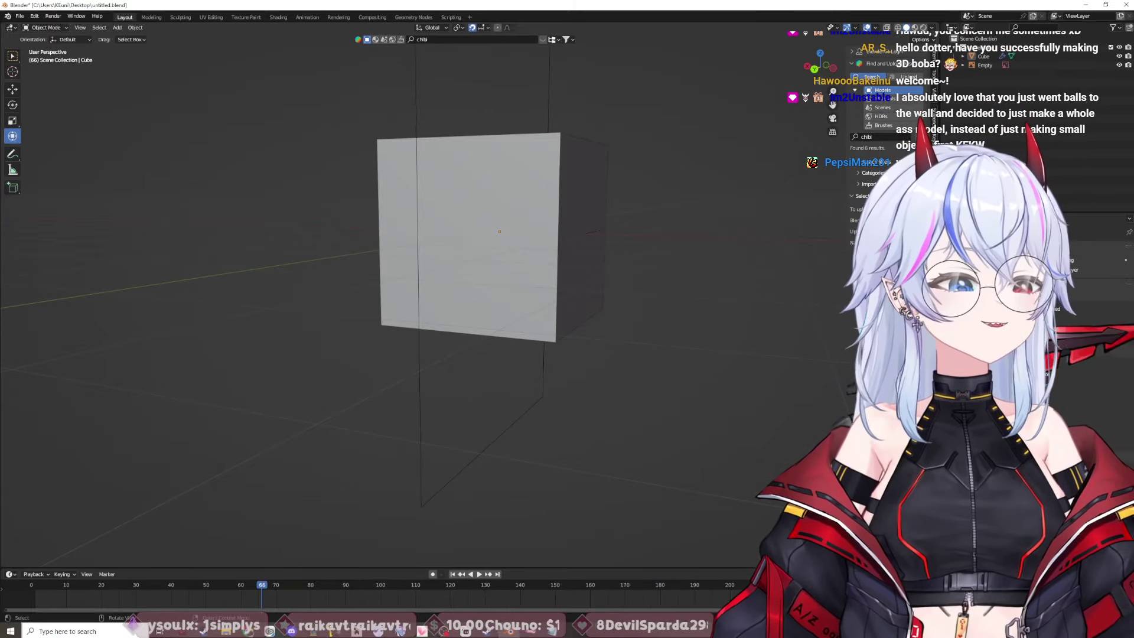
pyautogui.moveTo(839, 370); pyautogui.dragTo(642, 342, button='middle')
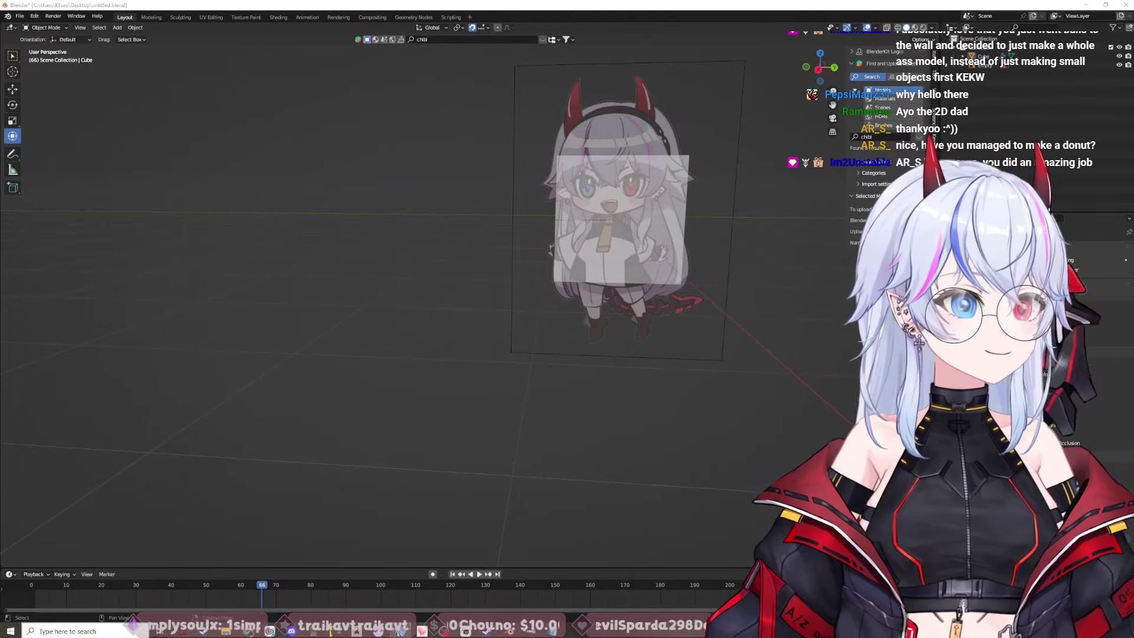
# Step: Trigger VTube Studio's 'Yes CHEF' hotkey for a chef hat and pink moustache, then return to Blender
pyautogui.hotkey('alt', 'Tab')
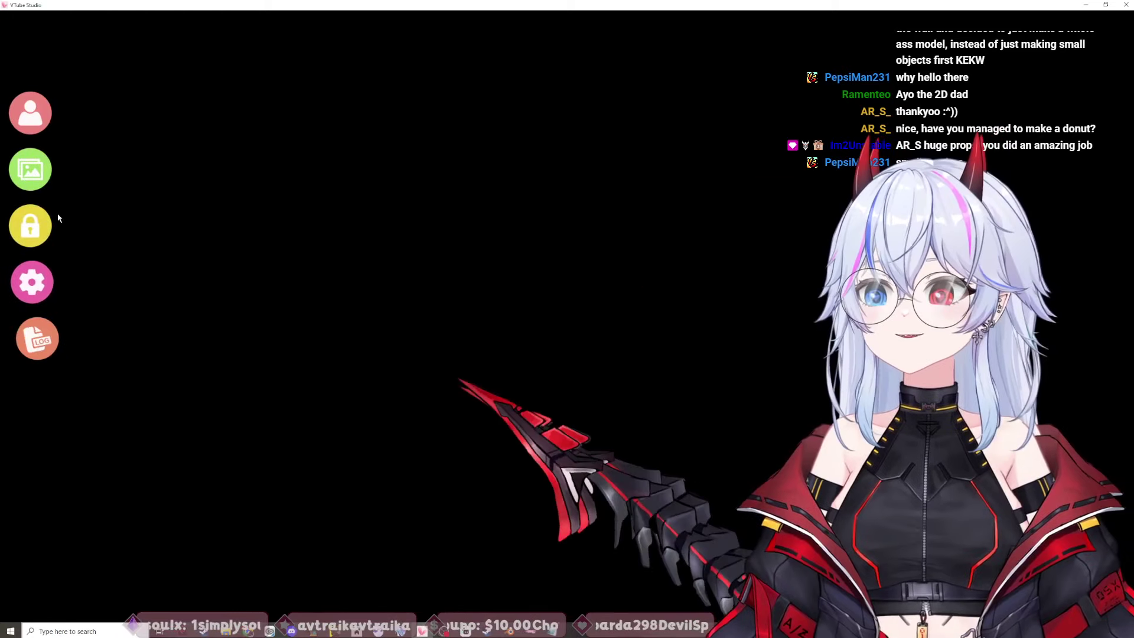
pyautogui.click(30, 112)
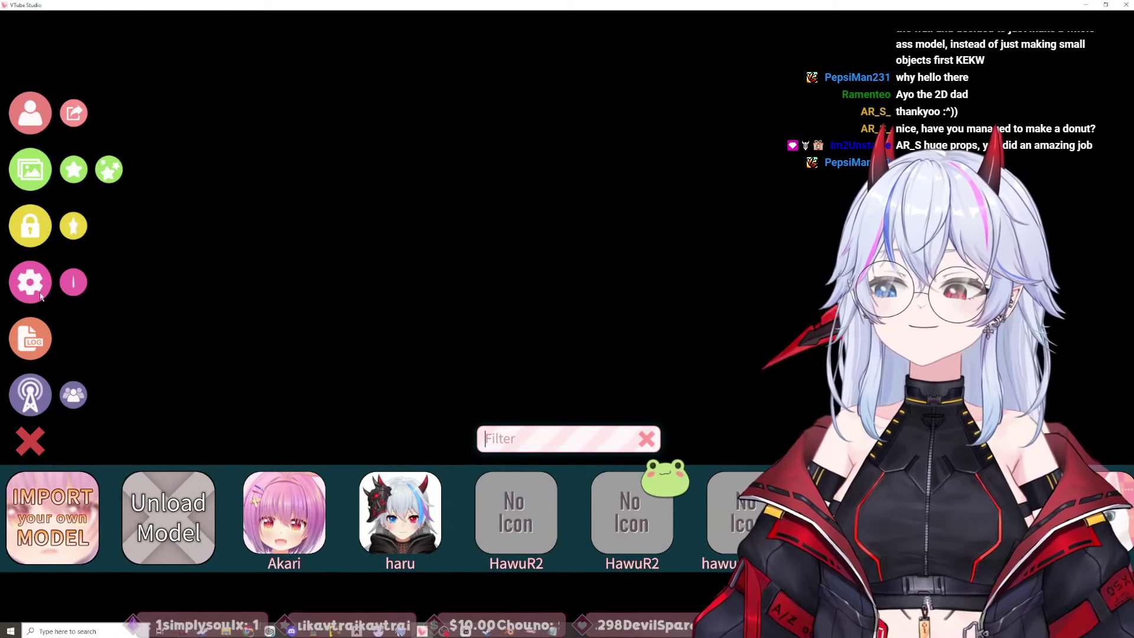
pyautogui.click(30, 282)
pyautogui.scroll(-10, 912, 296)
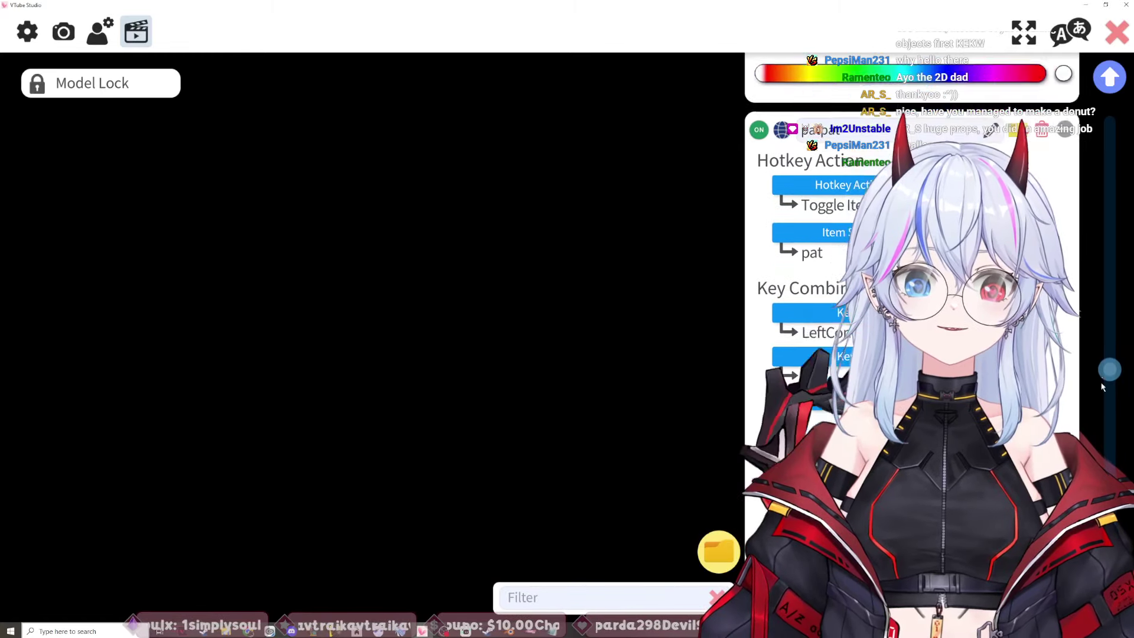
pyautogui.scroll(-3, 912, 295)
pyautogui.scroll(8, 913, 295)
pyautogui.scroll(-5, 1104, 280)
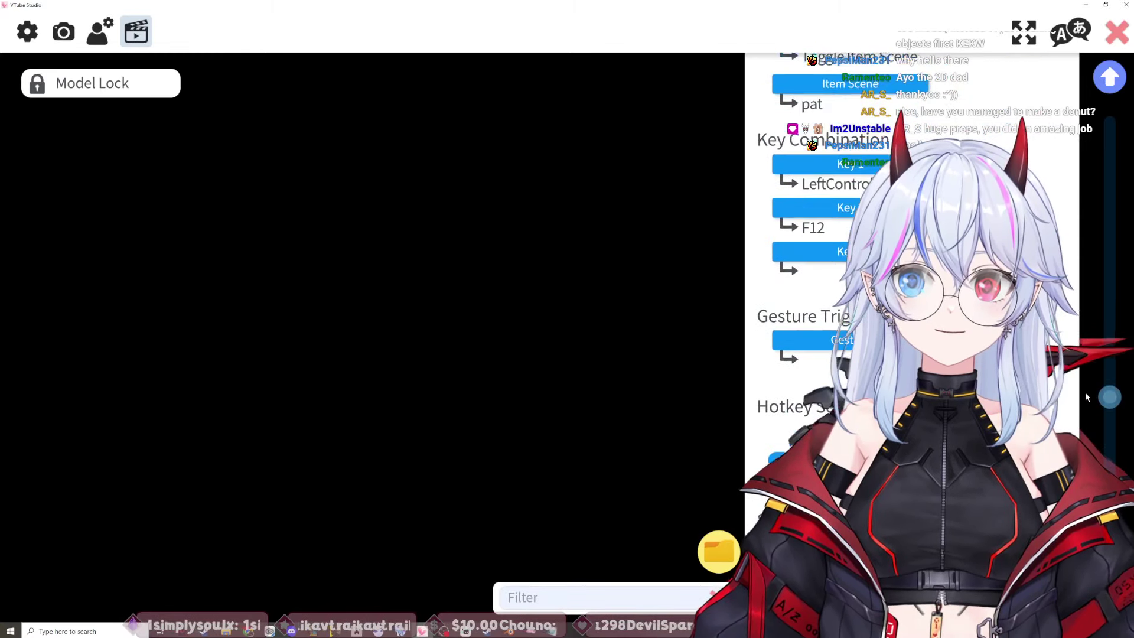
pyautogui.scroll(10, 1103, 280)
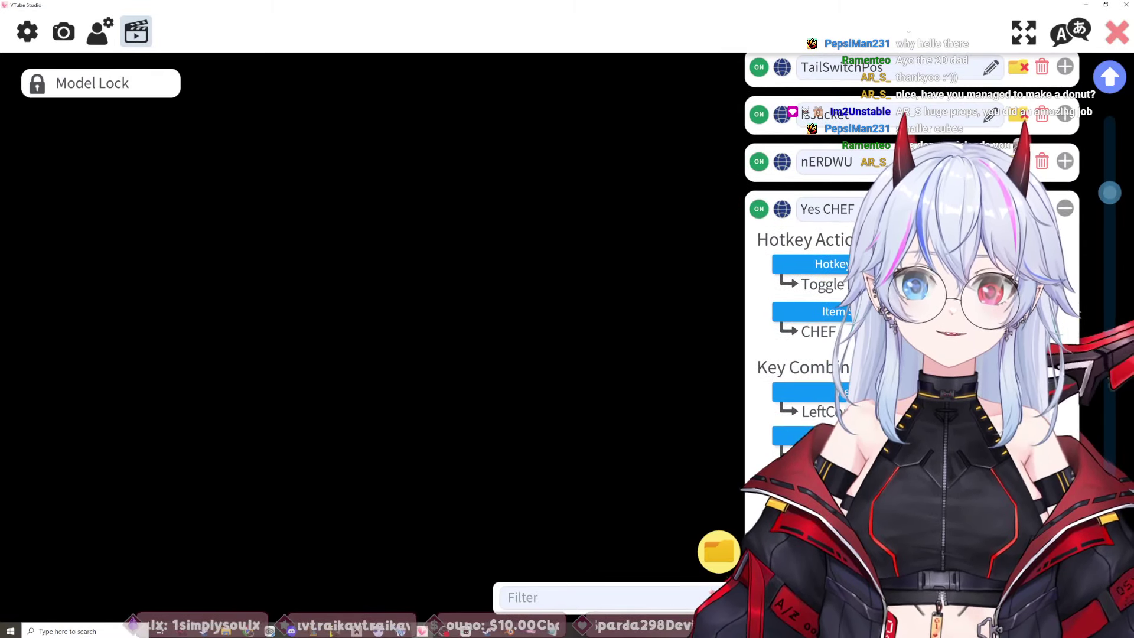
pyautogui.click(1115, 32)
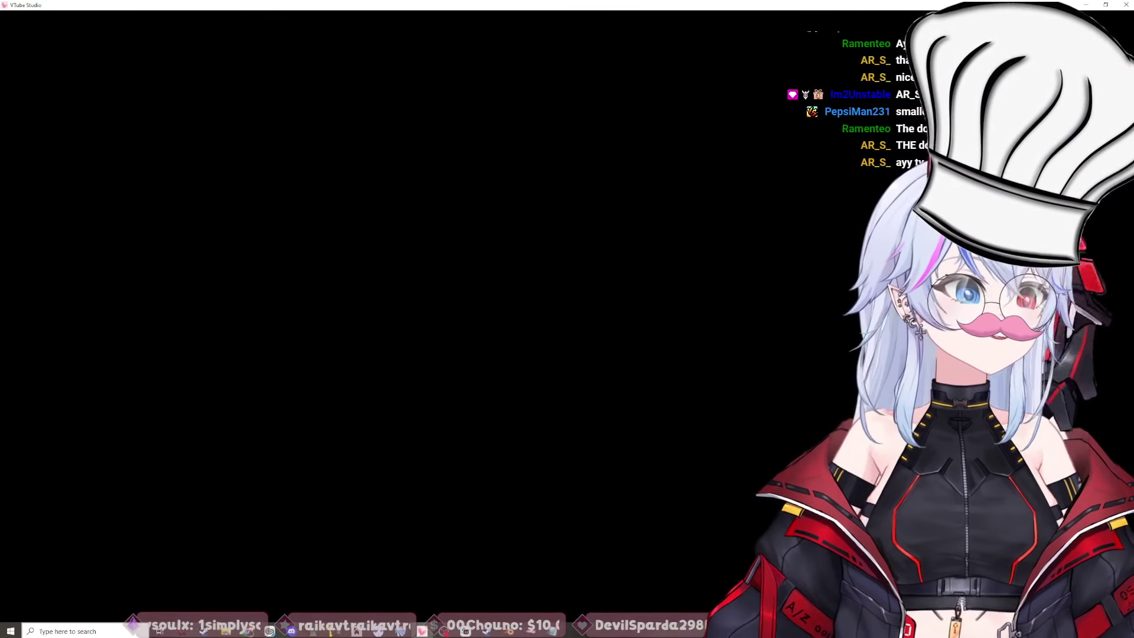
pyautogui.hotkey('alt', 'Tab')
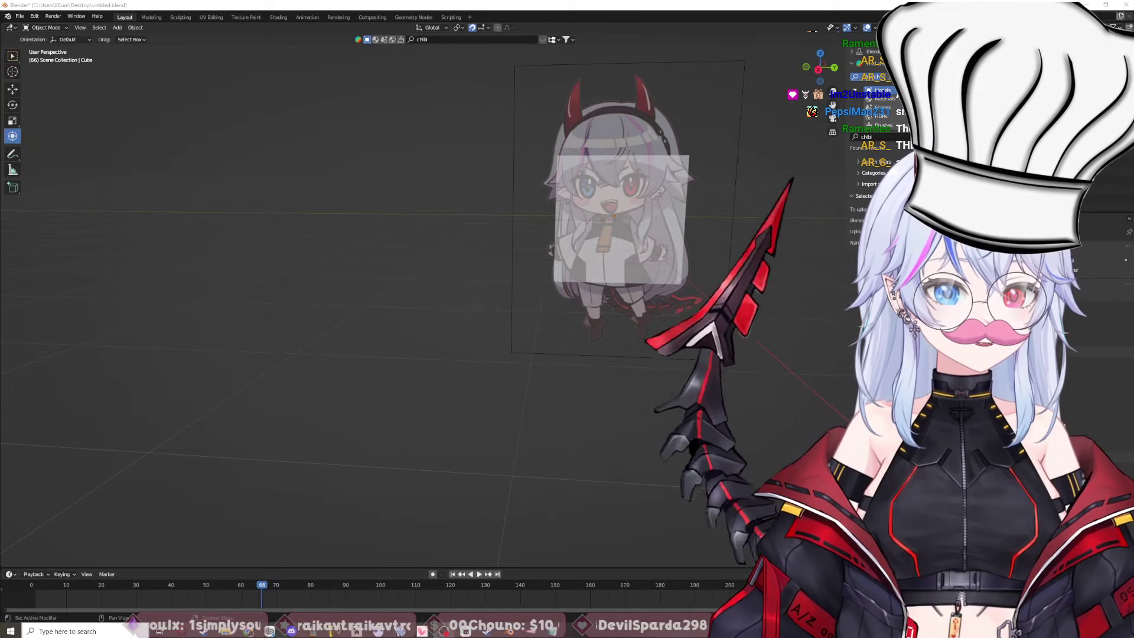
# Step: Bring Blender's viewport with the chibi reference image back in front of the tutorial
pyautogui.hotkey('alt', 'Tab')
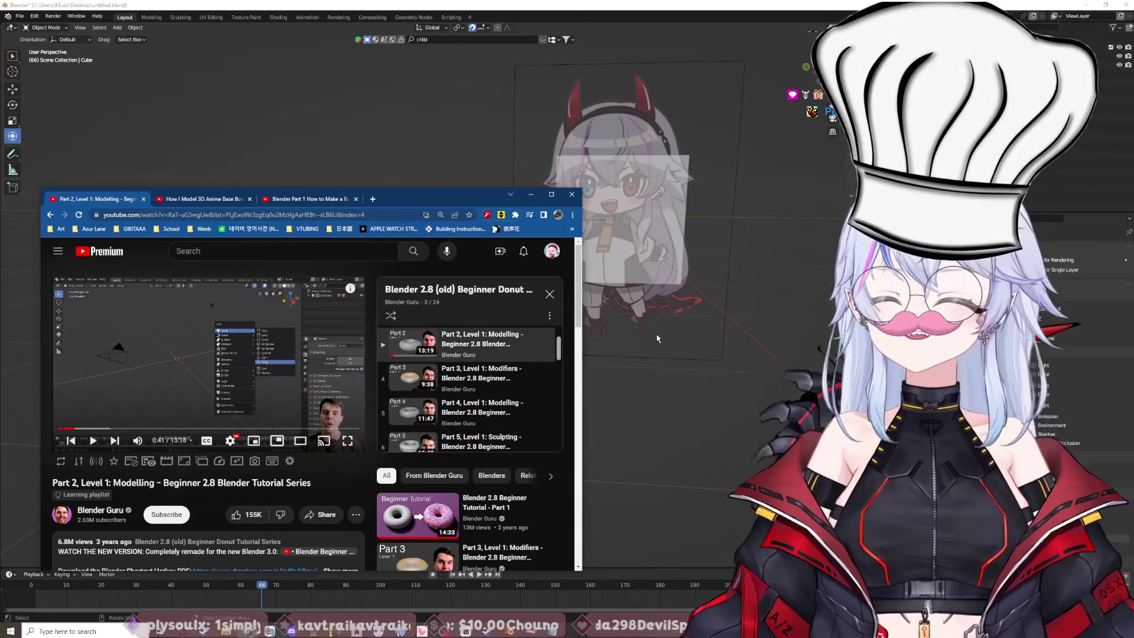
pyautogui.scroll(1, 476, 406)
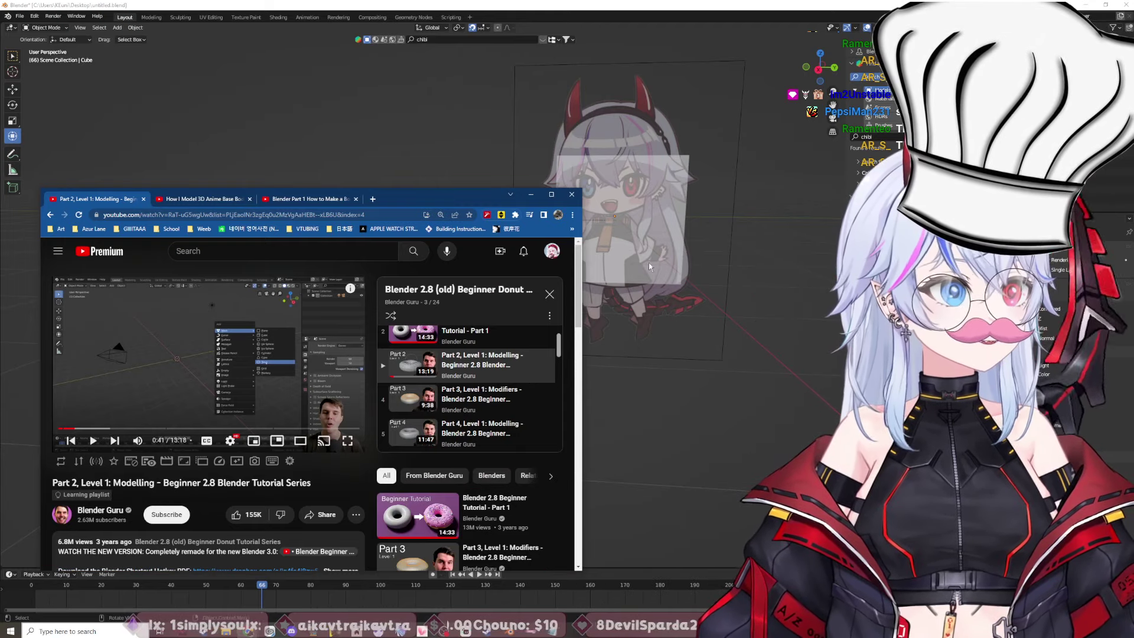
pyautogui.click(676, 189)
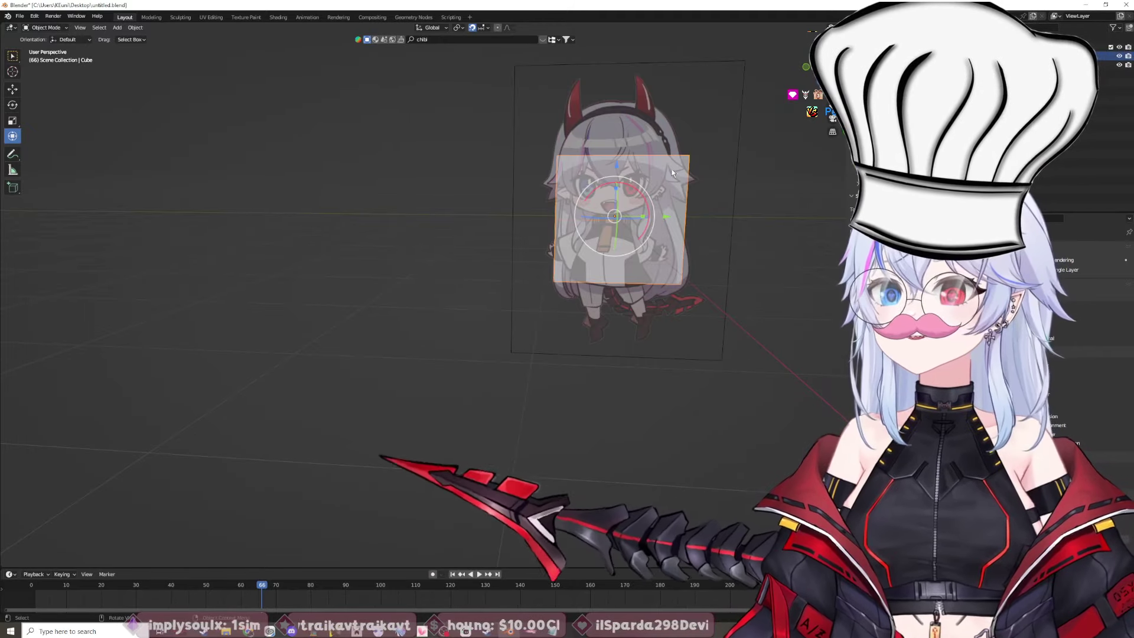
pyautogui.press('s')
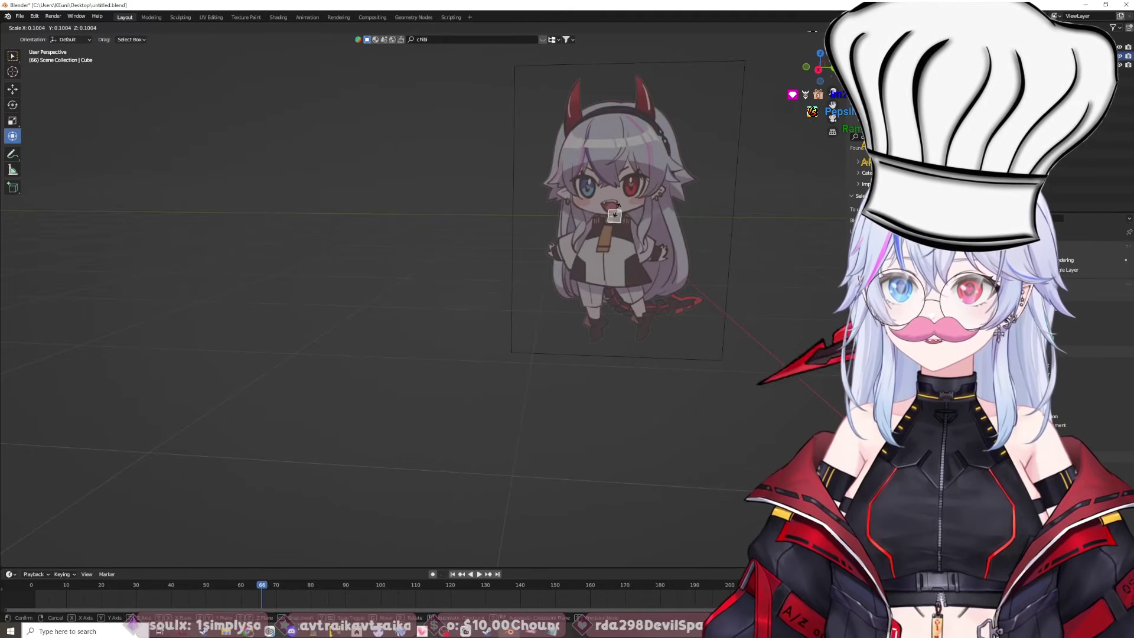
pyautogui.click(619, 213)
pyautogui.scroll(4, 683, 230)
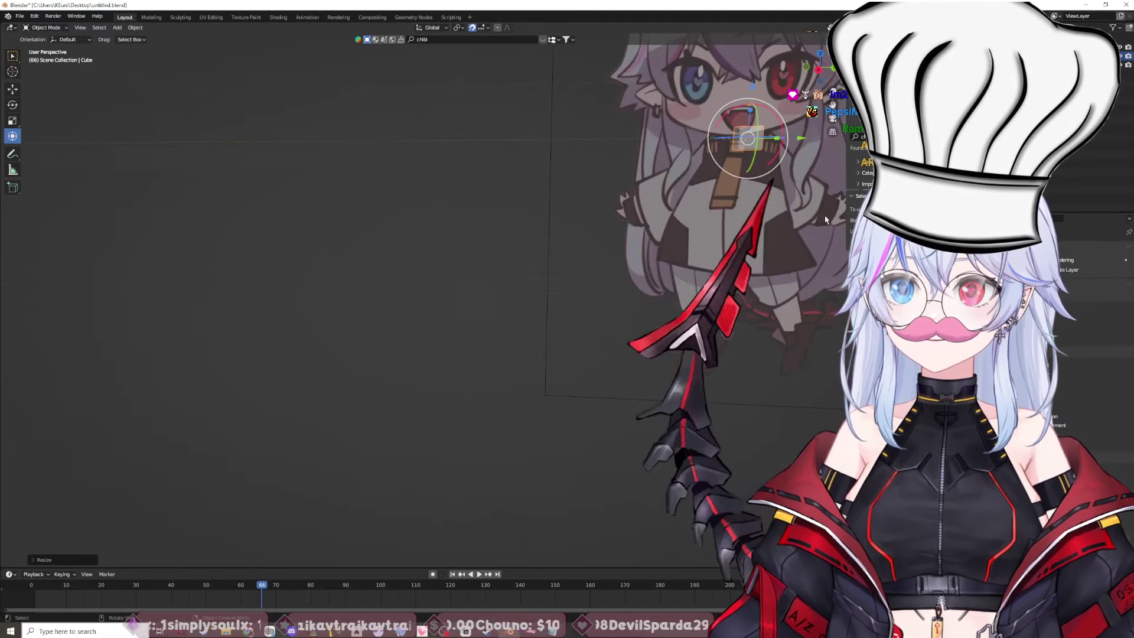
pyautogui.moveTo(779, 453); pyautogui.dragTo(582, 398, button='middle')
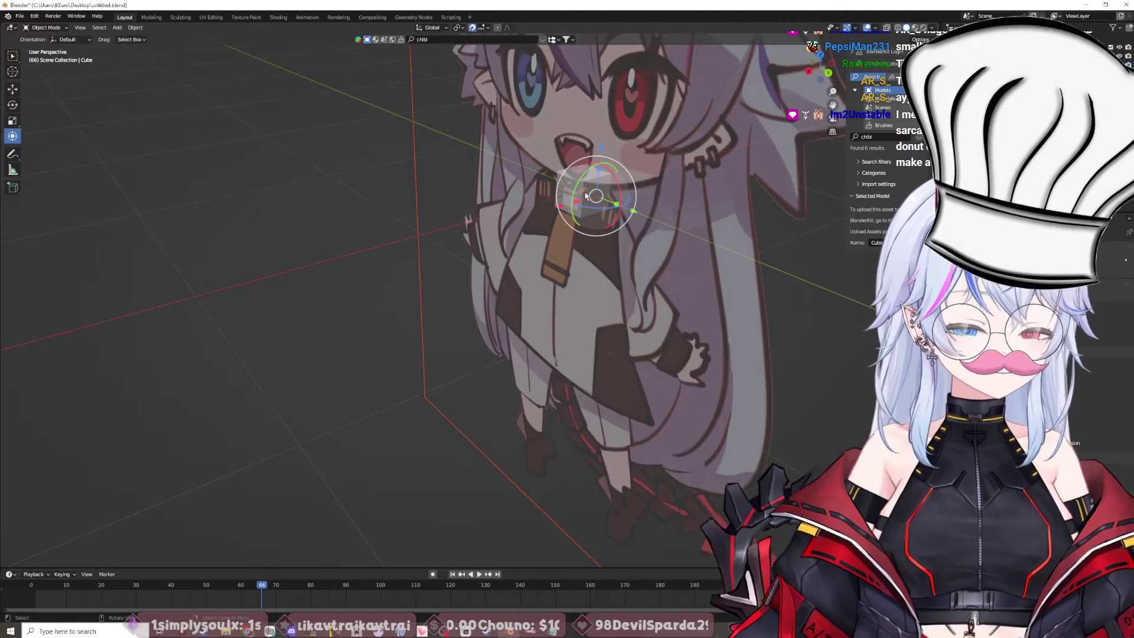
pyautogui.hotkey('alt', 's')
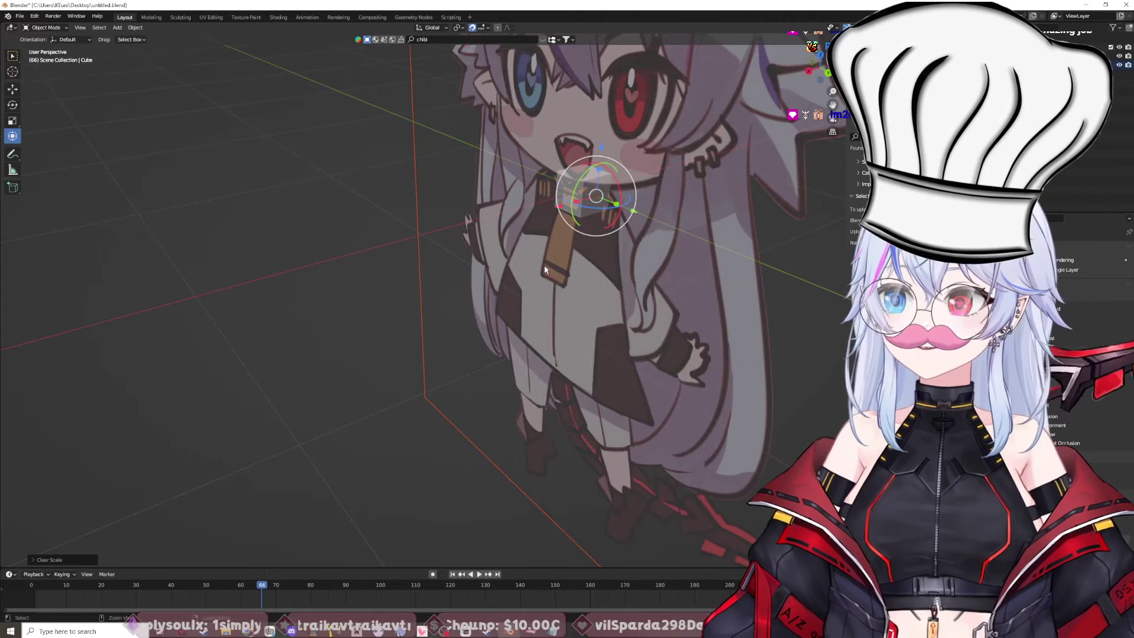
pyautogui.press('s')
pyautogui.click(800, 345)
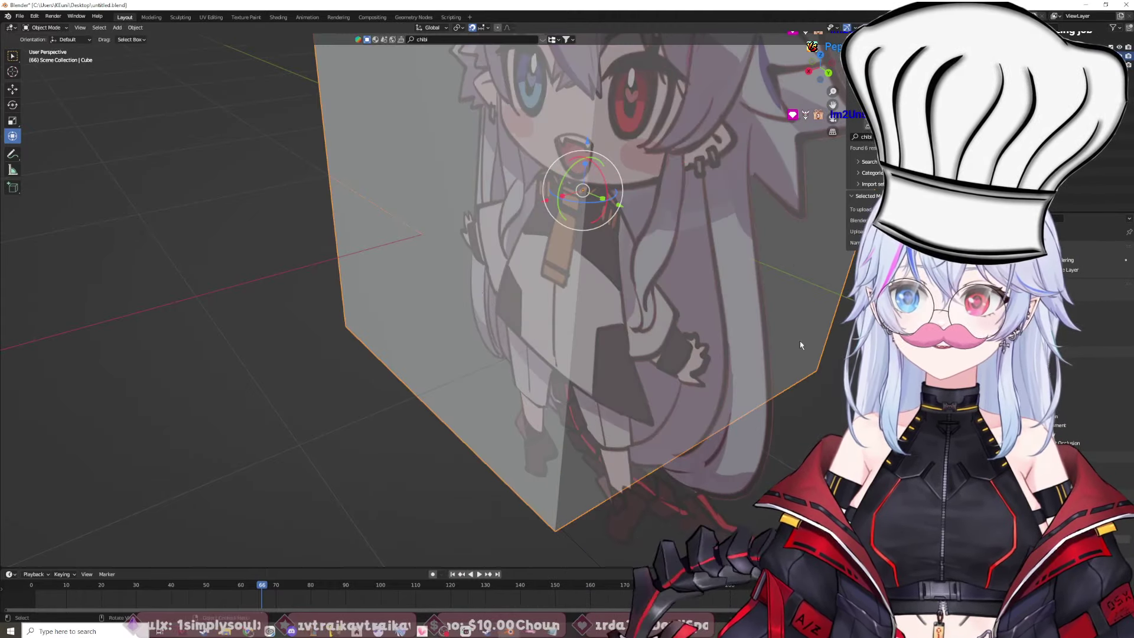
pyautogui.moveTo(799, 342); pyautogui.dragTo(808, 405, button='middle')
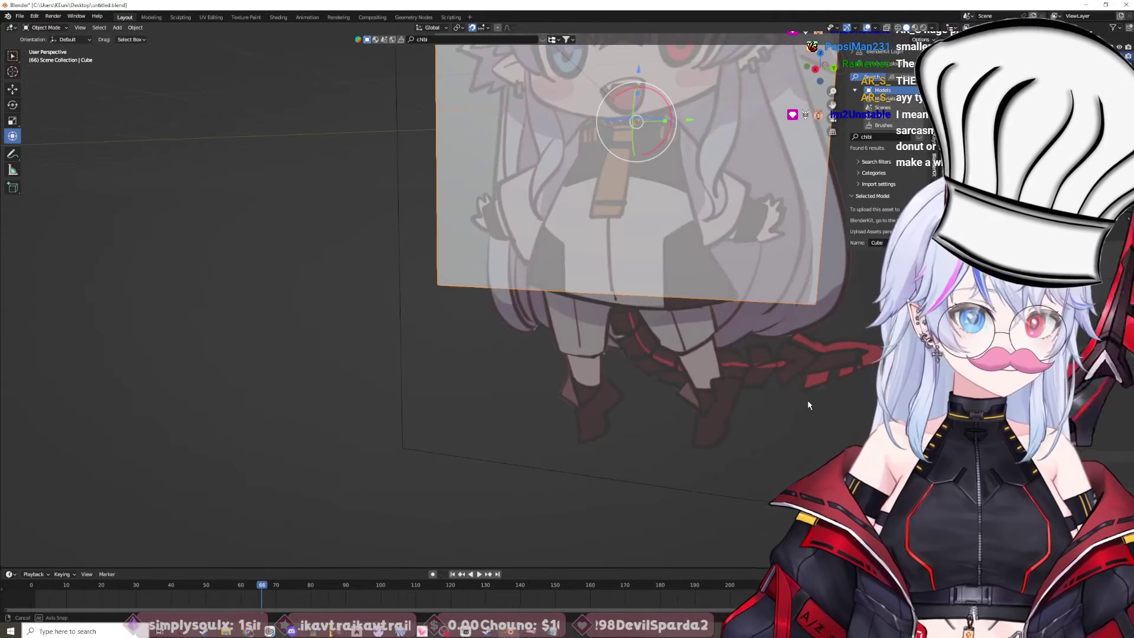
pyautogui.keyDown('shift'); pyautogui.moveTo(826, 347); pyautogui.dragTo(786, 454, button='middle'); pyautogui.keyUp('shift')
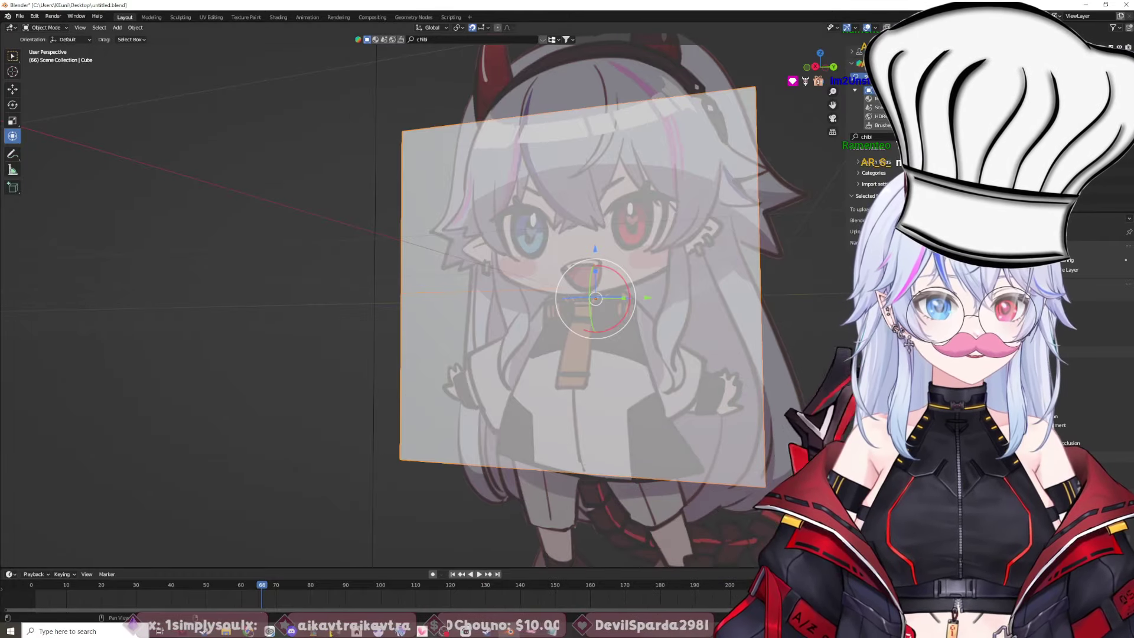
pyautogui.moveTo(641, 493); pyautogui.dragTo(580, 472, button='middle')
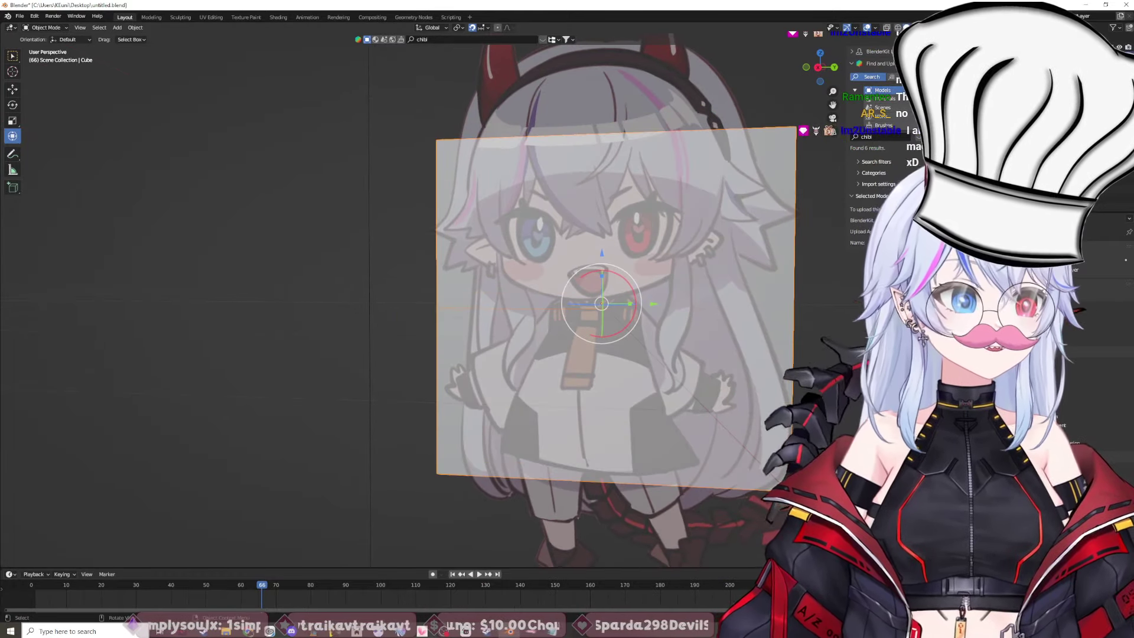
pyautogui.moveTo(809, 400); pyautogui.dragTo(768, 392, button='middle')
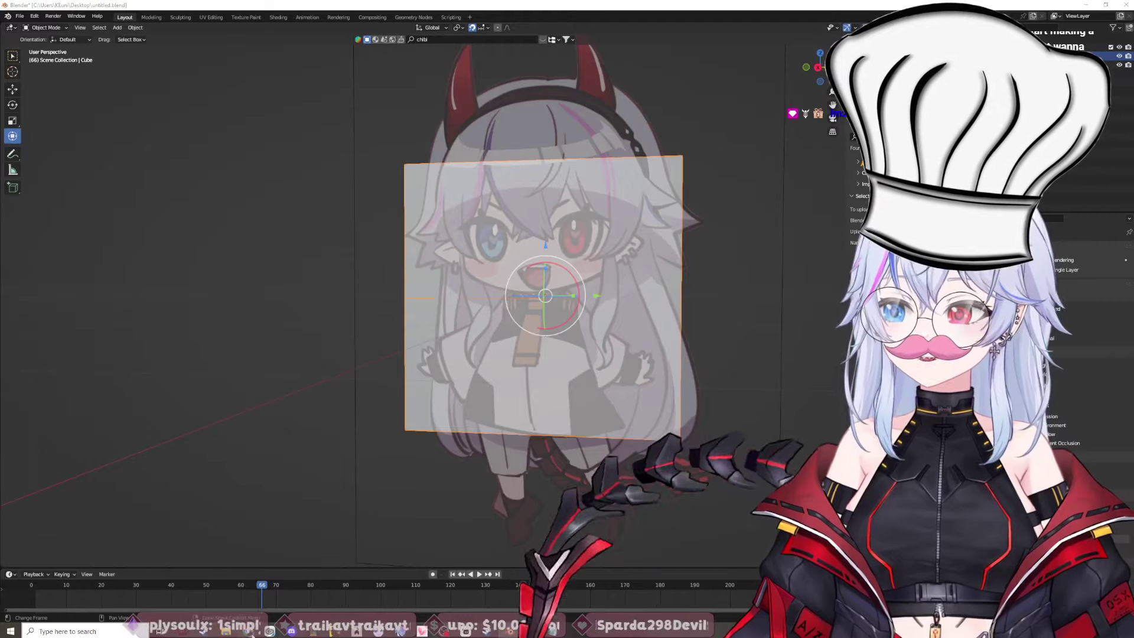
pyautogui.moveTo(248, 630)
pyautogui.click(285, 591)
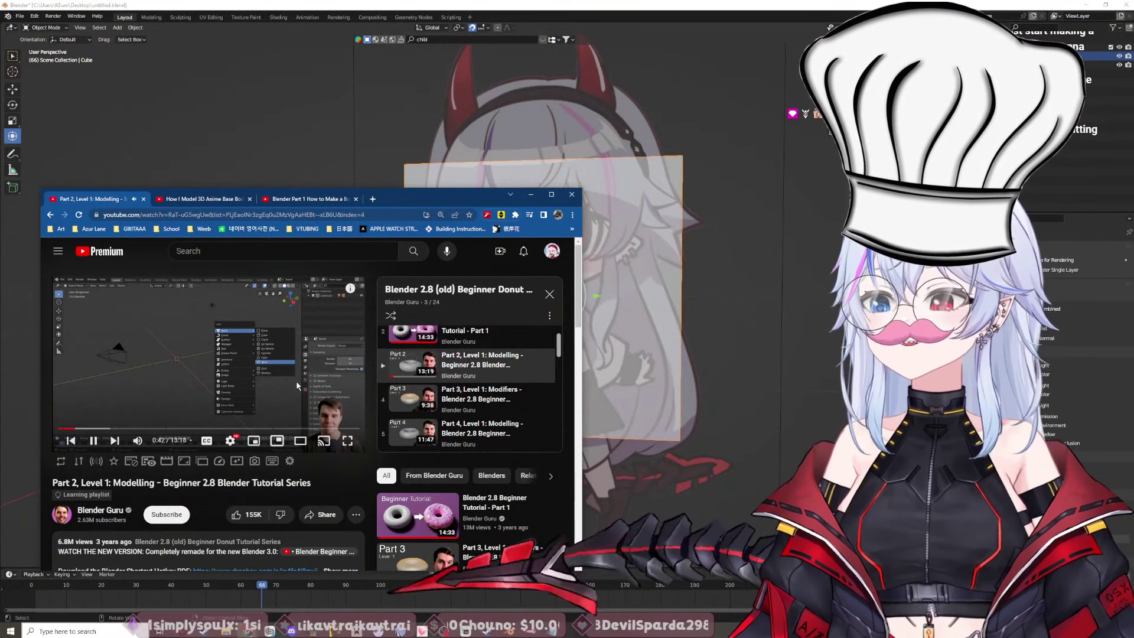
pyautogui.click(632, 303)
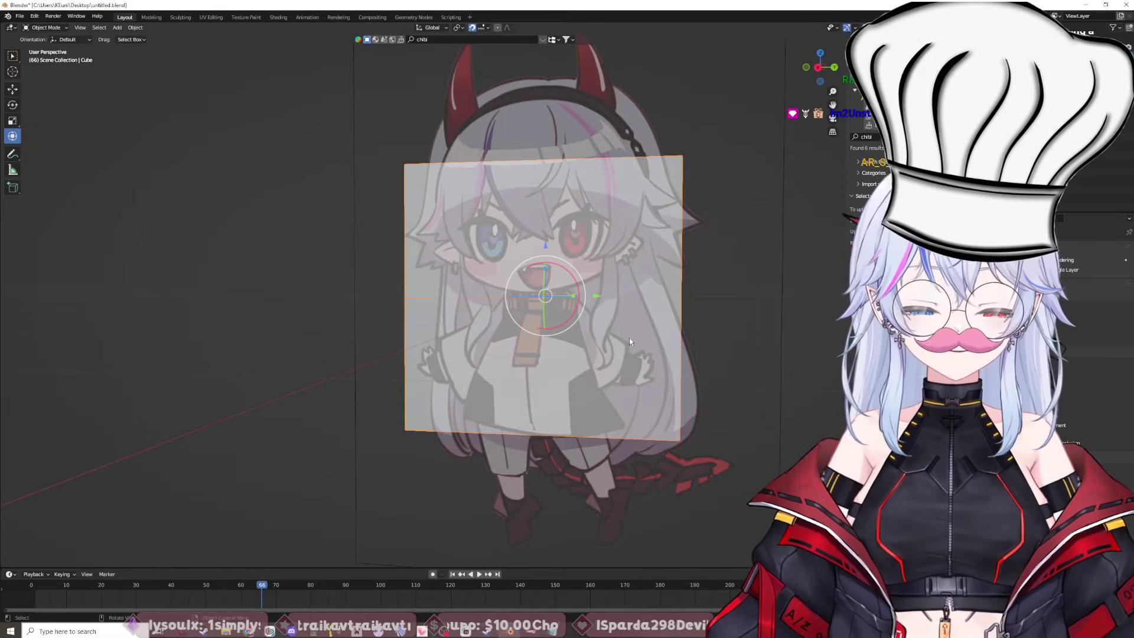
# Step: Delete the default cube and add a mesh torus to the scene
pyautogui.press('Delete')
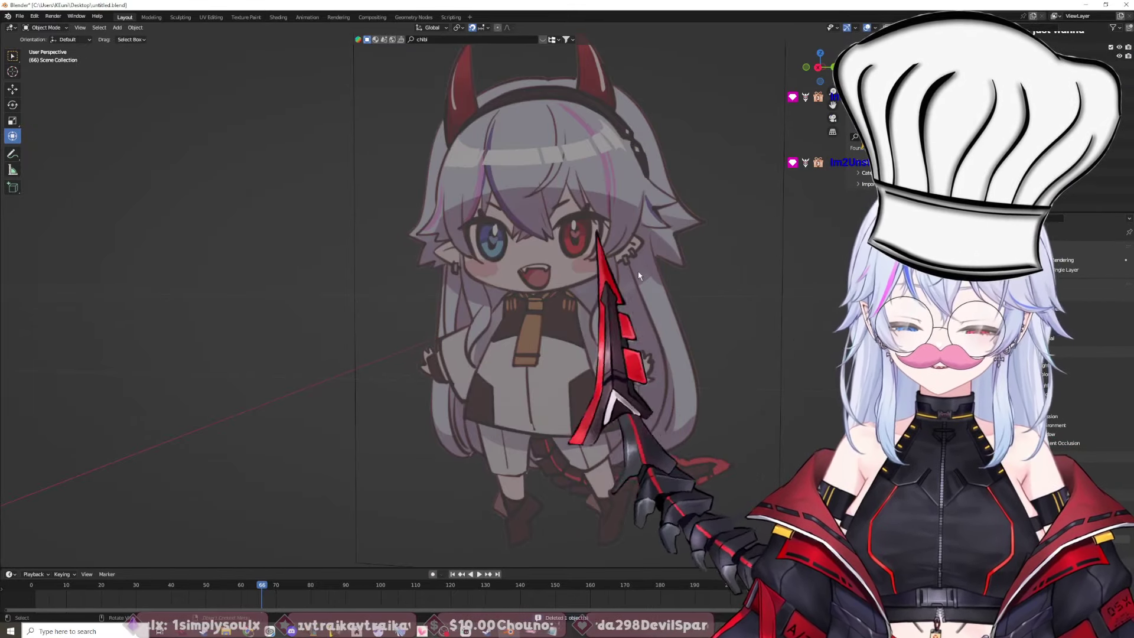
pyautogui.hotkey('shift', 'a')
pyautogui.moveTo(642, 273)
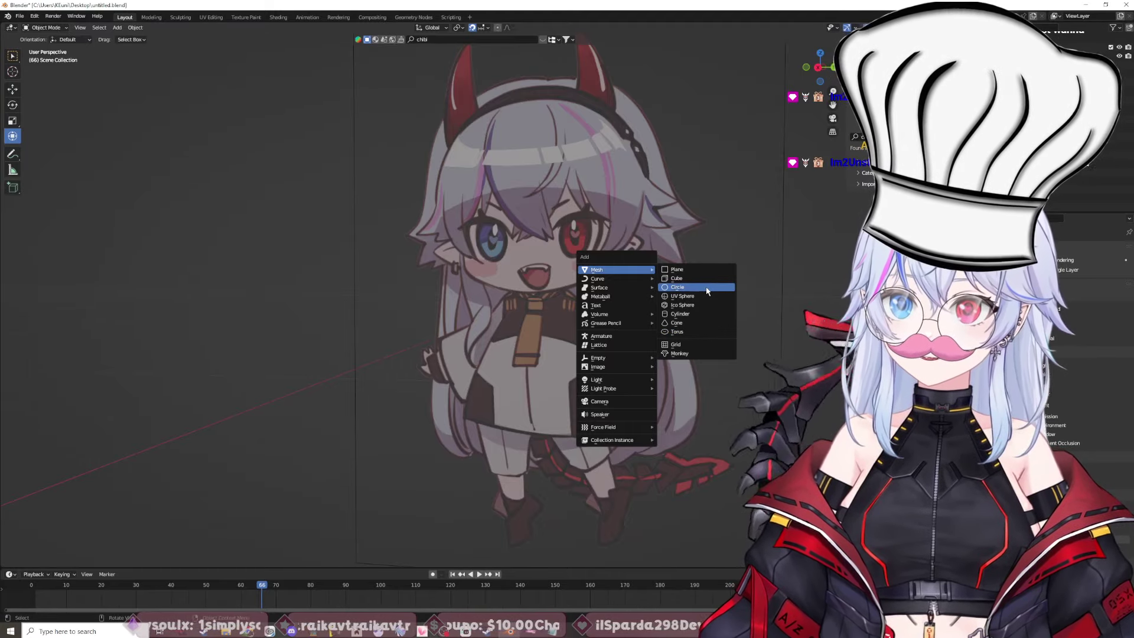
pyautogui.click(697, 332)
pyautogui.scroll(-5, 697, 332)
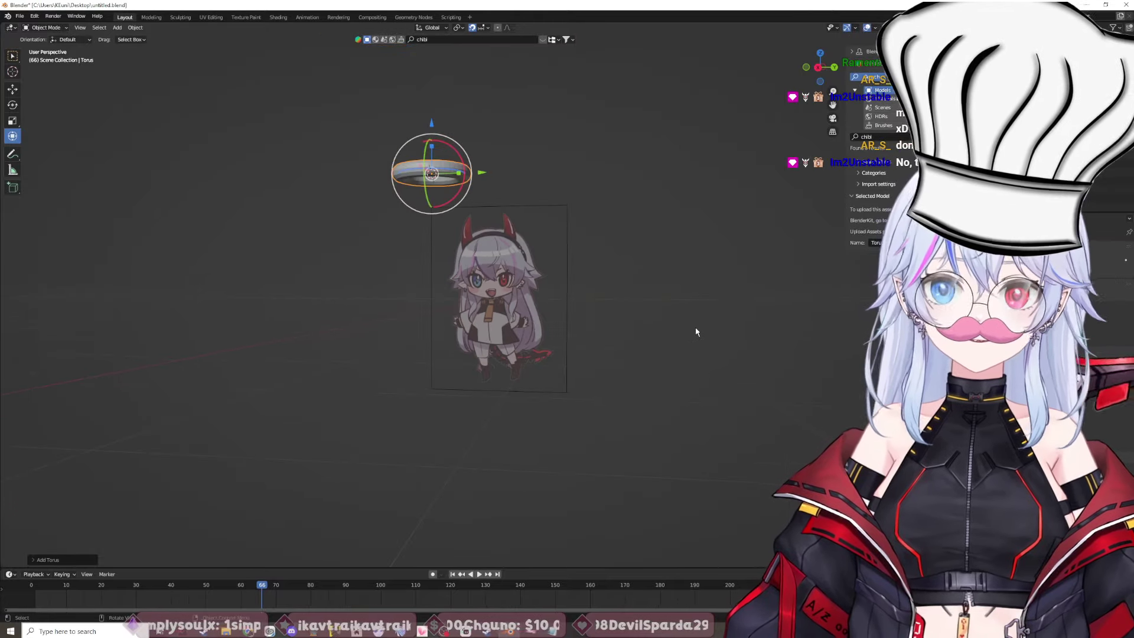
pyautogui.moveTo(532, 189); pyautogui.dragTo(445, 185, button='middle')
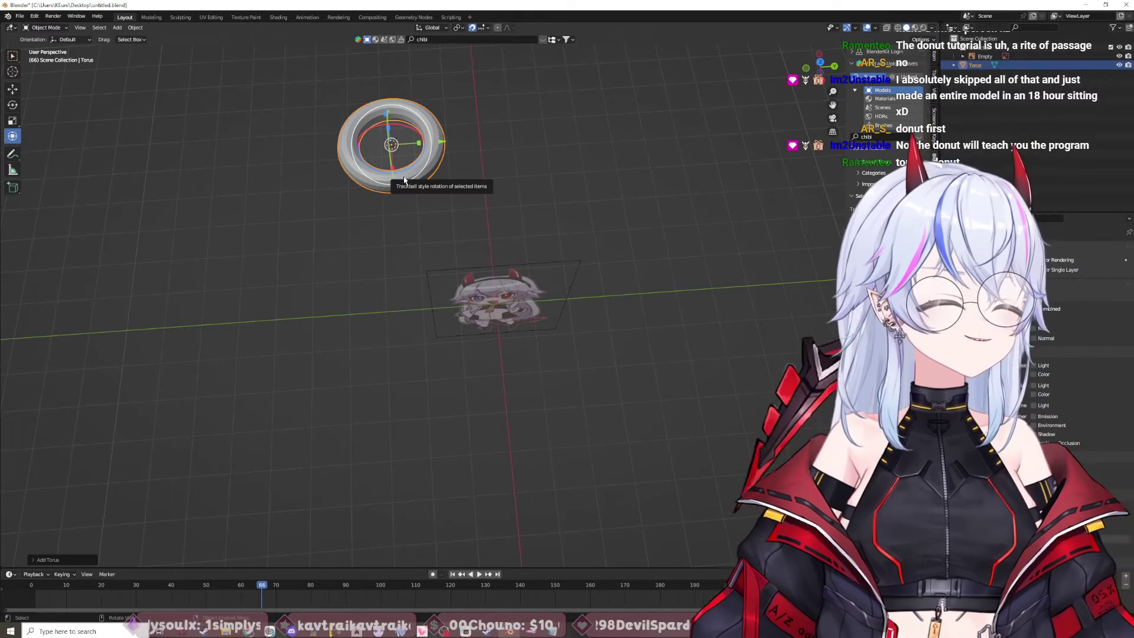
pyautogui.moveTo(666, 311); pyautogui.dragTo(661, 272, button='middle')
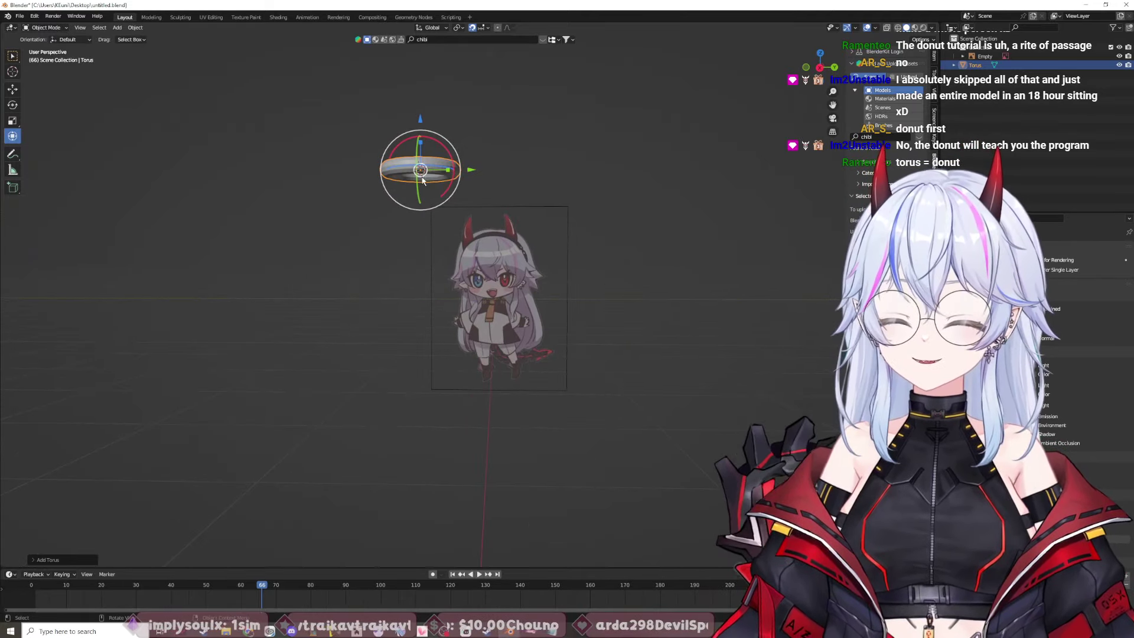
pyautogui.moveTo(423, 180); pyautogui.dragTo(543, 164, button='middle')
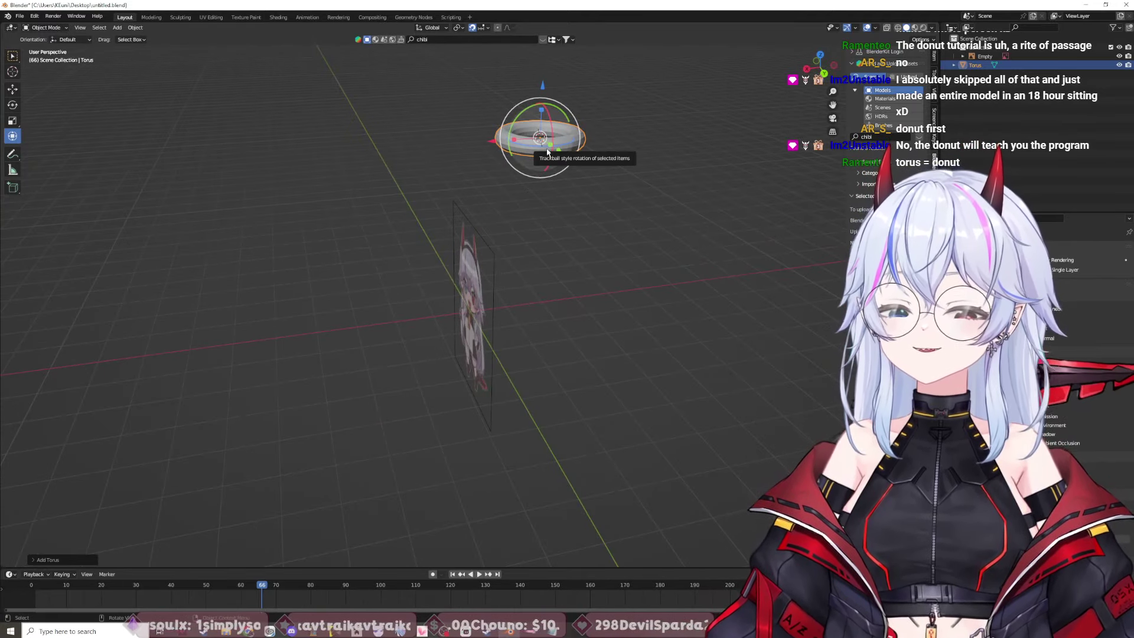
# Step: Move the torus in front of the chibi reference image
pyautogui.press('g')
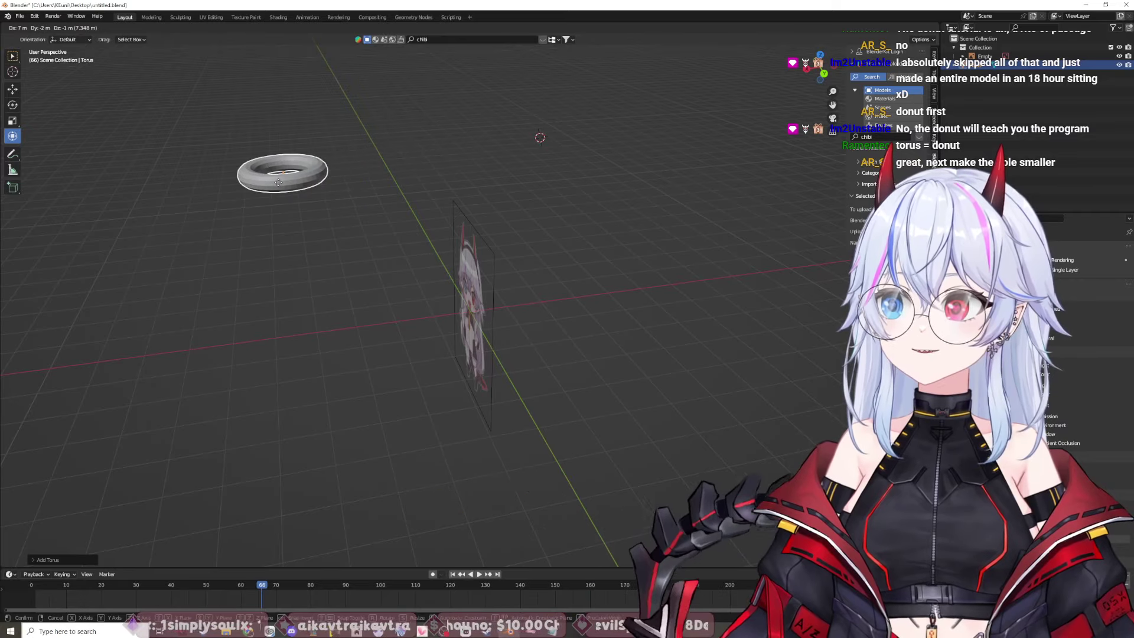
pyautogui.moveTo(333, 326); pyautogui.dragTo(681, 380, button='middle')
pyautogui.click(684, 376)
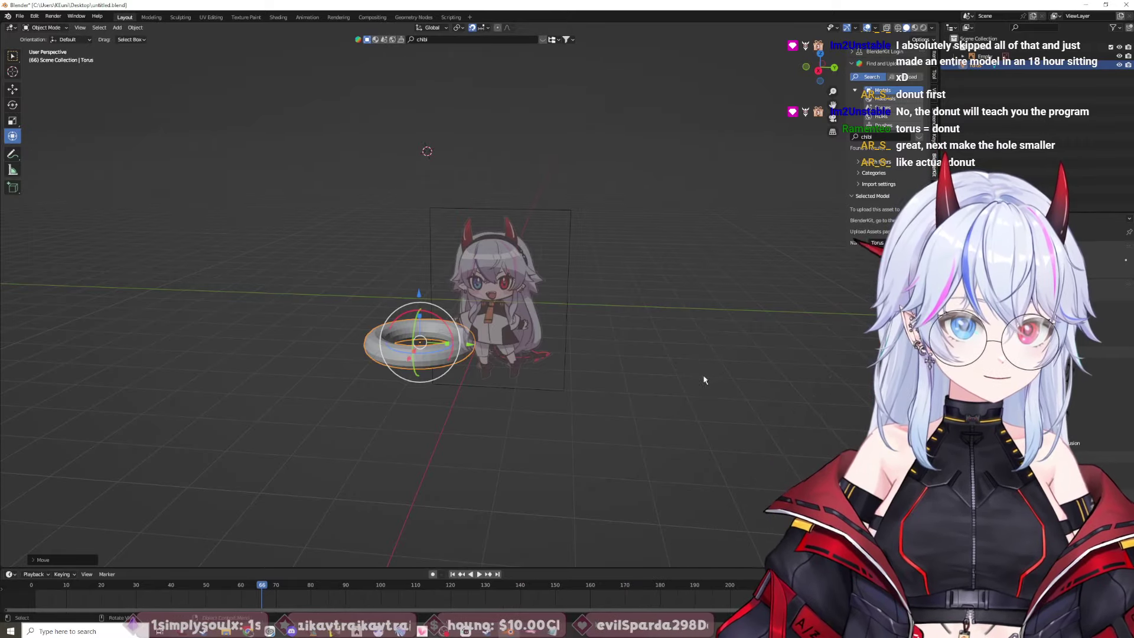
pyautogui.moveTo(477, 409); pyautogui.dragTo(461, 581, button='middle')
pyautogui.hotkey('alt', 'Tab')
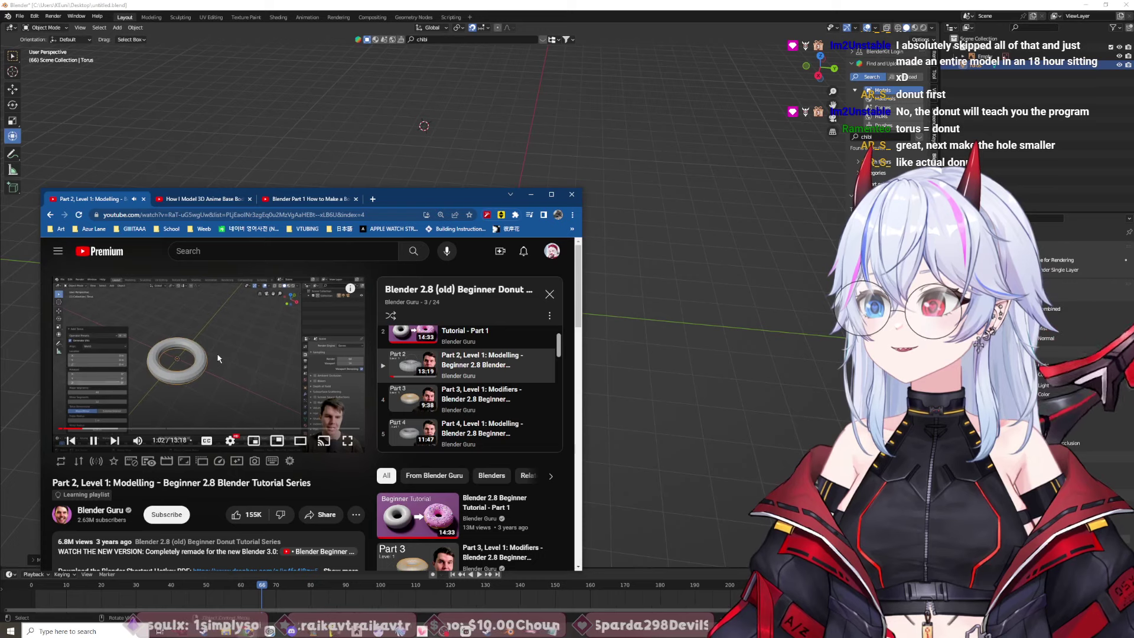
# Step: Pause the tutorial, select the torus in Blender and switch to the Modeling workspace
pyautogui.press('space')
pyautogui.click(530, 195)
pyautogui.click(414, 413)
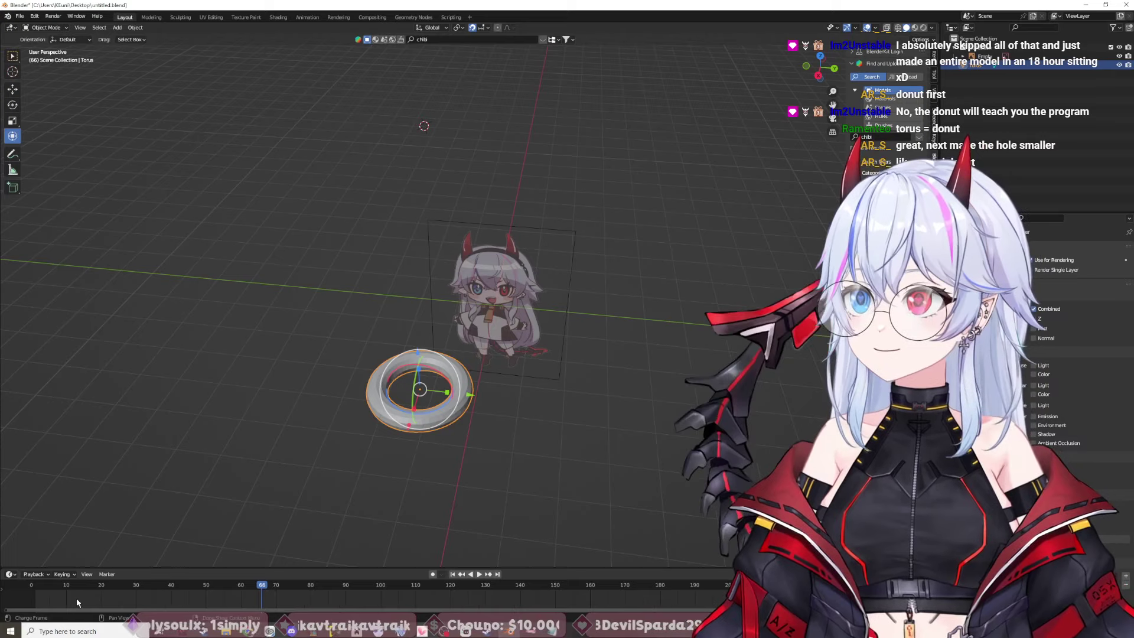
pyautogui.click(86, 574)
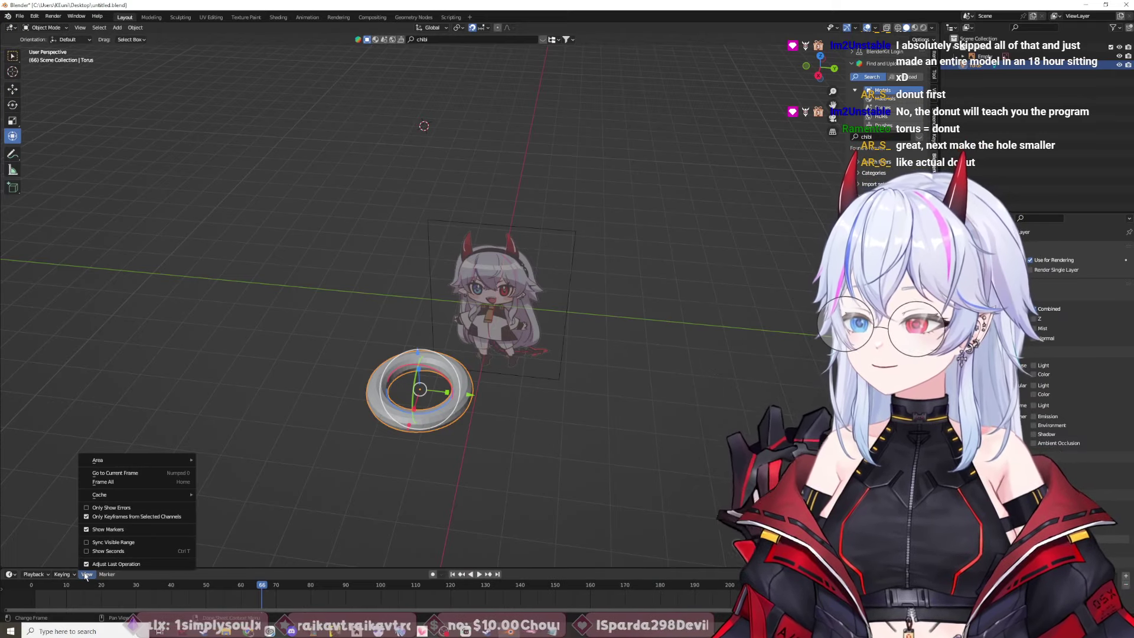
pyautogui.moveTo(109, 576)
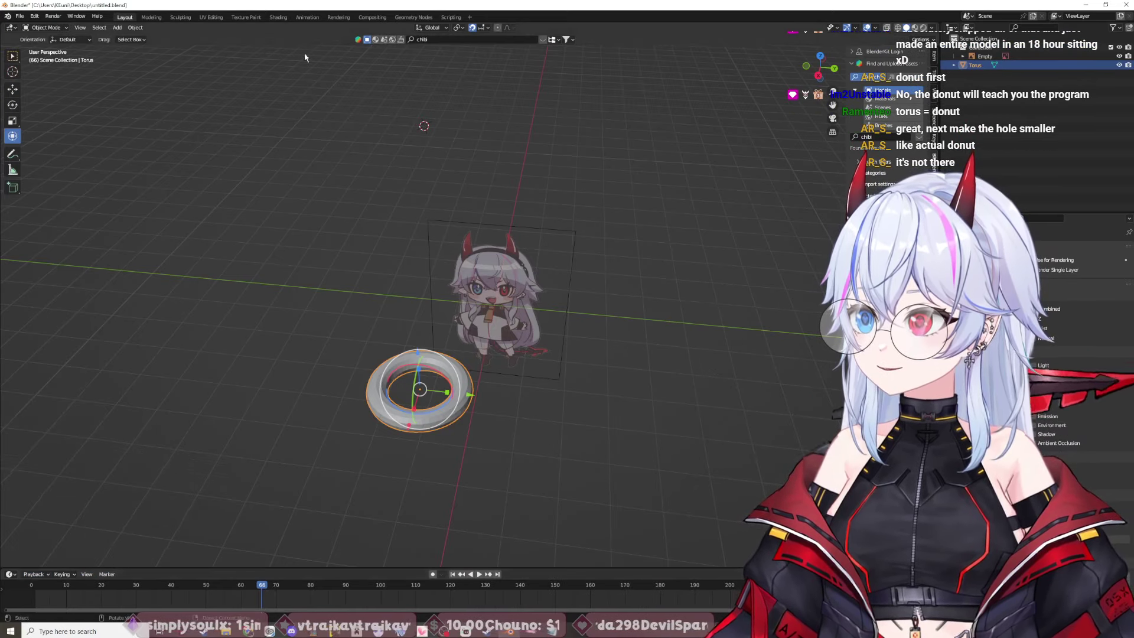
pyautogui.click(151, 17)
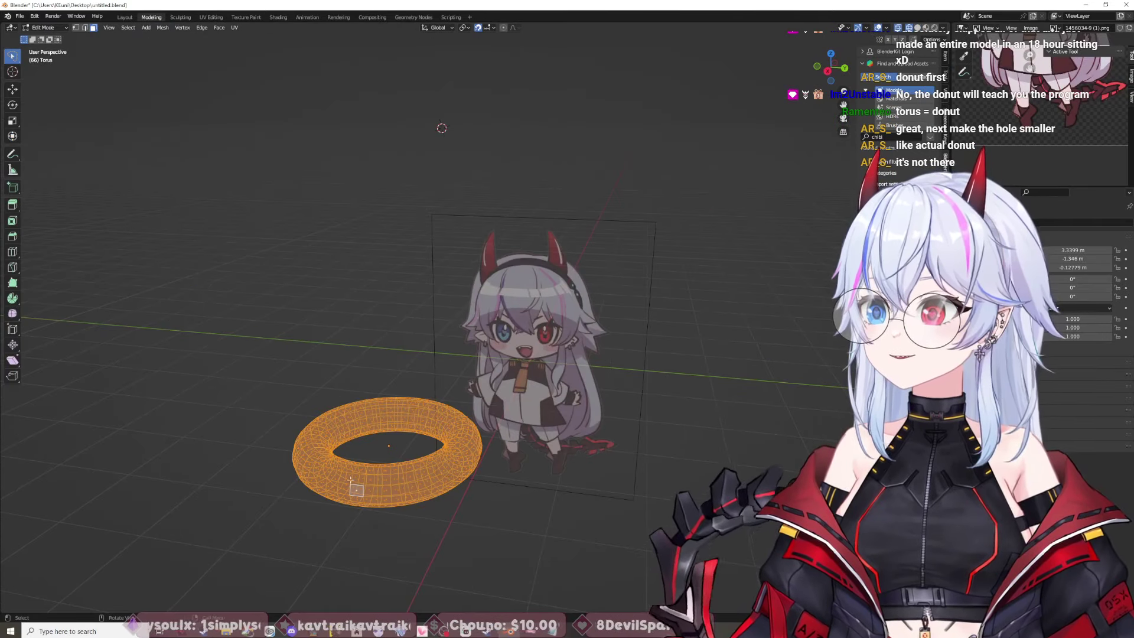
# Step: Deselect all torus vertices, return to Object Mode, then undo once
pyautogui.hotkey('alt', 'a')
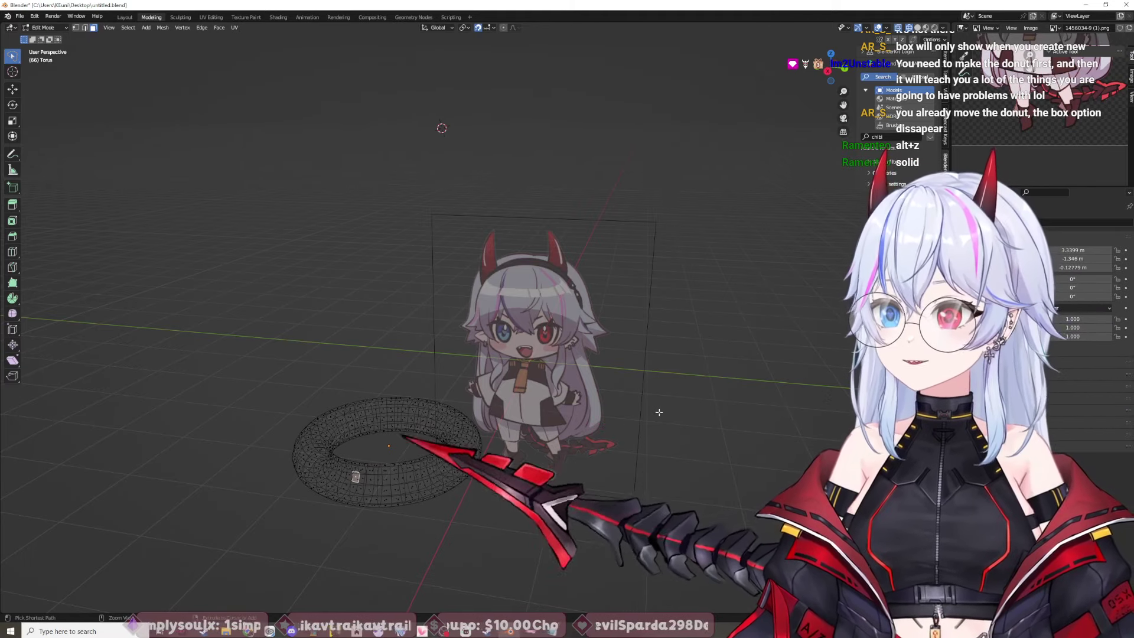
pyautogui.press('Tab')
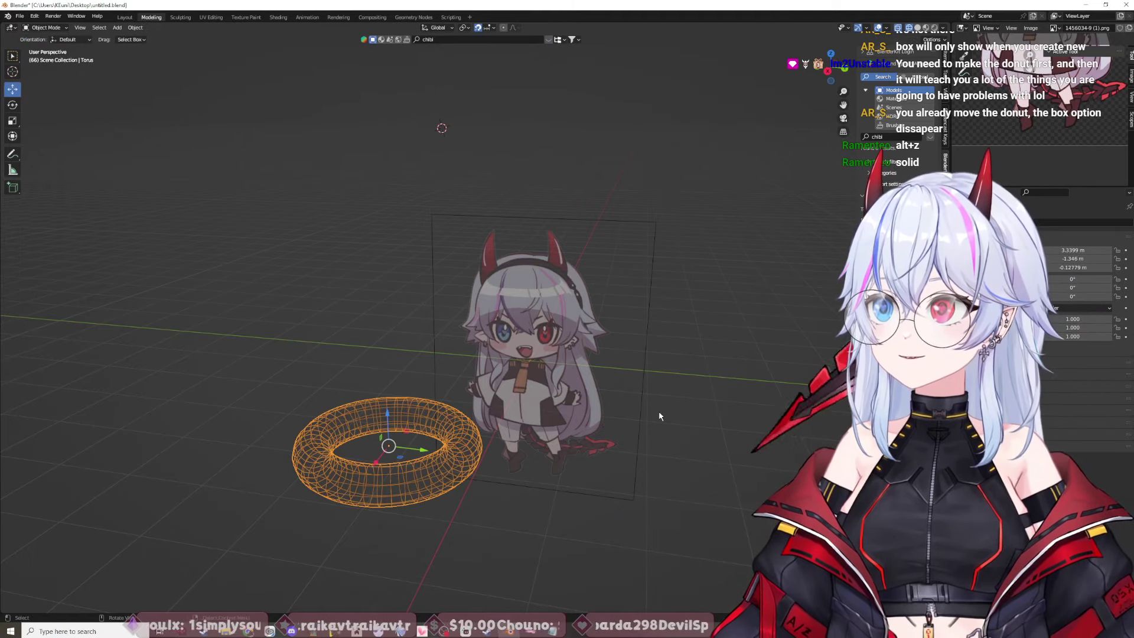
pyautogui.hotkey('ctrl', 'z')
pyautogui.hotkey('ctrl', 'z')
pyautogui.hotkey('ctrl', 'z')
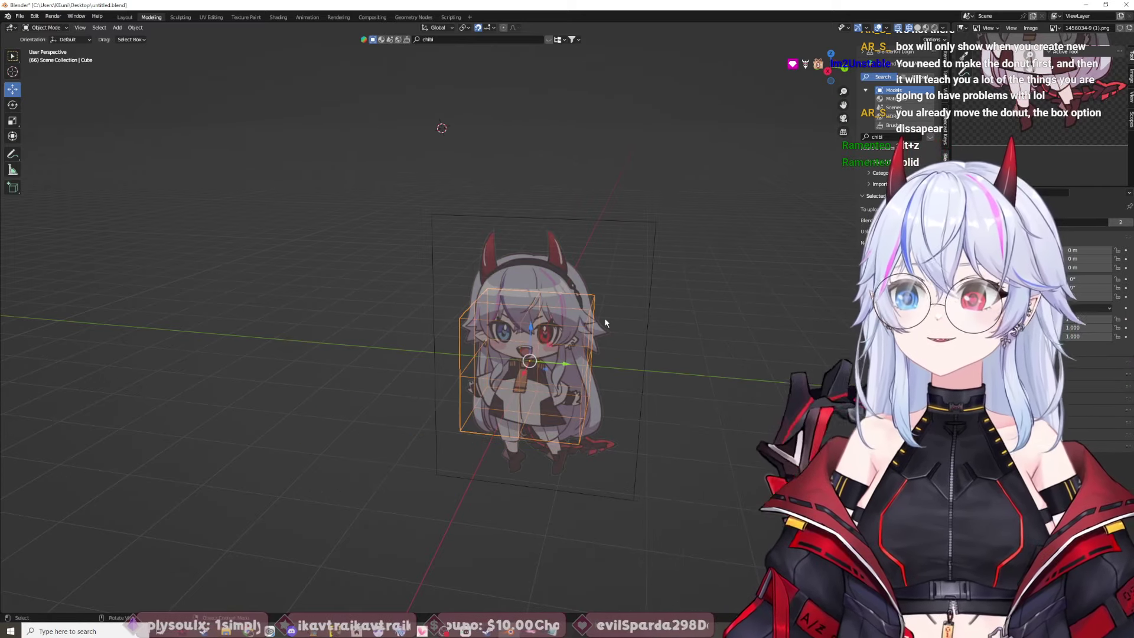
# Step: Delete the cube around the chibi image and add a new mesh torus
pyautogui.click(378, 312)
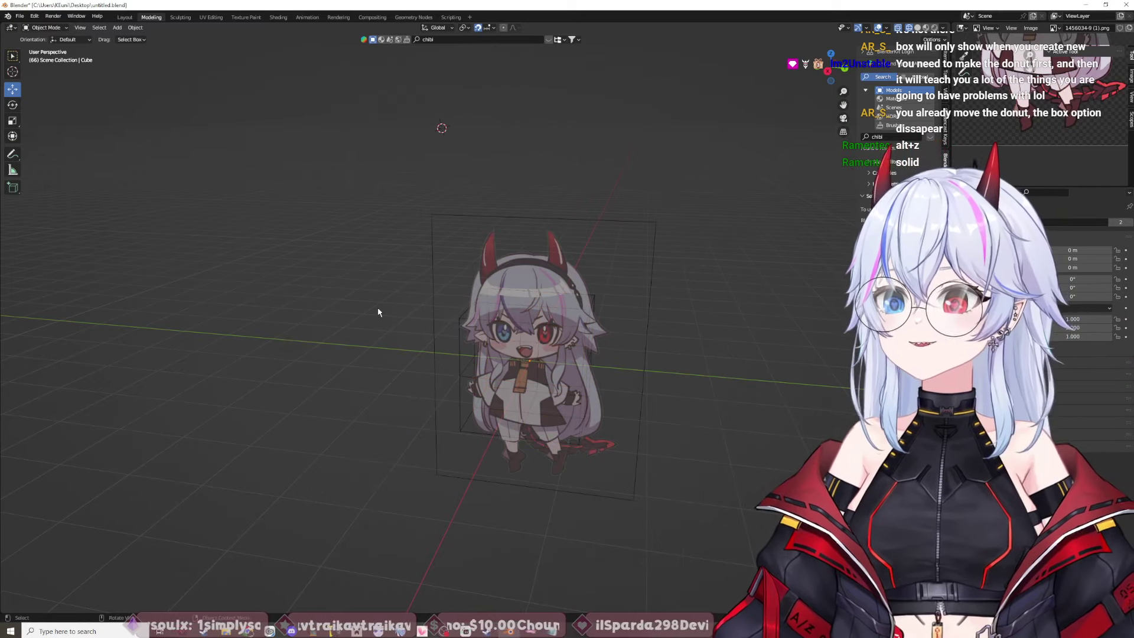
pyautogui.click(468, 350)
pyautogui.press('Delete')
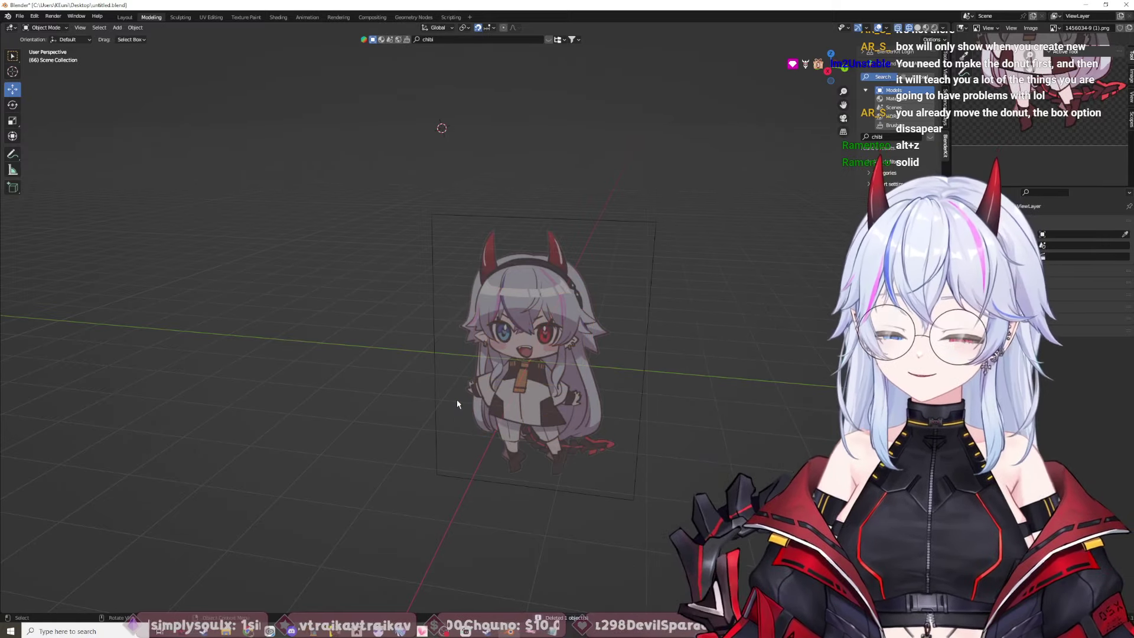
pyautogui.hotkey('shift', 'a')
pyautogui.moveTo(459, 402)
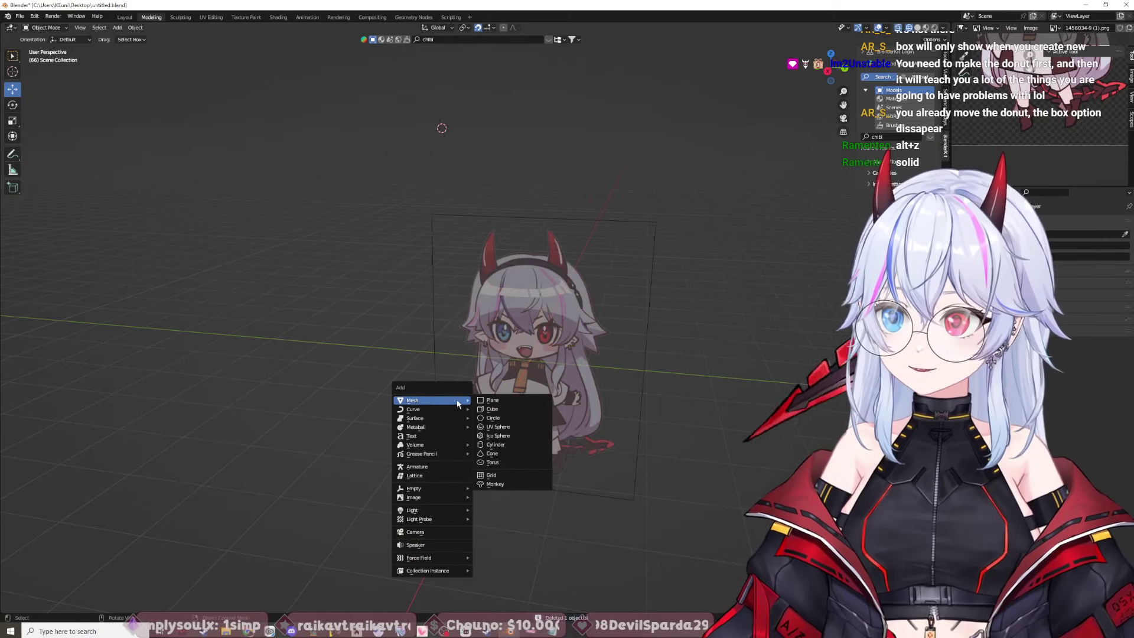
pyautogui.click(525, 463)
pyautogui.moveTo(538, 209); pyautogui.dragTo(575, 399, button='middle')
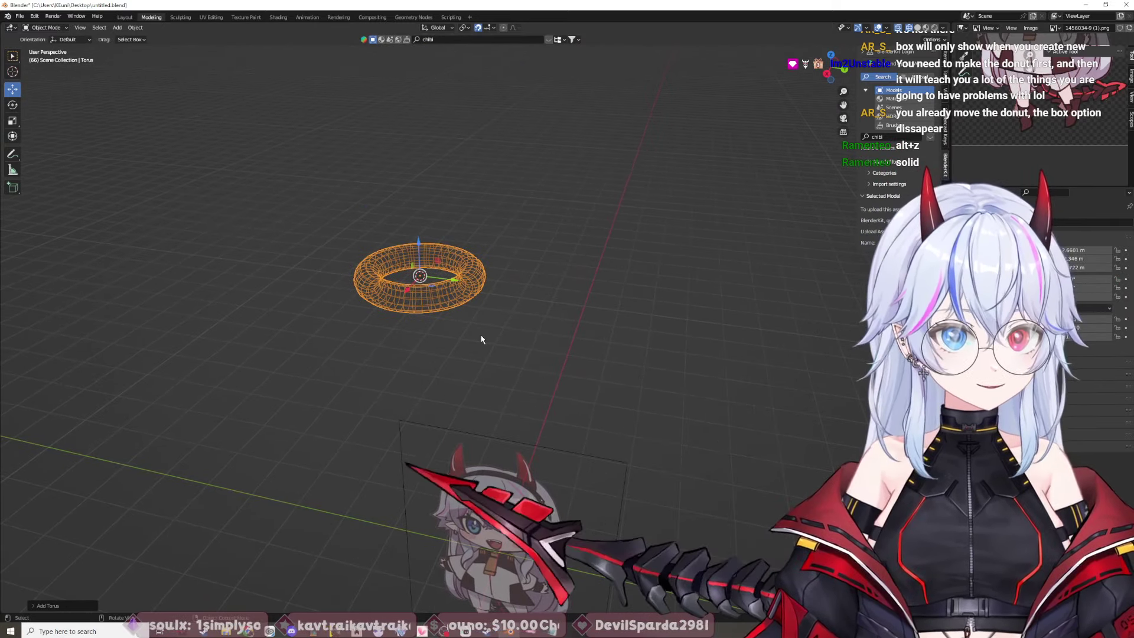
# Step: Expand the Add Torus panel showing 48 by 12 segments, radii 1 m and 0.25 m
pyautogui.click(53, 606)
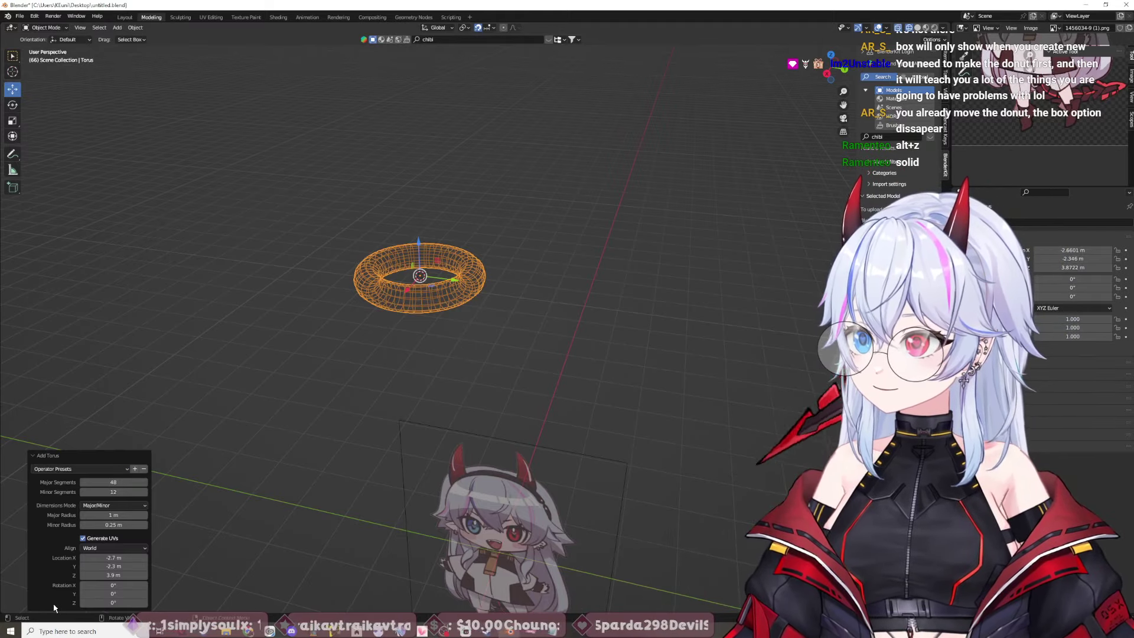
pyautogui.moveTo(227, 631)
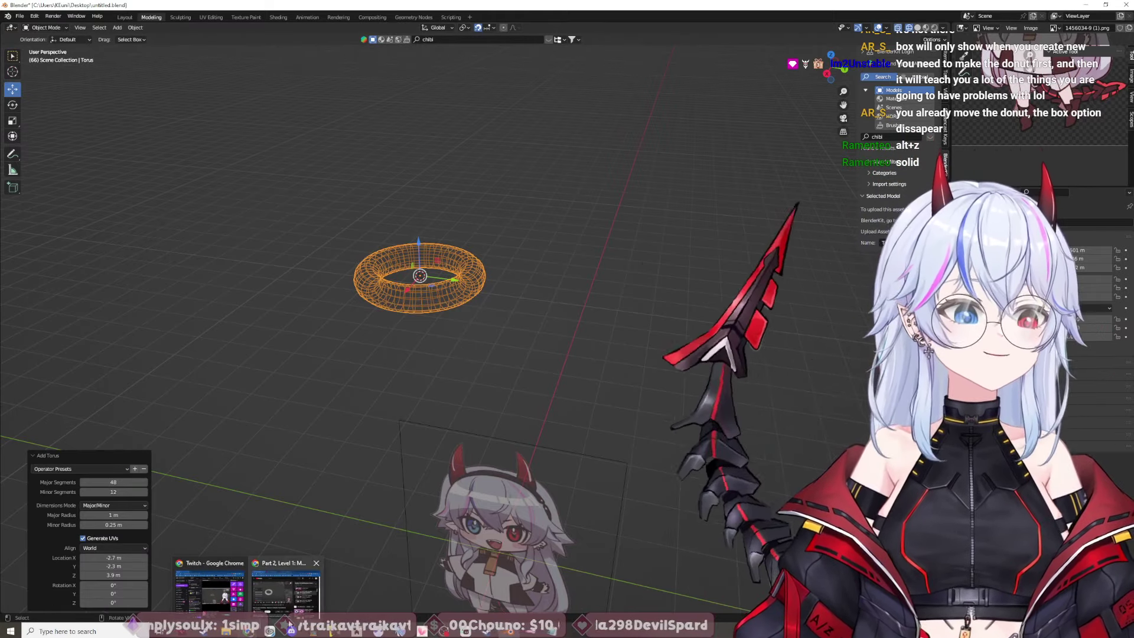
pyautogui.click(313, 585)
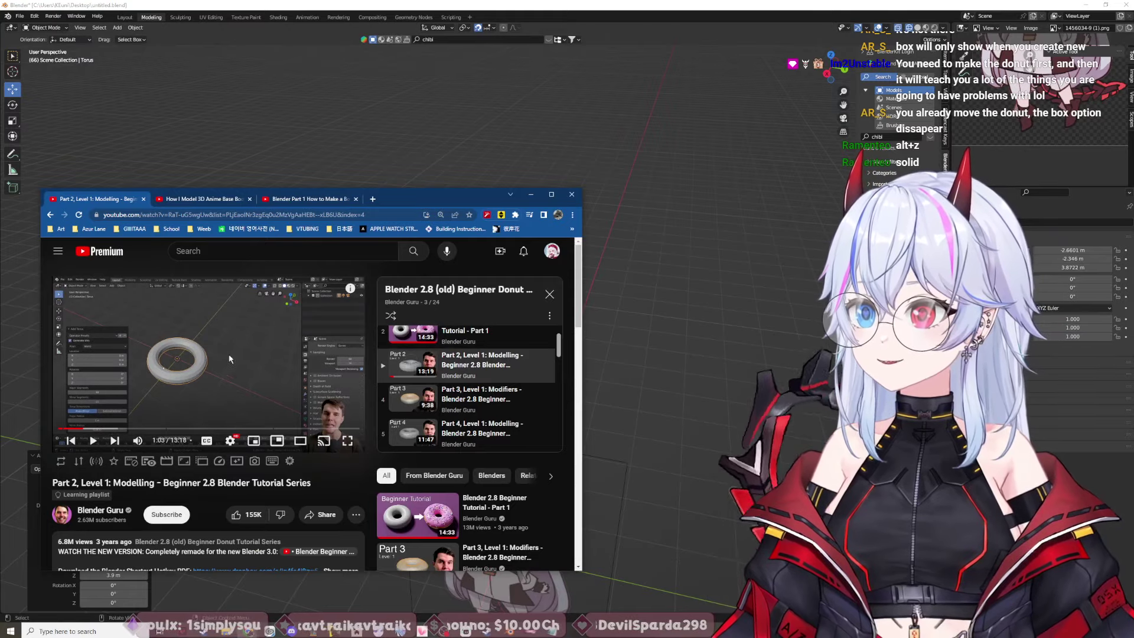
# Step: Move the tutorial window to the right side of the screen beside Blender's torus
pyautogui.moveTo(443, 199); pyautogui.dragTo(977, 211)
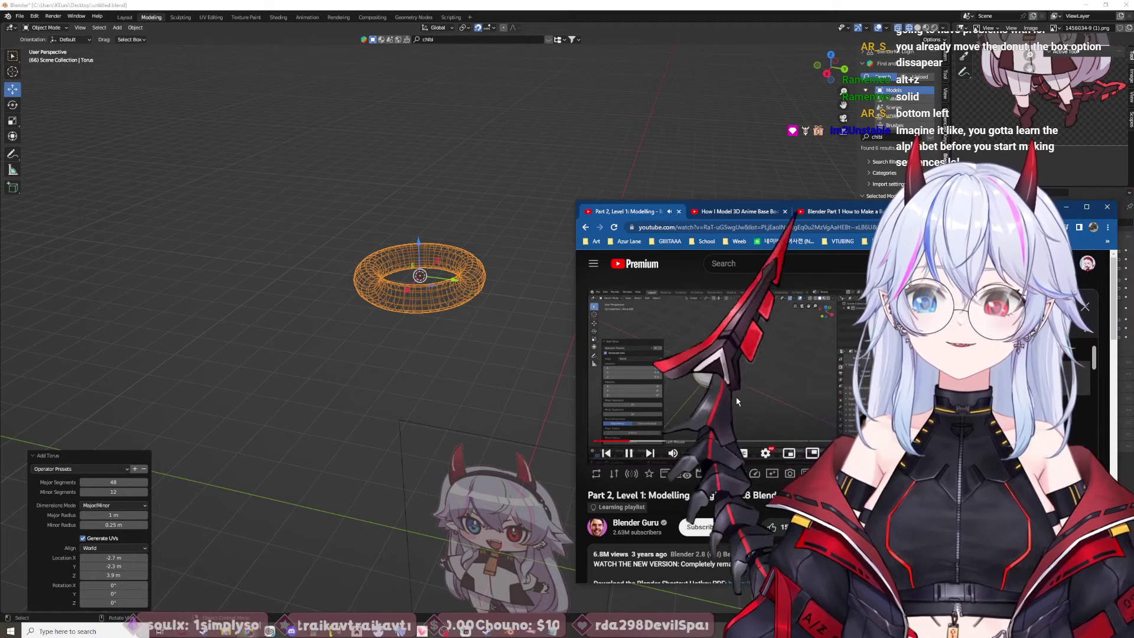
# Step: Pause the tutorial video and shrink the torus major radius to 0.54 m
pyautogui.click(737, 401)
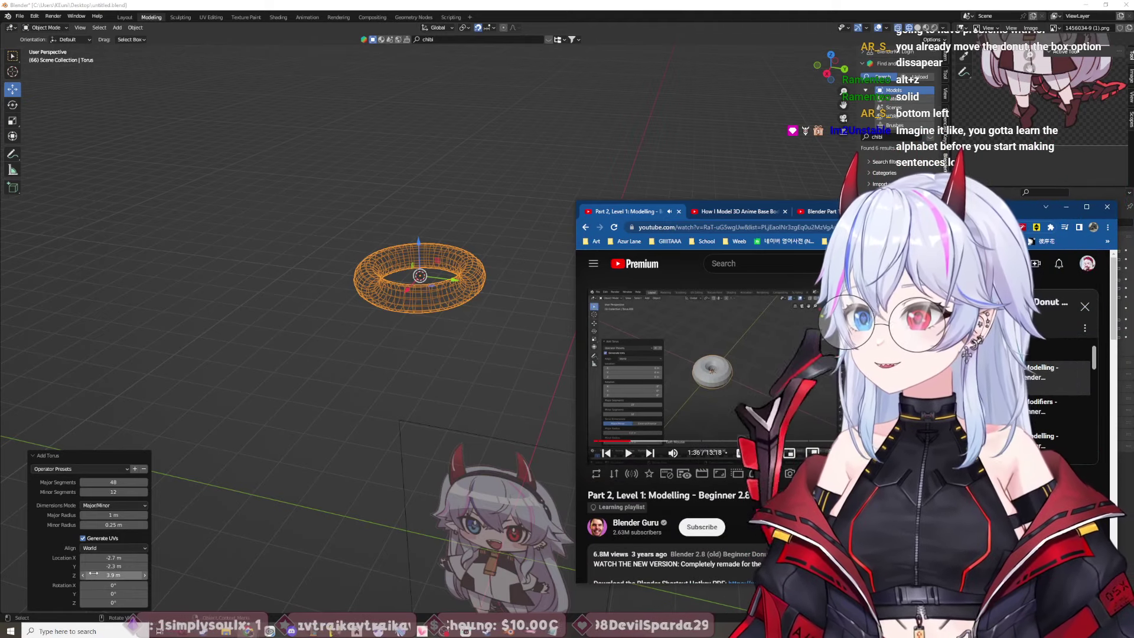
pyautogui.moveTo(112, 515)
pyautogui.mouseDown()
pyautogui.moveTo(98, 516)
pyautogui.moveTo(120, 517)
pyautogui.mouseUp()
pyautogui.moveTo(440, 336); pyautogui.dragTo(455, 388, button='middle')
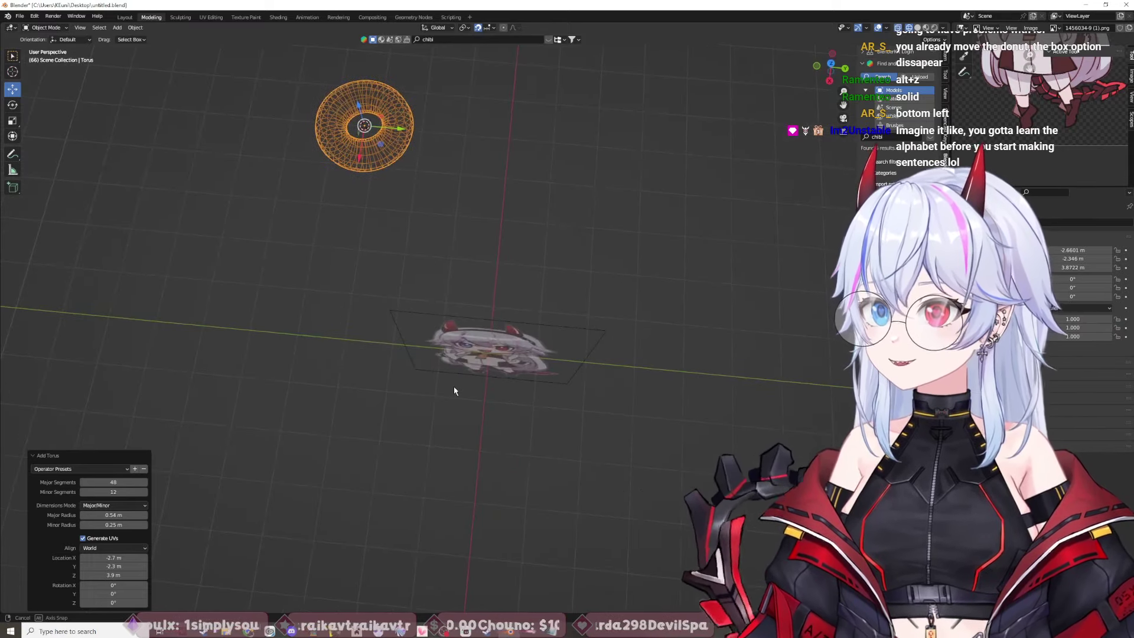
# Step: Toggle the torus selection off and on, leaving it selected
pyautogui.keyDown('shift'); pyautogui.click(395, 153); pyautogui.keyUp('shift')
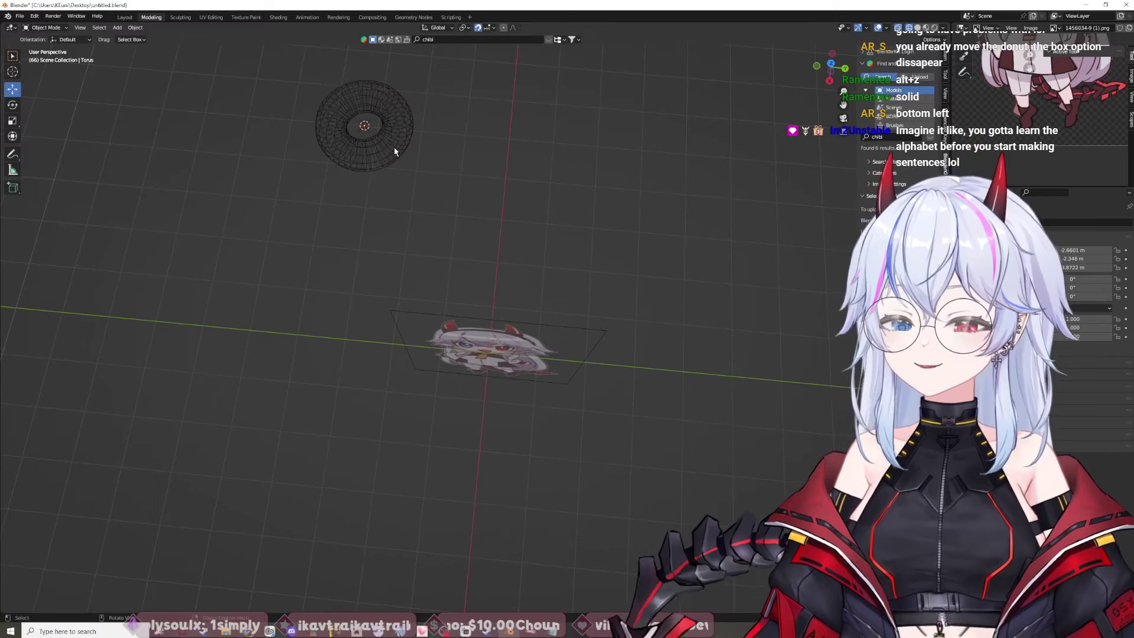
pyautogui.click(396, 151)
pyautogui.keyDown('shift'); pyautogui.click(396, 150); pyautogui.keyUp('shift')
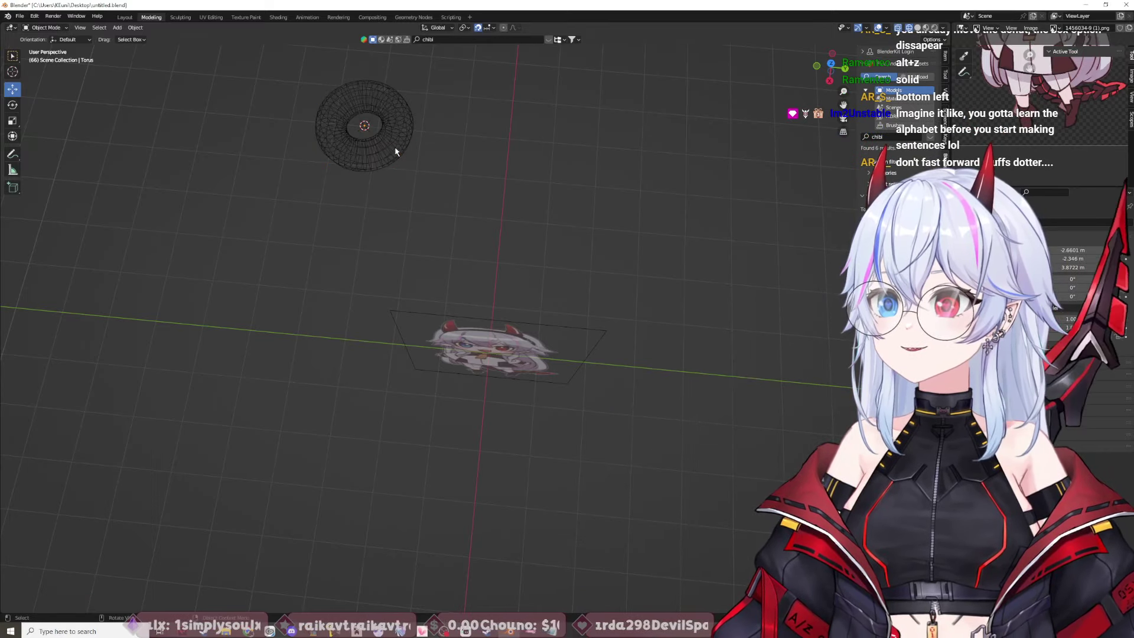
pyautogui.click(397, 144)
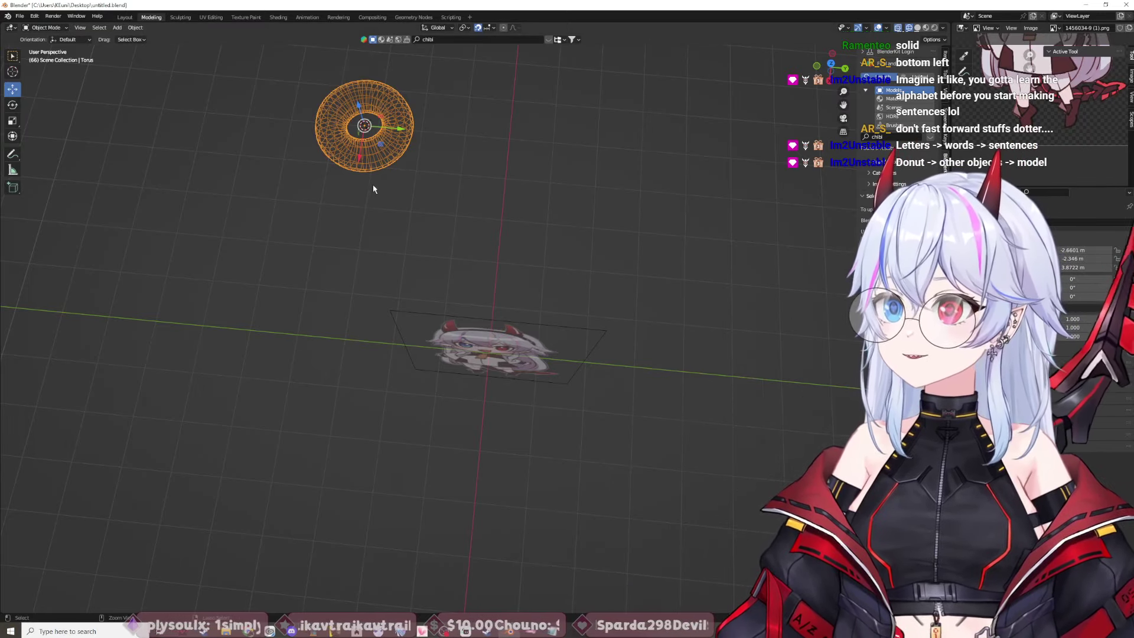
# Step: Undo back to the original cube and delete it
pyautogui.click(373, 188)
pyautogui.hotkey('ctrl', 'z')
pyautogui.hotkey('ctrl', 'z')
pyautogui.hotkey('ctrl', 'z')
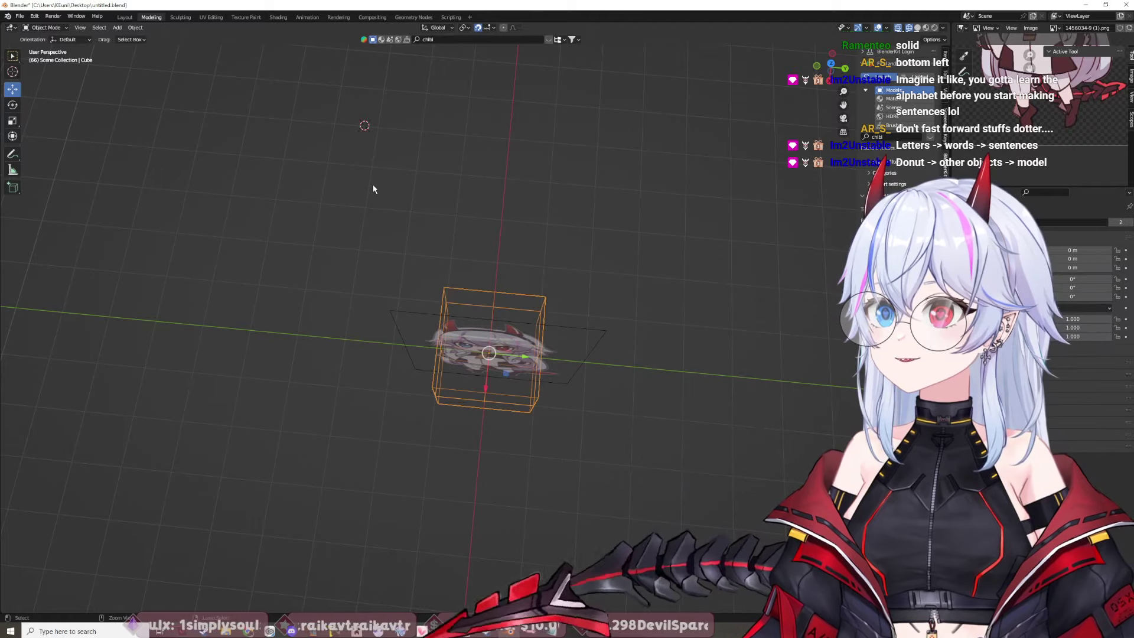
pyautogui.press('Delete')
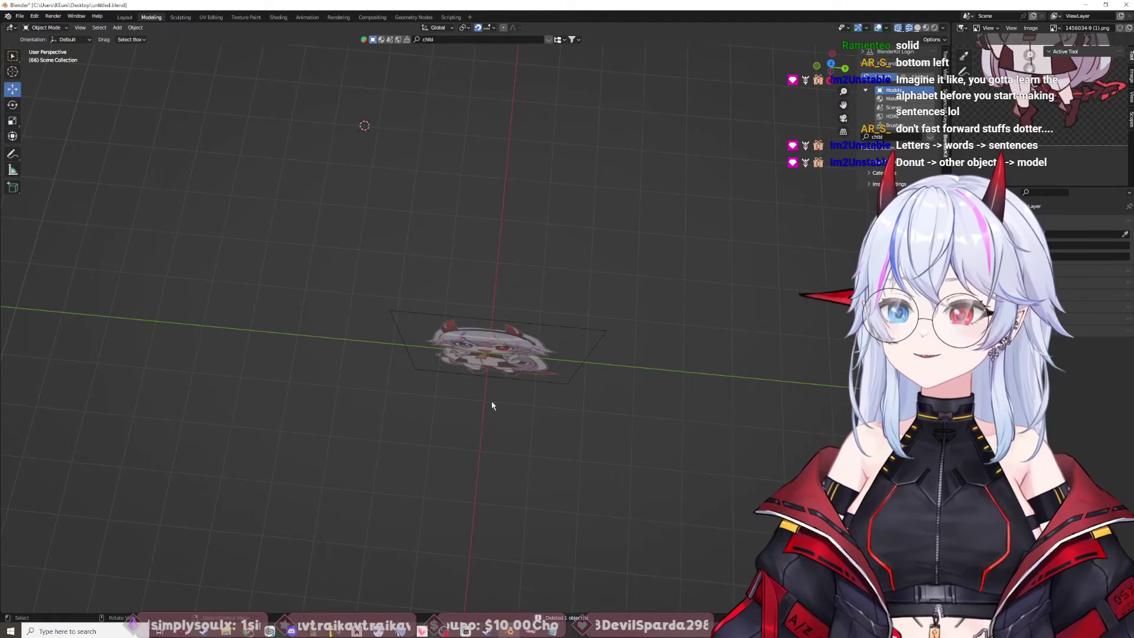
# Step: Add a new torus mesh above the chibi reference plane
pyautogui.hotkey('shift', 'a')
pyautogui.moveTo(499, 402)
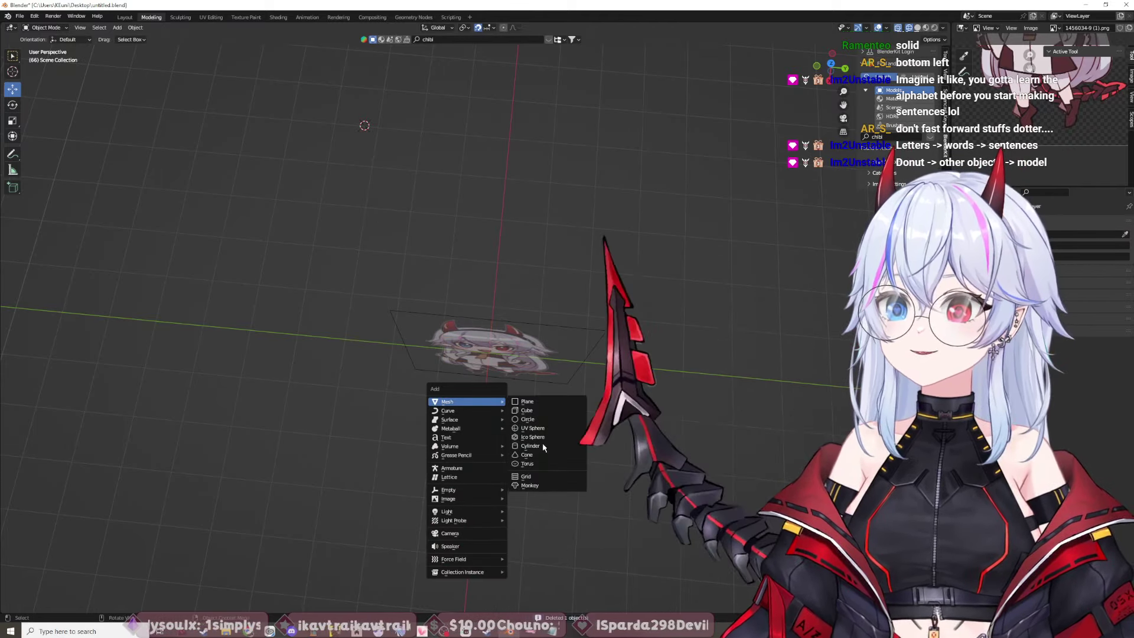
pyautogui.click(527, 463)
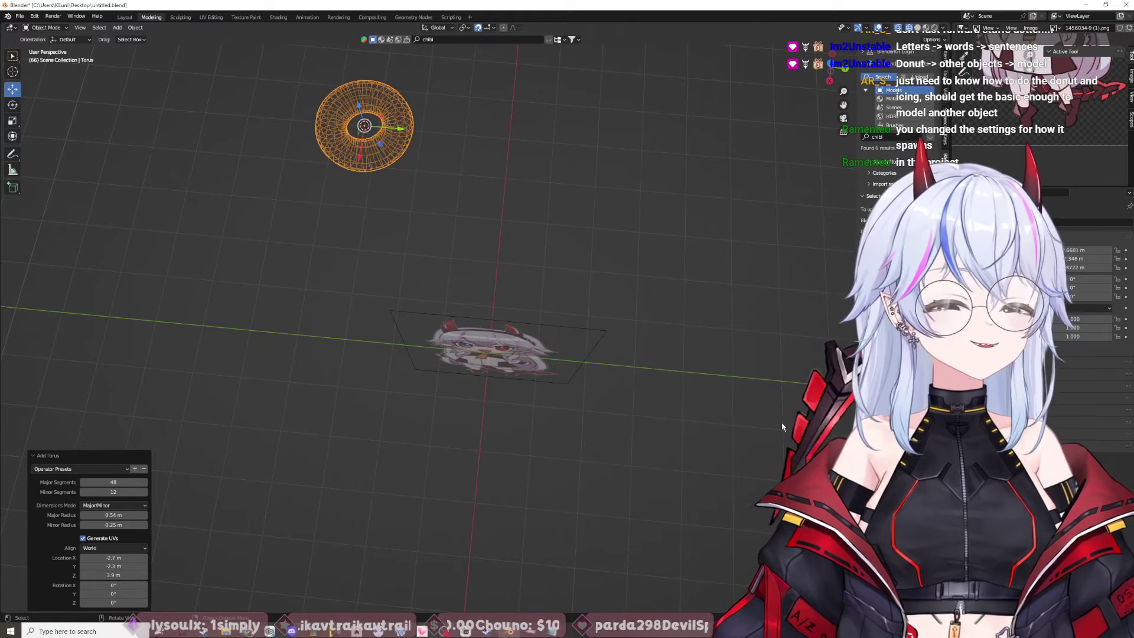
# Step: Bring the YouTube tutorial to the front and resume playing it
pyautogui.moveTo(248, 629)
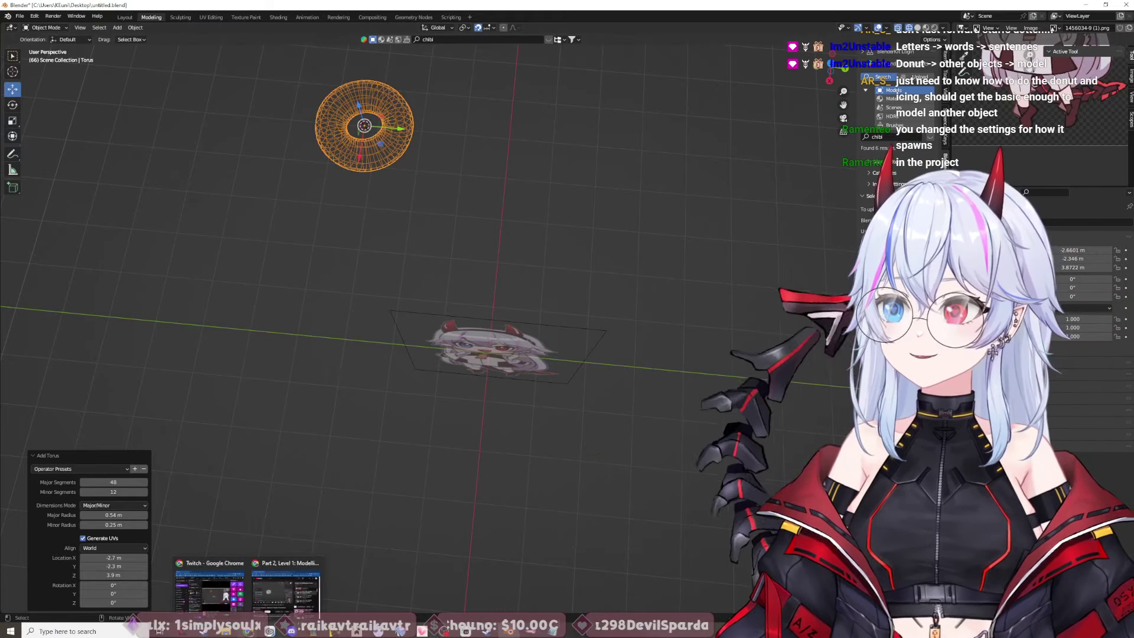
pyautogui.click(286, 587)
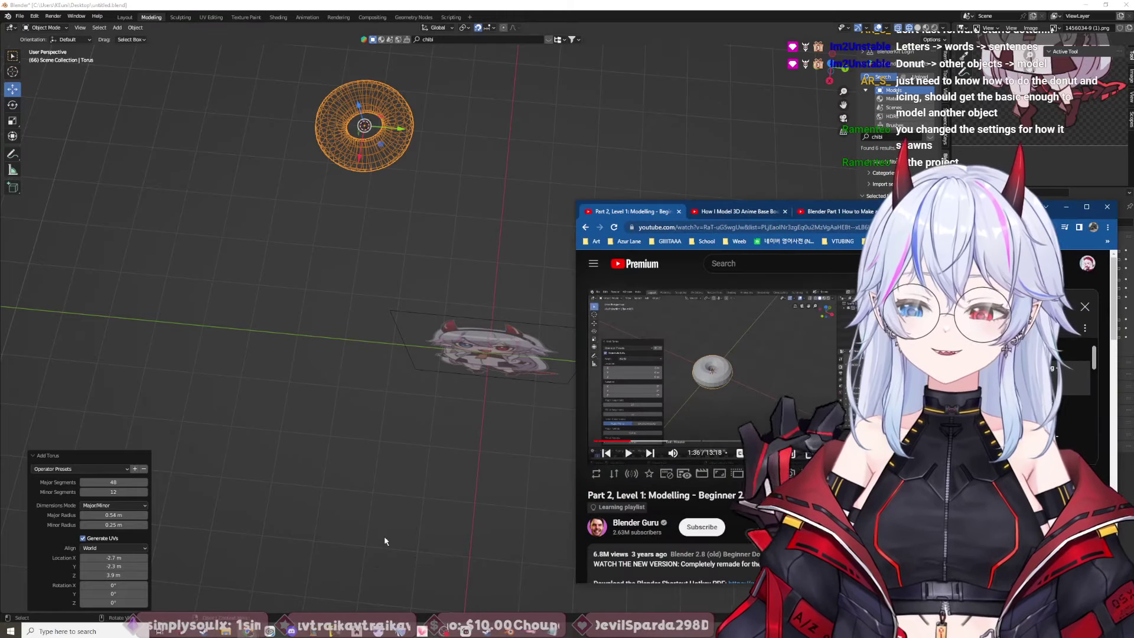
pyautogui.click(711, 320)
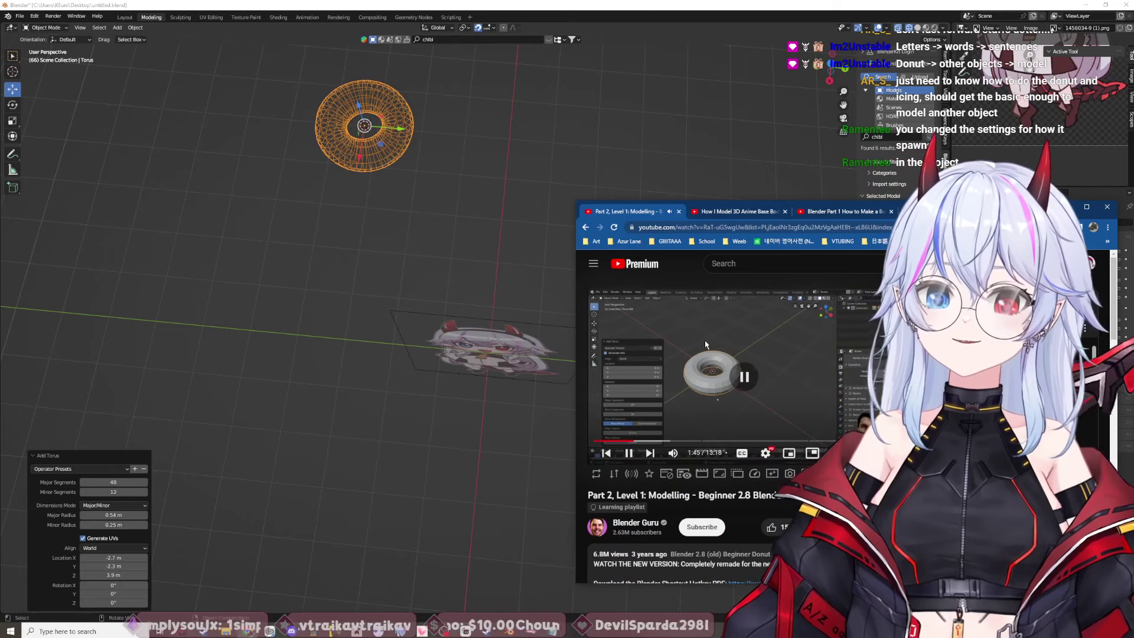
pyautogui.click(731, 357)
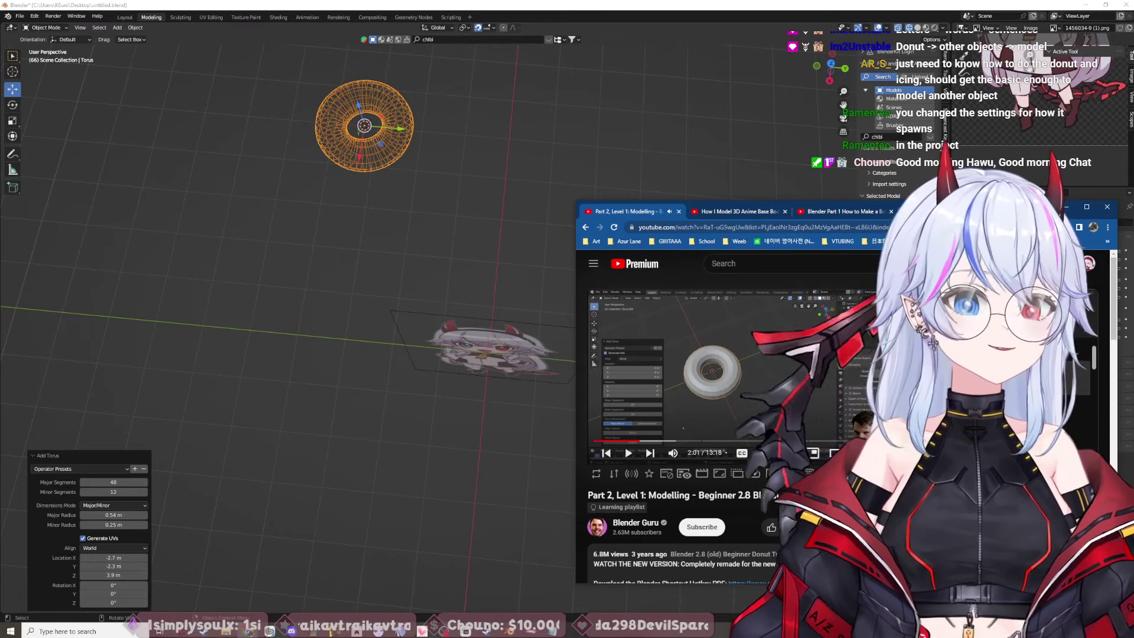
# Step: In a new tab, search Google to convert 80 cm to inches
pyautogui.hotkey('ctrl', 't')
pyautogui.write('80 cm,')
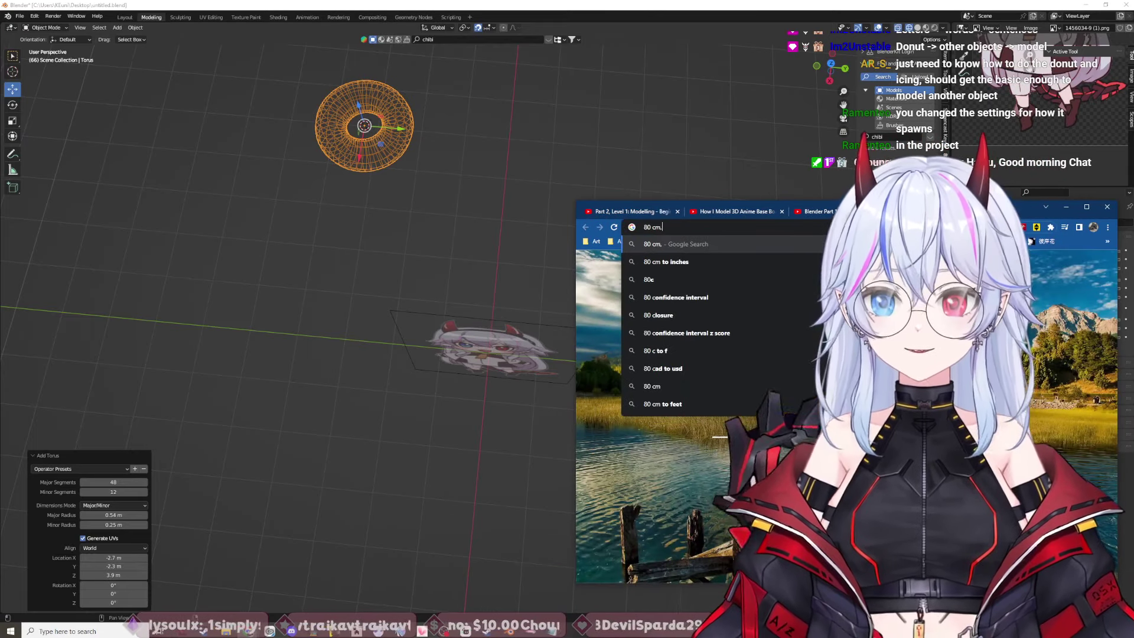
pyautogui.press('Down')
pyautogui.press('Return')
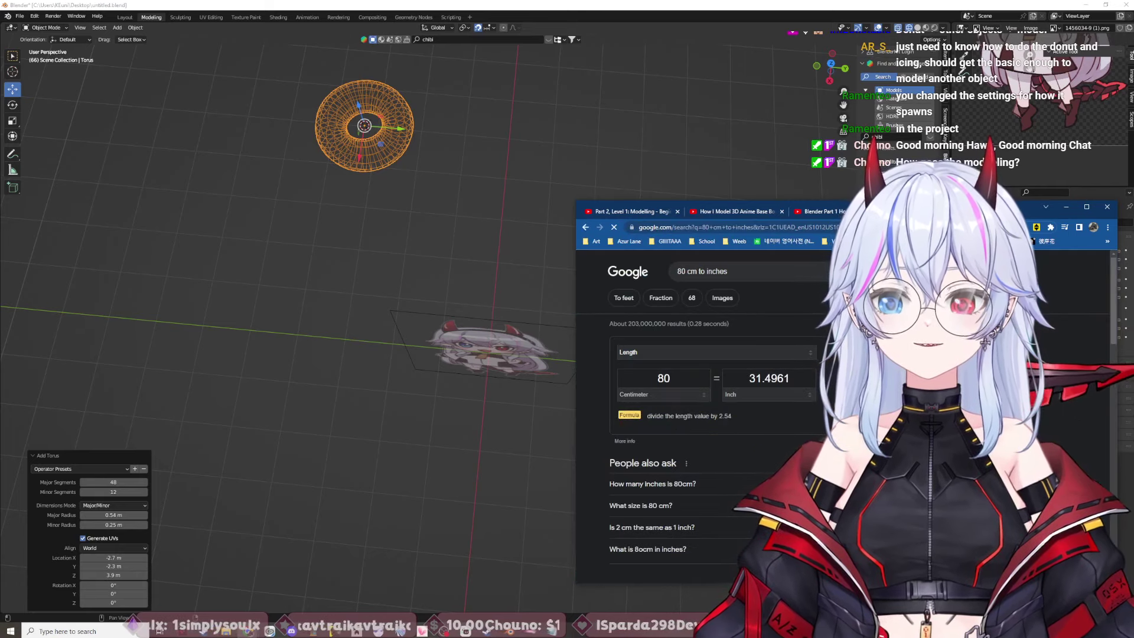
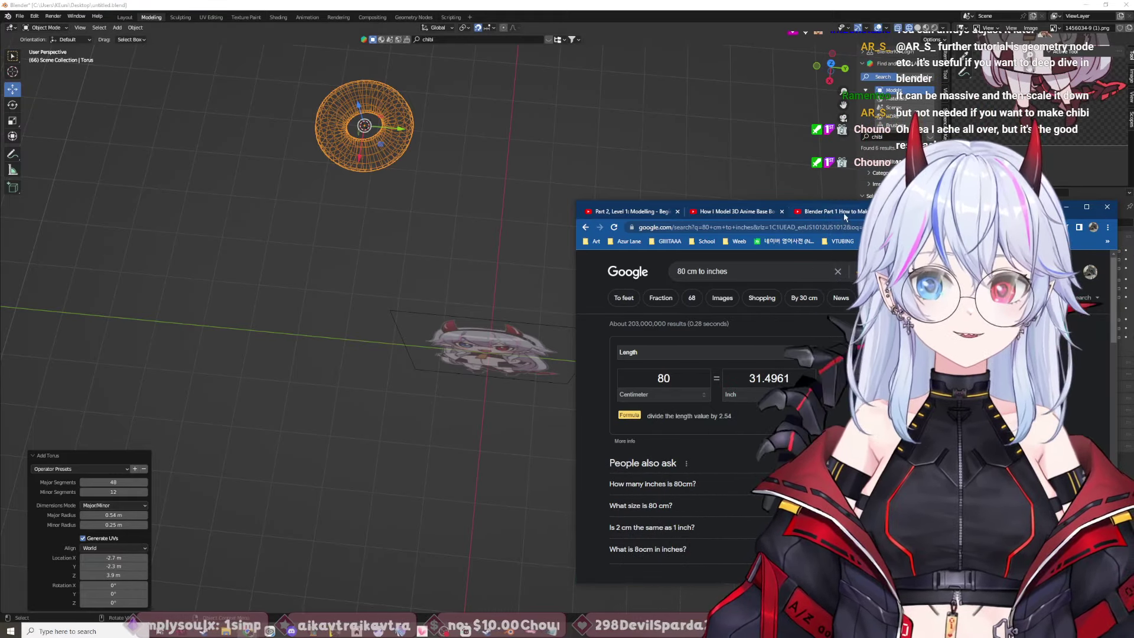
# Step: Play the body-modelling tutorial, then switch to the donut modelling tutorial and play it
pyautogui.click(839, 212)
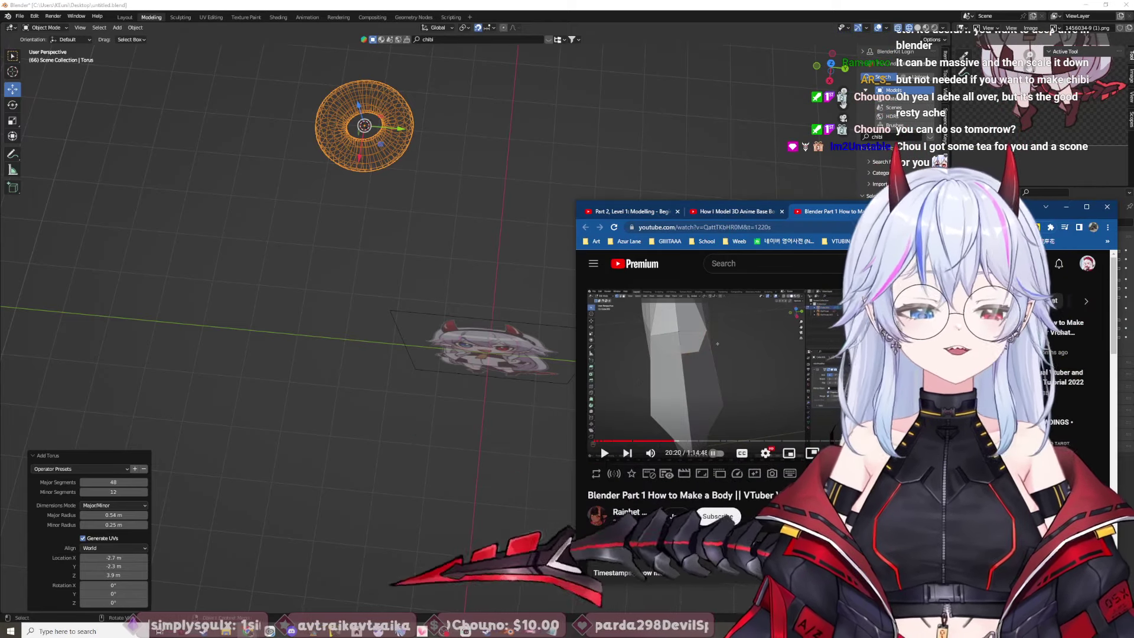
pyautogui.click(716, 370)
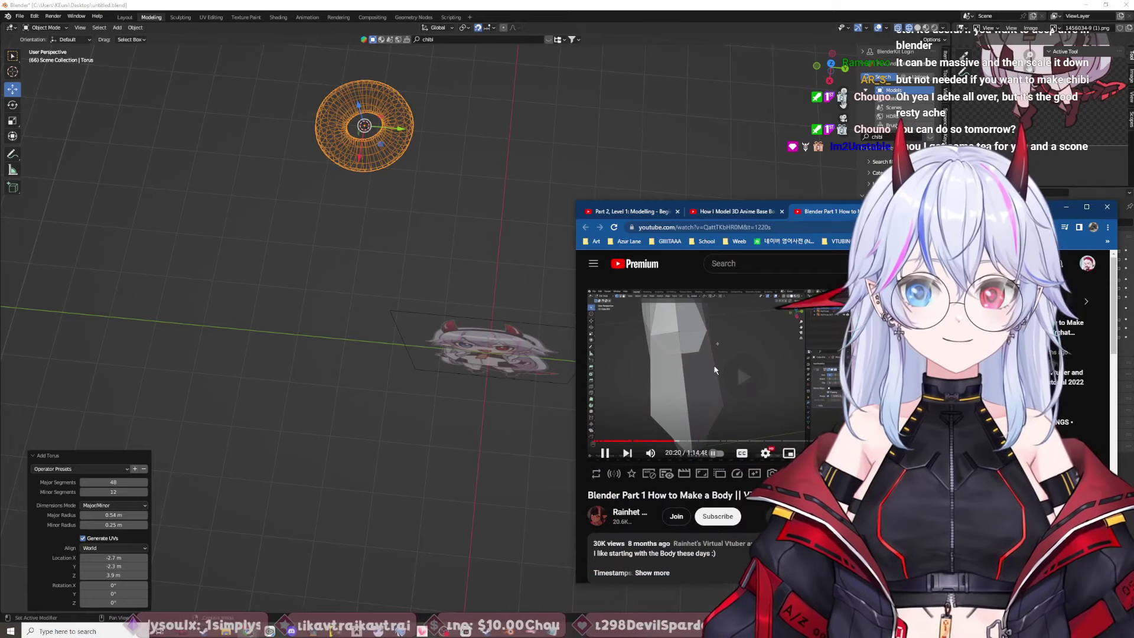
pyautogui.hotkey('ctrl', 'shift', 'Tab')
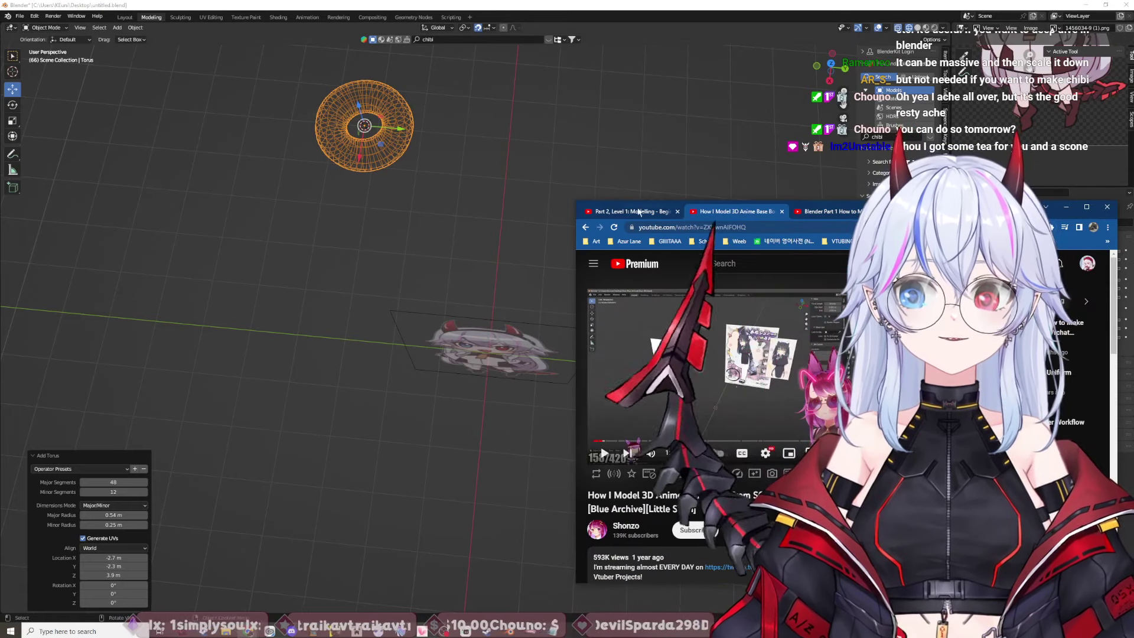
pyautogui.hotkey('ctrl', 'shift', 'Tab')
pyautogui.click(758, 360)
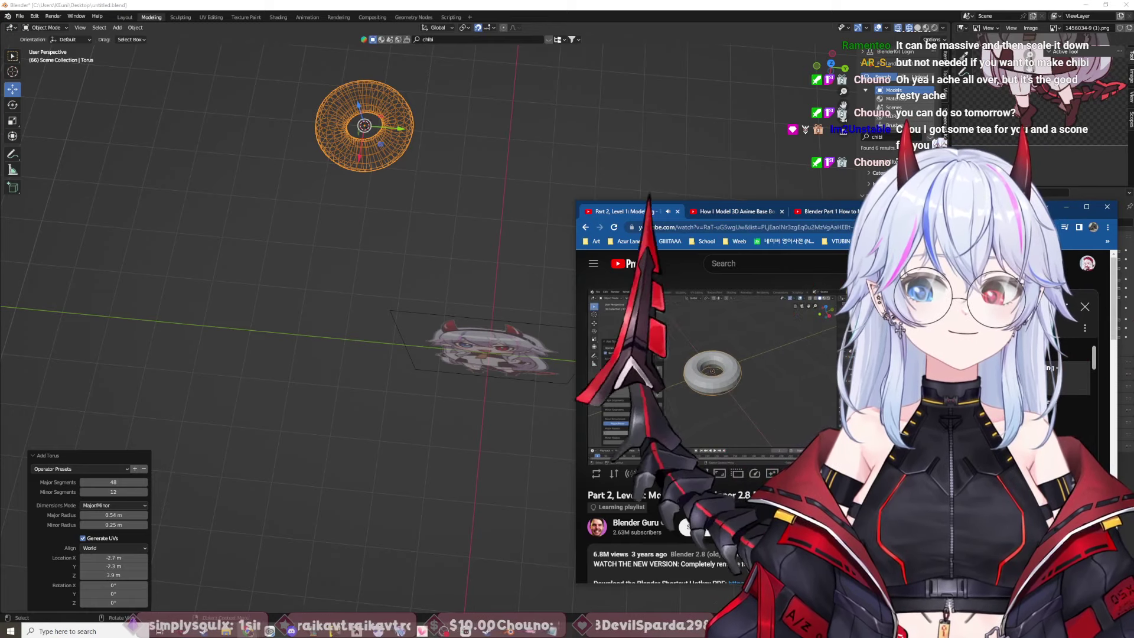
pyautogui.moveTo(739, 357)
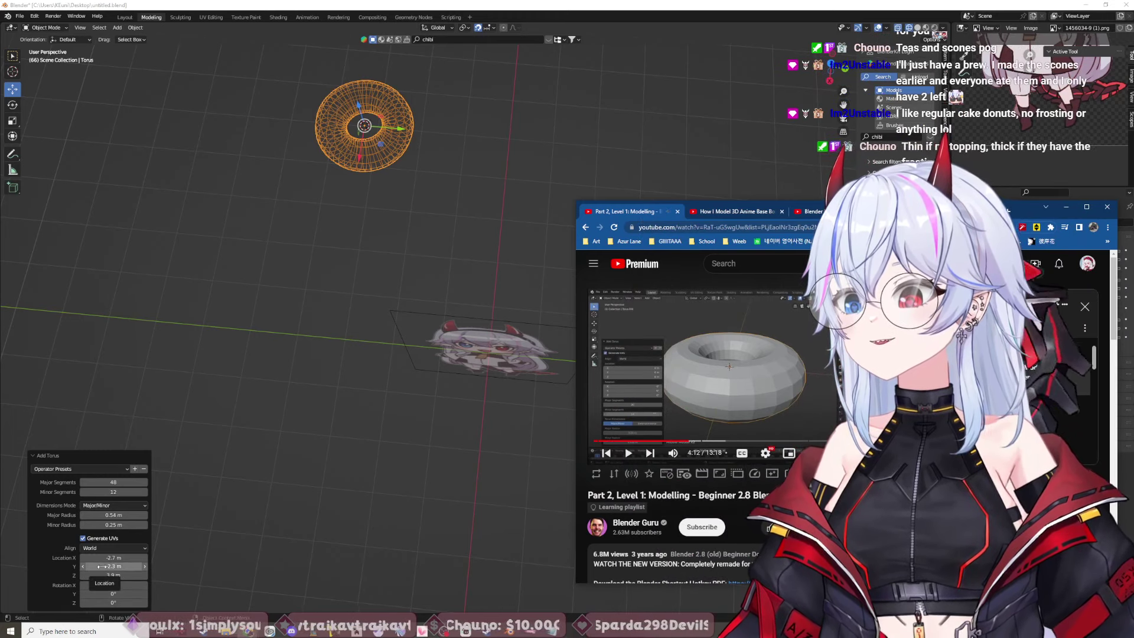
# Step: Expand Blender's Add Torus settings, then bring the tutorial browser back and maximize it
pyautogui.click(110, 455)
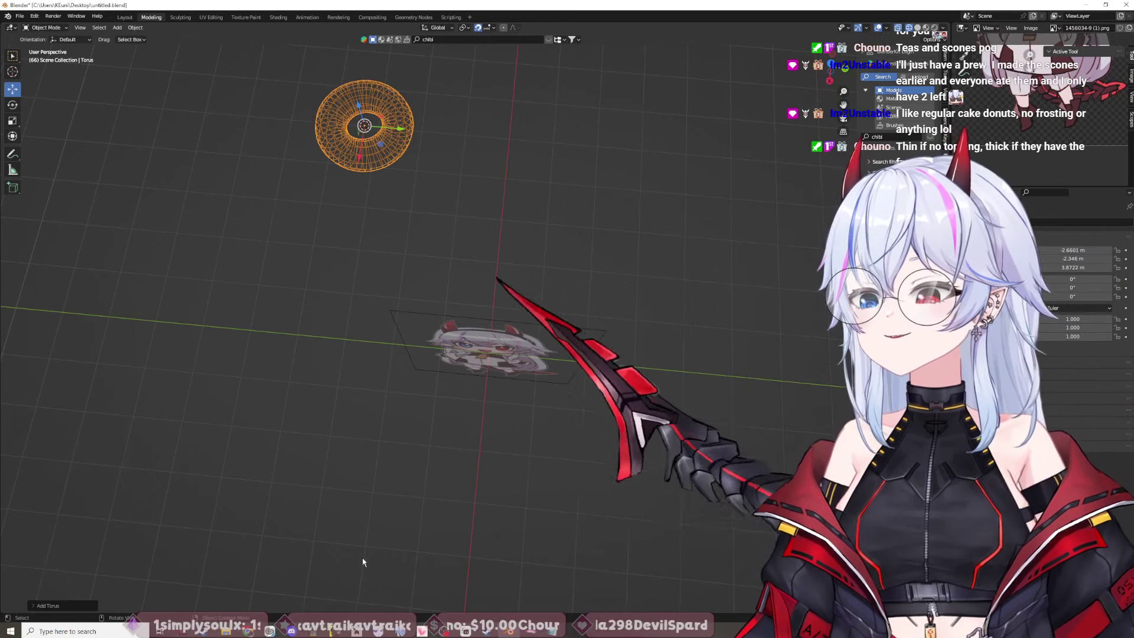
pyautogui.click(77, 606)
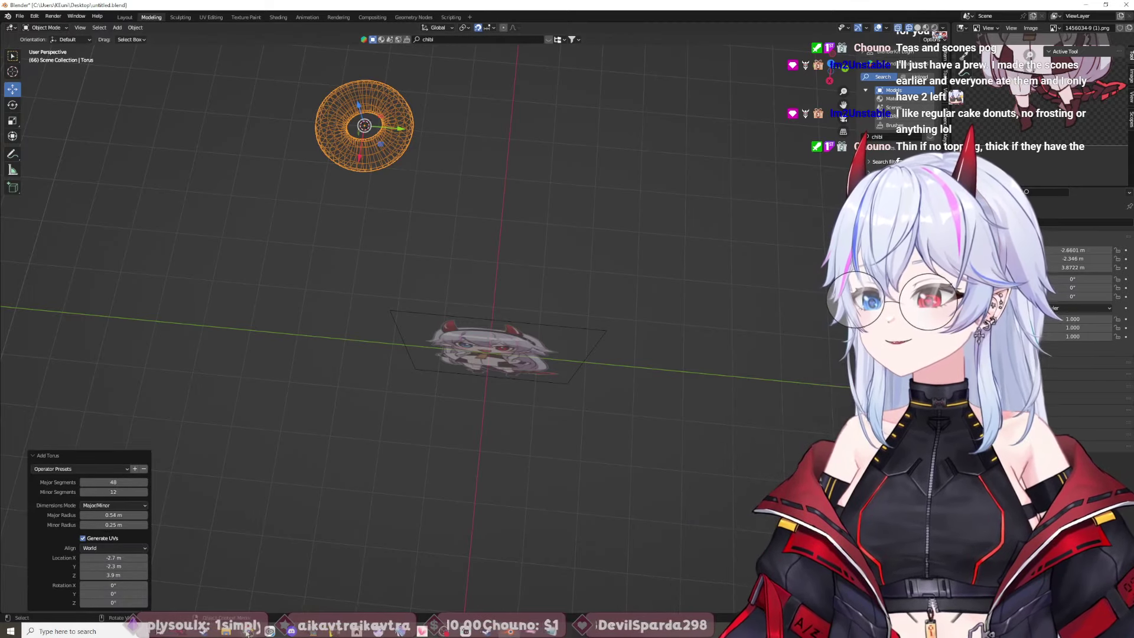
pyautogui.click(276, 606)
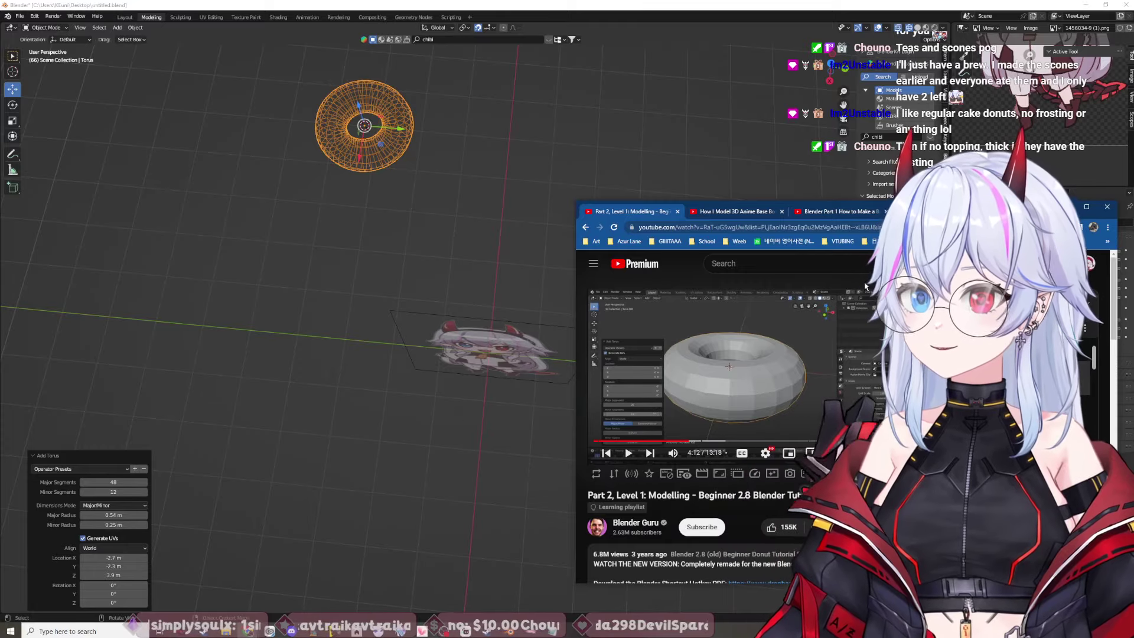
pyautogui.click(1080, 206)
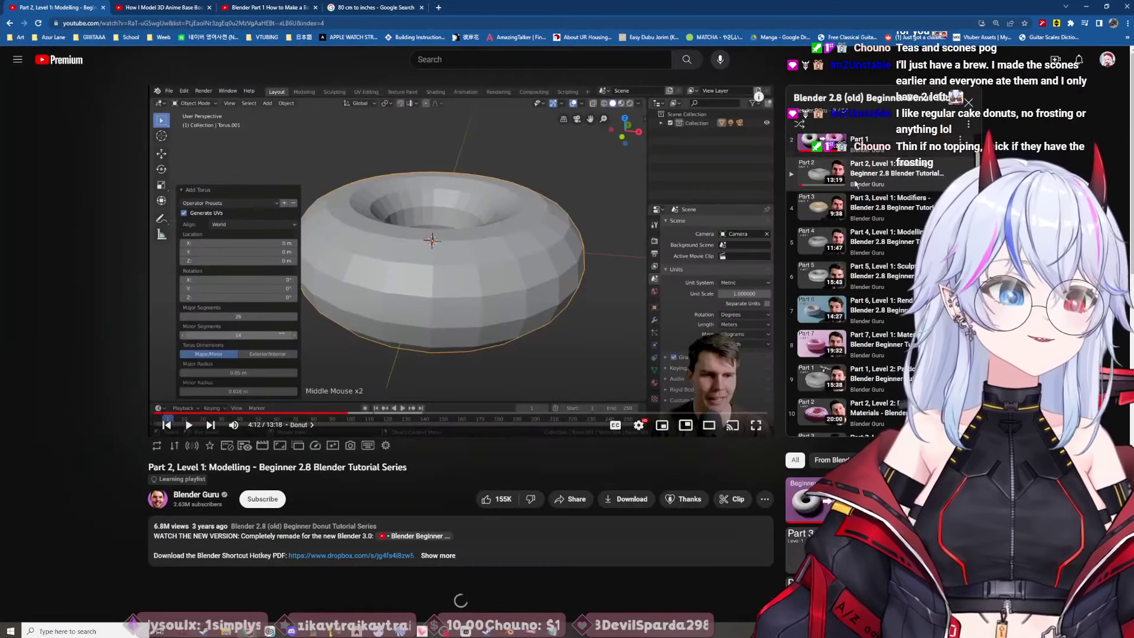
# Step: Watch the donut tutorial full screen, rewind briefly, pause, exit full screen and return to Blender
pyautogui.press('f')
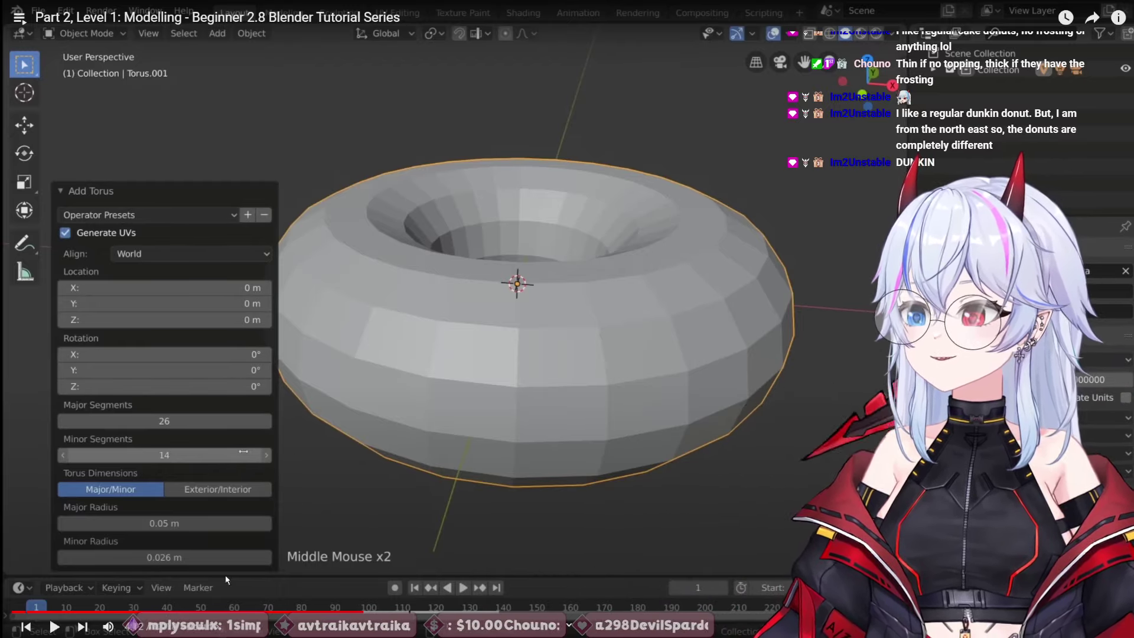
pyautogui.click(251, 560)
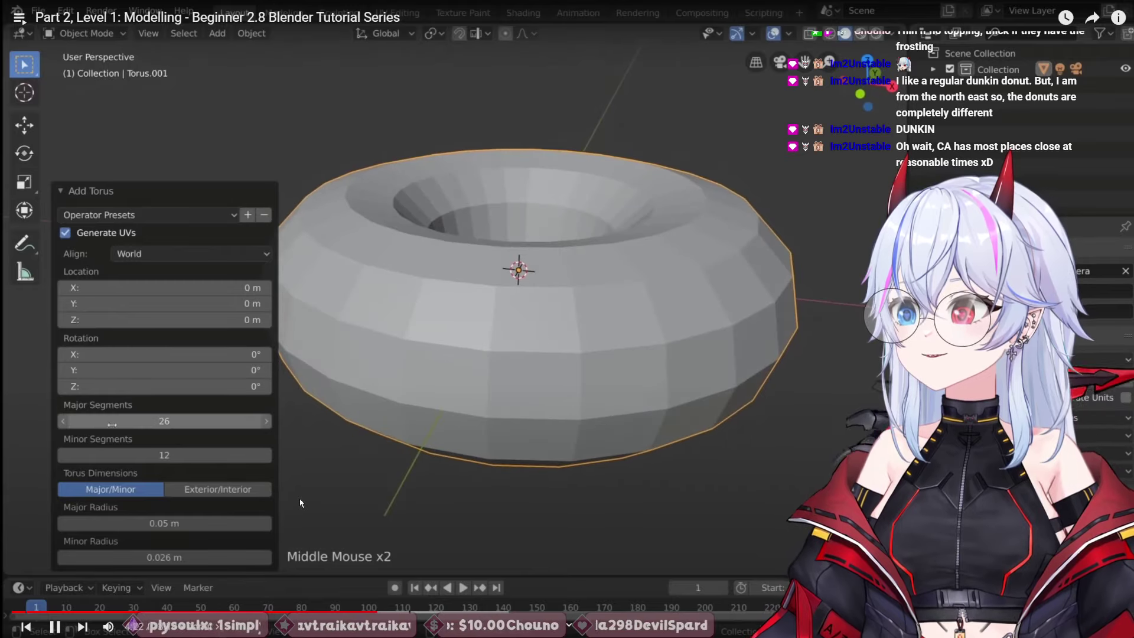
pyautogui.press('Left')
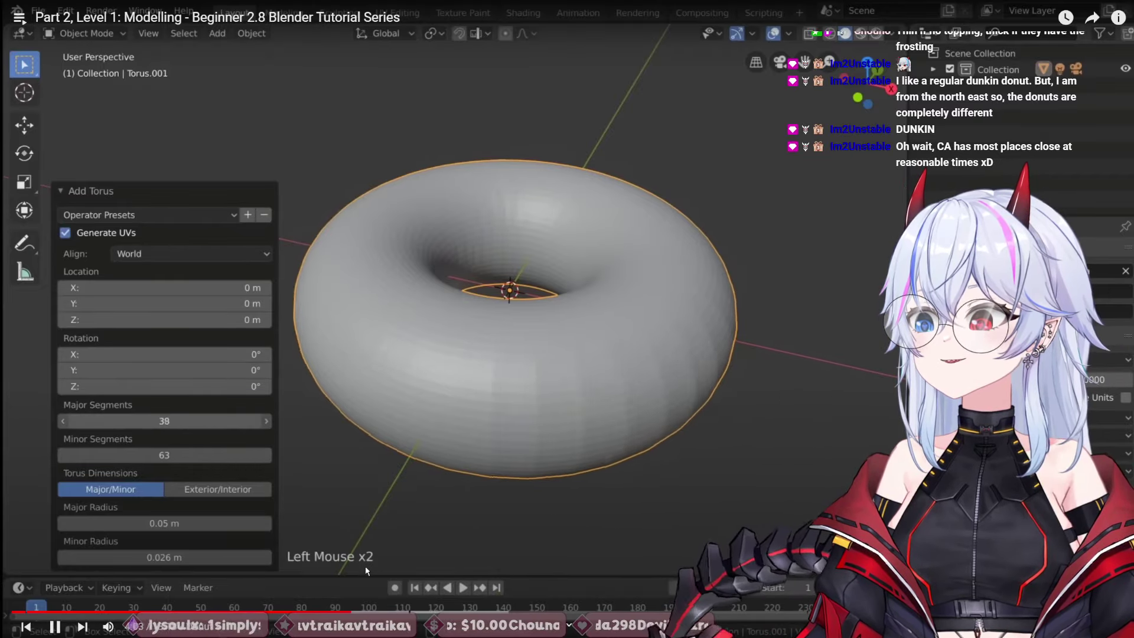
pyautogui.press('space')
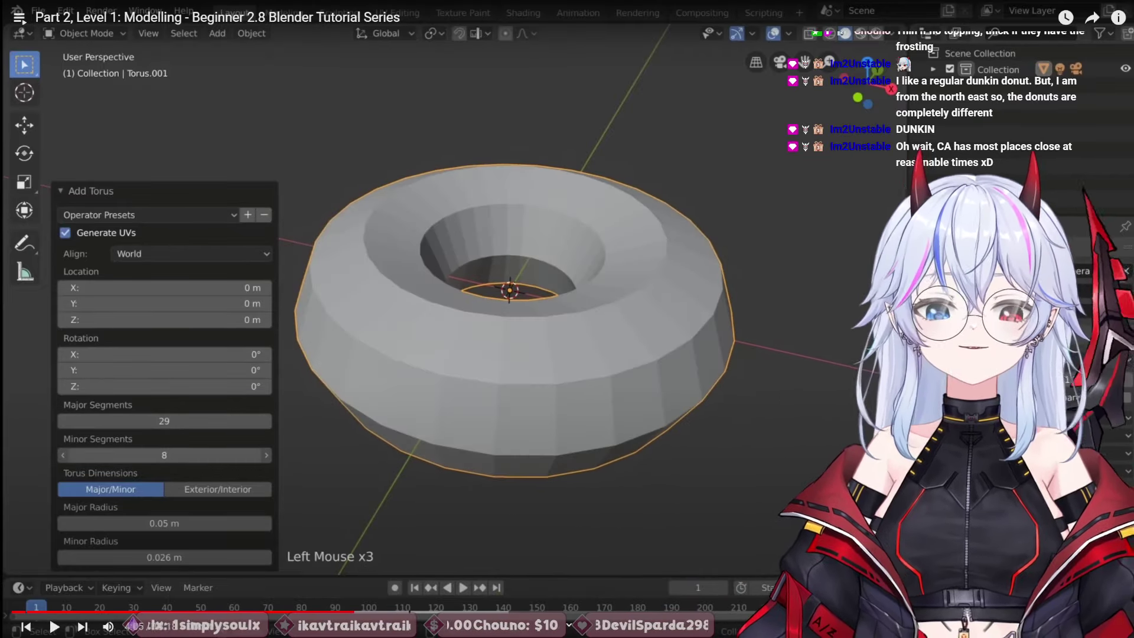
pyautogui.press('Escape')
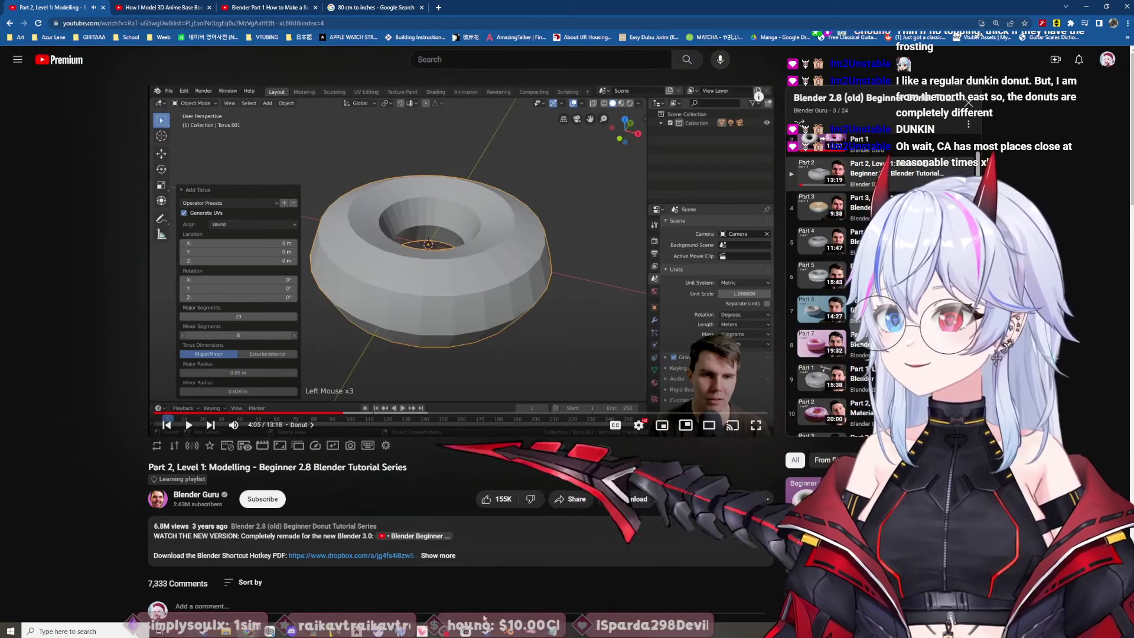
pyautogui.hotkey('alt', 'Tab')
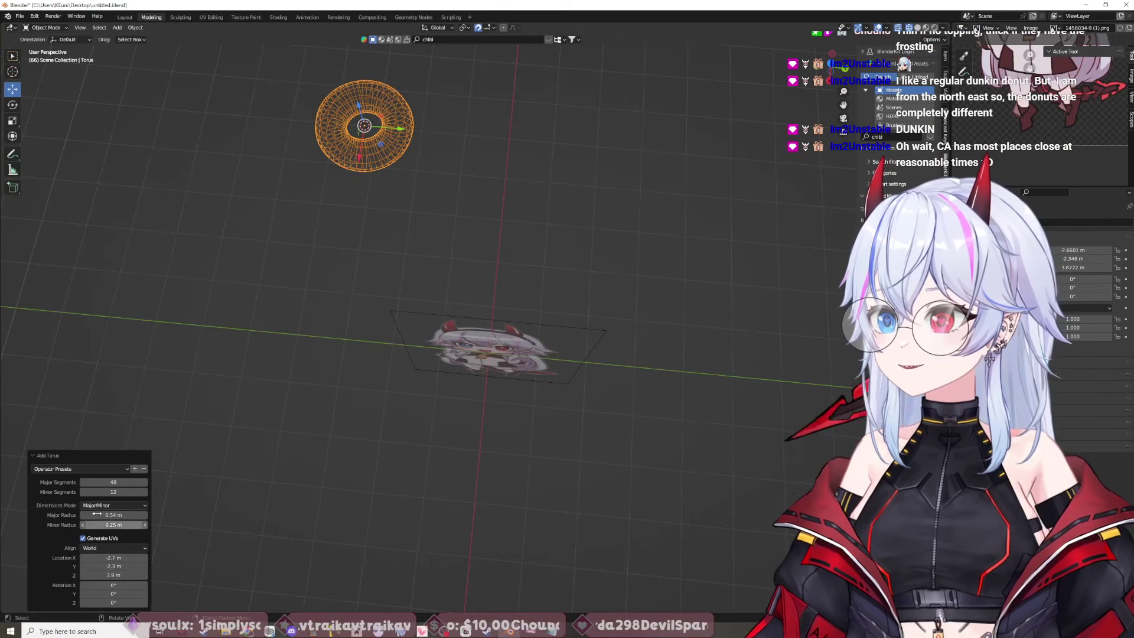
# Step: Adjust the torus's Major Segments value, then delete the torus
pyautogui.doubleClick(83, 482)
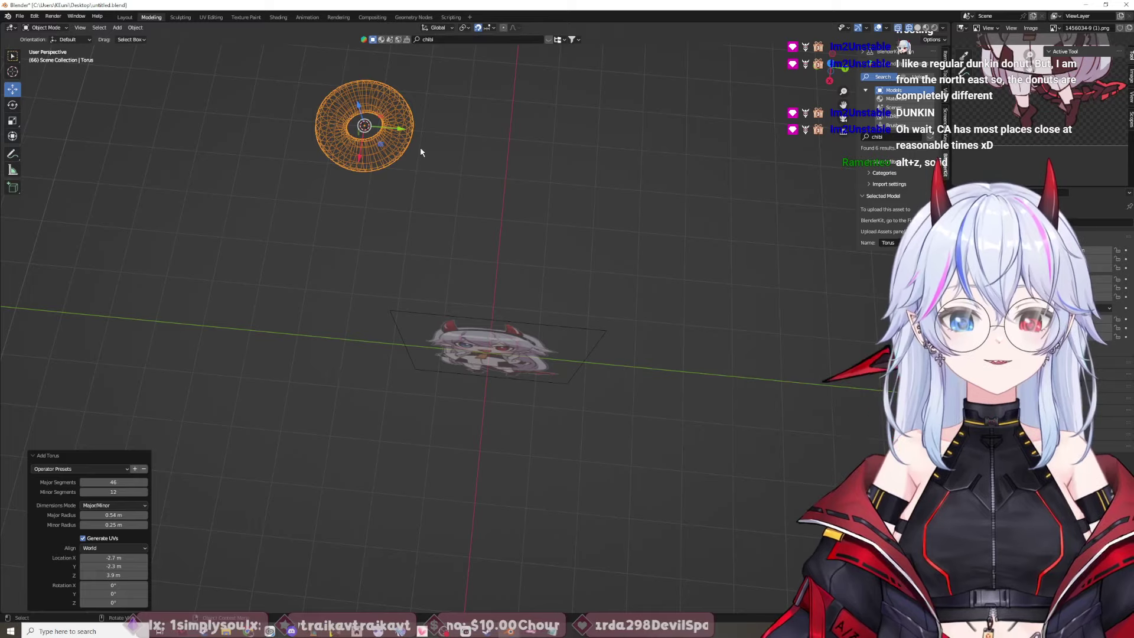
pyautogui.press('Delete')
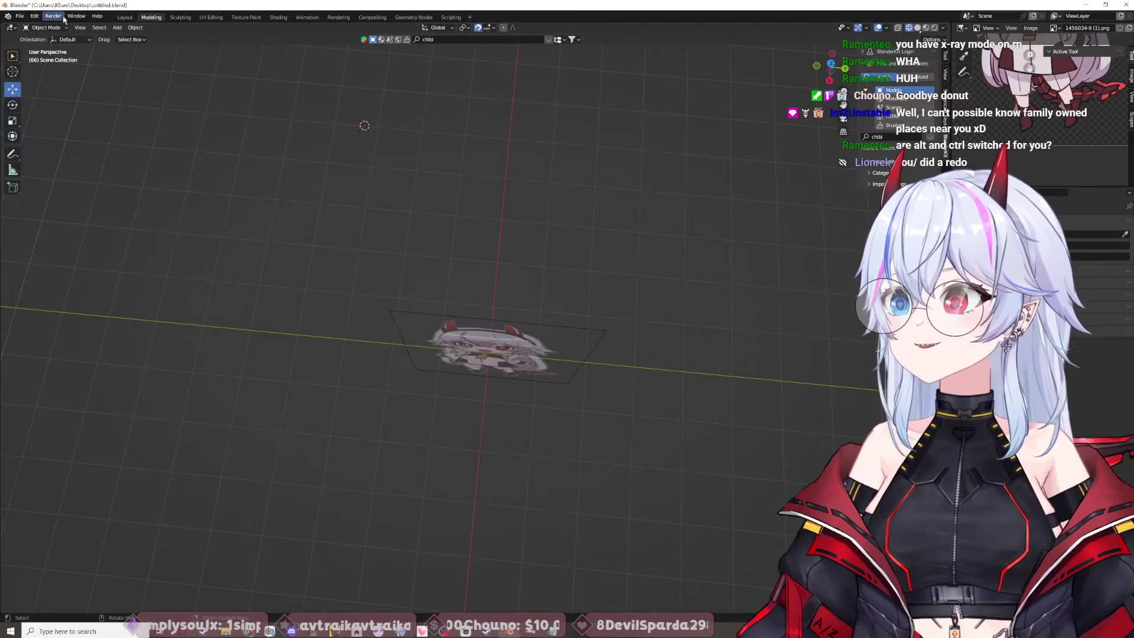
# Step: Add a new torus via Shift+A > Mesh > Torus and try Alt+Z to toggle see-through
pyautogui.hotkey('shift', 'a')
pyautogui.moveTo(335, 355)
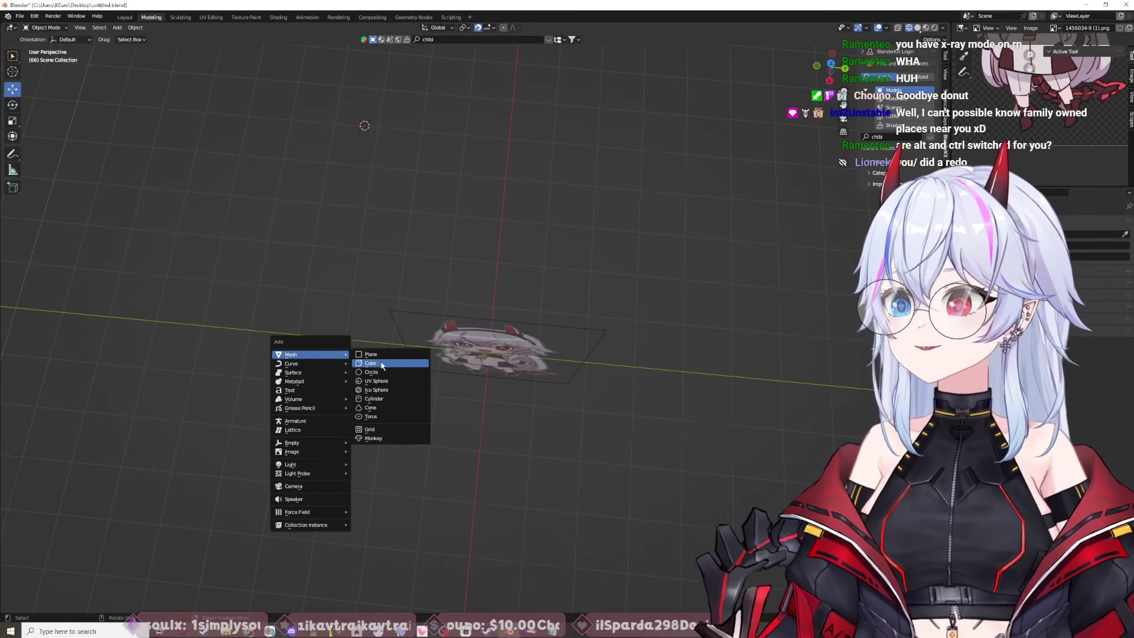
pyautogui.click(372, 417)
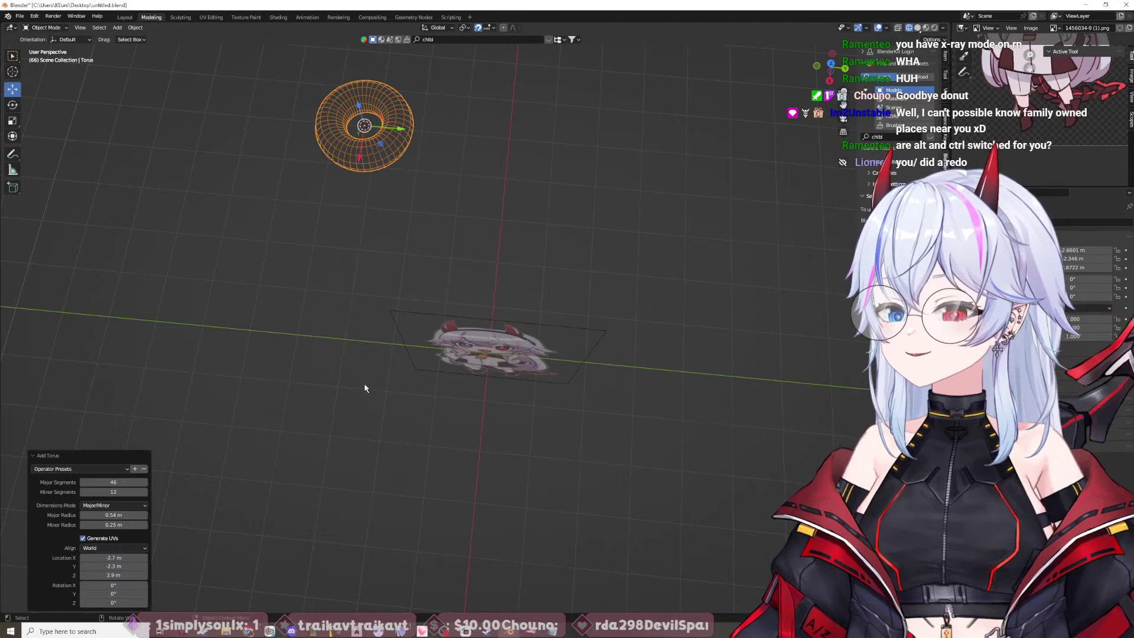
pyautogui.hotkey('alt', 'z')
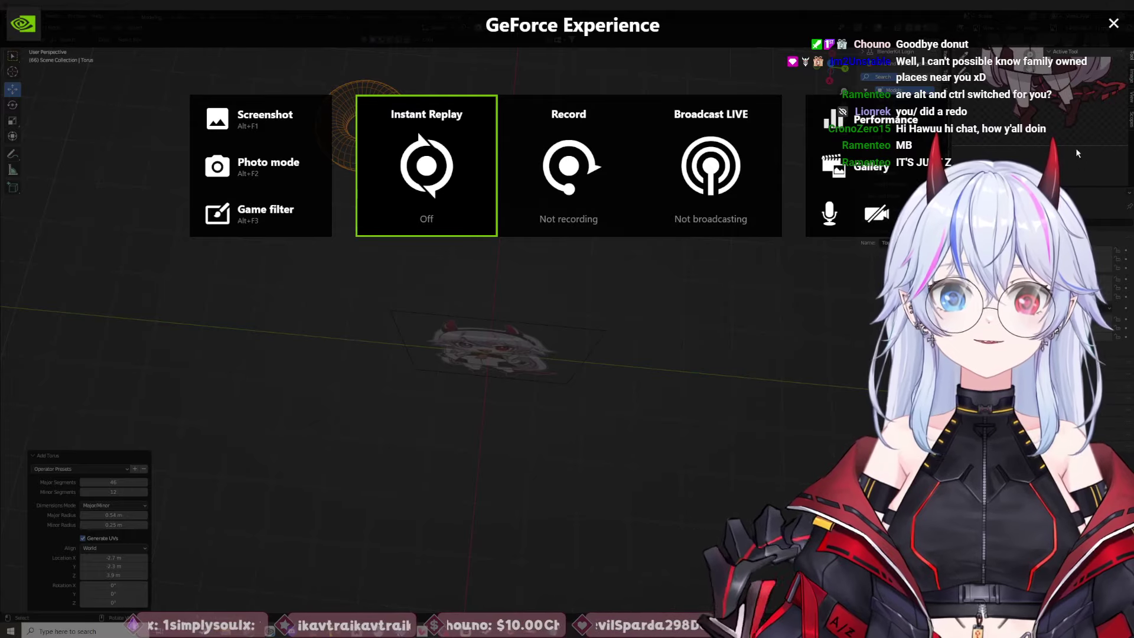
# Step: Dismiss the GeForce overlay, set Solid shading, and note 'Z = Change see through' in Notepad
pyautogui.click(1111, 26)
pyautogui.press('z')
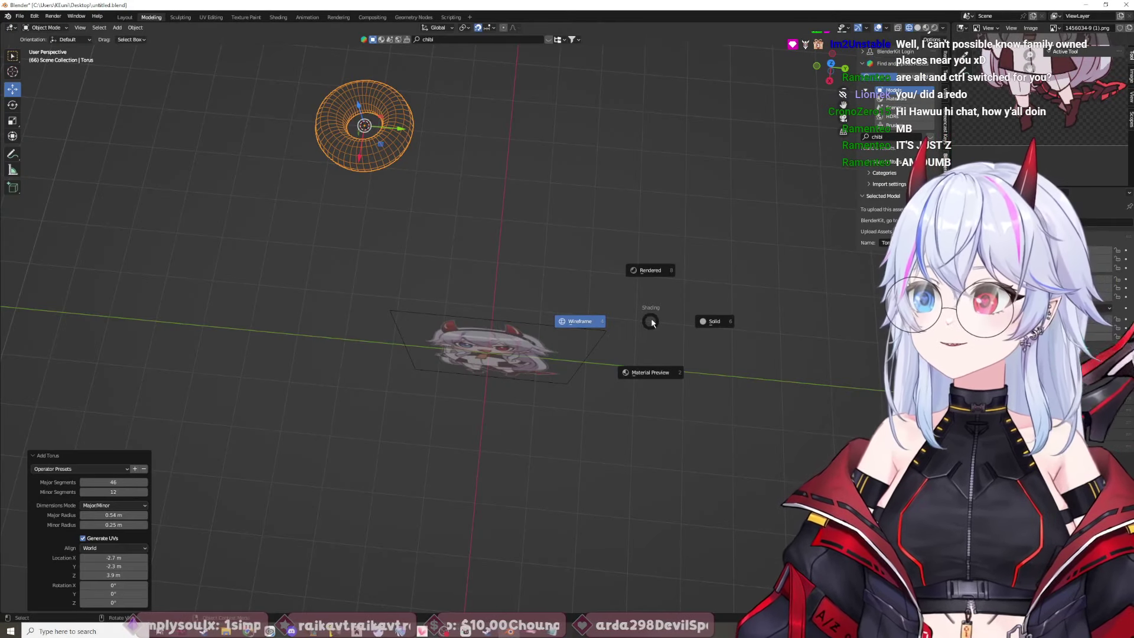
pyautogui.click(704, 322)
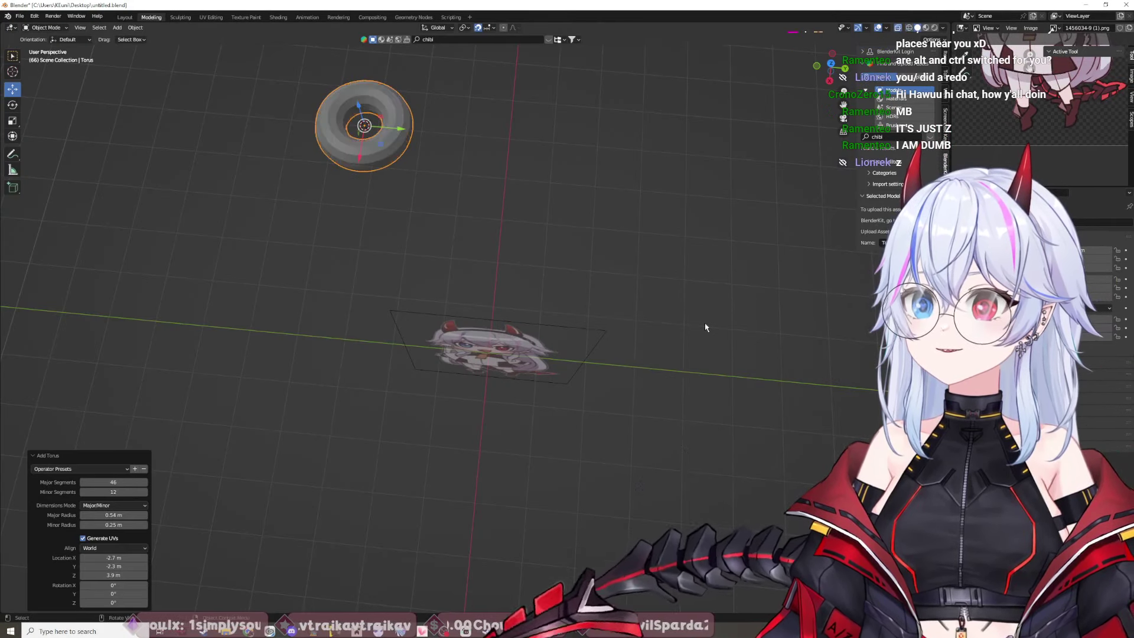
pyautogui.hotkey('alt', 'Tab')
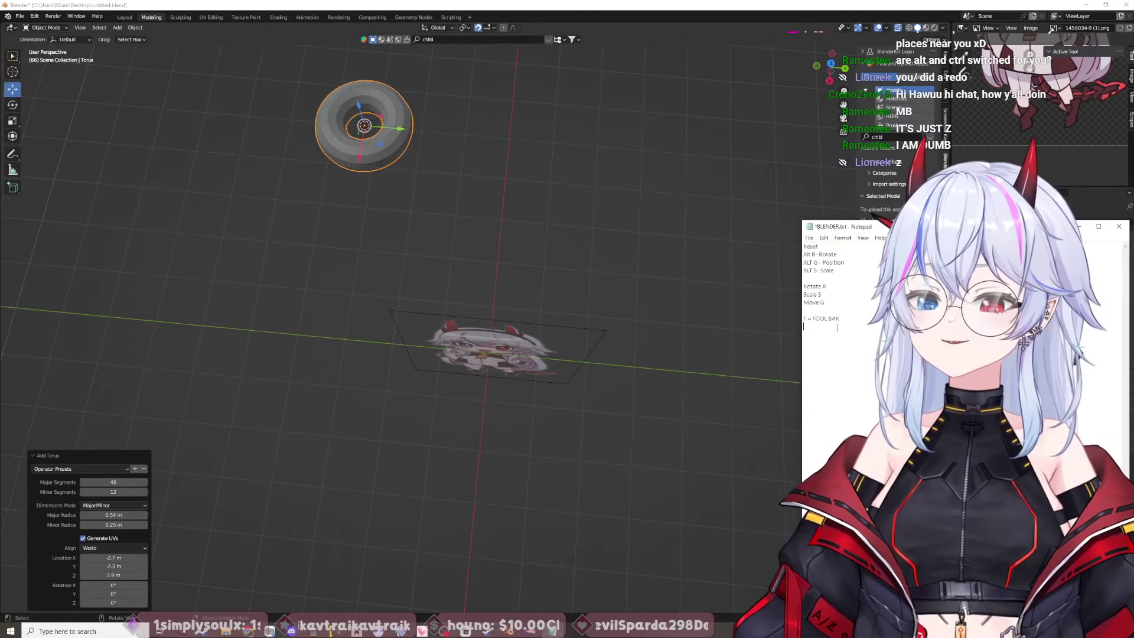
pyautogui.write('Z = Change')
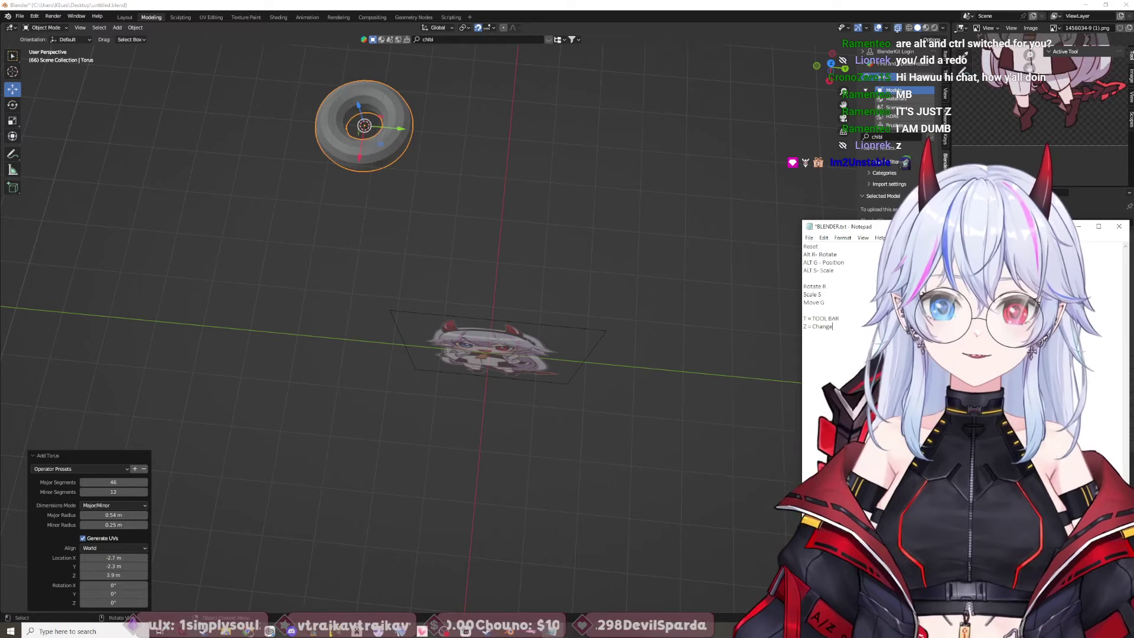
pyautogui.write(' see through / solid')
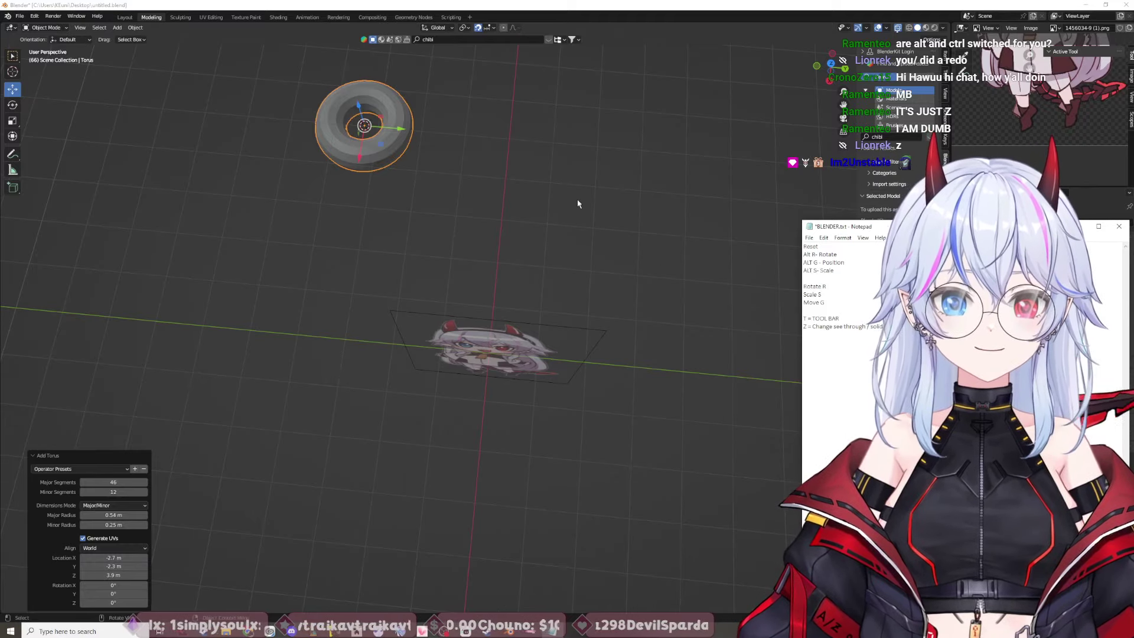
# Step: Orbit around the torus and move it down-left to sit beside the character reference image
pyautogui.middleClick(576, 199)
pyautogui.moveTo(539, 245); pyautogui.dragTo(608, 258, button='middle')
pyautogui.scroll(3, 579, 317)
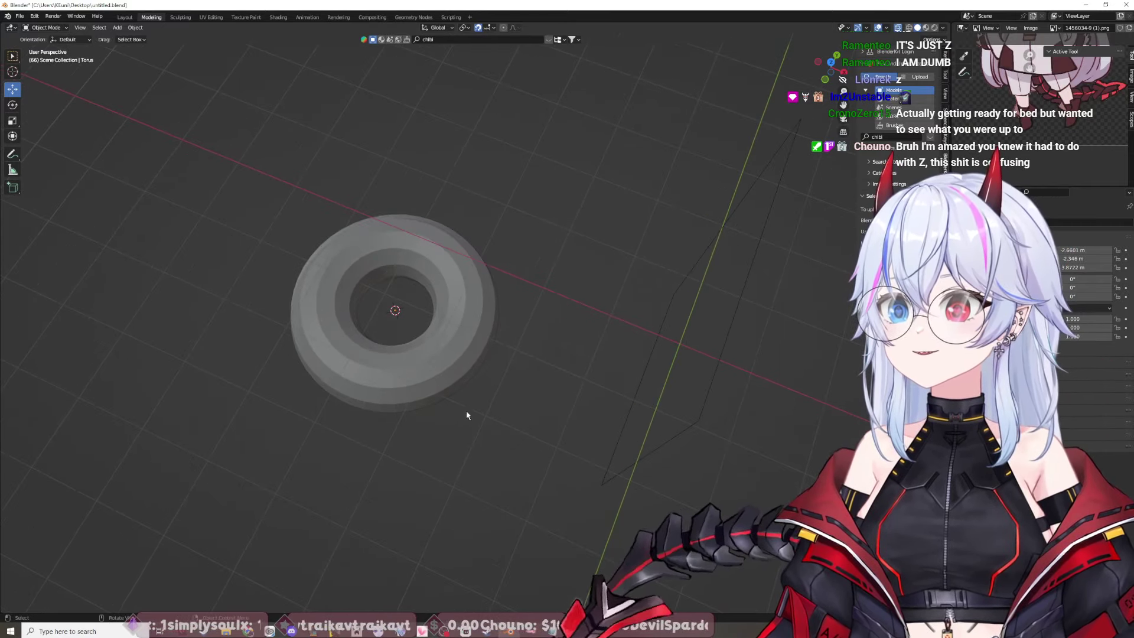
pyautogui.moveTo(466, 415); pyautogui.dragTo(438, 425, button='middle')
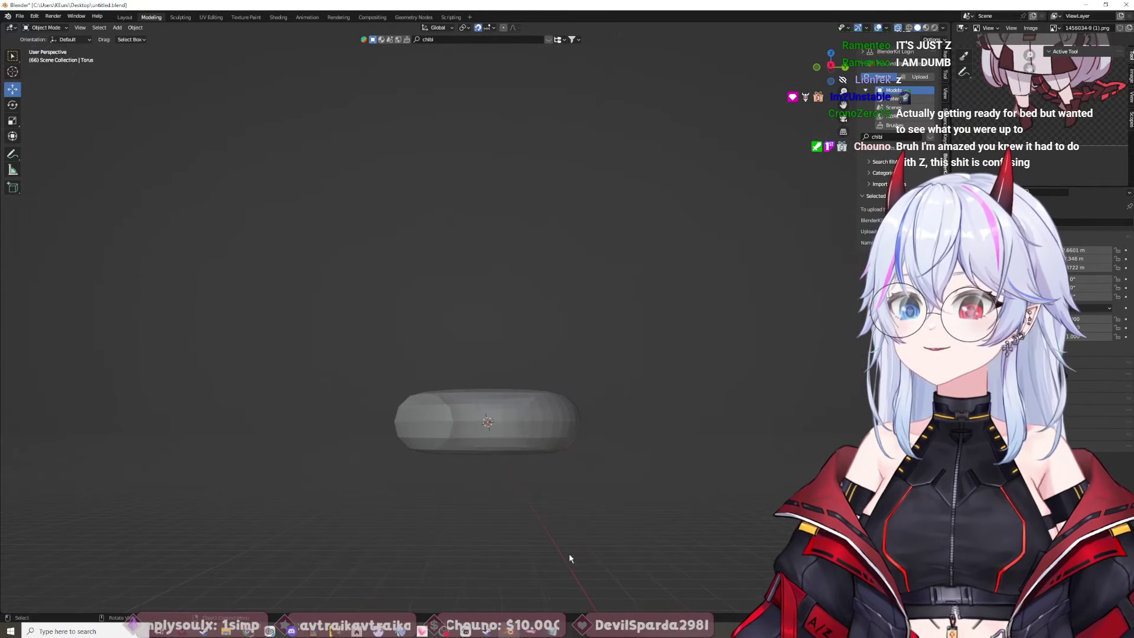
pyautogui.scroll(-4, 569, 558)
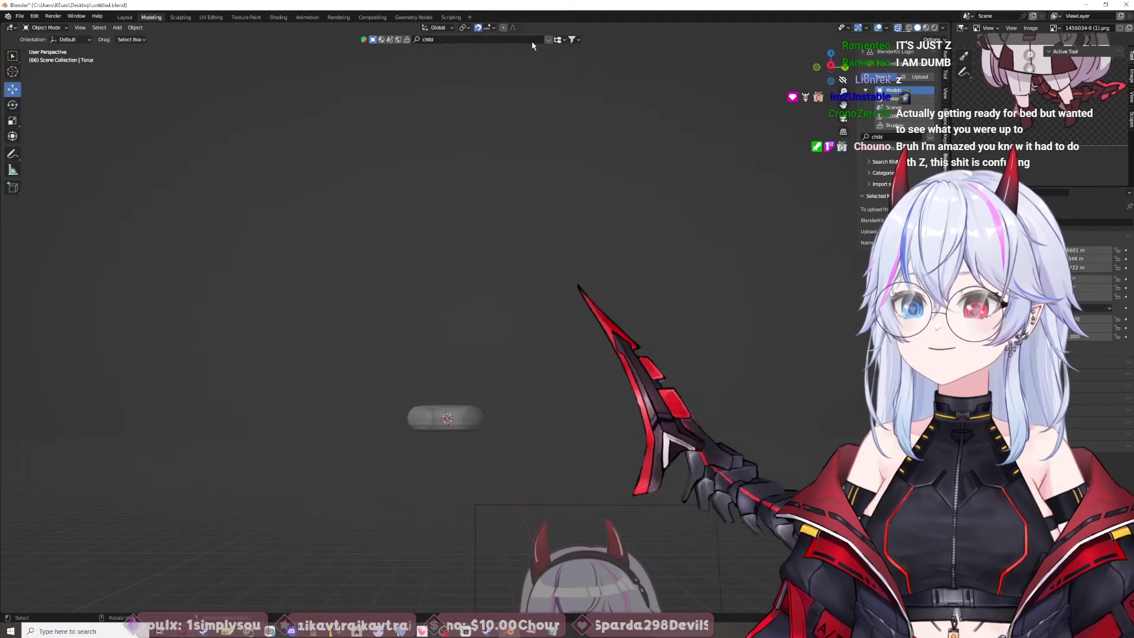
pyautogui.moveTo(688, 318); pyautogui.dragTo(597, 378, button='middle')
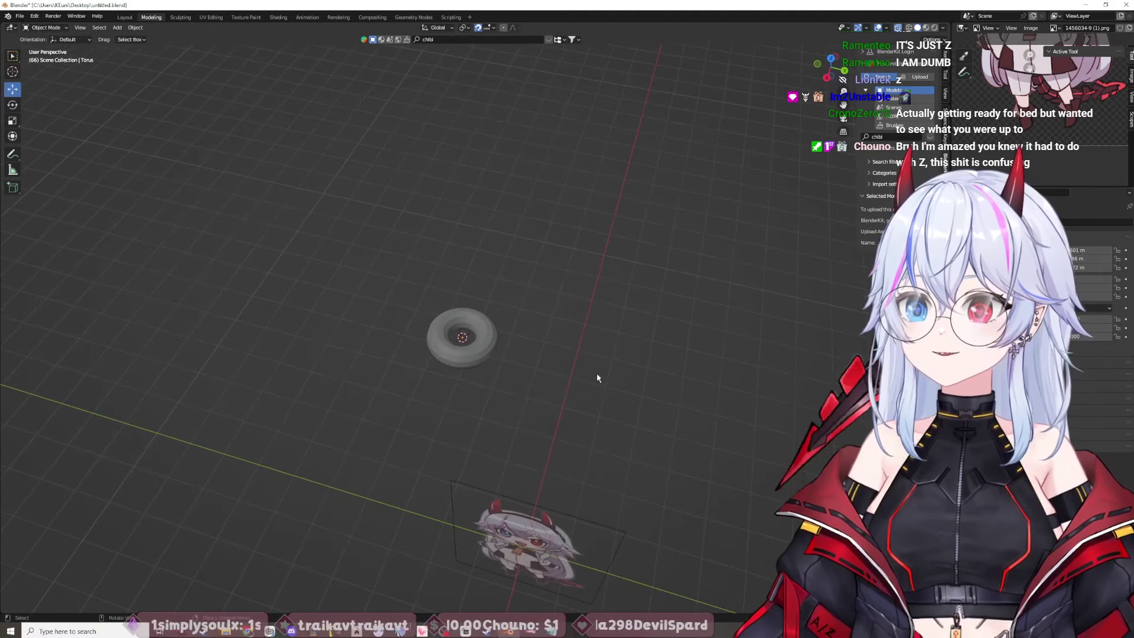
pyautogui.click(470, 356)
pyautogui.moveTo(466, 358); pyautogui.dragTo(412, 580)
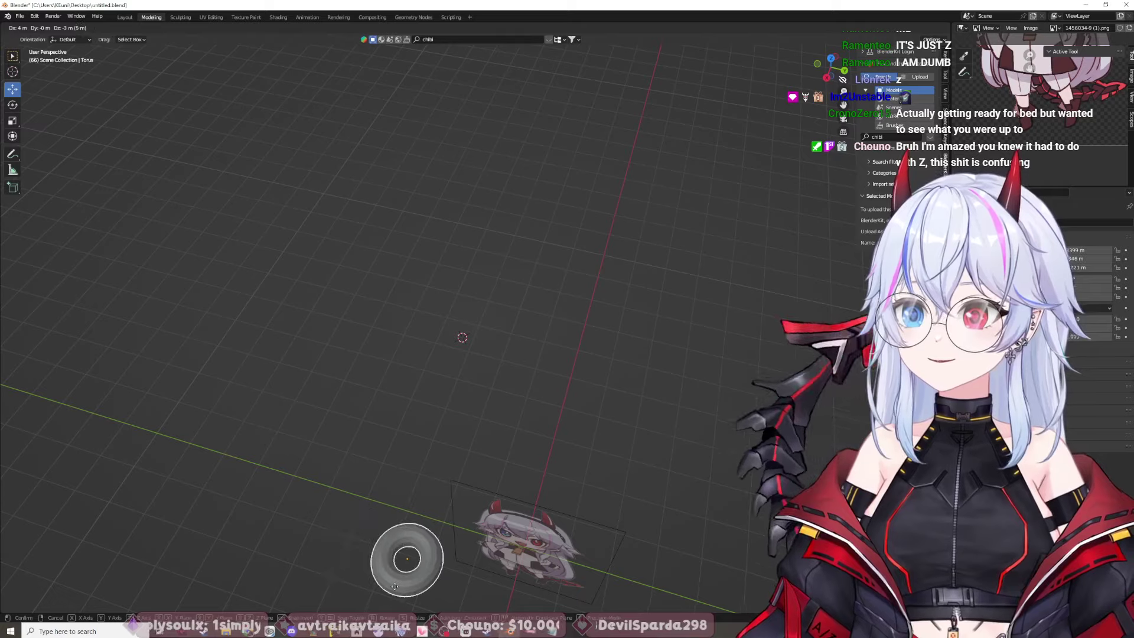
pyautogui.moveTo(583, 561); pyautogui.dragTo(599, 437, button='middle')
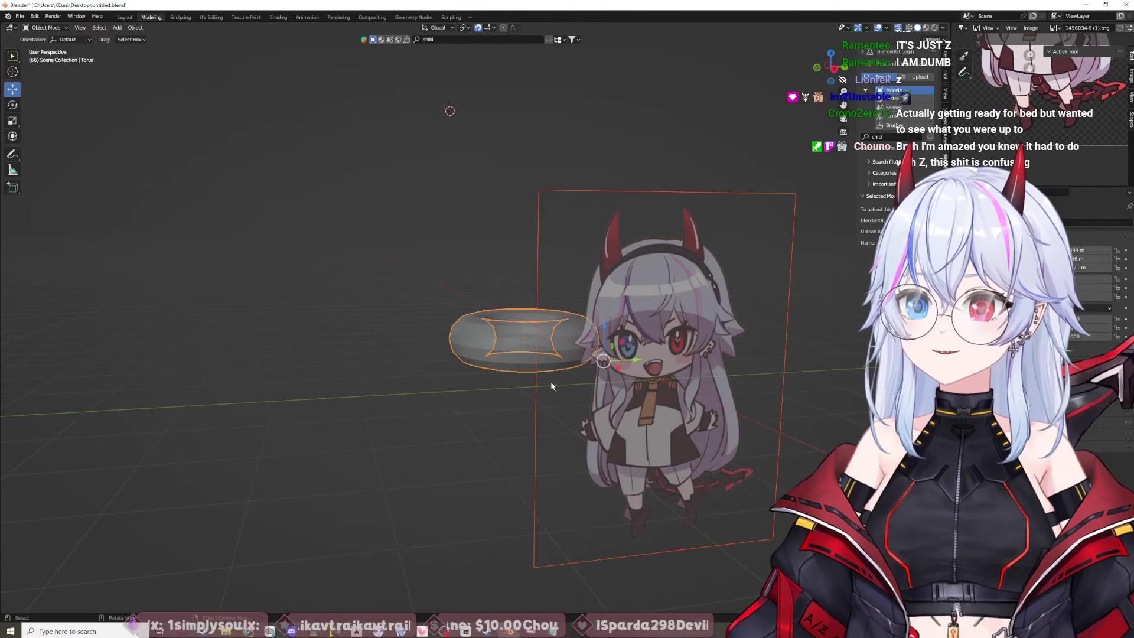
pyautogui.click(546, 365)
pyautogui.moveTo(549, 372); pyautogui.dragTo(581, 415, button='middle')
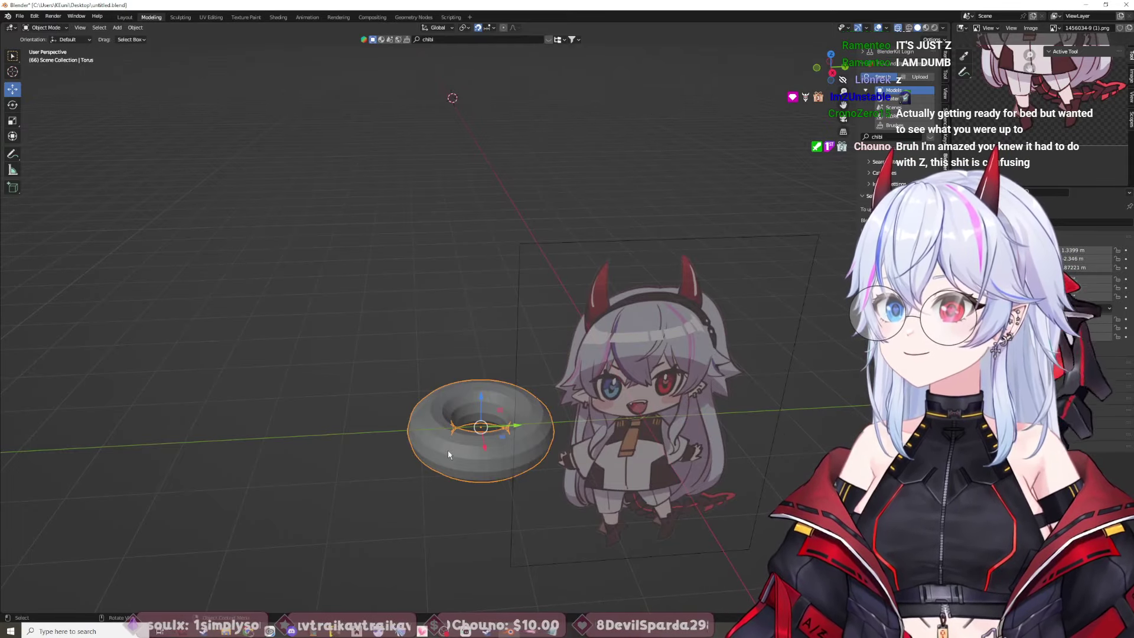
# Step: Delete the existing torus
pyautogui.rightClick(469, 434)
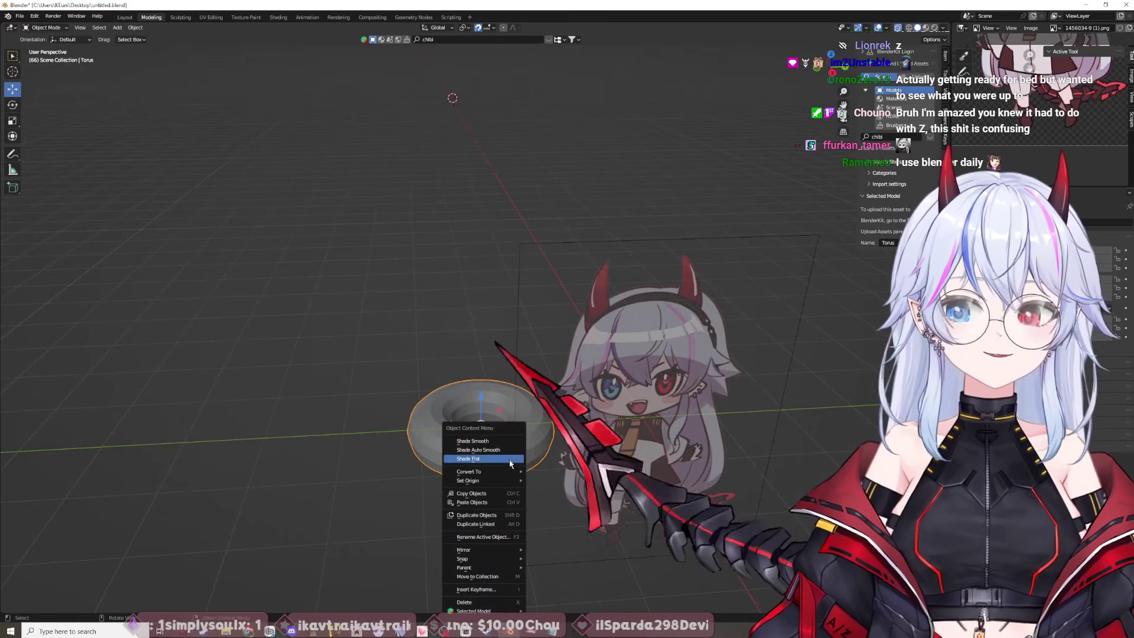
pyautogui.press('Escape')
pyautogui.press('Delete')
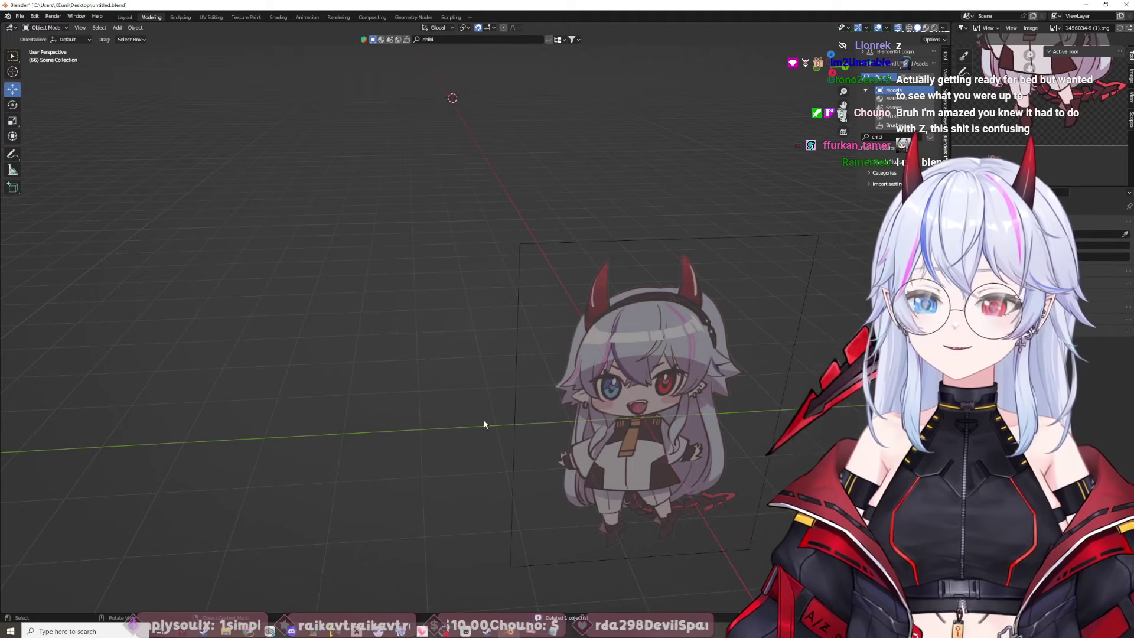
# Step: Add a fresh torus, edit its major segment count, and orbit to view it
pyautogui.hotkey('shift', 'a')
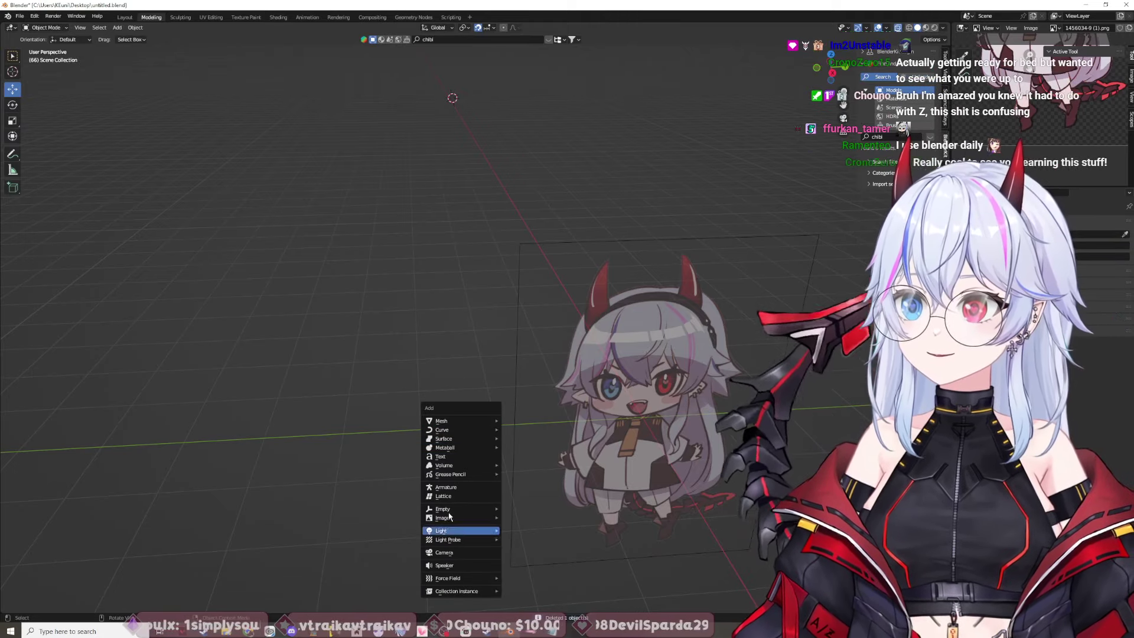
pyautogui.moveTo(459, 422)
pyautogui.click(521, 483)
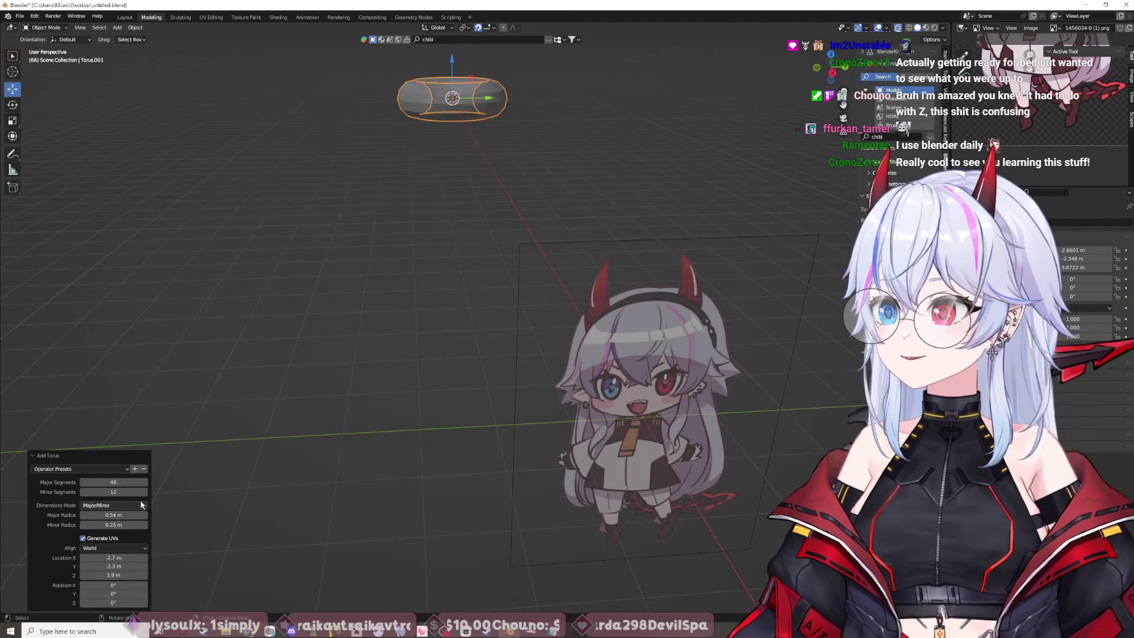
pyautogui.click(115, 482)
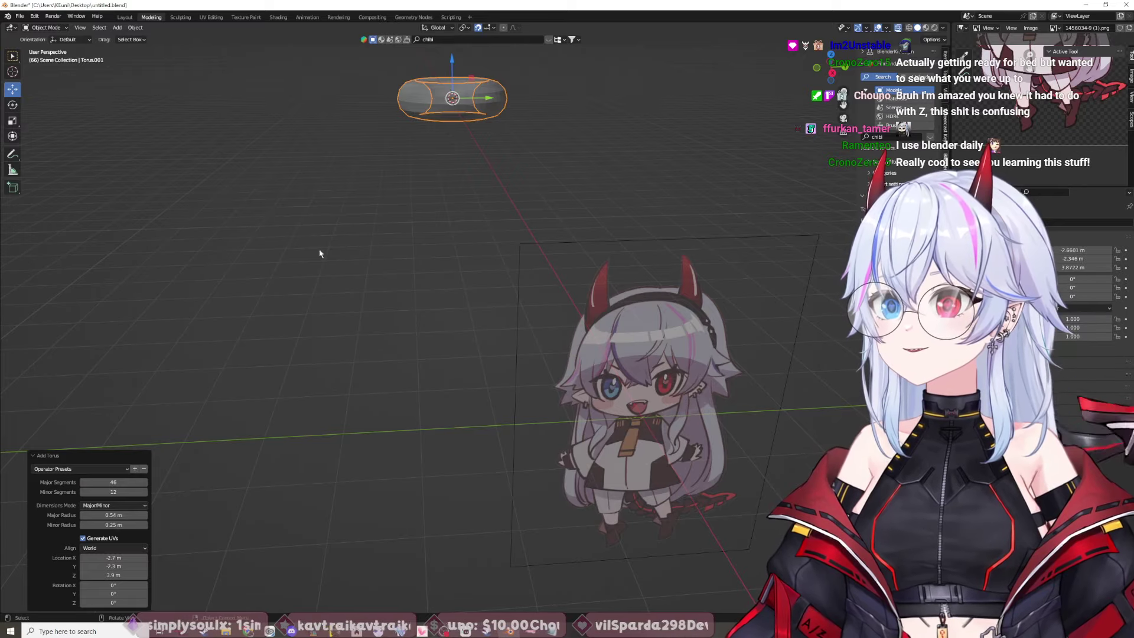
pyautogui.moveTo(451, 147); pyautogui.dragTo(429, 572, button='middle')
pyautogui.moveTo(533, 561); pyautogui.dragTo(587, 455, button='middle')
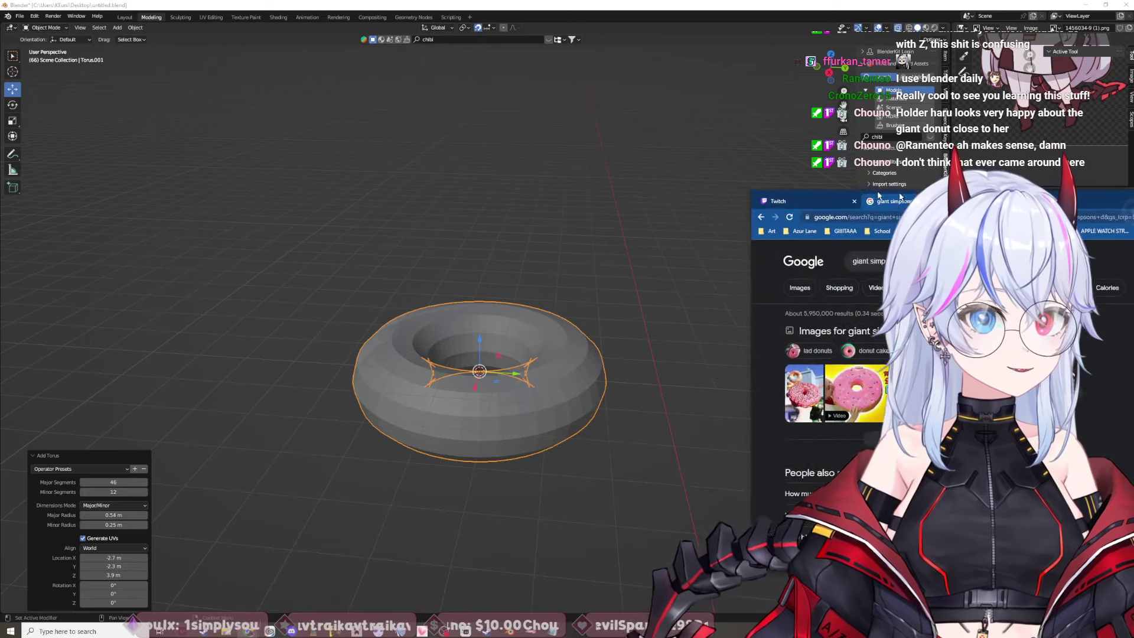
# Step: Browse the giant Simpsons donut image results, then close that tab and minimize Chrome
pyautogui.moveTo(878, 196); pyautogui.dragTo(570, 165)
pyautogui.scroll(-3, 608, 384)
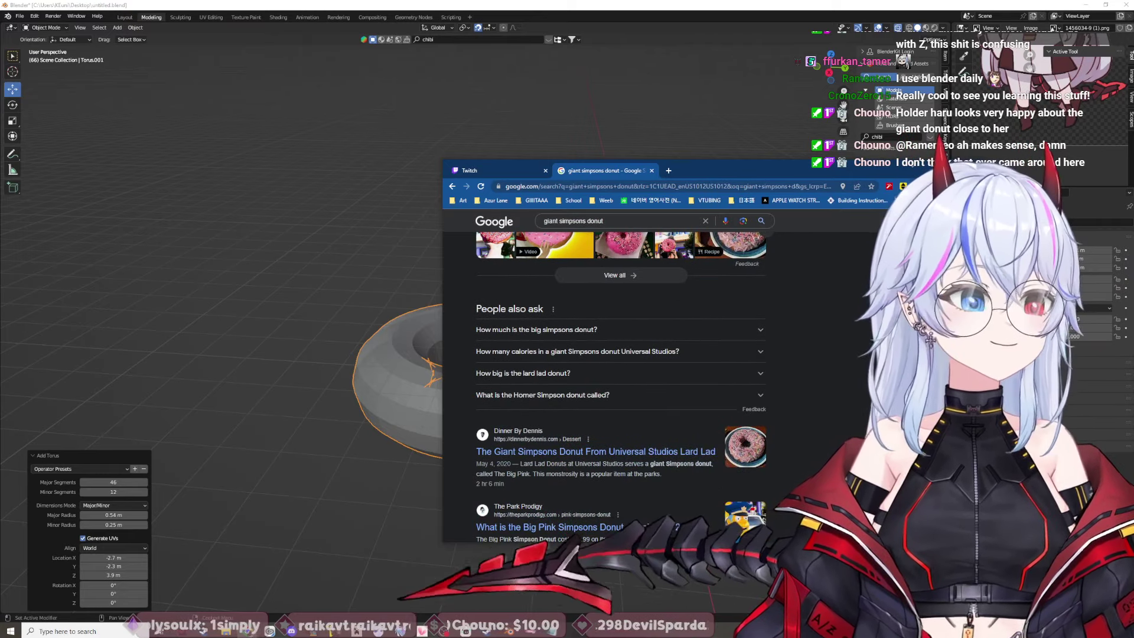
pyautogui.scroll(-3, 828, 414)
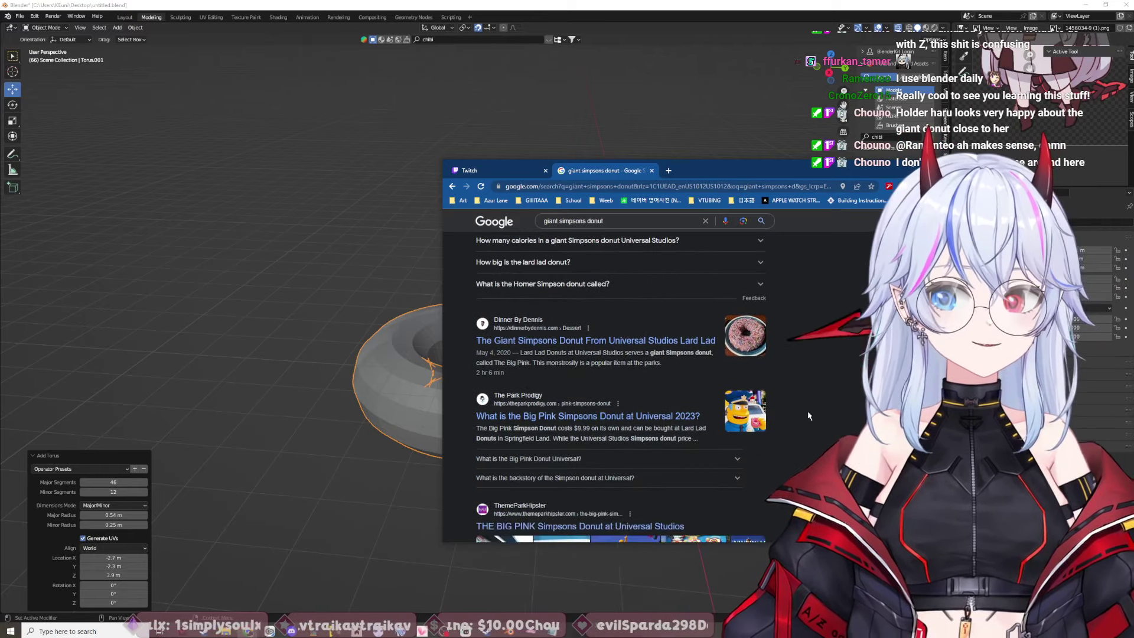
pyautogui.scroll(1, 808, 415)
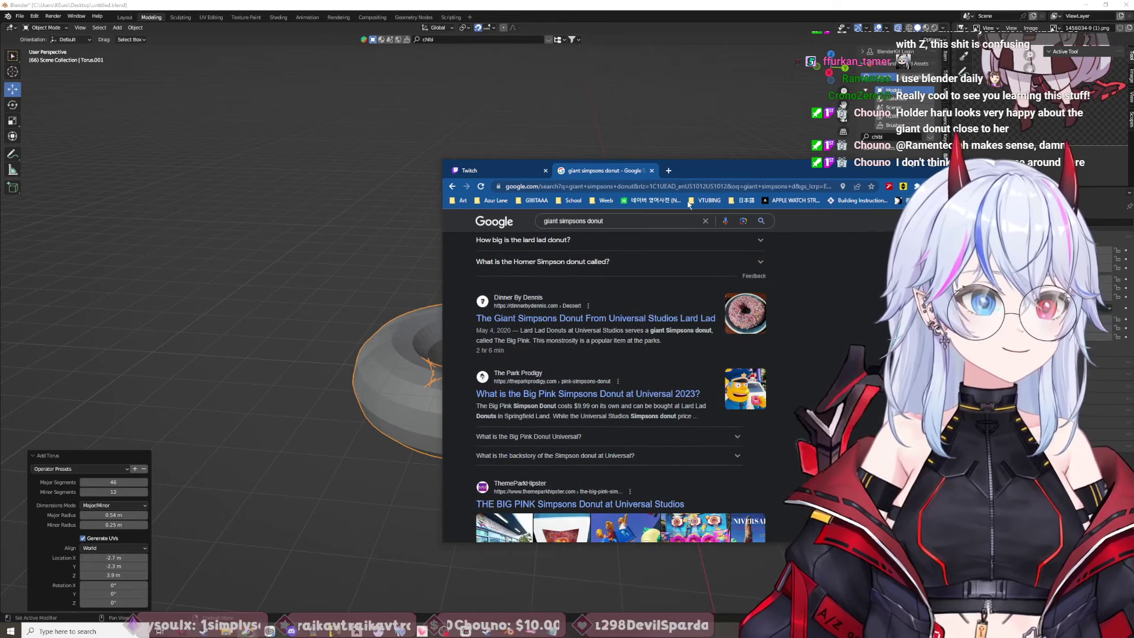
pyautogui.click(652, 170)
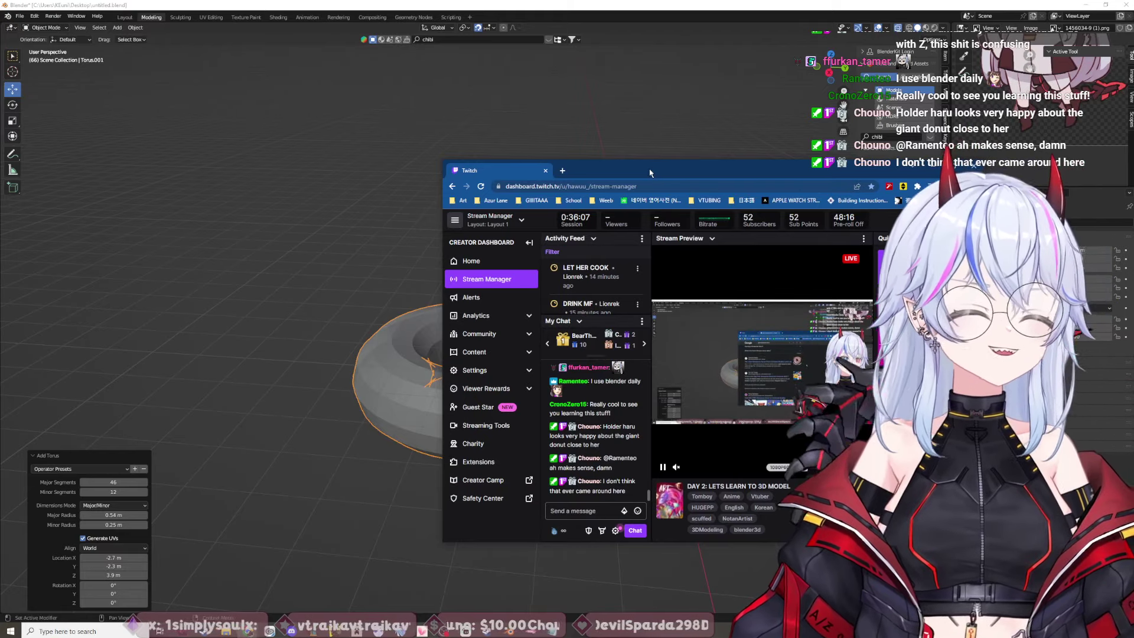
pyautogui.click(922, 170)
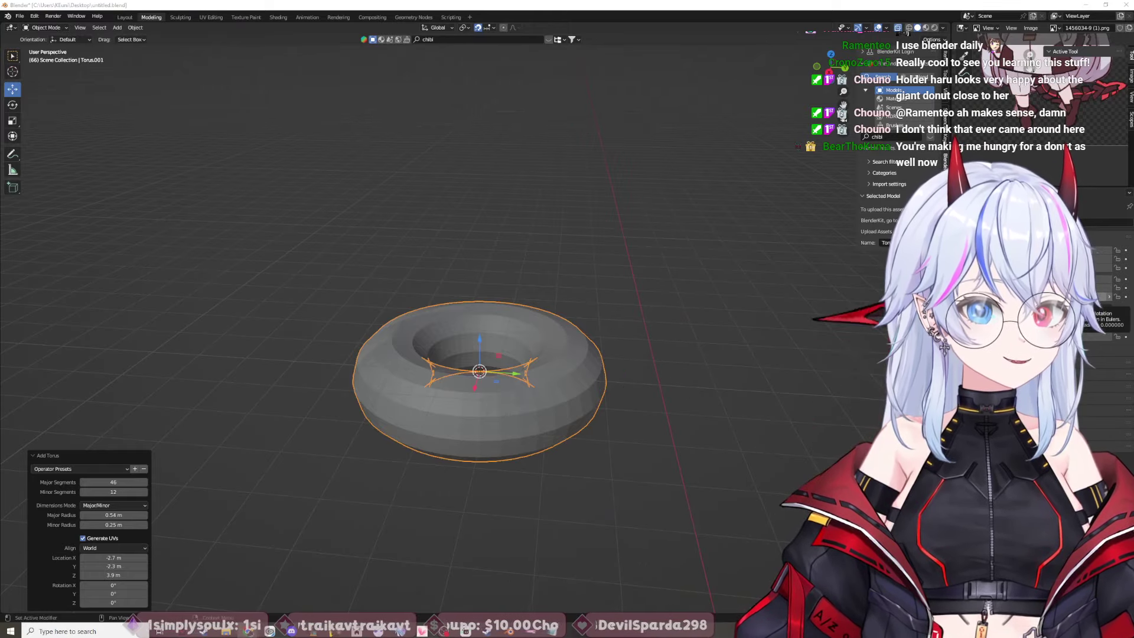
# Step: Play the YouTube donut tutorial from 4:05, pause it, and return to Blender
pyautogui.hotkey('alt', 'Tab')
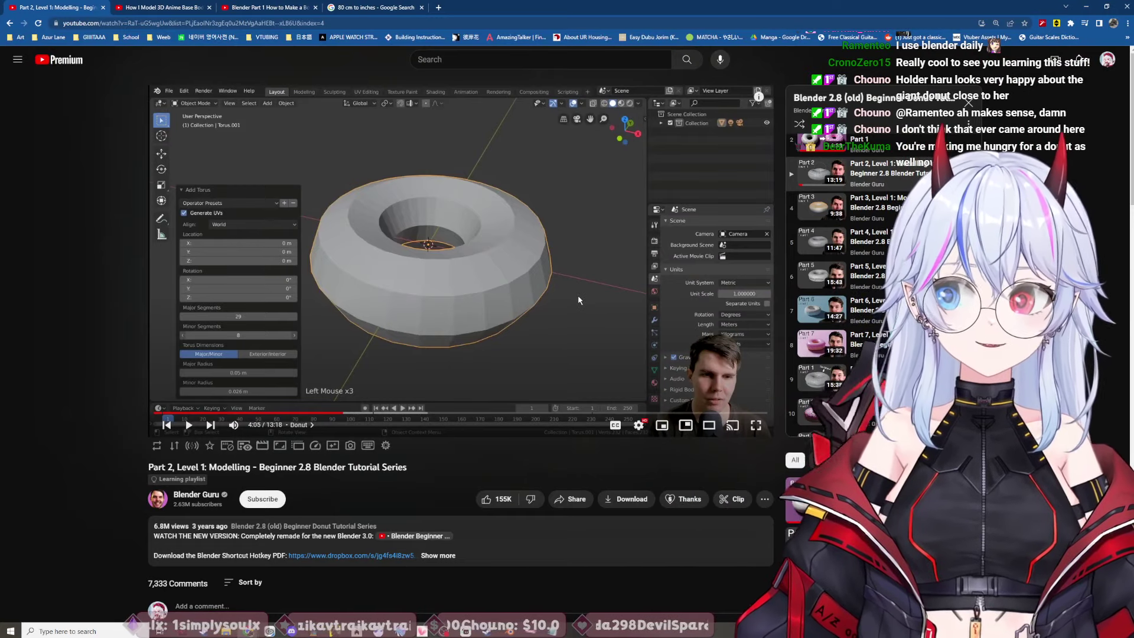
pyautogui.click(578, 300)
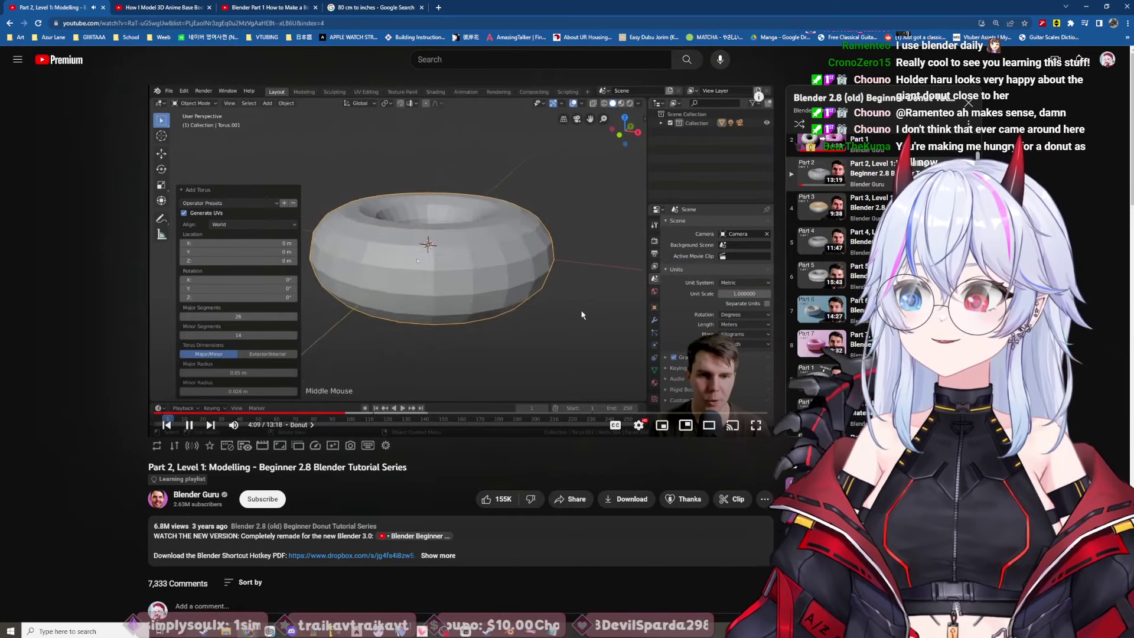
pyautogui.hotkey('alt', 'space')
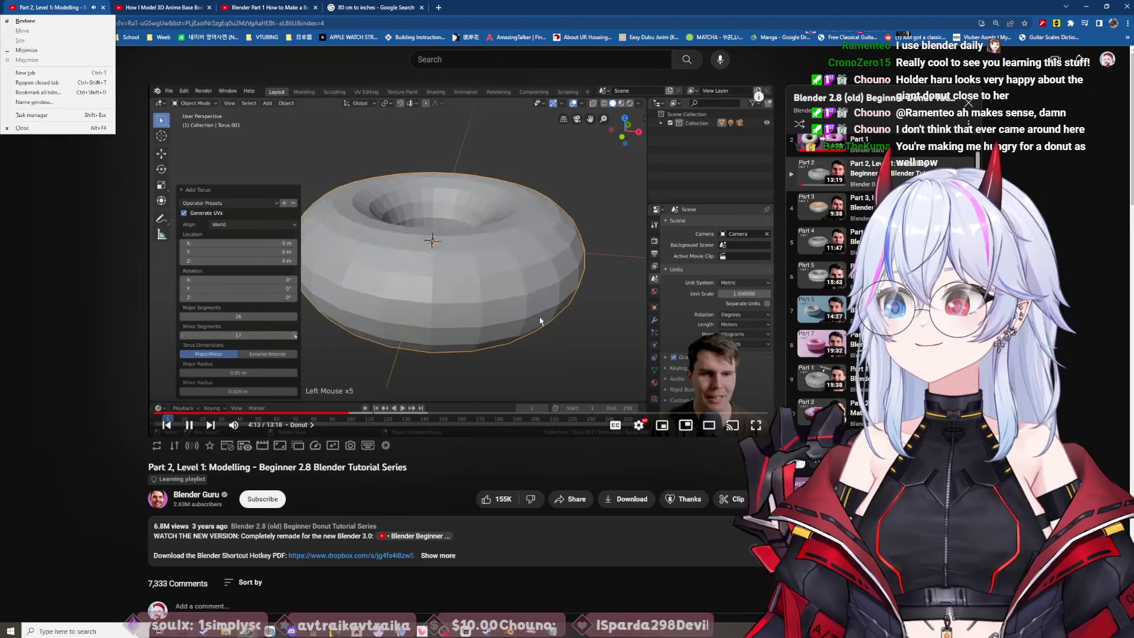
pyautogui.click(540, 321)
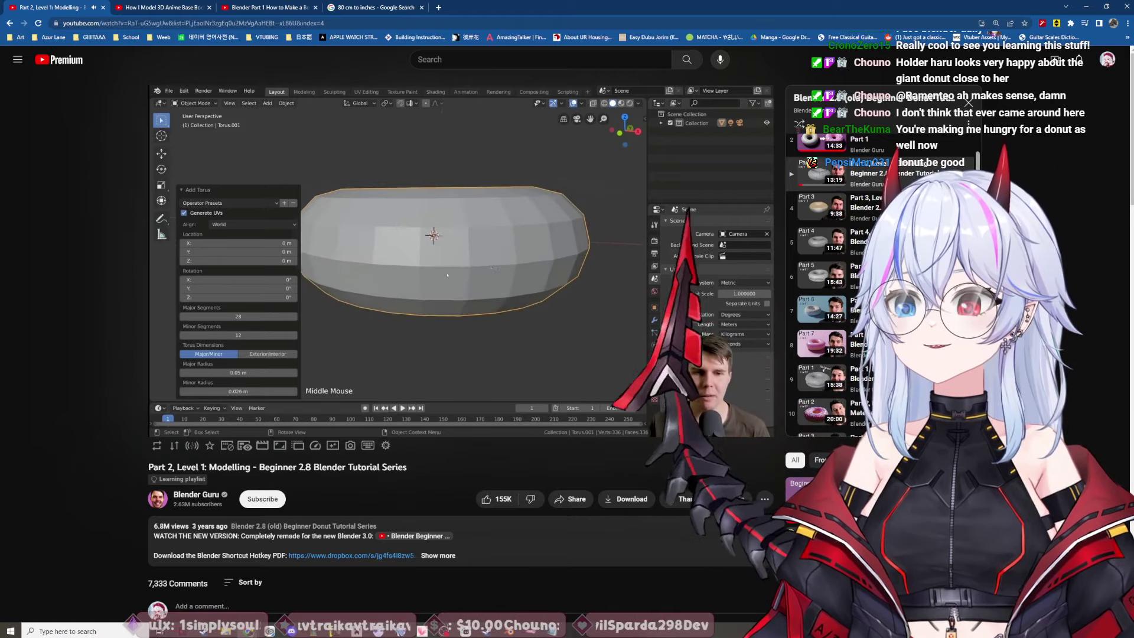
pyautogui.click(537, 316)
pyautogui.hotkey('alt', 'Tab')
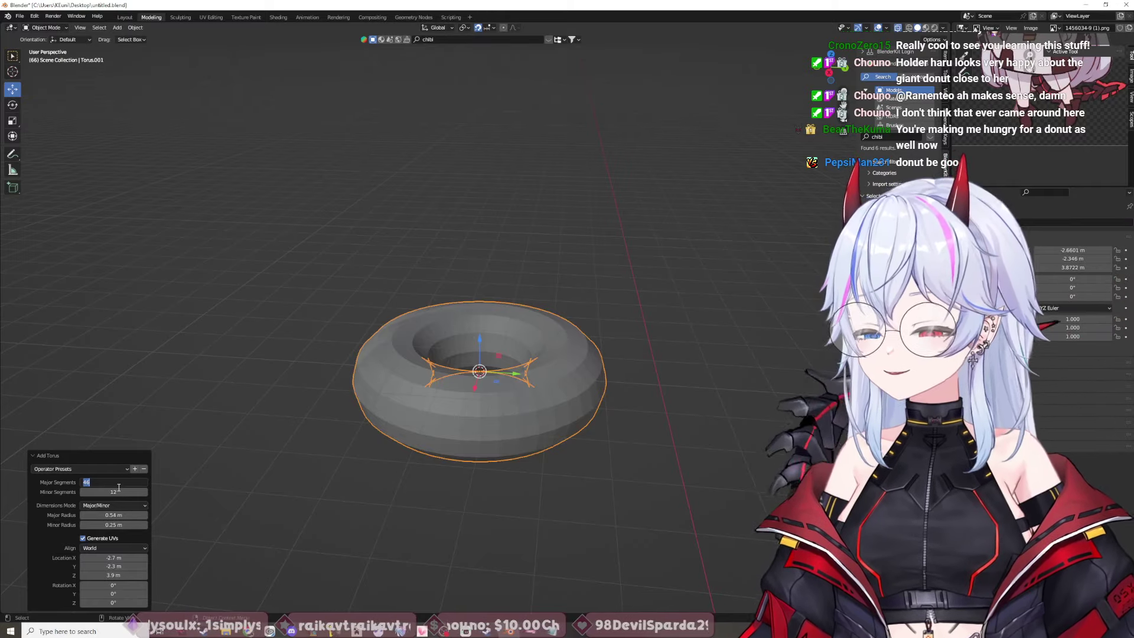
# Step: Set the torus to 28 major segments and 15 minor segments
pyautogui.write('28')
pyautogui.click(121, 492)
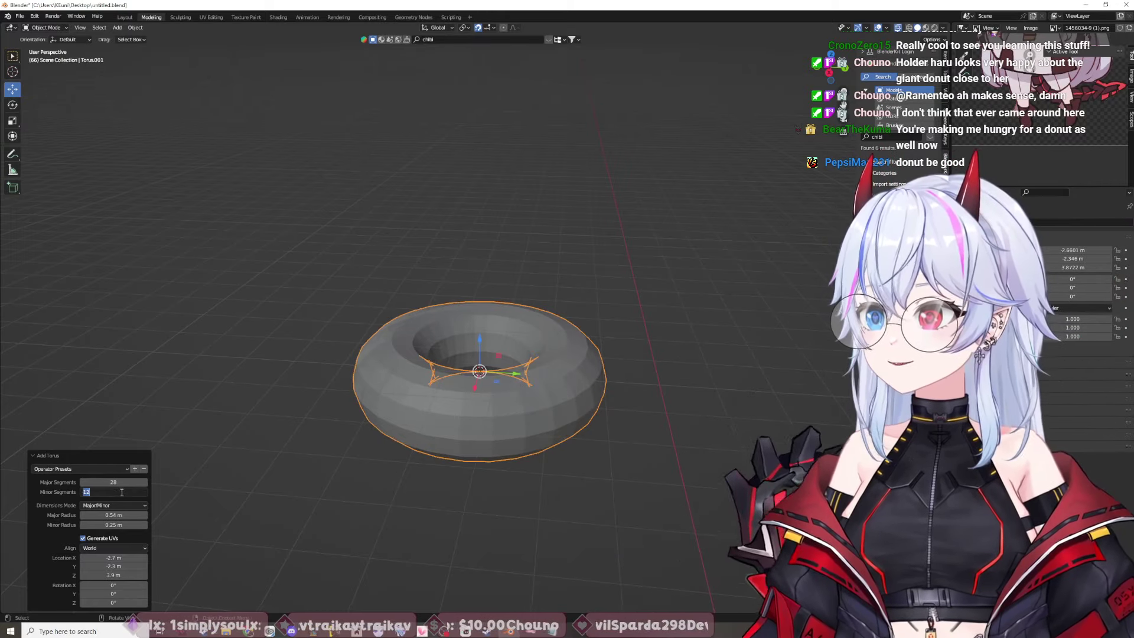
pyautogui.write('15')
pyautogui.press('Return')
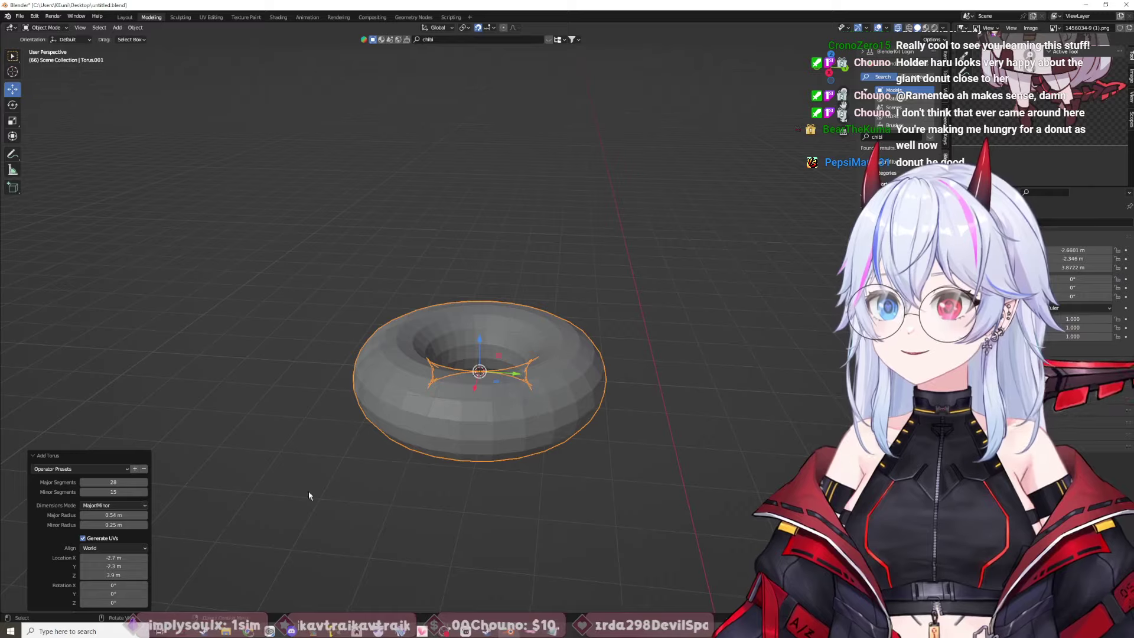
# Step: Inspect the torus close up in wireframe then solid shading, and bring YouTube forward
pyautogui.moveTo(308, 495); pyautogui.dragTo(598, 534, button='middle')
pyautogui.scroll(3, 512, 489)
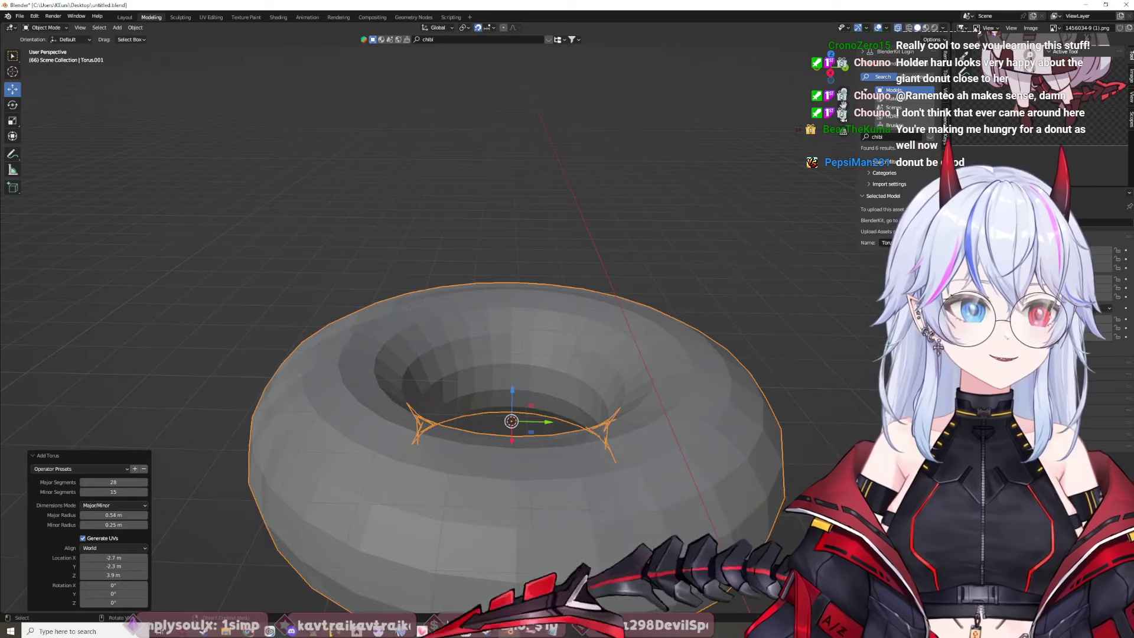
pyautogui.hotkey('shift', 'z')
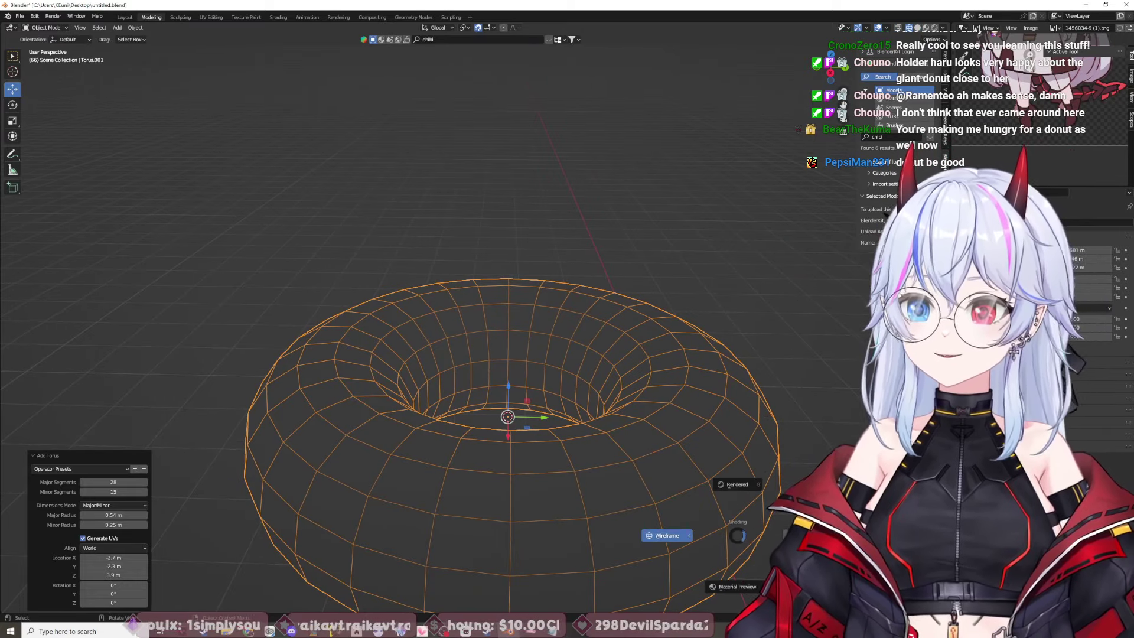
pyautogui.hotkey('shift', 'z')
pyautogui.moveTo(758, 535); pyautogui.dragTo(771, 423, button='middle')
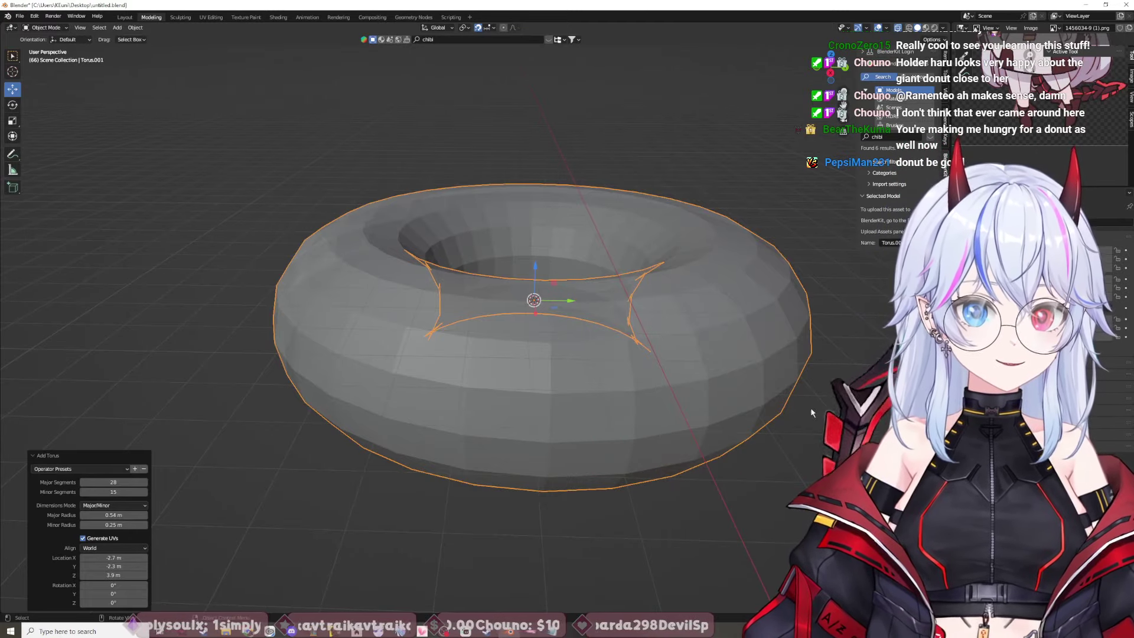
pyautogui.click(277, 597)
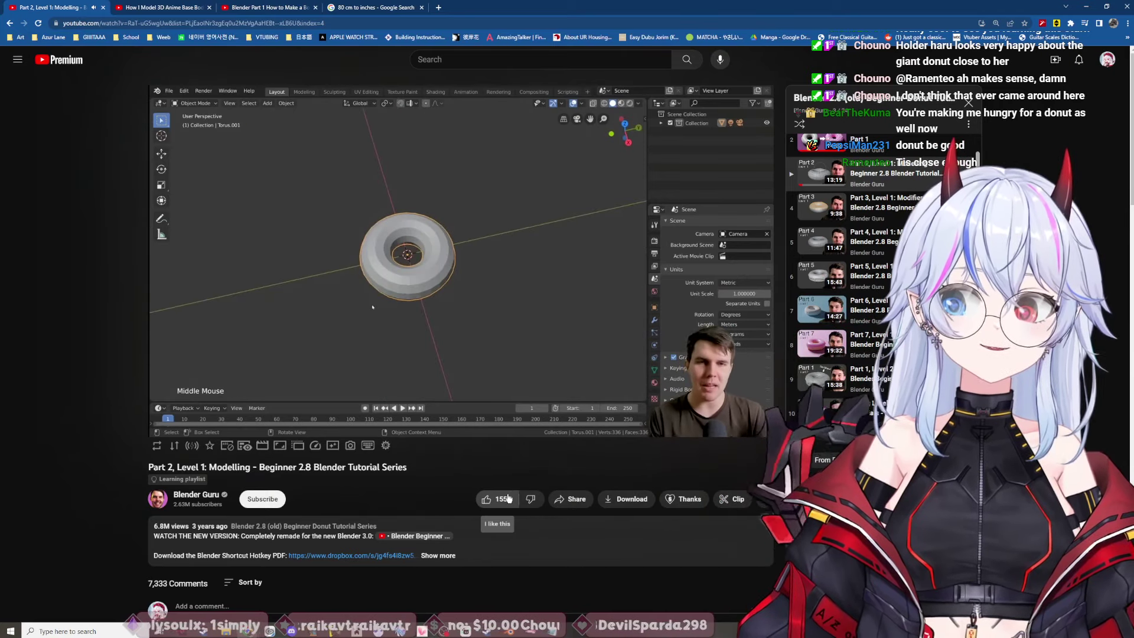
# Step: Pause the donut tutorial at 5:23 on its shape-modelling section
pyautogui.moveTo(322, 339)
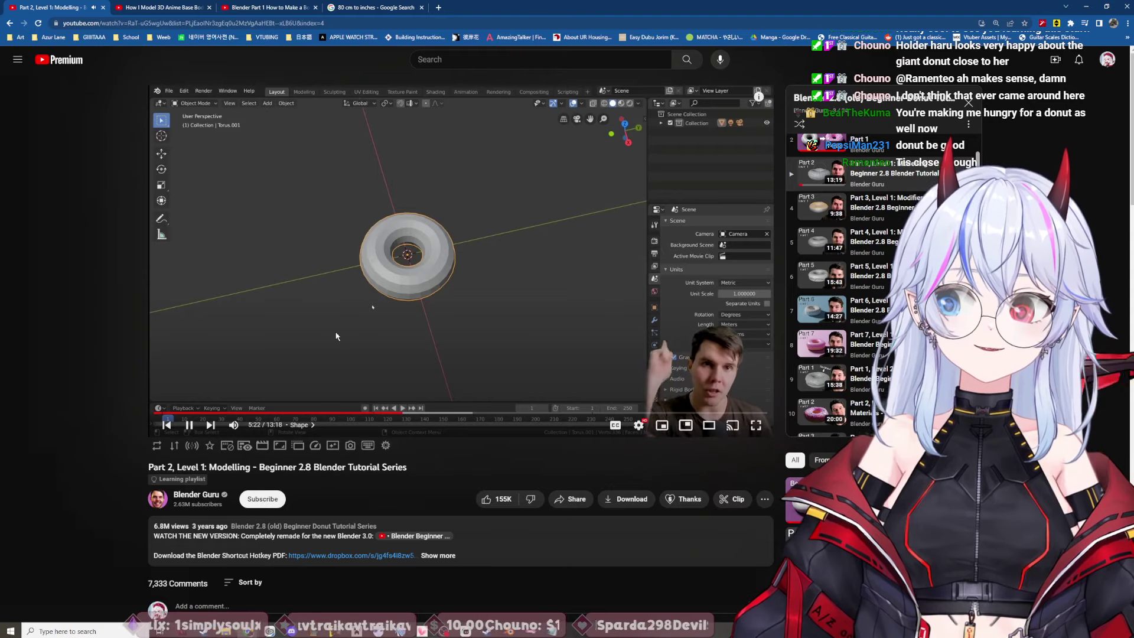
pyautogui.click(336, 337)
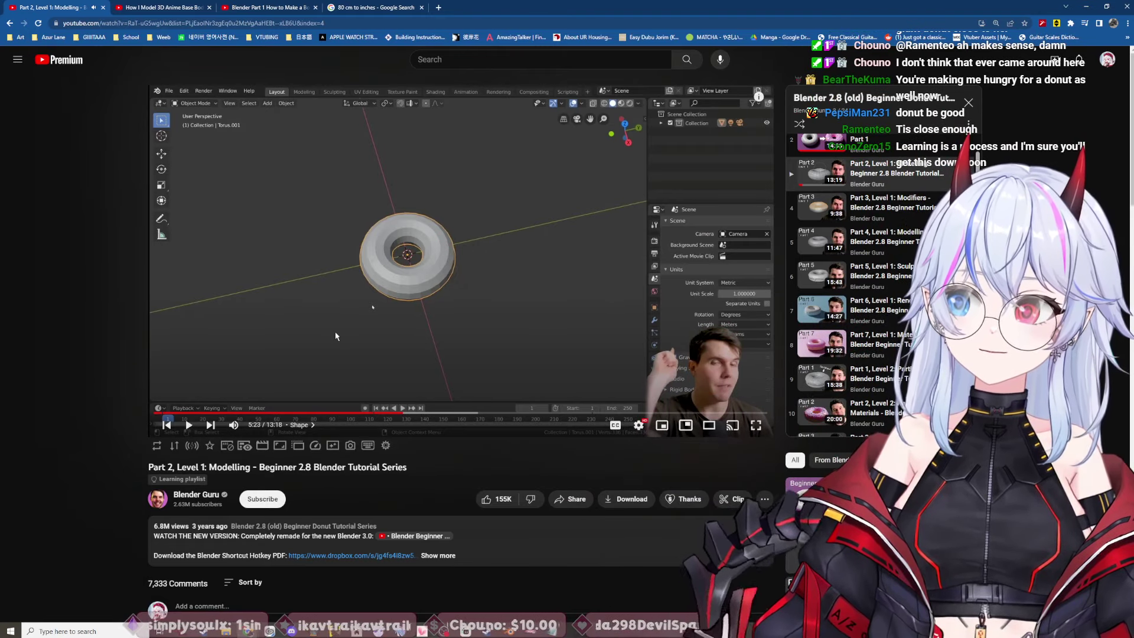
pyautogui.hotkey('alt', 'Tab')
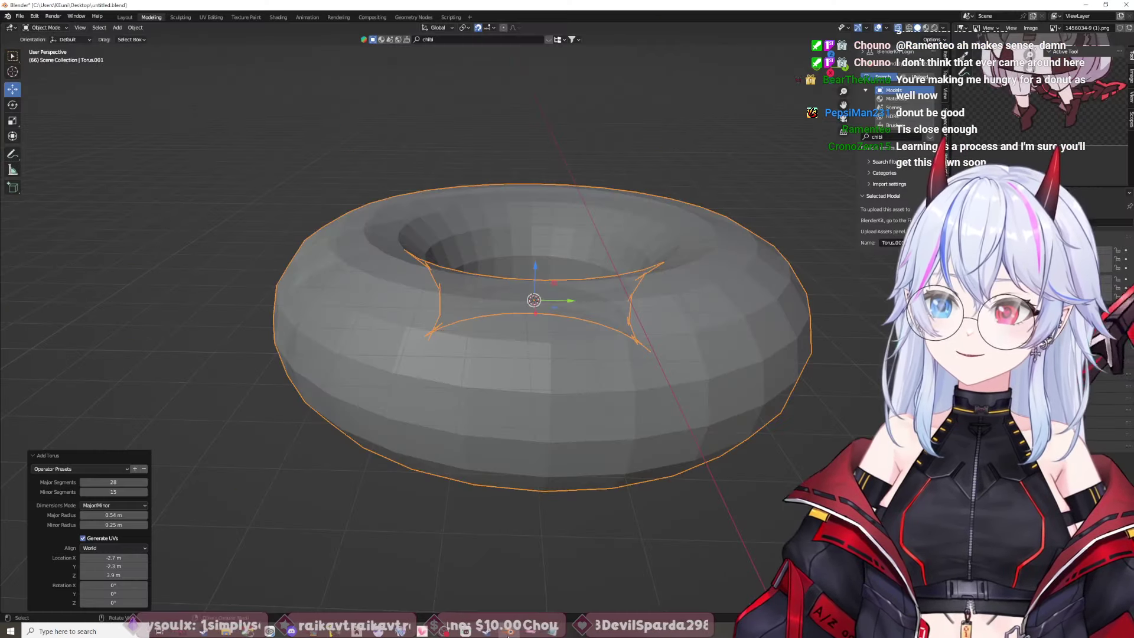
pyautogui.moveTo(564, 572); pyautogui.dragTo(592, 551, button='middle')
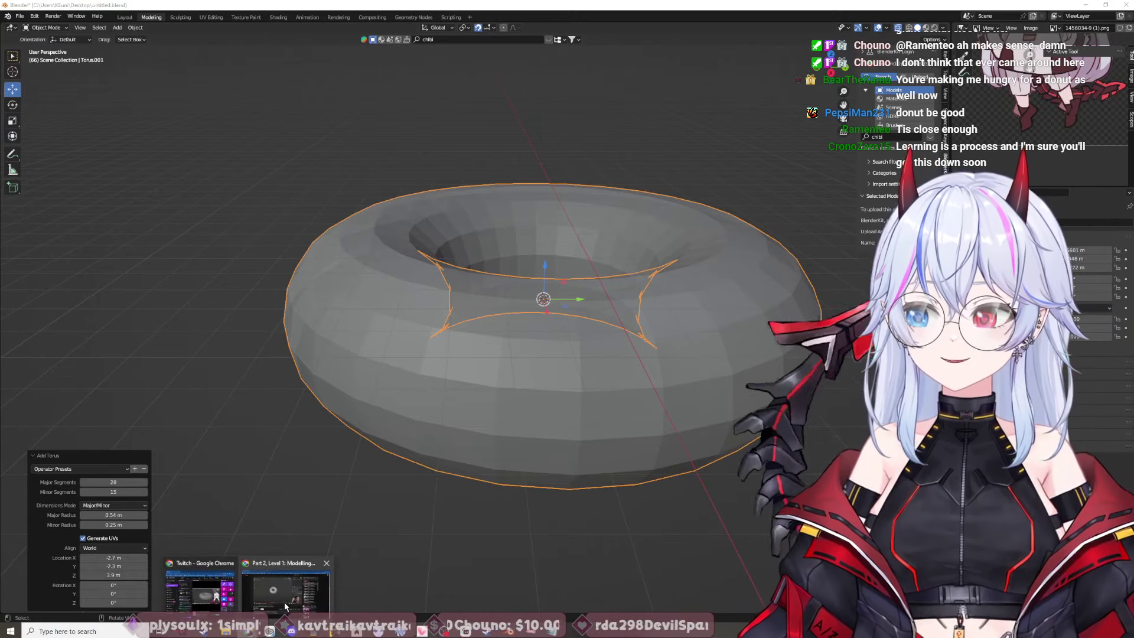
pyautogui.click(285, 607)
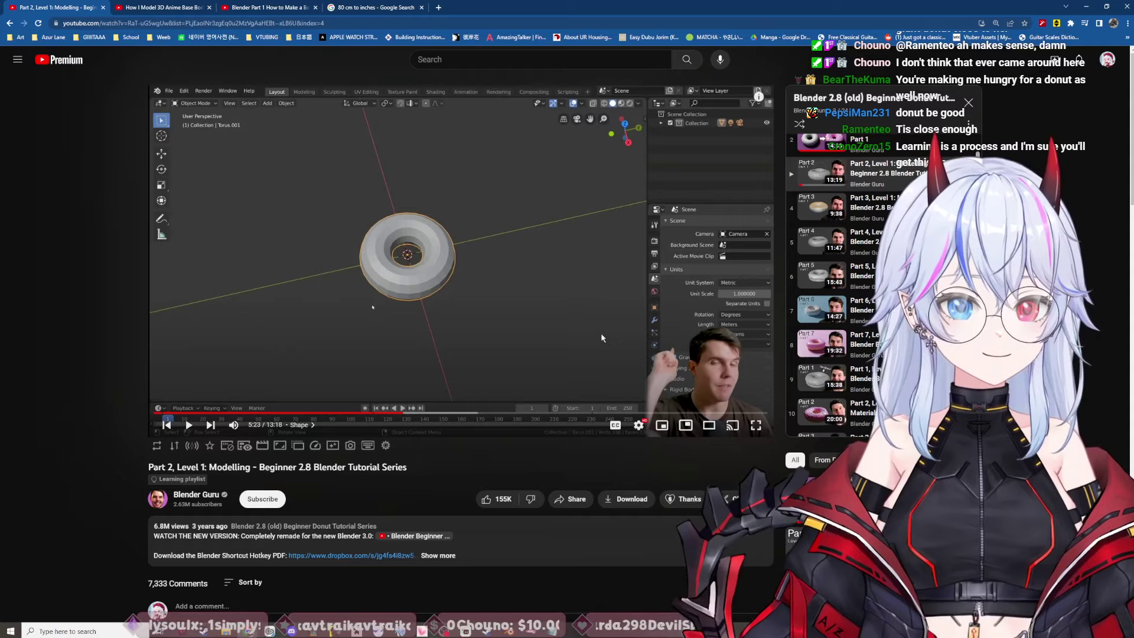
pyautogui.hotkey('alt', 'Tab')
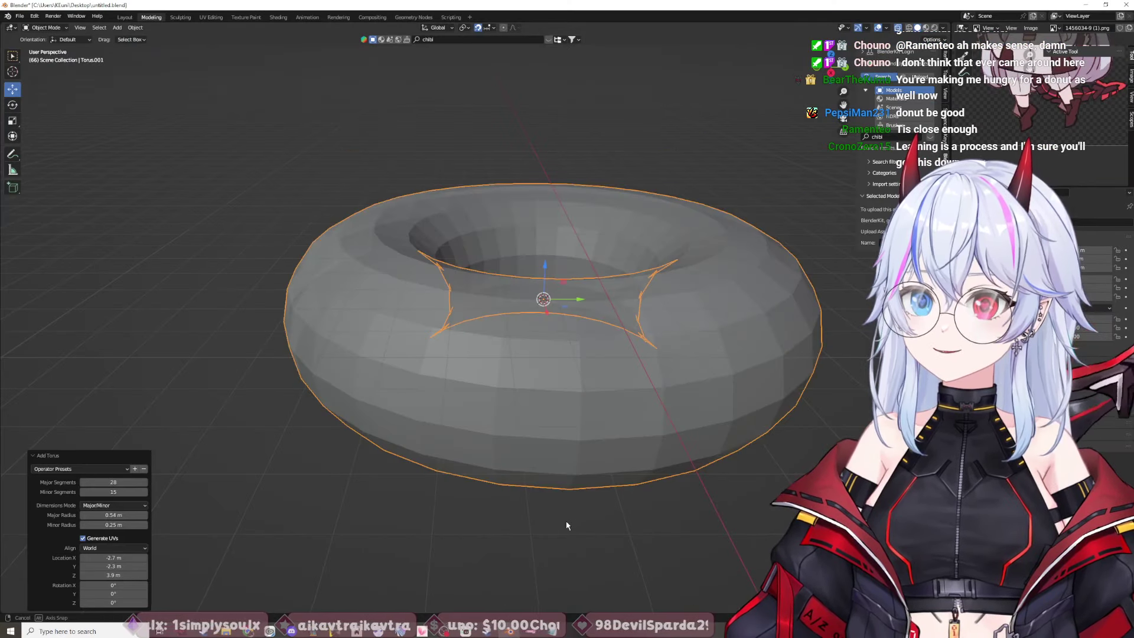
pyautogui.moveTo(566, 525); pyautogui.dragTo(547, 575, button='middle')
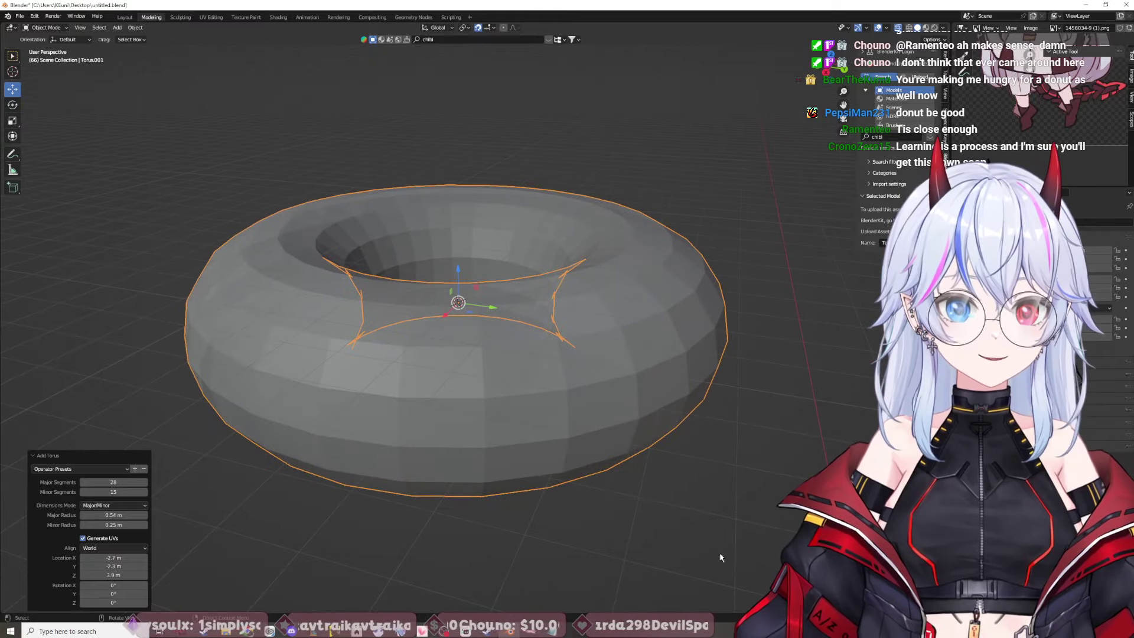
pyautogui.click(244, 632)
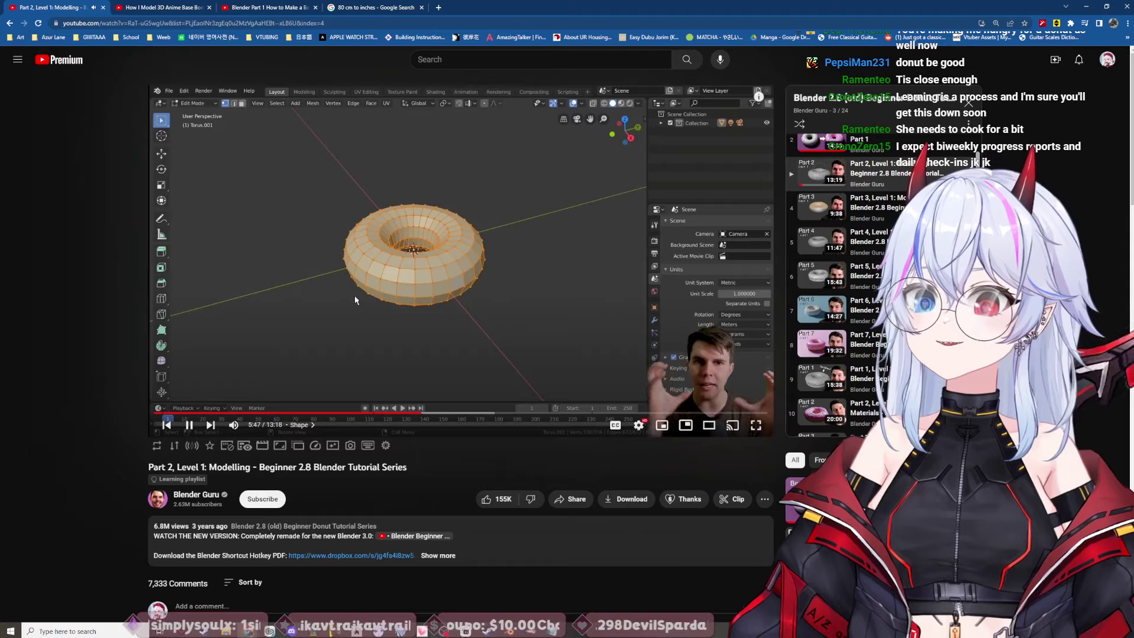
pyautogui.click(355, 299)
pyautogui.hotkey('alt', 'Tab')
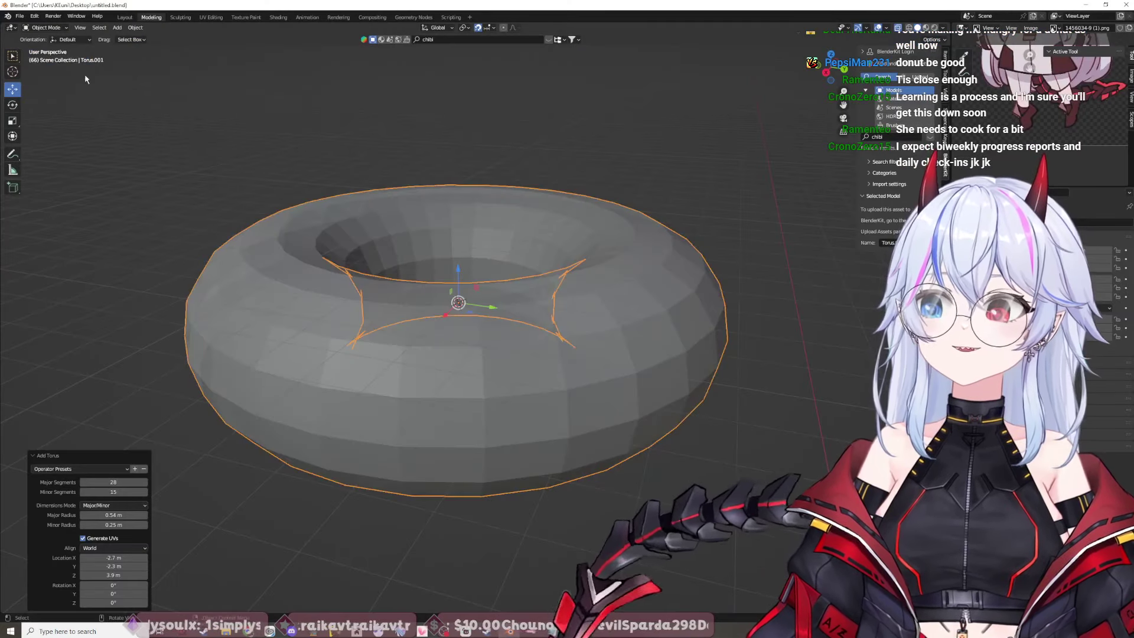
# Step: Put the torus in Edit Mode with Solid viewport shading and X-ray turned off
pyautogui.click(46, 28)
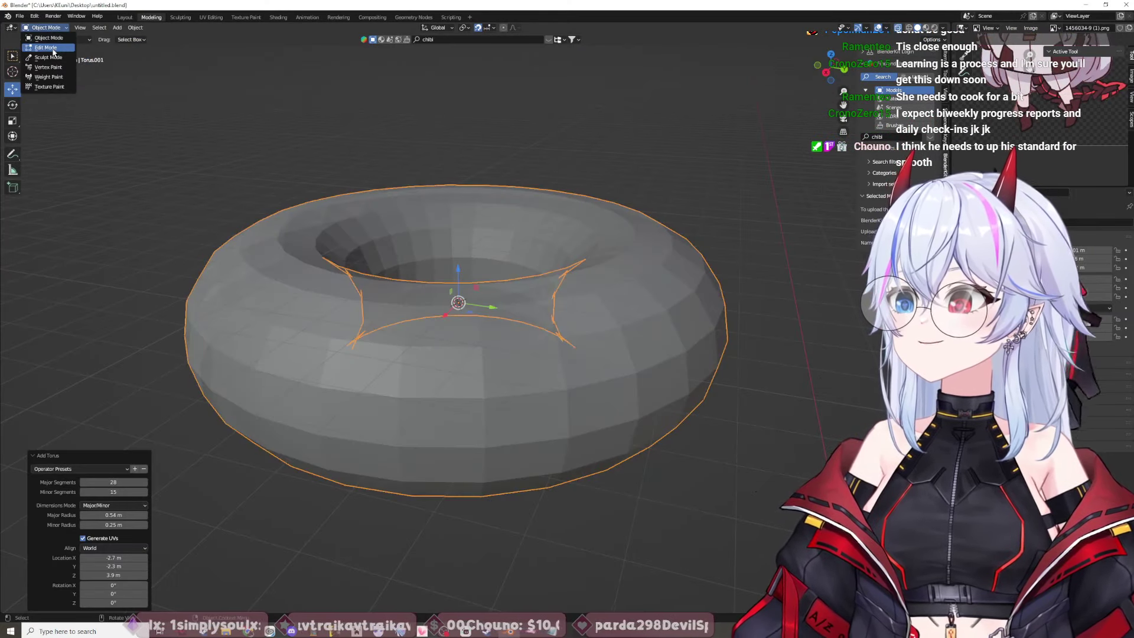
pyautogui.click(46, 47)
pyautogui.moveTo(517, 472); pyautogui.dragTo(577, 537, button='middle')
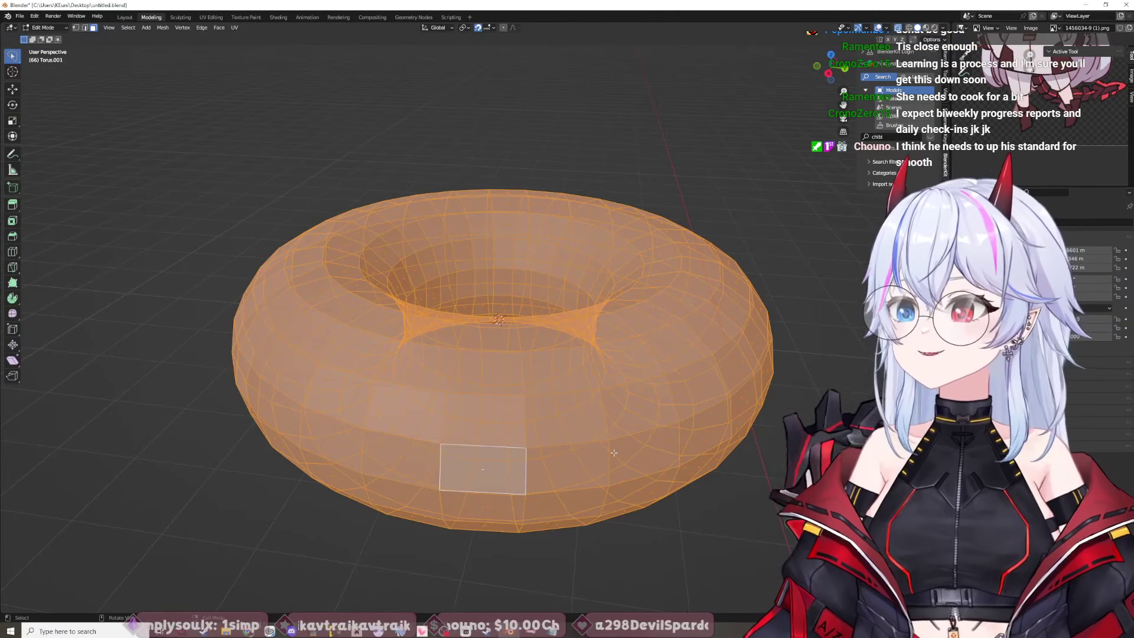
pyautogui.press('z')
pyautogui.click(677, 440)
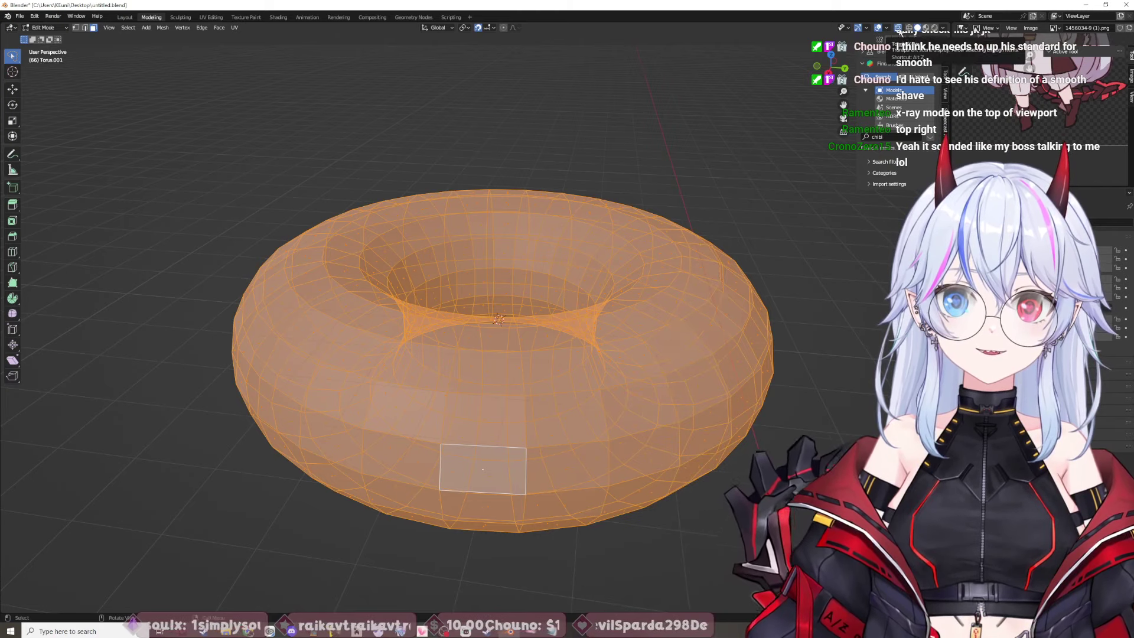
pyautogui.click(898, 29)
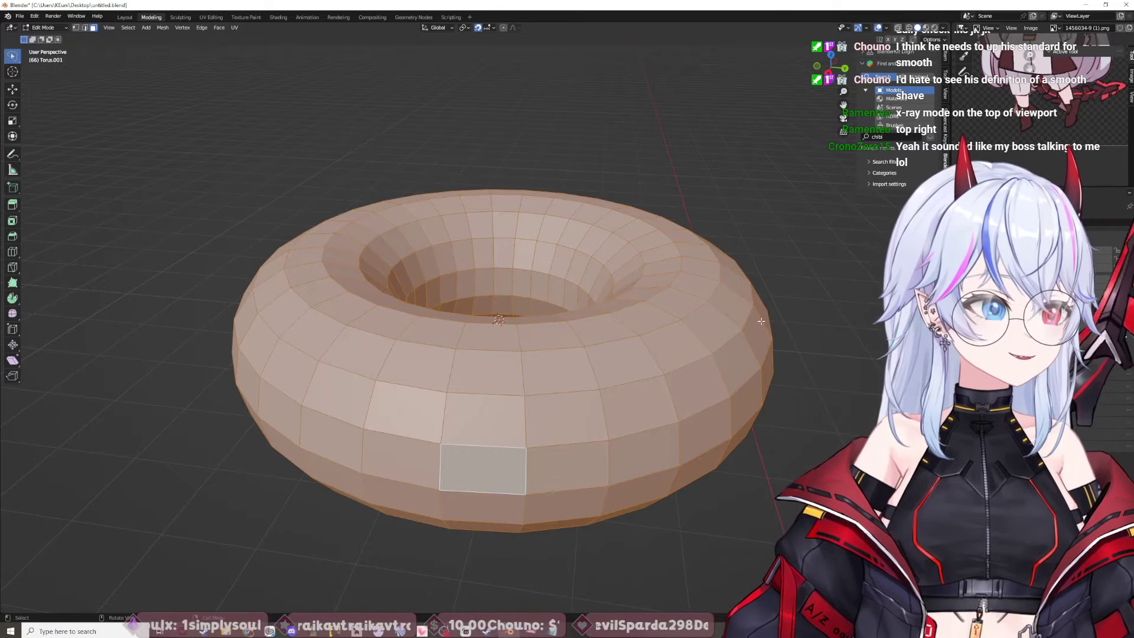
# Step: Orbit the torus, then float the paused tutorial browser as a smaller window over Blender
pyautogui.moveTo(478, 312); pyautogui.dragTo(790, 332, button='middle')
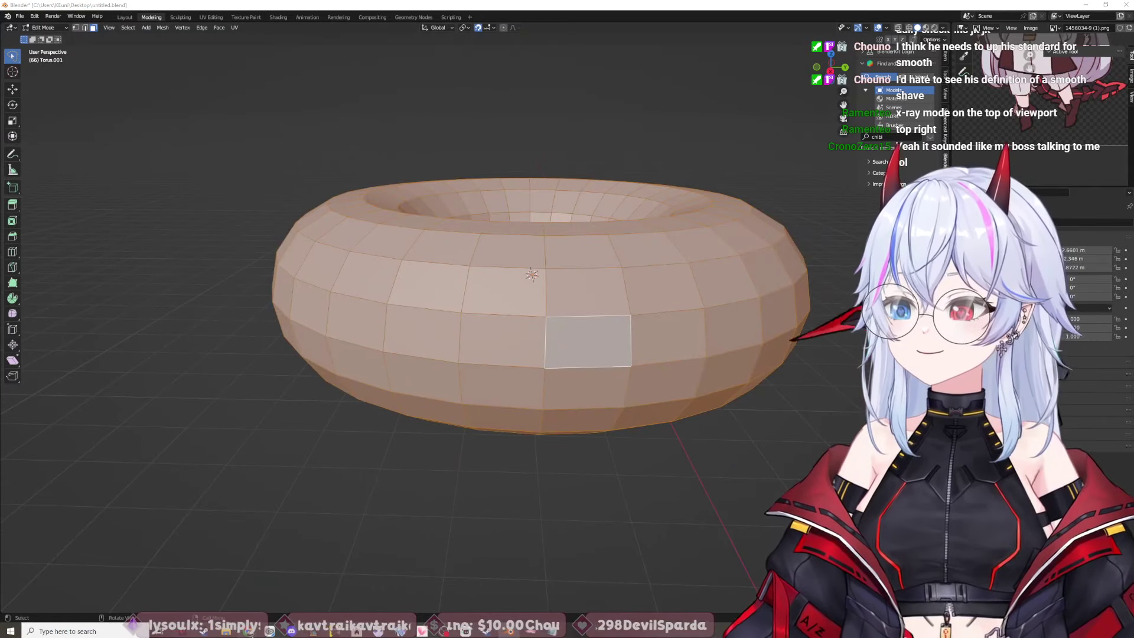
pyautogui.hotkey('alt', 'Tab')
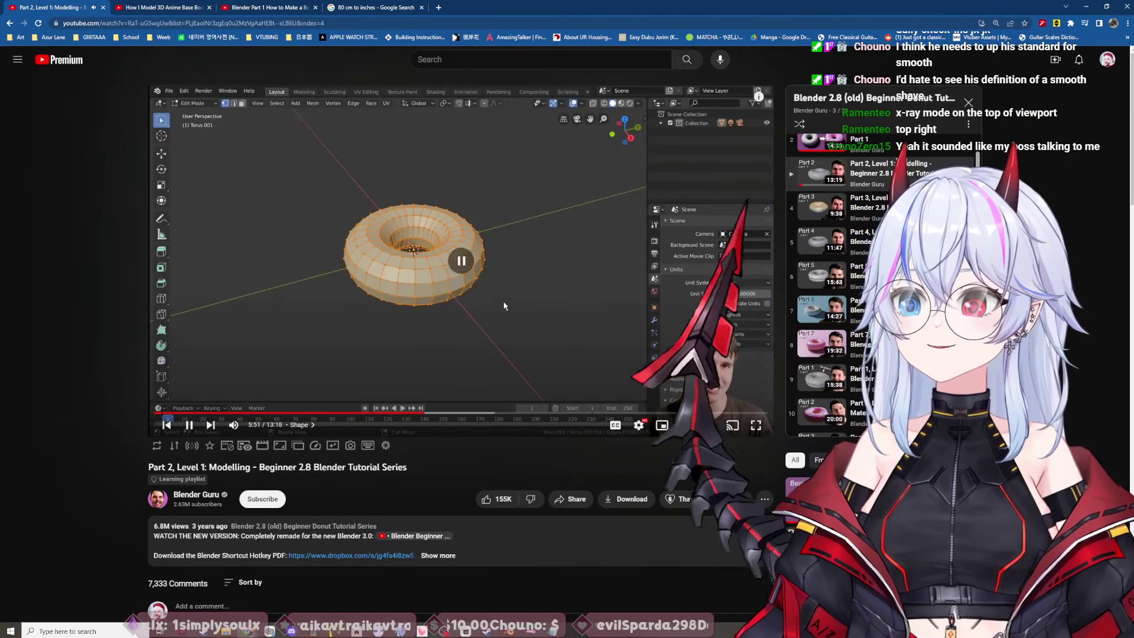
pyautogui.hotkey('alt', 'Tab')
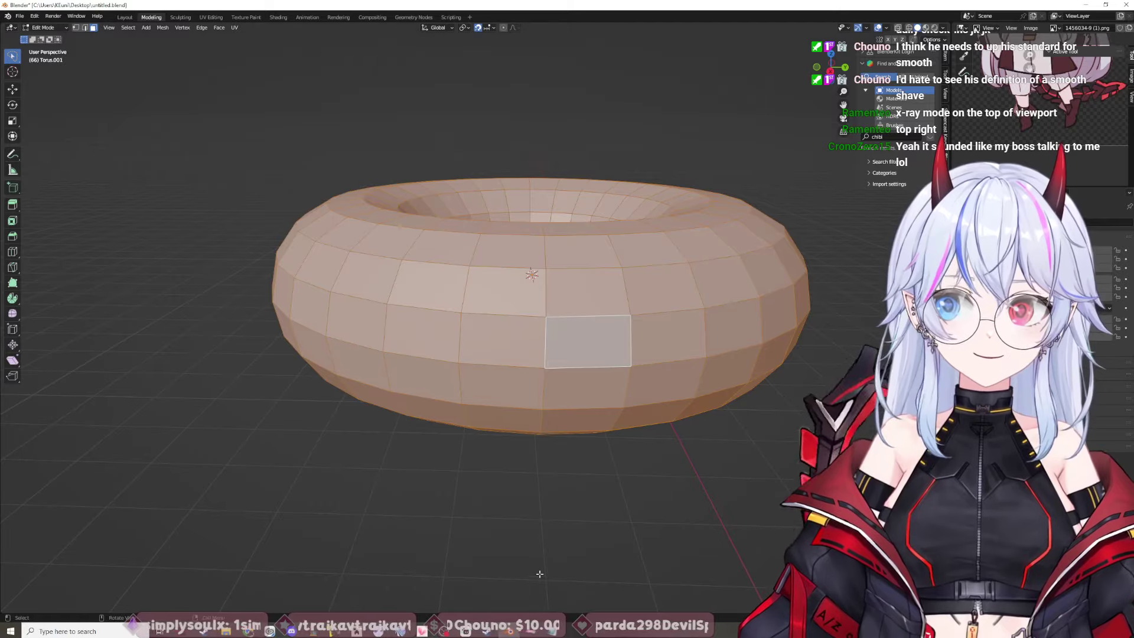
pyautogui.moveTo(539, 573)
pyautogui.mouseDown(button='middle')
pyautogui.moveTo(542, 605)
pyautogui.moveTo(545, 591)
pyautogui.mouseUp(button='middle')
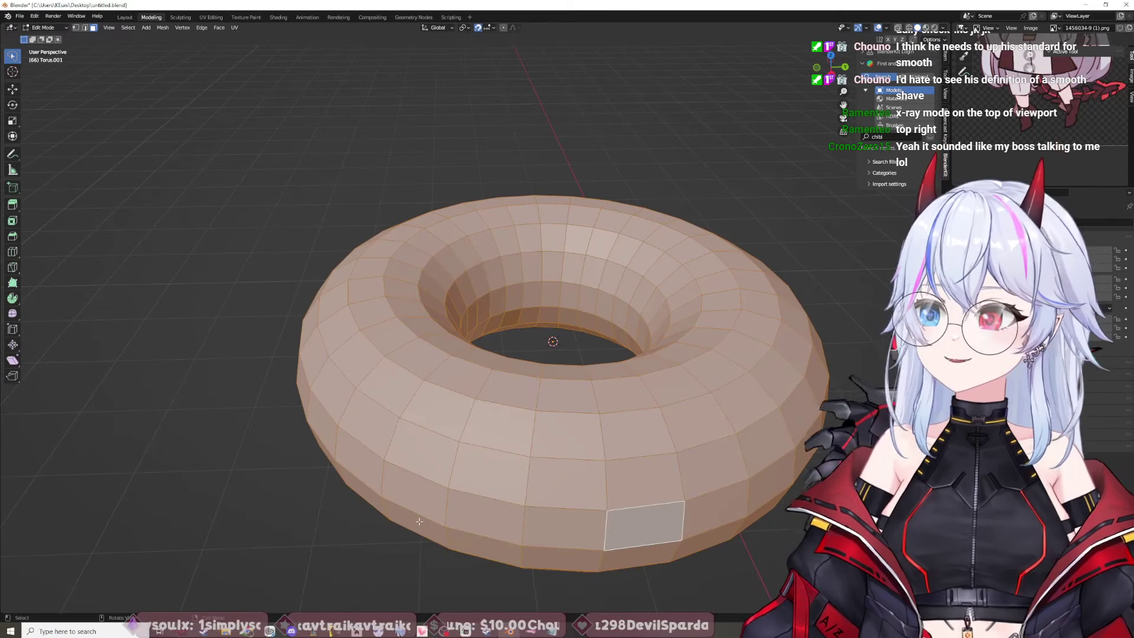
pyautogui.hotkey('alt', 'Tab')
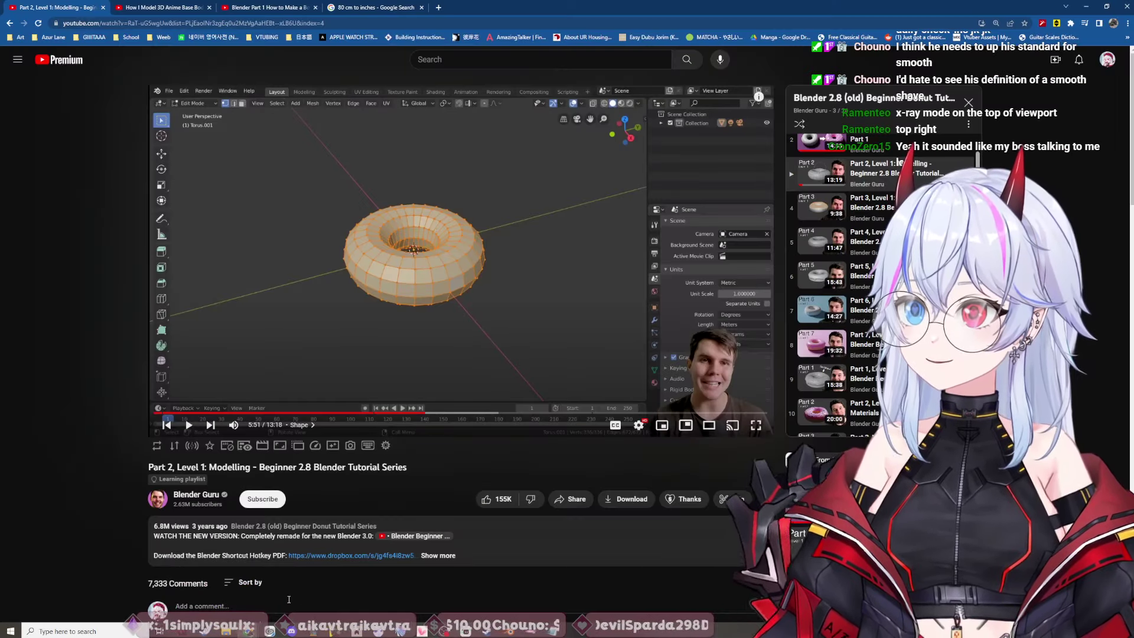
pyautogui.moveTo(610, 8); pyautogui.dragTo(811, 150)
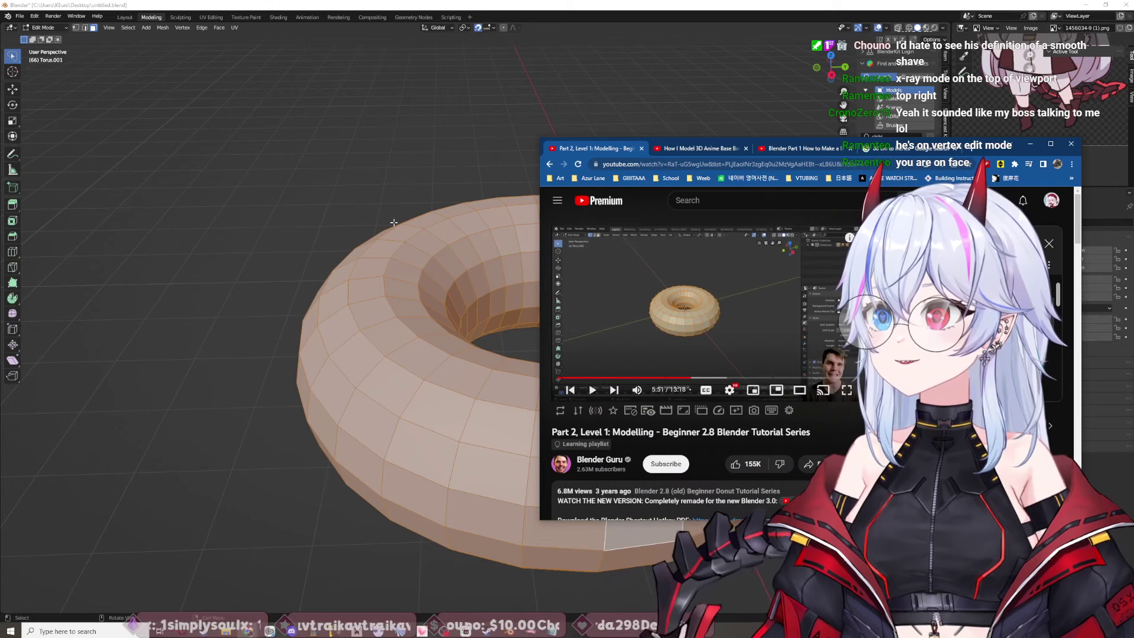
# Step: Try selecting individual faces on the torus's inner rim and front
pyautogui.click(394, 222)
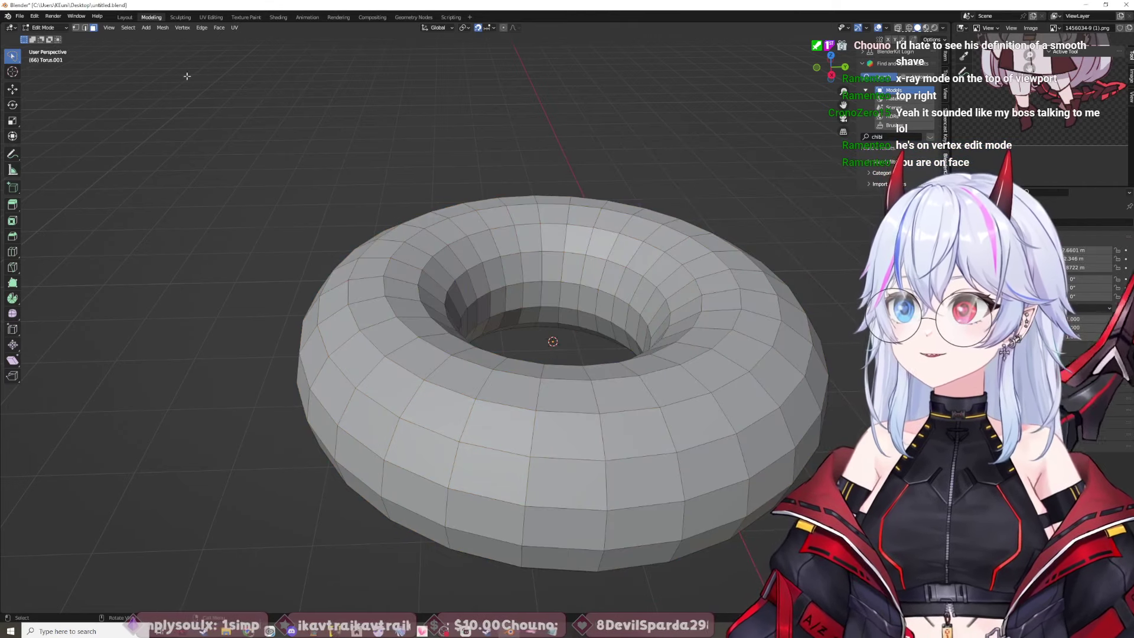
pyautogui.click(181, 28)
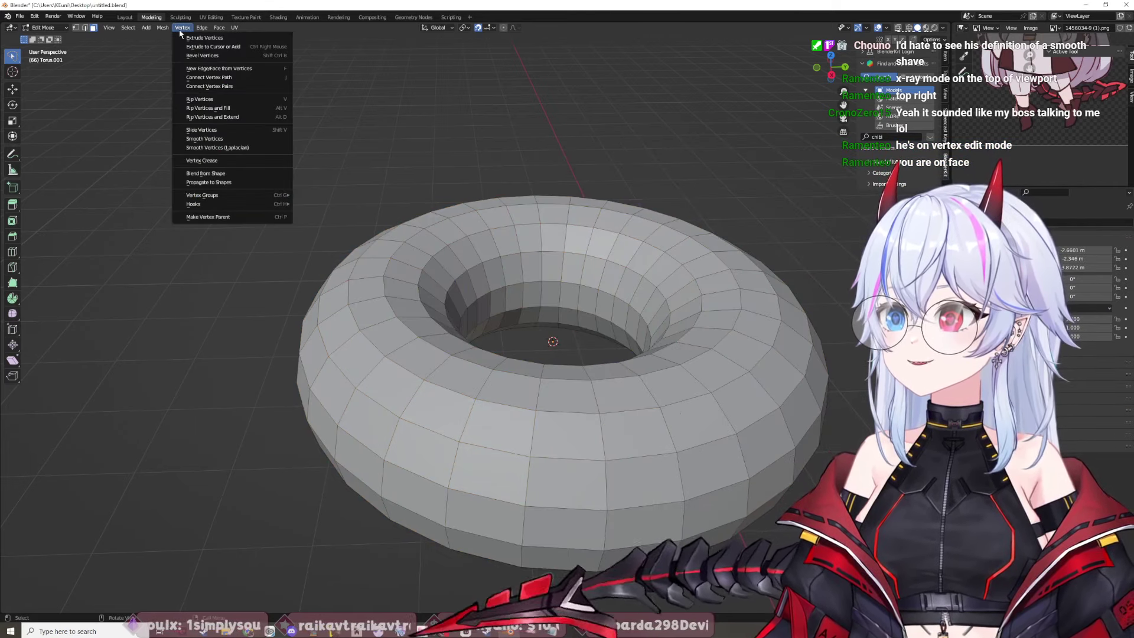
pyautogui.click(431, 287)
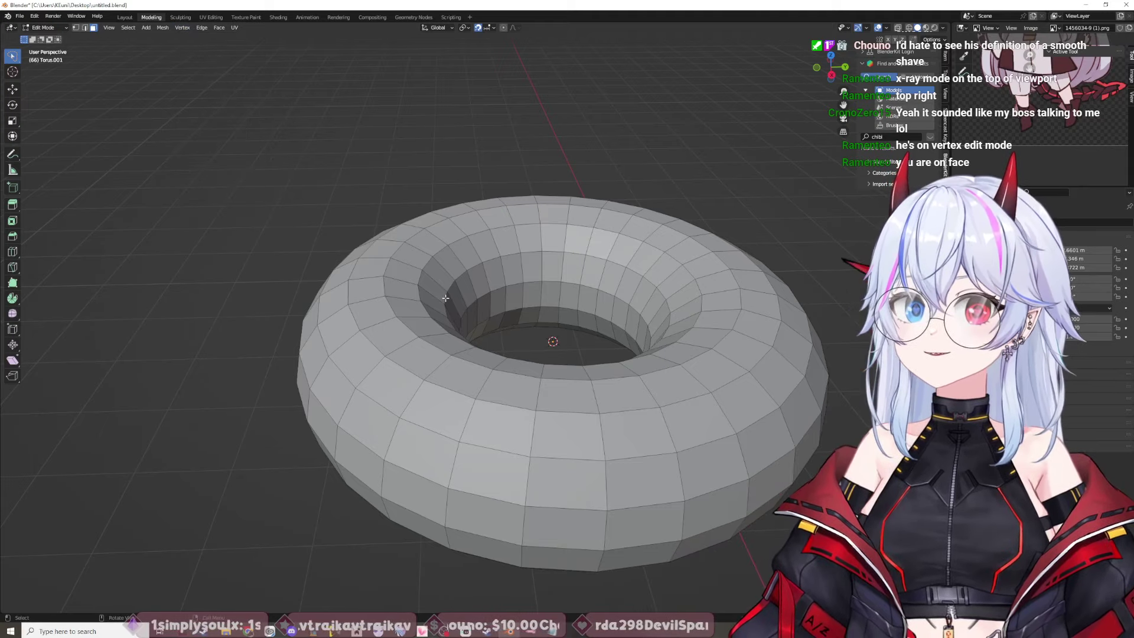
pyautogui.click(425, 354)
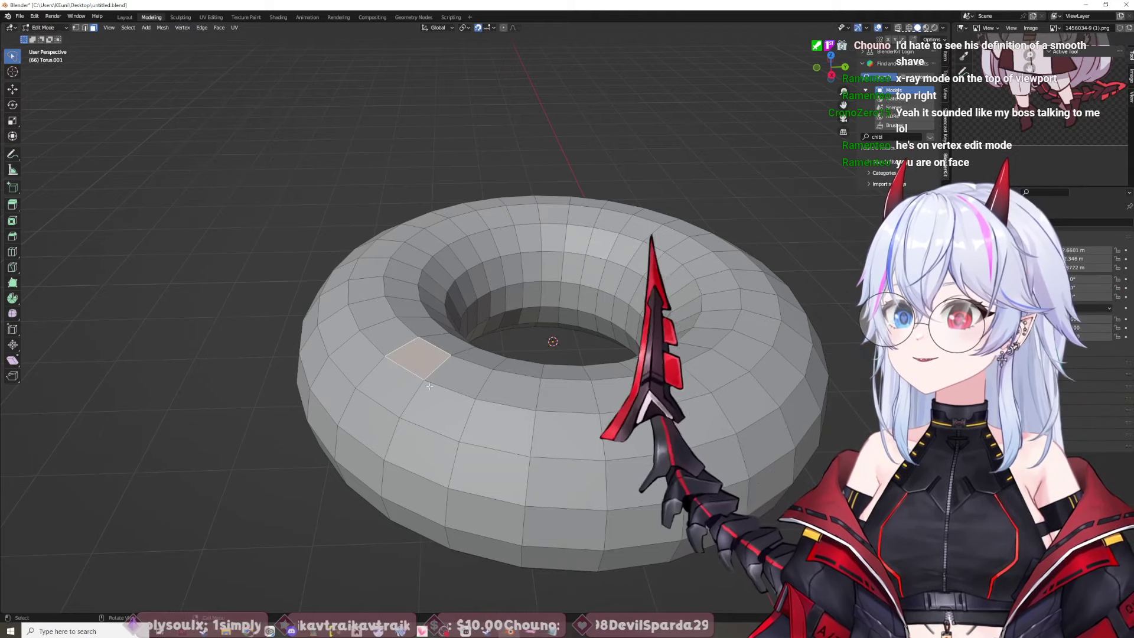
pyautogui.click(436, 408)
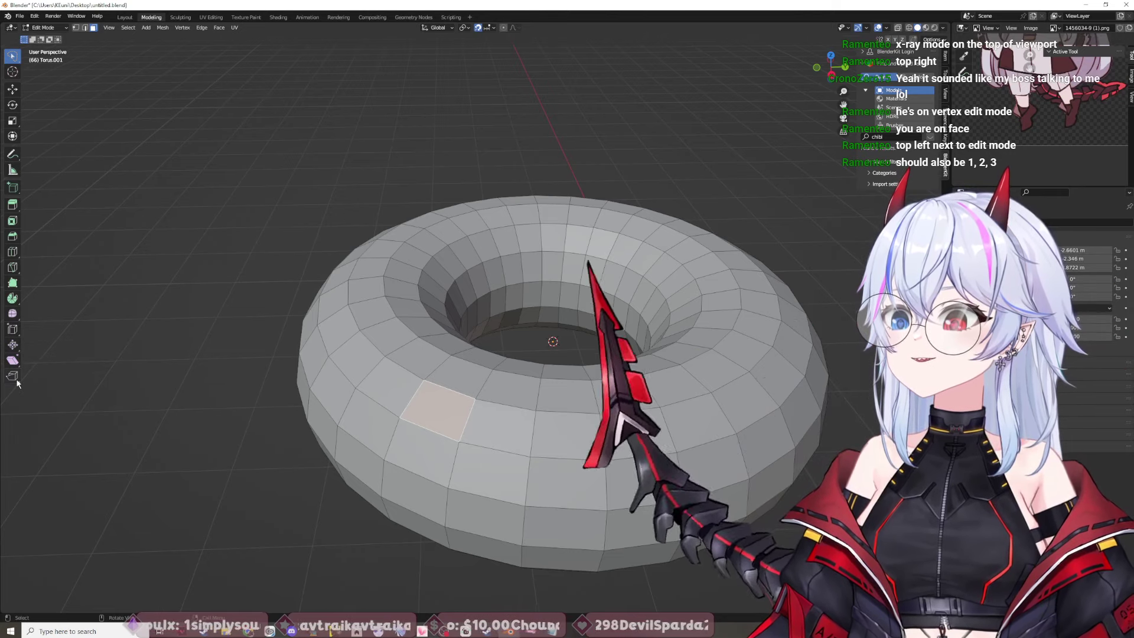
pyautogui.click(183, 28)
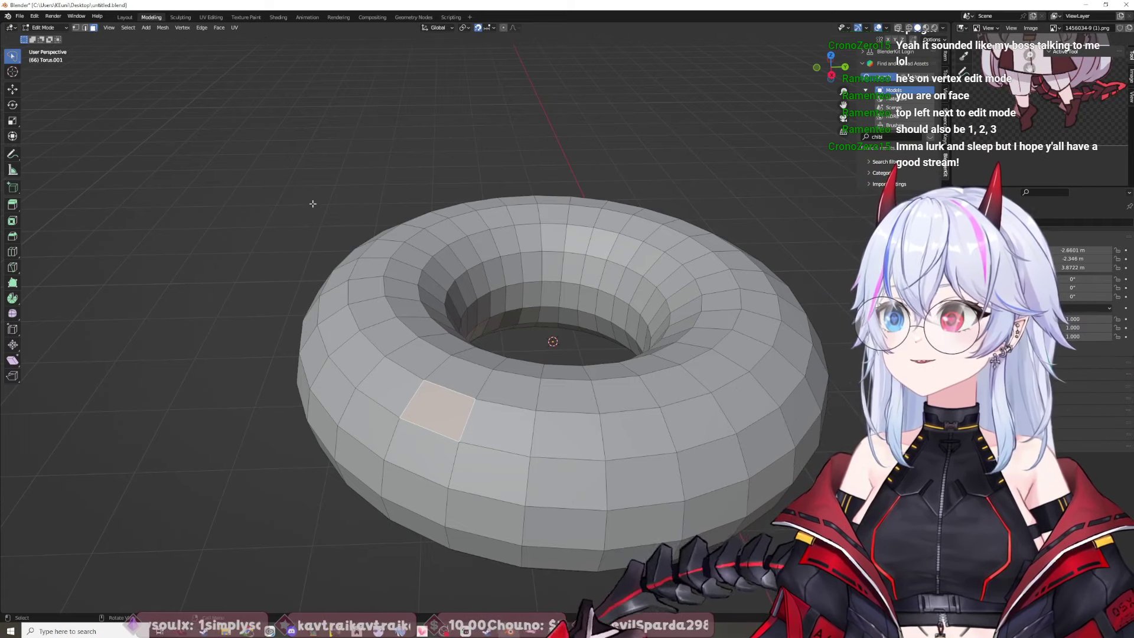
pyautogui.click(418, 307)
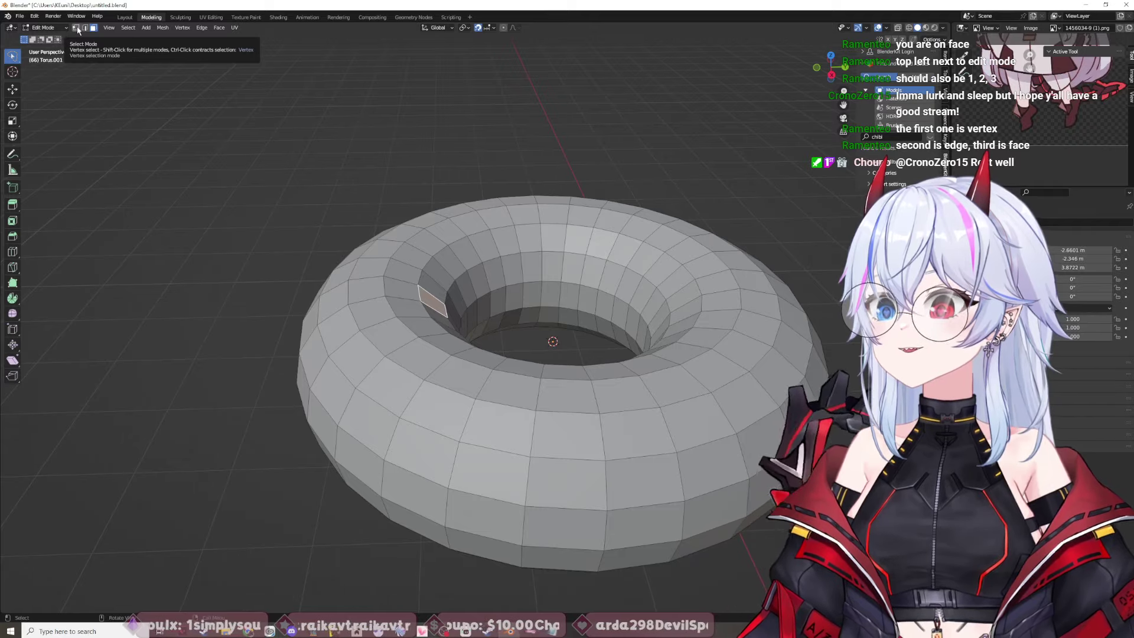
# Step: Switch to Vertex select mode and lasso-select every vertex of the torus
pyautogui.click(77, 28)
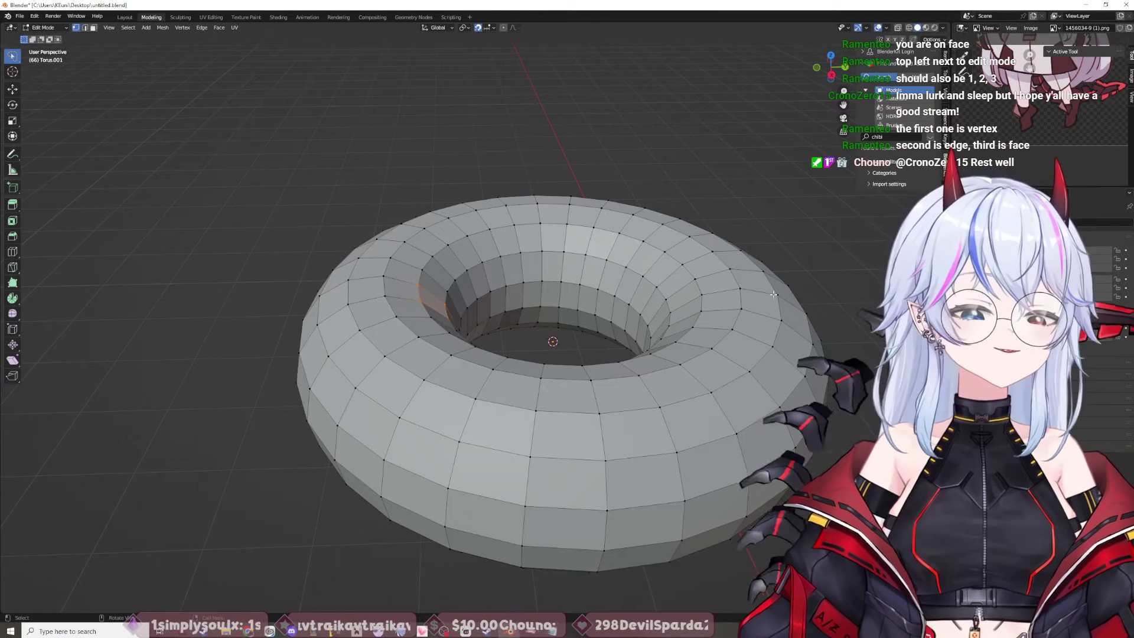
pyautogui.click(773, 293)
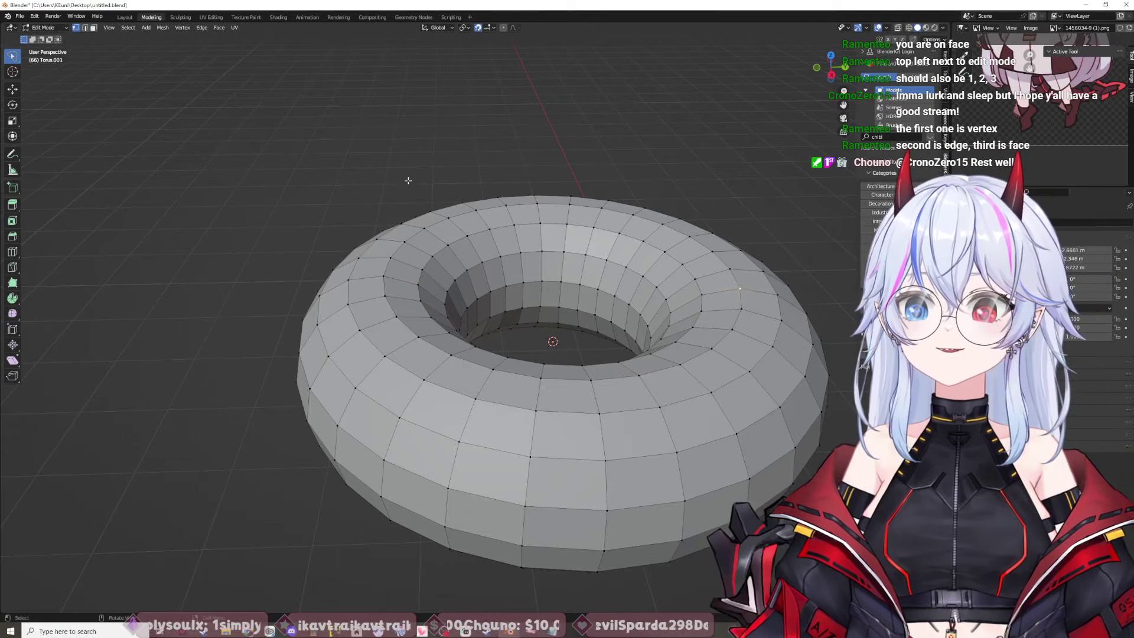
pyautogui.keyDown('ctrl'); pyautogui.moveTo(245, 144); pyautogui.dragTo(737, 457, button='right'); pyautogui.keyUp('ctrl')
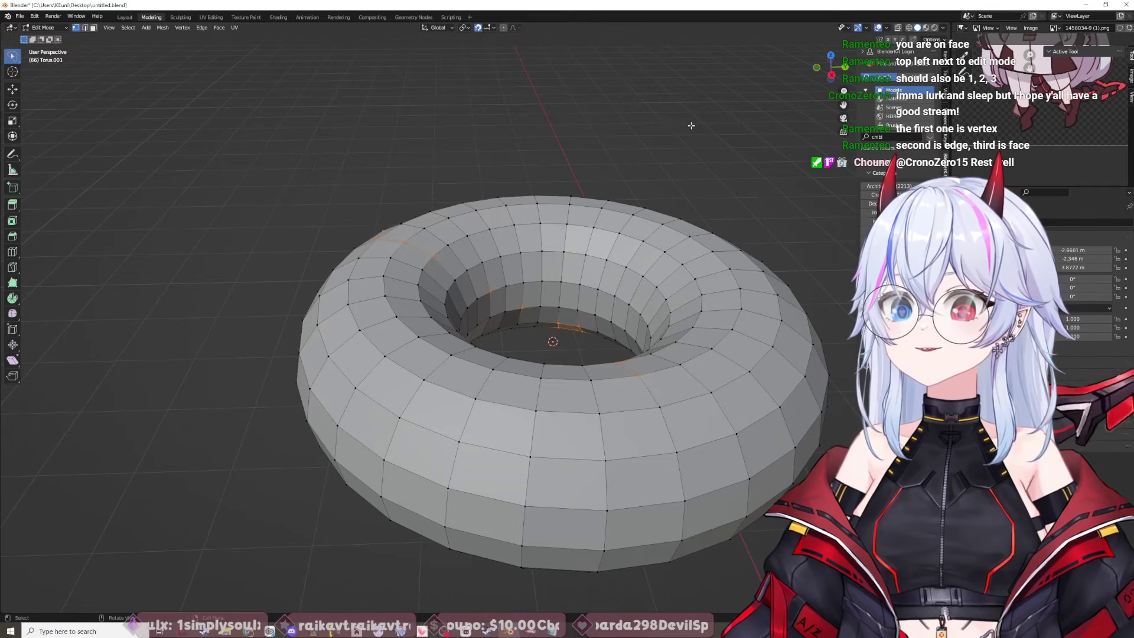
pyautogui.moveTo(691, 126)
pyautogui.keyDown('ctrl'); pyautogui.mouseDown(button='right')
pyautogui.moveTo(250, 158)
pyautogui.moveTo(159, 513)
pyautogui.moveTo(736, 128)
pyautogui.moveTo(691, 127)
pyautogui.mouseUp(button='right'); pyautogui.keyUp('ctrl')
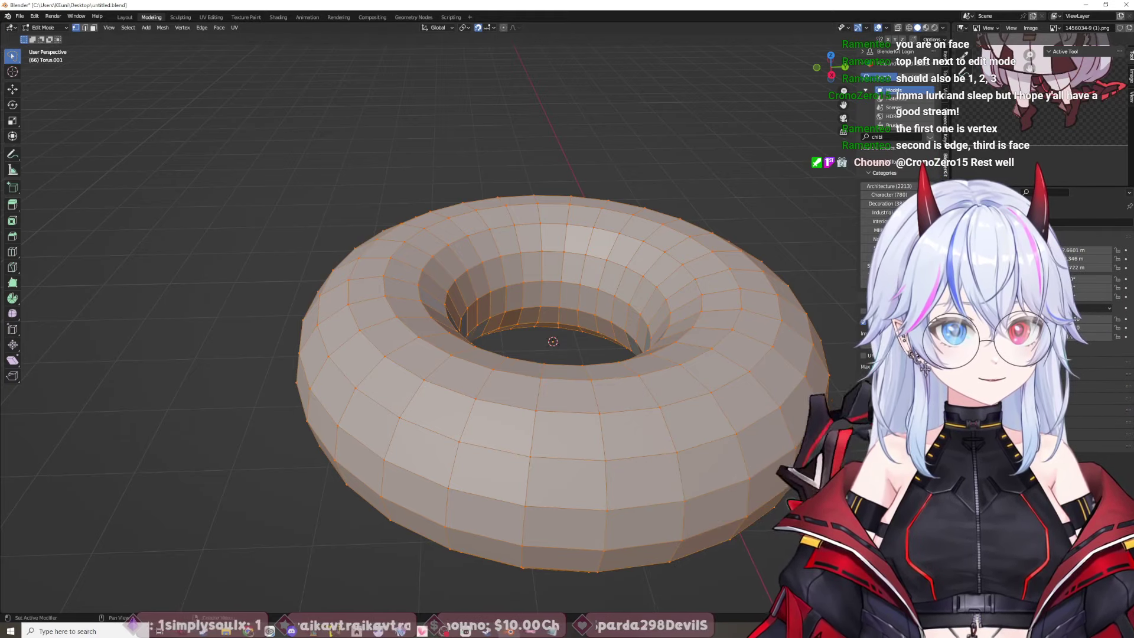
# Step: Close the Streamlabs labels window, then play the tutorial on and pause it at 6:01
pyautogui.hotkey('alt', 'Tab')
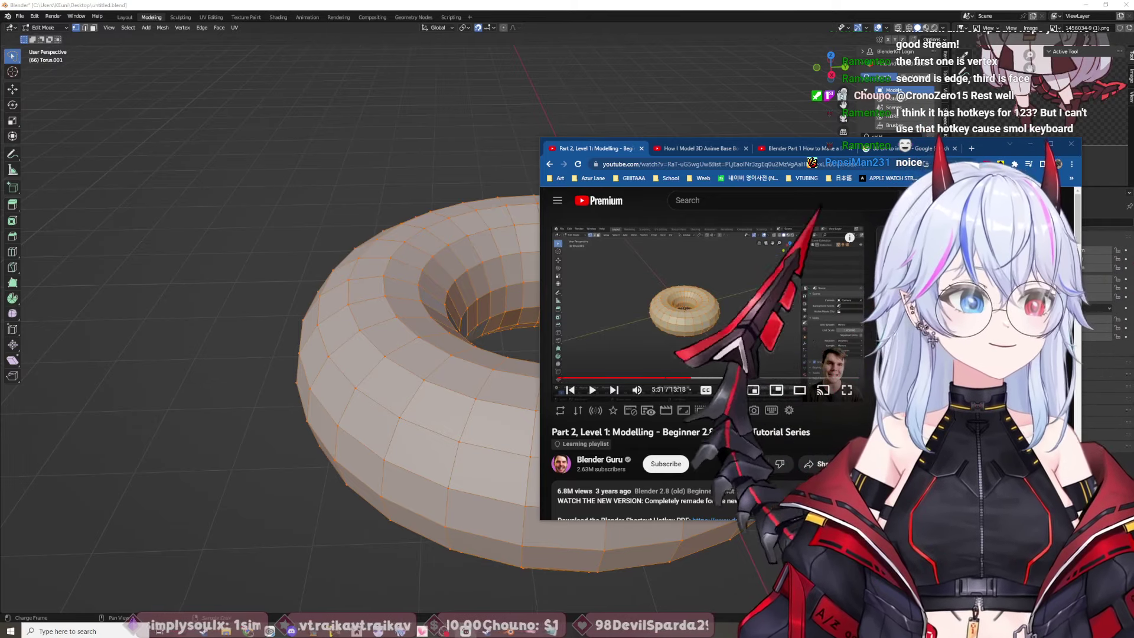
pyautogui.moveTo(1133, 184); pyautogui.dragTo(914, 180)
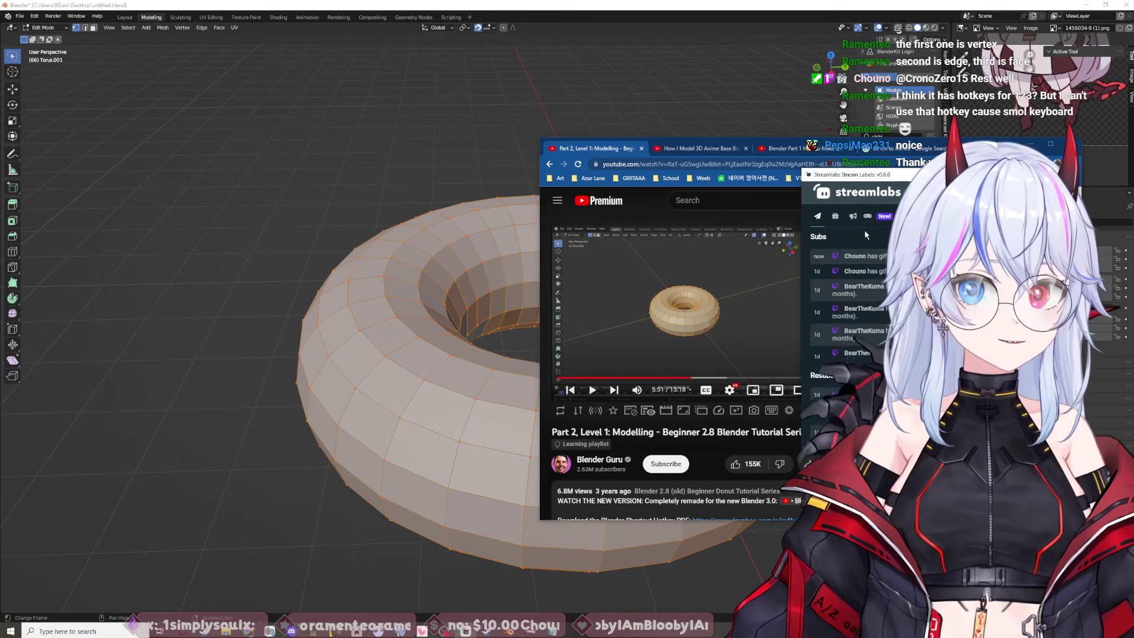
pyautogui.click(867, 216)
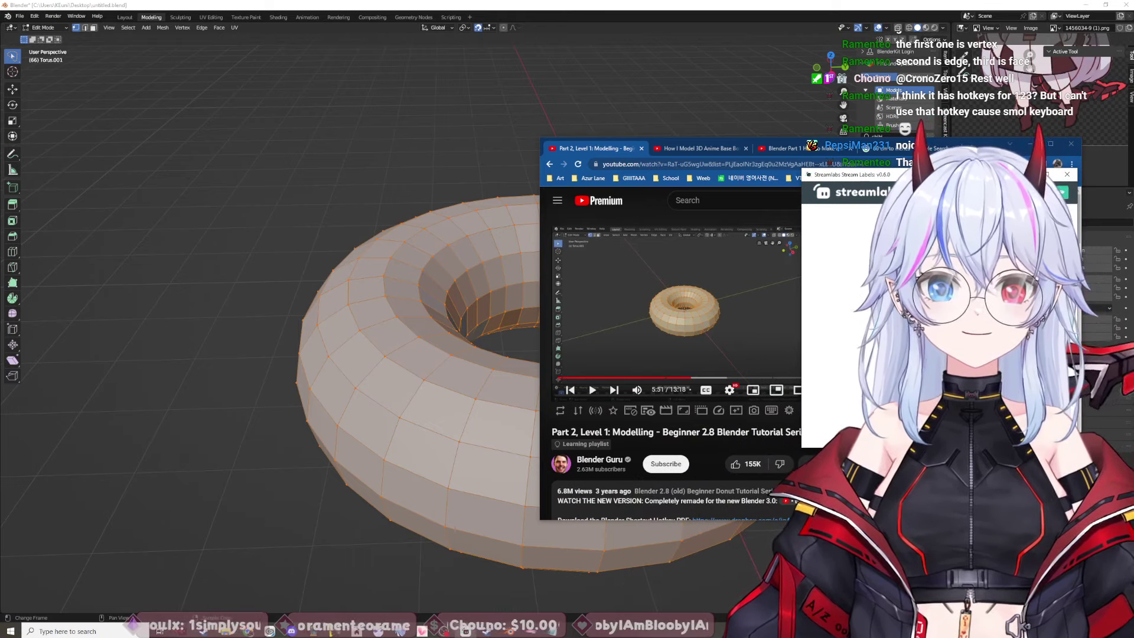
pyautogui.hotkey('alt', 'F4')
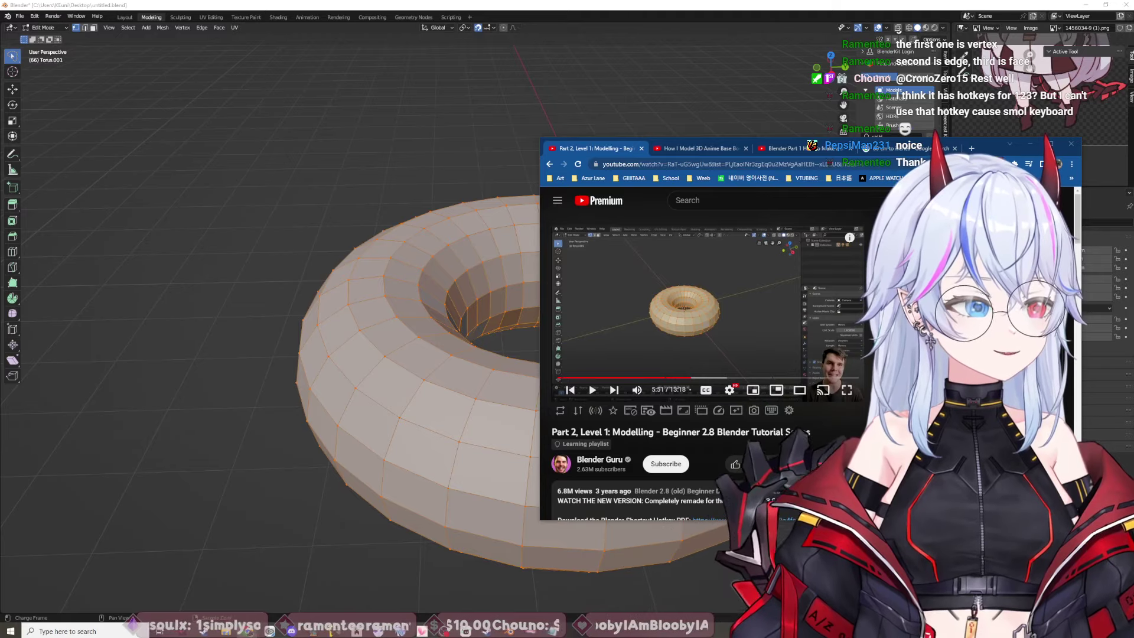
pyautogui.click(843, 303)
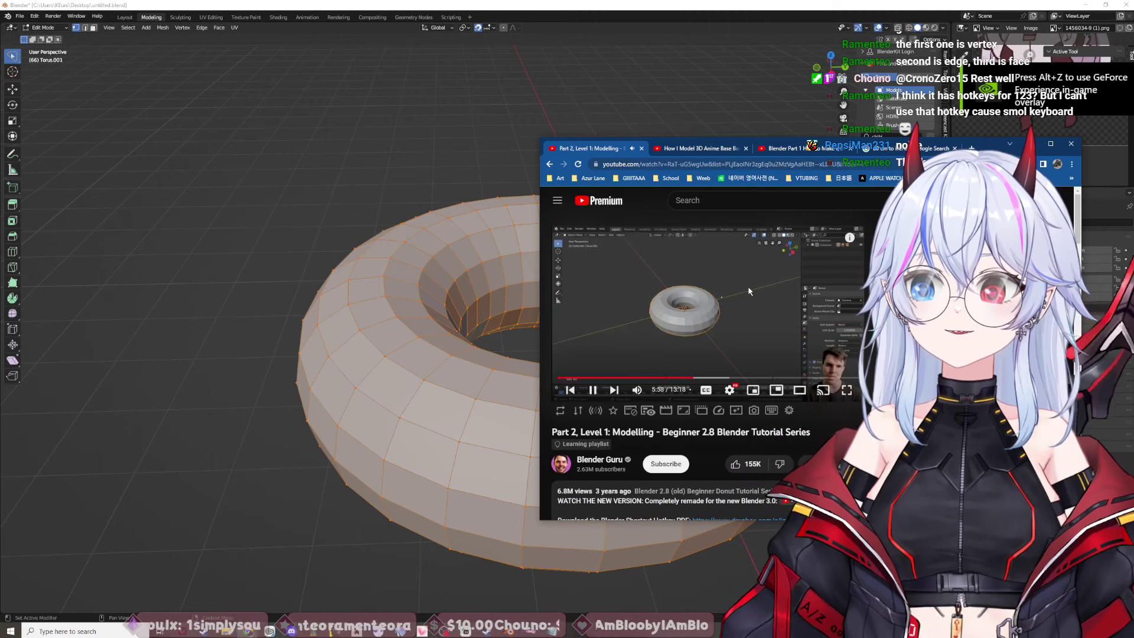
pyautogui.click(843, 302)
# Step: Lasso-select the whole torus mesh and toggle between Edit and Object Mode with Tab
pyautogui.click(249, 299)
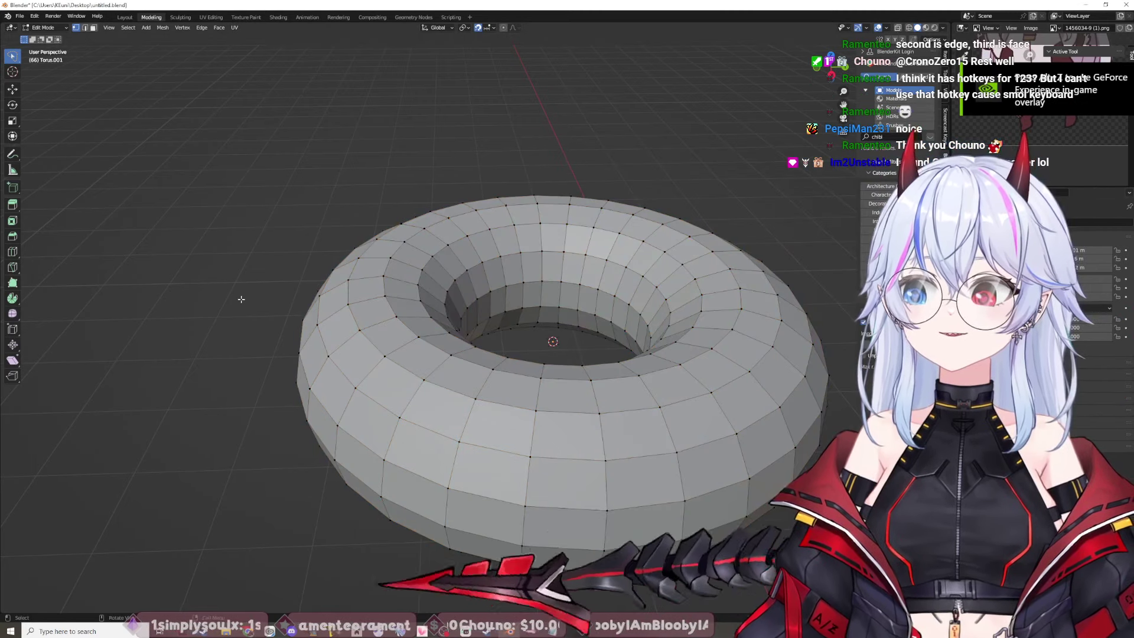
pyautogui.click(382, 320)
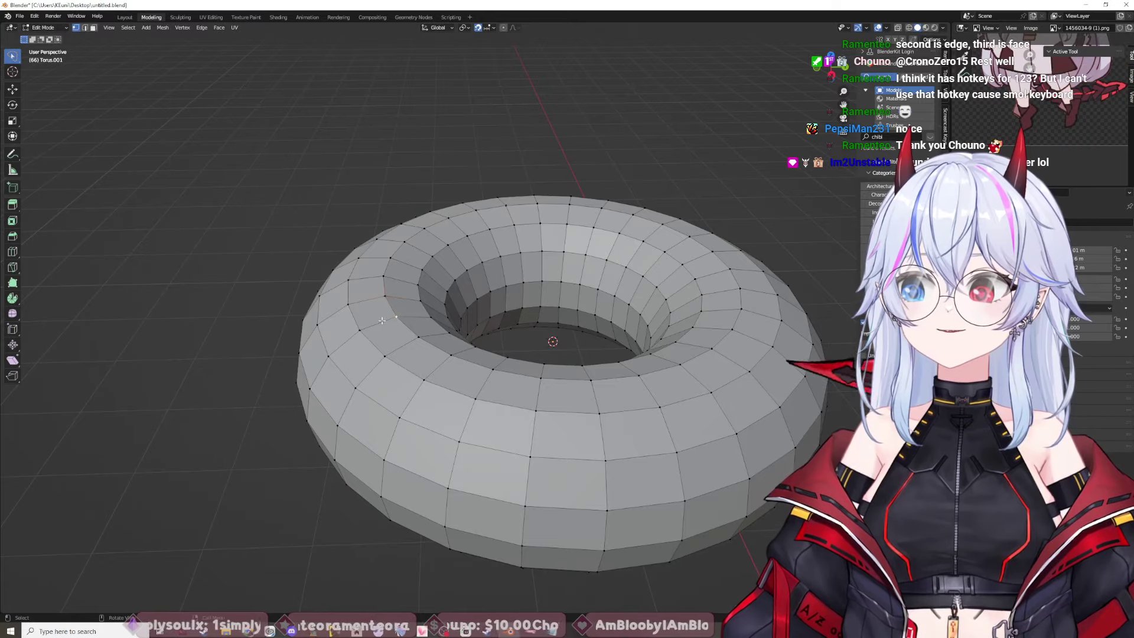
pyautogui.moveTo(508, 127)
pyautogui.mouseDown()
pyautogui.moveTo(253, 437)
pyautogui.moveTo(759, 578)
pyautogui.moveTo(786, 199)
pyautogui.moveTo(555, 135)
pyautogui.mouseUp()
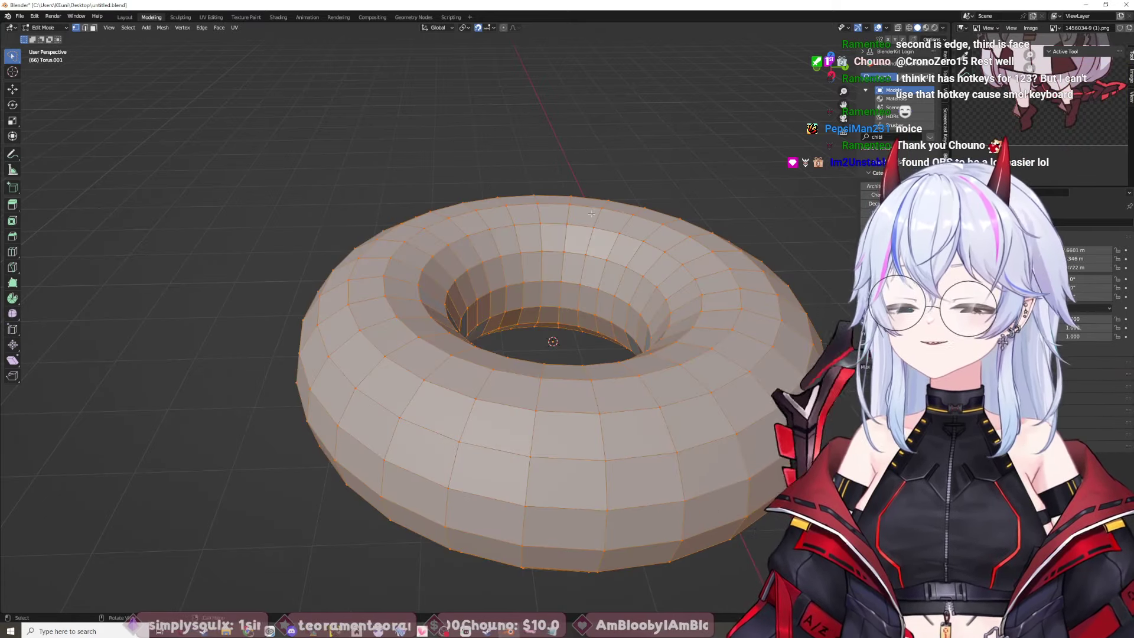
pyautogui.press('Tab')
pyautogui.press('Tab')
pyautogui.press('Tab')
pyautogui.press('Tab')
pyautogui.press('Tab')
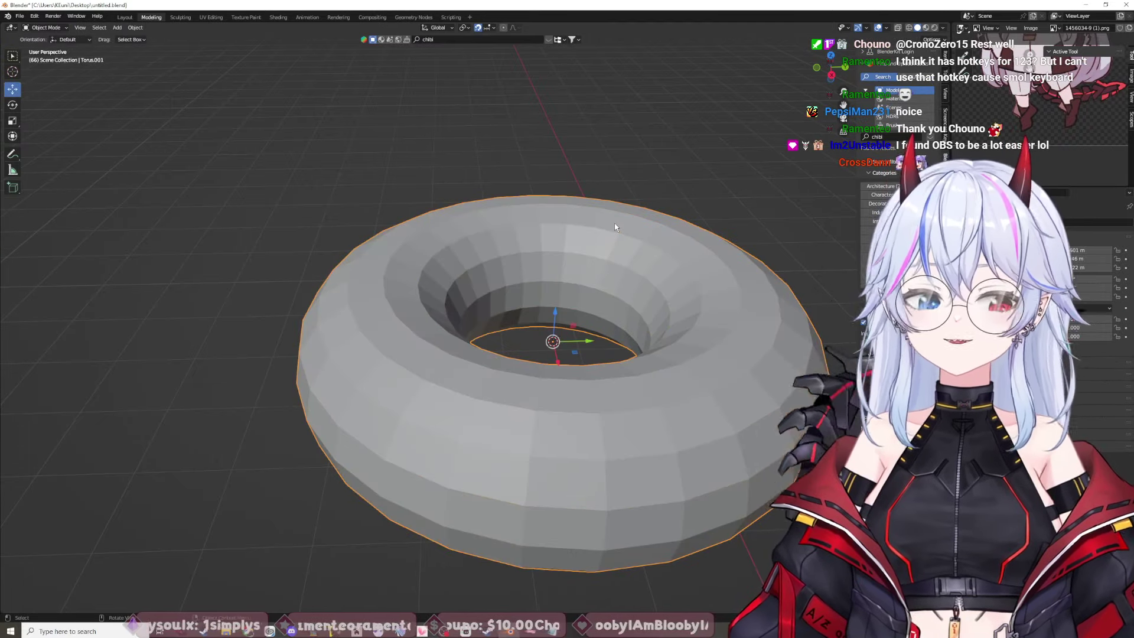
pyautogui.press('Tab')
pyautogui.press('Tab')
pyautogui.press('Tab')
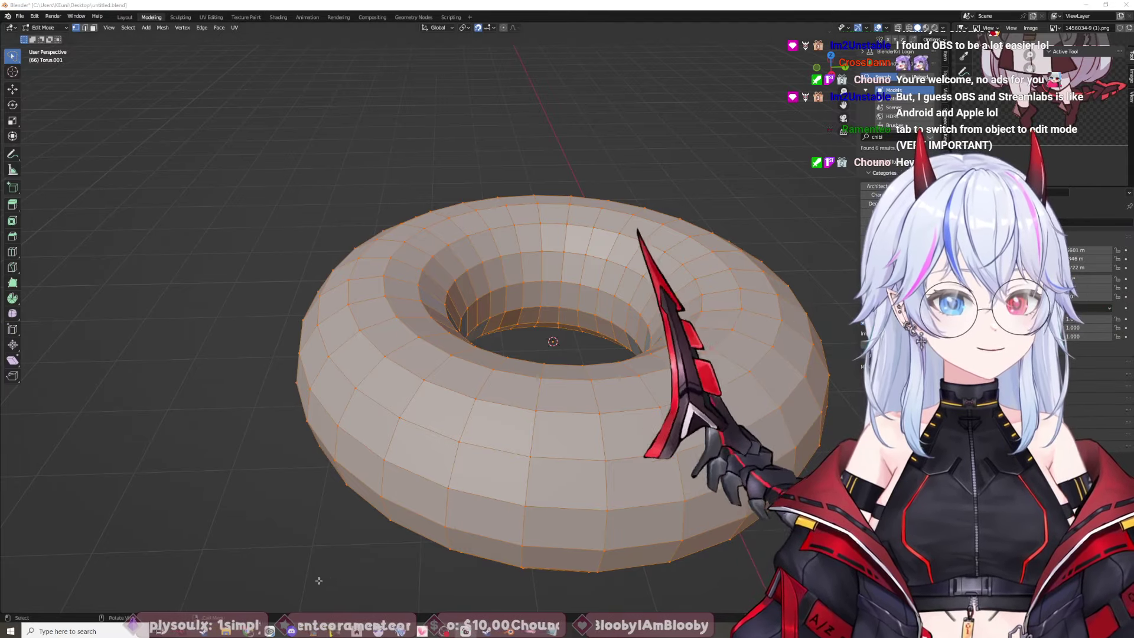
# Step: Add the note 'TAB = Switch between' to BLENDER.txt, then return to the tutorial window
pyautogui.hotkey('alt', 'Tab')
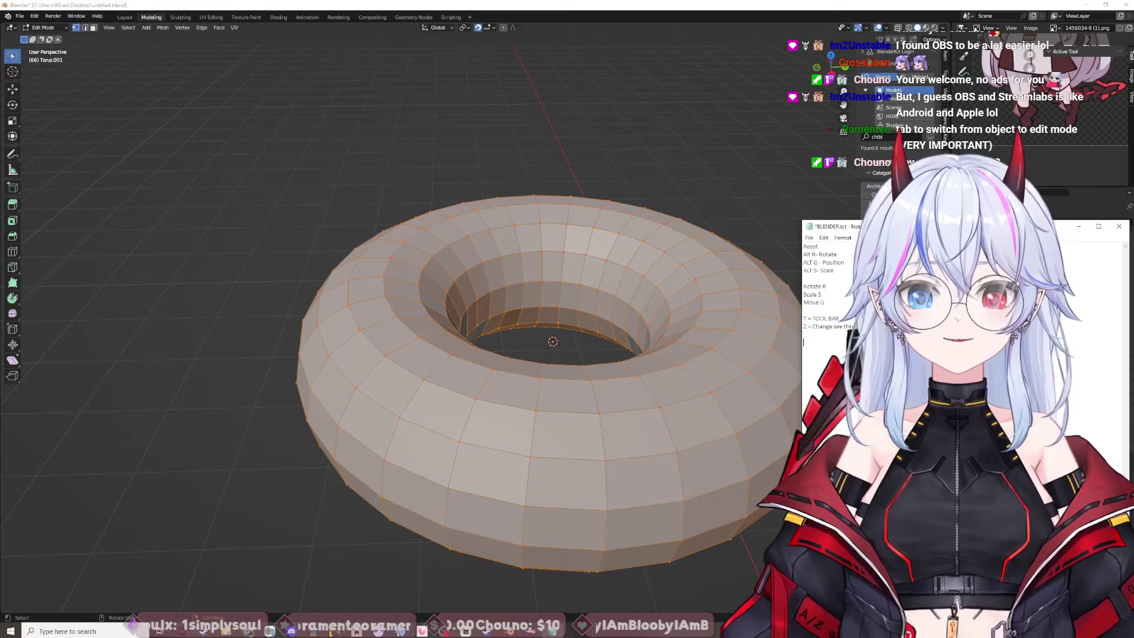
pyautogui.write('TAB = S')
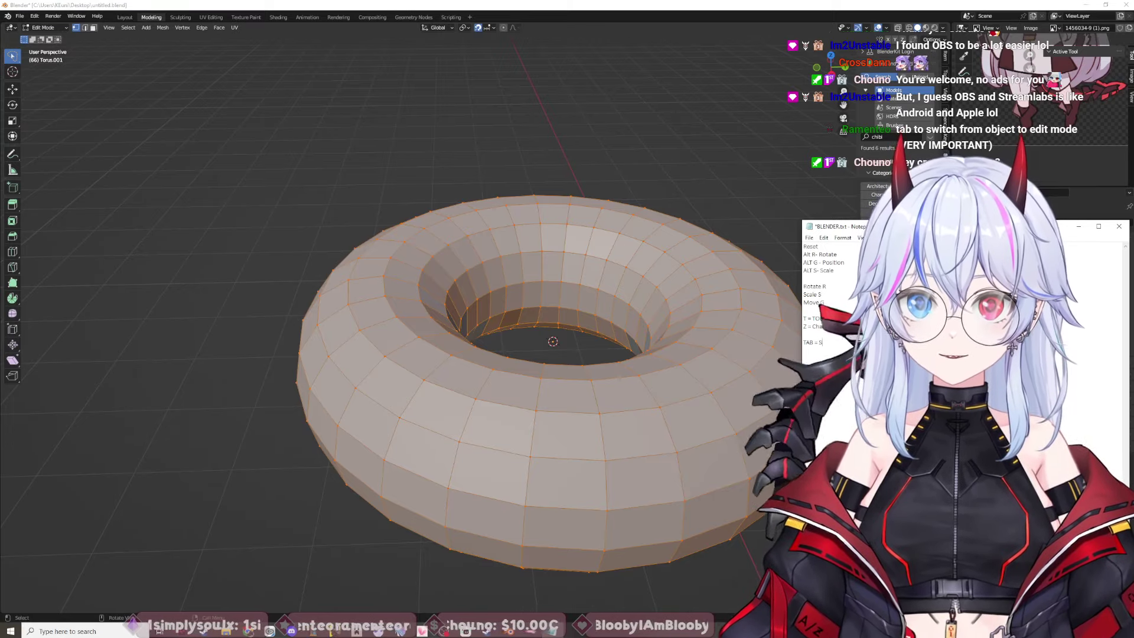
pyautogui.write('witch betwee')
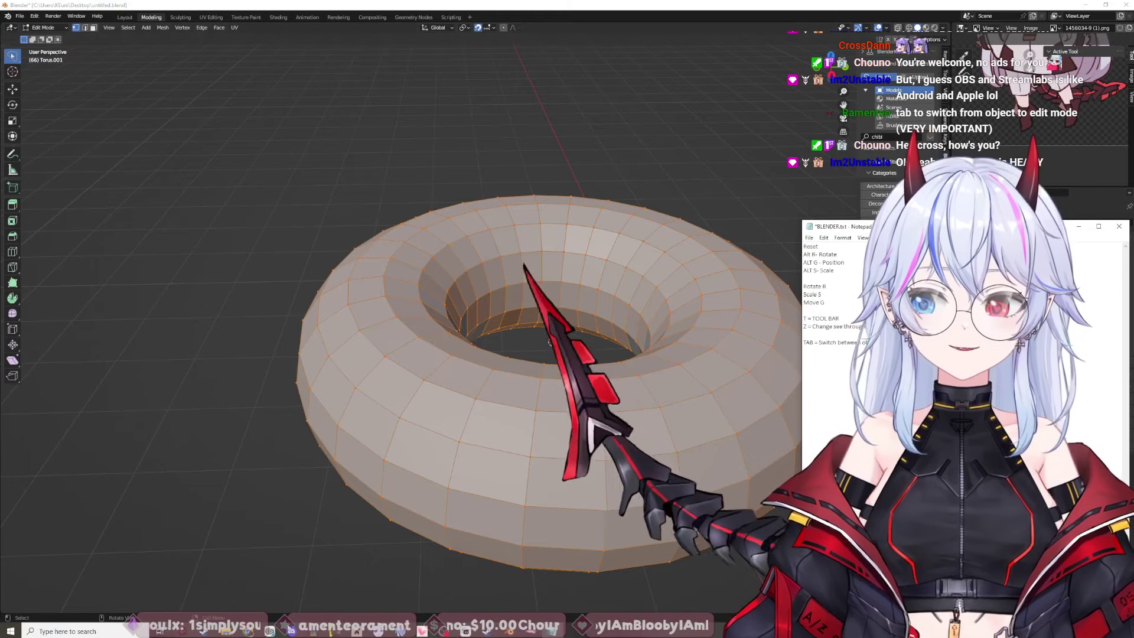
pyautogui.moveTo(249, 633)
pyautogui.click(286, 590)
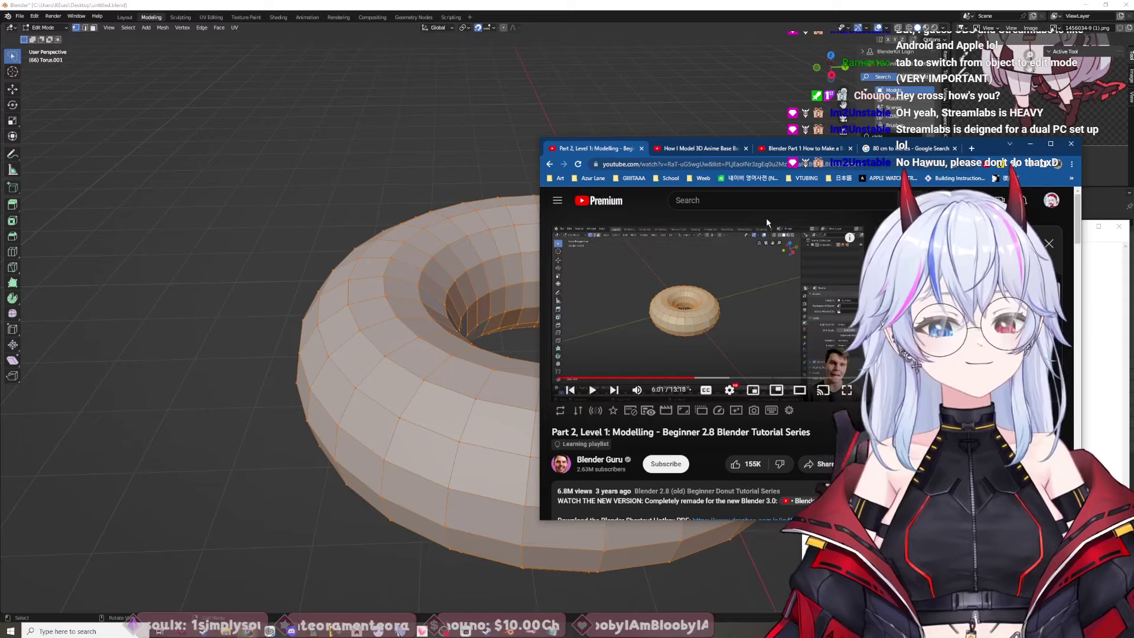
# Step: Play the tutorial, pausing once, until it reaches the spike-pulling demonstration
pyautogui.click(742, 297)
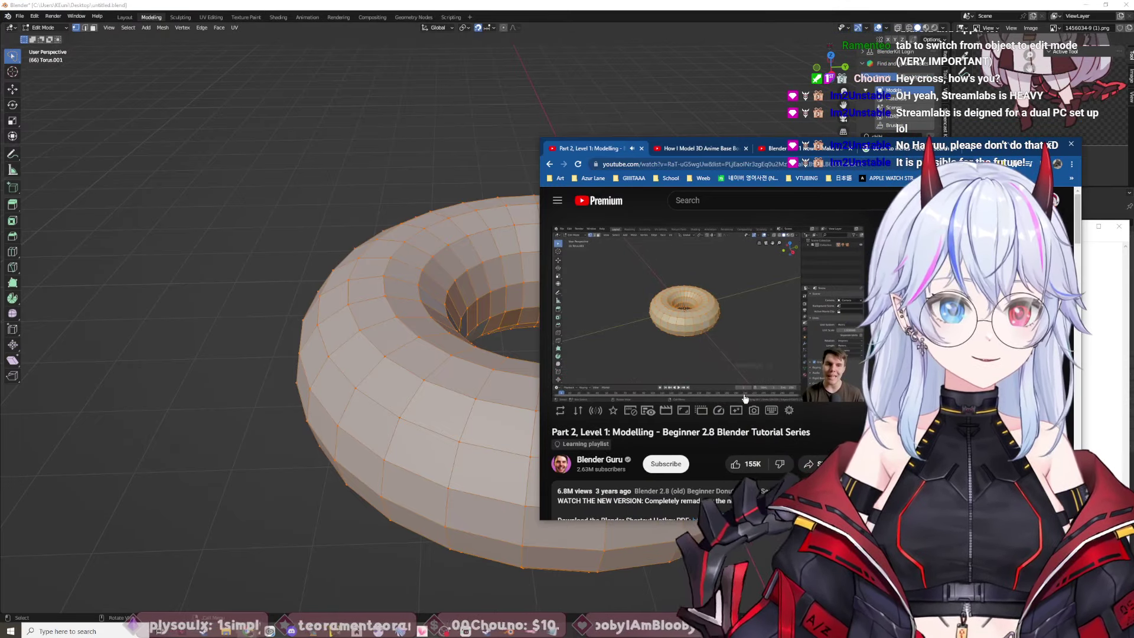
pyautogui.click(758, 308)
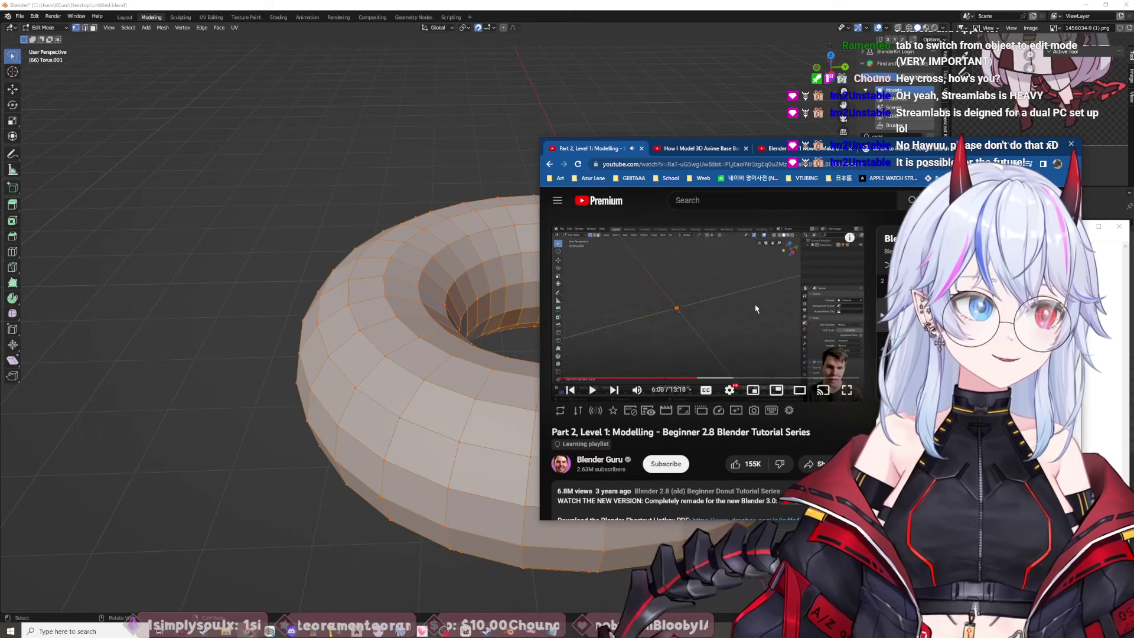
pyautogui.click(755, 308)
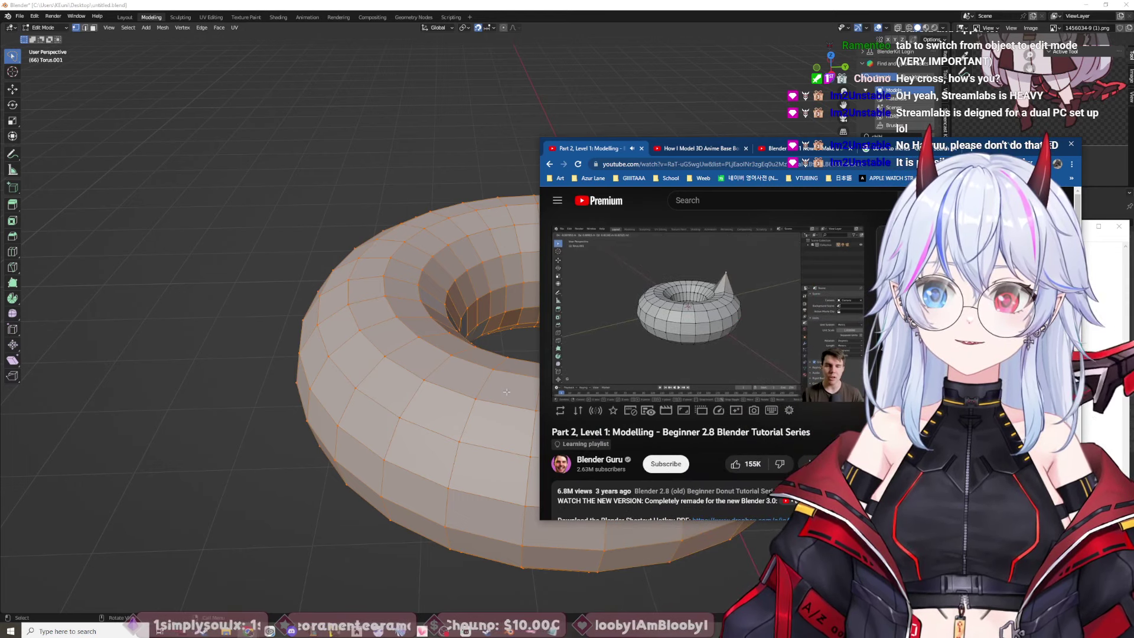
# Step: Select a torus vertex and test starting and cancelling a move with G
pyautogui.click(459, 411)
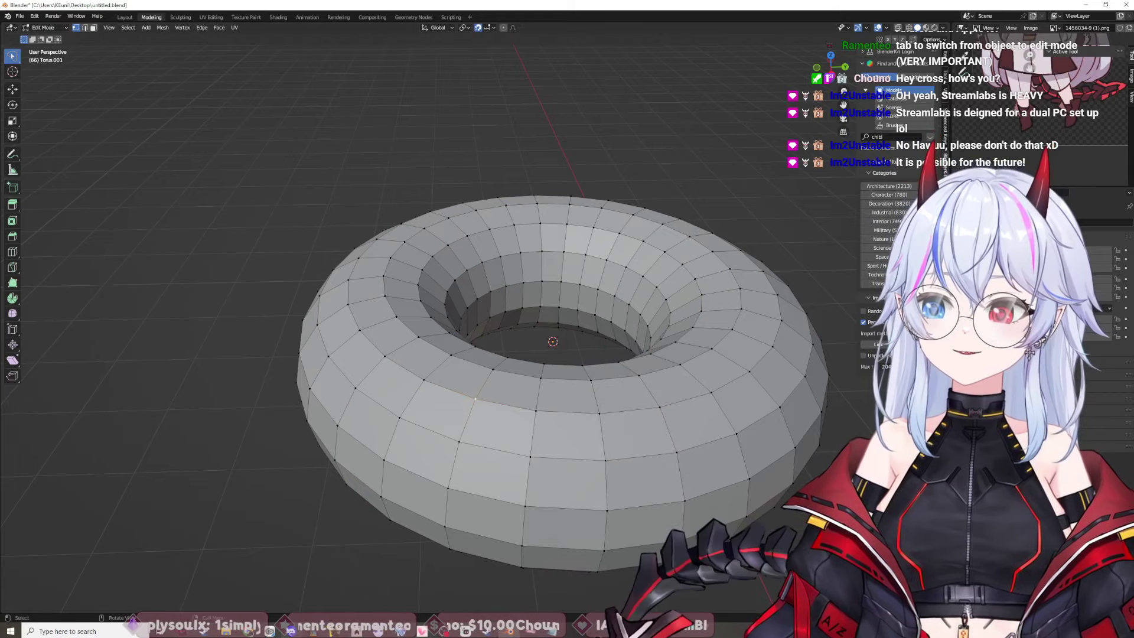
pyautogui.moveTo(268, 623)
pyautogui.click(285, 594)
pyautogui.click(478, 394)
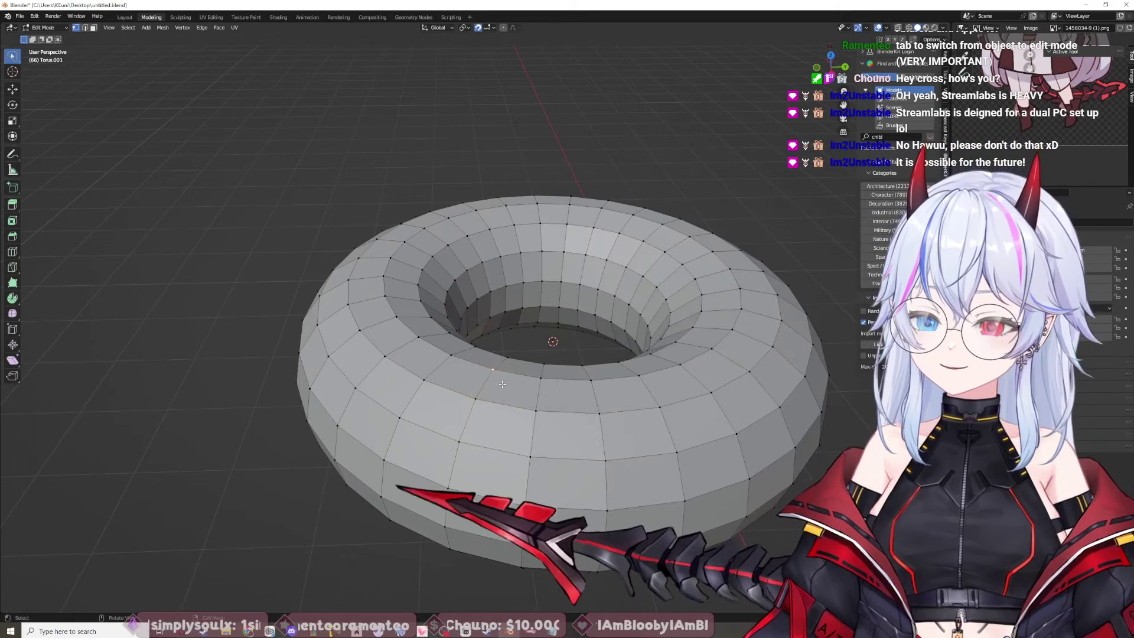
pyautogui.press('g')
pyautogui.click(511, 365)
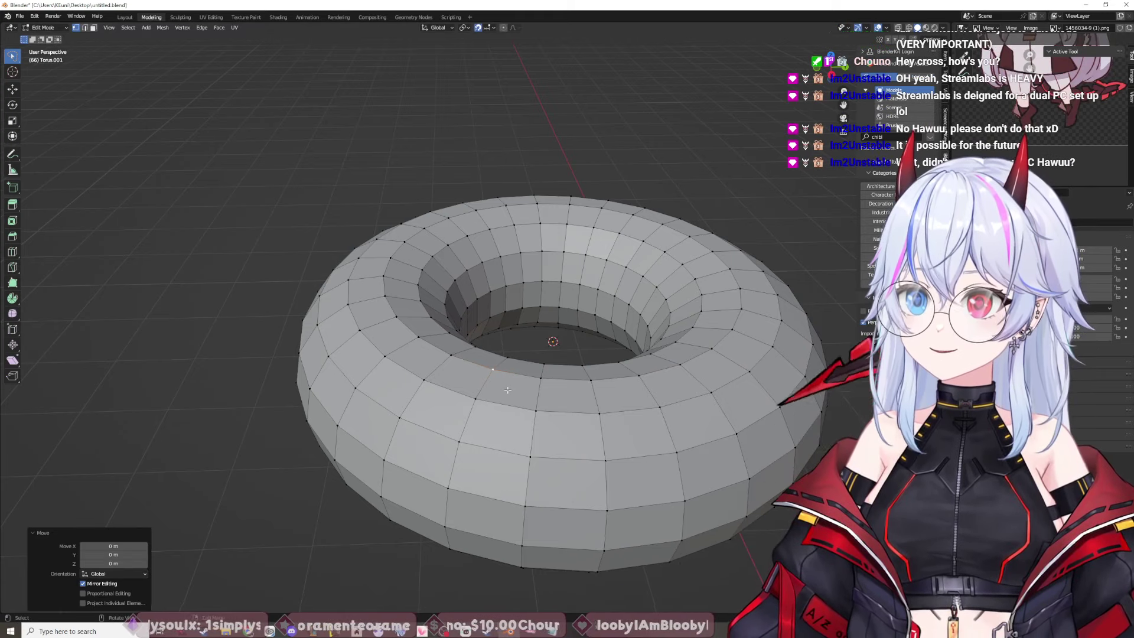
pyautogui.press('g')
pyautogui.rightClick(521, 372)
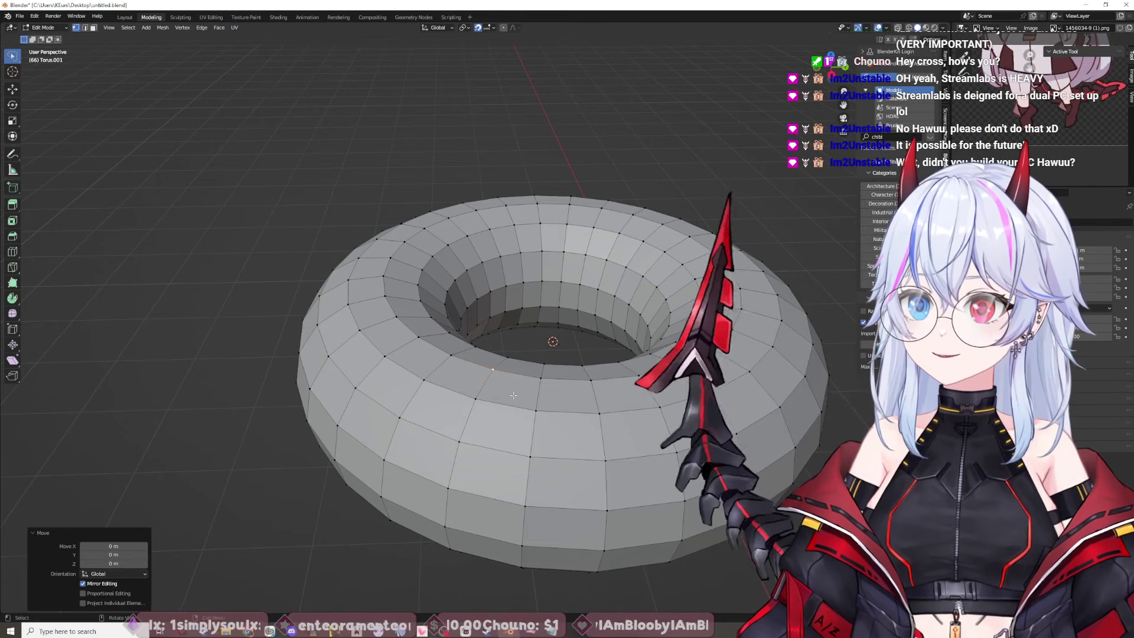
# Step: Practise selecting and deselecting all with A and Alt+A, then pick a near-side vertex
pyautogui.click(505, 384)
pyautogui.click(499, 349)
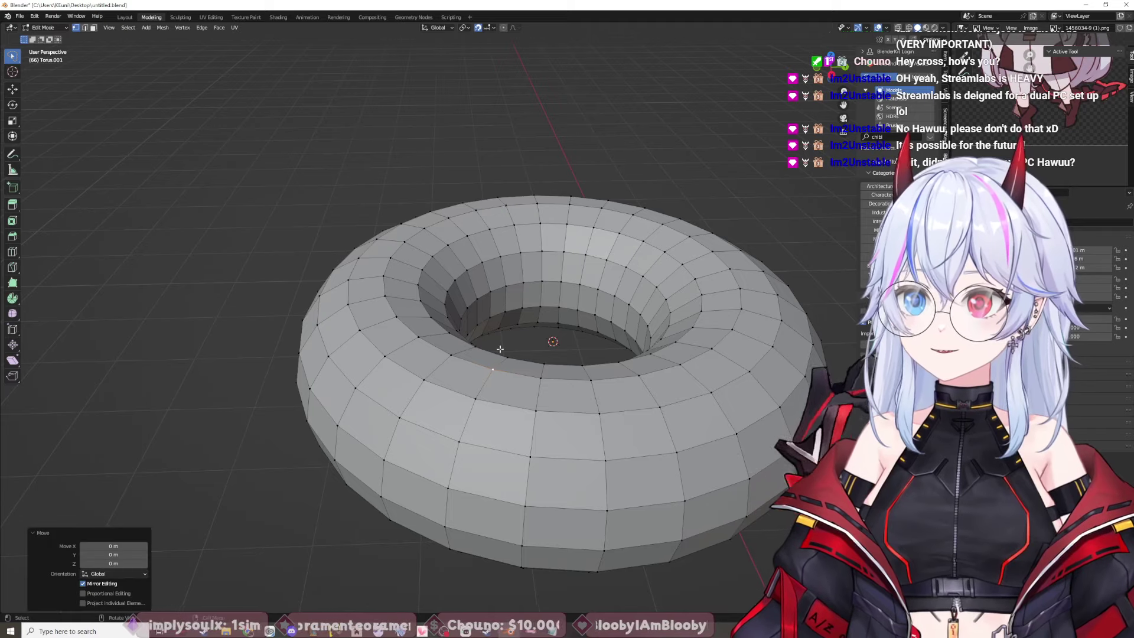
pyautogui.hotkey('alt', 'a')
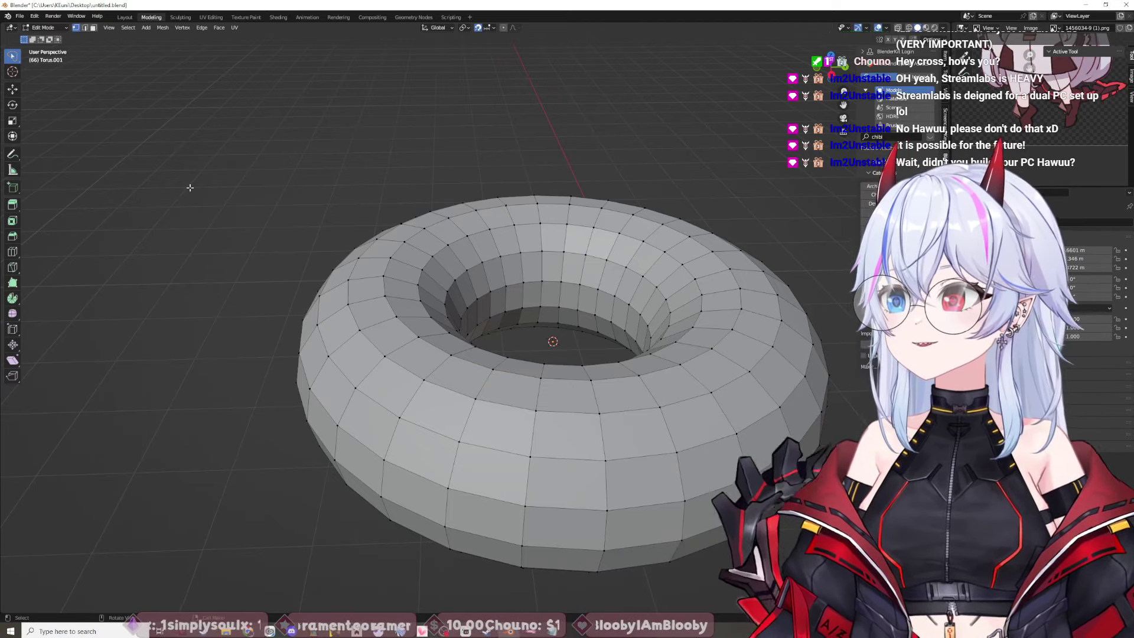
pyautogui.press('a')
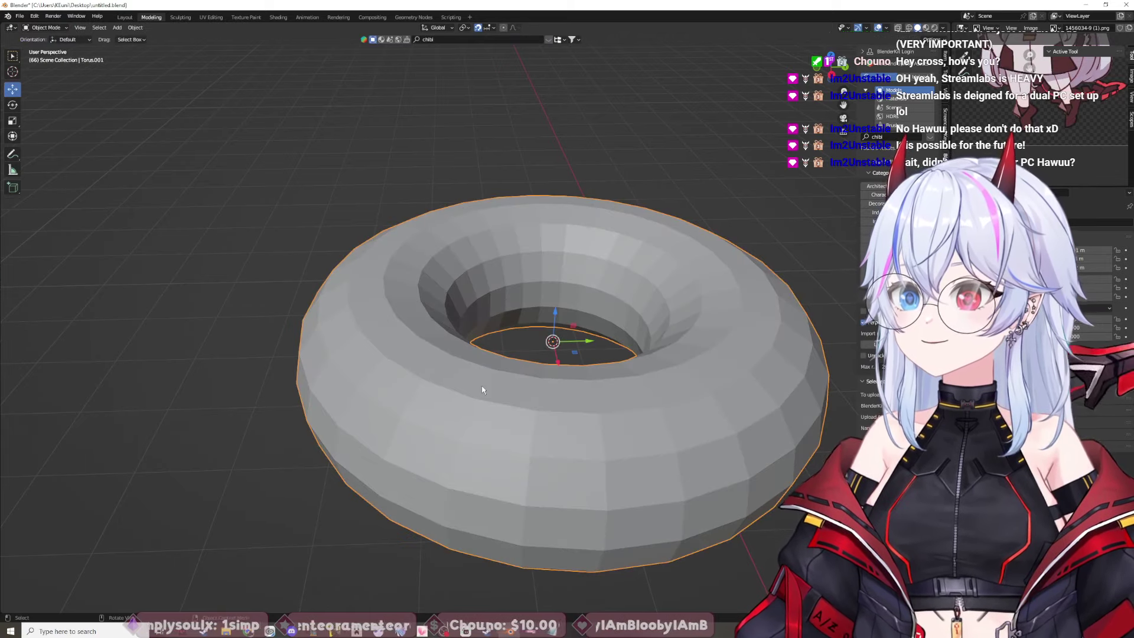
pyautogui.hotkey('alt', 'a')
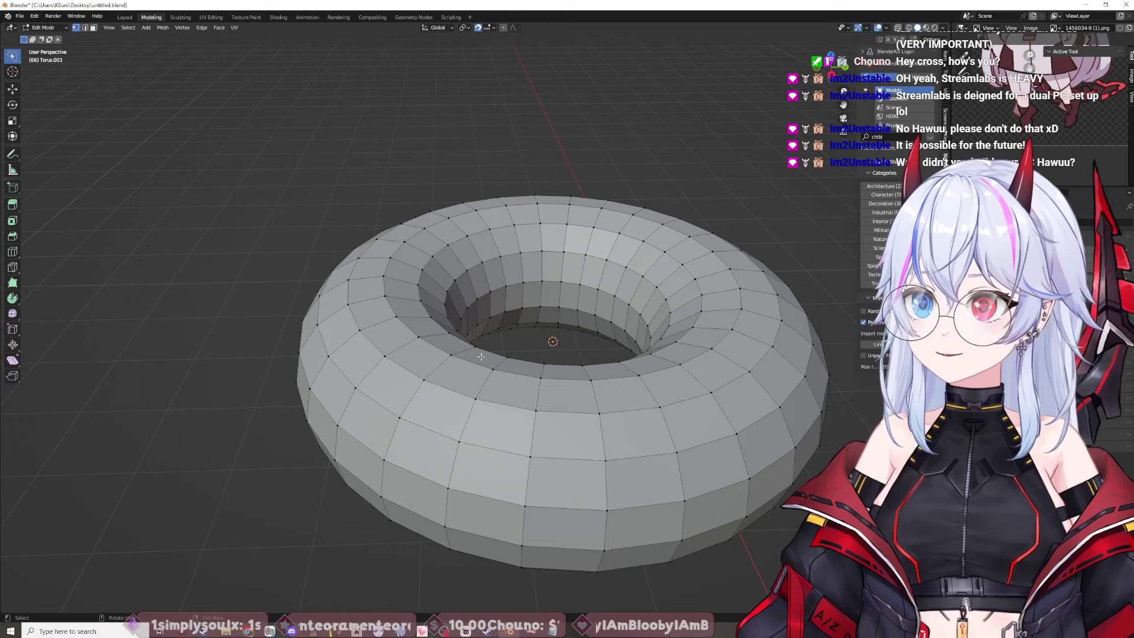
pyautogui.click(474, 396)
pyautogui.press('g')
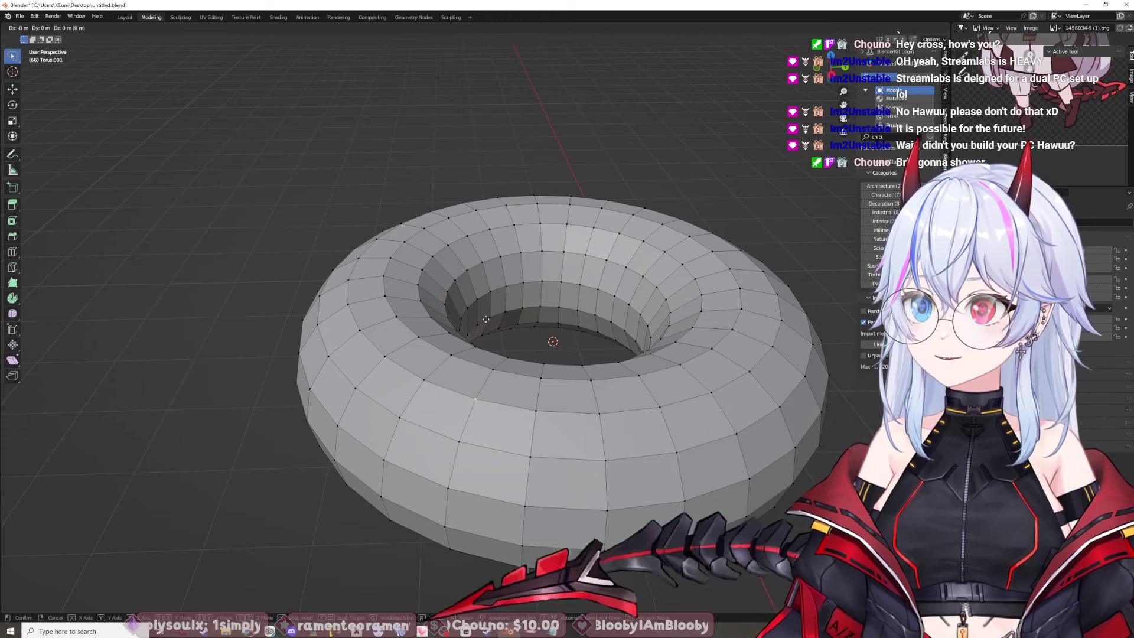
pyautogui.press('z')
pyautogui.press('1')
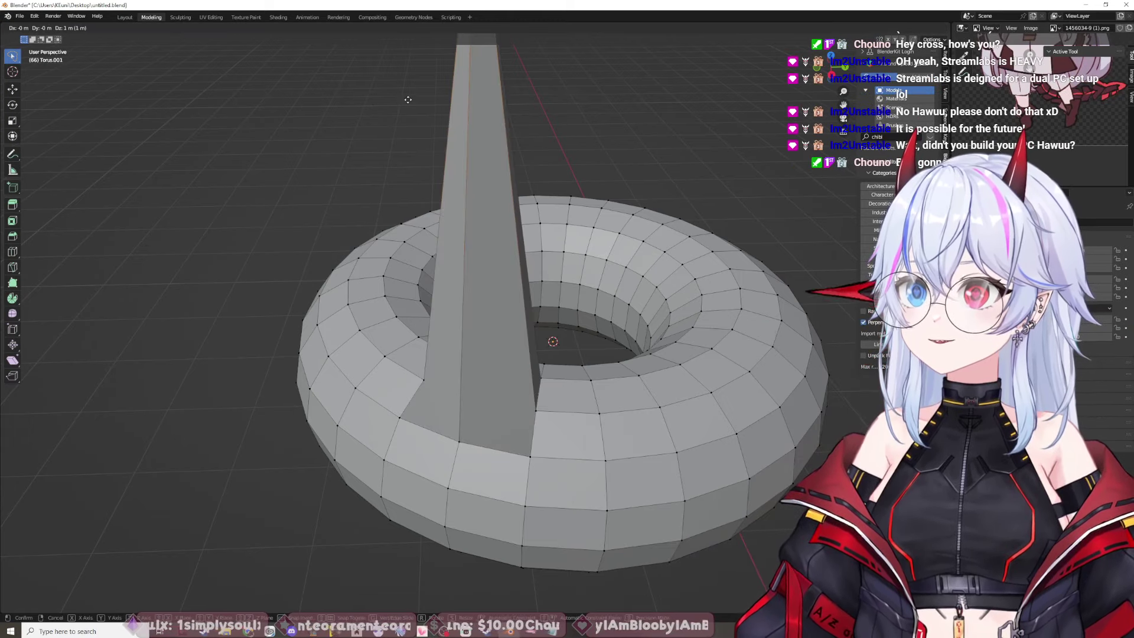
pyautogui.press('Return')
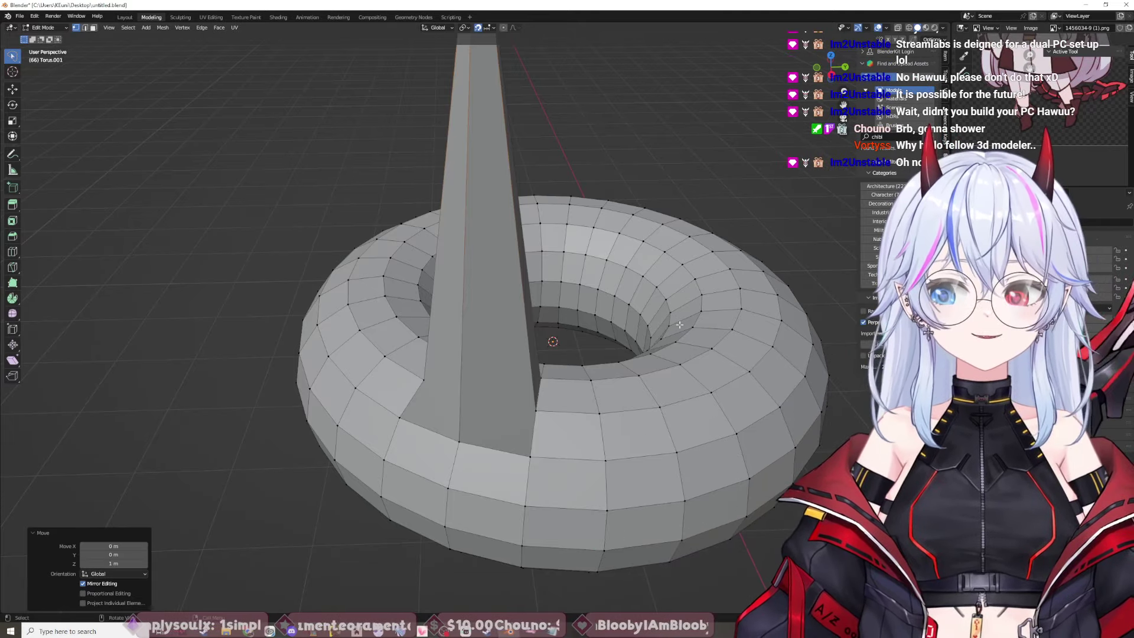
pyautogui.moveTo(679, 325); pyautogui.dragTo(638, 322, button='middle')
pyautogui.scroll(-5, 535, 301)
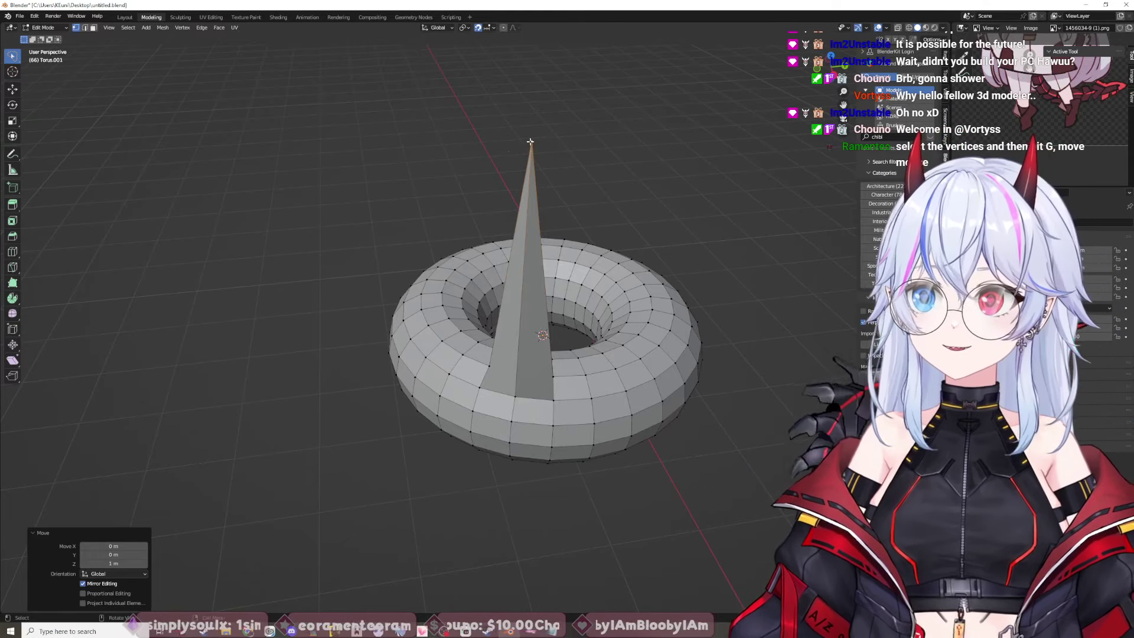
pyautogui.press('g')
pyautogui.click(522, 279)
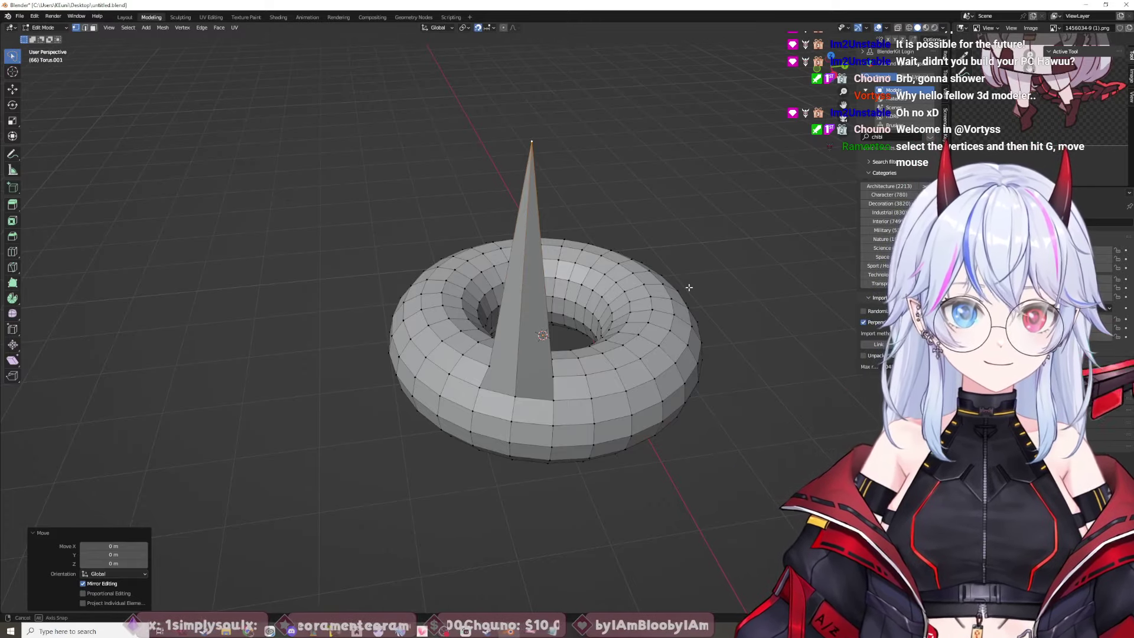
pyautogui.moveTo(688, 287); pyautogui.dragTo(386, 328, button='middle')
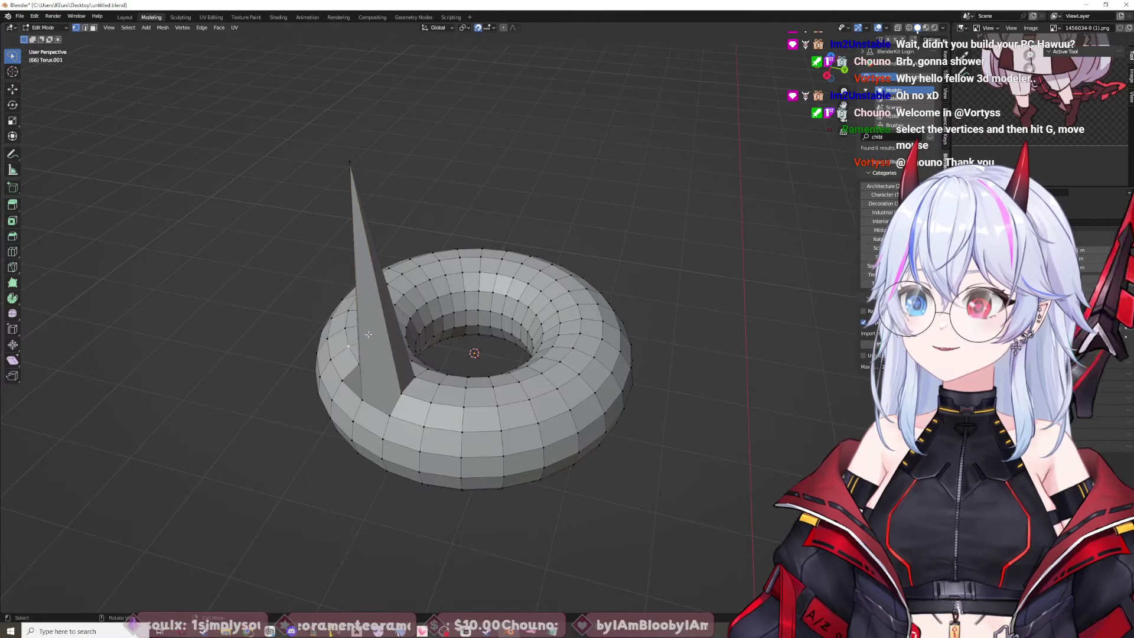
pyautogui.moveTo(591, 405); pyautogui.dragTo(694, 254, button='middle')
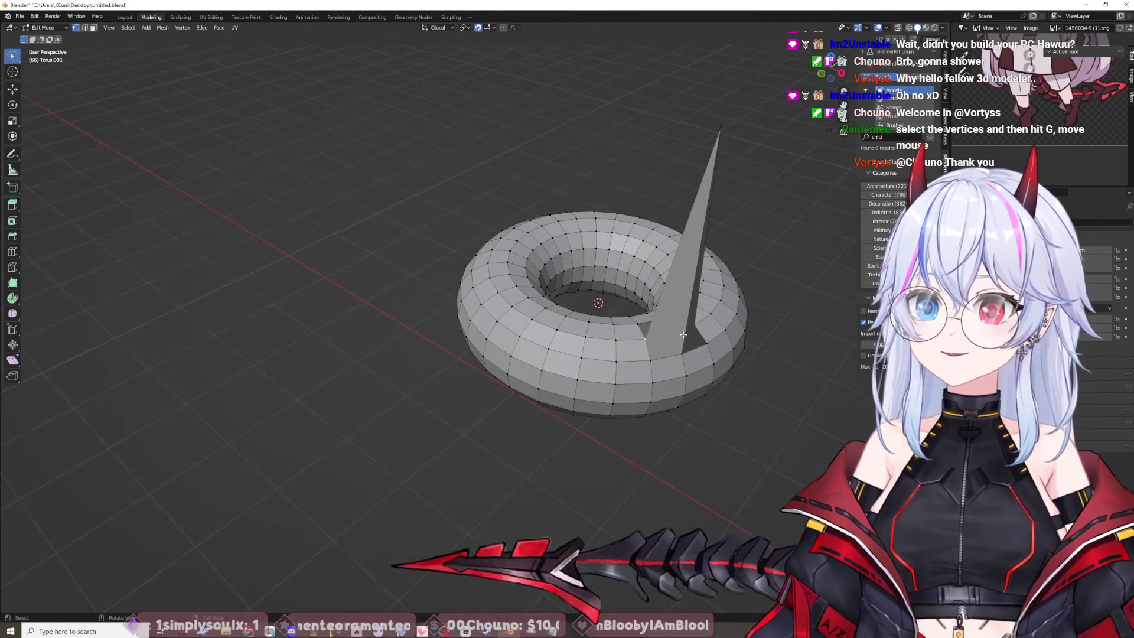
pyautogui.press('g')
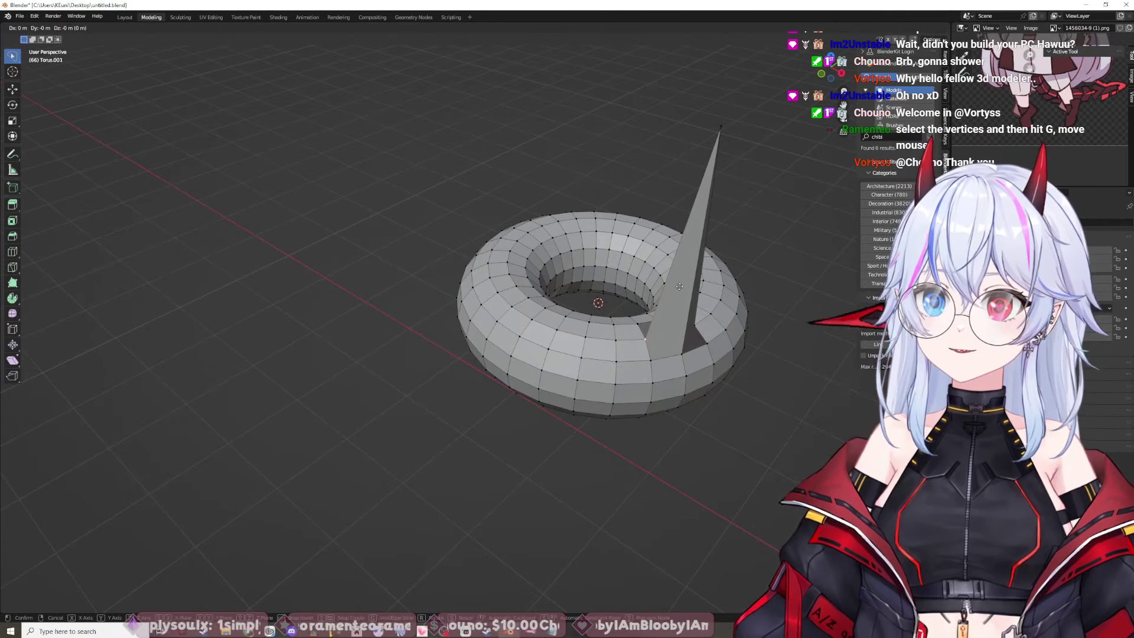
pyautogui.click(688, 279)
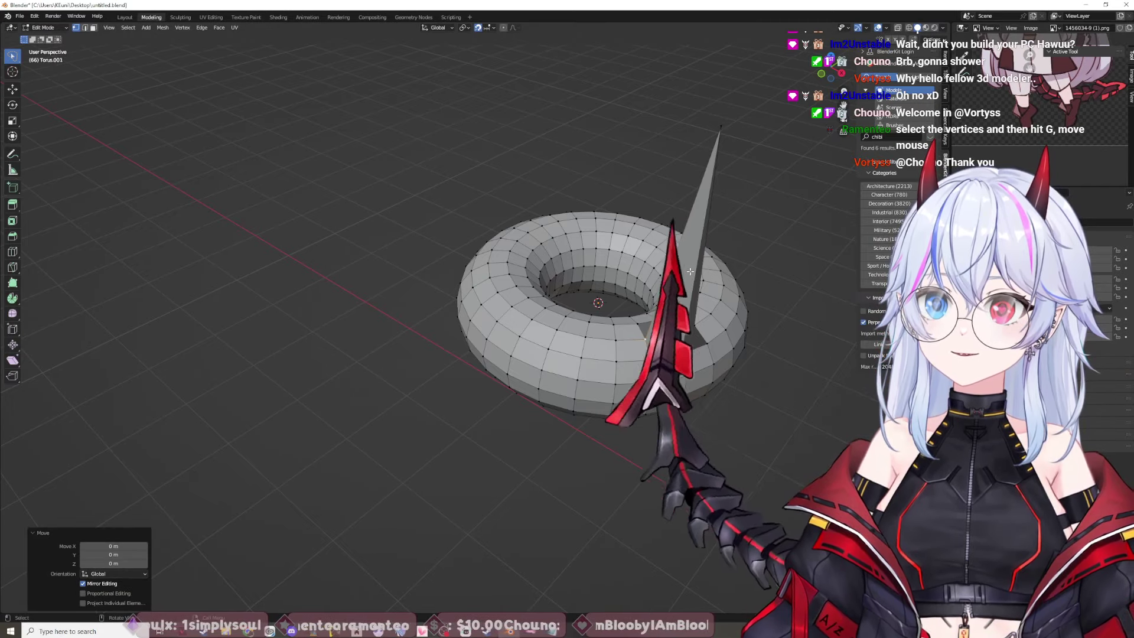
pyautogui.moveTo(690, 271); pyautogui.dragTo(573, 296, button='middle')
pyautogui.press('g')
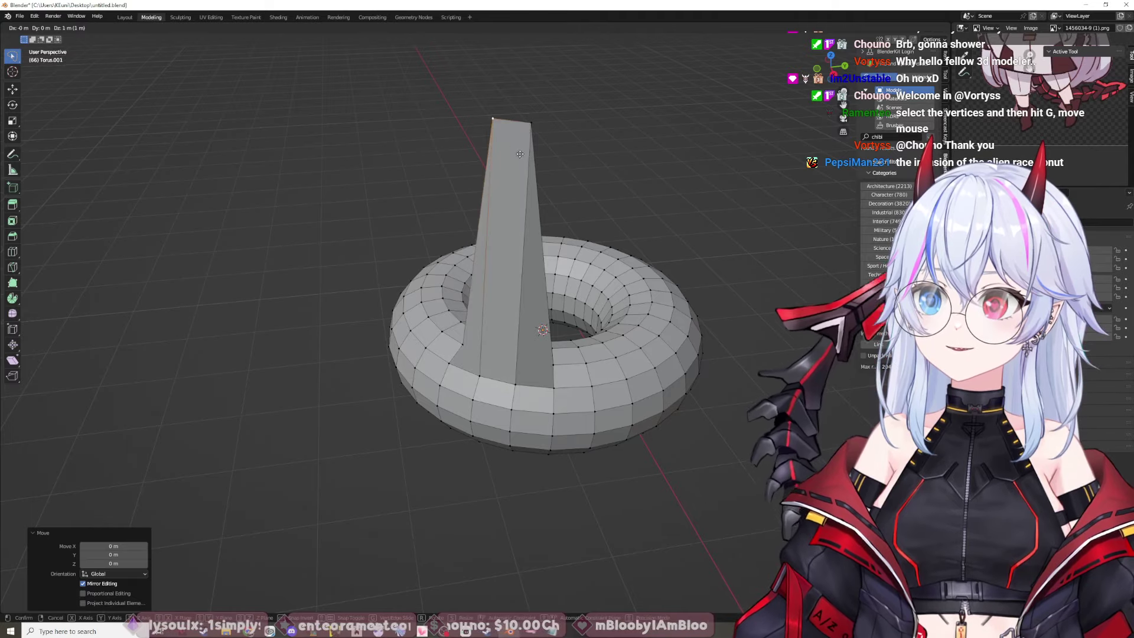
pyautogui.click(532, 308)
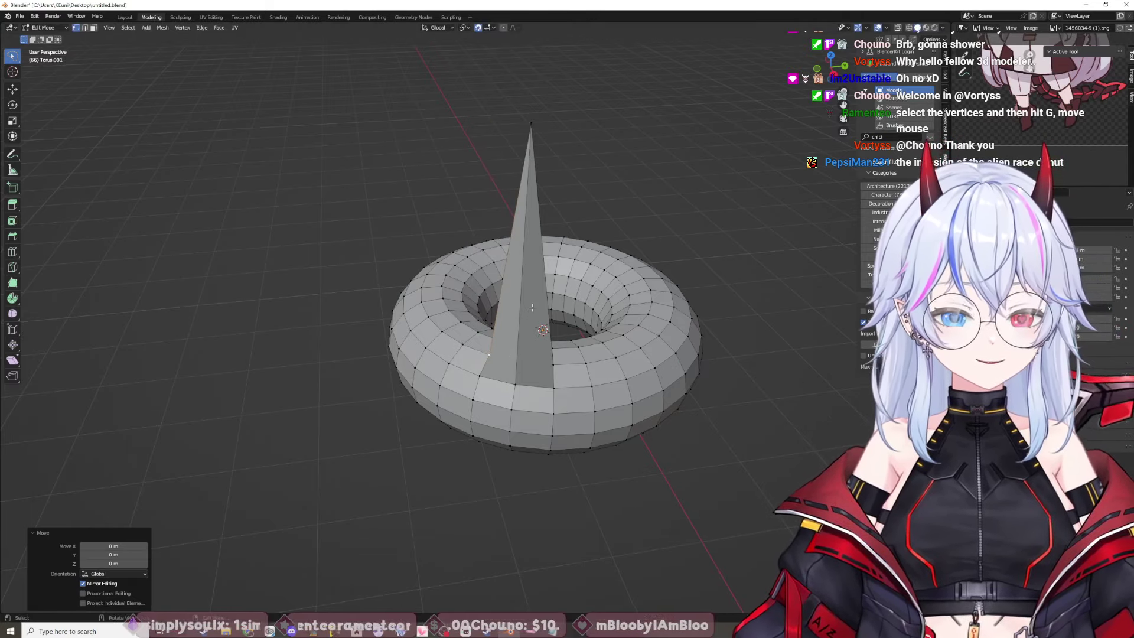
pyautogui.keyDown('shift'); pyautogui.moveTo(761, 333); pyautogui.dragTo(641, 331, button='middle'); pyautogui.keyUp('shift')
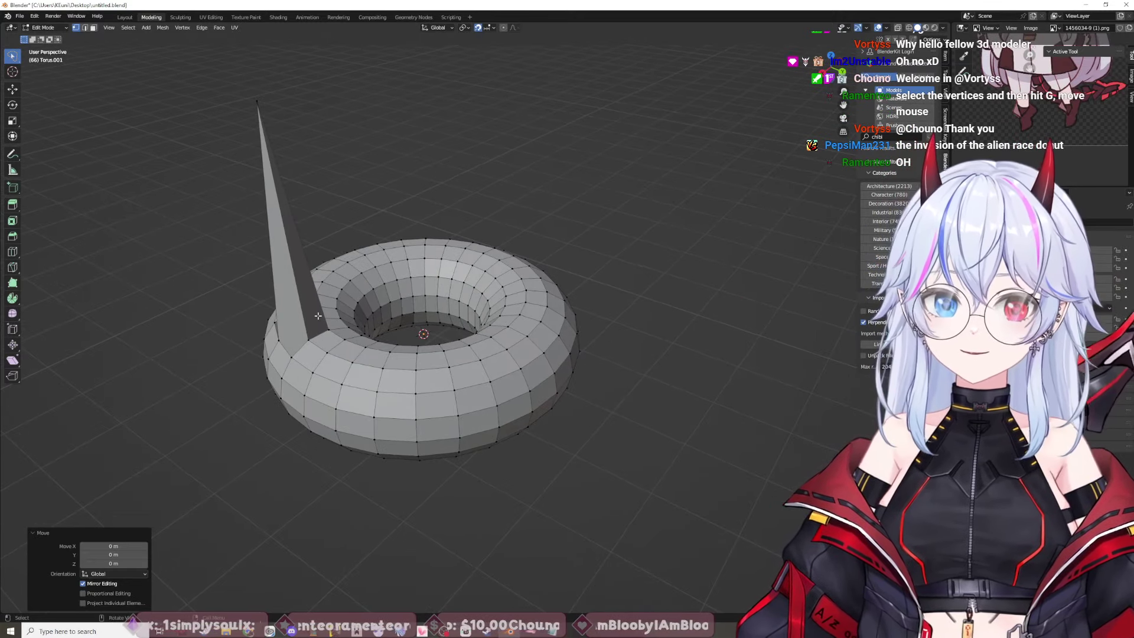
pyautogui.moveTo(672, 265); pyautogui.dragTo(591, 273, button='middle')
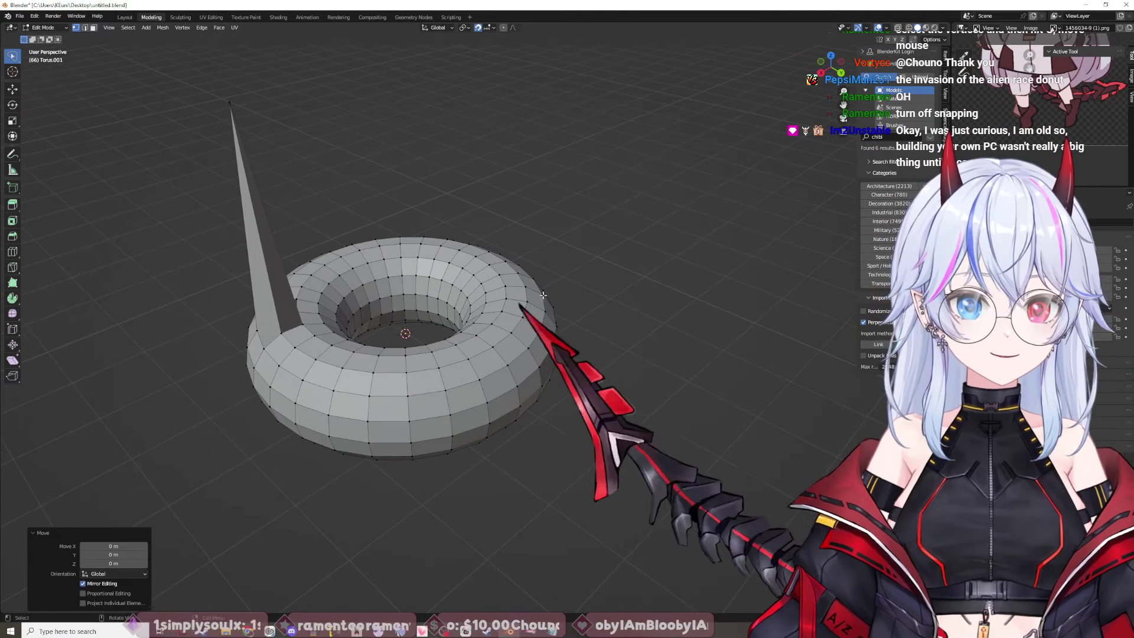
pyautogui.moveTo(614, 397); pyautogui.dragTo(625, 368, button='middle')
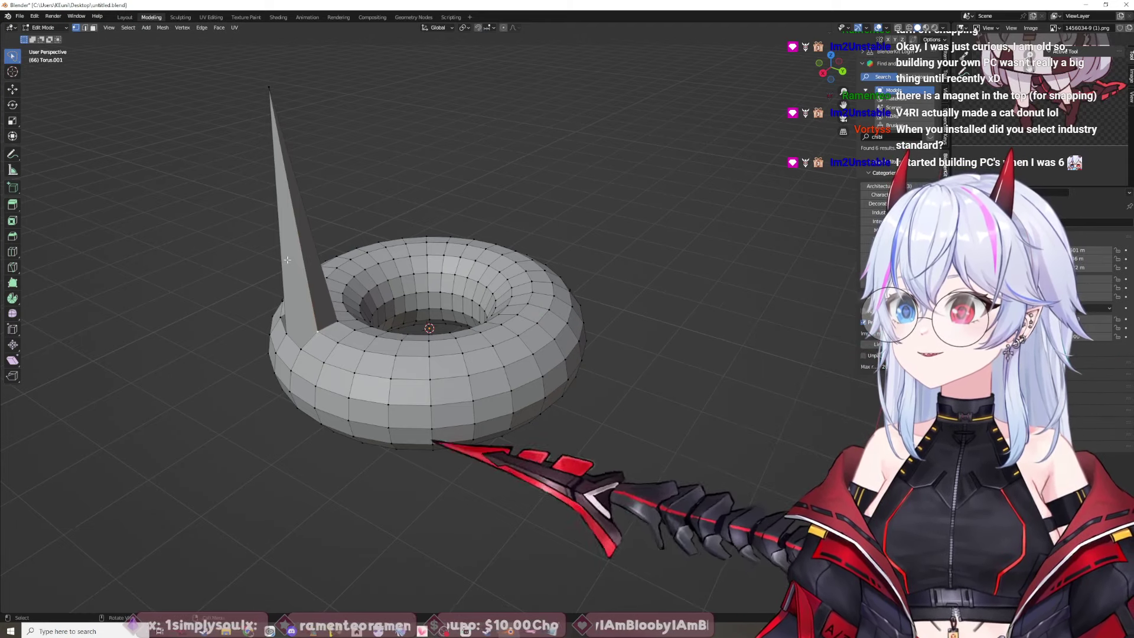
# Step: Undo the spike tip move and extrusion to restore the plain torus
pyautogui.press('g')
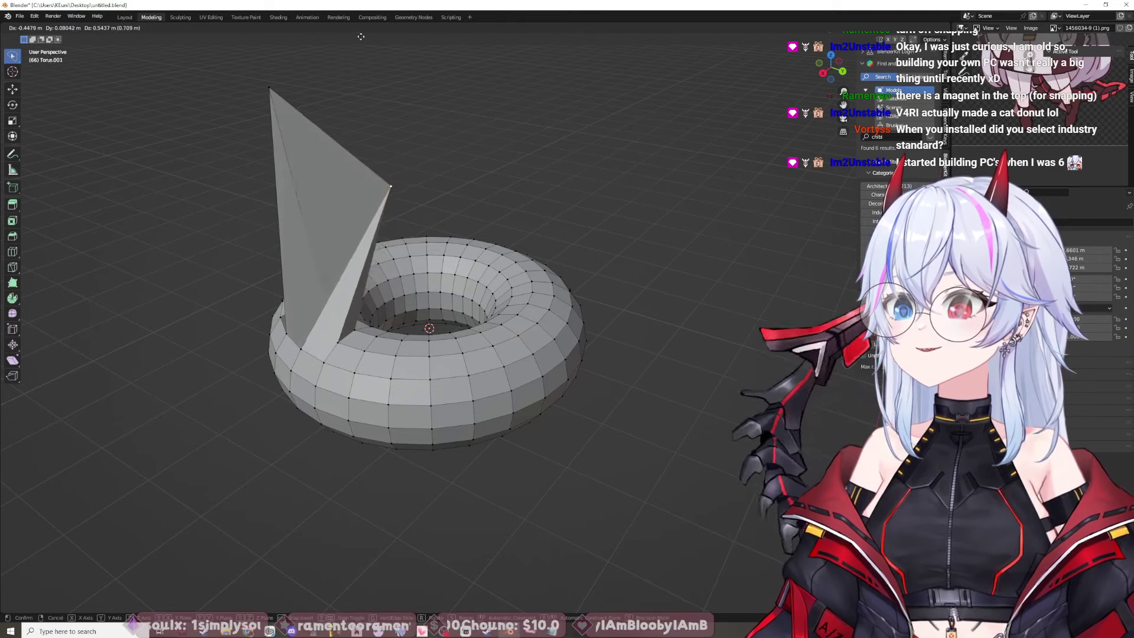
pyautogui.click(601, 591)
pyautogui.hotkey('ctrl', 'z')
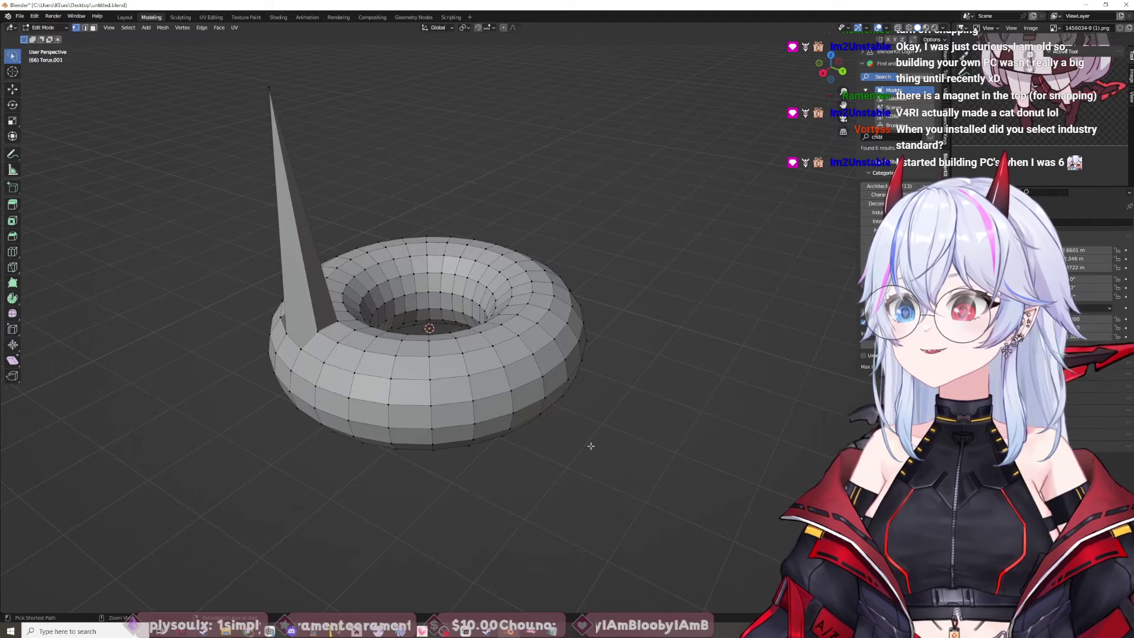
pyautogui.hotkey('ctrl', 'z')
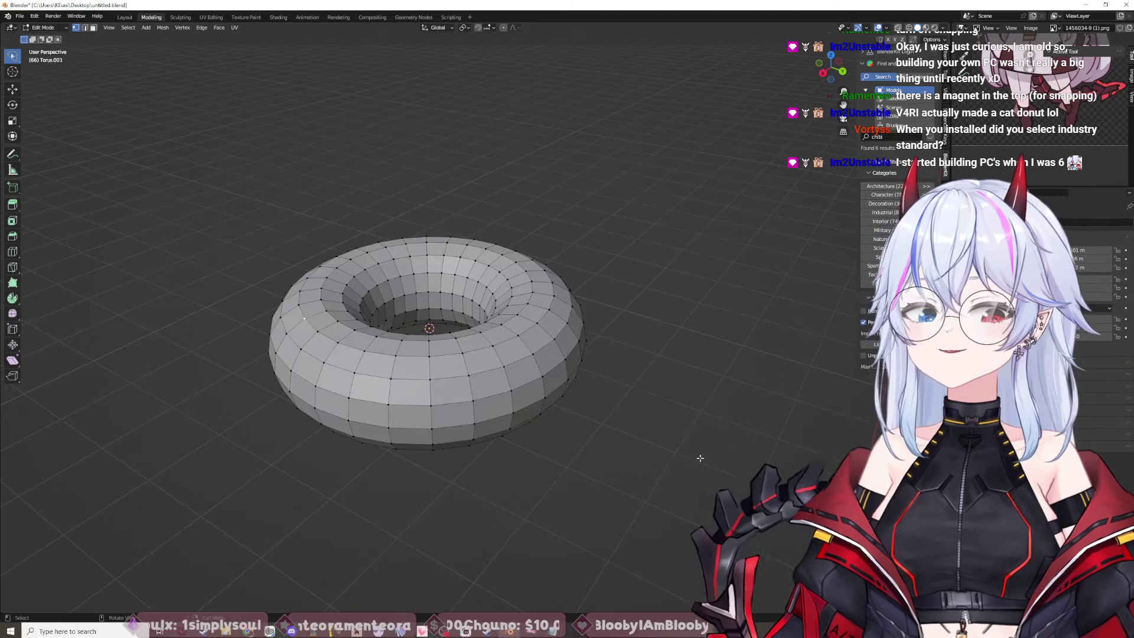
pyautogui.moveTo(700, 458); pyautogui.dragTo(615, 480, button='middle')
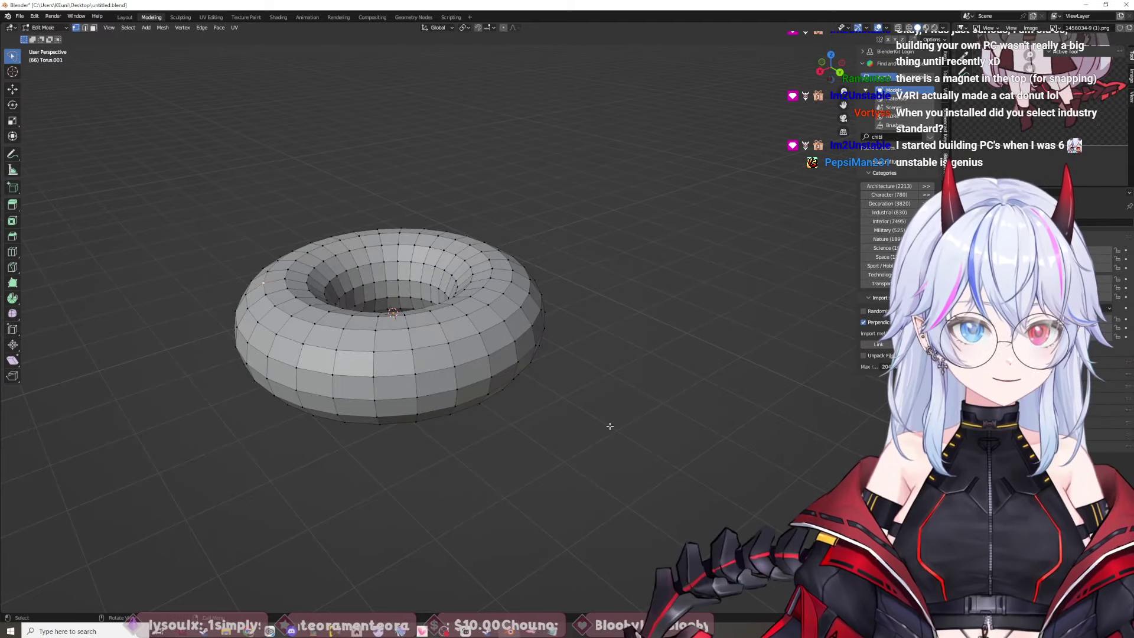
pyautogui.moveTo(609, 425); pyautogui.dragTo(456, 368, button='middle')
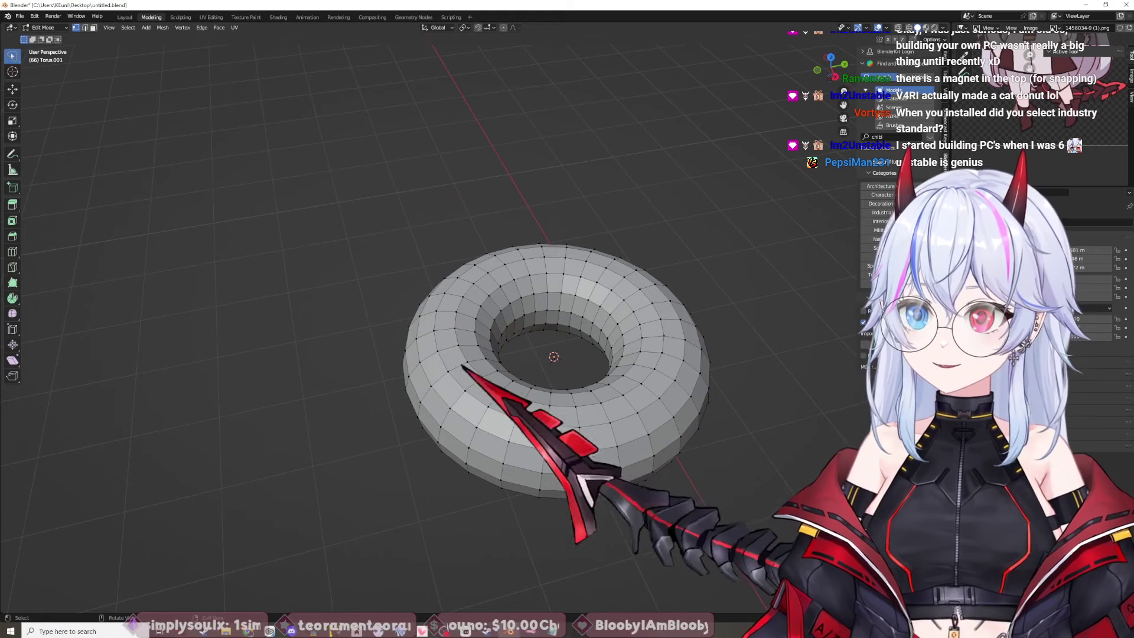
# Step: Pull a top vertex up along Y into the first pointed ear
pyautogui.moveTo(546, 426); pyautogui.dragTo(610, 417)
pyautogui.press('y')
pyautogui.rightClick(611, 416)
pyautogui.moveTo(610, 417); pyautogui.dragTo(741, 430, button='middle')
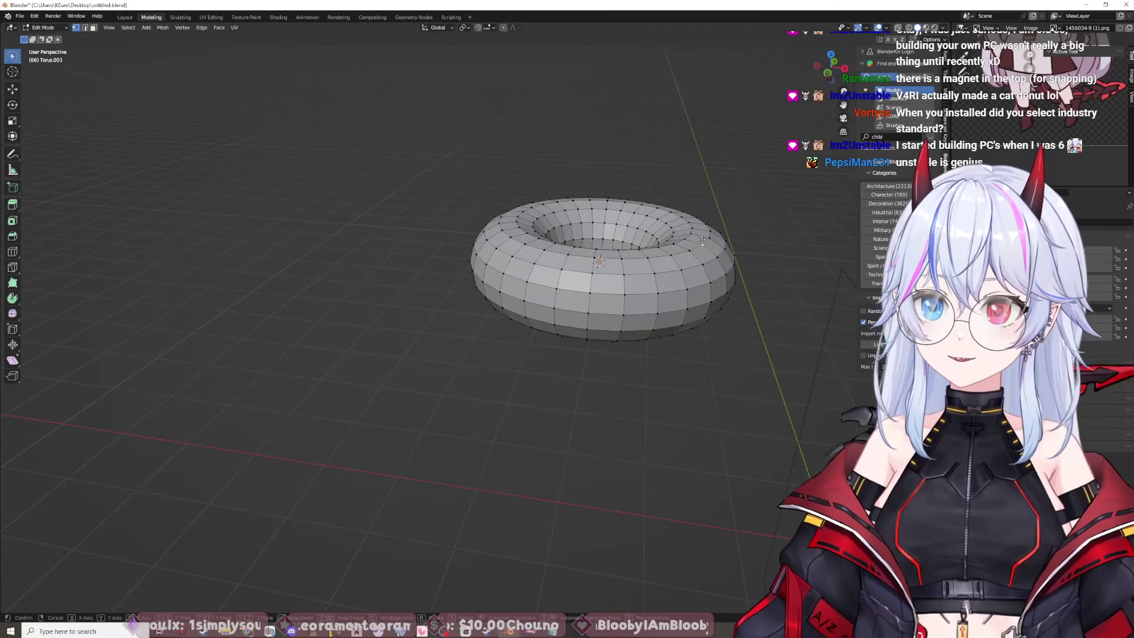
pyautogui.moveTo(701, 241); pyautogui.dragTo(726, 201)
# Step: Raise a left-side vertex along Y into a taller second ear
pyautogui.moveTo(539, 364); pyautogui.dragTo(558, 360, button='middle')
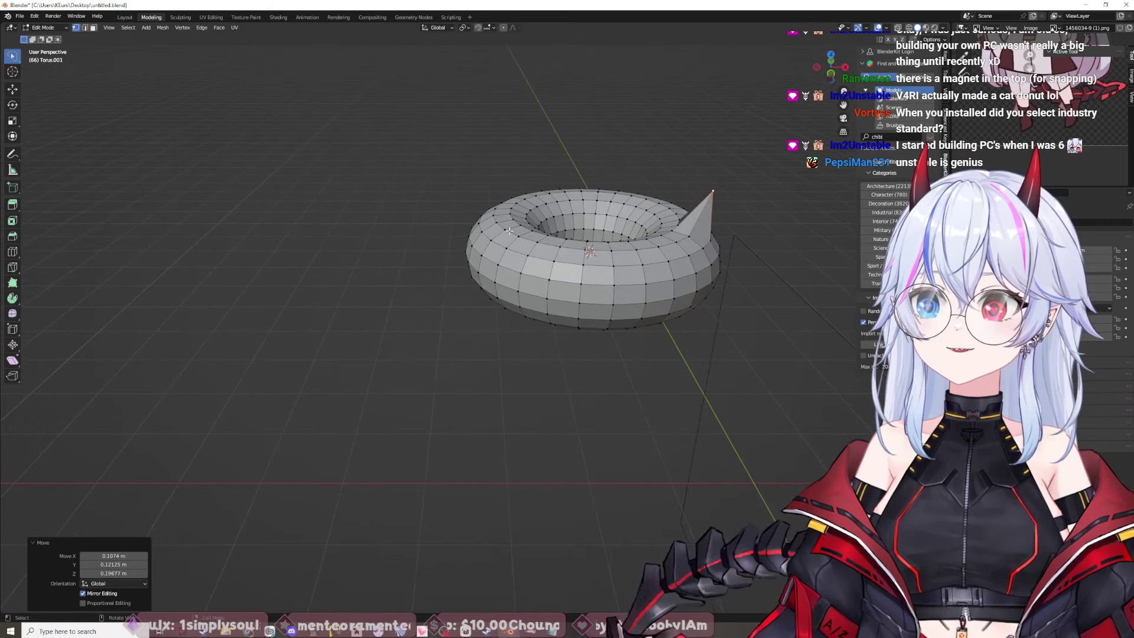
pyautogui.moveTo(511, 235)
pyautogui.mouseDown()
pyautogui.moveTo(496, 207)
pyautogui.moveTo(500, 226)
pyautogui.mouseUp()
pyautogui.press('y')
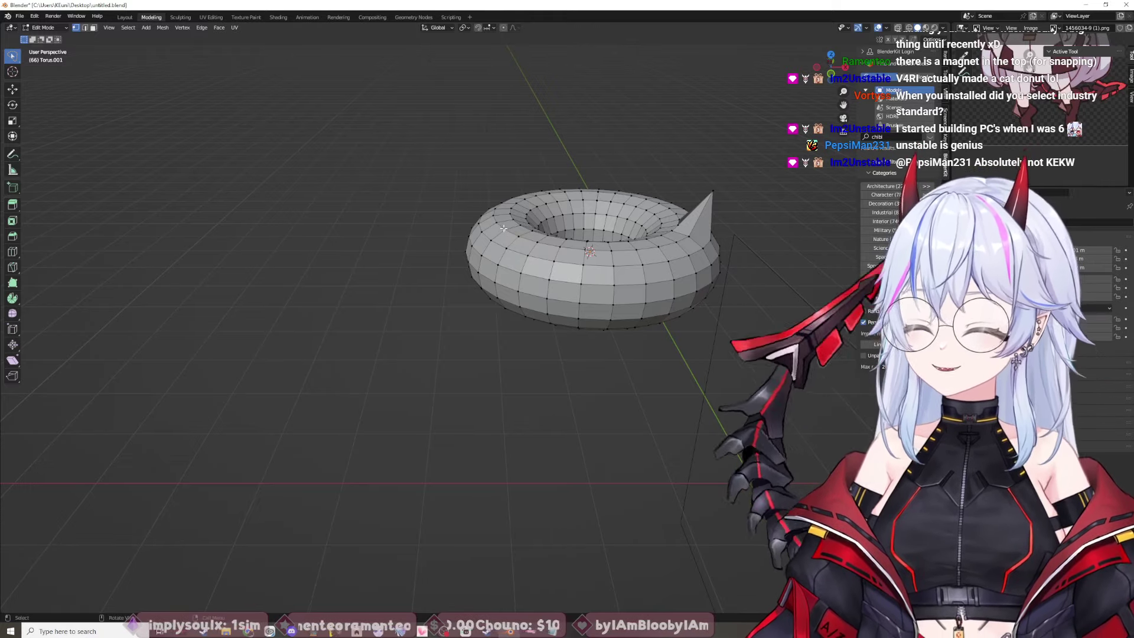
pyautogui.moveTo(503, 228); pyautogui.dragTo(489, 187)
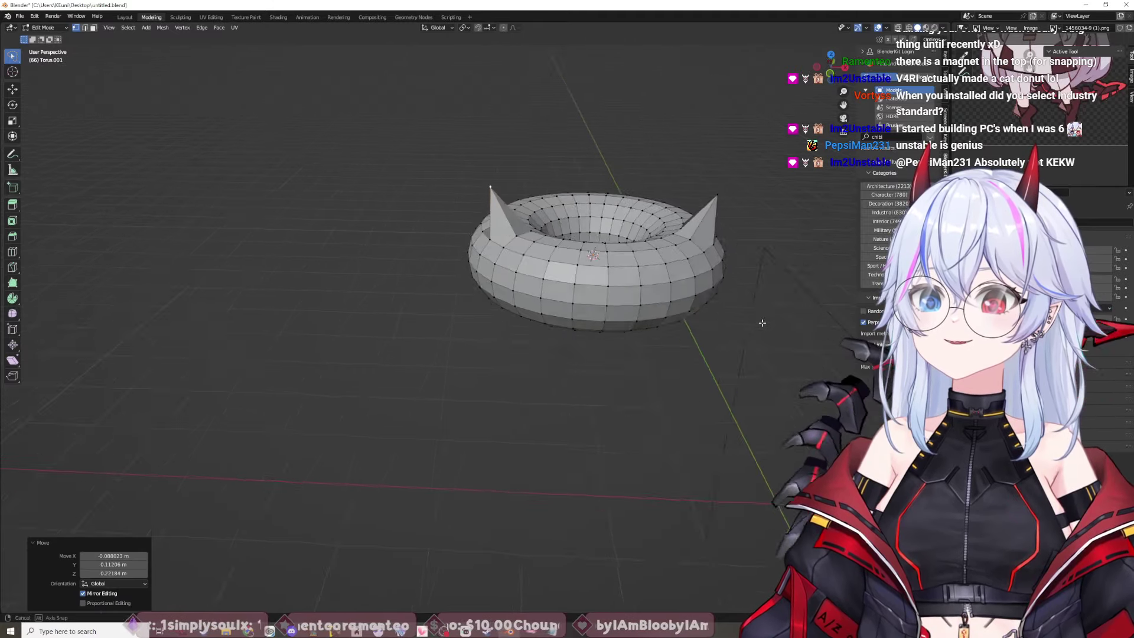
pyautogui.moveTo(759, 321)
pyautogui.mouseDown(button='middle')
pyautogui.moveTo(658, 316)
pyautogui.moveTo(815, 337)
pyautogui.moveTo(771, 328)
pyautogui.mouseUp(button='middle')
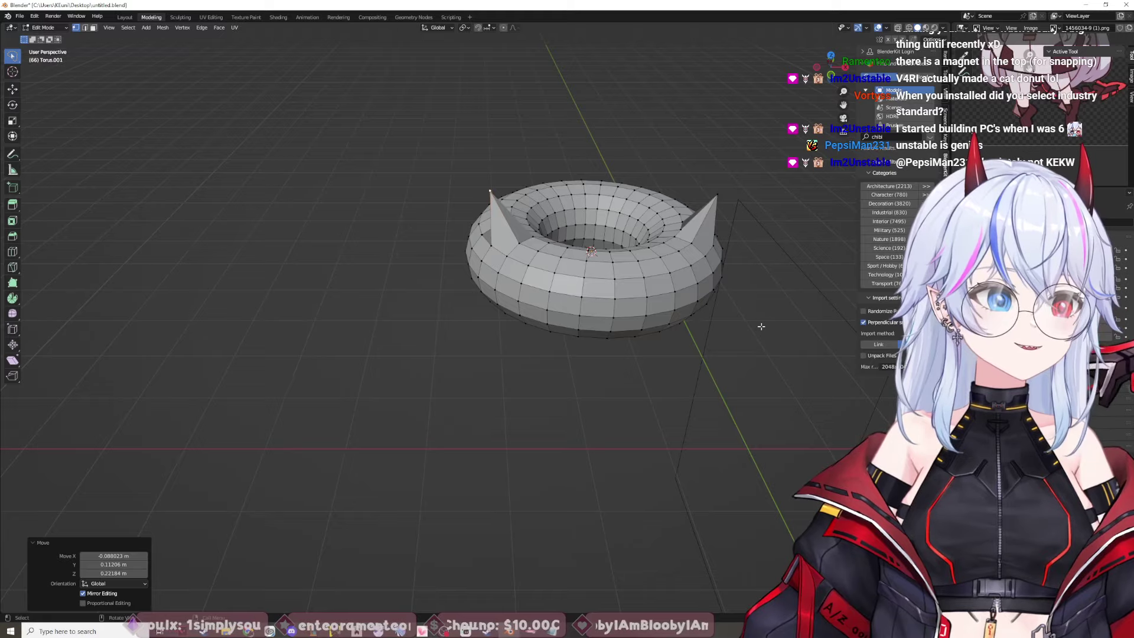
pyautogui.moveTo(696, 367); pyautogui.dragTo(639, 426, button='middle')
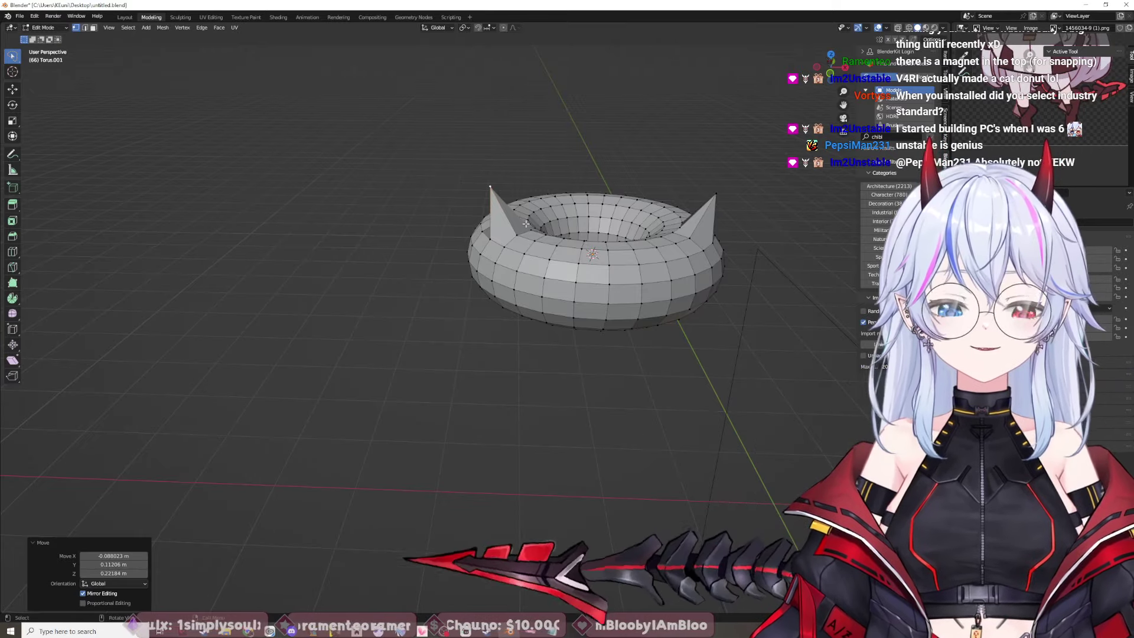
pyautogui.moveTo(534, 276); pyautogui.dragTo(570, 395, button='middle')
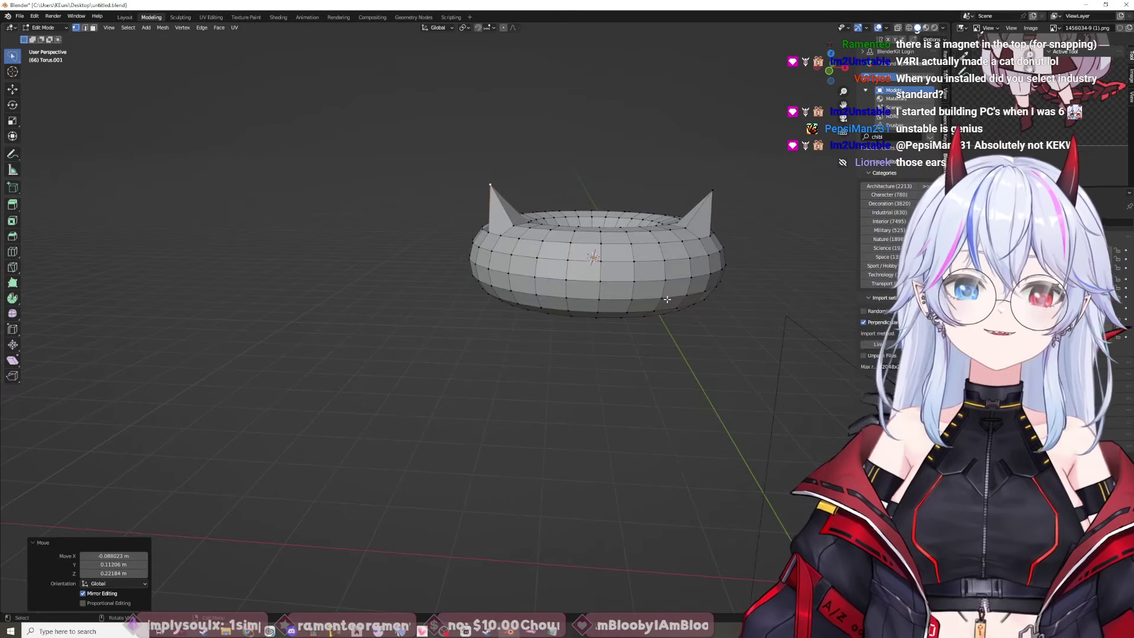
# Step: Play the YouTube donut tutorial a little further, pause it, and return to Blender
pyautogui.moveTo(248, 631)
pyautogui.click(213, 578)
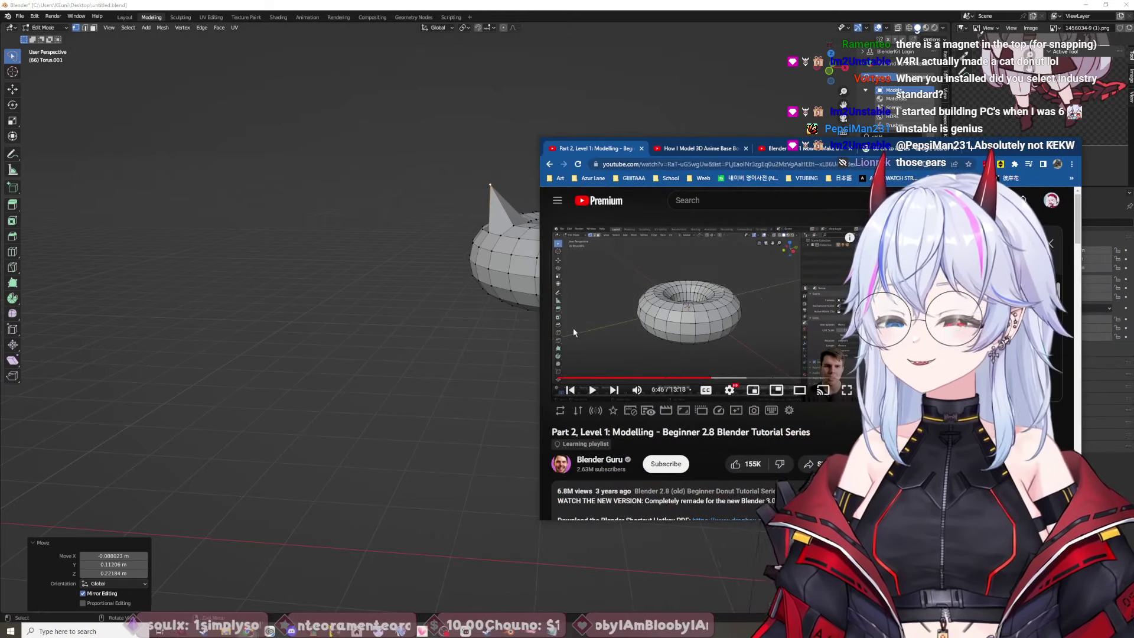
pyautogui.click(764, 284)
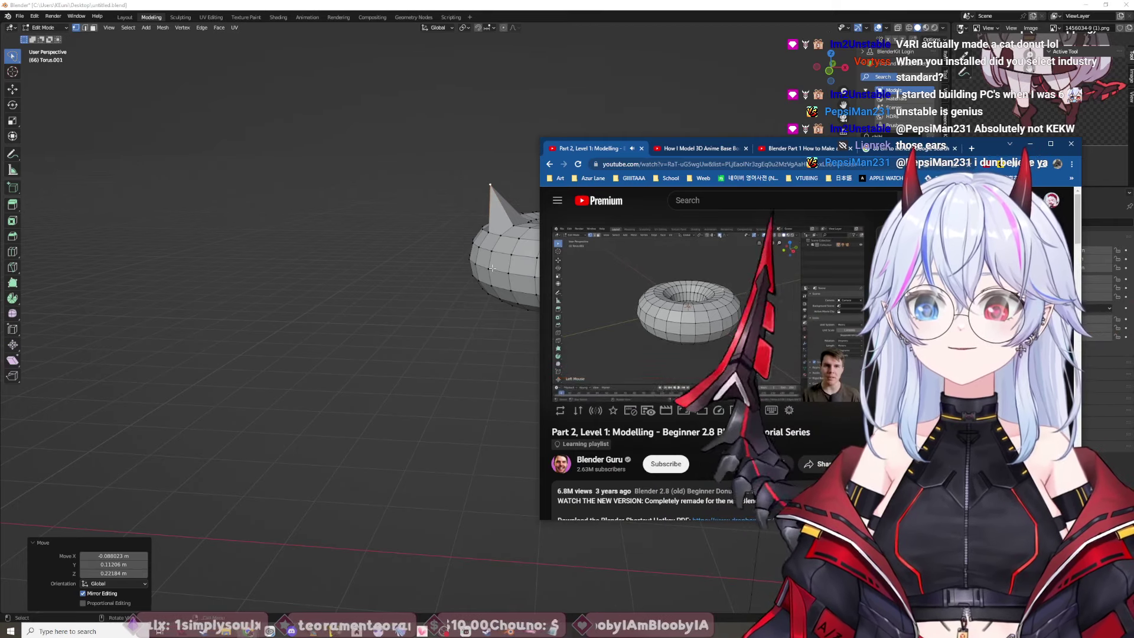
pyautogui.press('space')
pyautogui.click(489, 128)
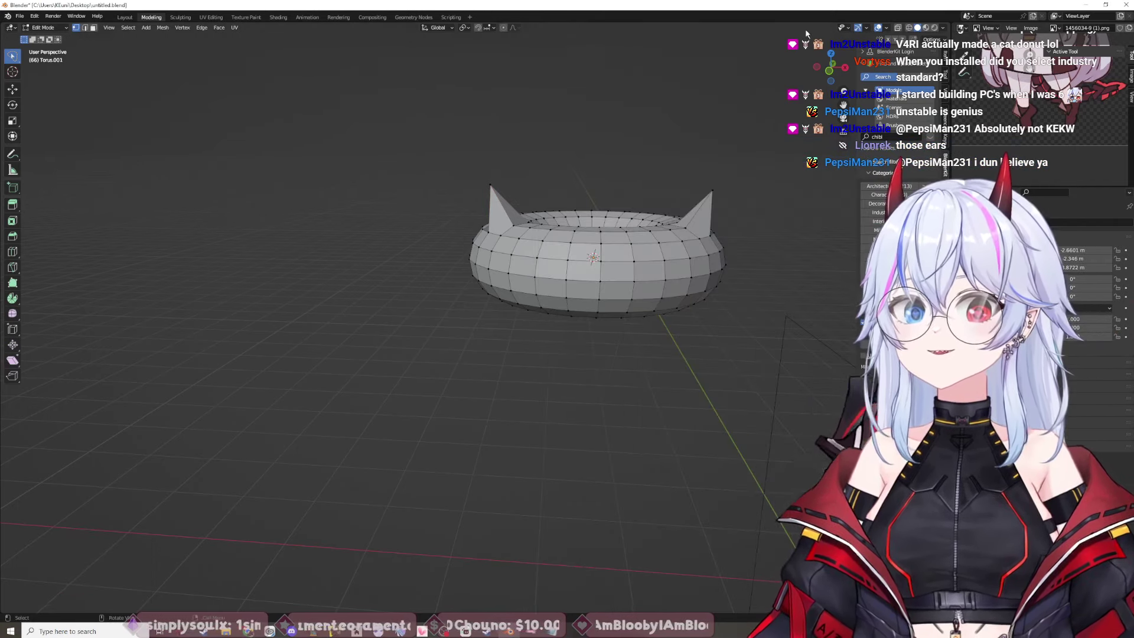
# Step: Check the proportional editing falloff choices, then play the tutorial on to 7:40 and return
pyautogui.click(515, 27)
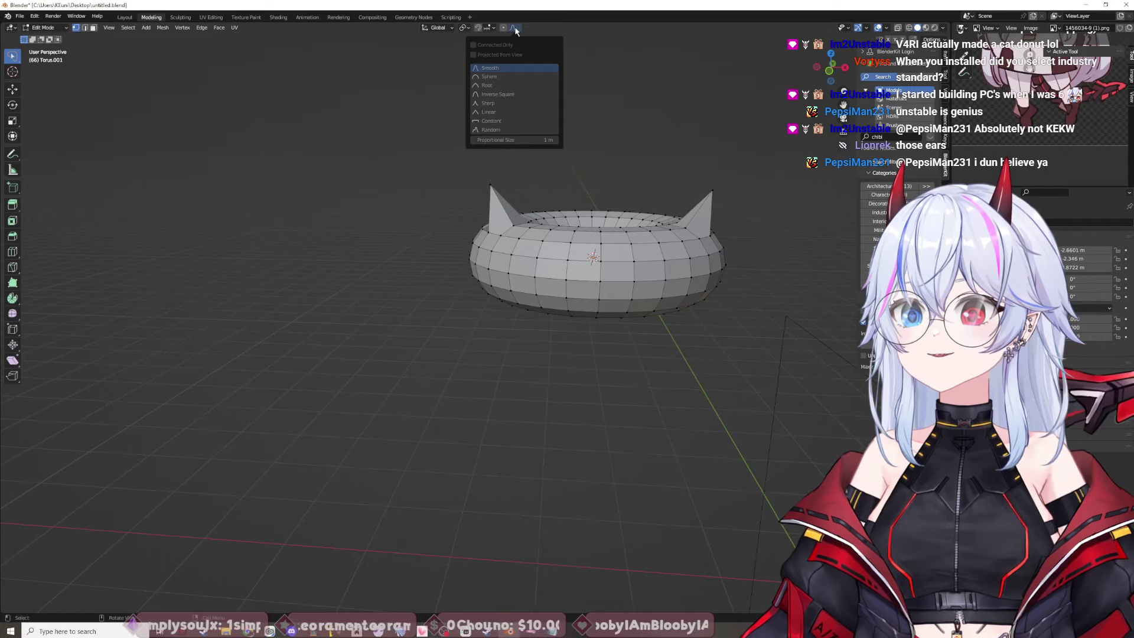
pyautogui.hotkey('alt', 'Tab')
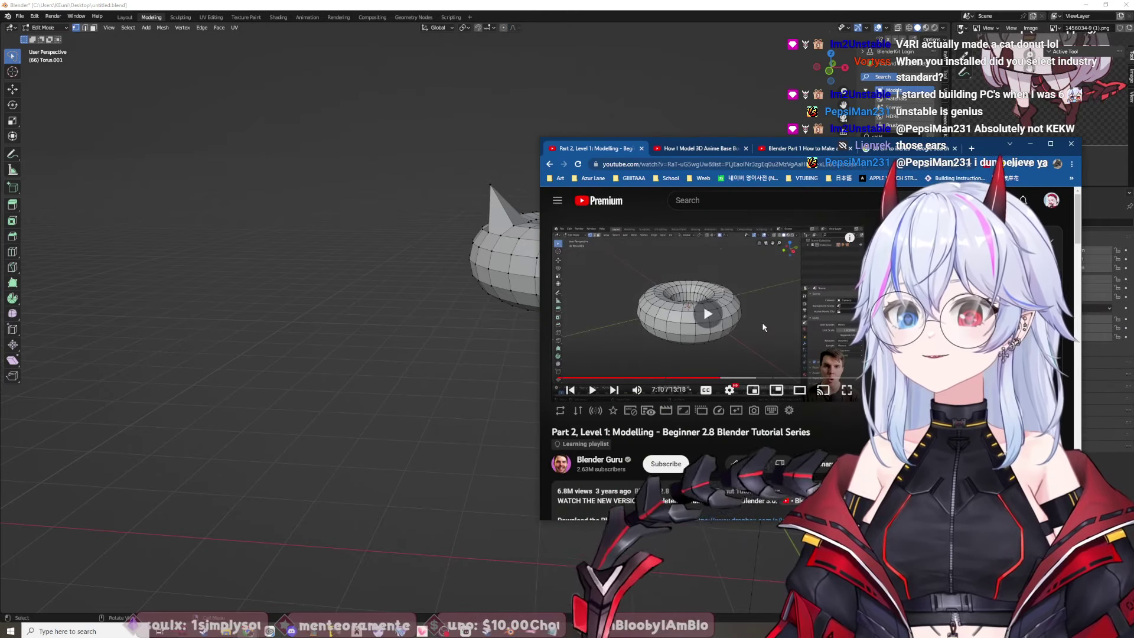
pyautogui.click(774, 317)
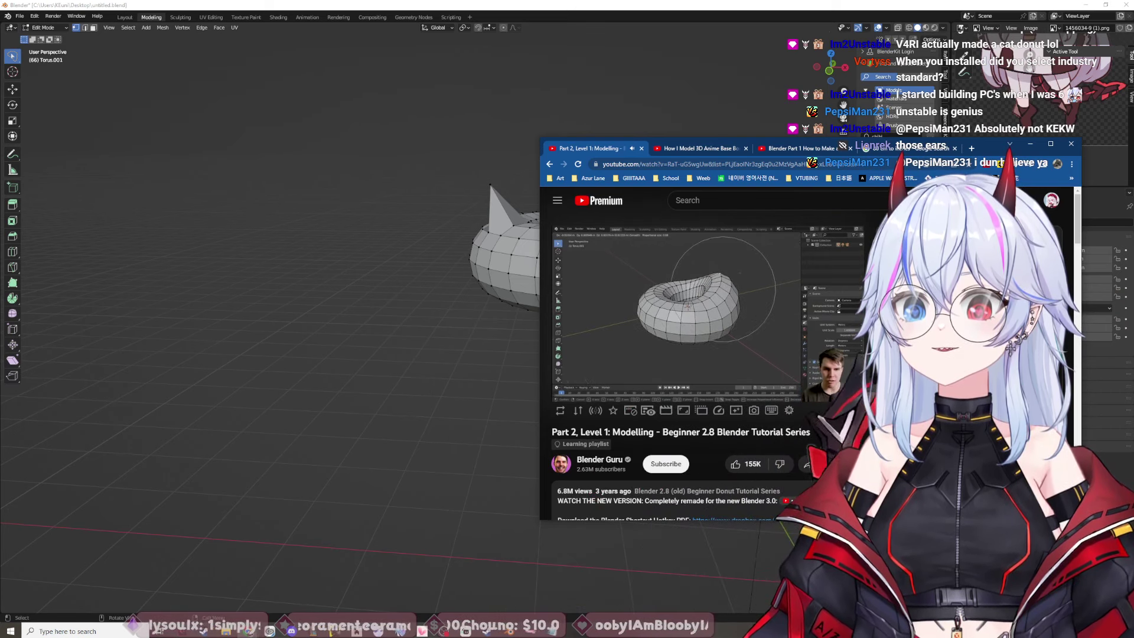
pyautogui.moveTo(767, 299)
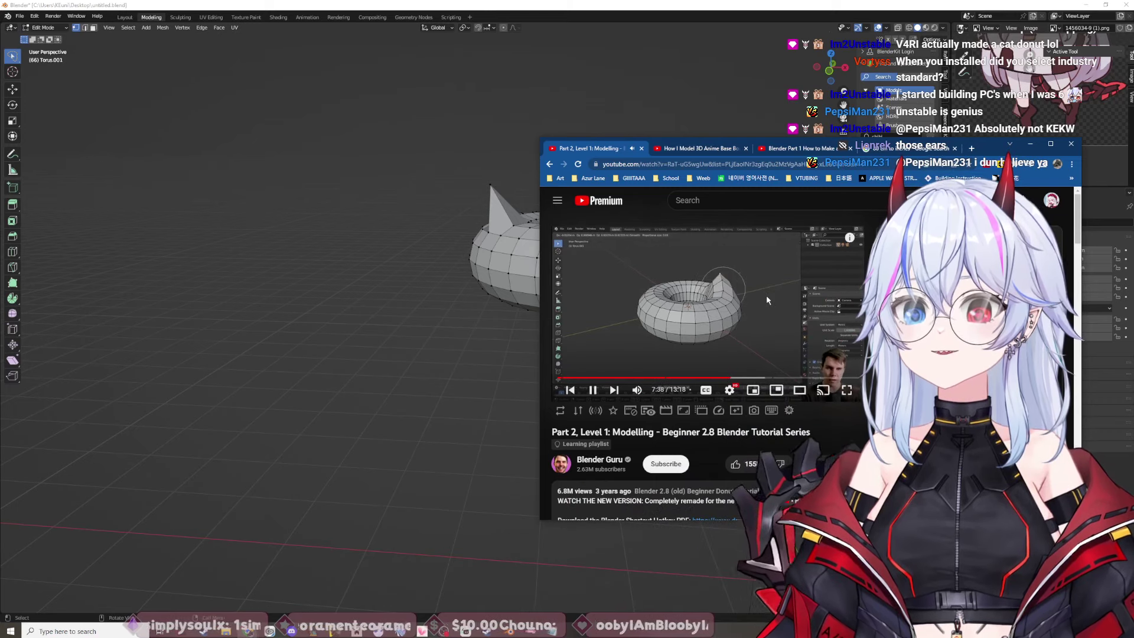
pyautogui.click(655, 234)
pyautogui.click(437, 63)
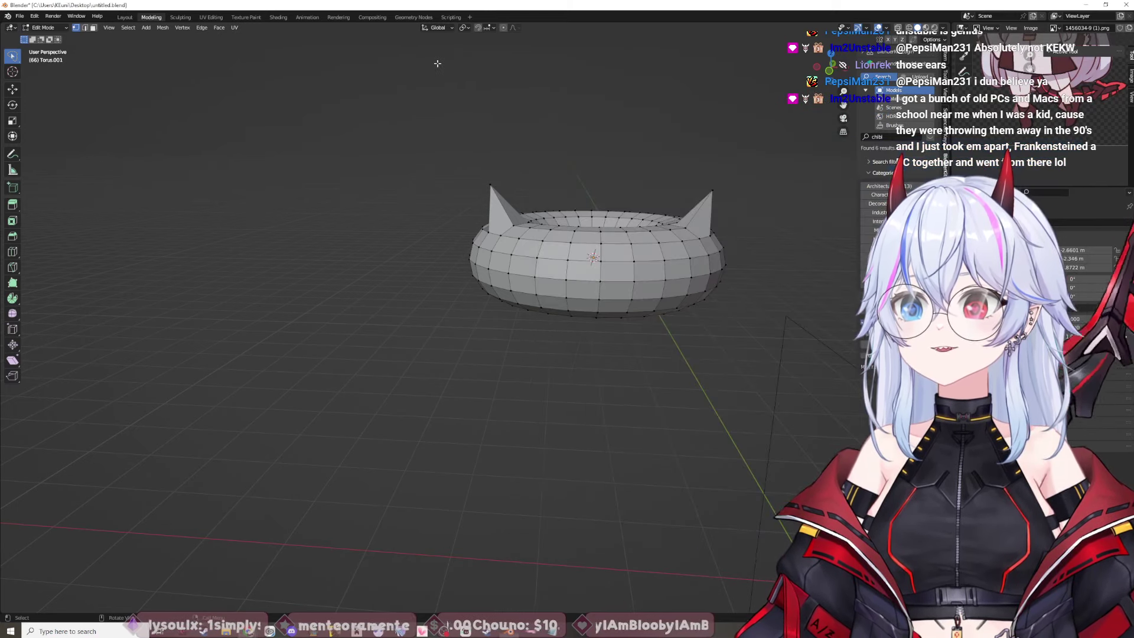
pyautogui.click(513, 27)
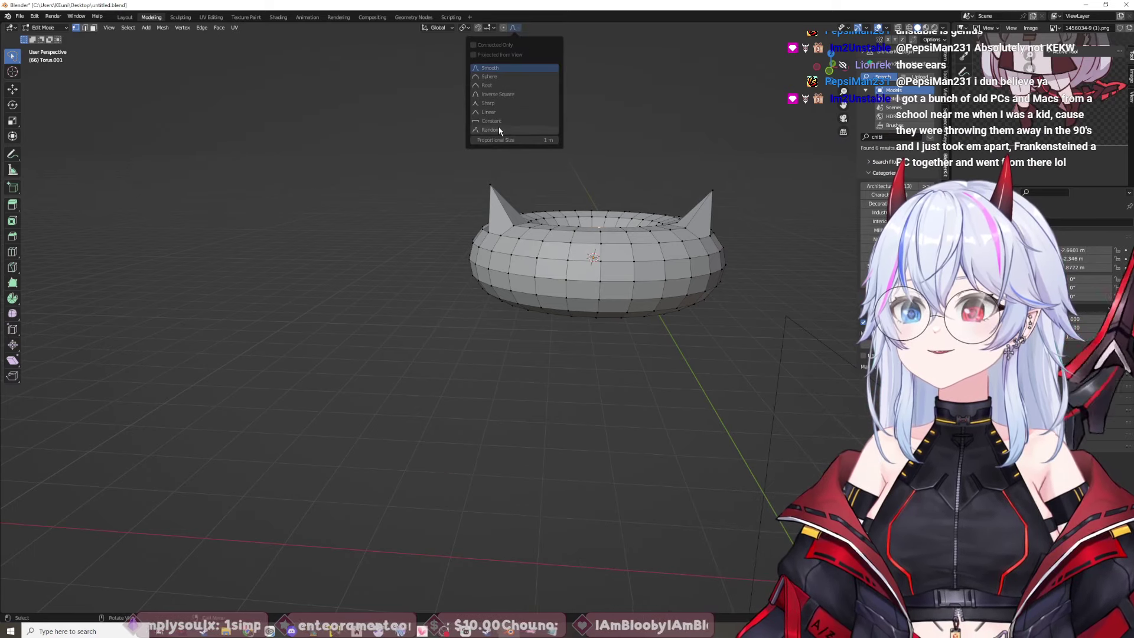
pyautogui.click(504, 28)
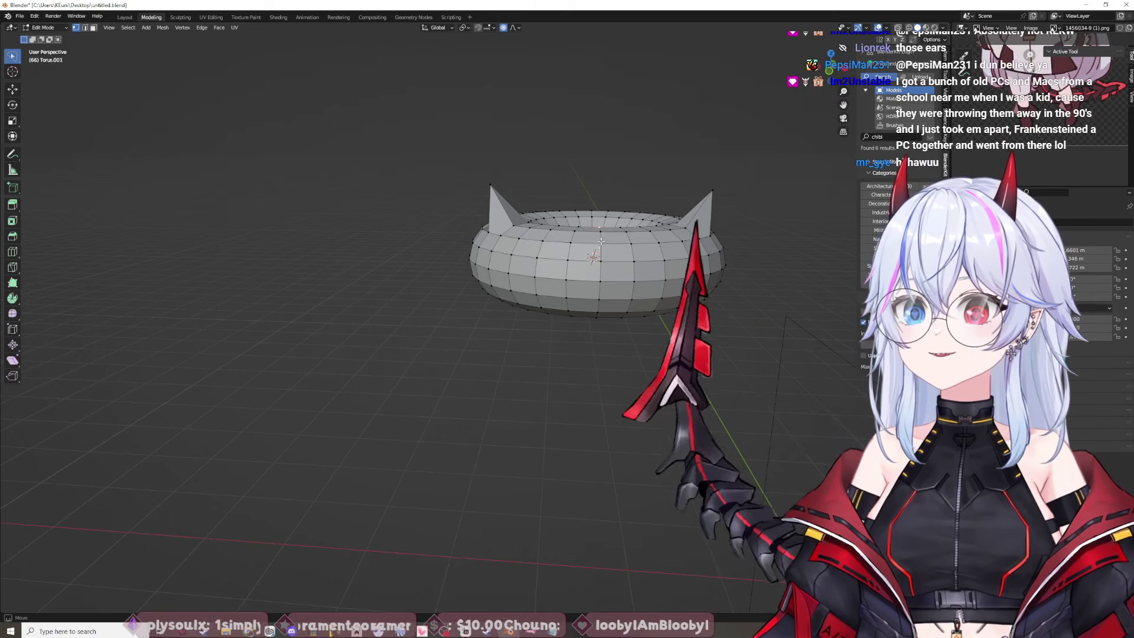
pyautogui.press('g')
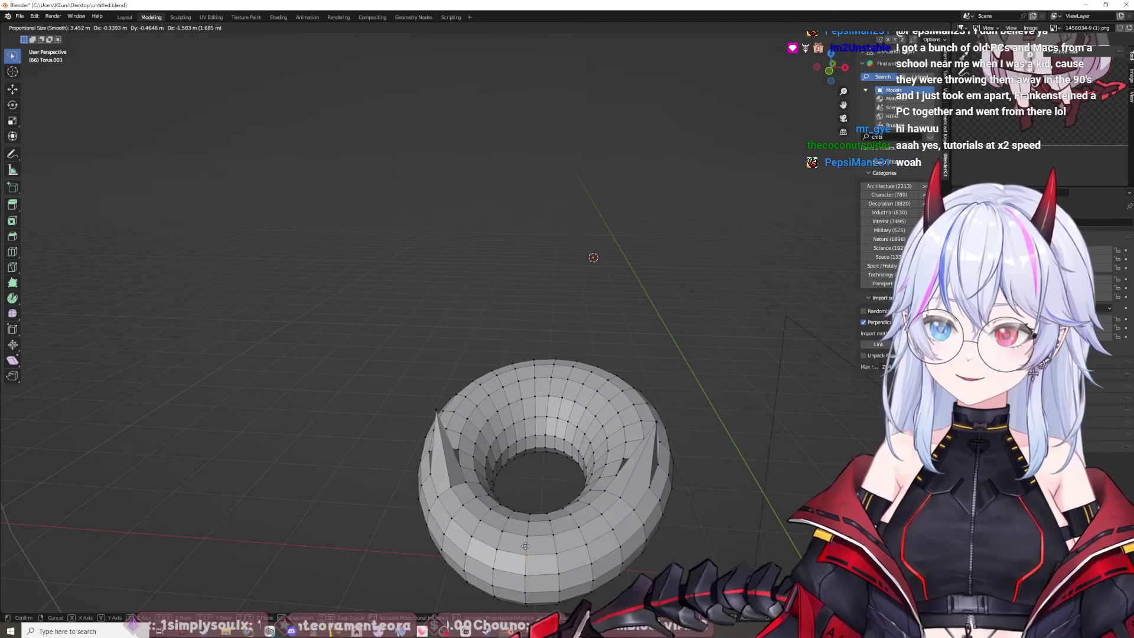
pyautogui.scroll(-1, 626, 558)
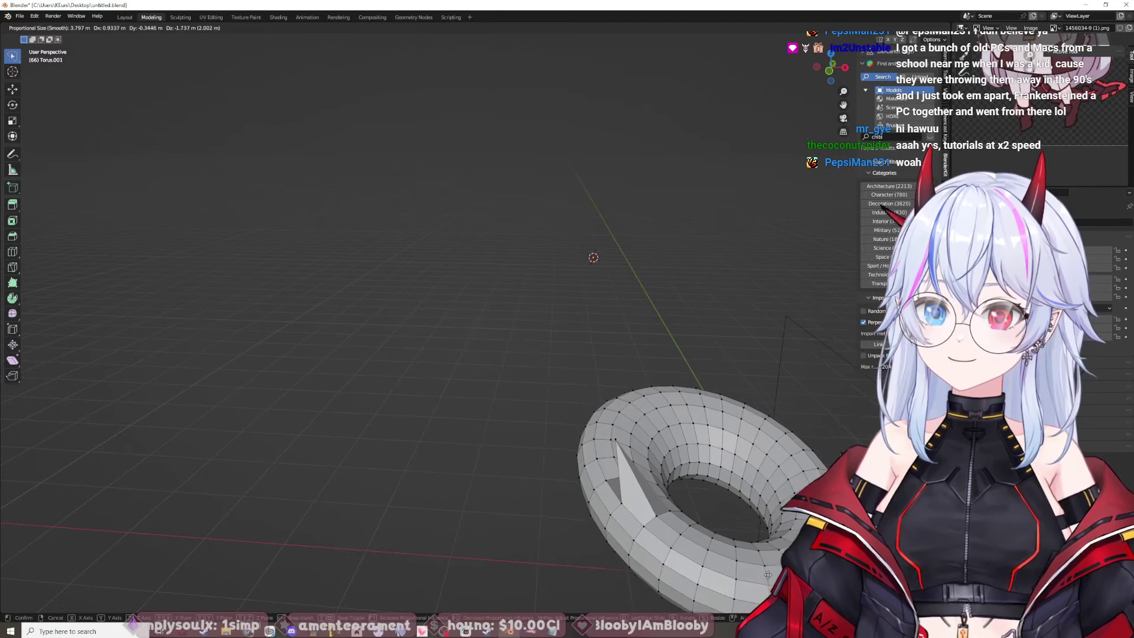
pyautogui.scroll(1, 590, 472)
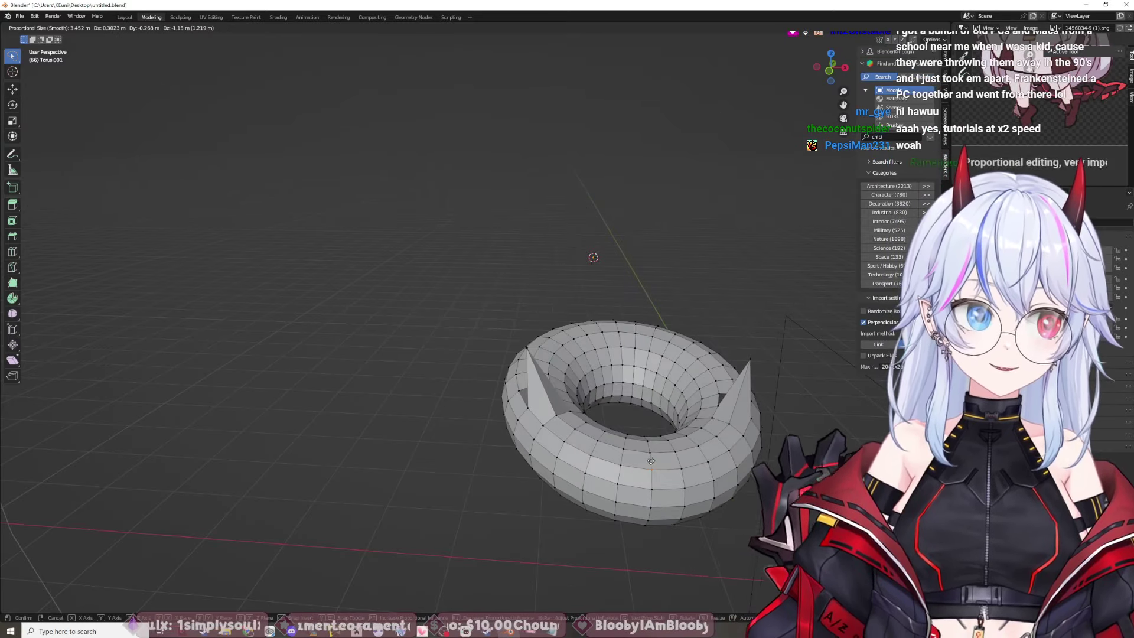
pyautogui.press('y')
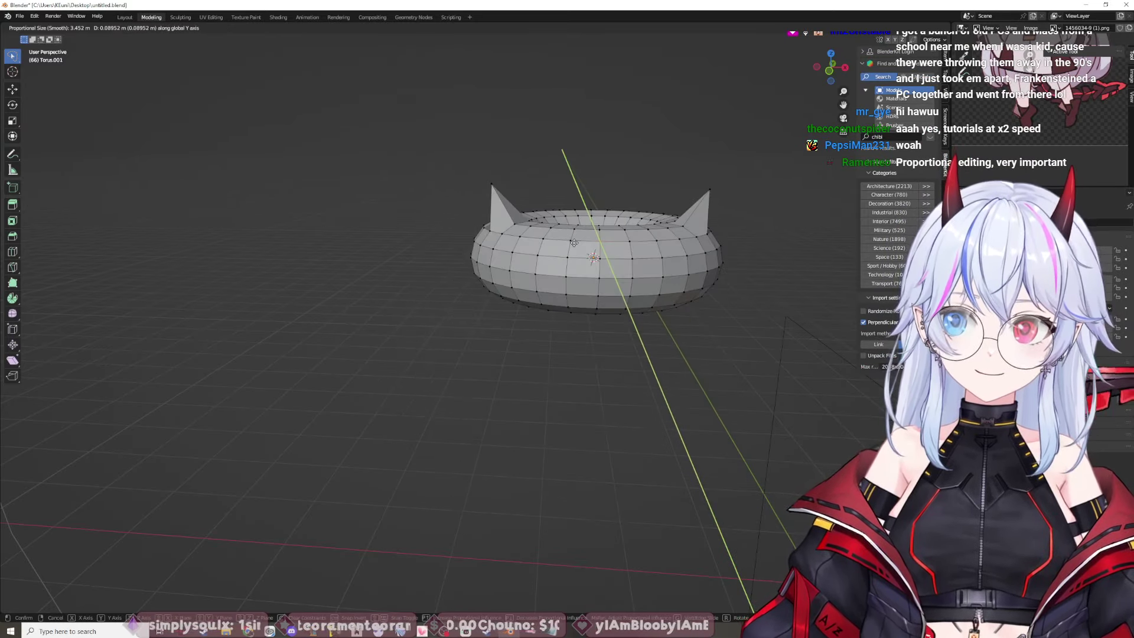
pyautogui.press('y')
pyautogui.press('y')
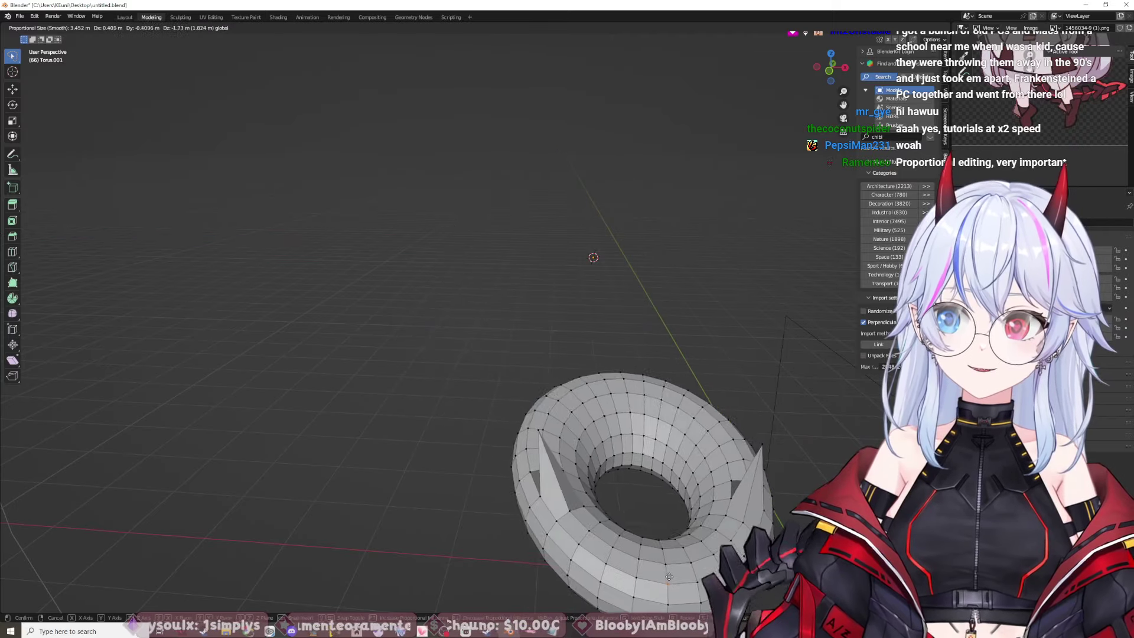
pyautogui.press('Escape')
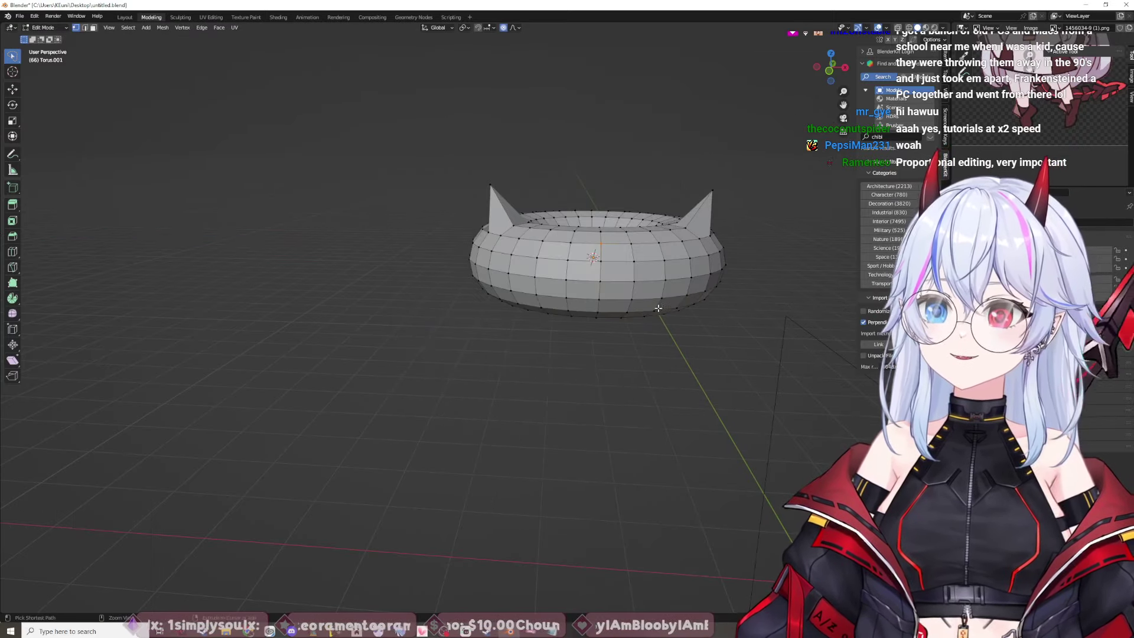
pyautogui.moveTo(697, 309); pyautogui.dragTo(690, 376, button='middle')
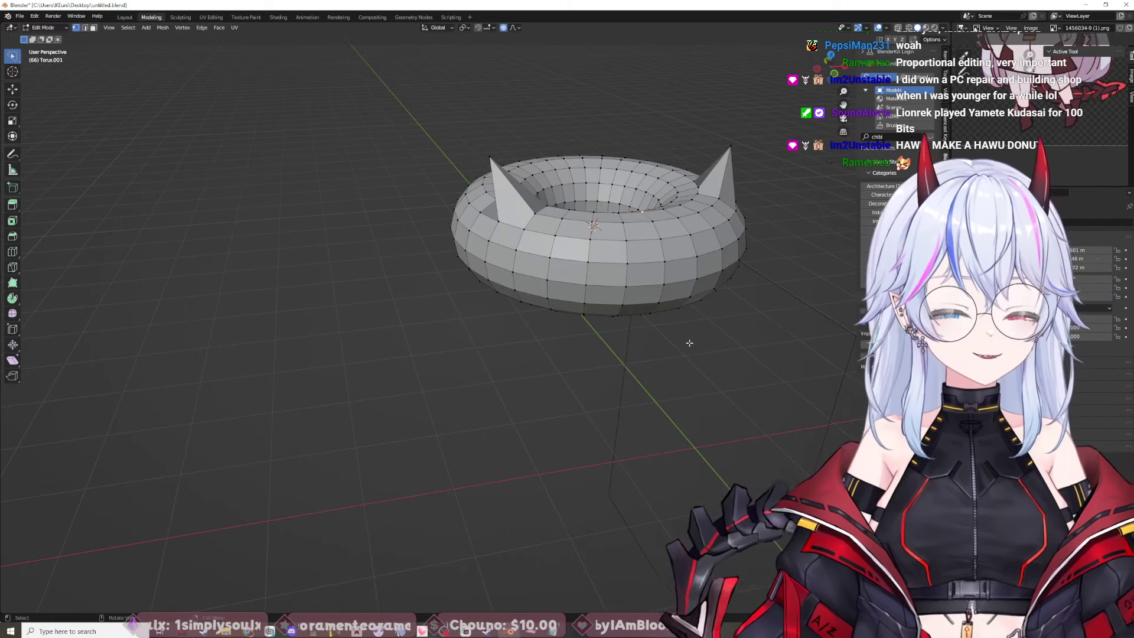
pyautogui.moveTo(626, 35); pyautogui.dragTo(570, 84, button='middle')
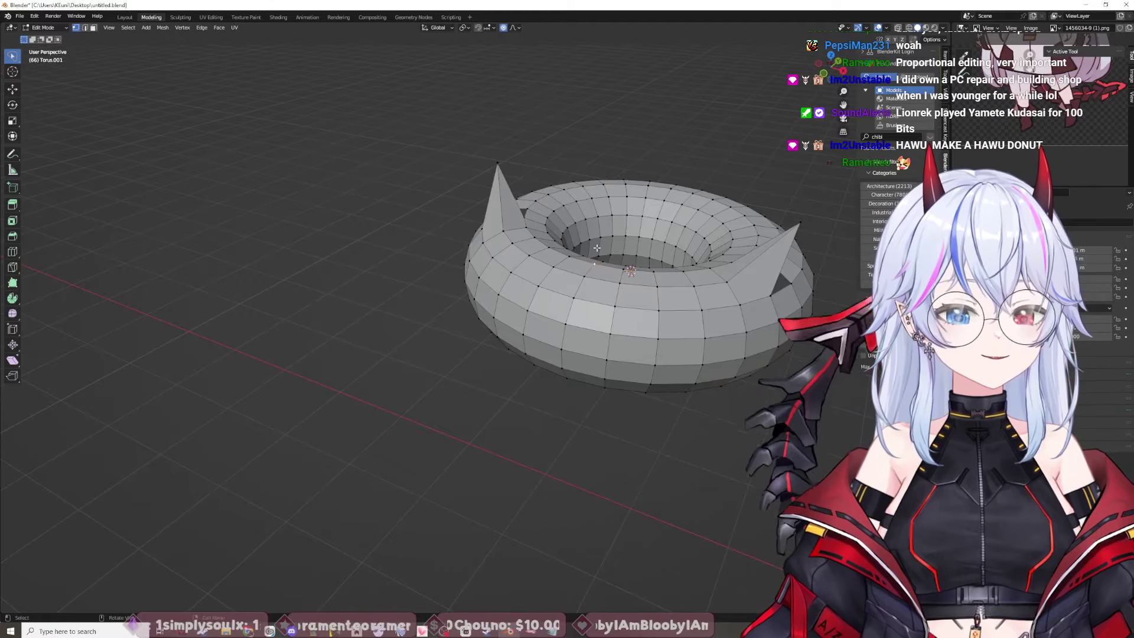
pyautogui.moveTo(596, 248); pyautogui.dragTo(709, 248, button='middle')
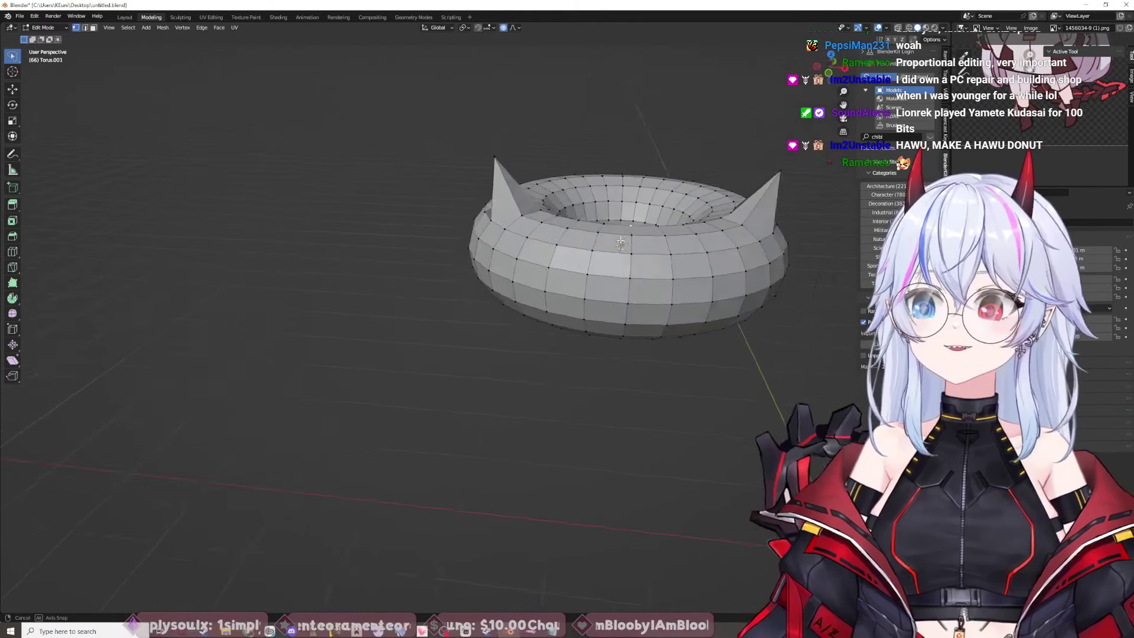
pyautogui.moveTo(630, 225); pyautogui.dragTo(635, 240, button='middle')
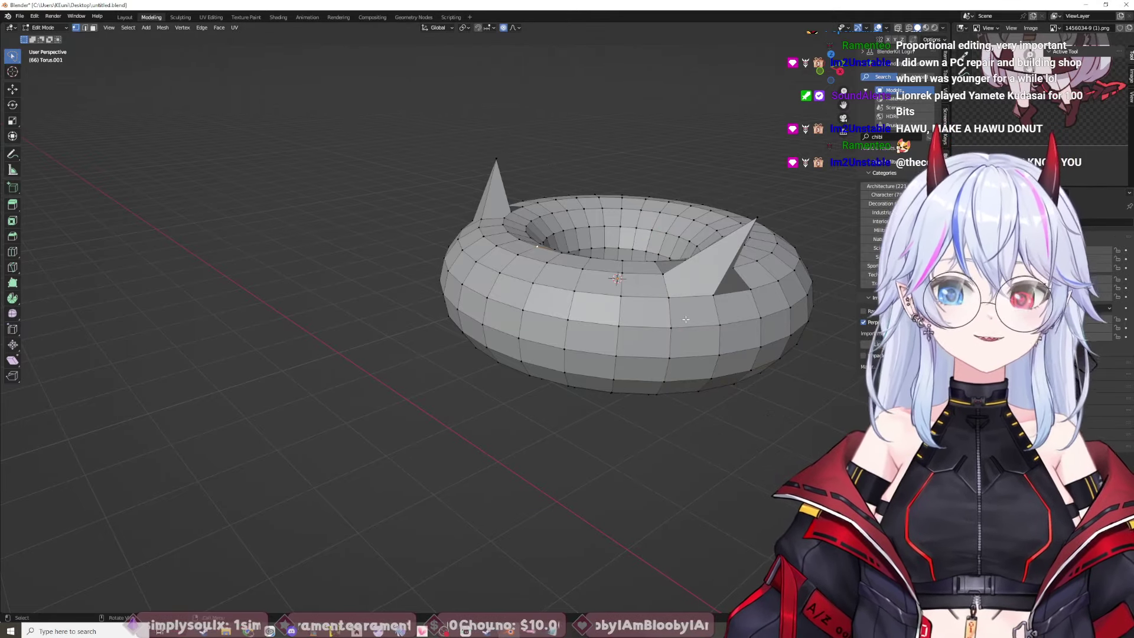
pyautogui.moveTo(685, 319); pyautogui.dragTo(731, 318, button='middle')
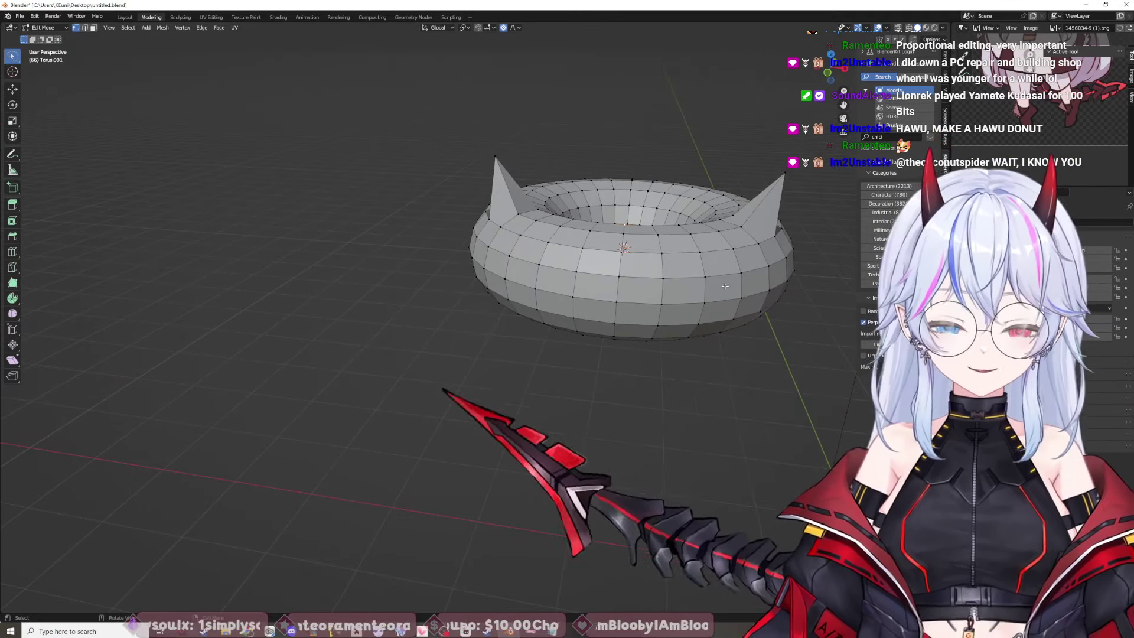
pyautogui.moveTo(722, 286); pyautogui.dragTo(745, 328, button='middle')
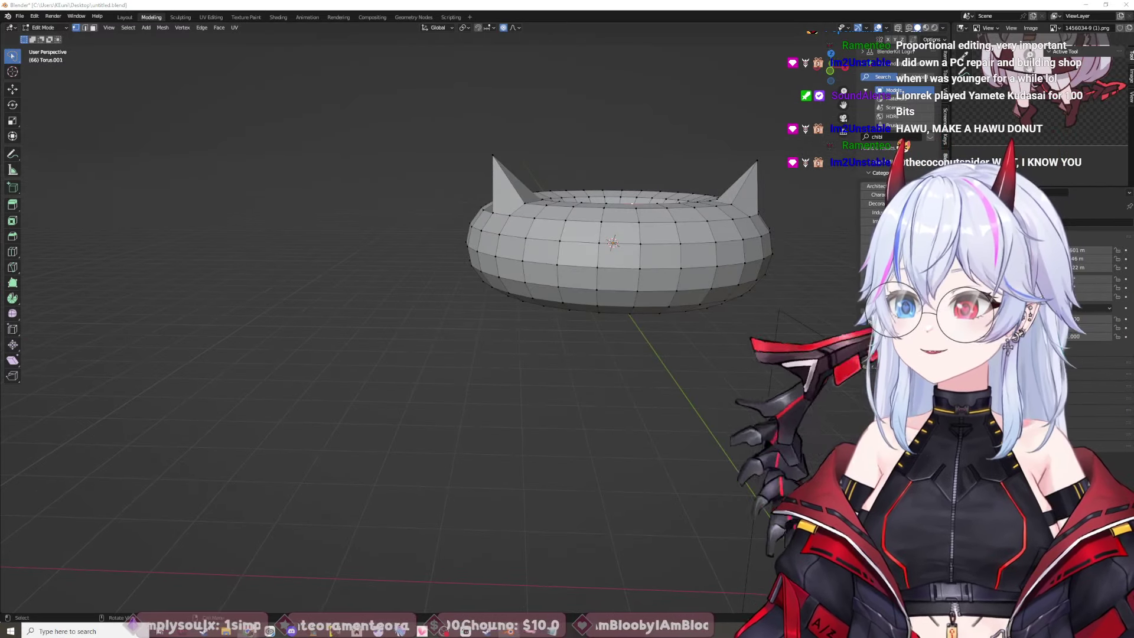
pyautogui.click(297, 630)
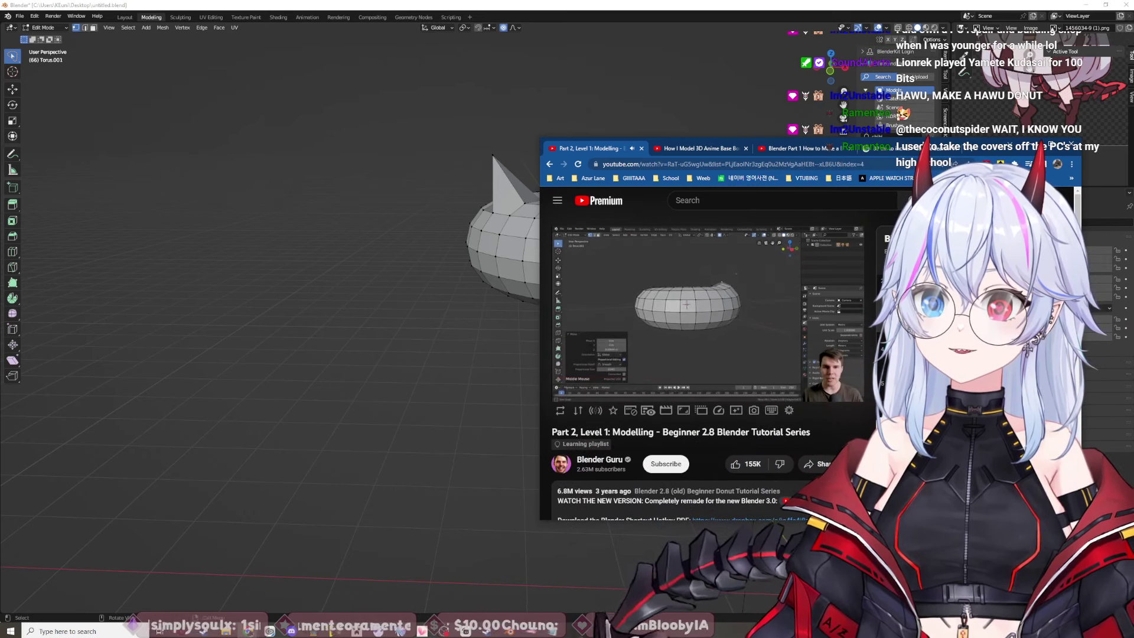
pyautogui.click(591, 276)
pyautogui.hotkey('alt', 'Tab')
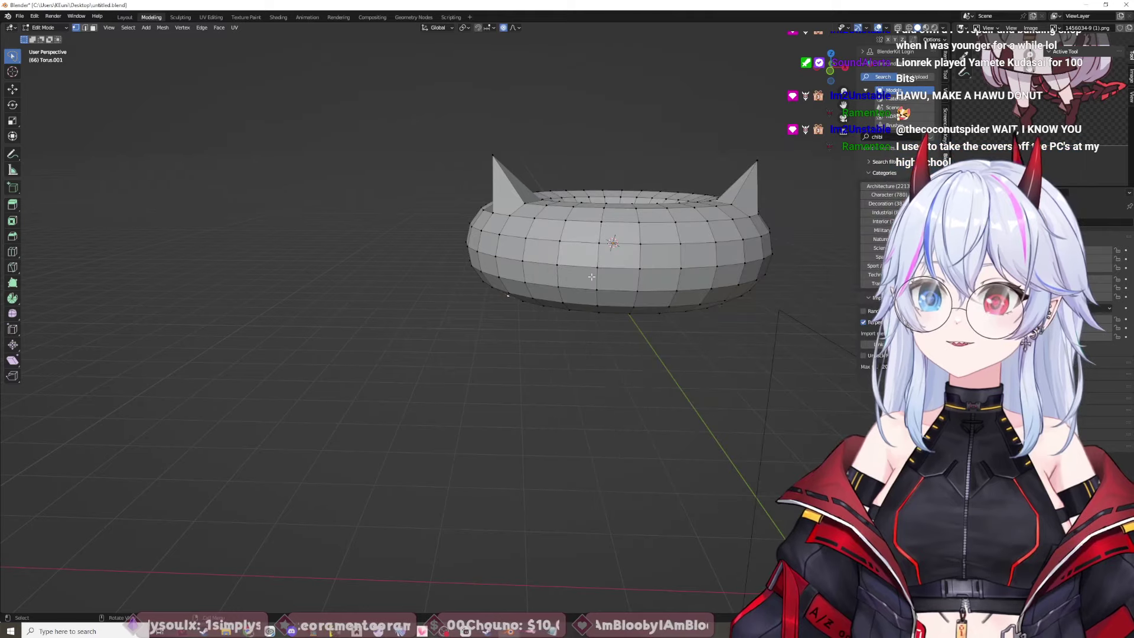
# Step: Try a Z-locked proportional move on the torus vertices, then cancel it
pyautogui.press('g')
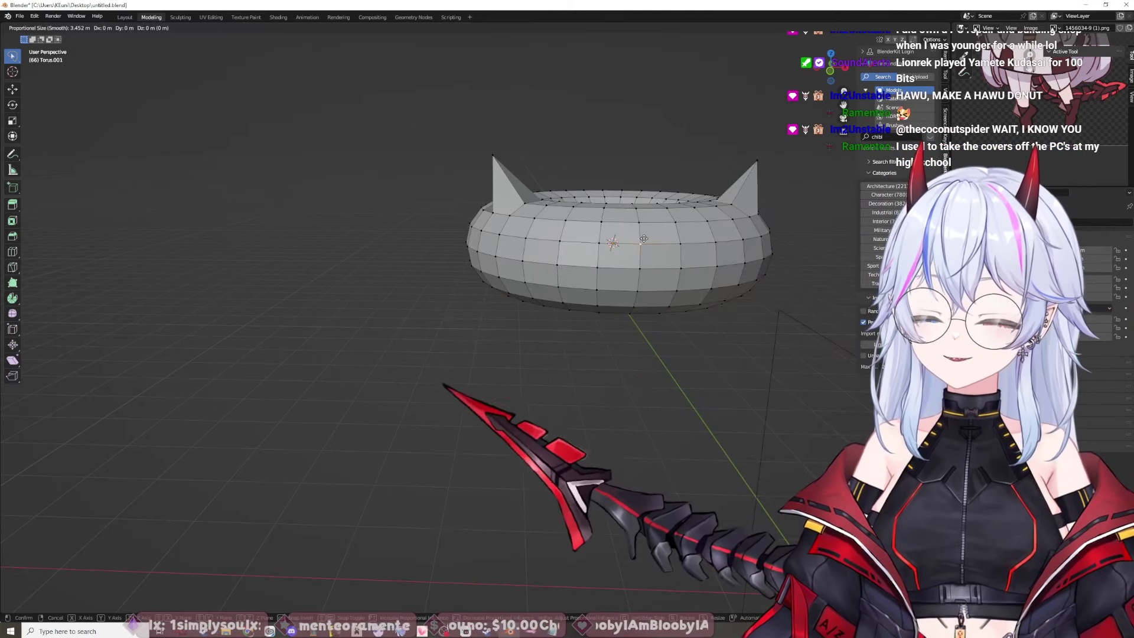
pyautogui.press('z')
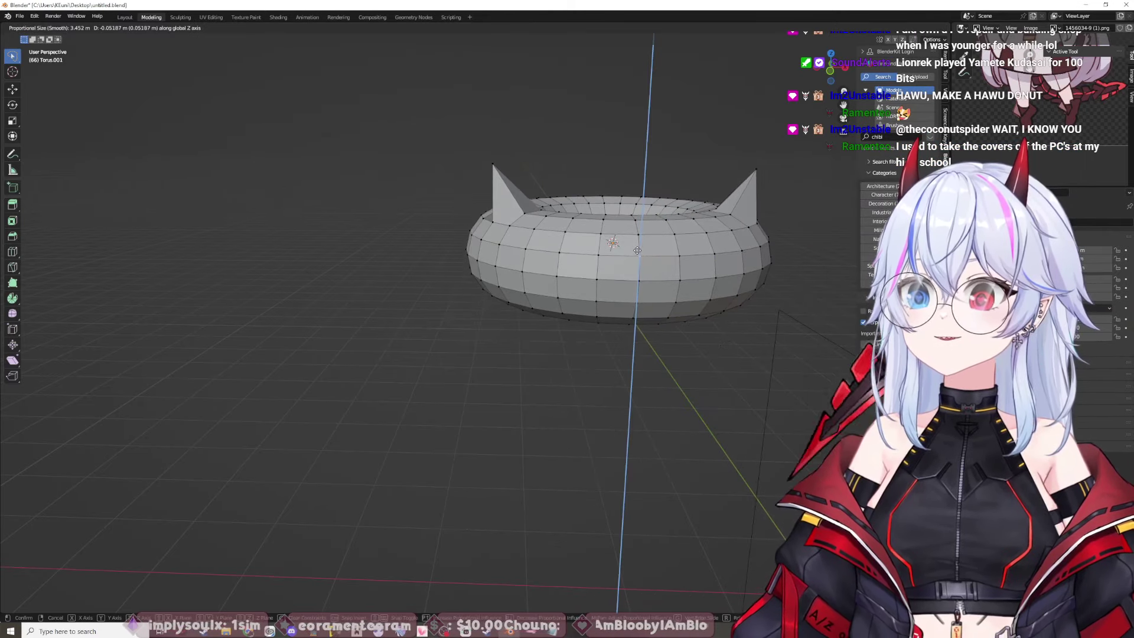
pyautogui.click(635, 274)
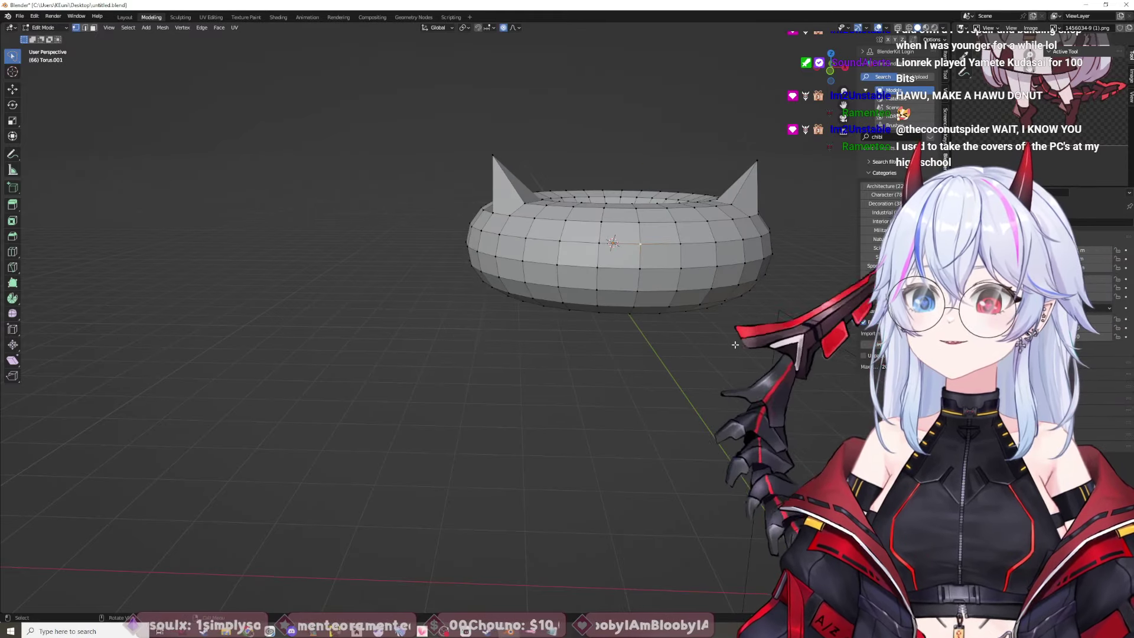
pyautogui.moveTo(785, 299); pyautogui.dragTo(771, 326, button='middle')
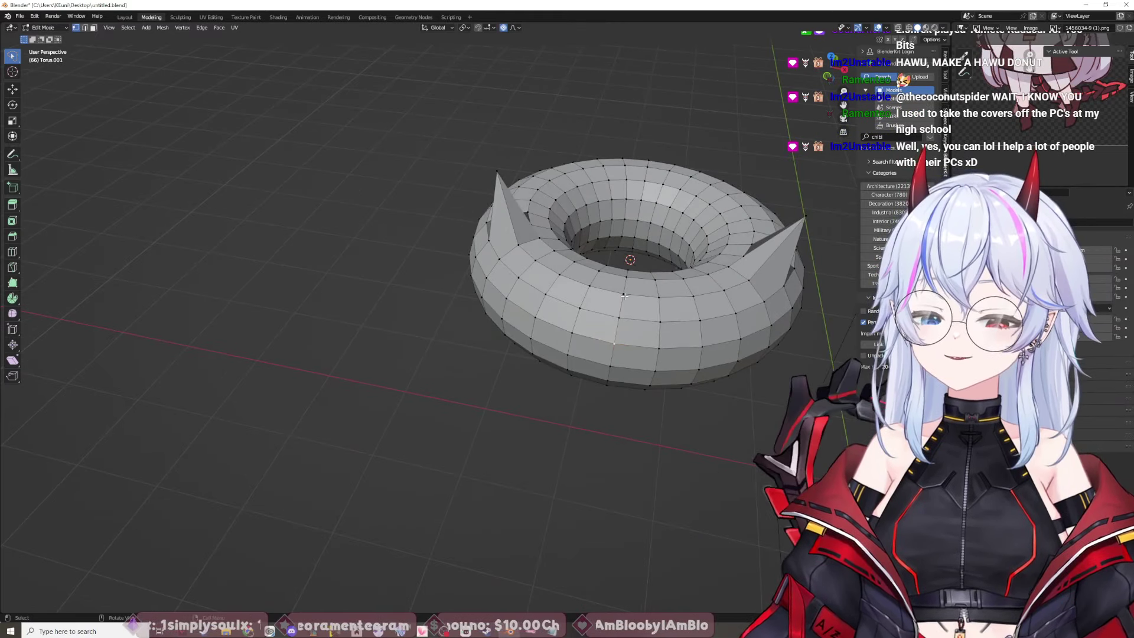
pyautogui.rightClick(625, 295)
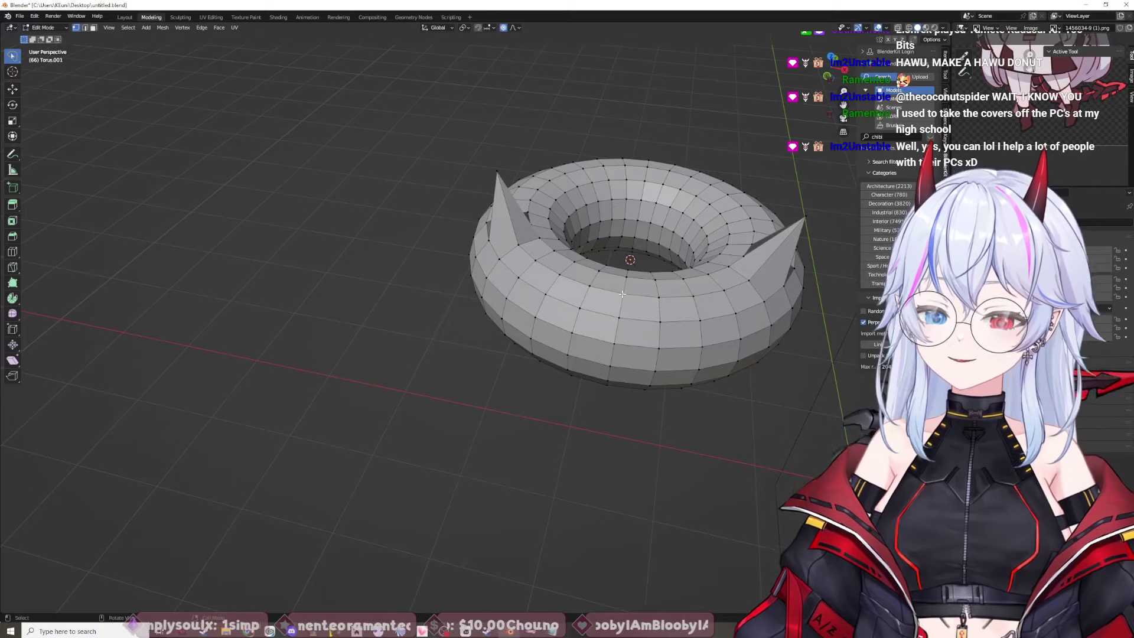
# Step: Try a proportional move with an enlarged falloff radius, then undo it
pyautogui.press('g')
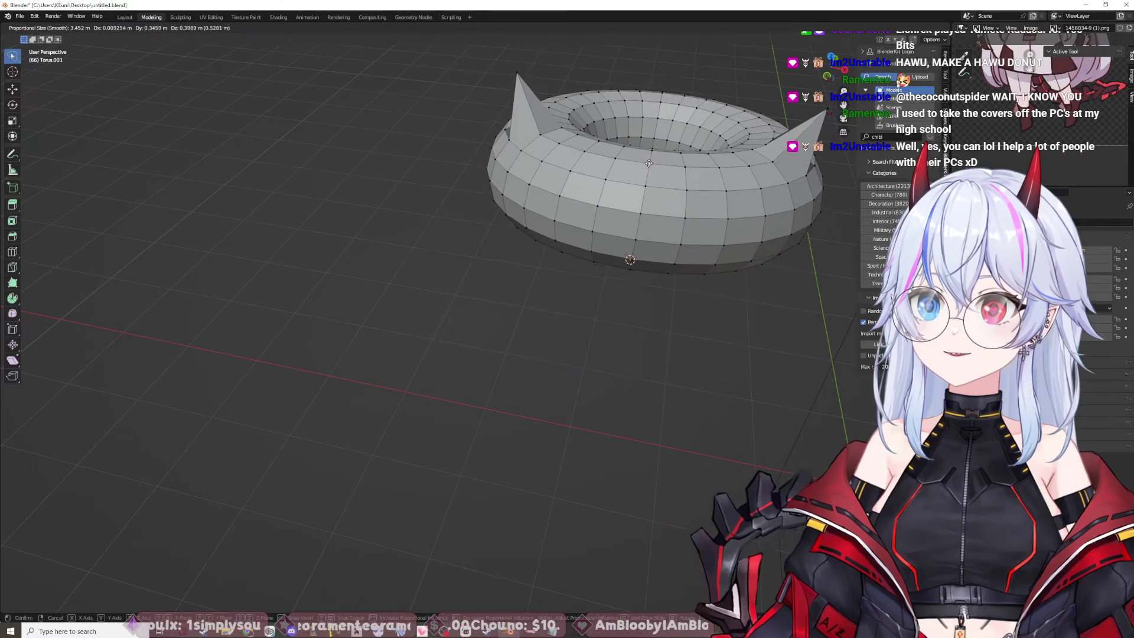
pyautogui.scroll(-4, 622, 224)
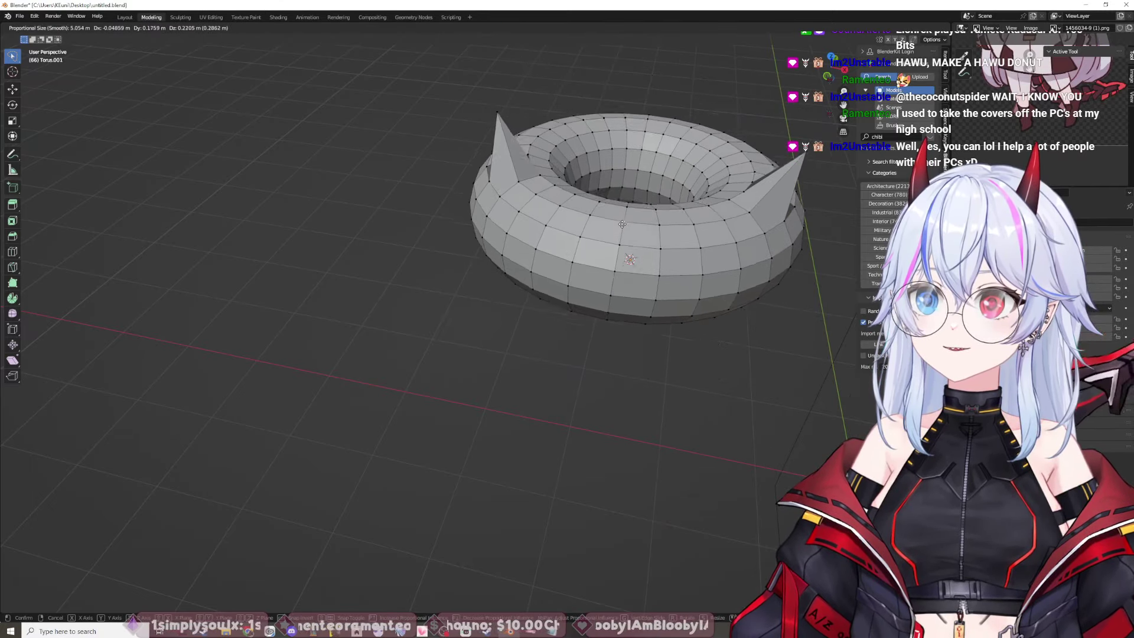
pyautogui.scroll(-11, 622, 224)
pyautogui.click(654, 308)
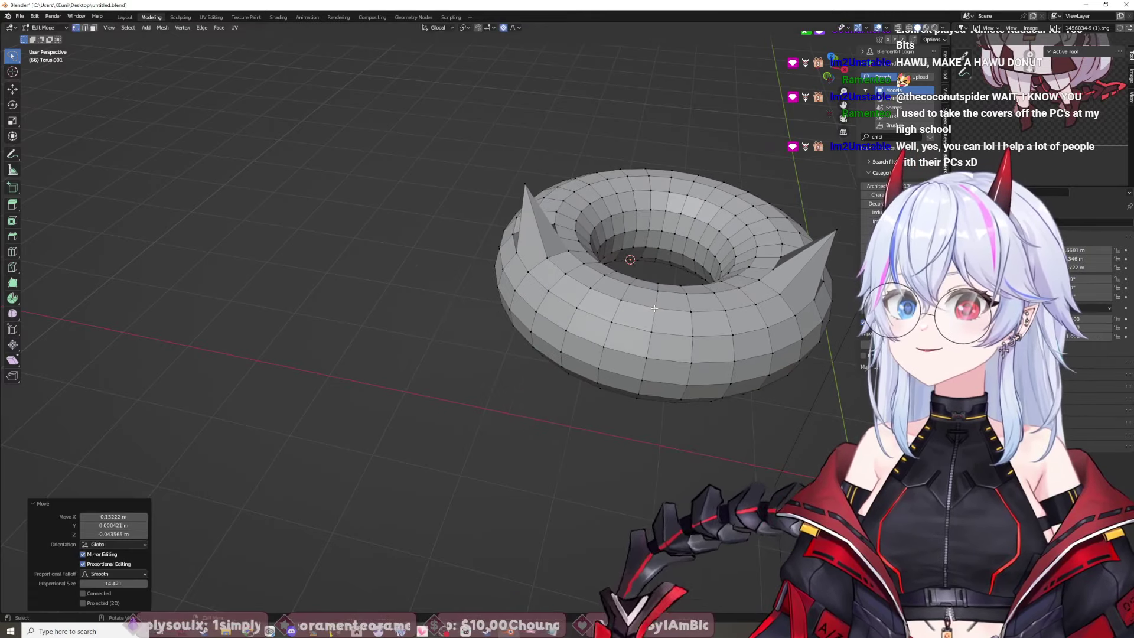
pyautogui.hotkey('ctrl', 'z')
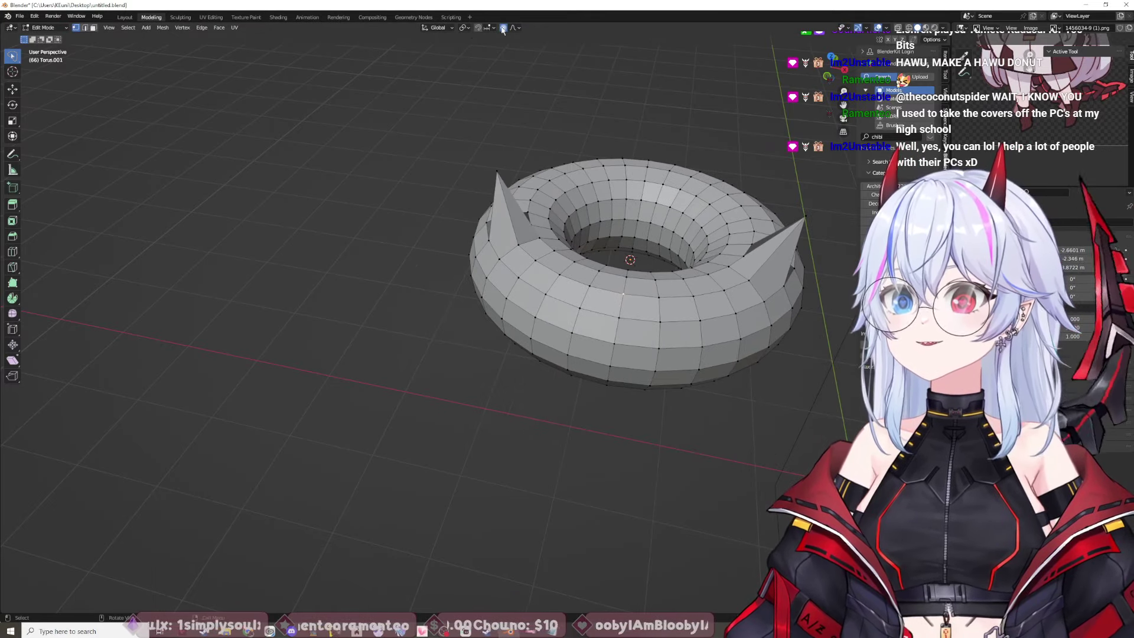
pyautogui.moveTo(654, 308); pyautogui.dragTo(604, 218, button='middle')
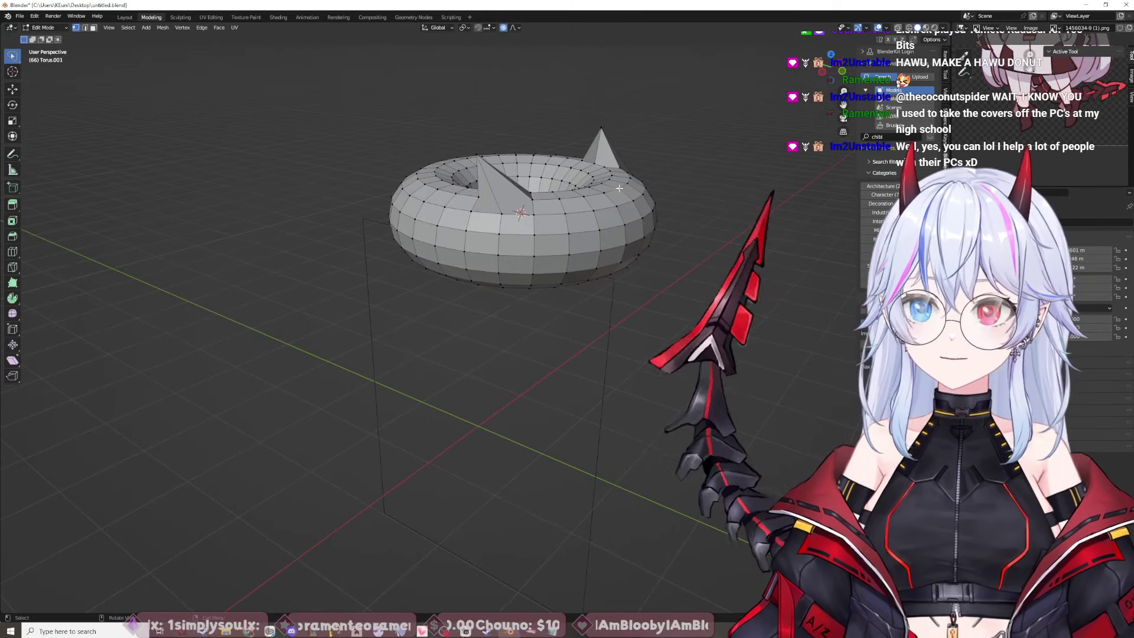
# Step: Keep a small proportional-falloff move on the torus and undo the vertex slide
pyautogui.press('g')
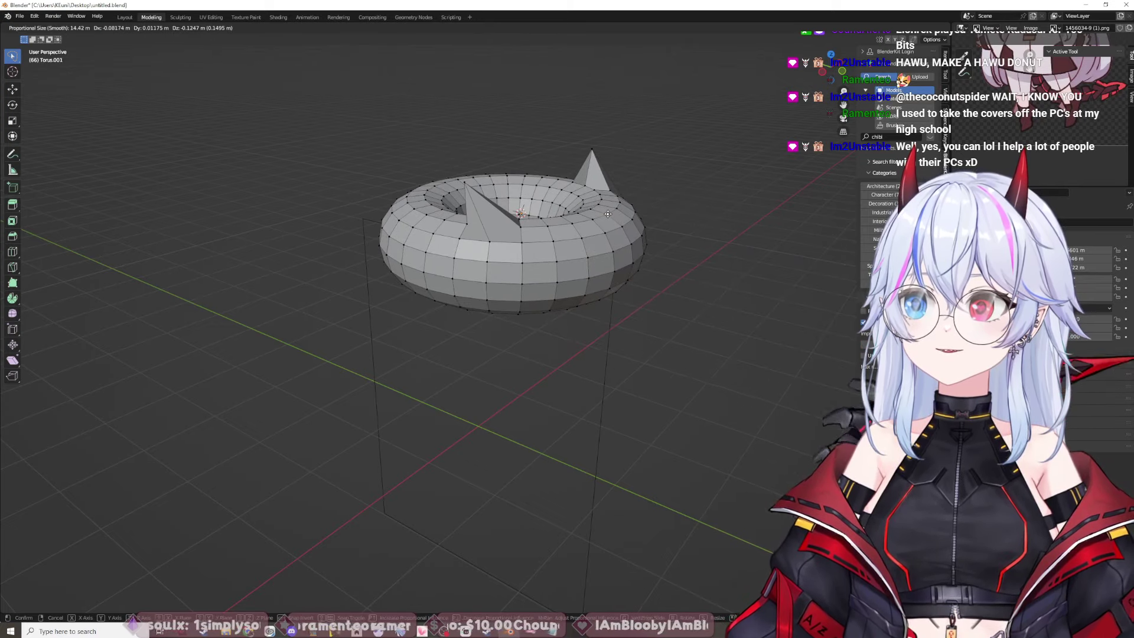
pyautogui.click(608, 214)
pyautogui.press('g')
pyautogui.press('g')
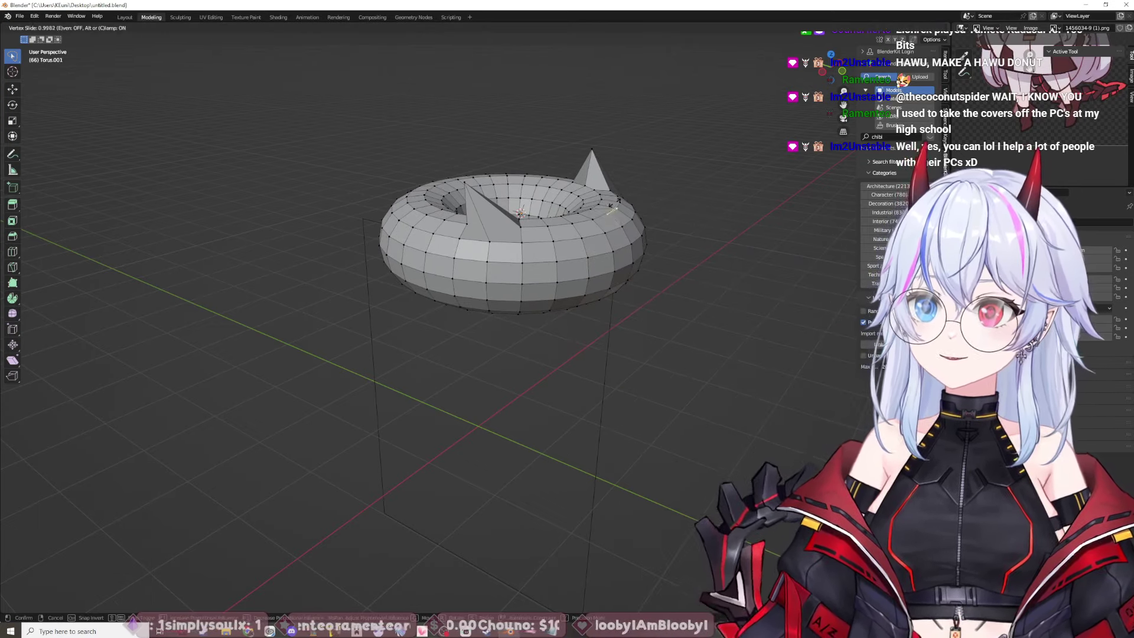
pyautogui.click(619, 177)
pyautogui.hotkey('ctrl', 'z')
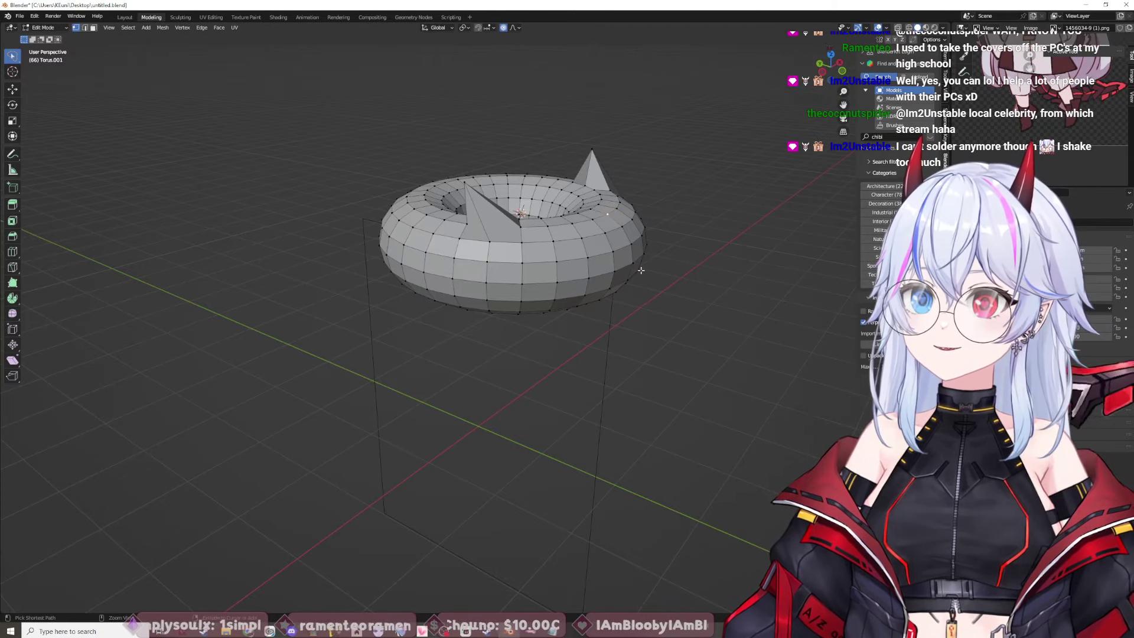
pyautogui.moveTo(659, 261)
pyautogui.mouseDown(button='middle')
pyautogui.moveTo(671, 252)
pyautogui.moveTo(663, 246)
pyautogui.mouseUp(button='middle')
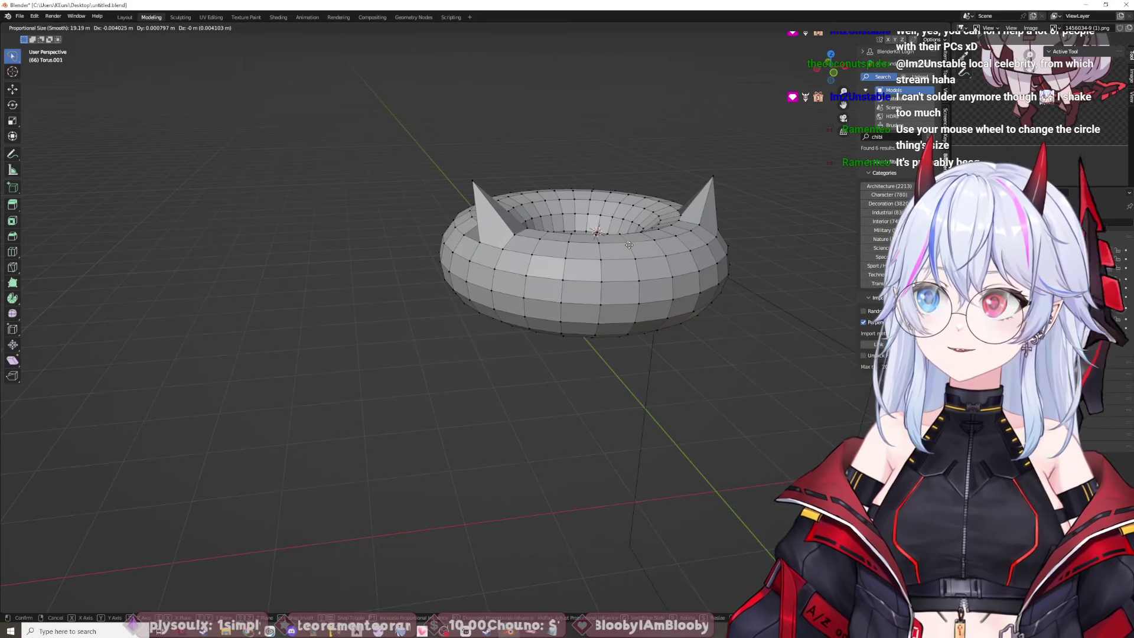
pyautogui.scroll(-6, 629, 244)
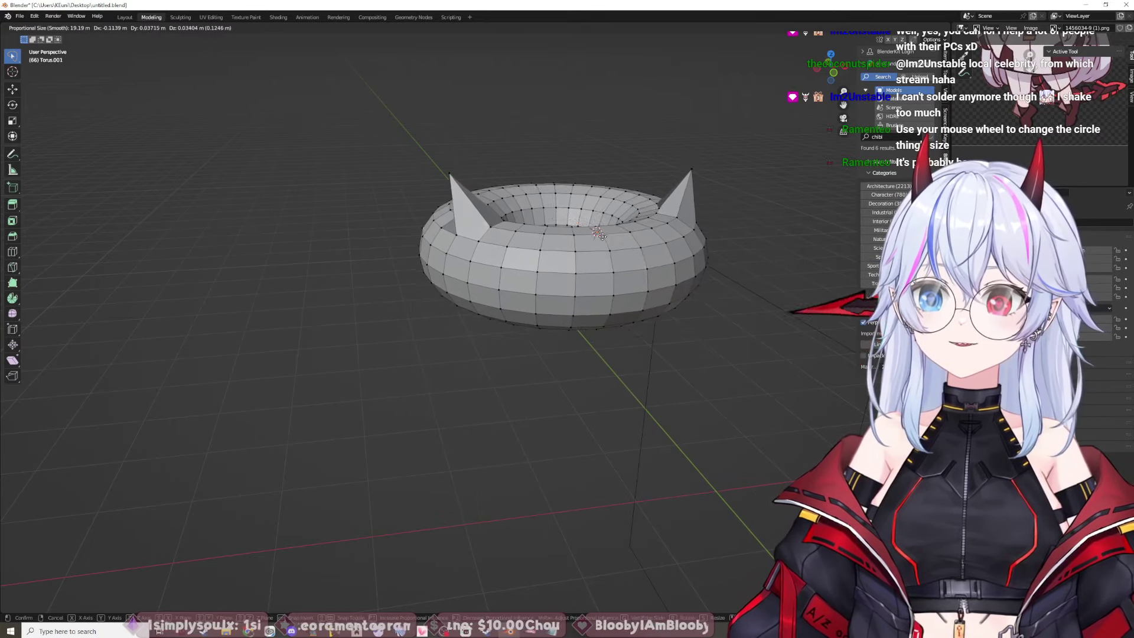
pyautogui.scroll(-1, 549, 266)
pyautogui.press('x')
pyautogui.scroll(-4, 591, 283)
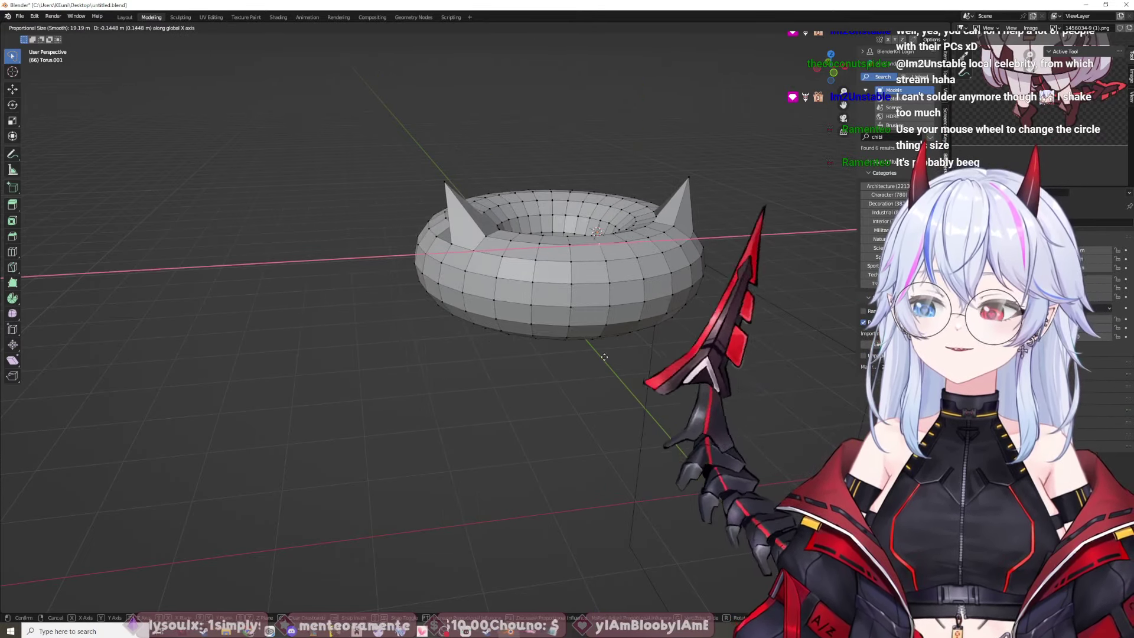
pyautogui.press('x')
pyautogui.press('x')
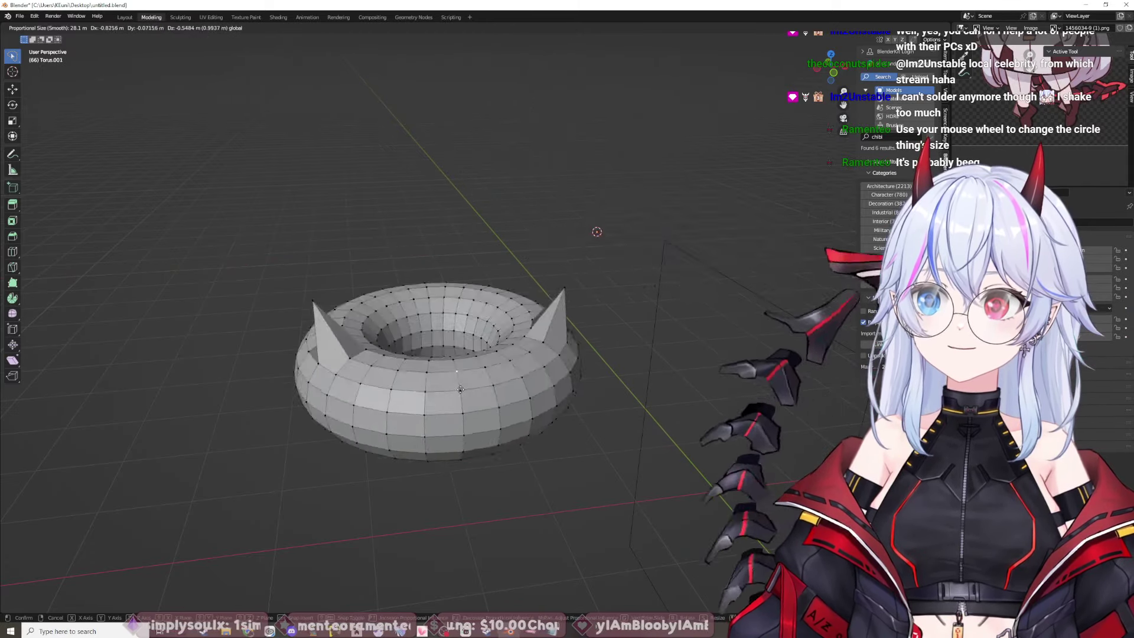
pyautogui.rightClick(690, 343)
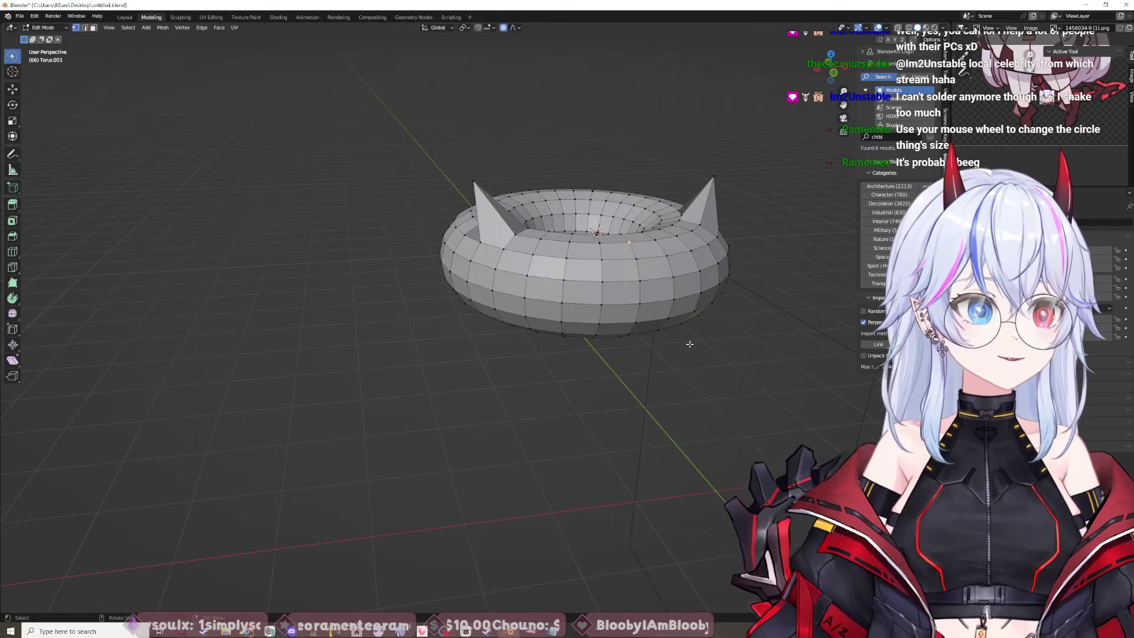
pyautogui.moveTo(578, 413); pyautogui.dragTo(592, 401, button='middle')
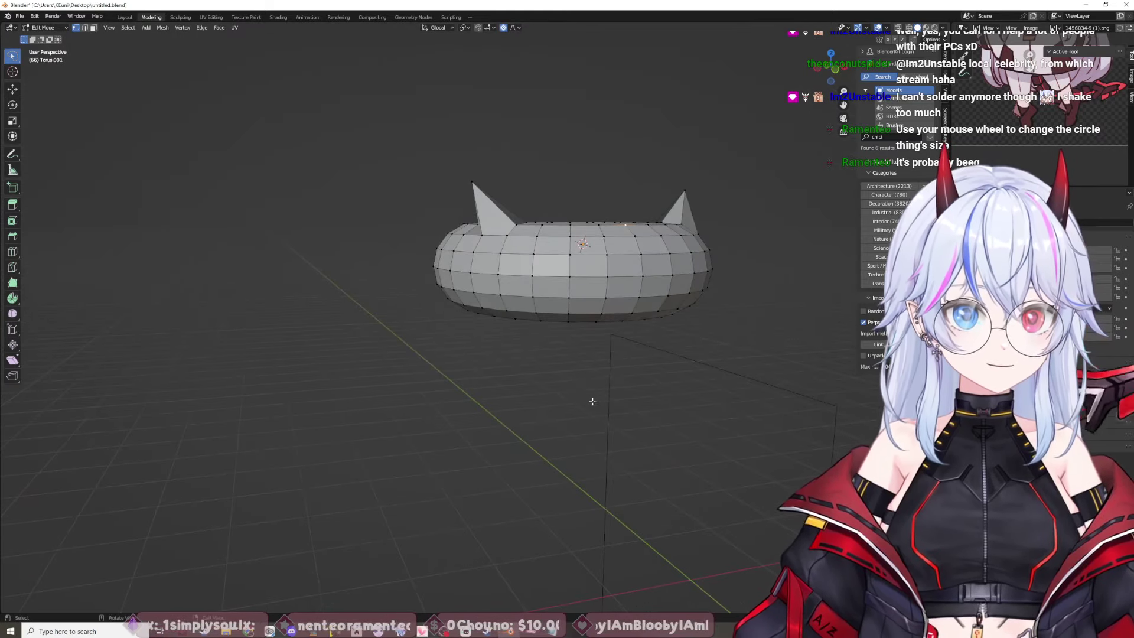
pyautogui.moveTo(600, 357); pyautogui.dragTo(579, 408, button='middle')
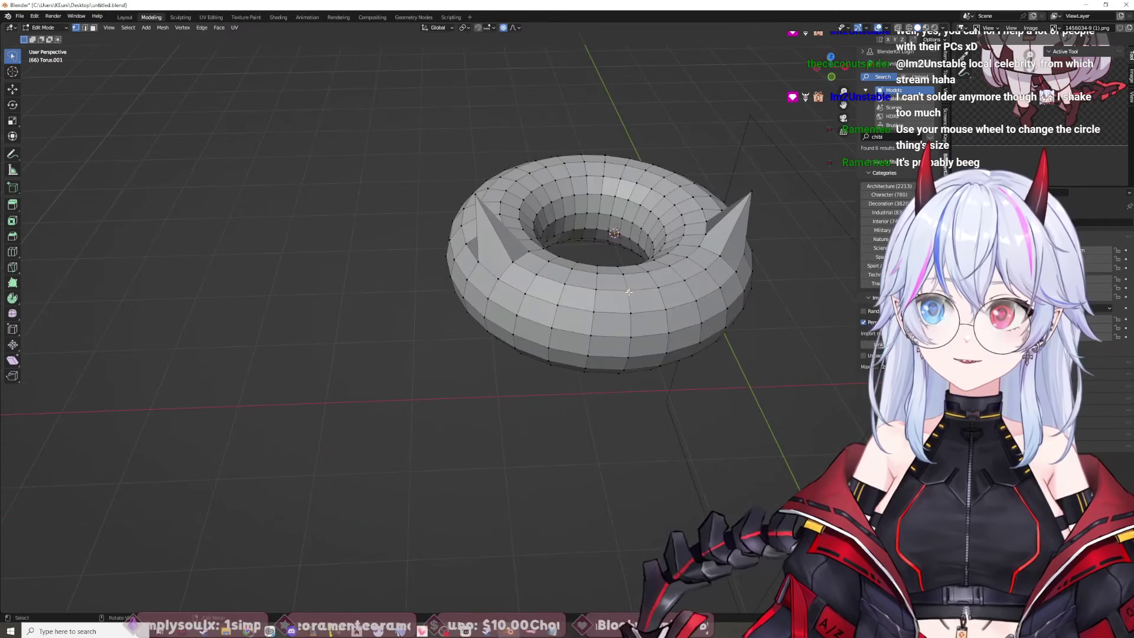
pyautogui.press('g')
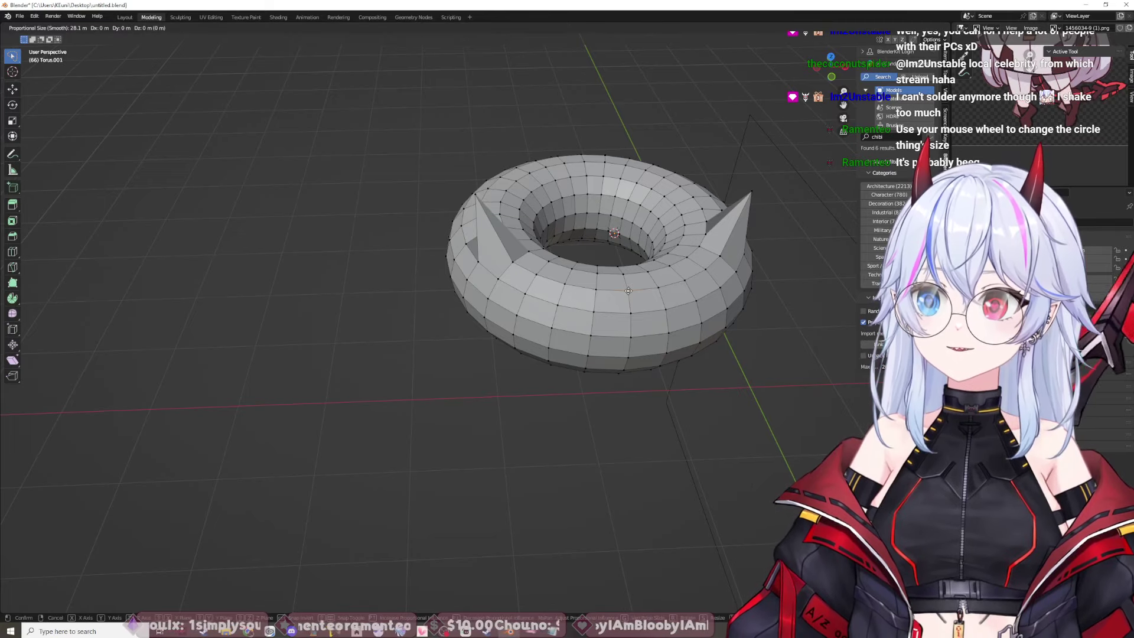
pyautogui.scroll(-20, 627, 279)
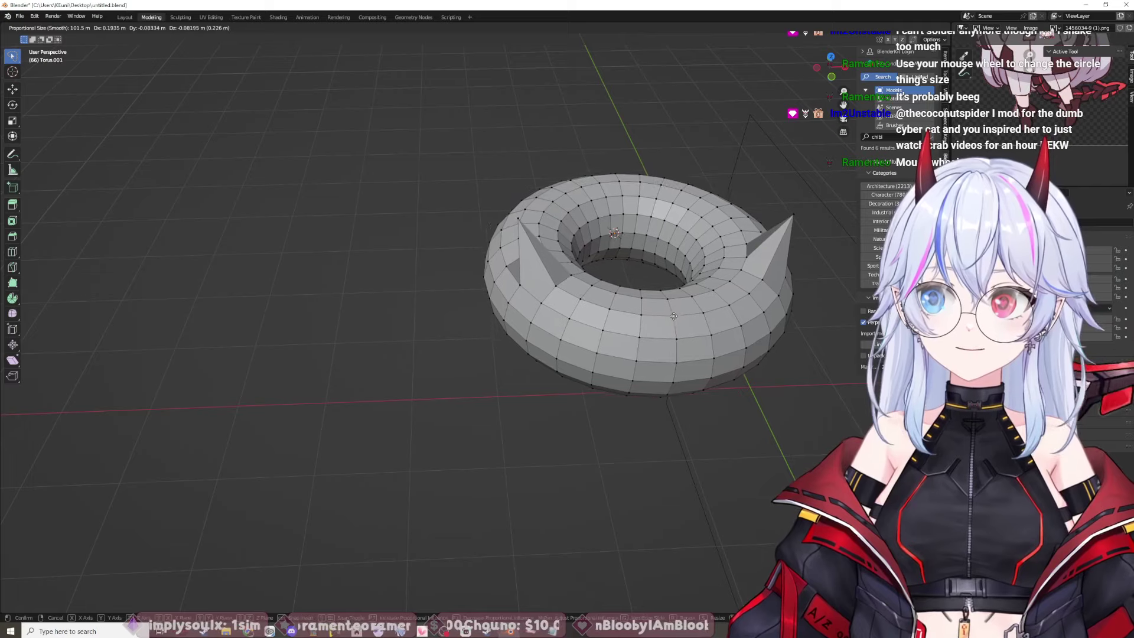
pyautogui.scroll(20, 670, 308)
pyautogui.press('x')
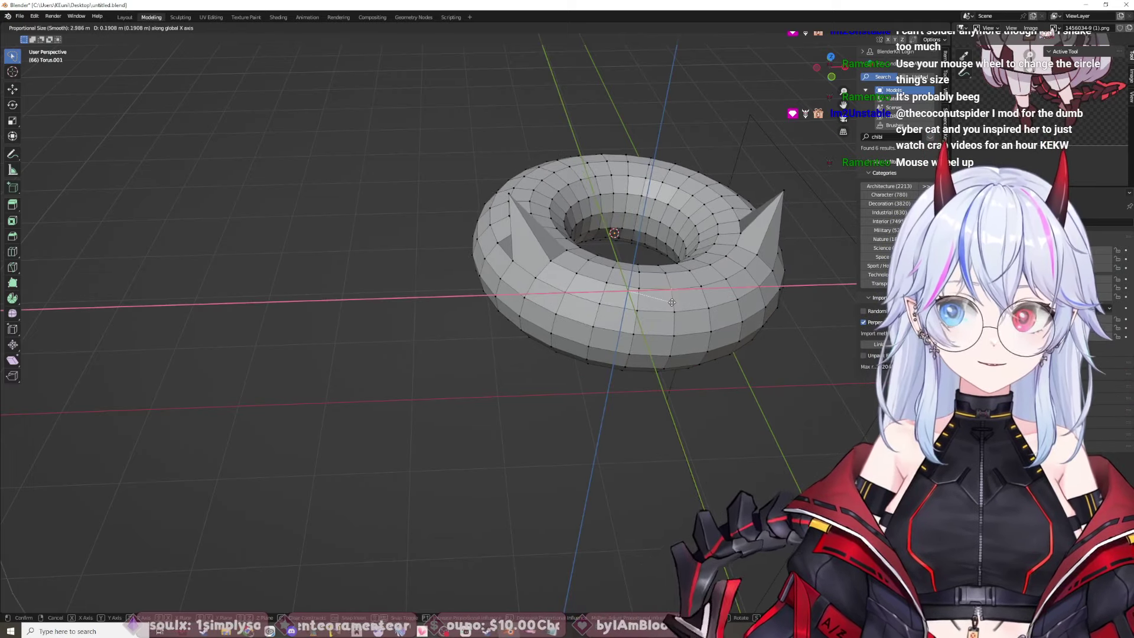
pyautogui.scroll(9, 671, 302)
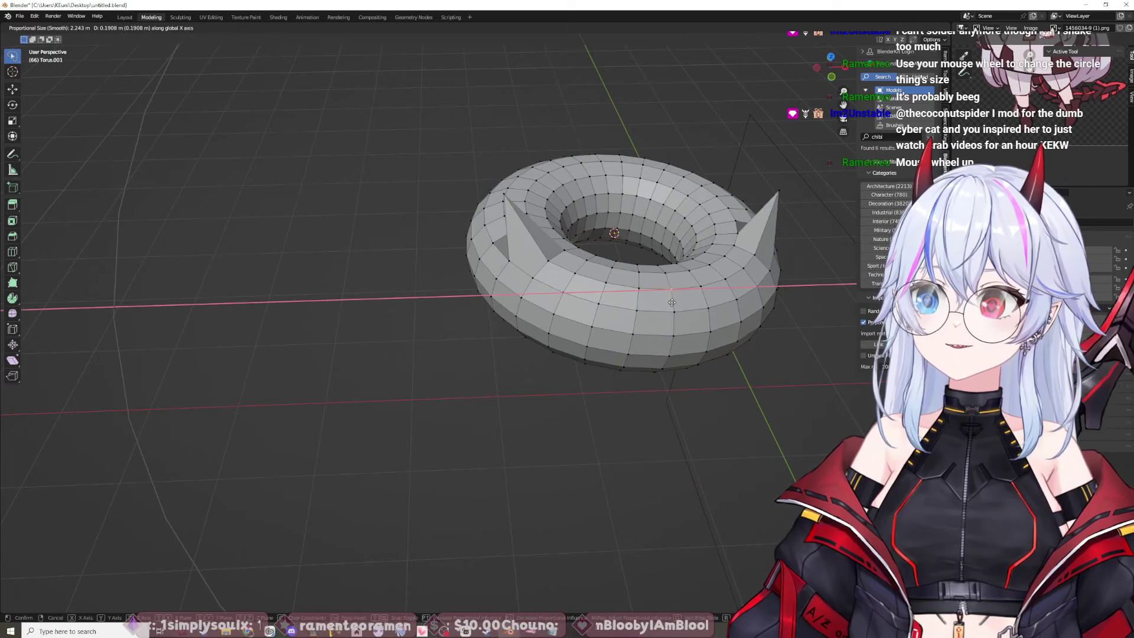
pyautogui.scroll(10, 672, 303)
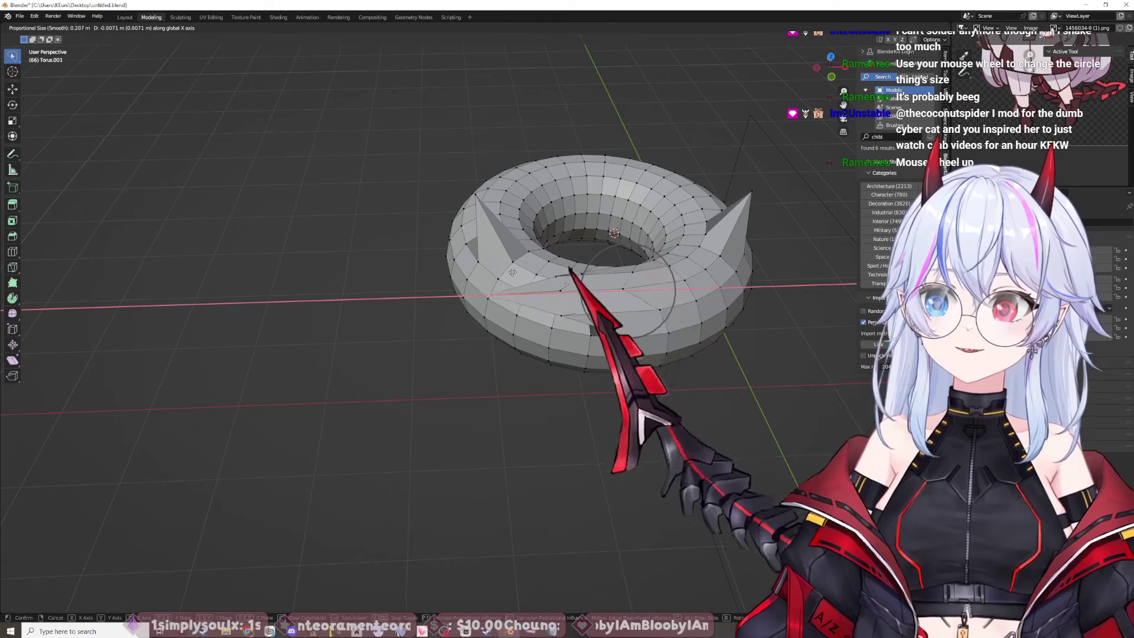
pyautogui.scroll(4, 636, 277)
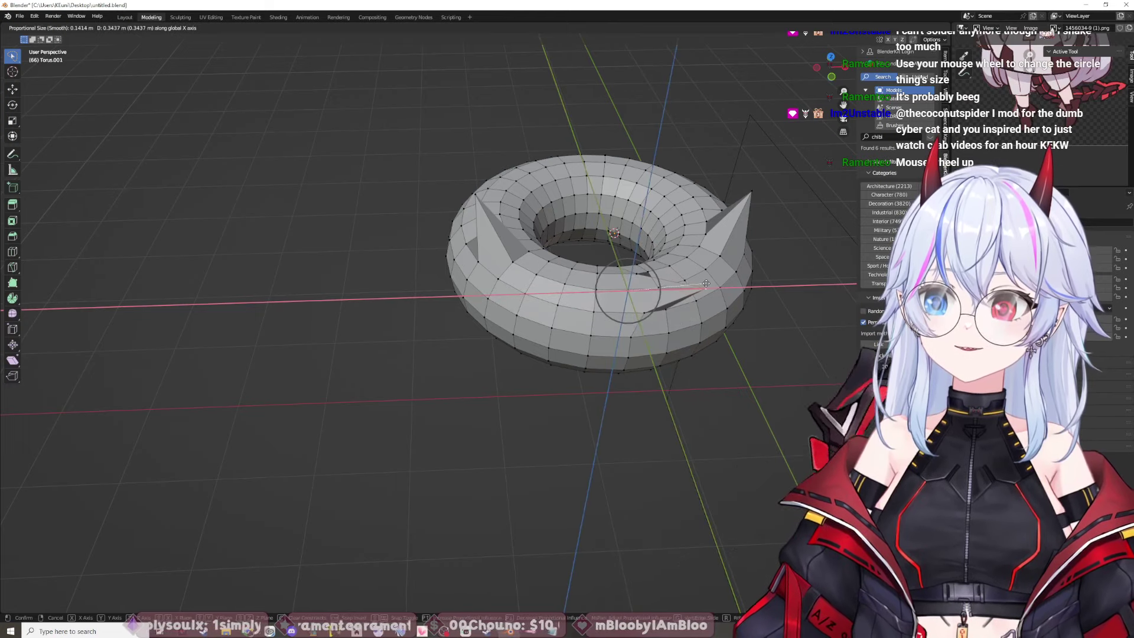
pyautogui.press('x')
pyautogui.click(656, 276)
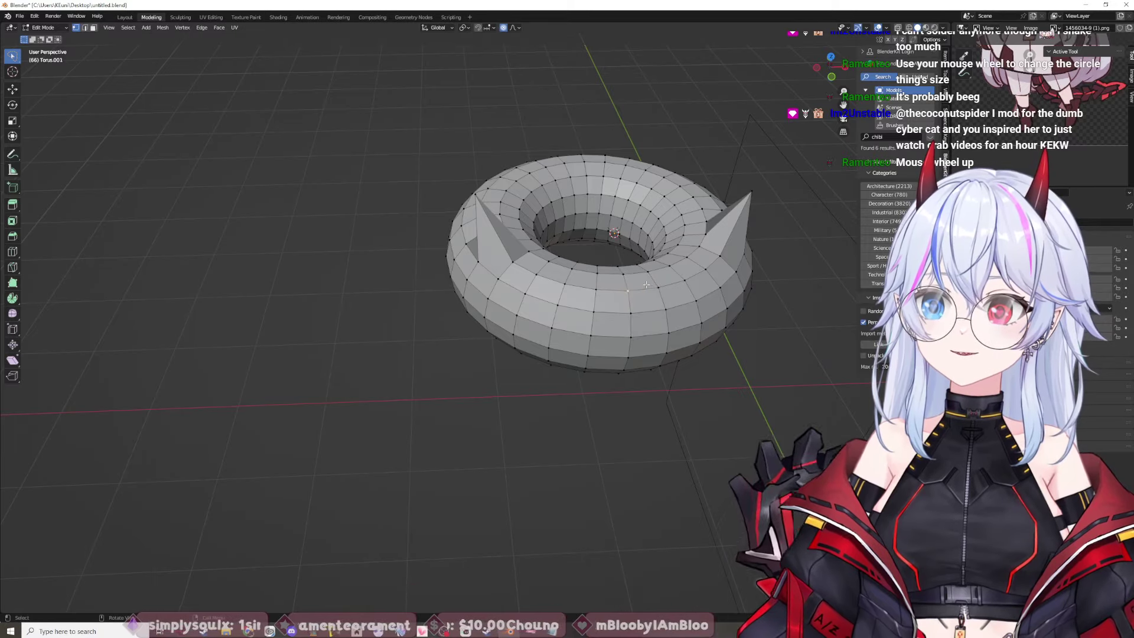
pyautogui.moveTo(759, 416); pyautogui.dragTo(764, 390, button='middle')
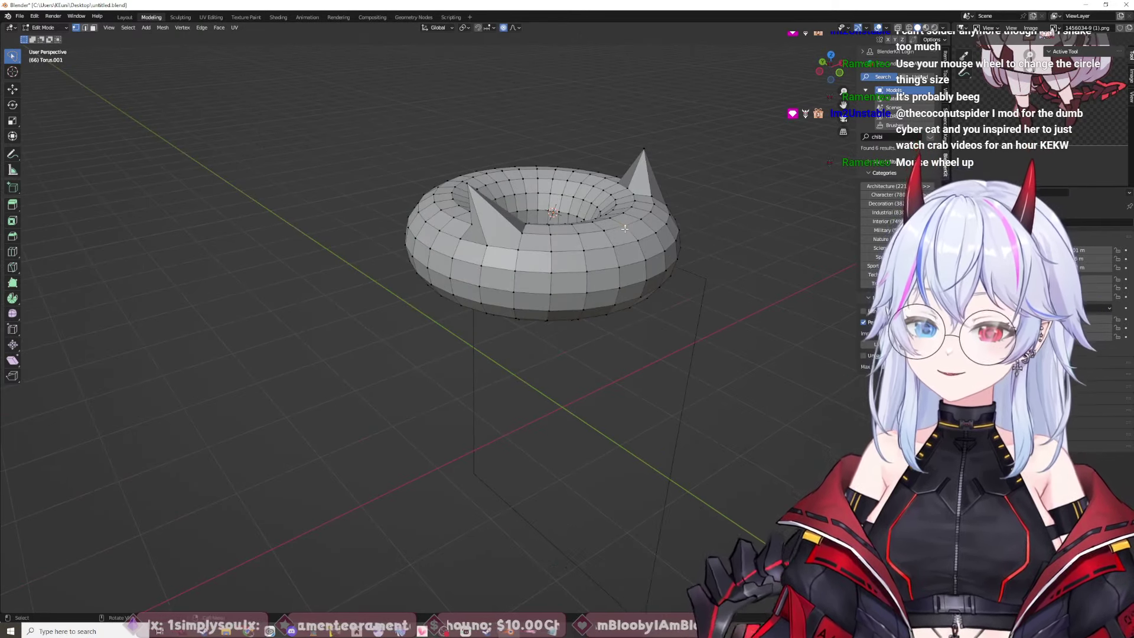
pyautogui.press('g')
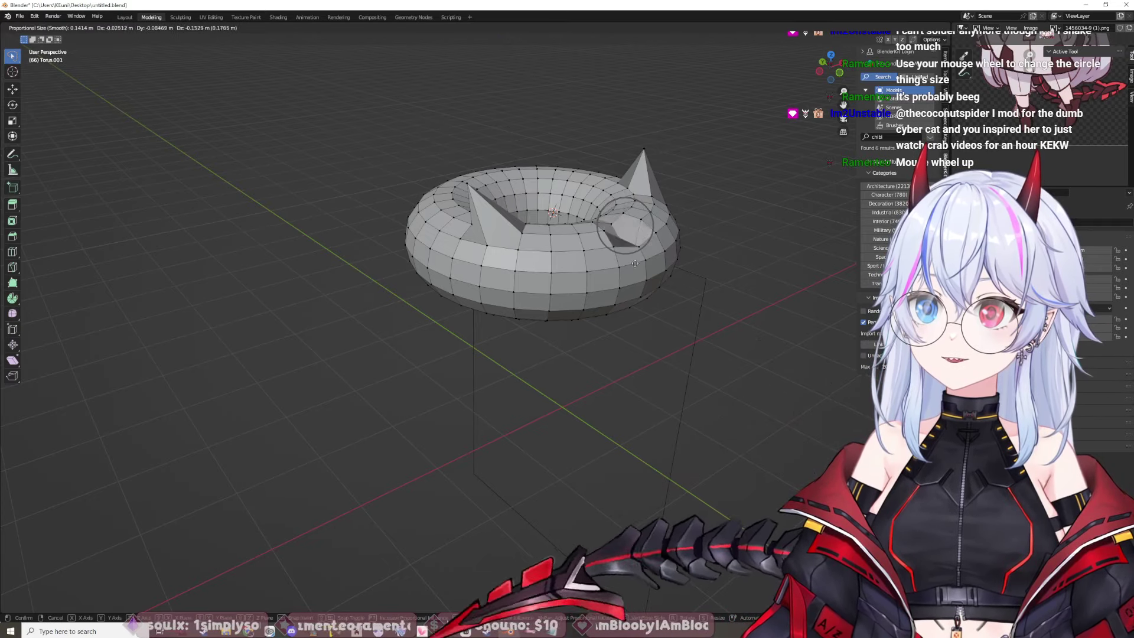
pyautogui.scroll(-3, 650, 237)
pyautogui.scroll(-10, 653, 240)
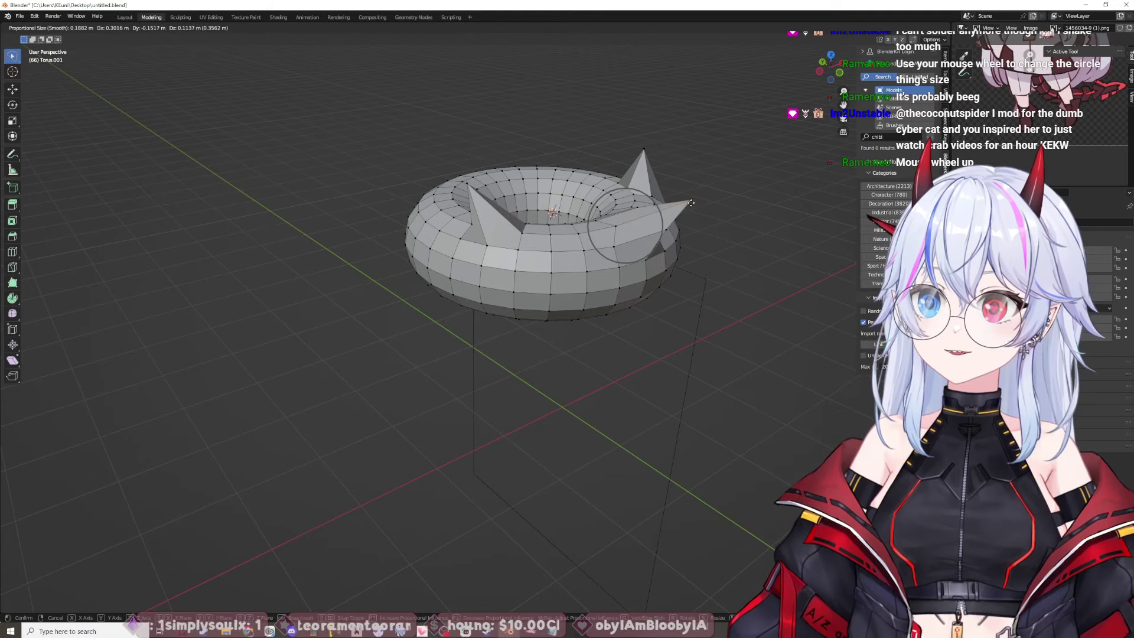
pyautogui.scroll(-3, 650, 236)
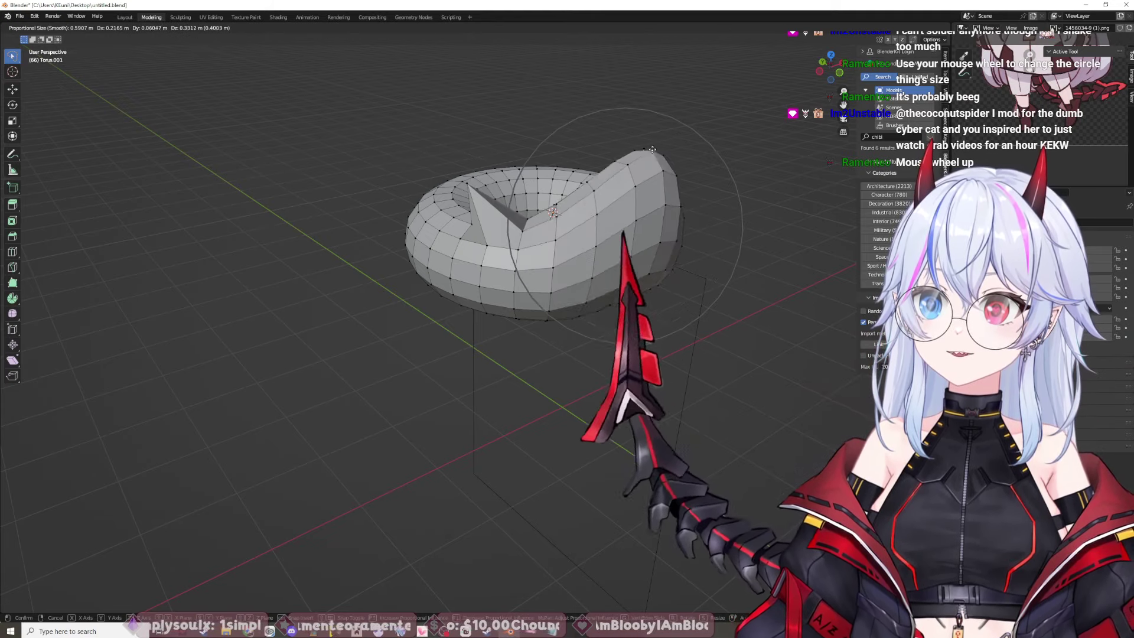
pyautogui.click(745, 217)
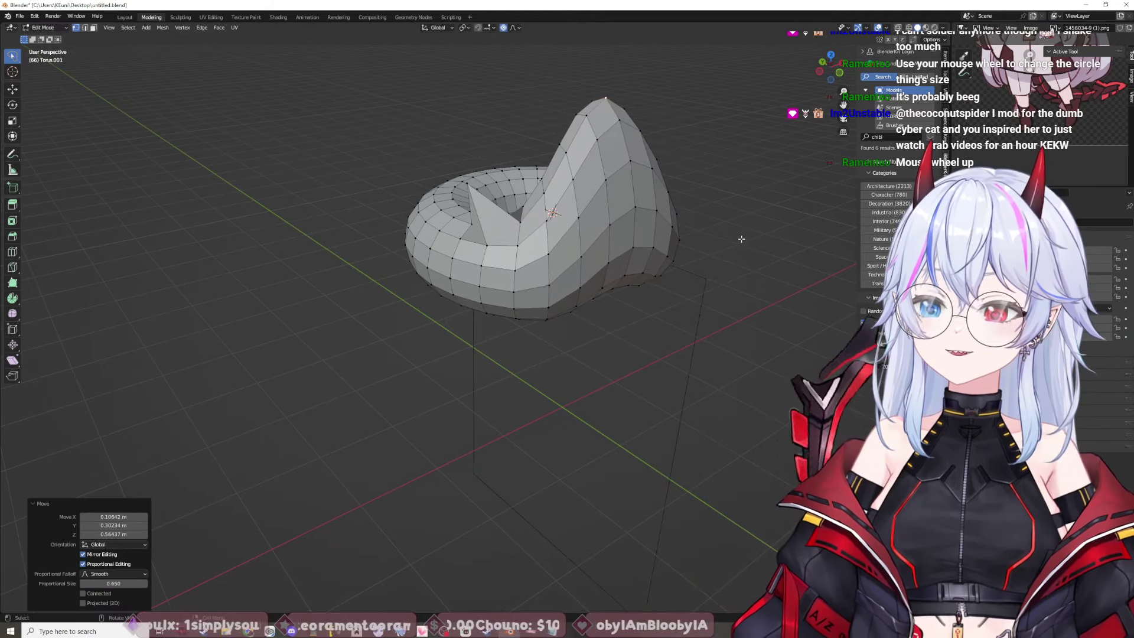
pyautogui.moveTo(741, 239); pyautogui.dragTo(770, 241, button='middle')
pyautogui.click(770, 242)
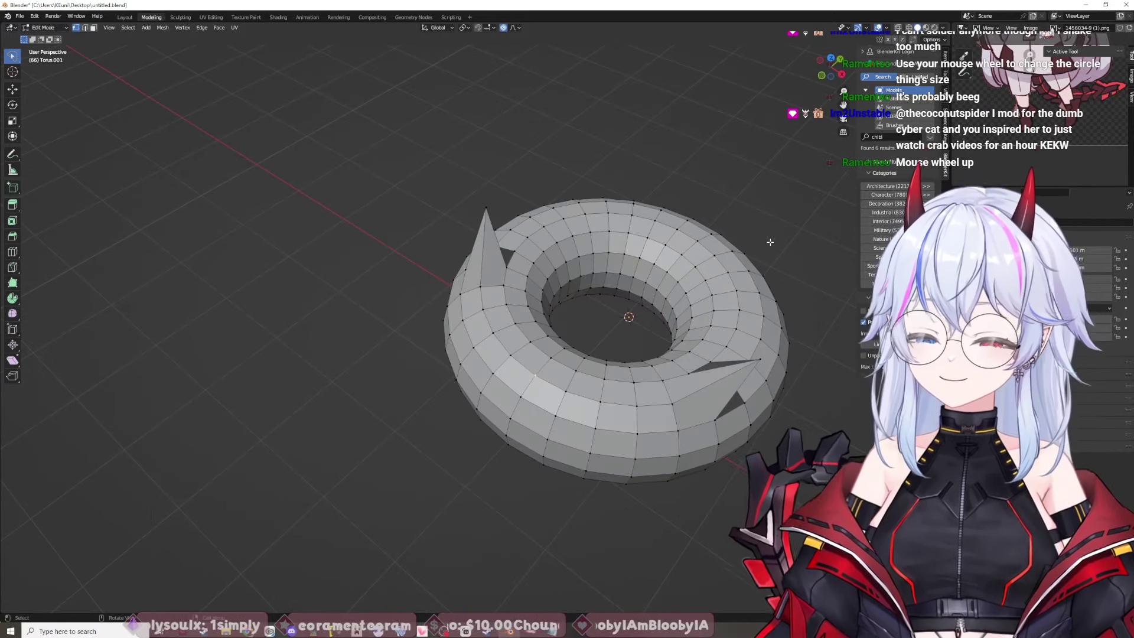
pyautogui.moveTo(793, 401); pyautogui.dragTo(828, 380, button='middle')
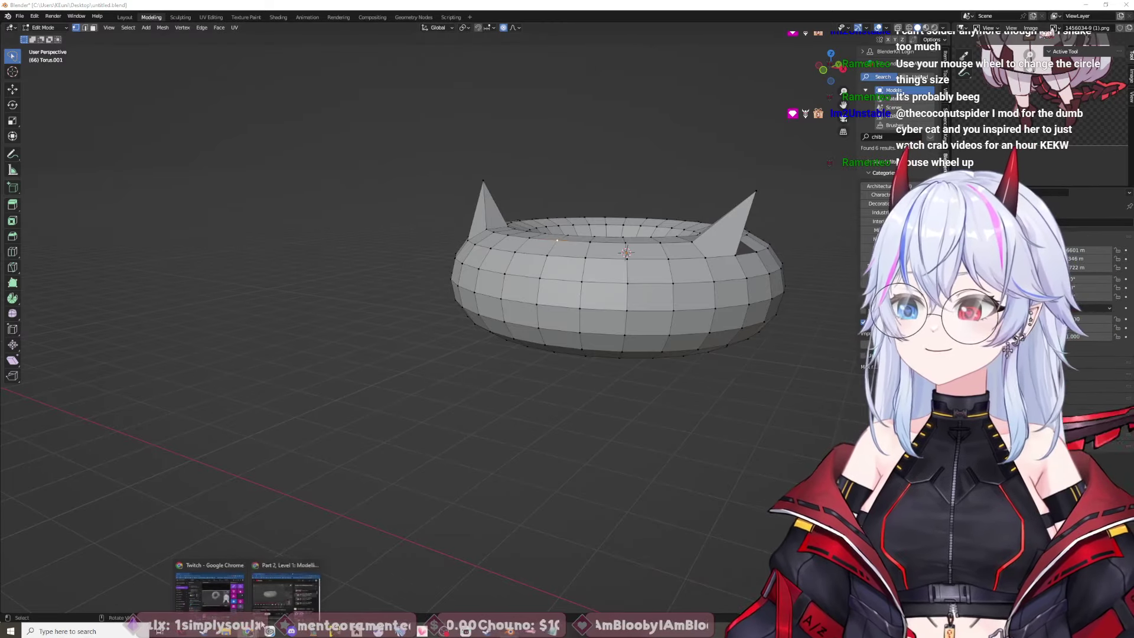
# Step: Bring up the Part 2 donut tutorial, pause it at 8:30, then resume playback
pyautogui.click(286, 590)
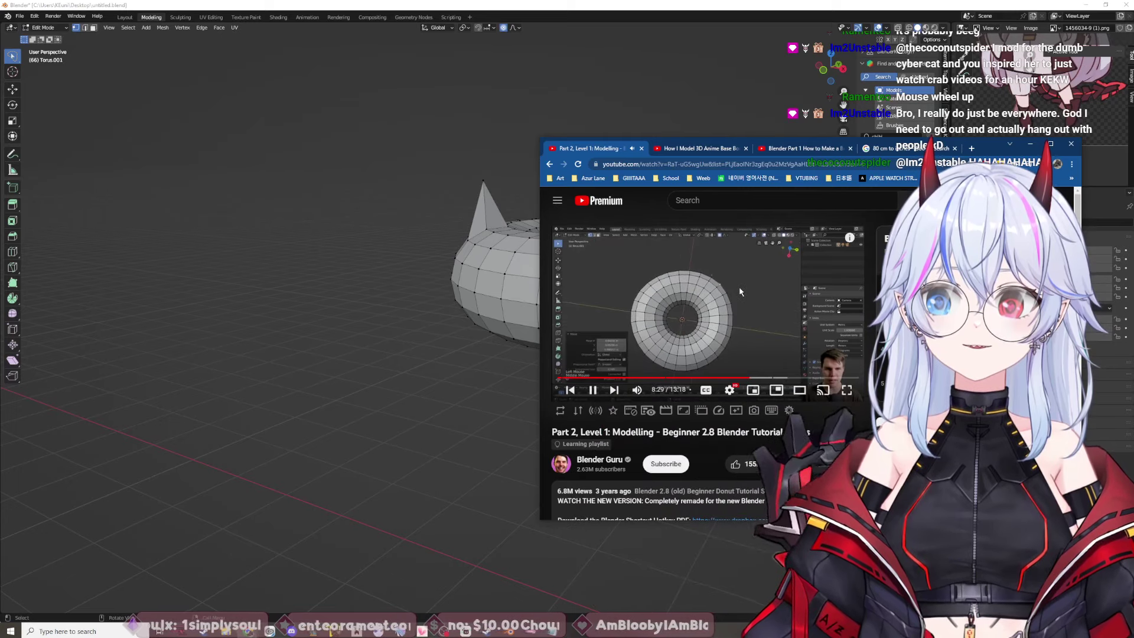
pyautogui.click(743, 297)
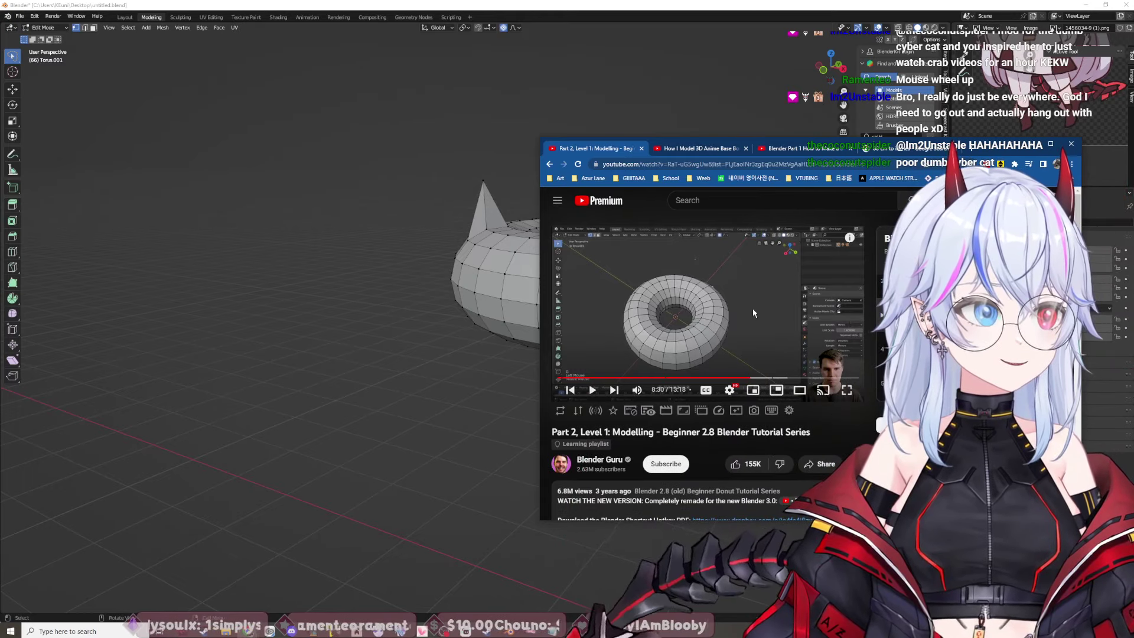
pyautogui.click(755, 323)
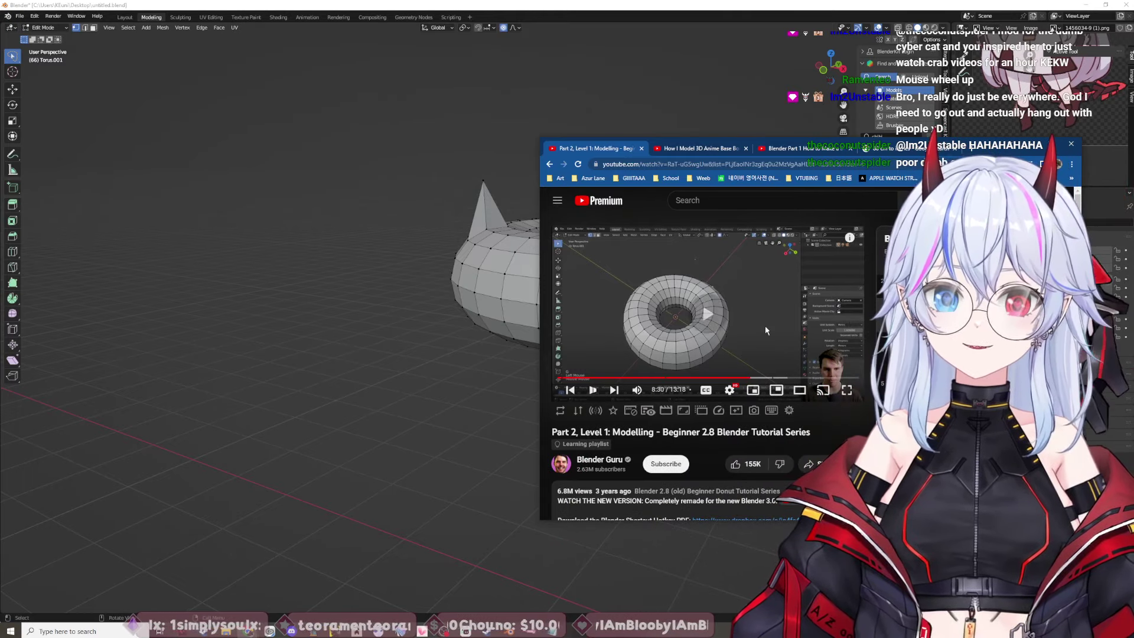
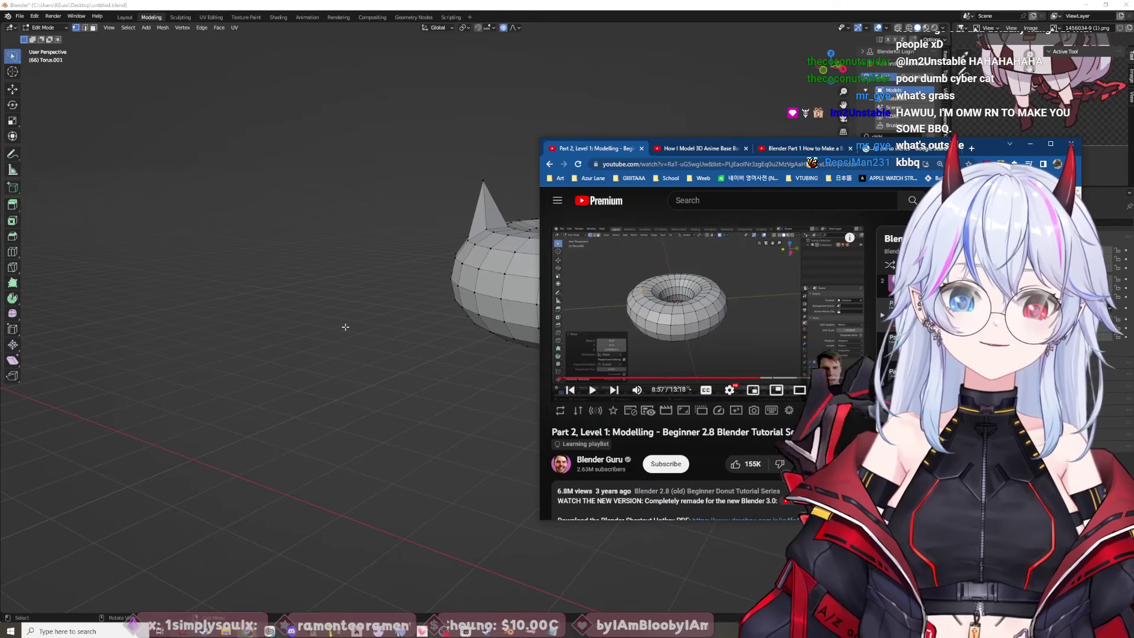
# Step: Return to Blender and make a first proportional move of the cat-ear vertices
pyautogui.click(346, 327)
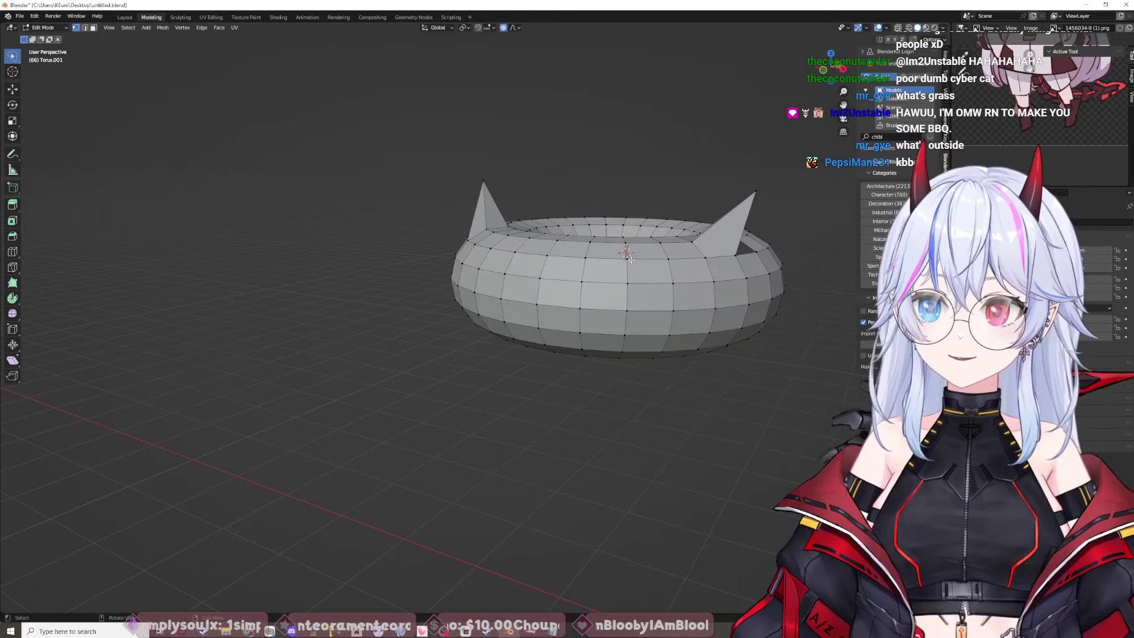
pyautogui.press('g')
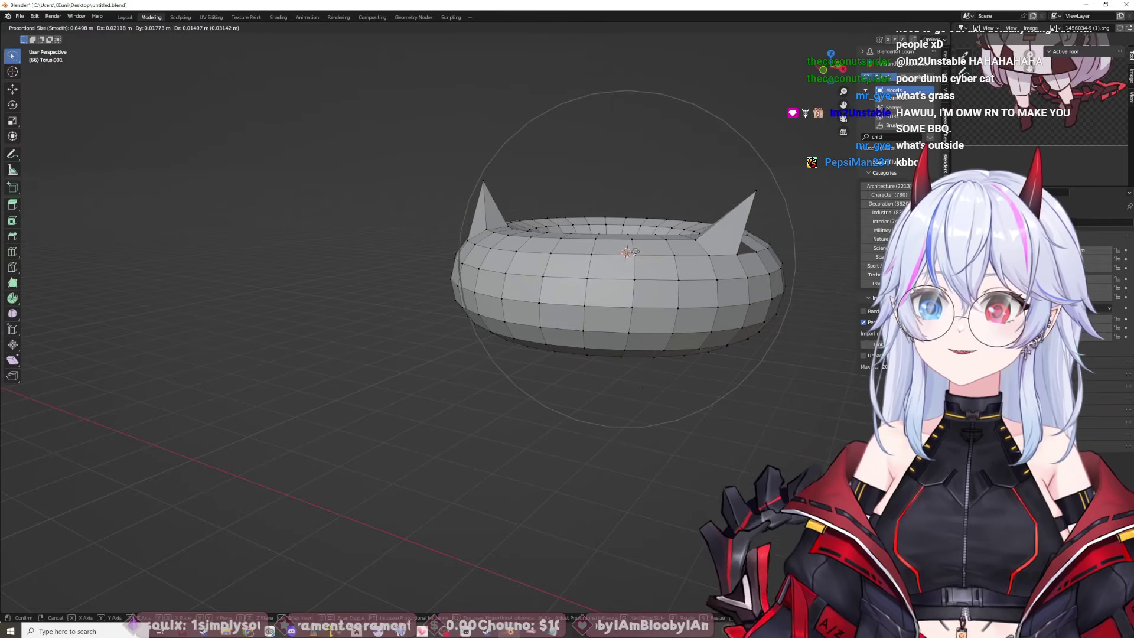
pyautogui.click(635, 252)
pyautogui.moveTo(552, 384); pyautogui.dragTo(626, 384, button='middle')
# Step: Nudge the ear vertices proportionally, constrained first to X and then to Y
pyautogui.press('g')
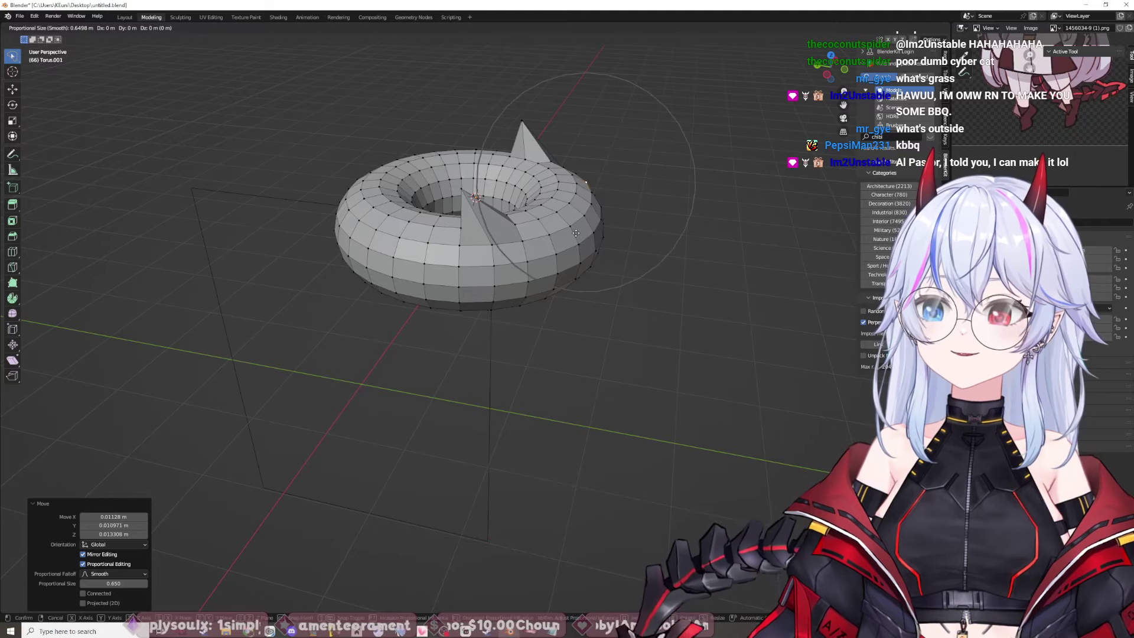
pyautogui.press('x')
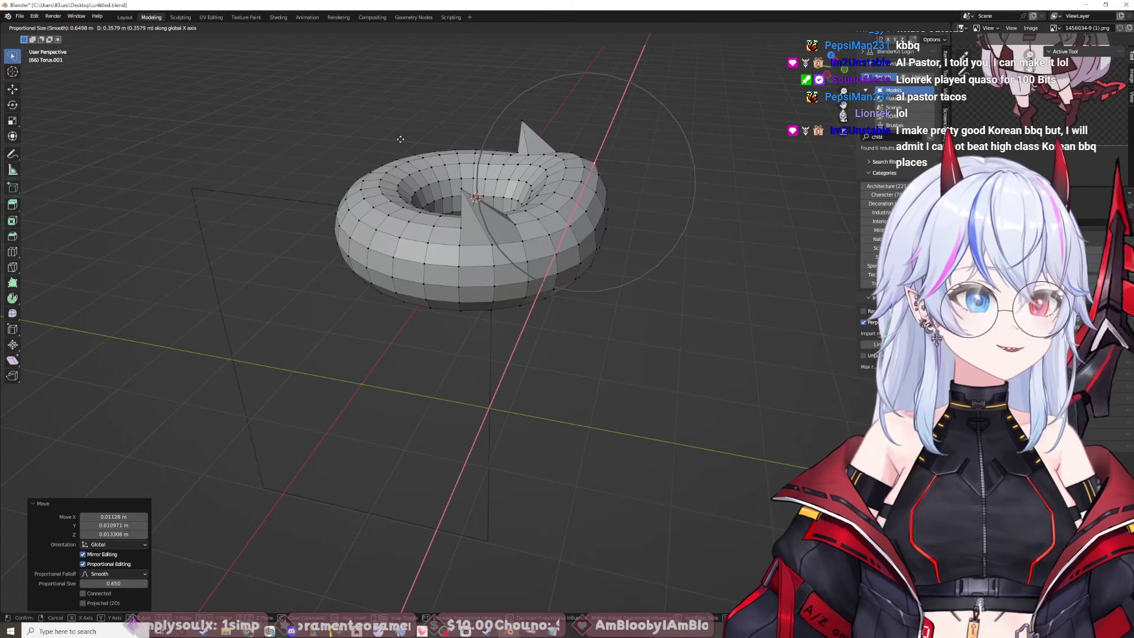
pyautogui.press('y')
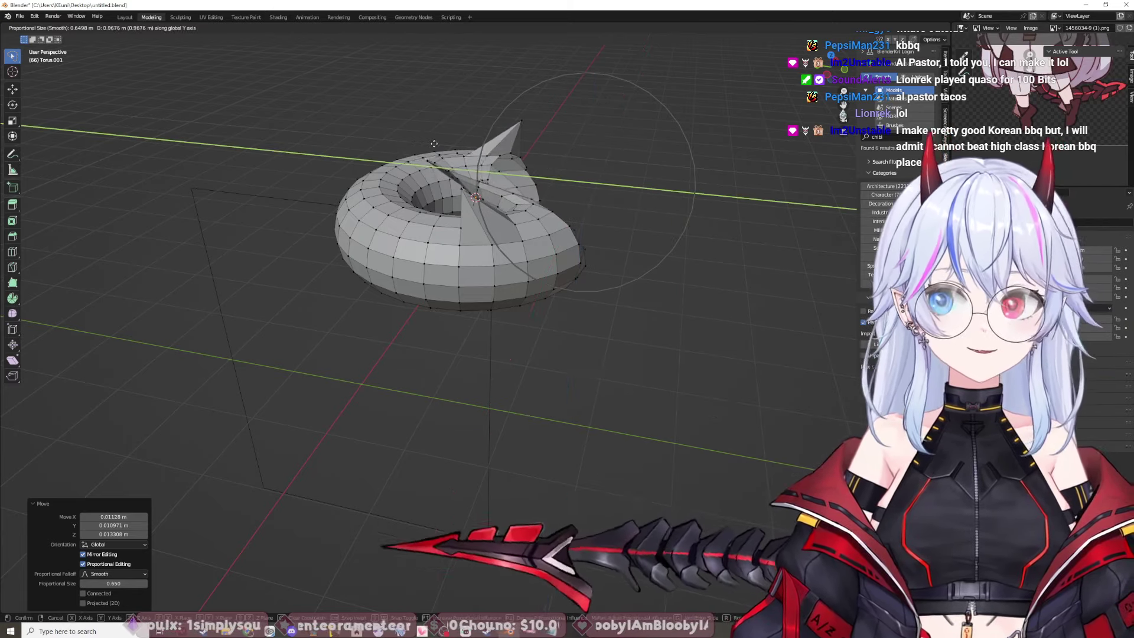
pyautogui.click(631, 150)
pyautogui.moveTo(662, 186); pyautogui.dragTo(752, 314, button='middle')
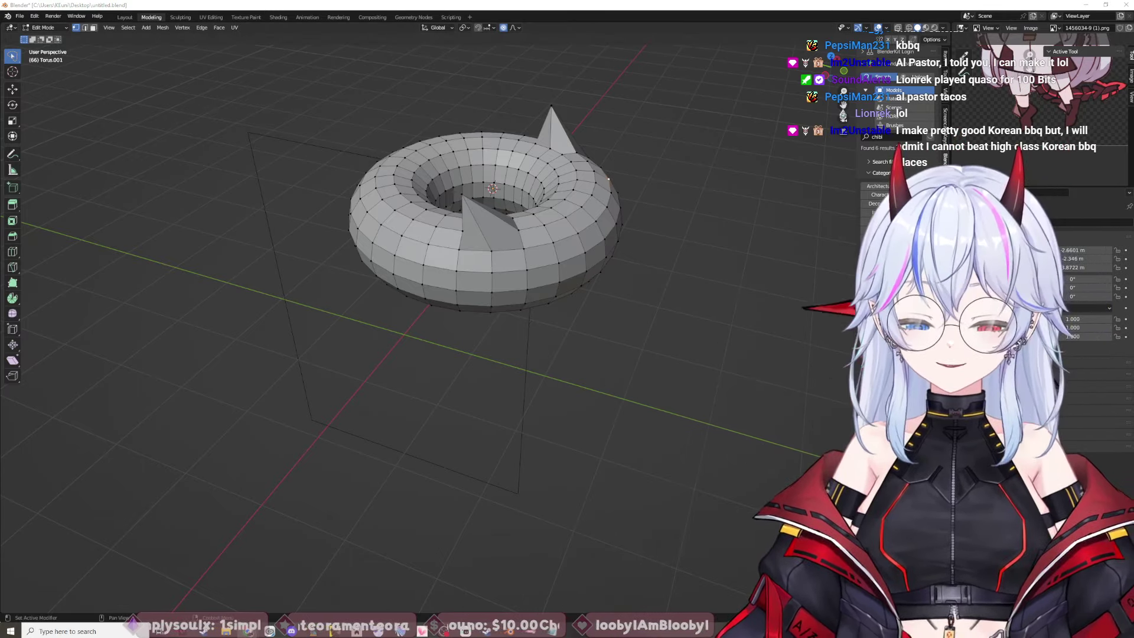
# Step: Show the Google Images results for cat donut and preview the Japan Today kit image
pyautogui.hotkey('alt', 'Tab')
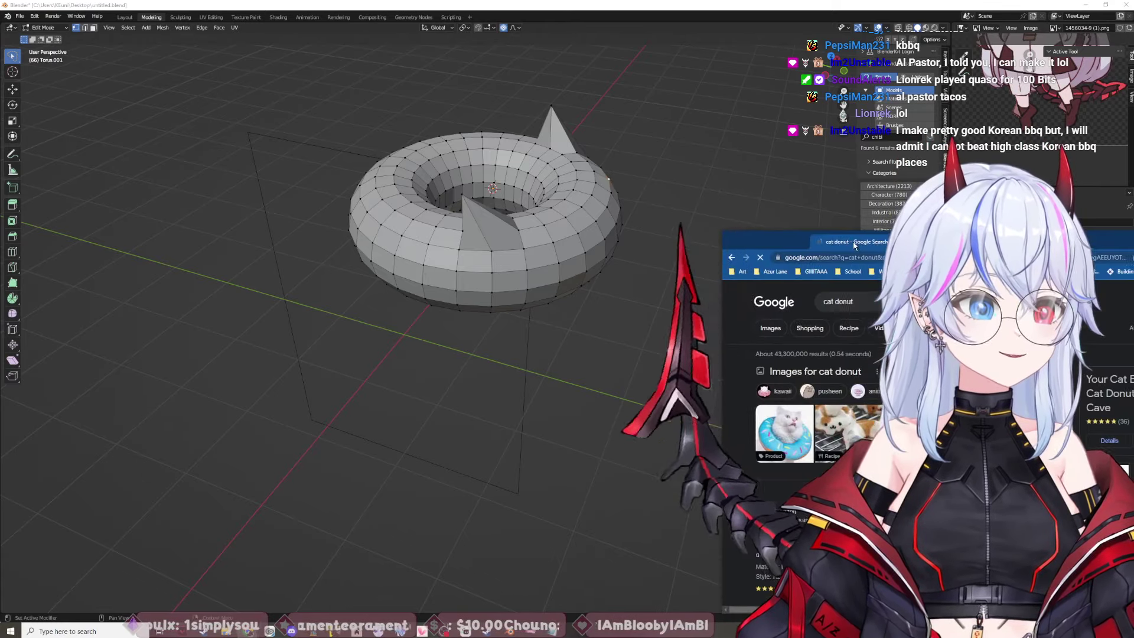
pyautogui.click(383, 241)
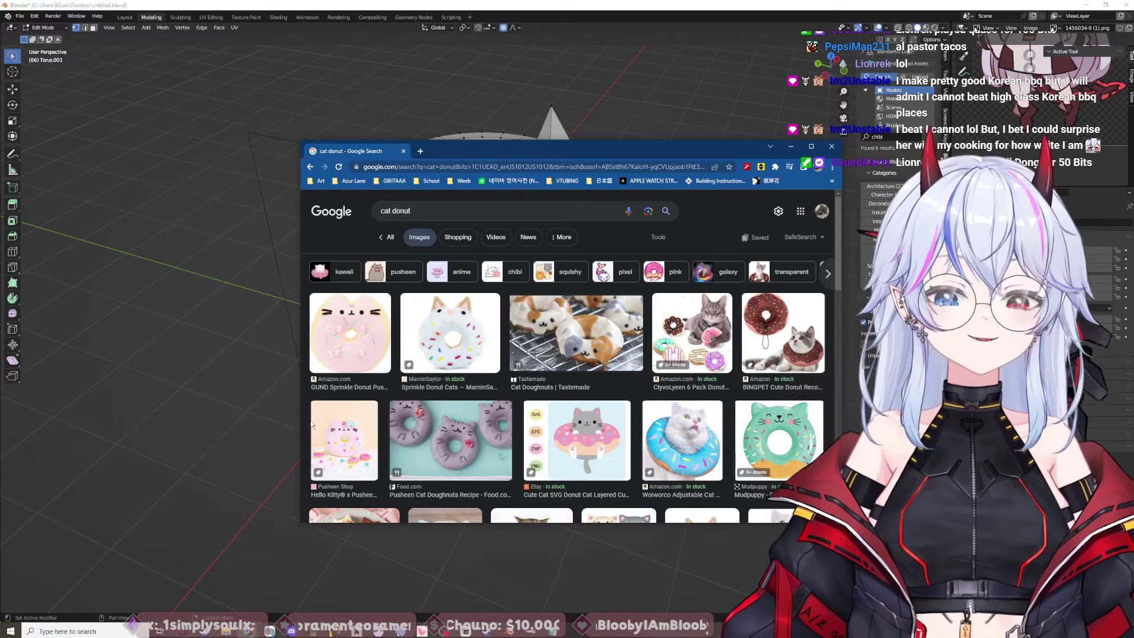
pyautogui.scroll(-3, 312, 423)
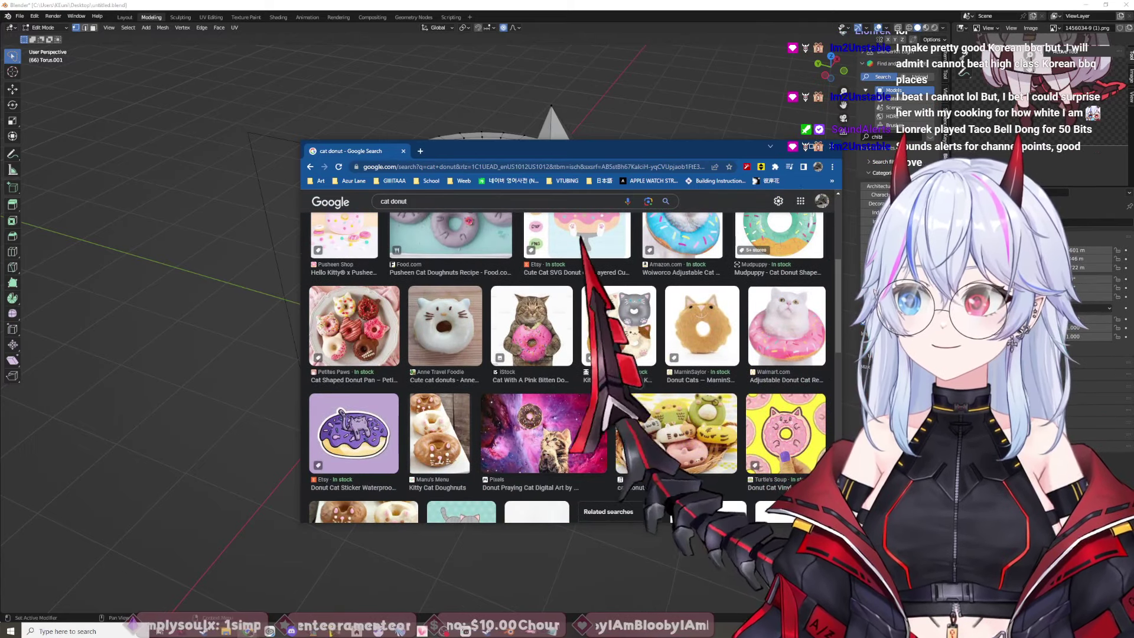
pyautogui.click(677, 434)
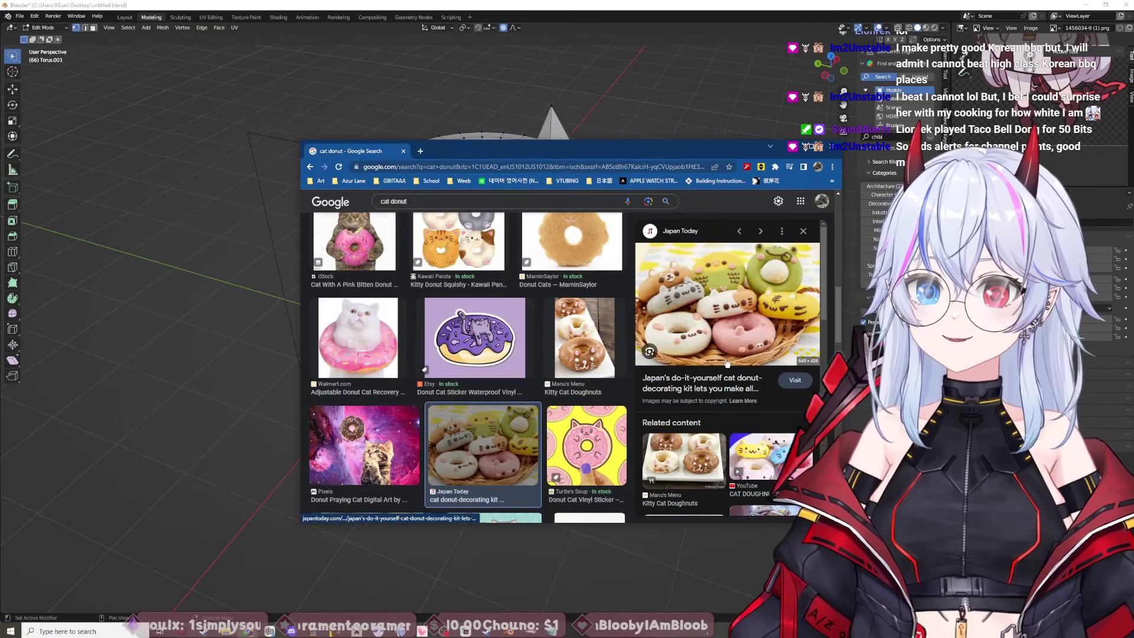
pyautogui.scroll(-2, 725, 390)
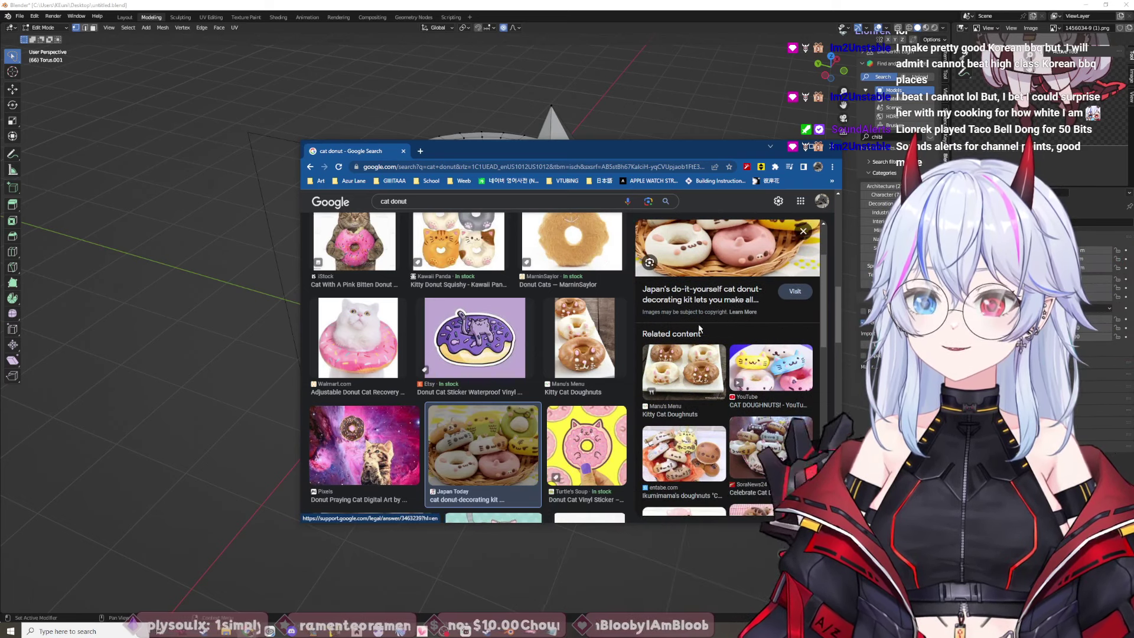
# Step: Open two related cat donut images in new tabs and close the first search tab
pyautogui.middleClick(763, 372)
pyautogui.scroll(-2, 763, 372)
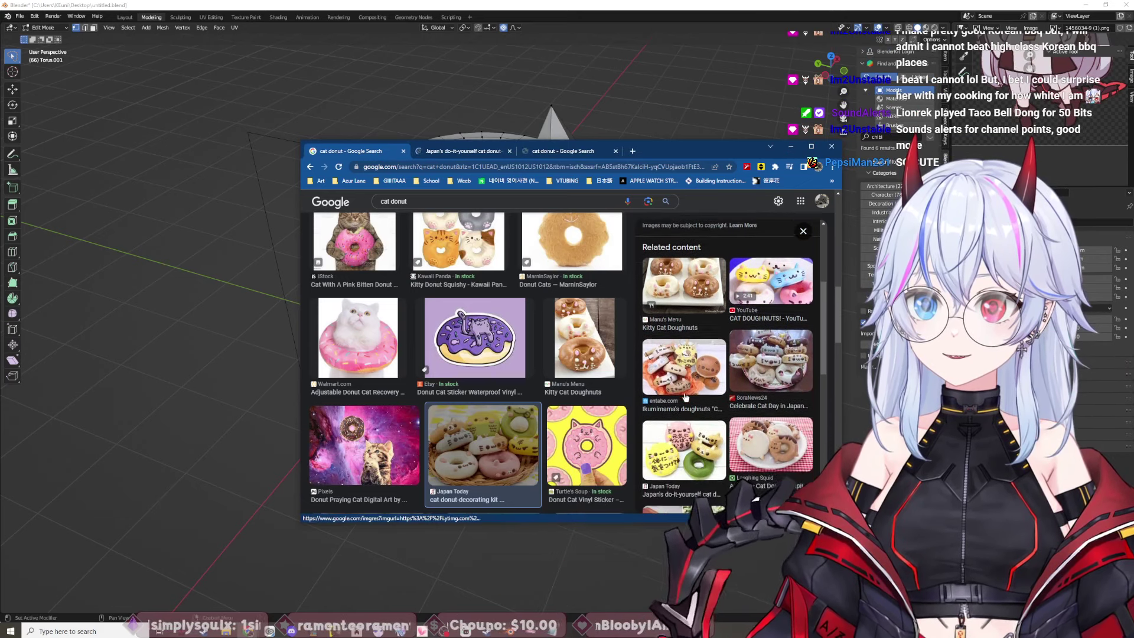
pyautogui.scroll(-1, 709, 399)
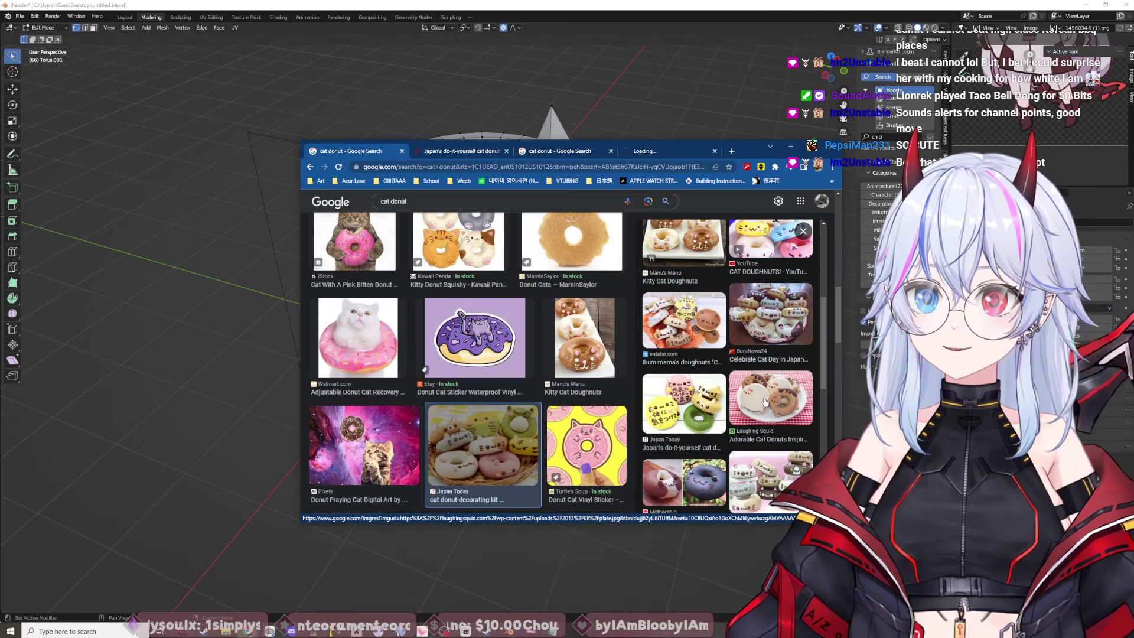
pyautogui.scroll(-2, 764, 402)
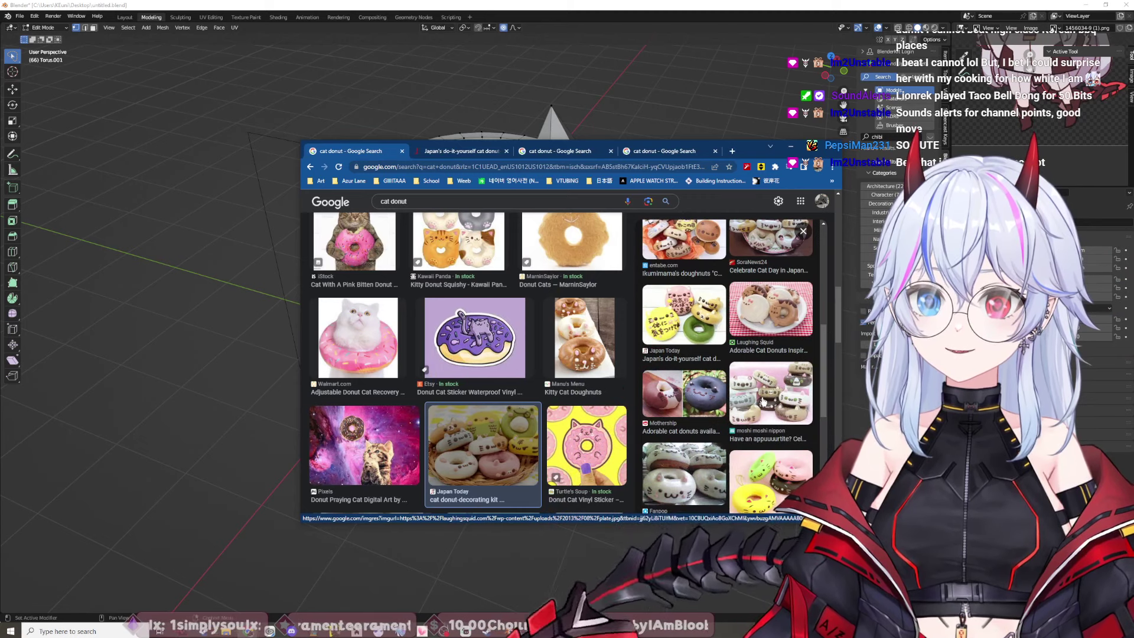
pyautogui.middleClick(763, 402)
pyautogui.scroll(-5, 762, 402)
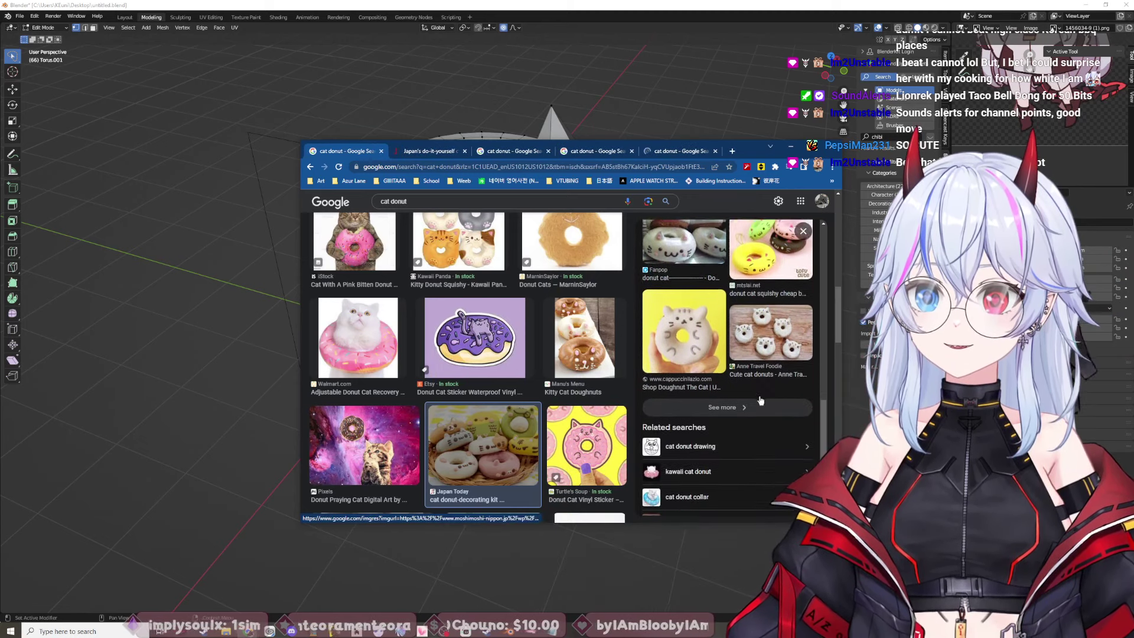
pyautogui.click(381, 151)
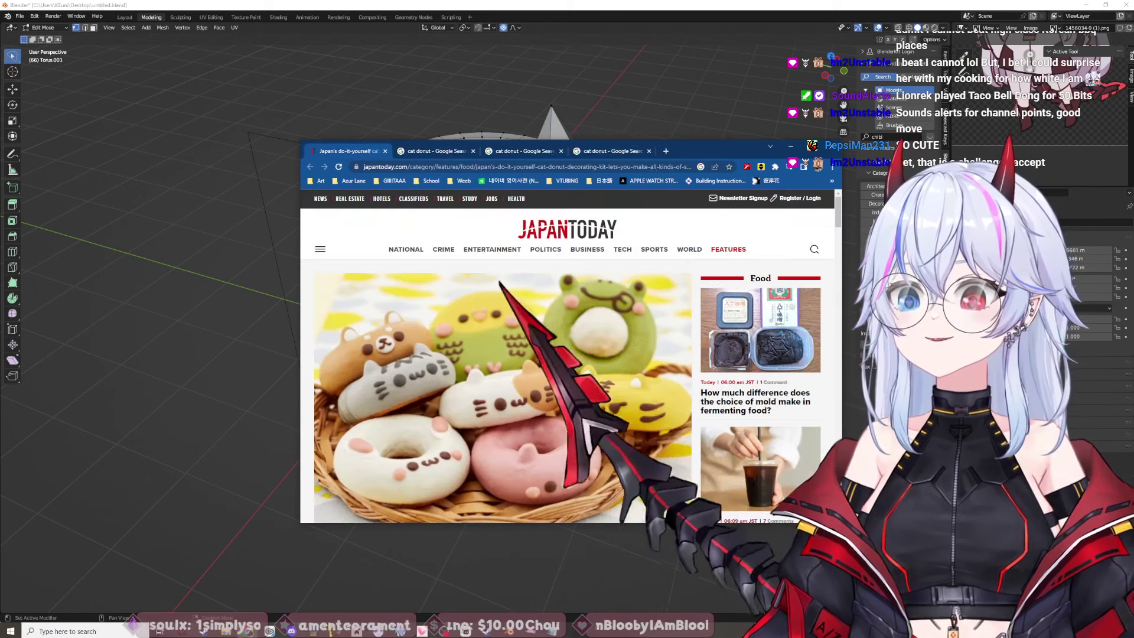
# Step: Read through the Japan Today cat donut kit article, then move to the Laughing Squid preview tab
pyautogui.scroll(-1, 547, 366)
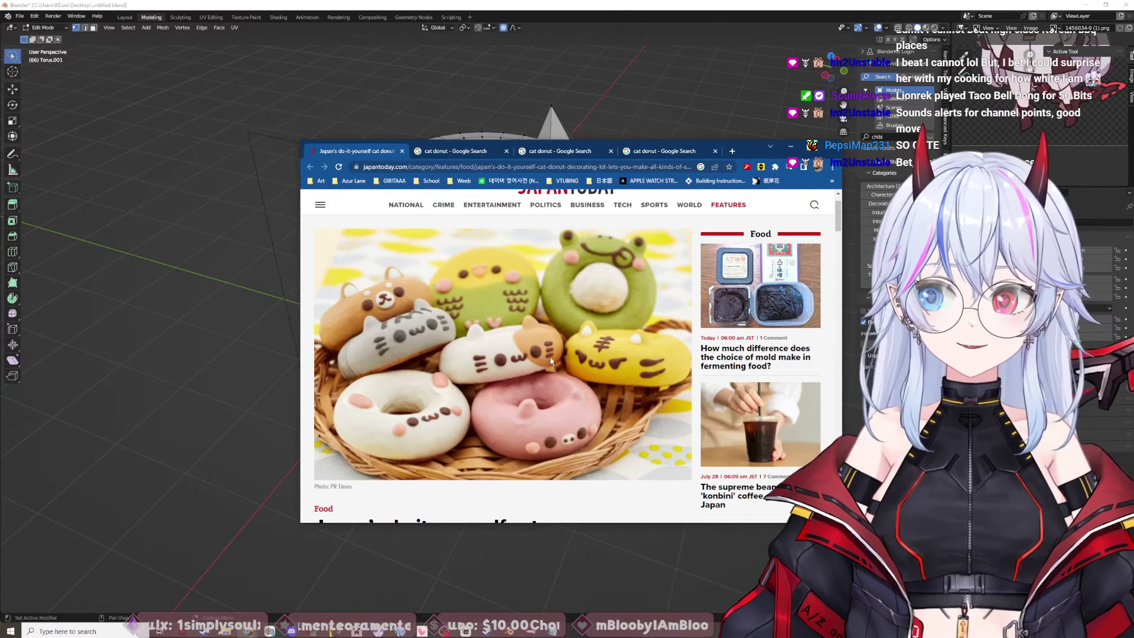
pyautogui.scroll(-8, 551, 362)
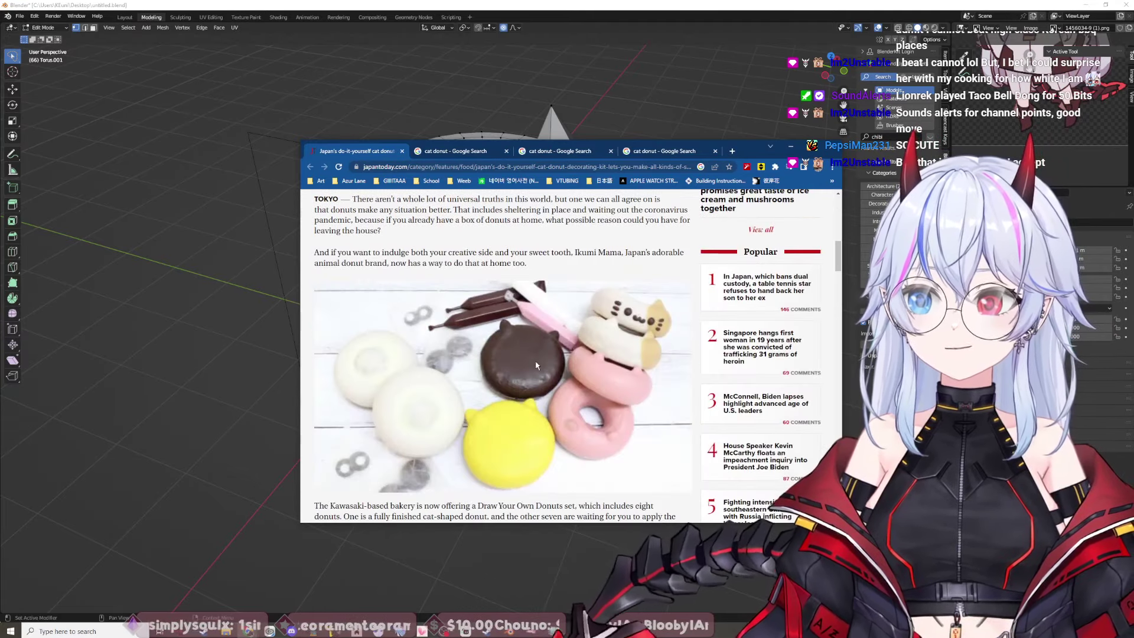
pyautogui.scroll(-10, 536, 365)
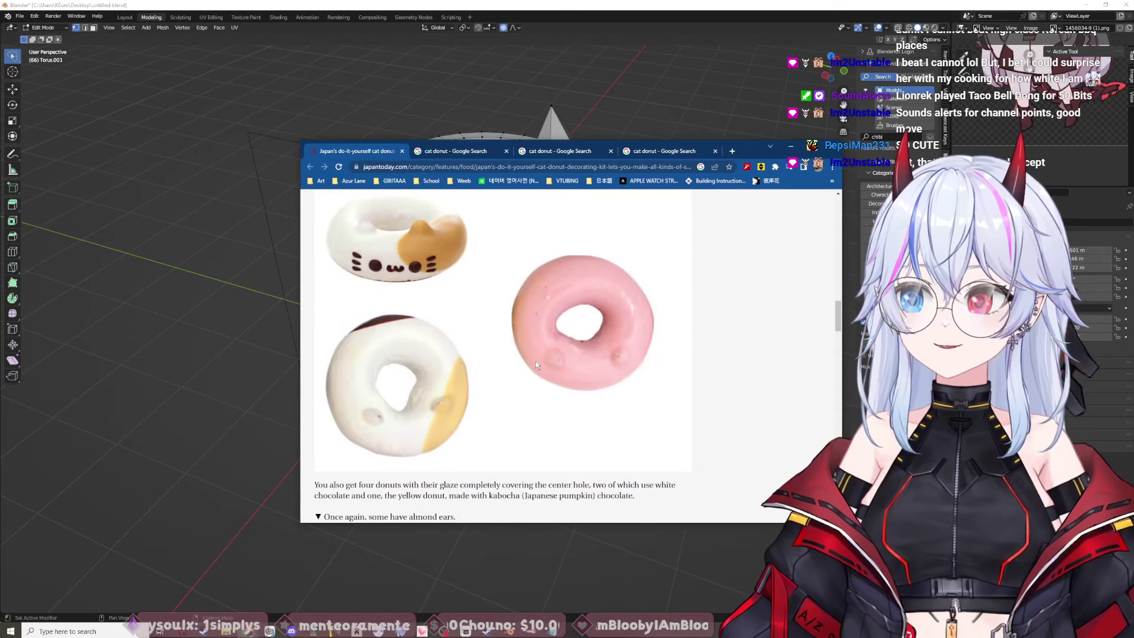
pyautogui.scroll(-12, 537, 365)
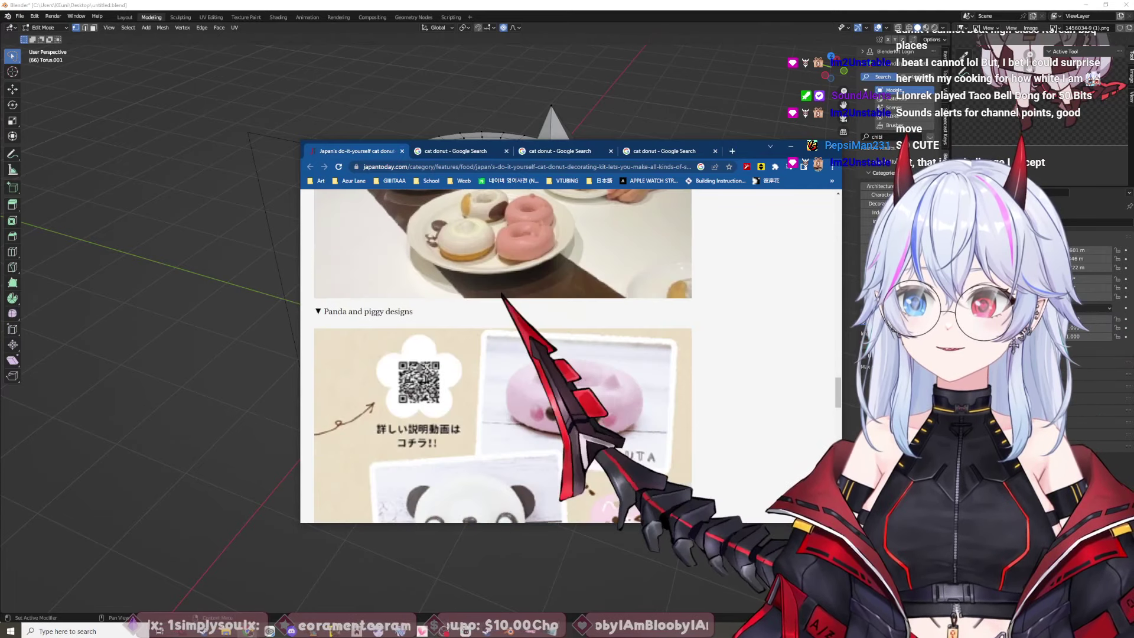
pyautogui.scroll(-6, 536, 365)
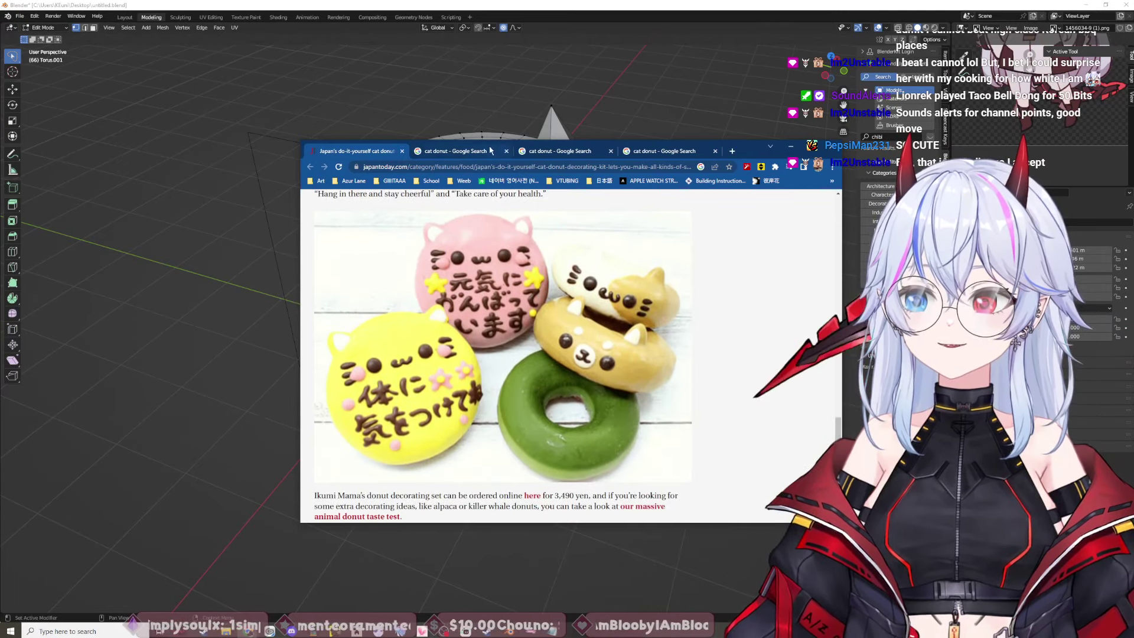
pyautogui.click(493, 151)
pyautogui.hotkey('ctrl', 'Tab')
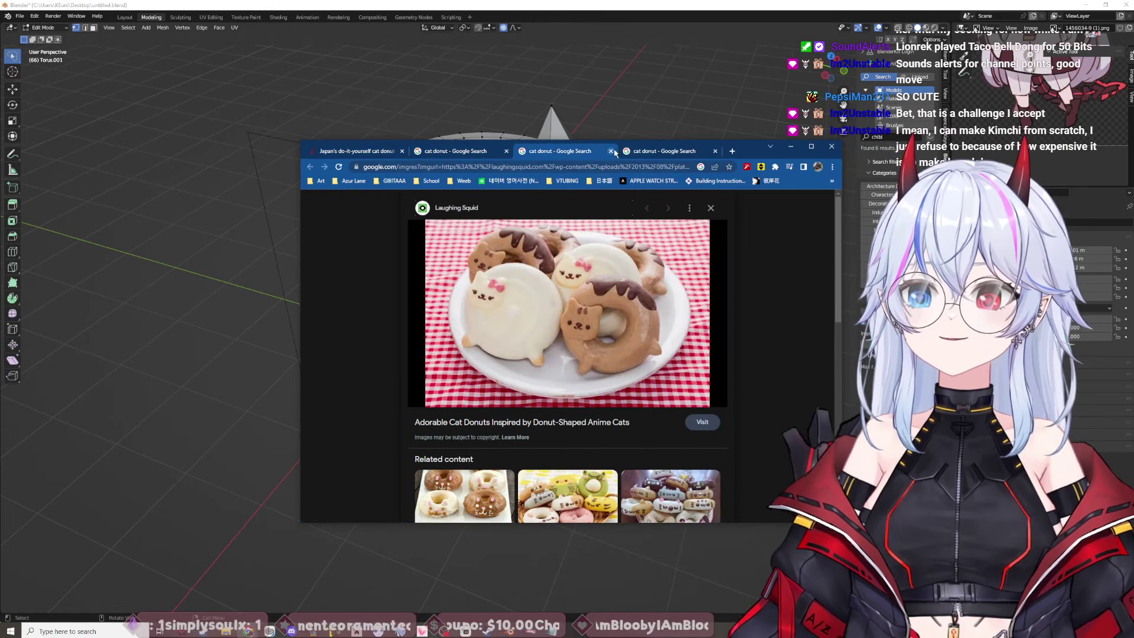
# Step: Close the Laughing Squid preview and return to the Japan Today cat donut article tab
pyautogui.hotkey('ctrl', 'w')
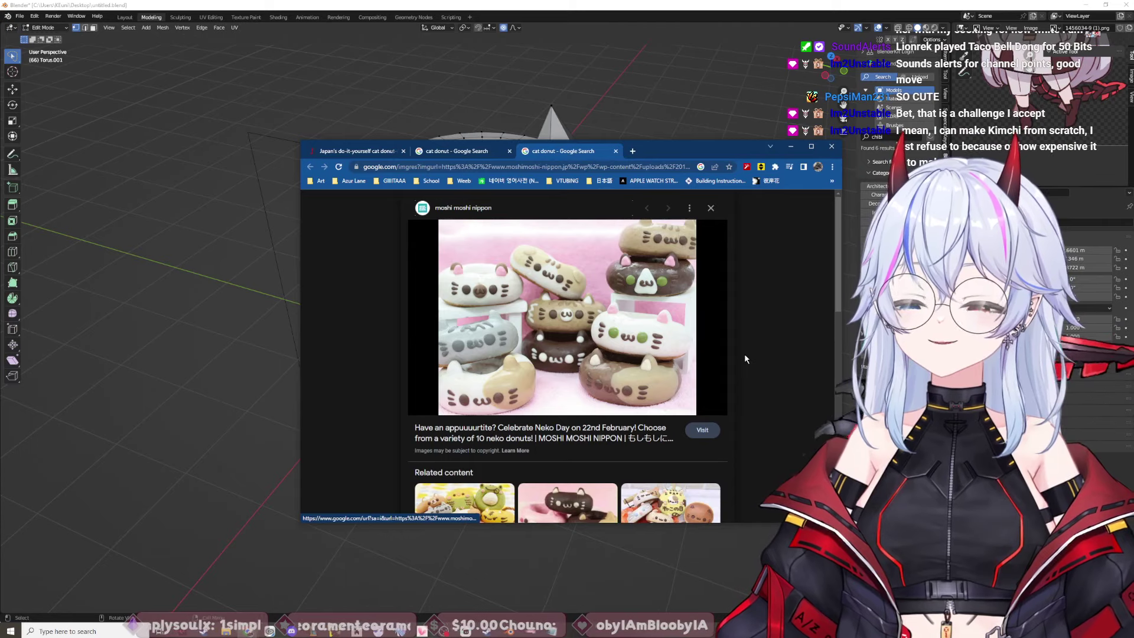
pyautogui.scroll(-2, 745, 353)
pyautogui.scroll(-2, 751, 352)
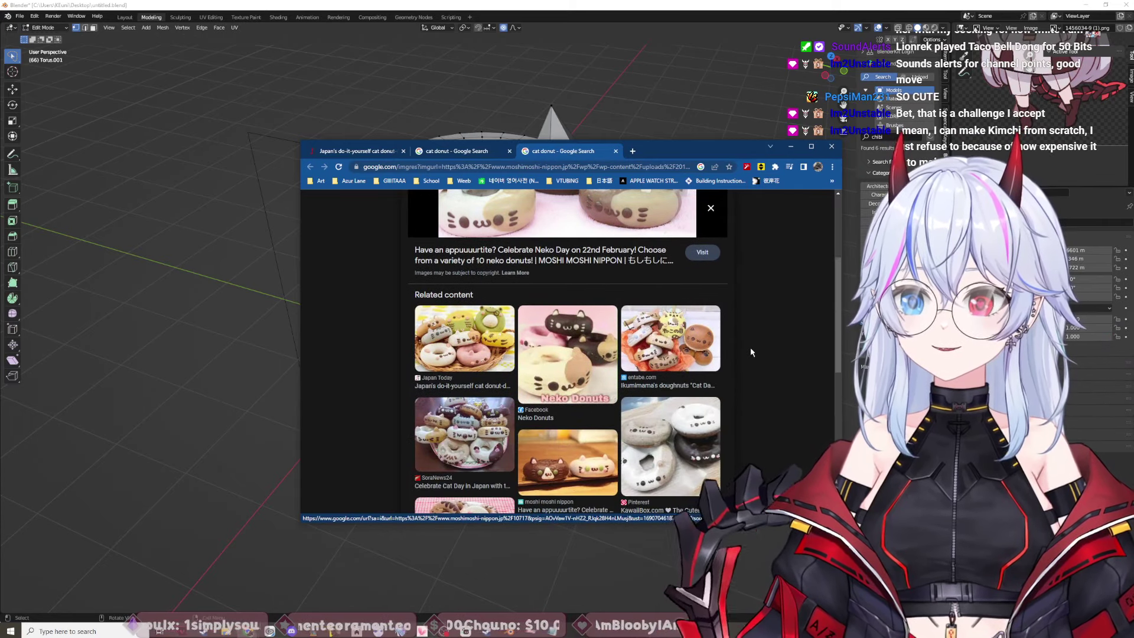
pyautogui.scroll(-3, 751, 353)
pyautogui.scroll(-5, 751, 352)
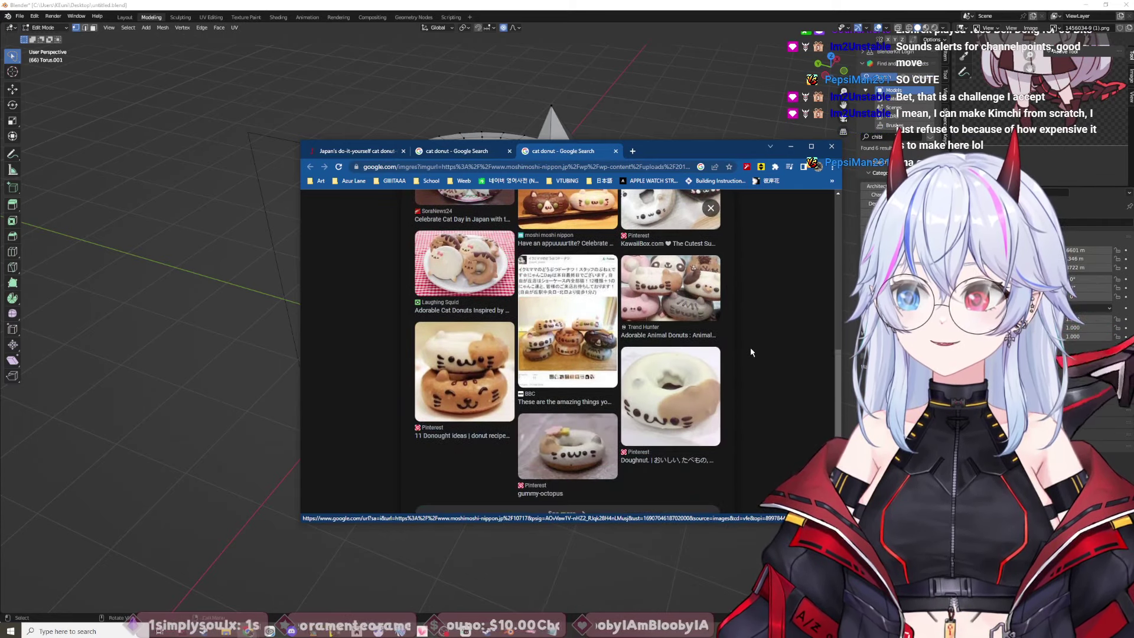
pyautogui.scroll(10, 751, 351)
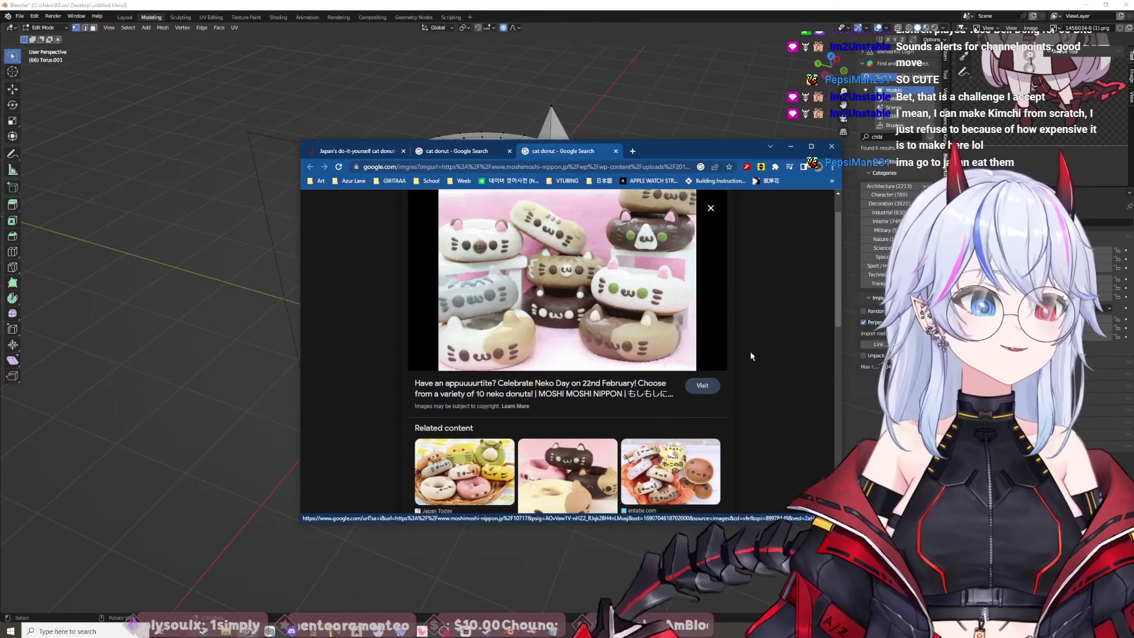
pyautogui.click(368, 152)
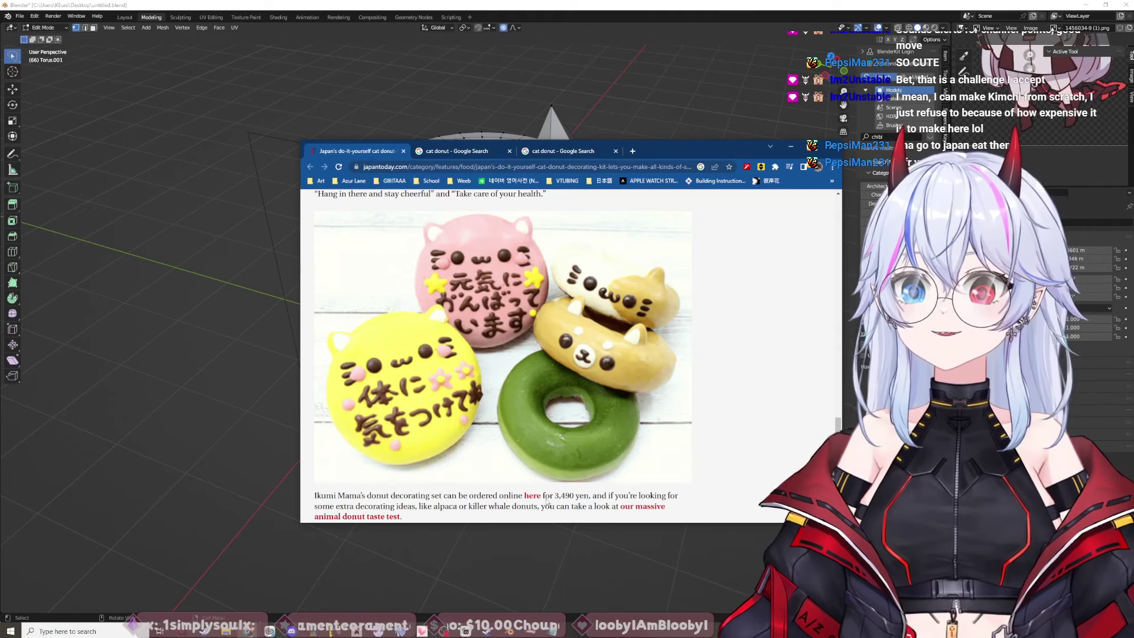
# Step: Bring the Blender Guru donut tutorial forward and pause it at 9:07
pyautogui.moveTo(288, 625)
pyautogui.click(248, 586)
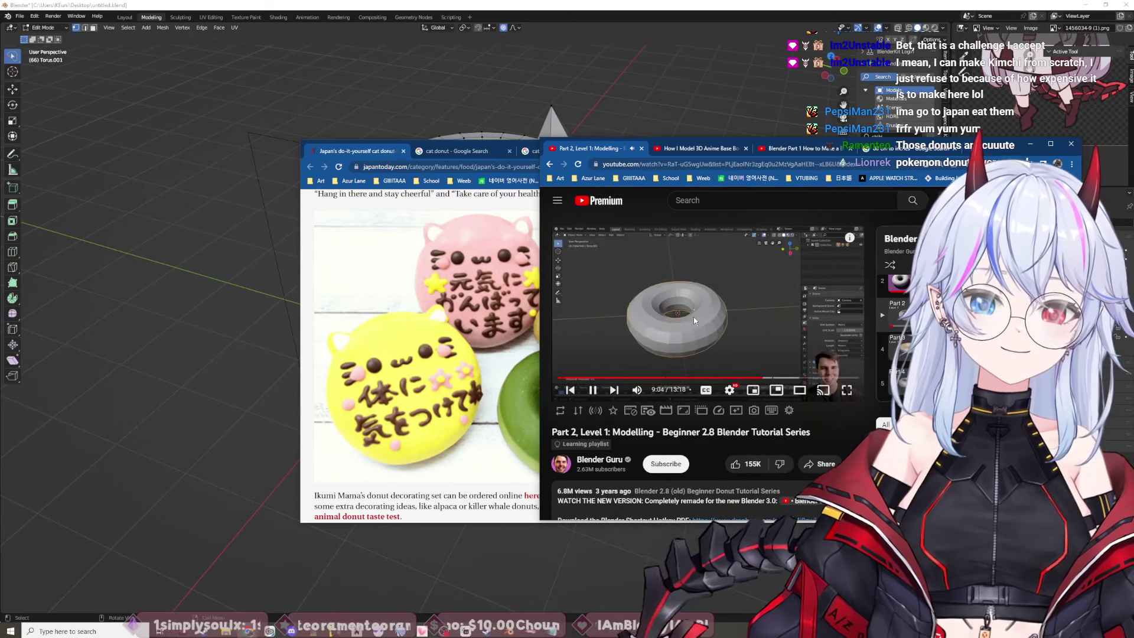
pyautogui.click(742, 313)
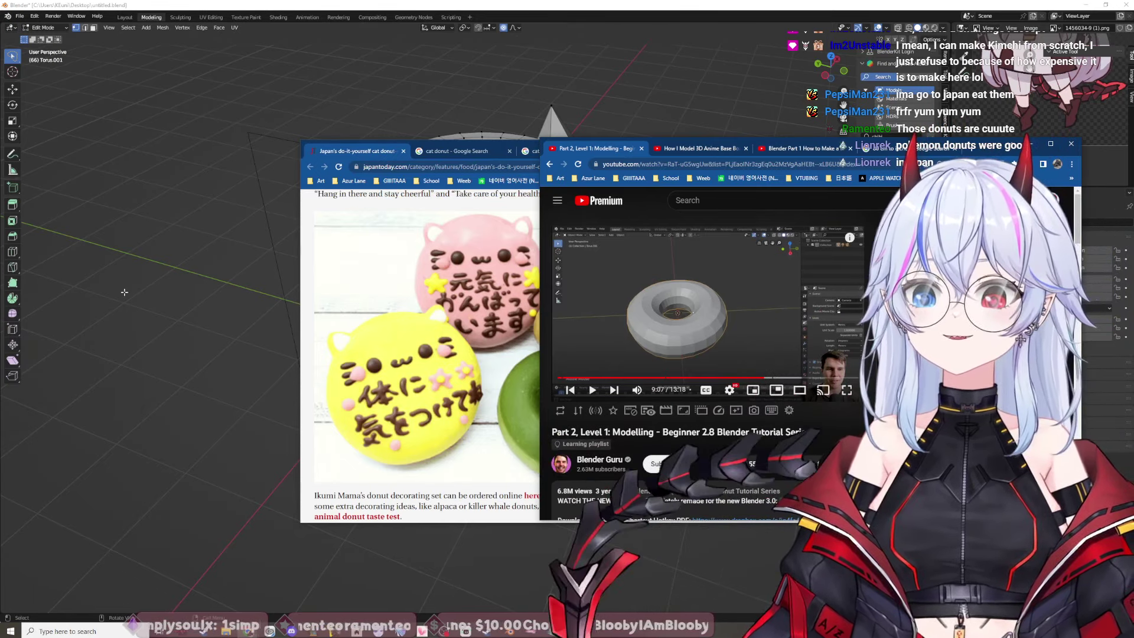
# Step: Return to Blender and proportionally move the selected torus vertices
pyautogui.hotkey('alt', 'Tab')
pyautogui.moveTo(601, 310); pyautogui.dragTo(678, 338, button='middle')
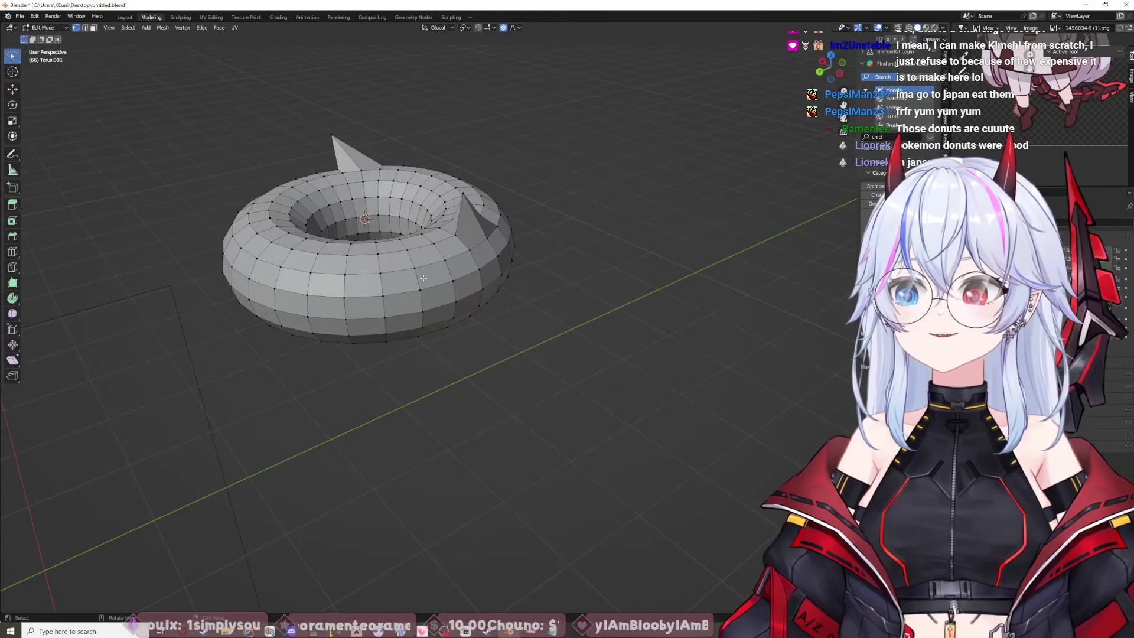
pyautogui.press('g')
pyautogui.click(381, 277)
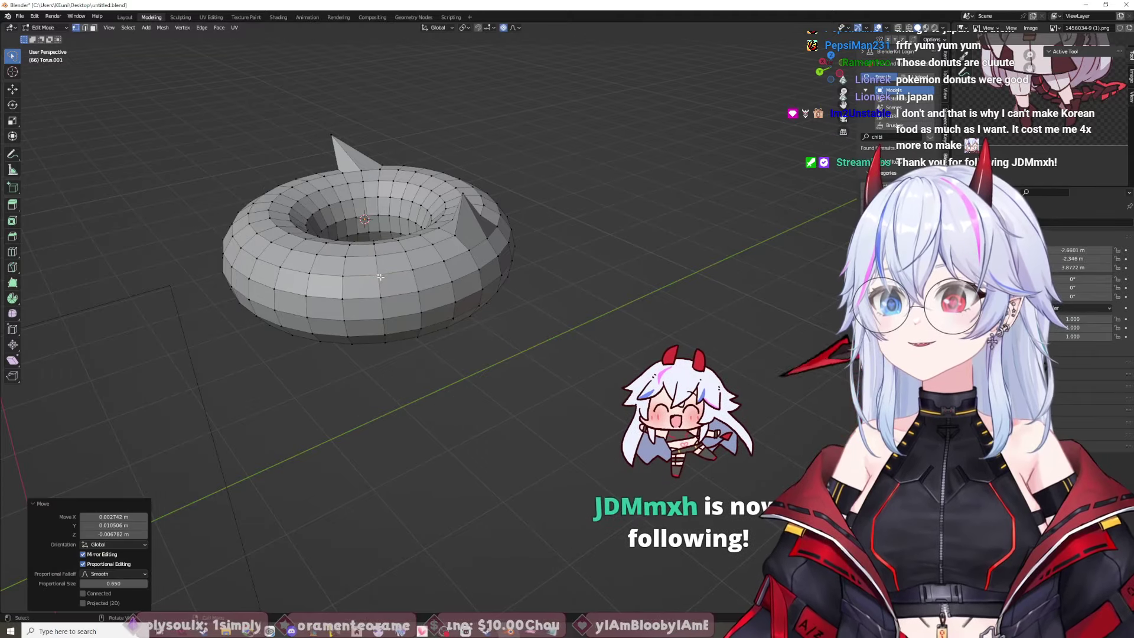
pyautogui.moveTo(340, 436); pyautogui.dragTo(481, 374, button='middle')
# Step: Try a move constrained to Y, then Z, and cancel it to restore the mesh
pyautogui.press('g')
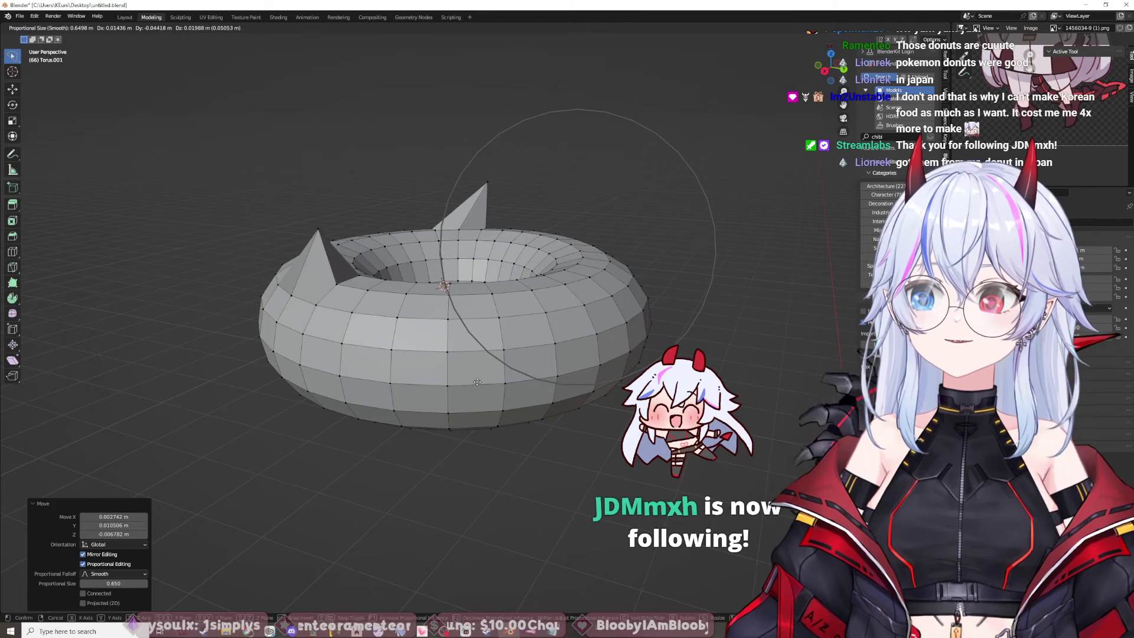
pyautogui.press('y')
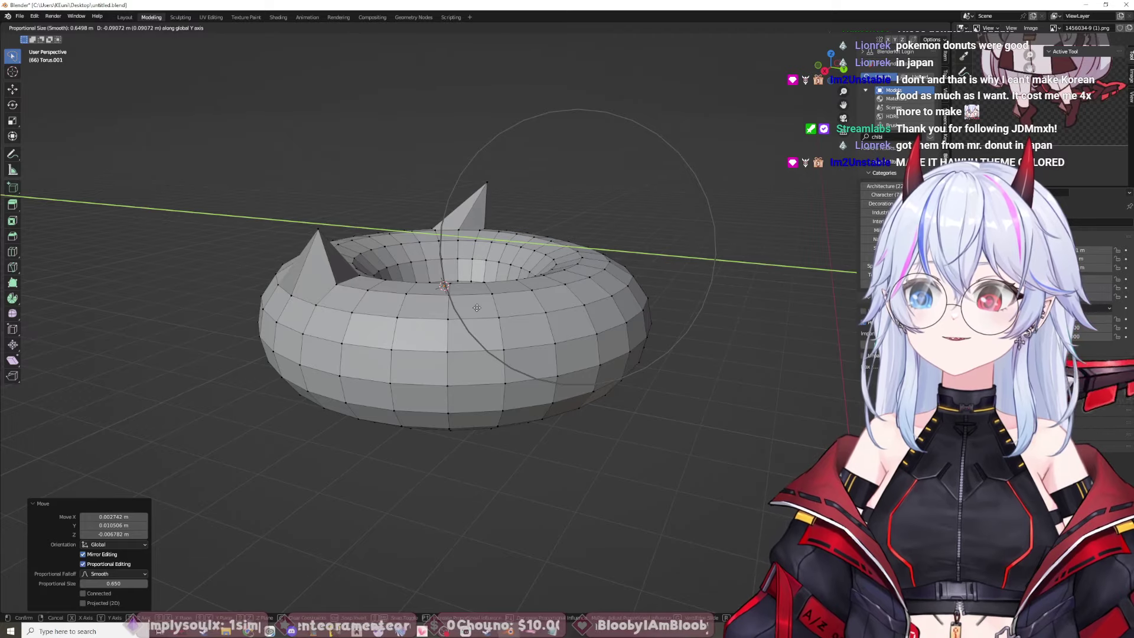
pyautogui.press('z')
pyautogui.press('Escape')
pyautogui.moveTo(568, 305); pyautogui.dragTo(520, 333, button='middle')
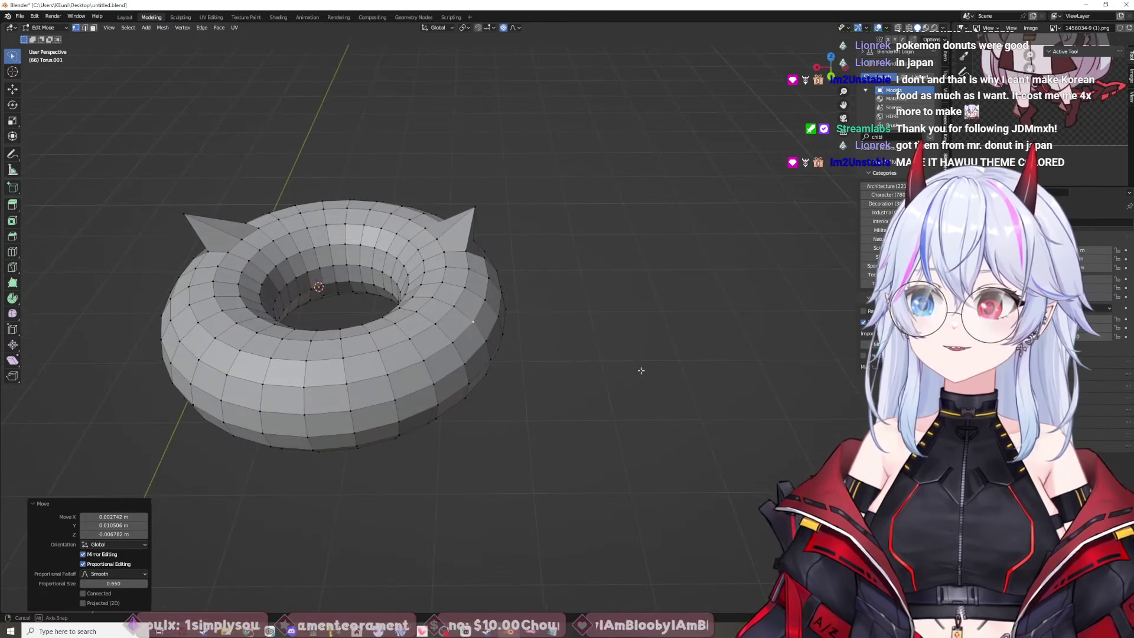
# Step: Proportionally move the selected vertex, then a vertex on the torus body
pyautogui.press('g')
pyautogui.click(449, 309)
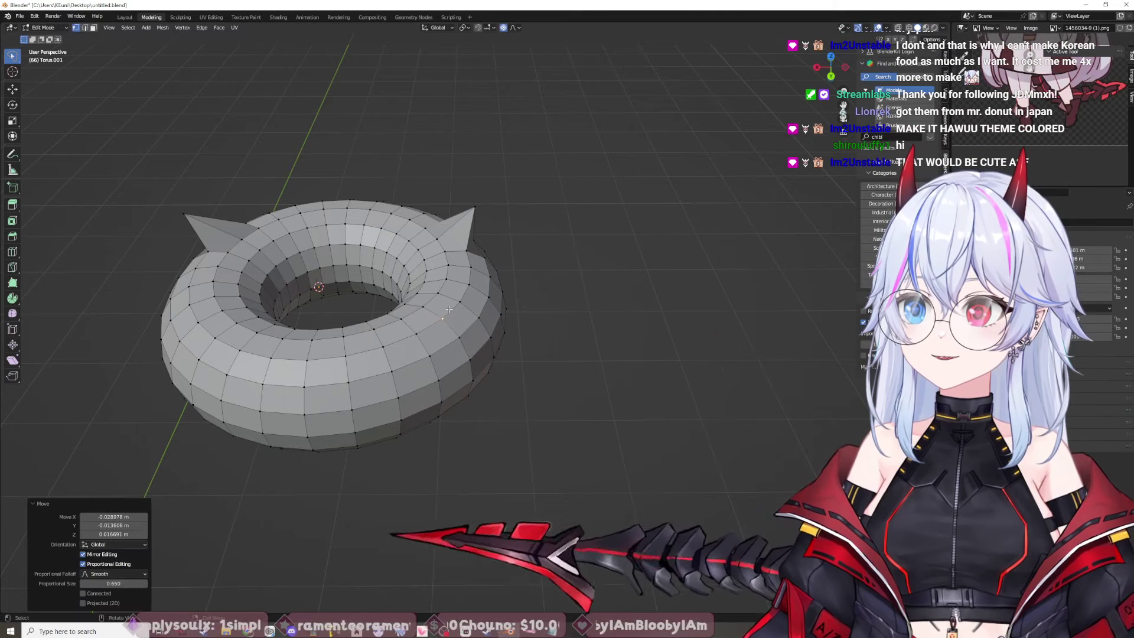
pyautogui.moveTo(464, 447); pyautogui.dragTo(520, 364, button='middle')
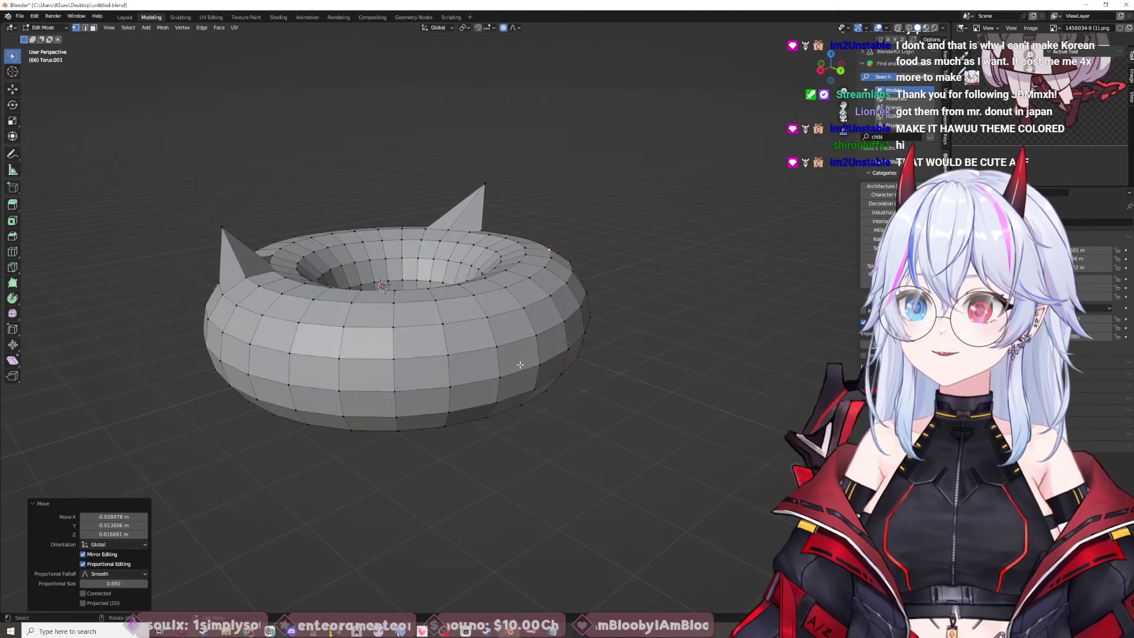
pyautogui.click(493, 326)
pyautogui.press('g')
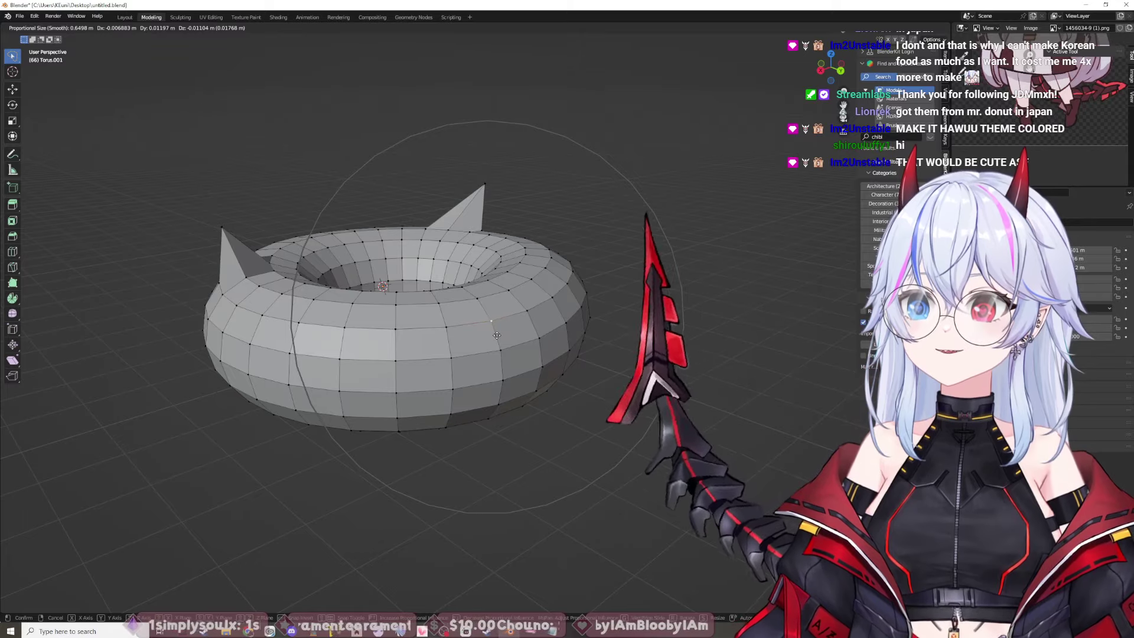
pyautogui.click(496, 335)
# Step: Select a vertex on the torus's outer side and move it proportionally
pyautogui.moveTo(519, 494); pyautogui.dragTo(567, 457, button='middle')
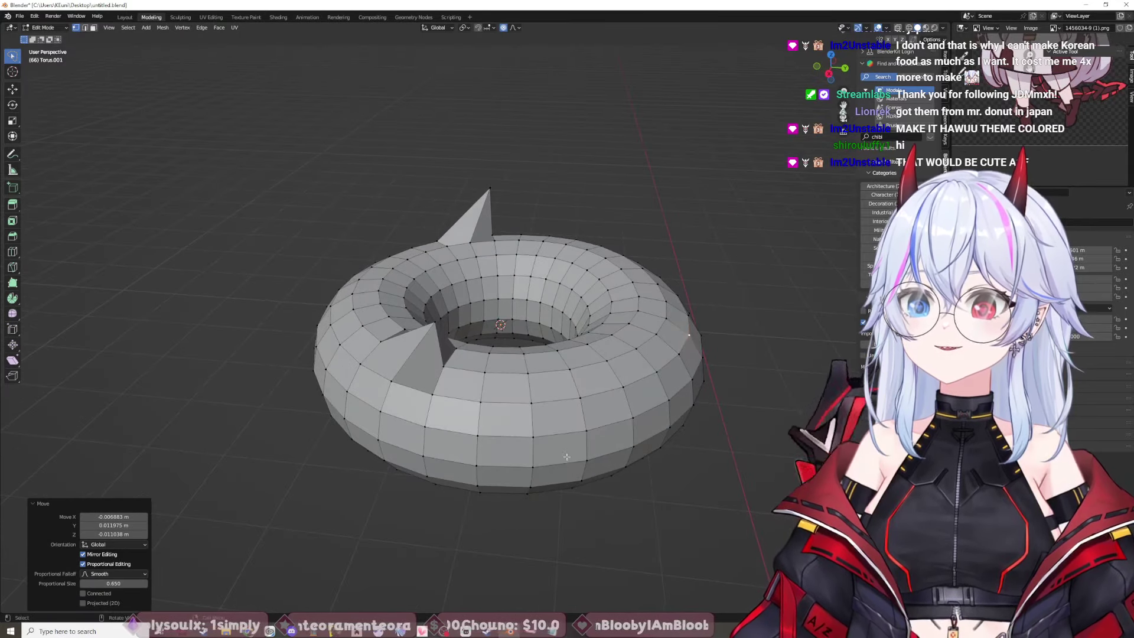
pyautogui.click(544, 431)
pyautogui.press('g')
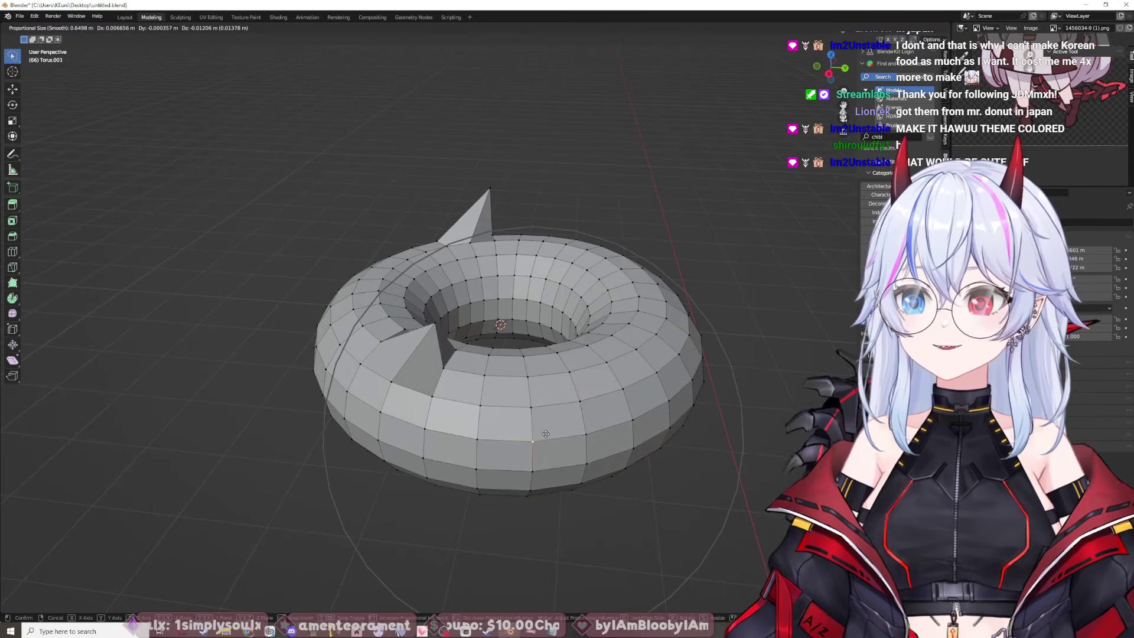
pyautogui.click(679, 534)
pyautogui.moveTo(679, 535); pyautogui.dragTo(748, 498, button='middle')
pyautogui.moveTo(696, 490); pyautogui.dragTo(456, 372, button='middle')
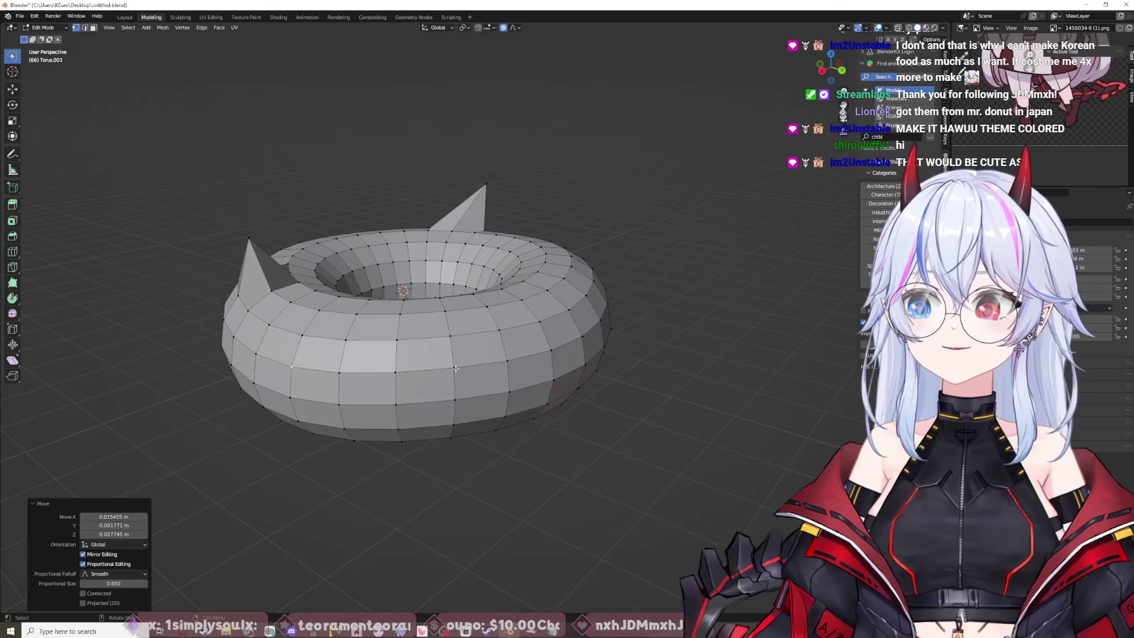
# Step: Move the selected vertices freely, then reposition another vertex on the torus top
pyautogui.press('g')
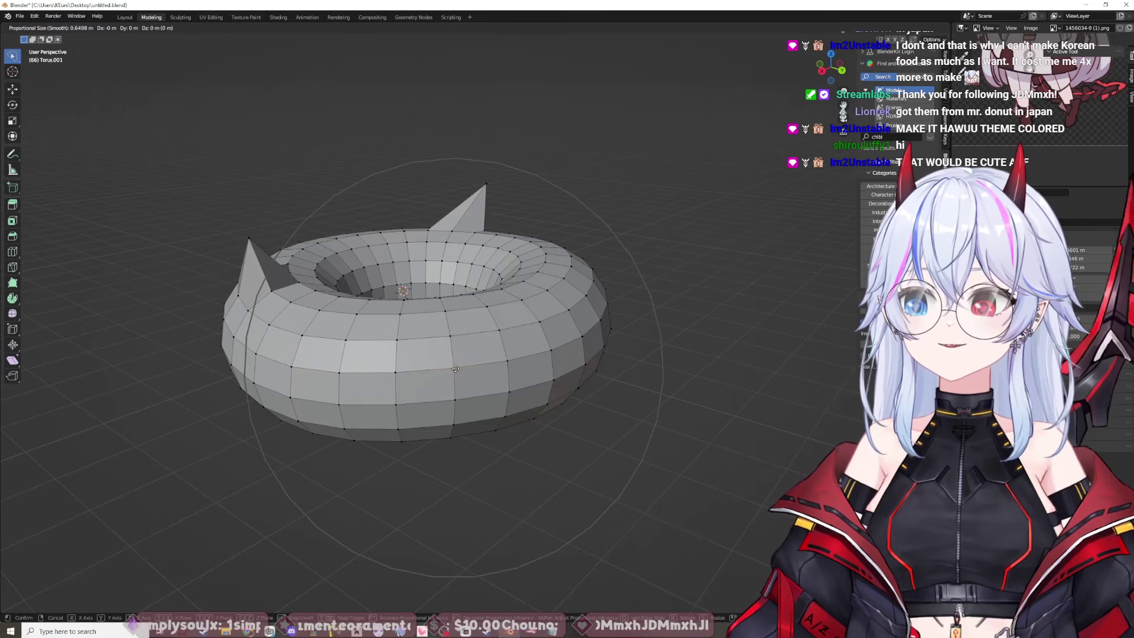
pyautogui.press('x')
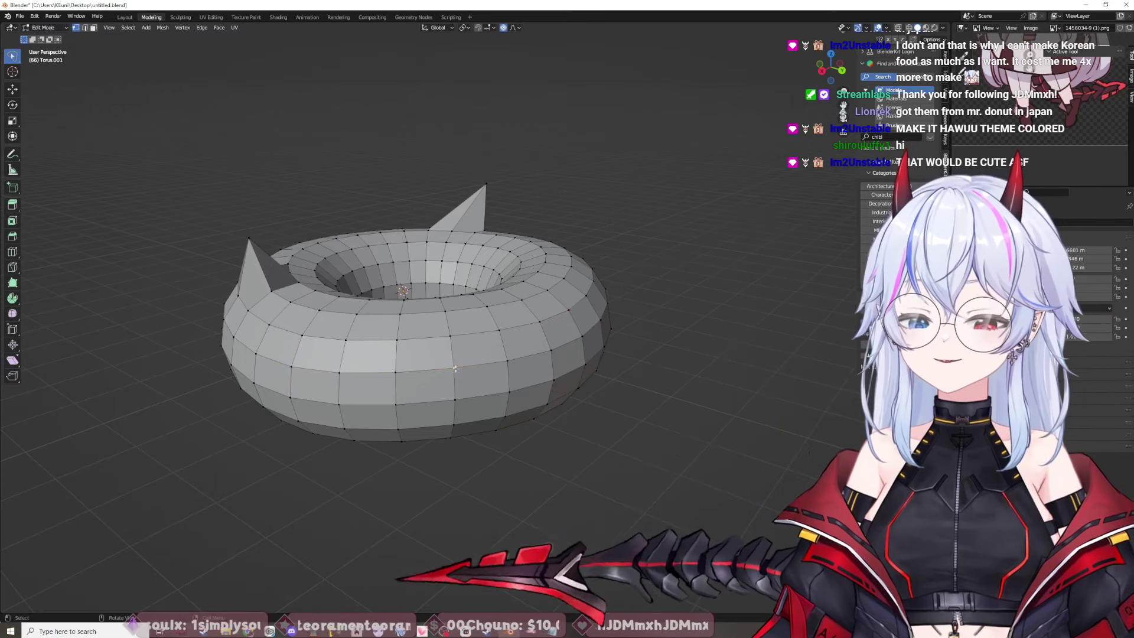
pyautogui.press('x')
pyautogui.press('x')
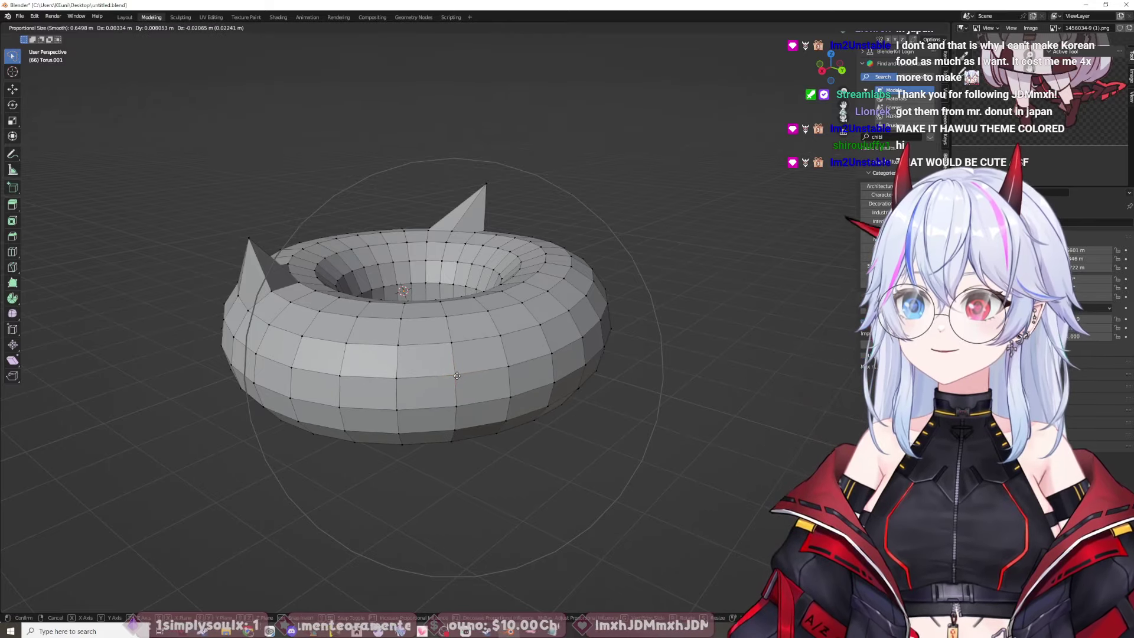
pyautogui.click(457, 376)
pyautogui.moveTo(456, 375); pyautogui.dragTo(438, 499, button='middle')
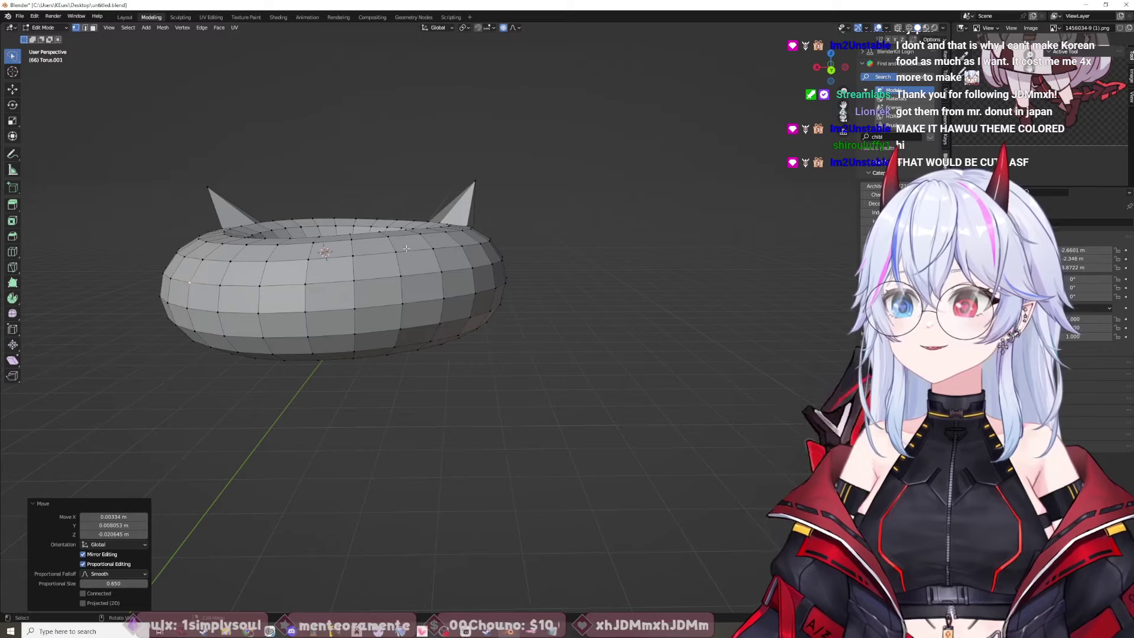
pyautogui.click(413, 251)
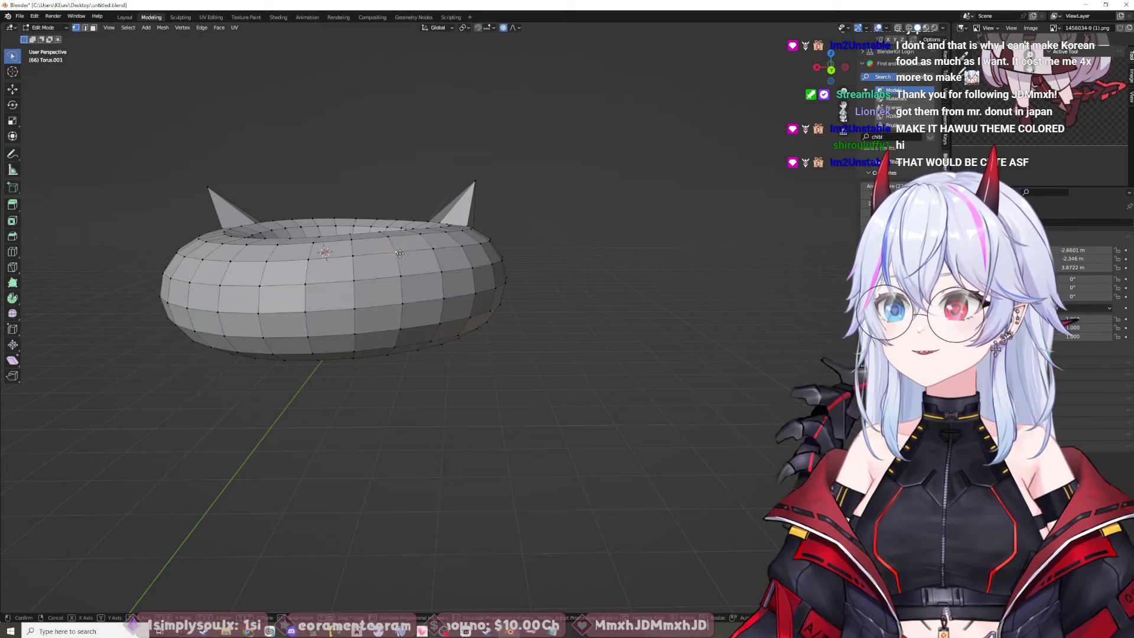
pyautogui.click(407, 260)
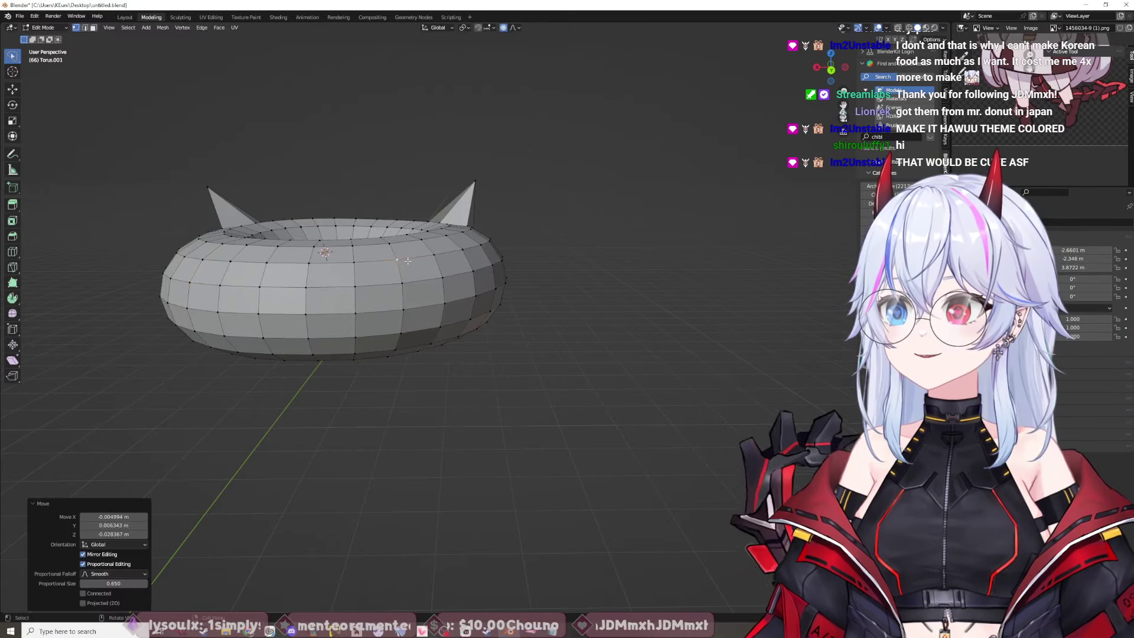
pyautogui.moveTo(407, 261); pyautogui.dragTo(618, 451, button='middle')
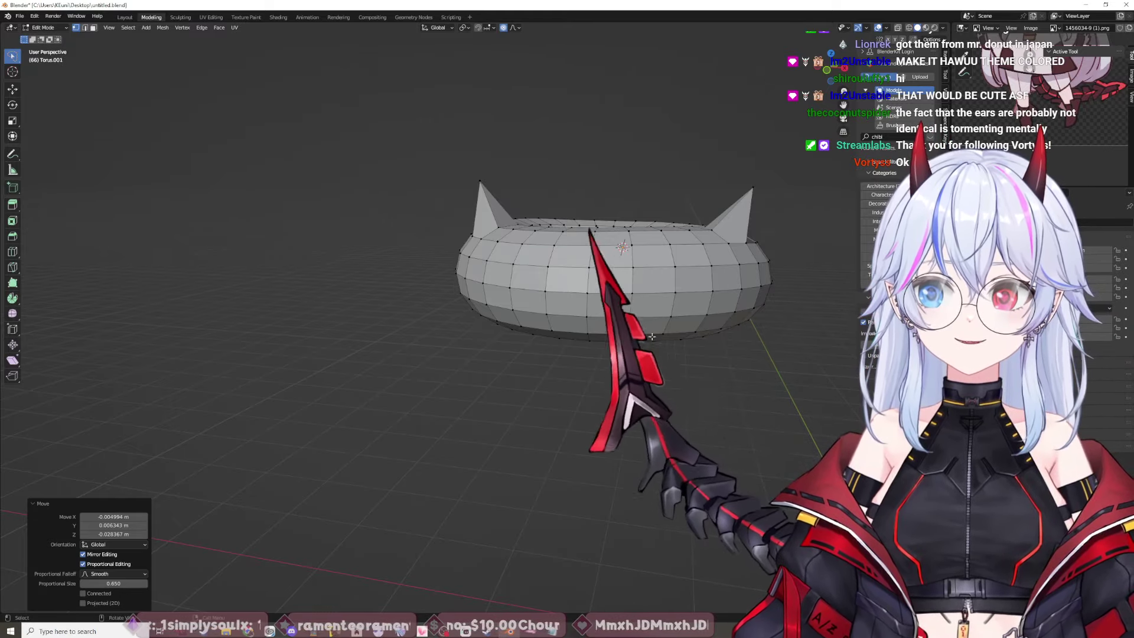
# Step: Proportionally move the ear vertices from a top-down view, then check from tilted angles
pyautogui.moveTo(650, 430); pyautogui.dragTo(634, 399, button='middle')
pyautogui.press('g')
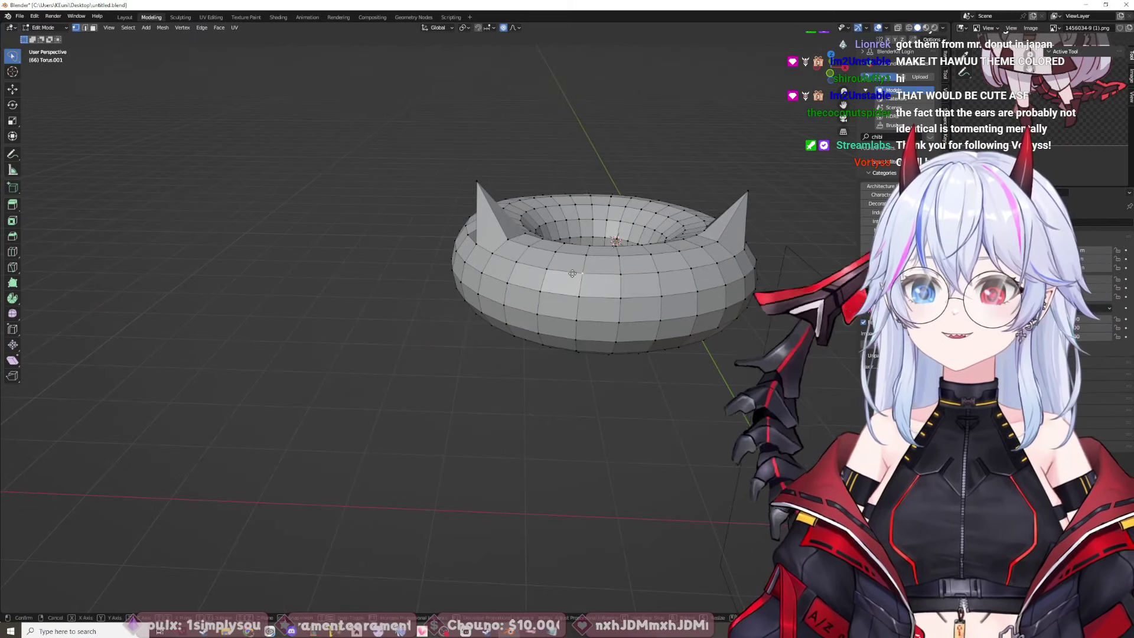
pyautogui.click(573, 270)
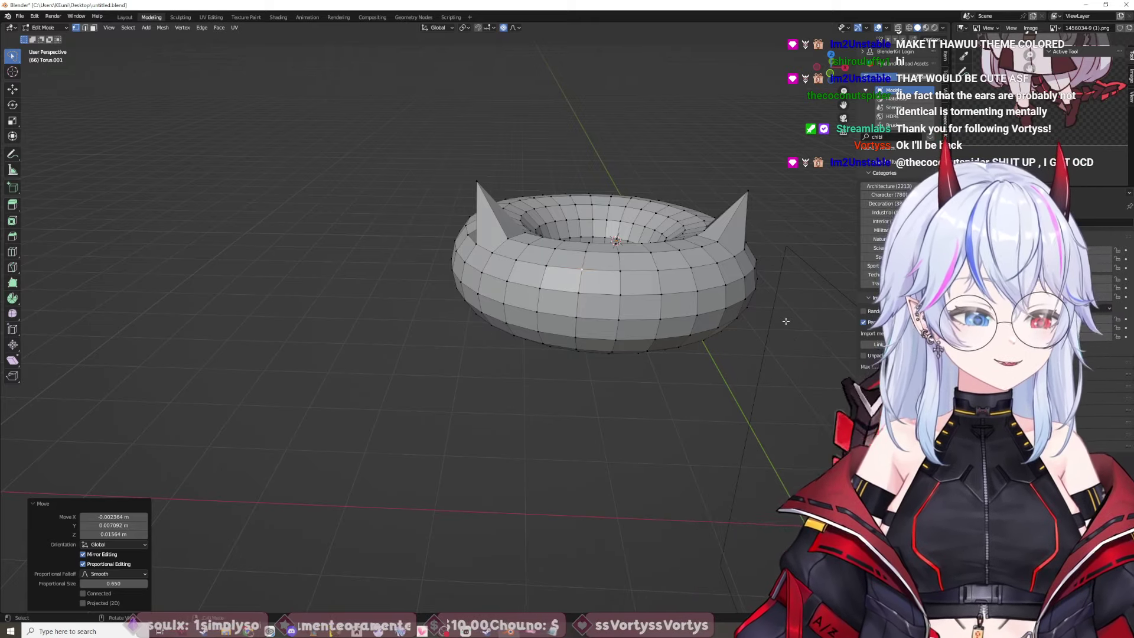
pyautogui.moveTo(792, 340); pyautogui.dragTo(585, 237, button='middle')
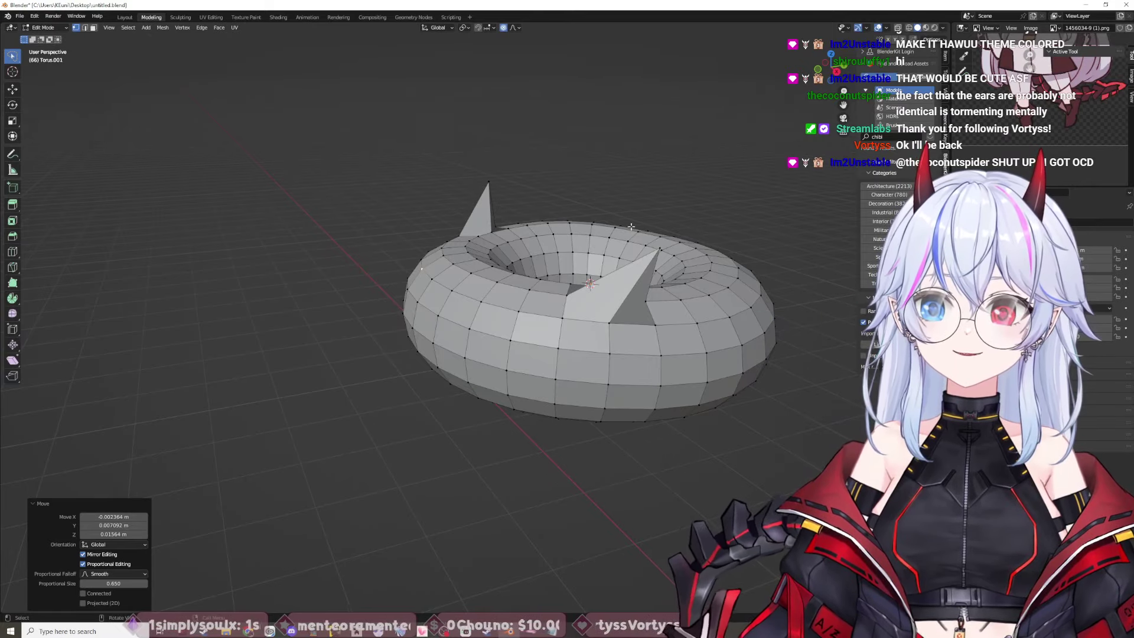
pyautogui.moveTo(806, 311); pyautogui.dragTo(679, 315, button='middle')
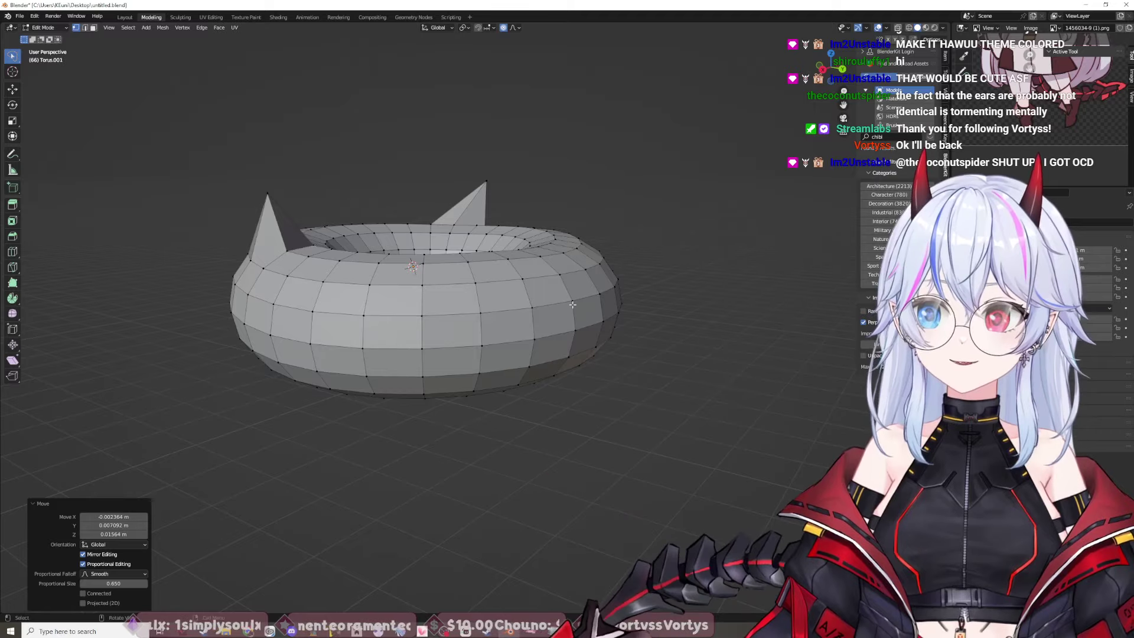
# Step: Smoothly move the ear tip by about -0.006691, 0.019925, 0.011565 m, checking from the side
pyautogui.press('g')
pyautogui.click(569, 307)
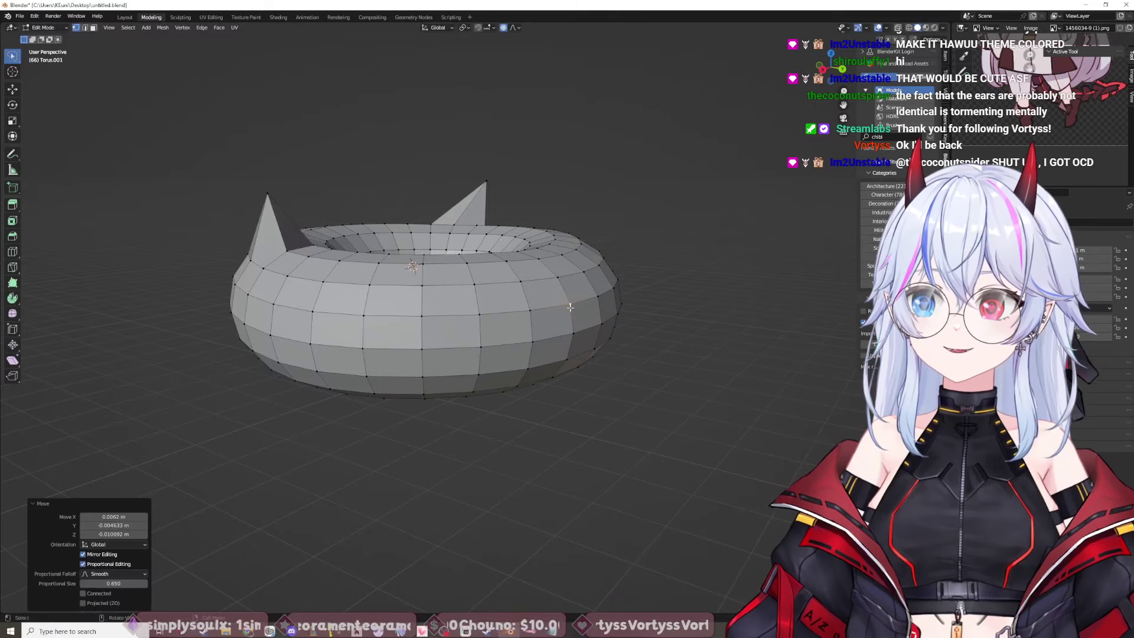
pyautogui.moveTo(555, 398); pyautogui.dragTo(382, 230, button='middle')
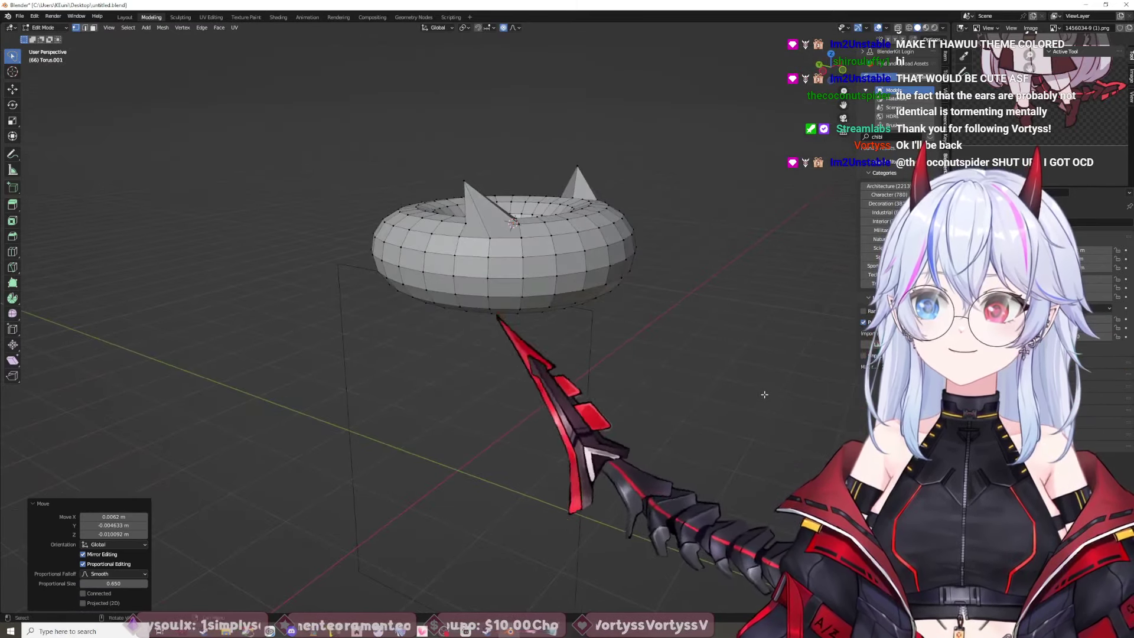
pyautogui.press('g')
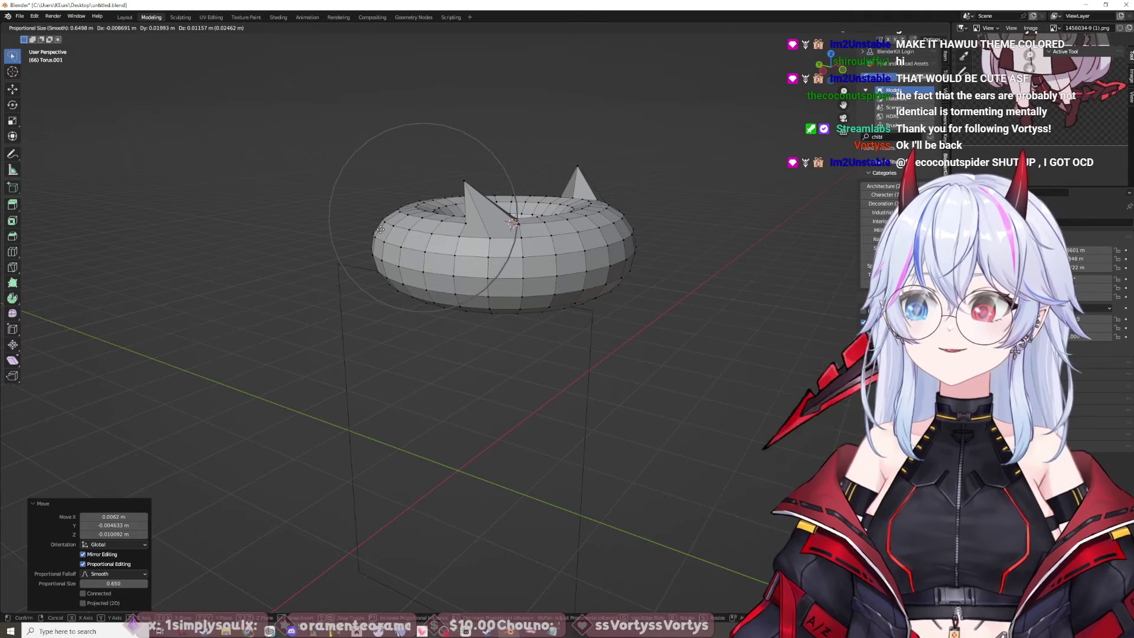
pyautogui.moveTo(404, 237); pyautogui.dragTo(597, 274, button='middle')
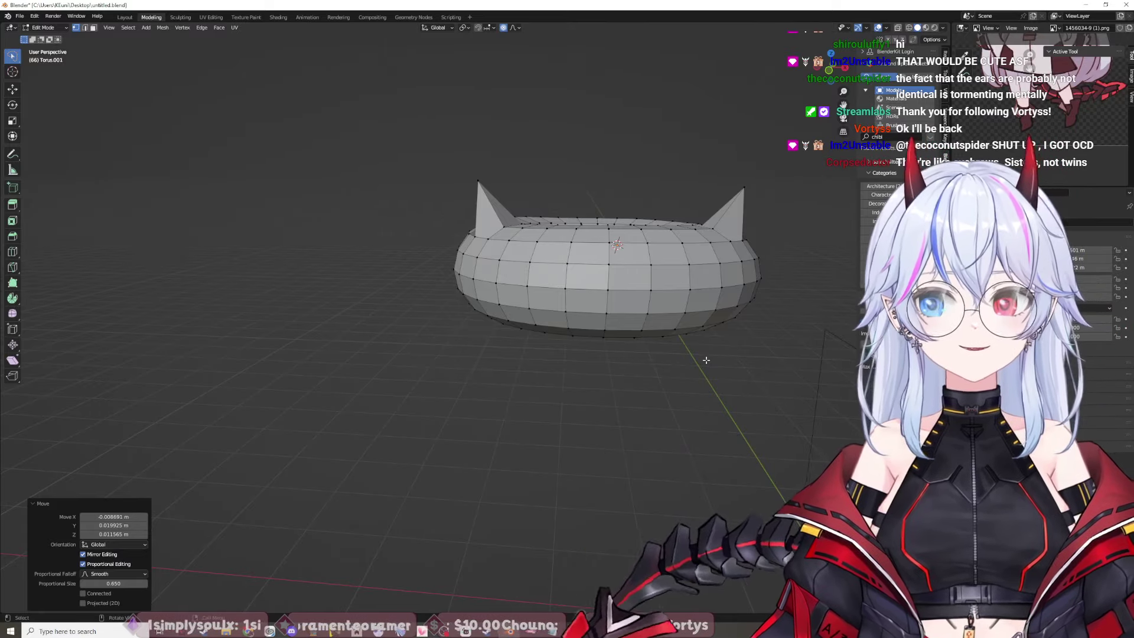
pyautogui.moveTo(709, 354); pyautogui.dragTo(742, 392, button='middle')
pyautogui.moveTo(816, 371); pyautogui.dragTo(805, 399, button='middle')
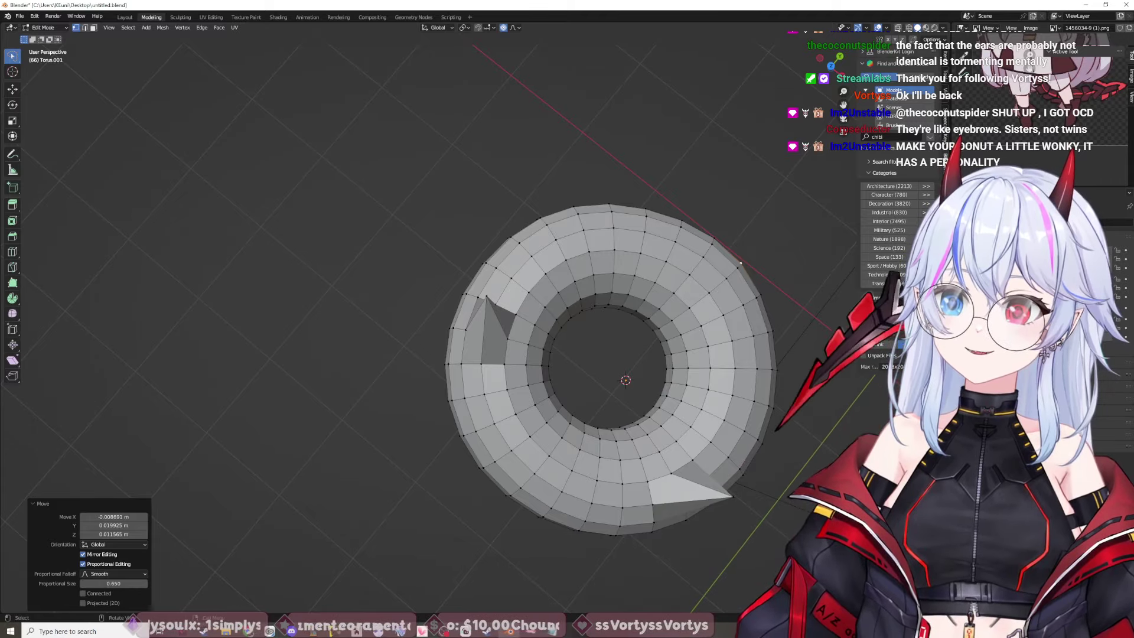
pyautogui.moveTo(874, 549); pyautogui.dragTo(880, 417, button='middle')
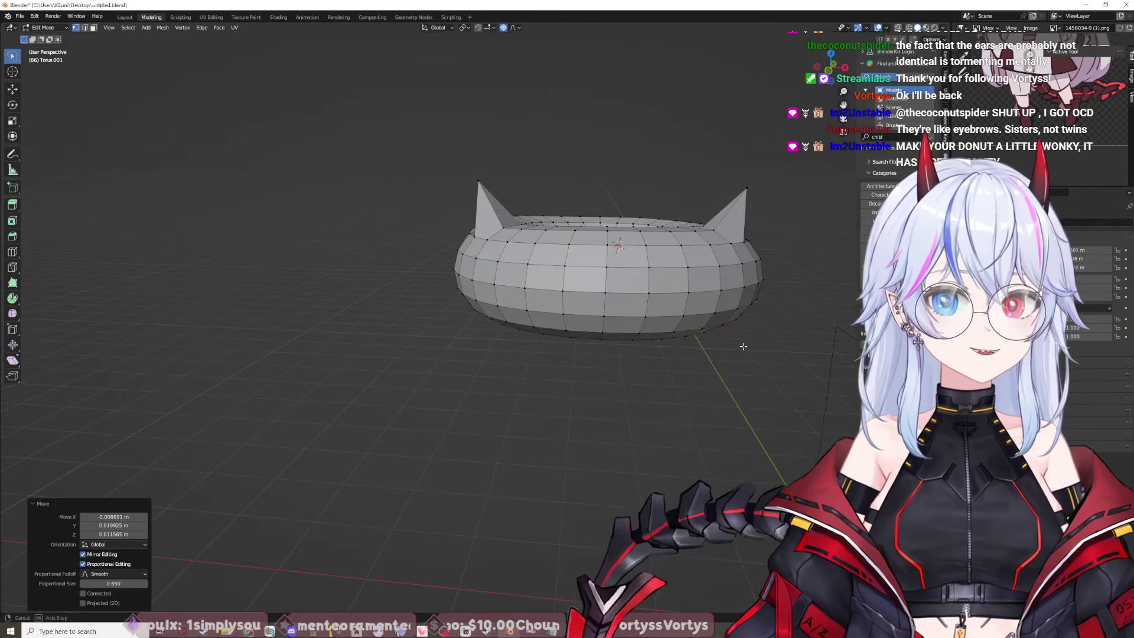
pyautogui.moveTo(679, 355); pyautogui.dragTo(850, 357, button='middle')
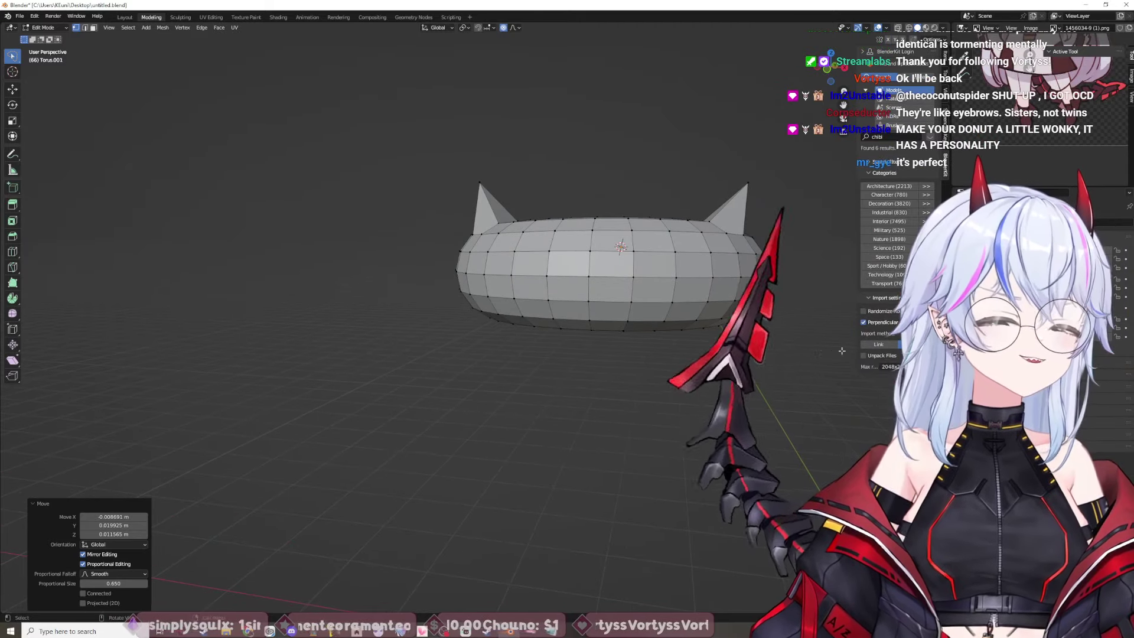
pyautogui.moveTo(706, 357); pyautogui.dragTo(682, 360, button='middle')
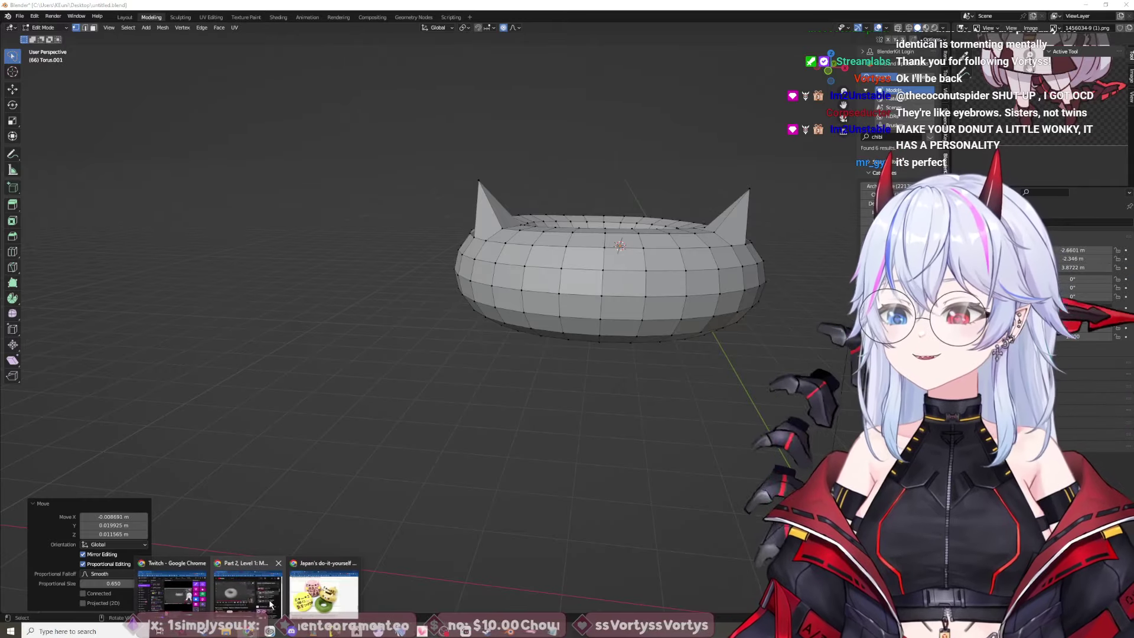
# Step: Play the donut tutorial on to about 10:04 of 13:18, pausing once along the way
pyautogui.click(242, 594)
pyautogui.click(788, 301)
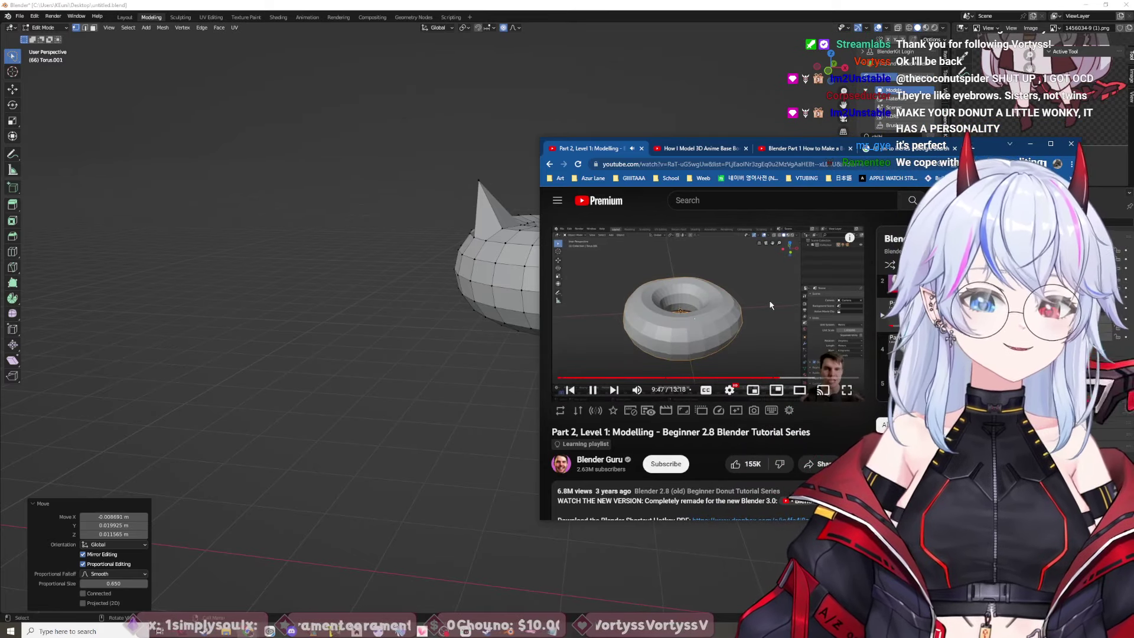
pyautogui.click(729, 281)
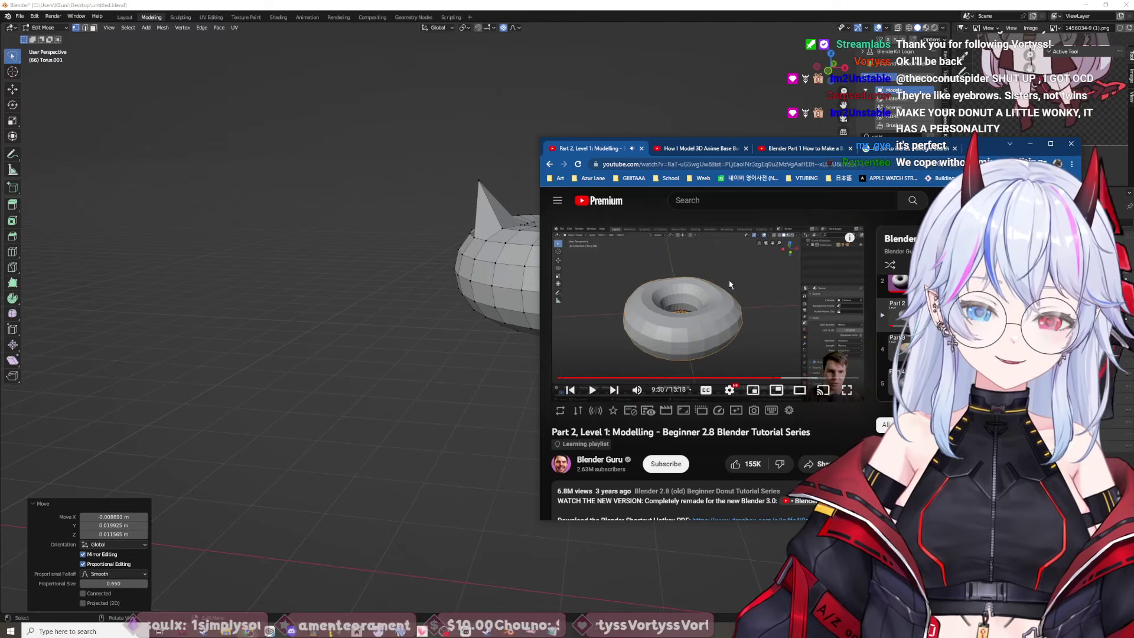
pyautogui.click(729, 285)
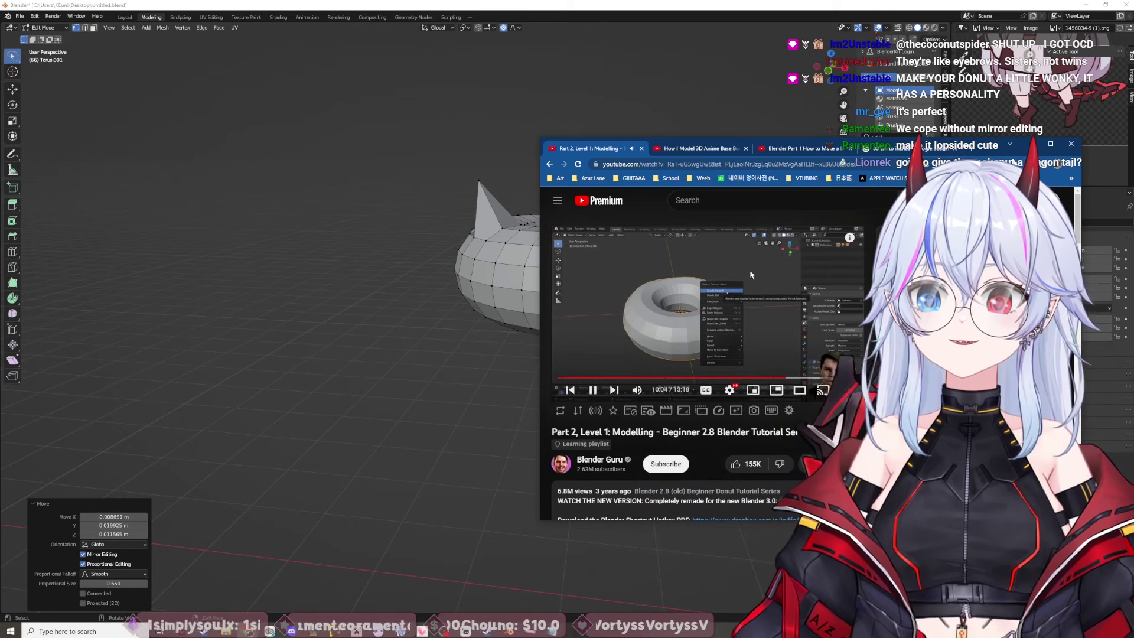
pyautogui.click(697, 269)
# Step: Dismiss the vertex menu without subdividing and switch the torus from Edit Mode to Object Mode
pyautogui.click(463, 275)
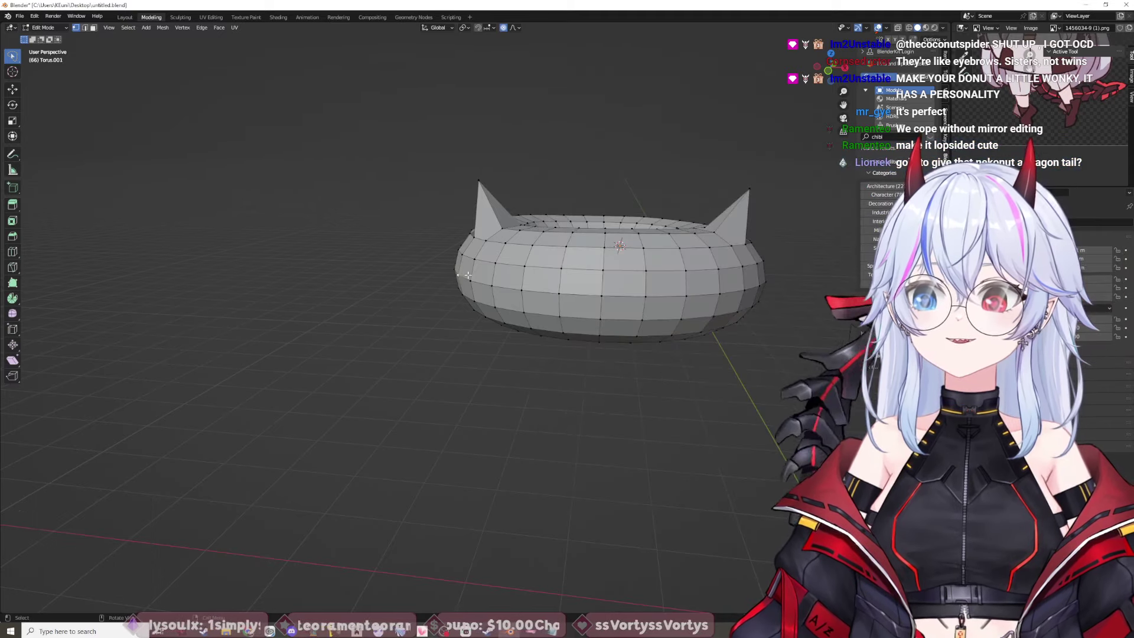
pyautogui.rightClick(688, 276)
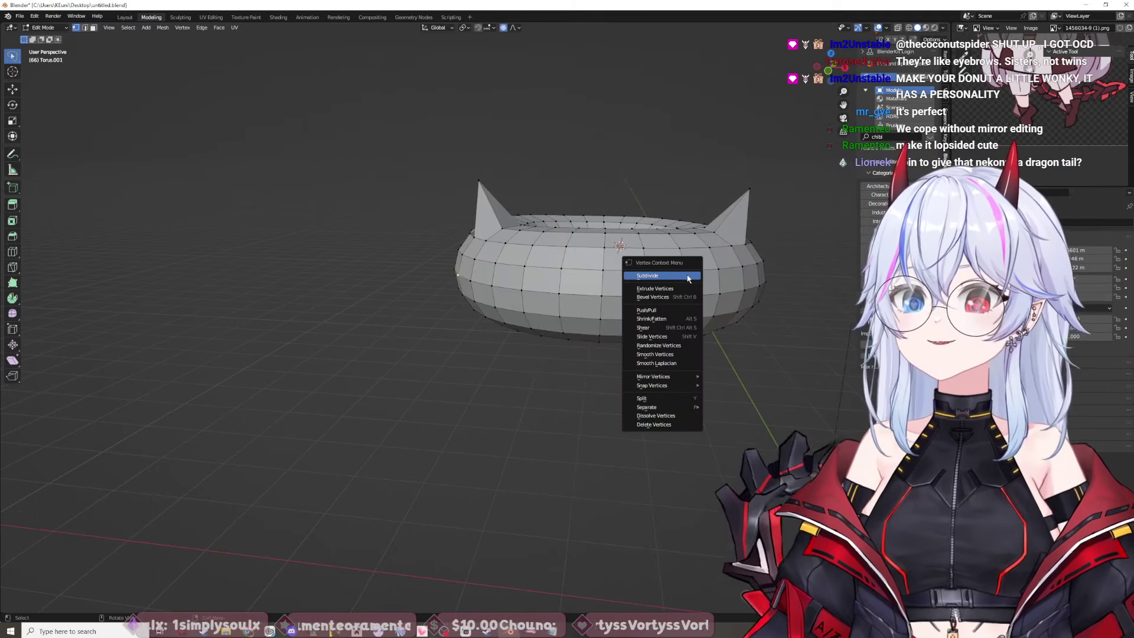
pyautogui.click(688, 276)
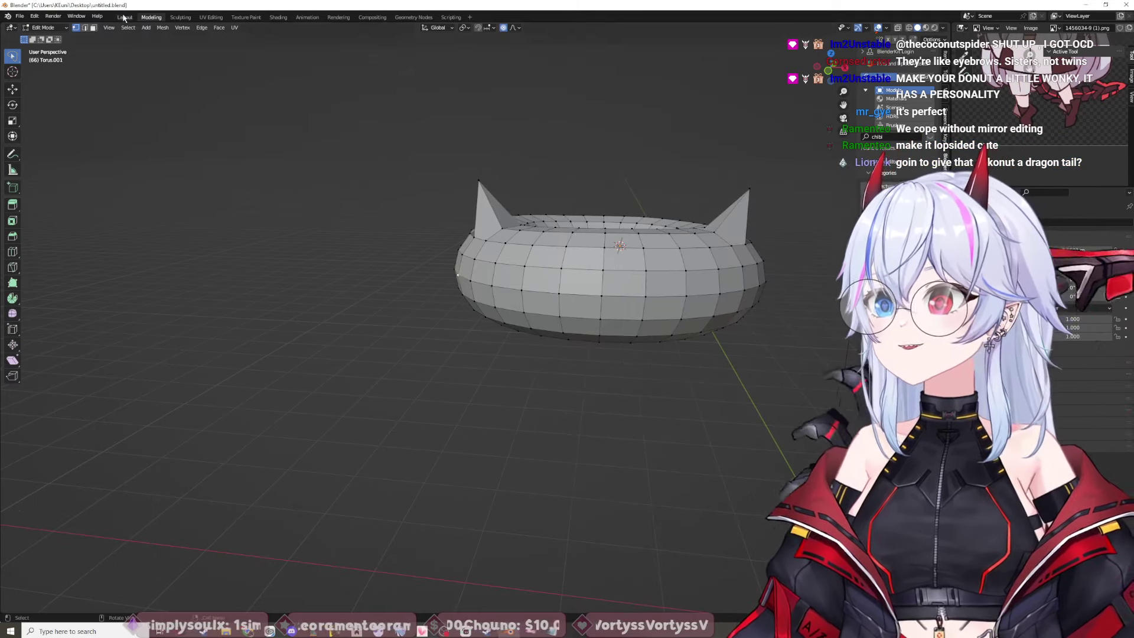
pyautogui.click(46, 28)
pyautogui.click(50, 37)
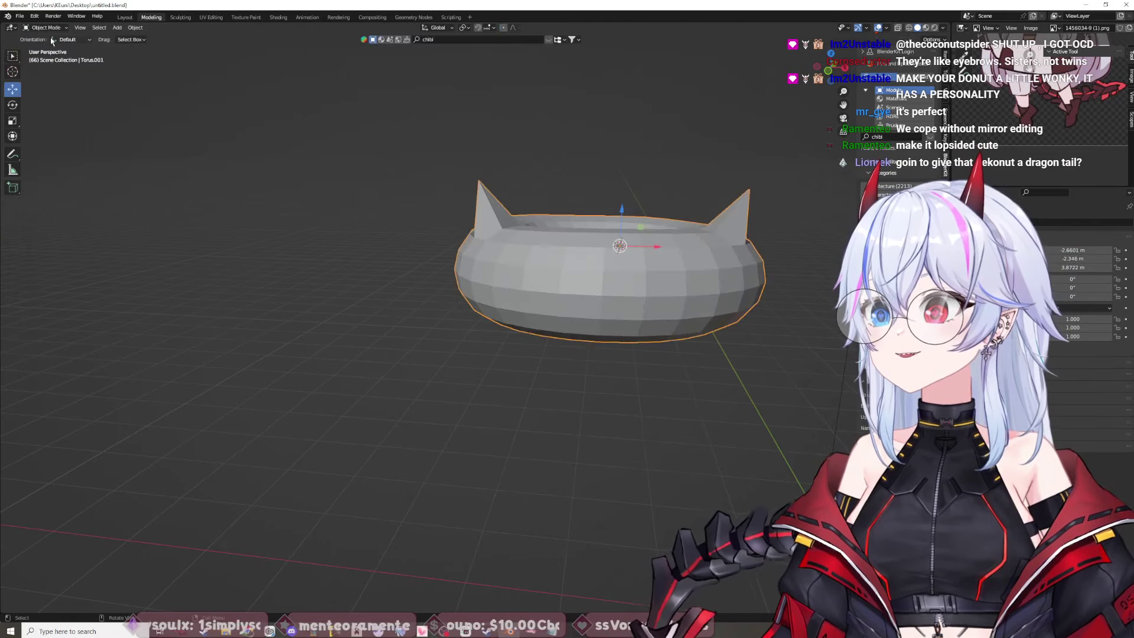
# Step: Close the object menu without changing shading and bring the YouTube tutorial forward
pyautogui.rightClick(566, 254)
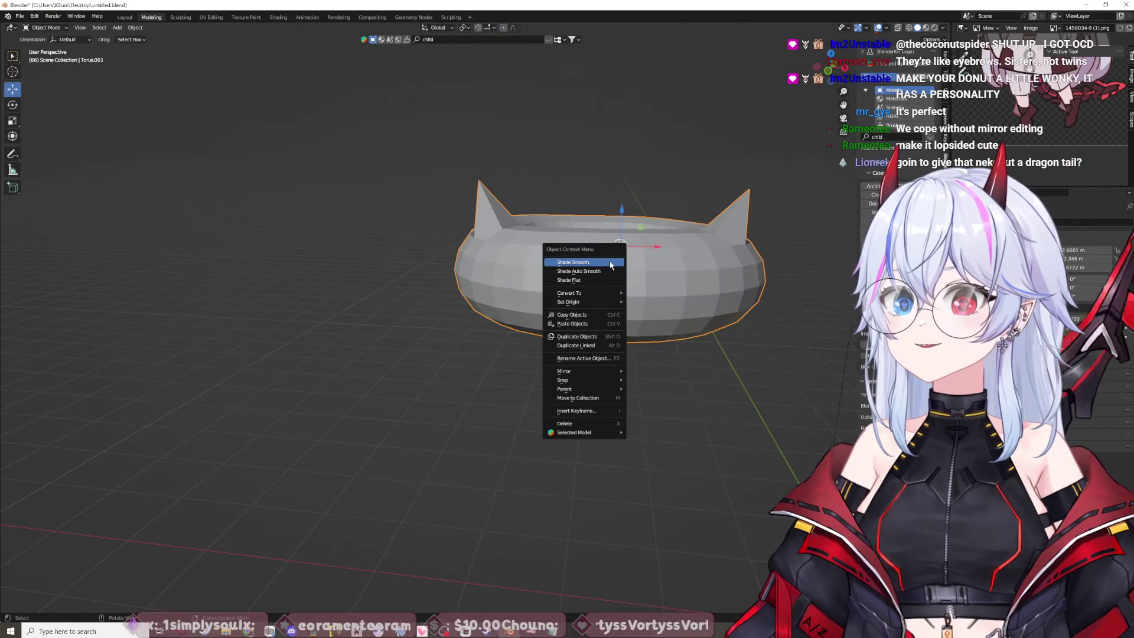
pyautogui.click(578, 280)
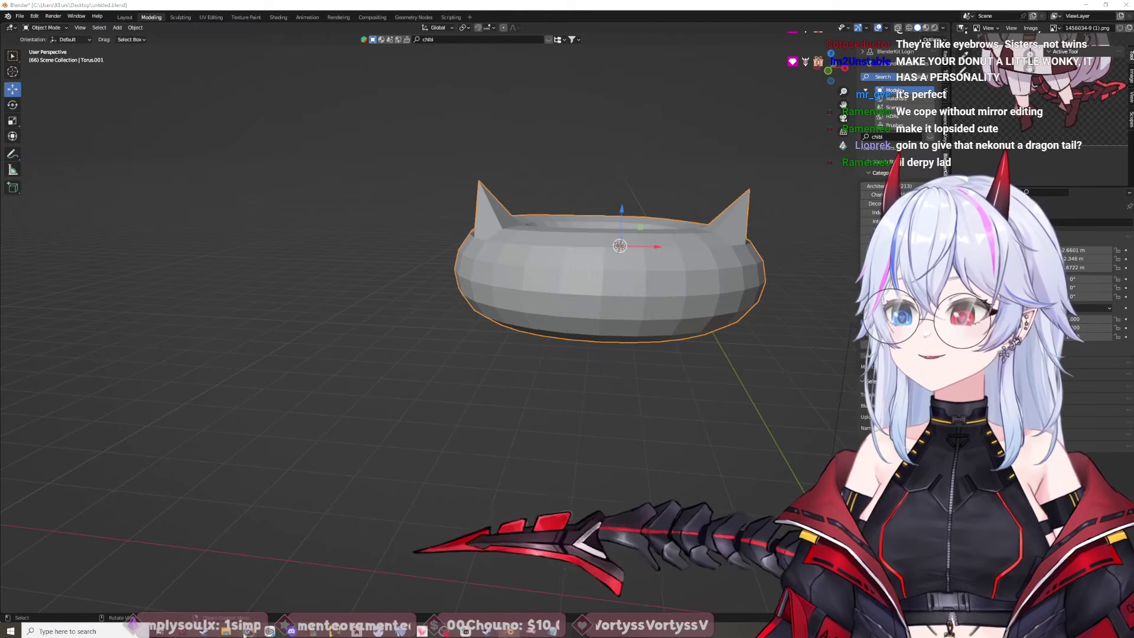
pyautogui.click(245, 588)
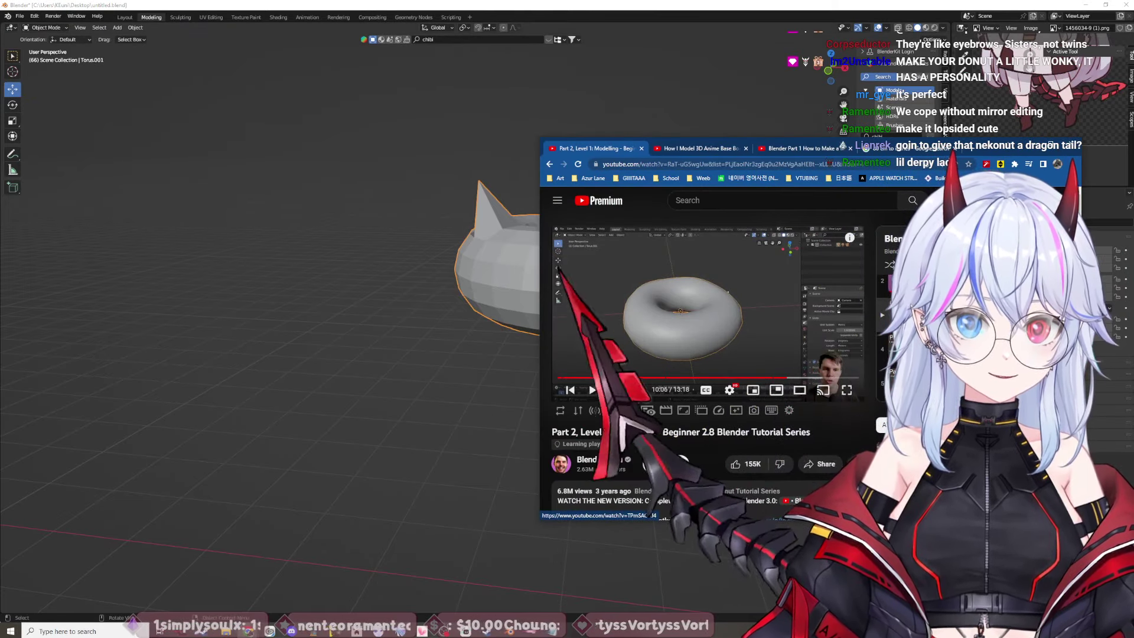
# Step: Put Blender in front of the tutorial and orbit to a lower view of the donut
pyautogui.click(496, 410)
pyautogui.moveTo(697, 383); pyautogui.dragTo(766, 367, button='middle')
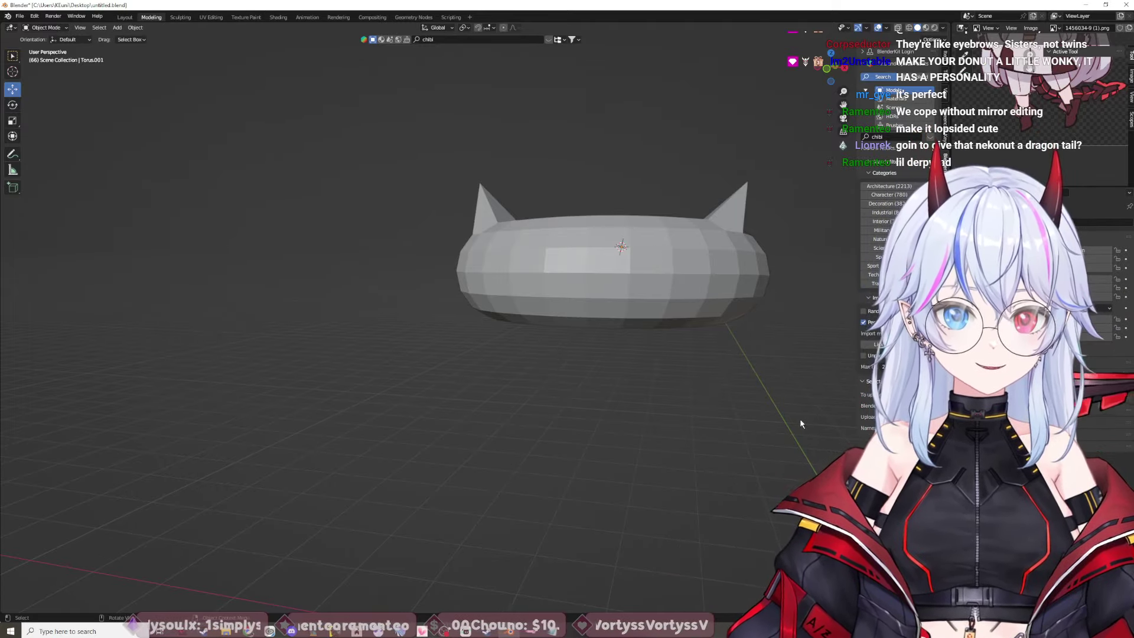
# Step: Orbit around the torus, try Shade Smooth on it, then undo it
pyautogui.moveTo(827, 407); pyautogui.dragTo(759, 418, button='middle')
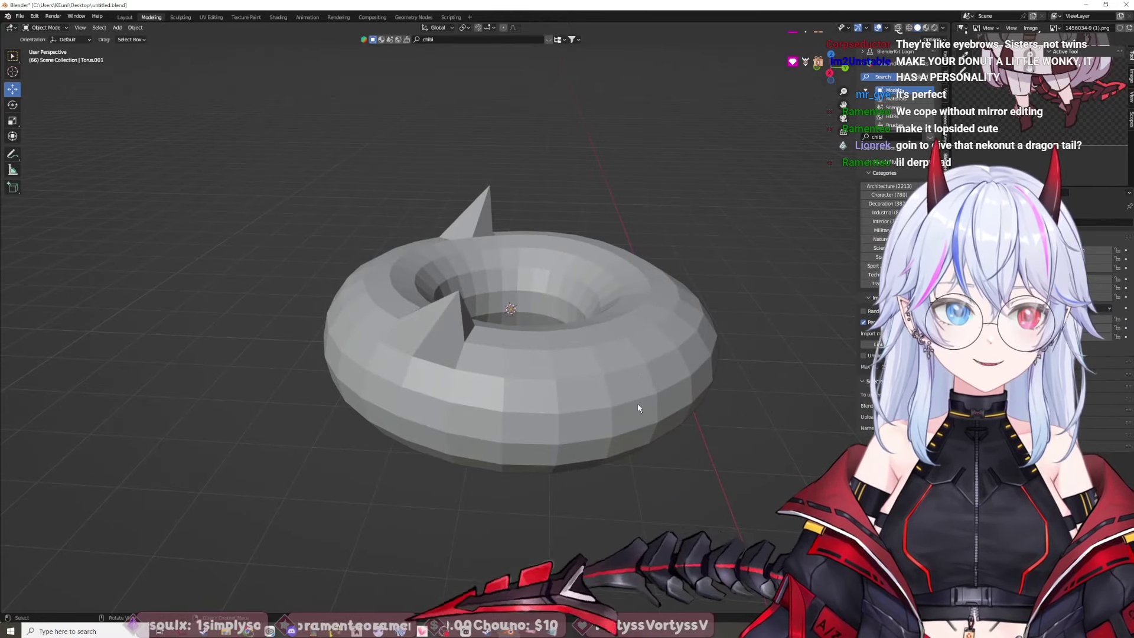
pyautogui.moveTo(615, 464); pyautogui.dragTo(716, 420, button='middle')
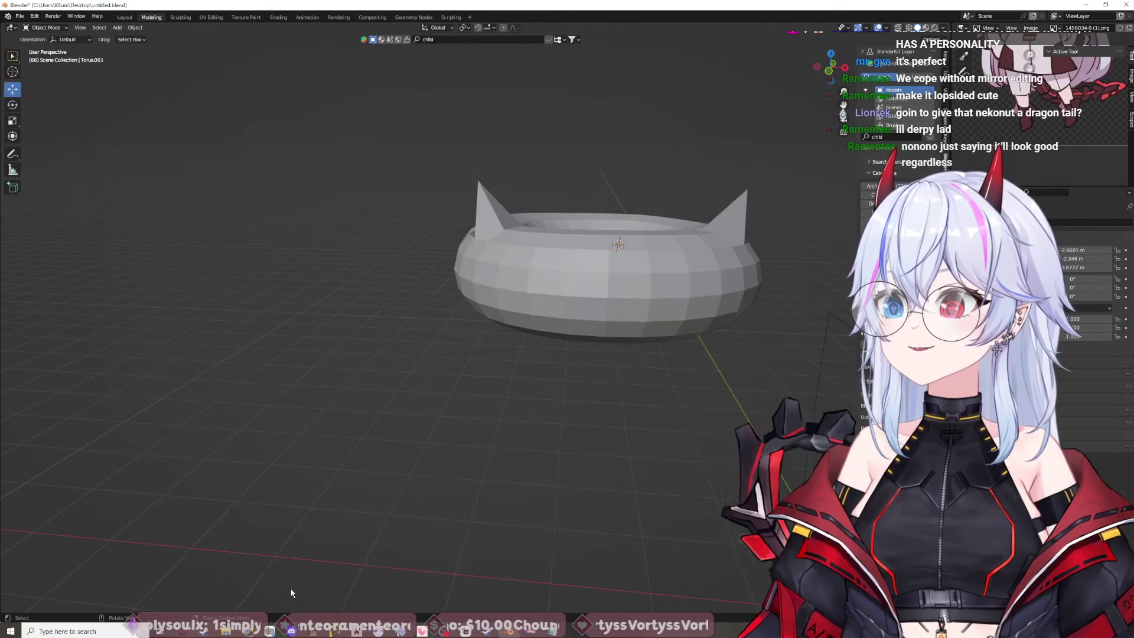
pyautogui.rightClick(594, 300)
pyautogui.click(583, 300)
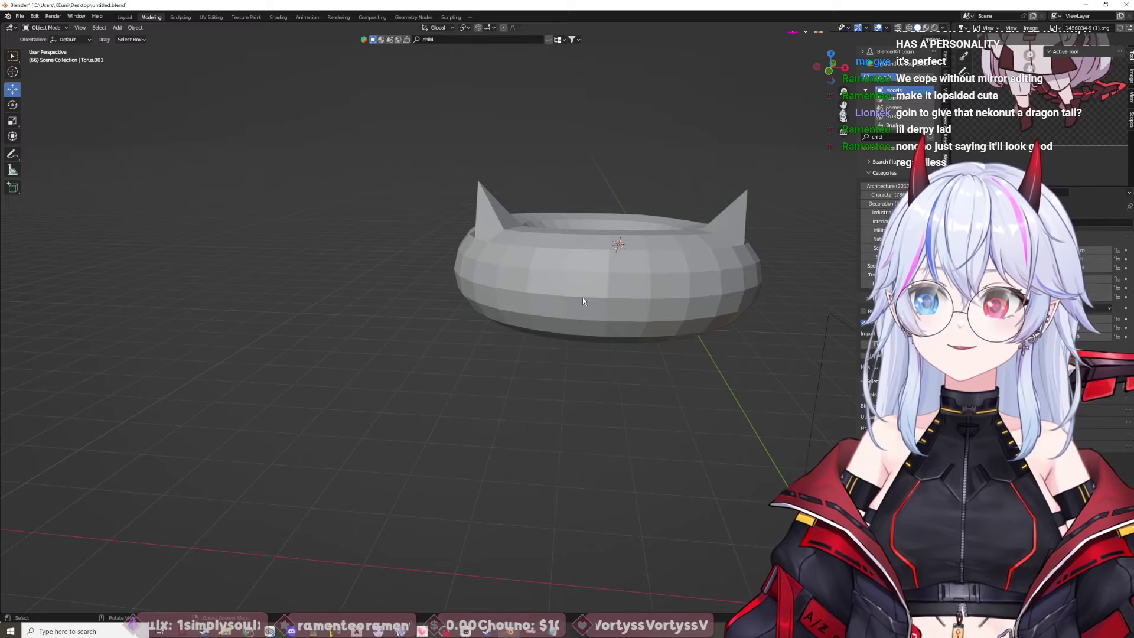
pyautogui.moveTo(611, 292); pyautogui.dragTo(675, 331, button='middle')
pyautogui.click(653, 320)
pyautogui.rightClick(630, 318)
pyautogui.click(628, 315)
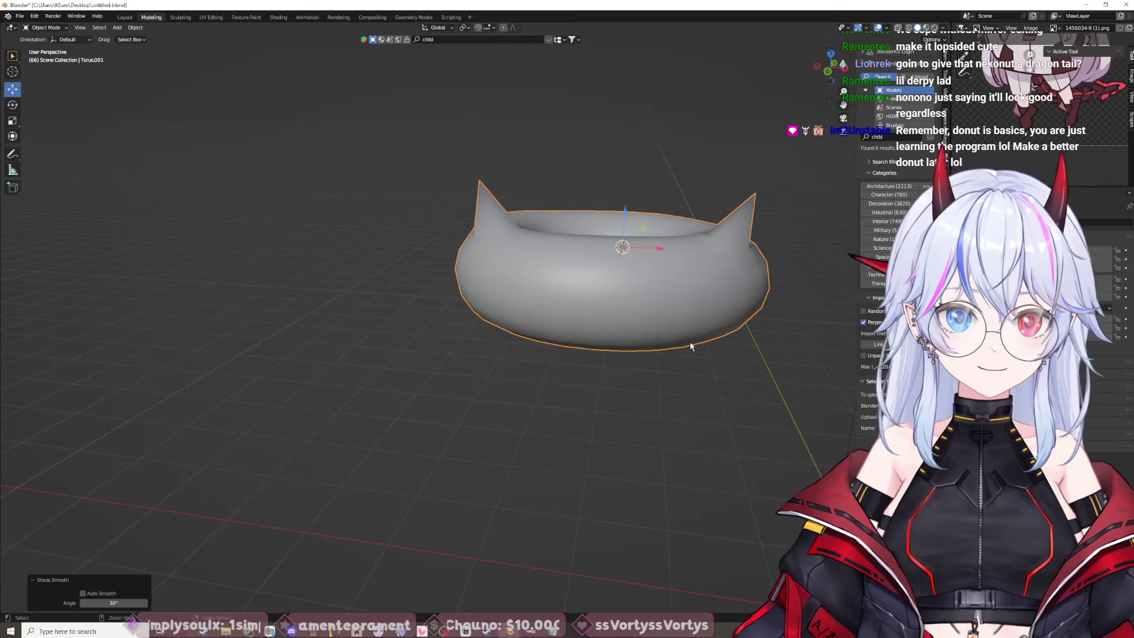
pyautogui.hotkey('ctrl', 'z')
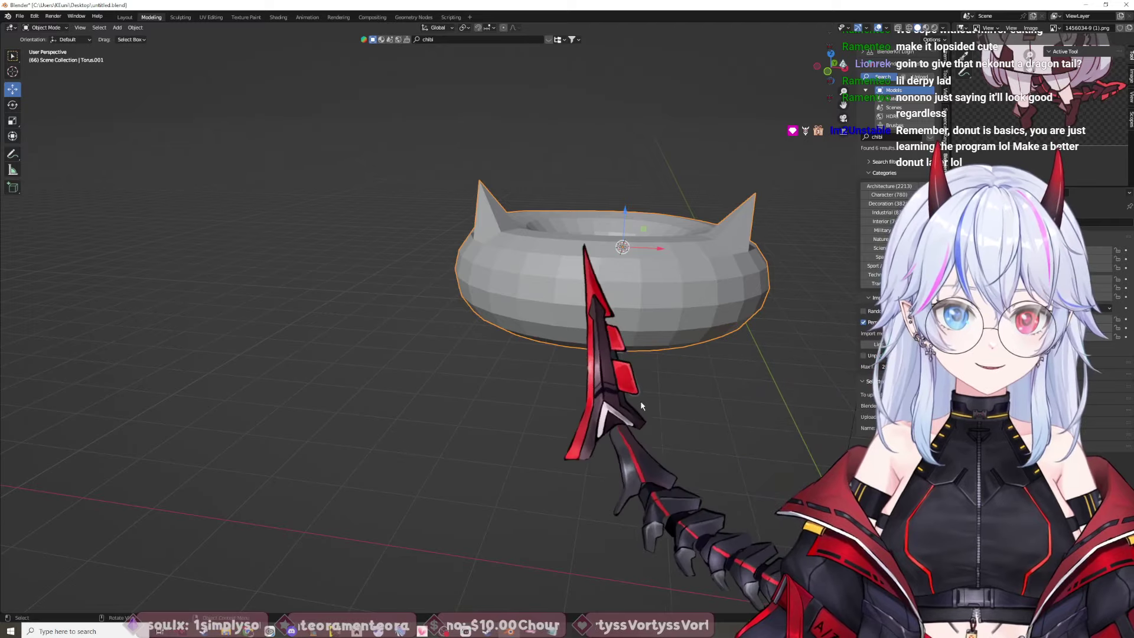
pyautogui.moveTo(690, 389); pyautogui.dragTo(703, 397, button='middle')
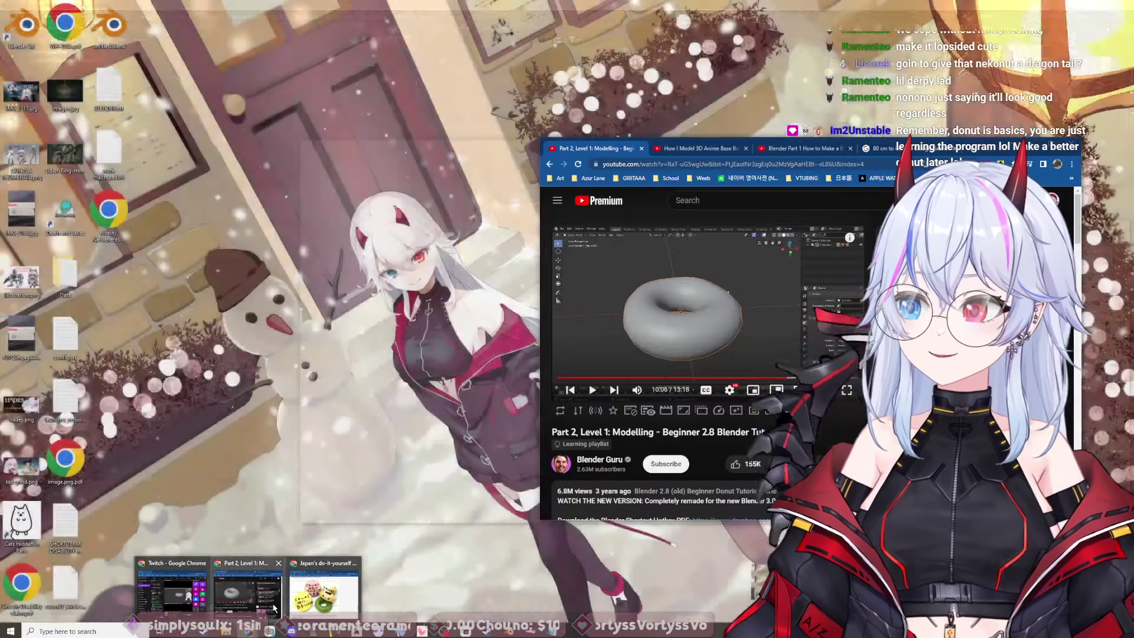
# Step: Bring the YouTube tutorial forward, play it briefly and pause it
pyautogui.click(266, 612)
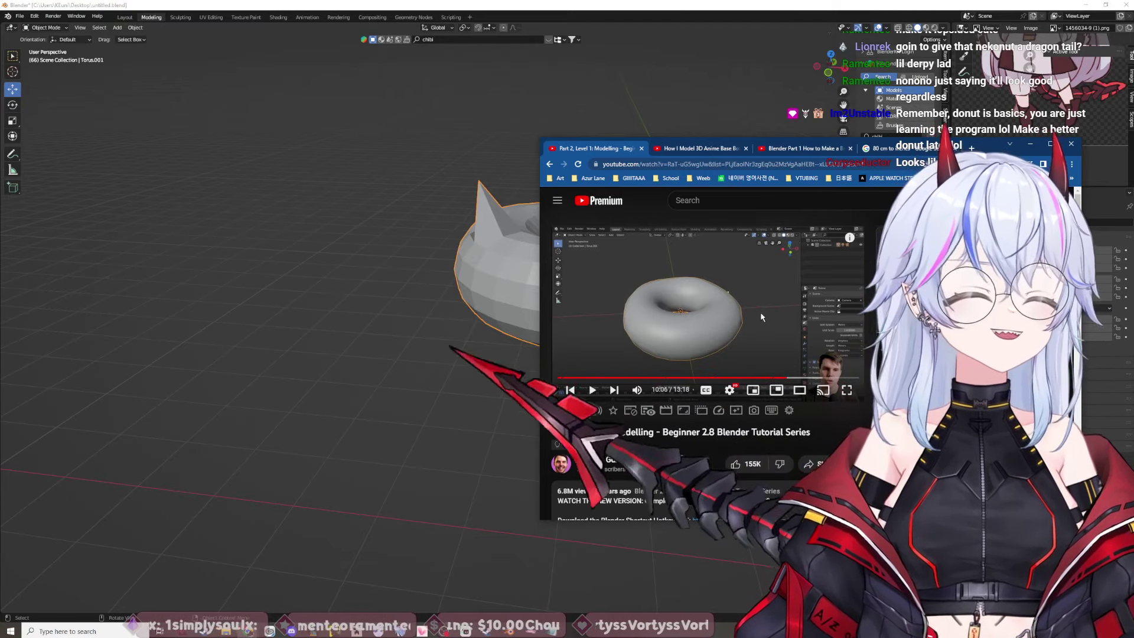
pyautogui.click(755, 288)
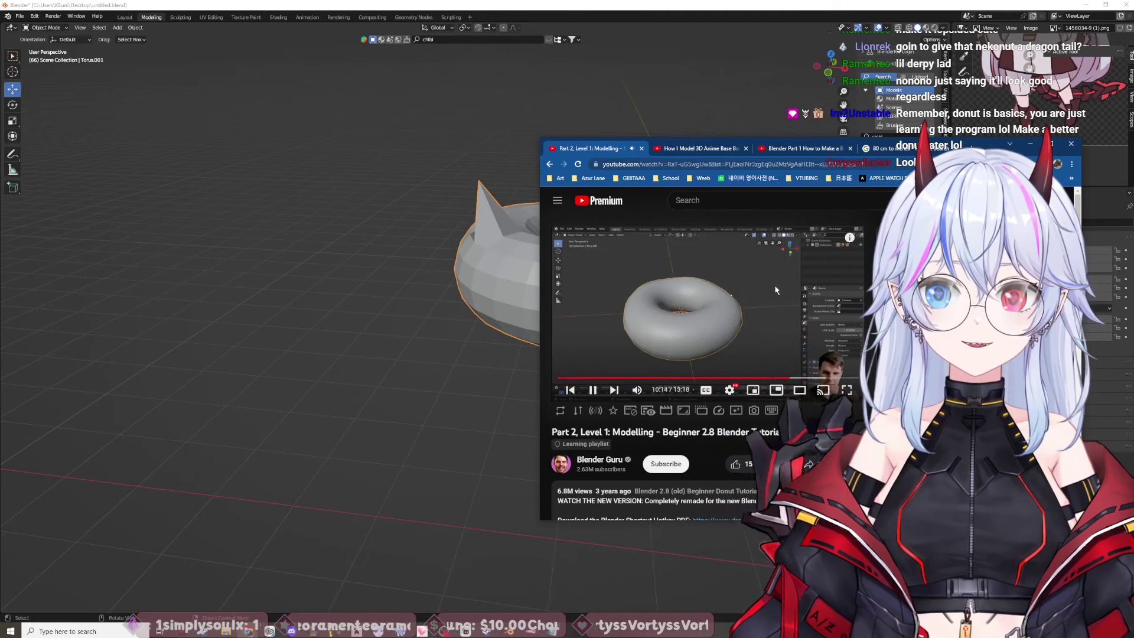
pyautogui.click(805, 259)
# Step: Apply Shade Smooth to the torus and bring the tutorial window back in front
pyautogui.rightClick(483, 269)
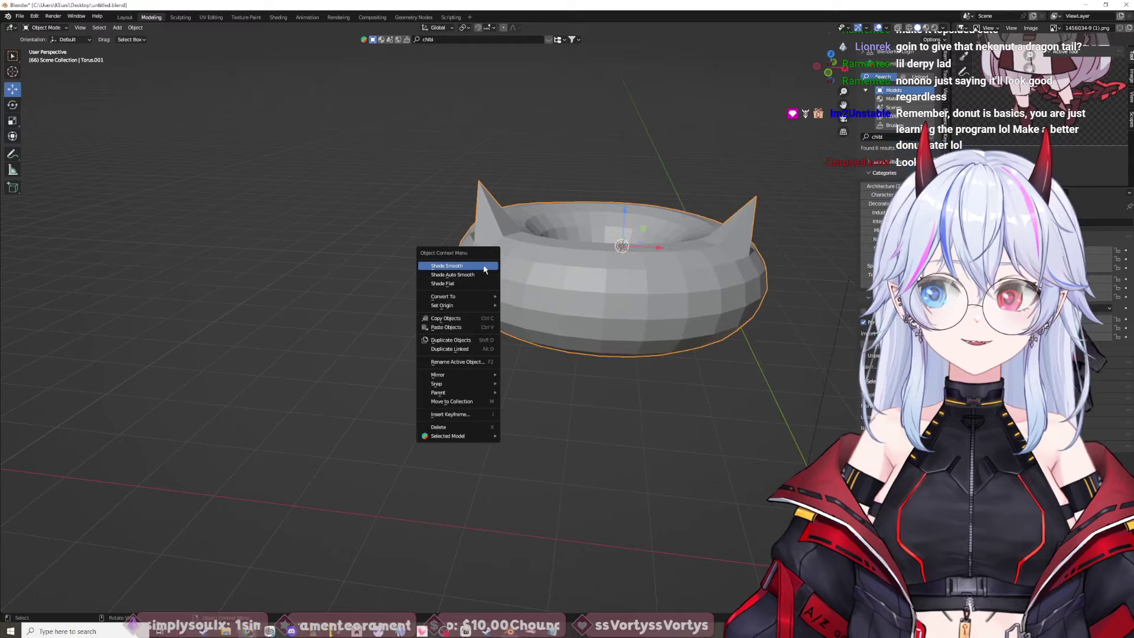
pyautogui.click(452, 284)
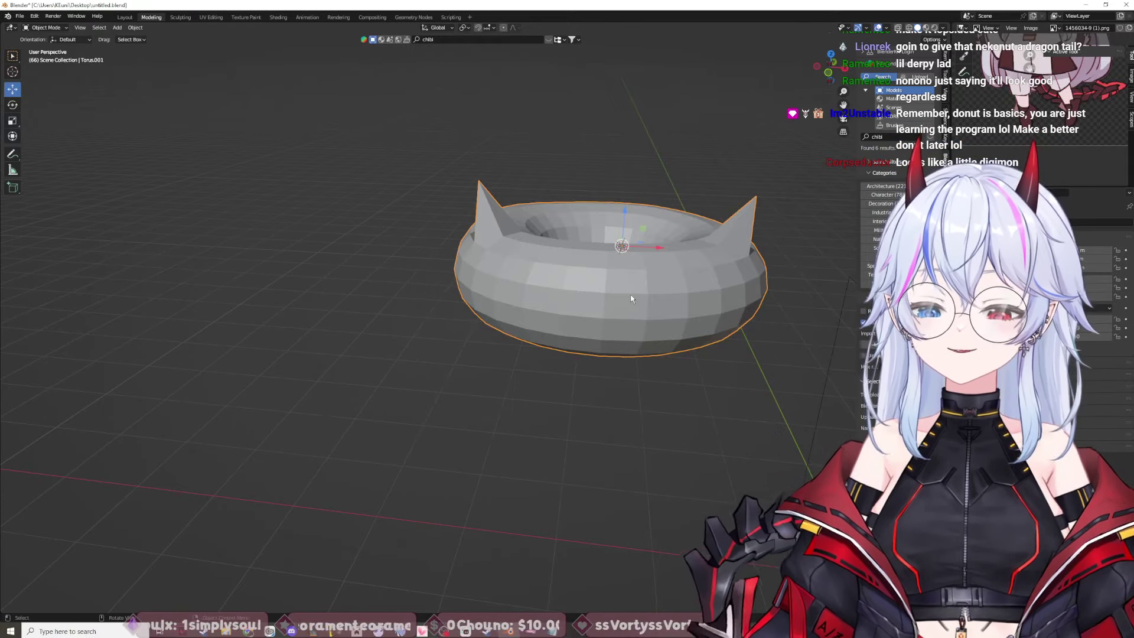
pyautogui.rightClick(631, 299)
pyautogui.click(638, 289)
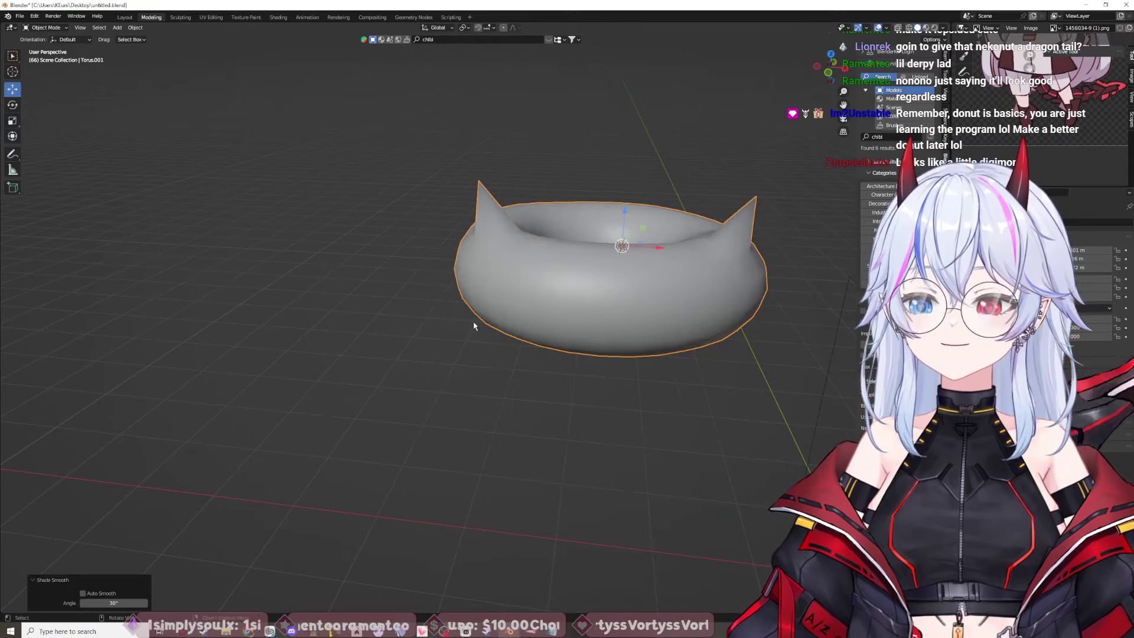
pyautogui.moveTo(248, 631)
pyautogui.click(178, 576)
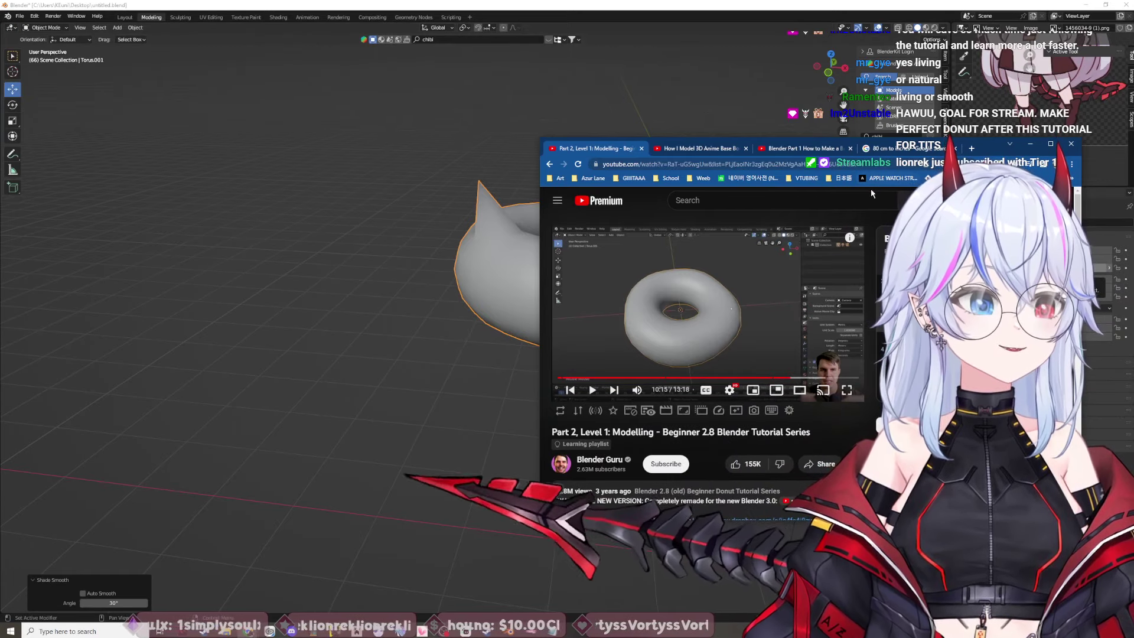
# Step: Play the tutorial to about 10:54, toggling fullscreen briefly, then switch back to Blender
pyautogui.click(745, 294)
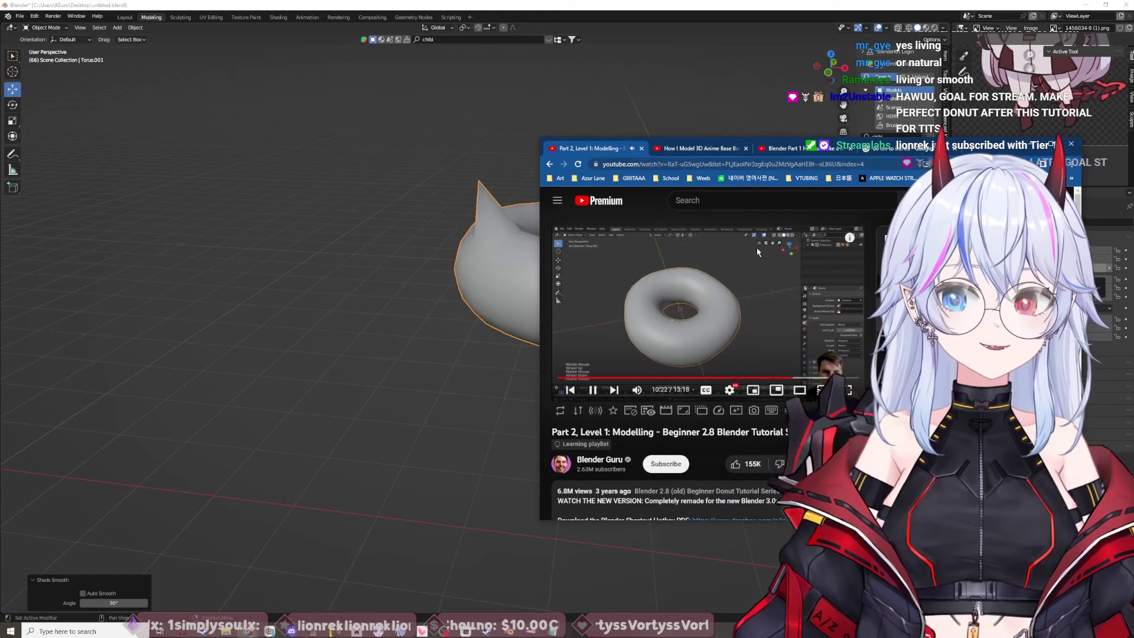
pyautogui.click(743, 301)
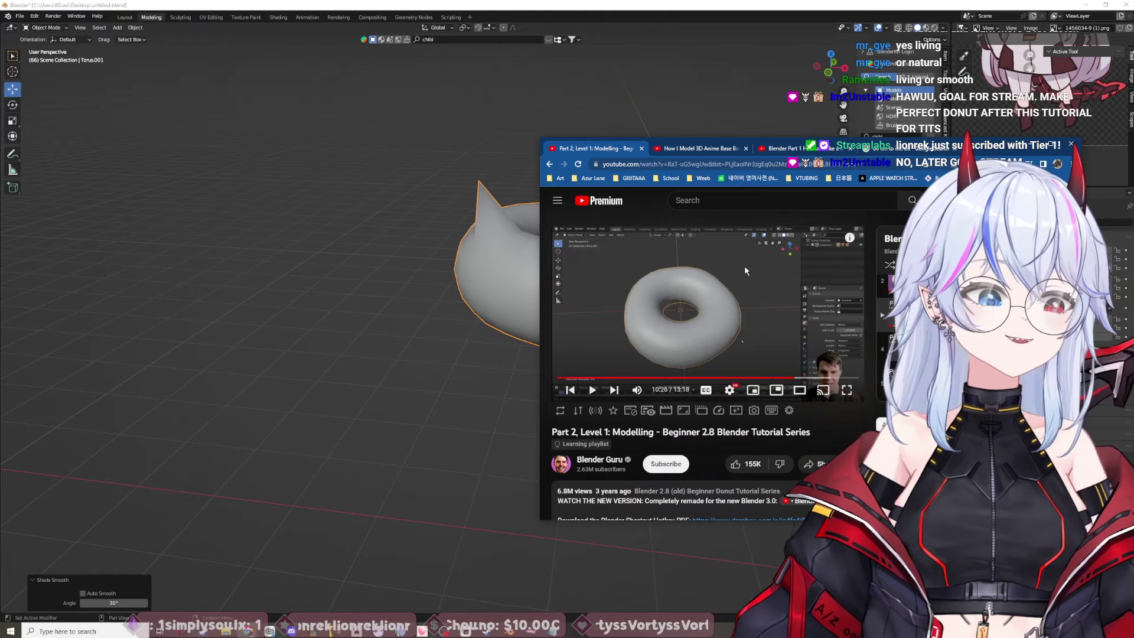
pyautogui.doubleClick(744, 264)
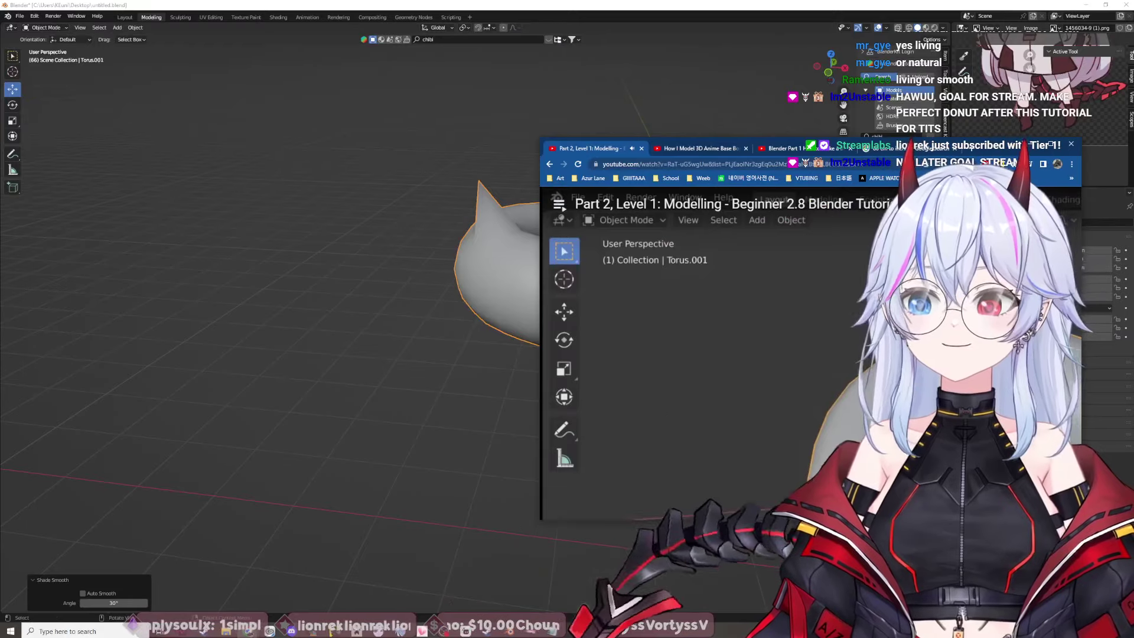
pyautogui.press('Escape')
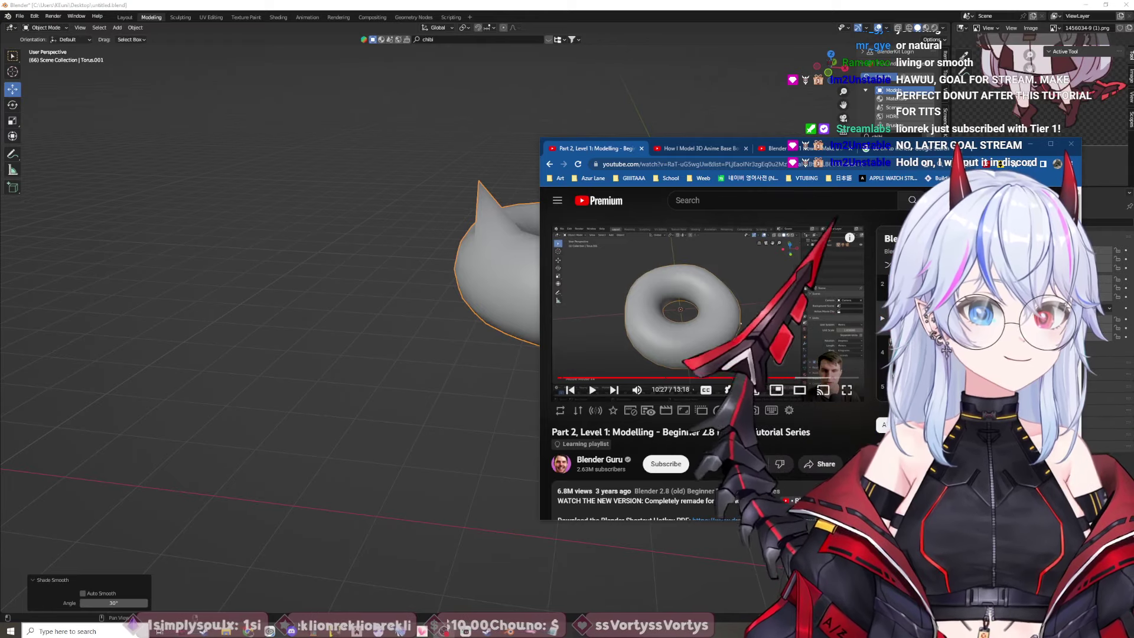
pyautogui.click(818, 324)
pyautogui.click(818, 322)
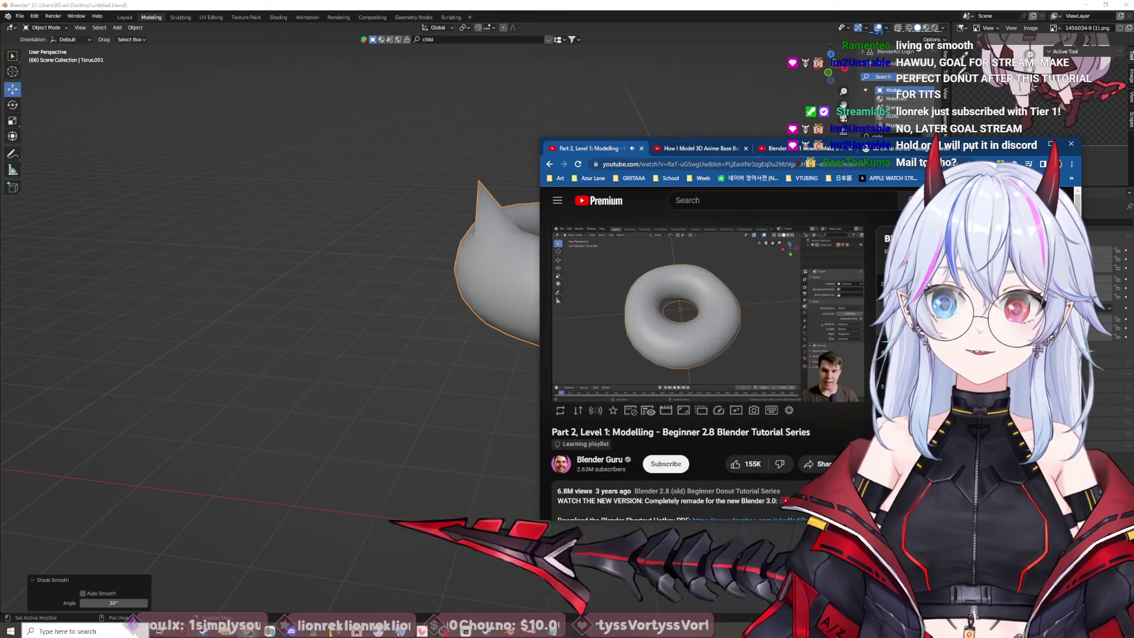
pyautogui.press('space')
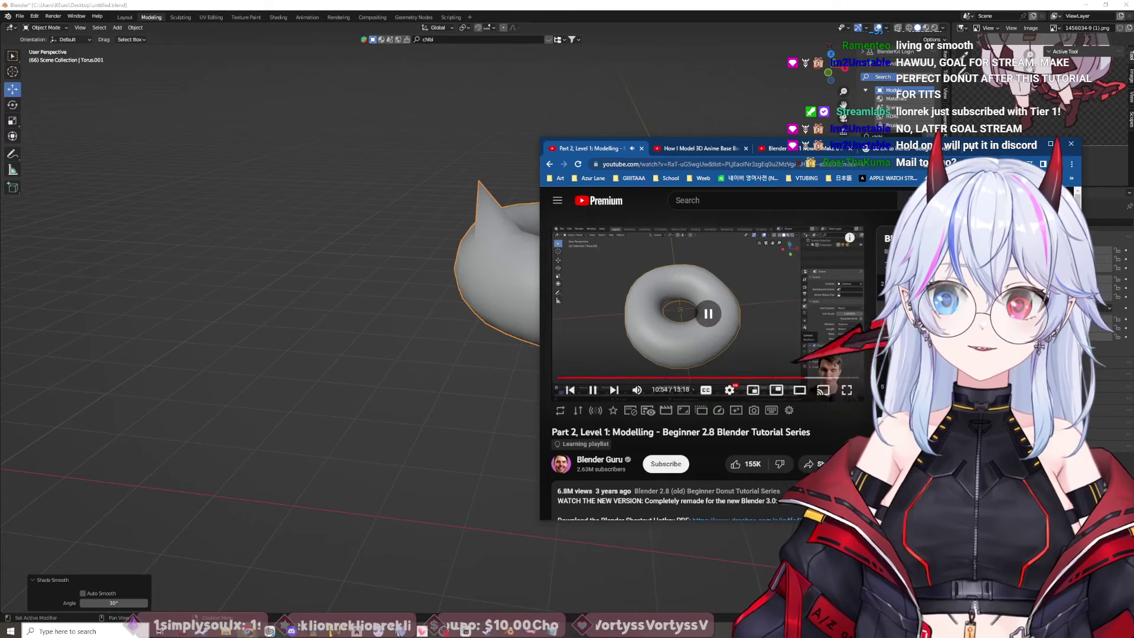
pyautogui.hotkey('alt', 'Tab')
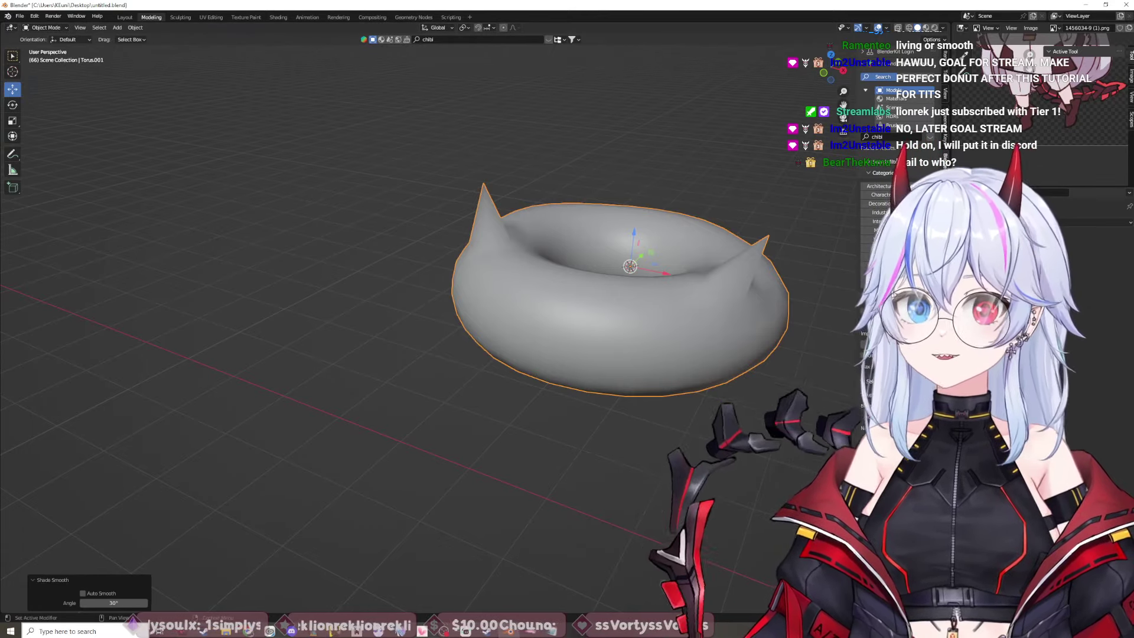
# Step: Open the Add Modifier list, play the tutorial on to 11:54, and return to Blender
pyautogui.click(992, 222)
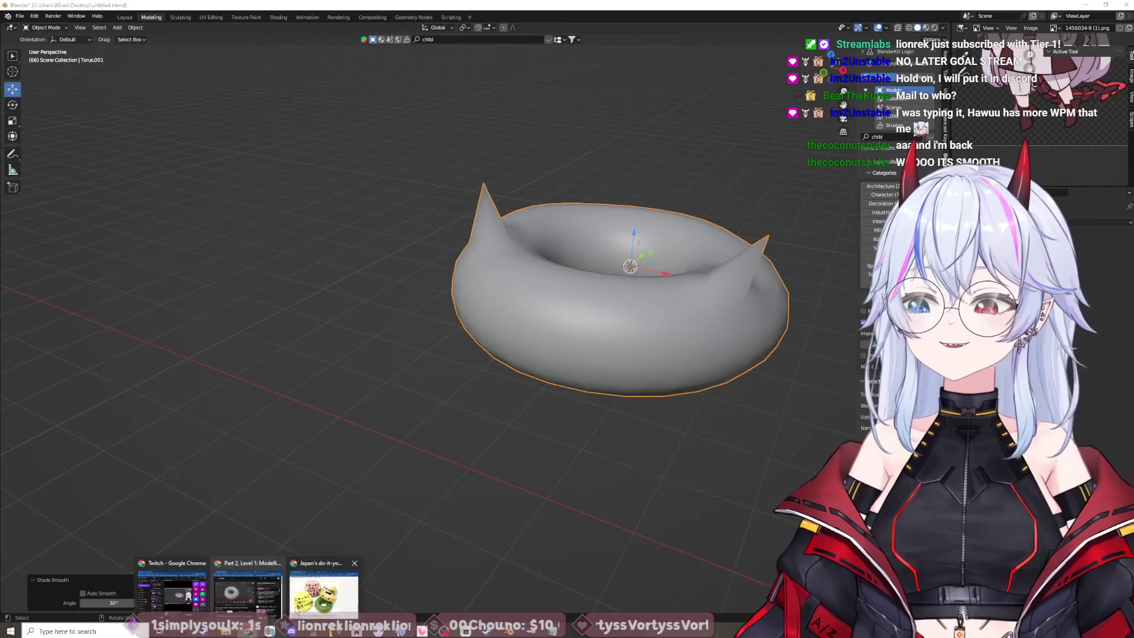
pyautogui.click(253, 588)
pyautogui.click(601, 271)
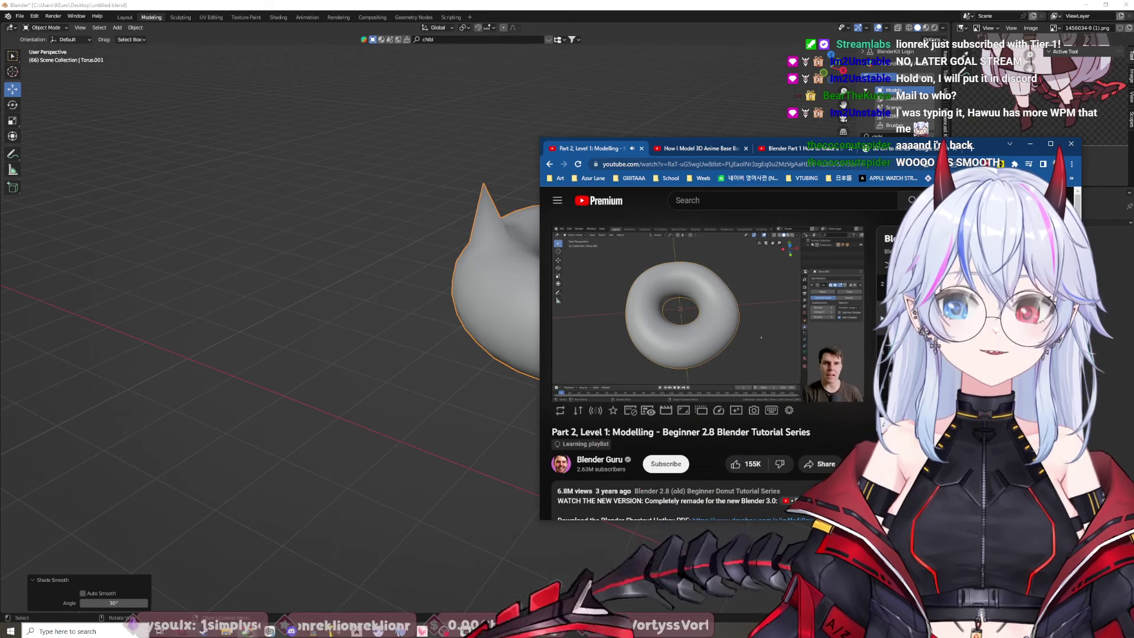
pyautogui.moveTo(736, 308)
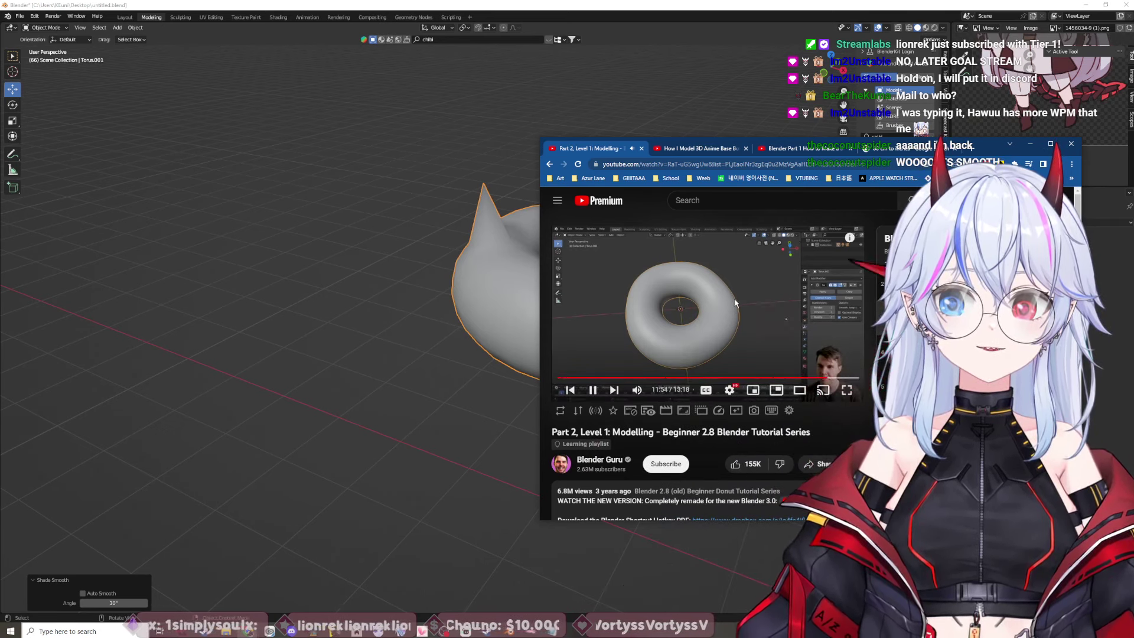
pyautogui.click(1108, 369)
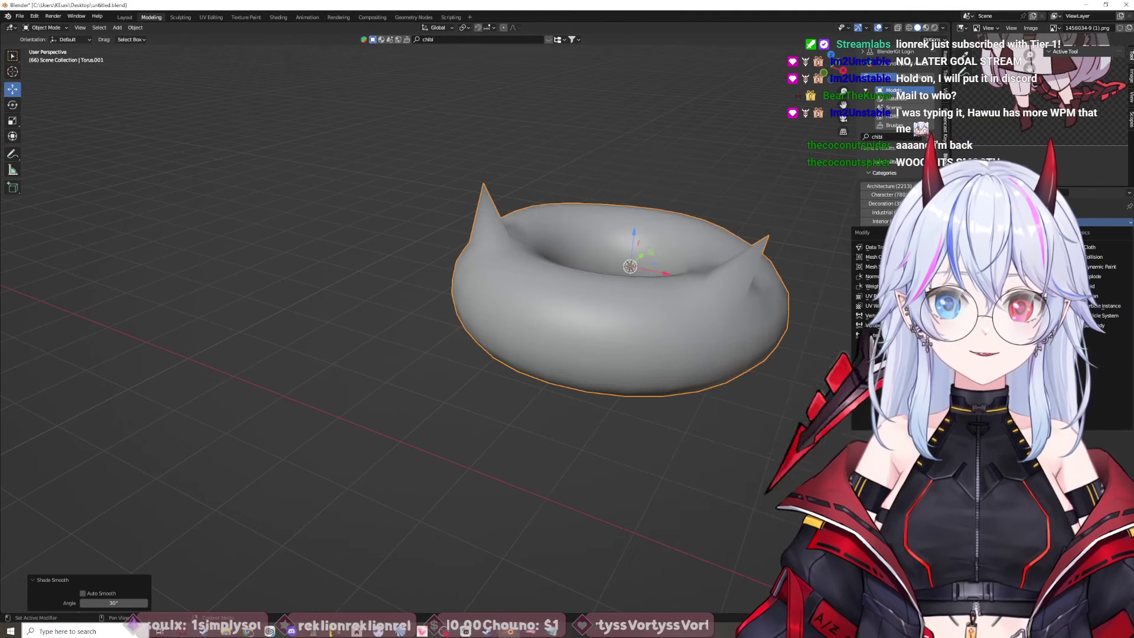
# Step: Add a Subdivision Surface modifier to the torus and raise its Levels Viewport
pyautogui.click(933, 383)
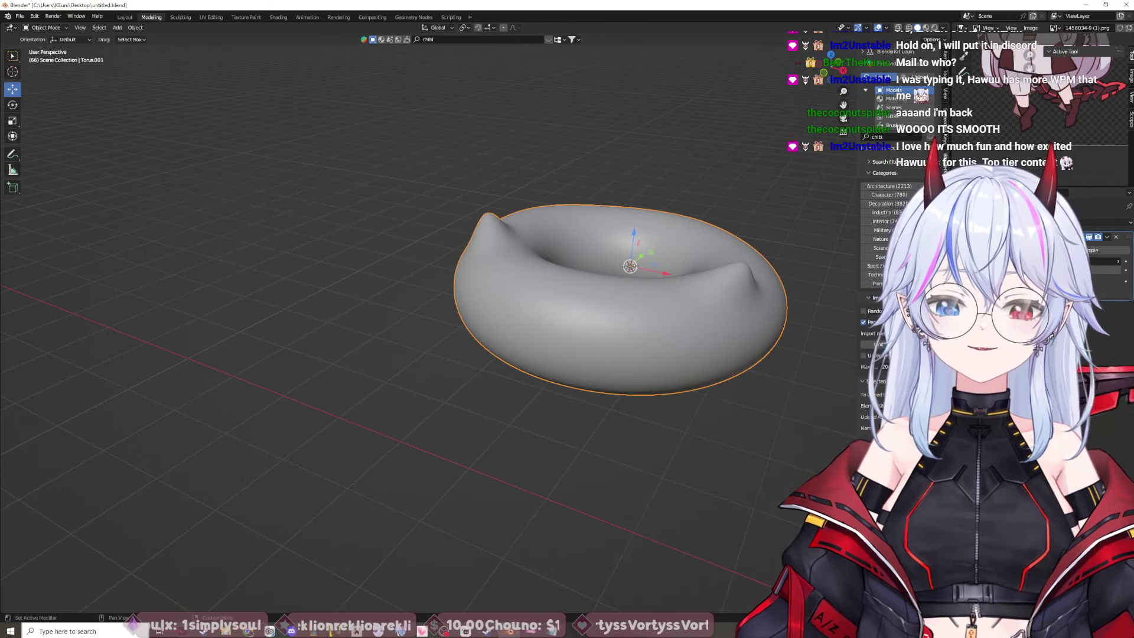
pyautogui.hotkey('ctrl', '1')
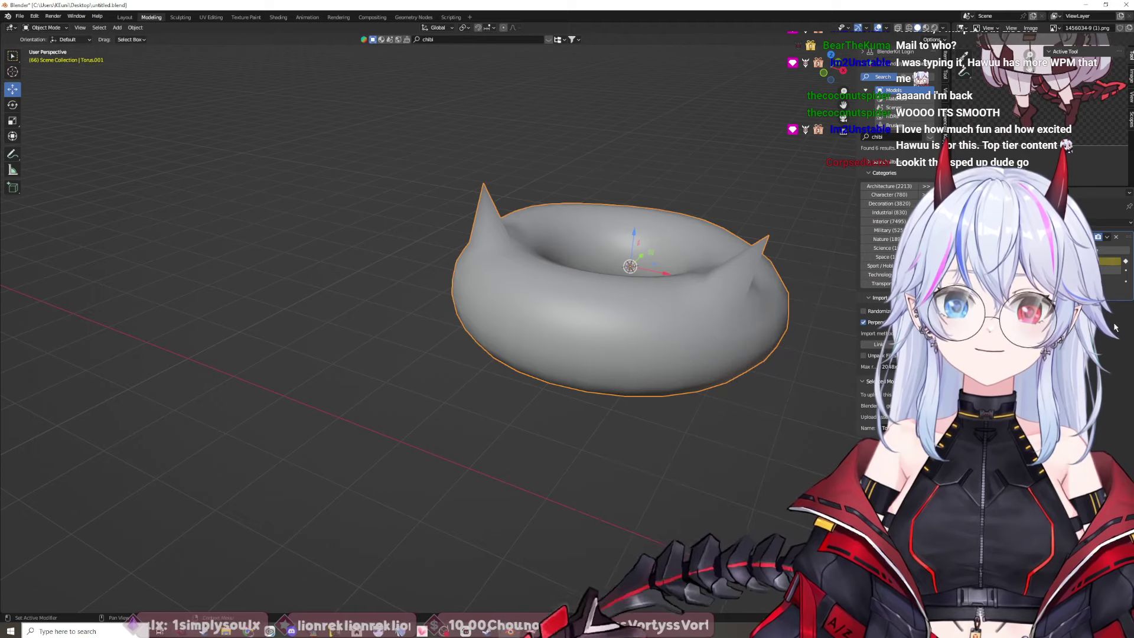
pyautogui.click(1118, 261)
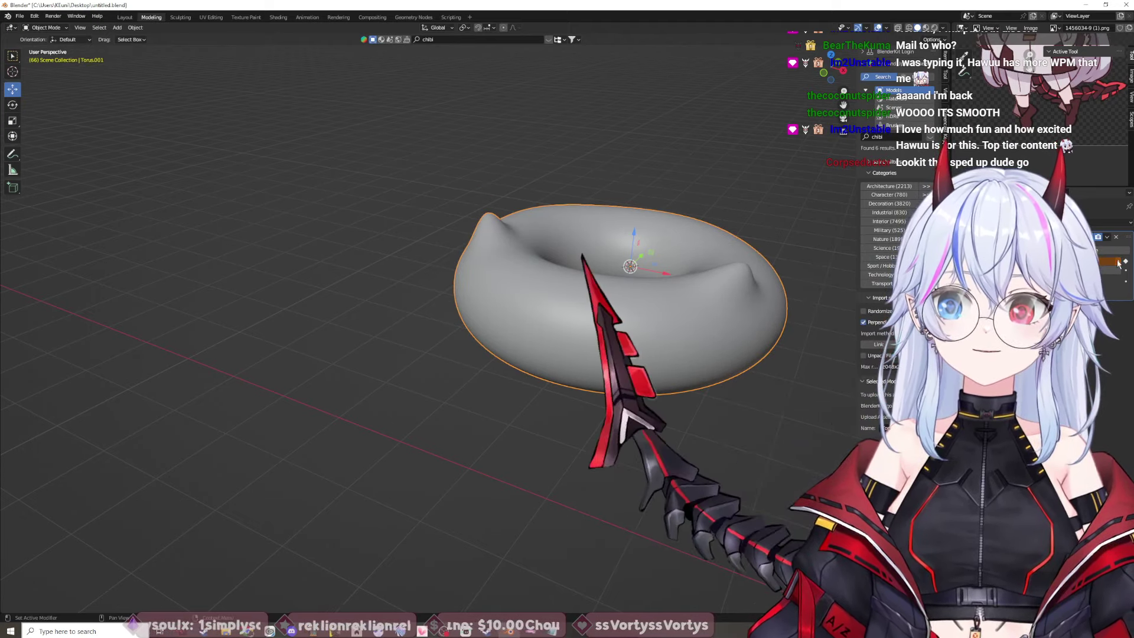
pyautogui.moveTo(788, 392); pyautogui.dragTo(808, 366, button='middle')
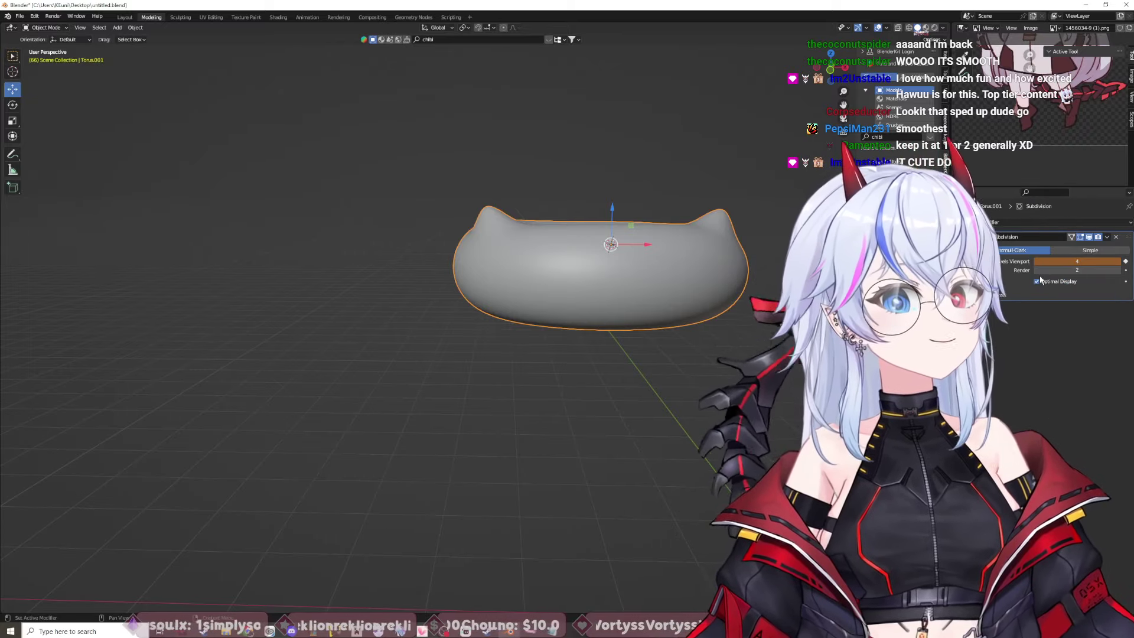
pyautogui.moveTo(802, 263)
pyautogui.mouseDown(button='middle')
pyautogui.moveTo(675, 268)
pyautogui.moveTo(706, 252)
pyautogui.moveTo(805, 268)
pyautogui.mouseUp(button='middle')
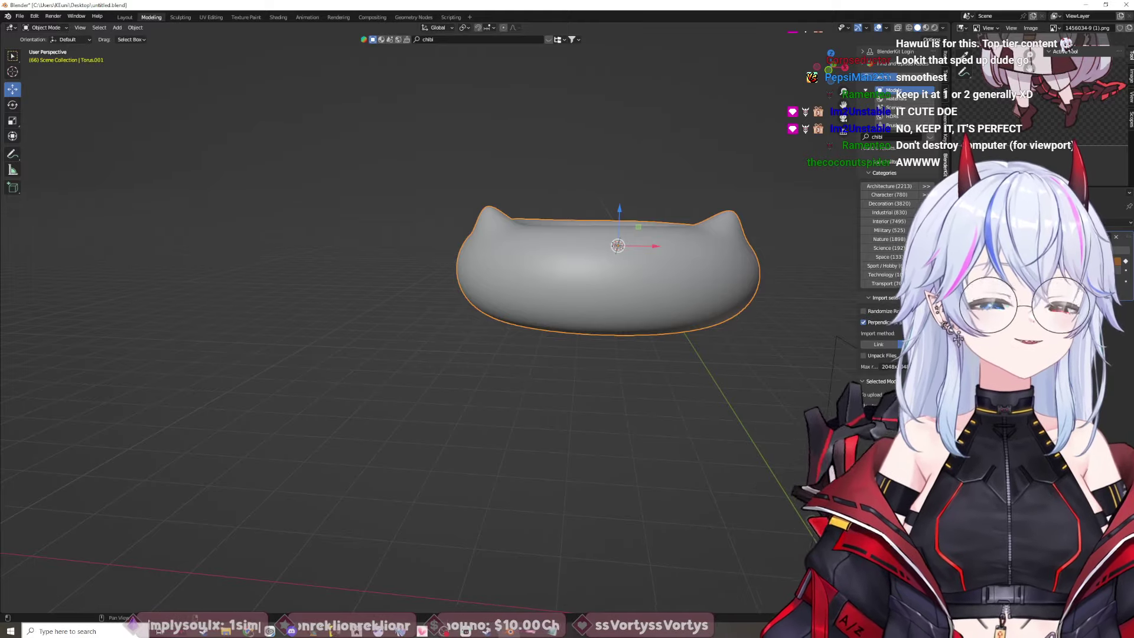
pyautogui.moveTo(750, 339); pyautogui.dragTo(667, 398, button='middle')
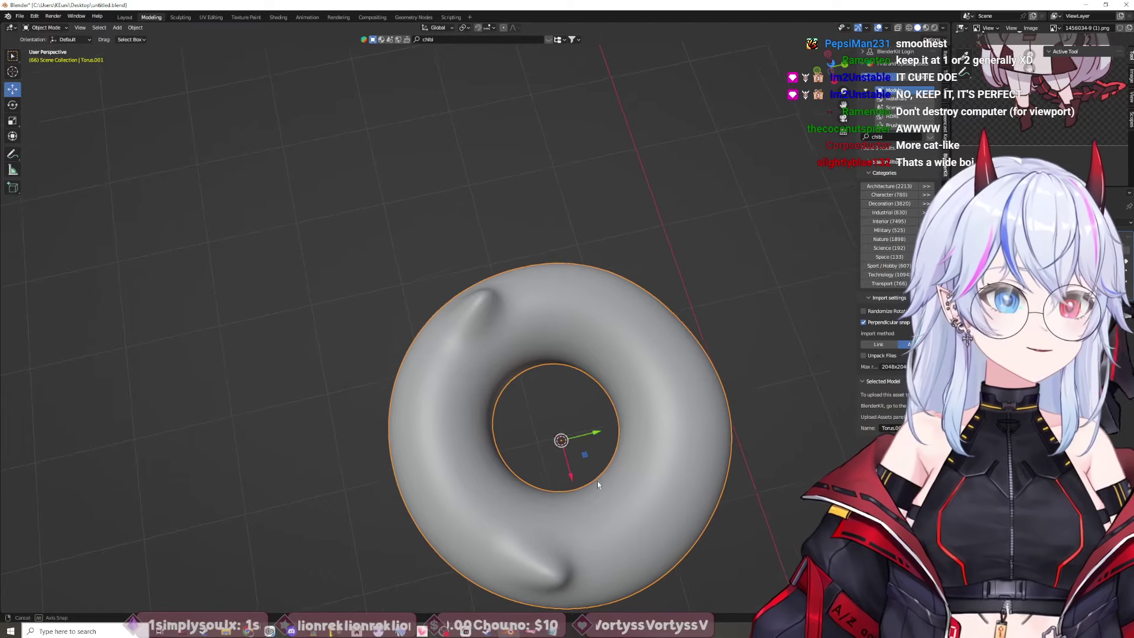
pyautogui.moveTo(597, 480); pyautogui.dragTo(668, 397, button='middle')
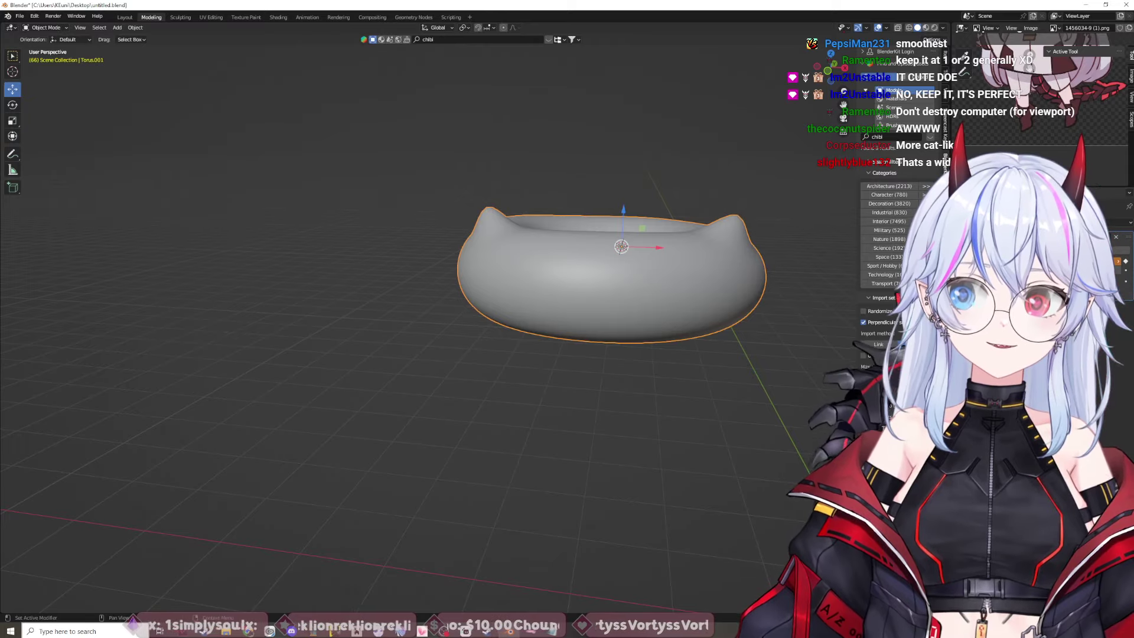
pyautogui.moveTo(809, 316); pyautogui.dragTo(723, 310, button='middle')
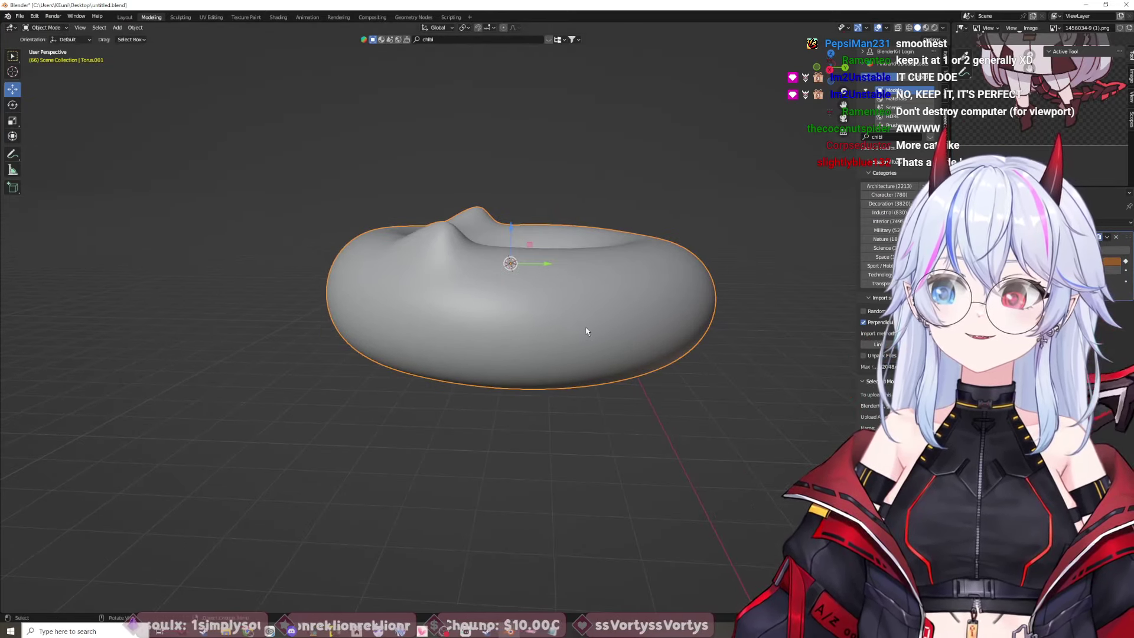
pyautogui.moveTo(587, 332); pyautogui.dragTo(715, 383, button='middle')
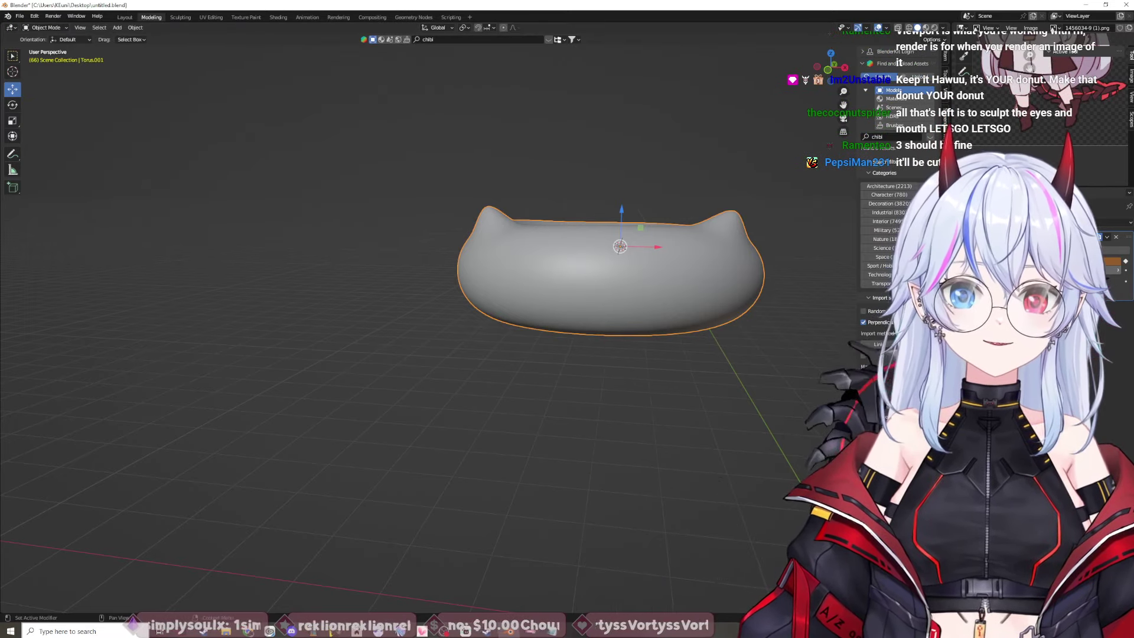
pyautogui.moveTo(685, 296); pyautogui.dragTo(683, 392, button='middle')
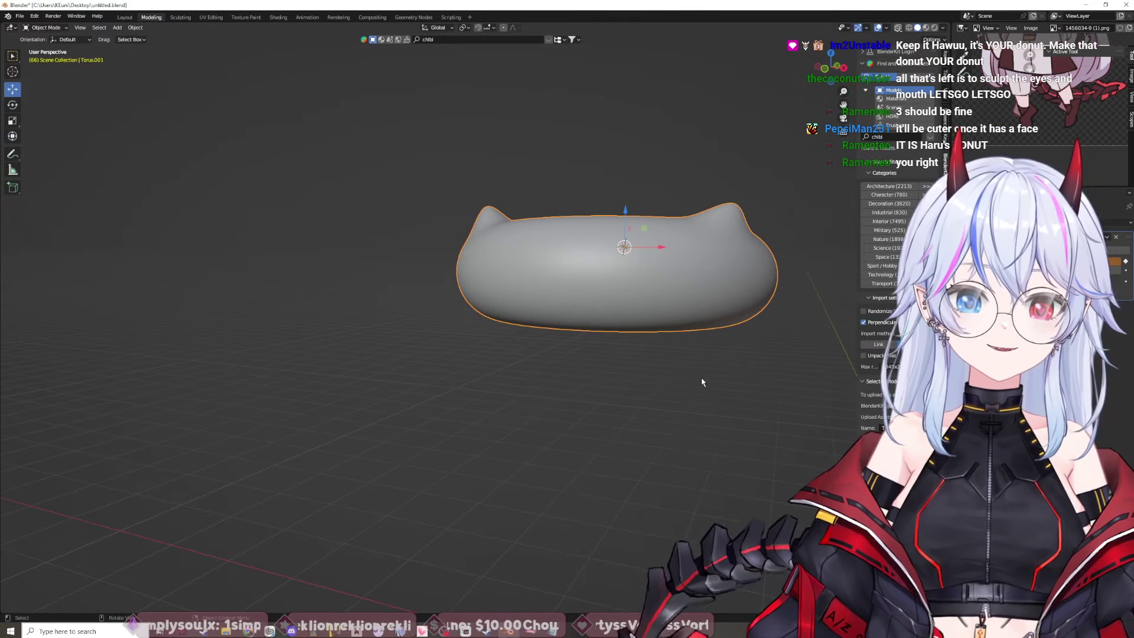
pyautogui.moveTo(679, 349); pyautogui.dragTo(607, 359, button='middle')
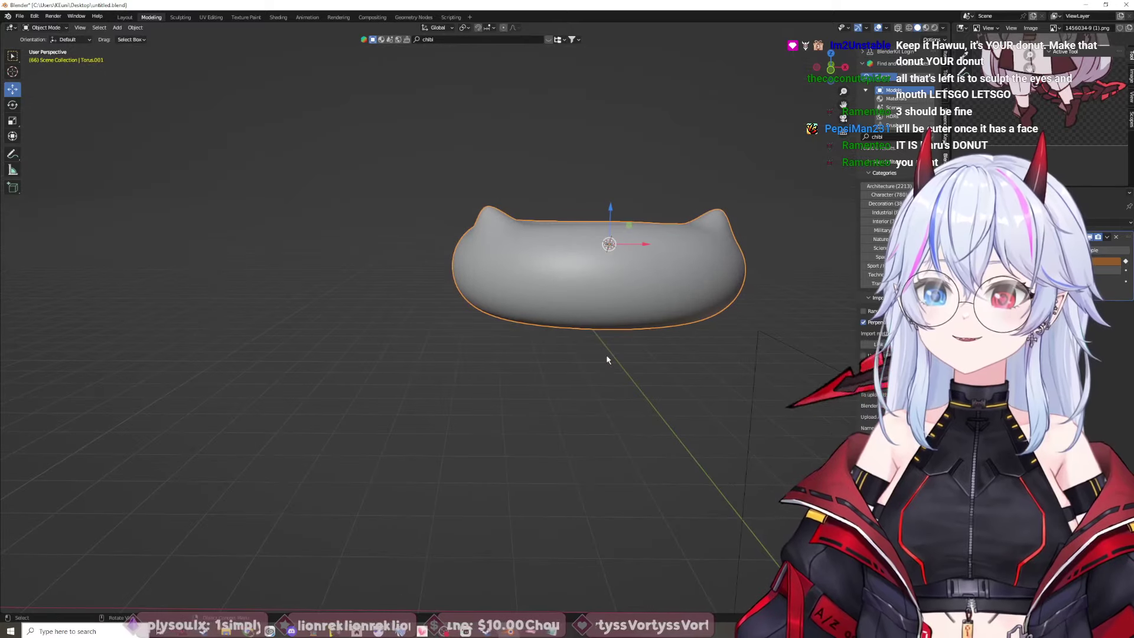
# Step: Switch to Blender Guru's Part 3 Modifiers video and play it to about 1:45
pyautogui.click(277, 606)
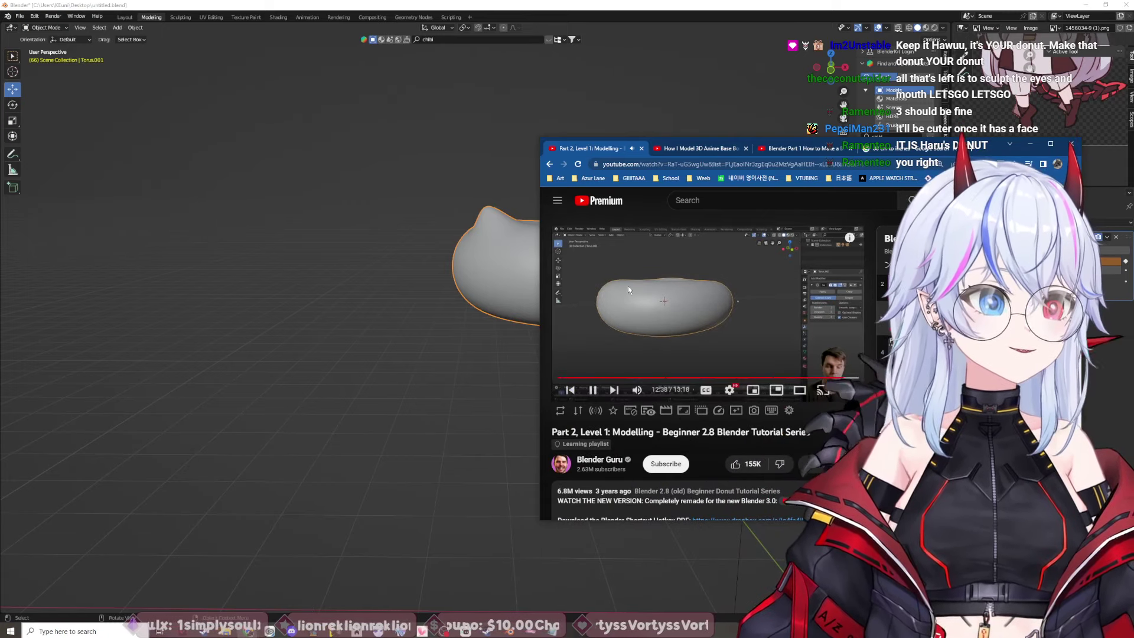
pyautogui.moveTo(995, 152); pyautogui.dragTo(839, 140)
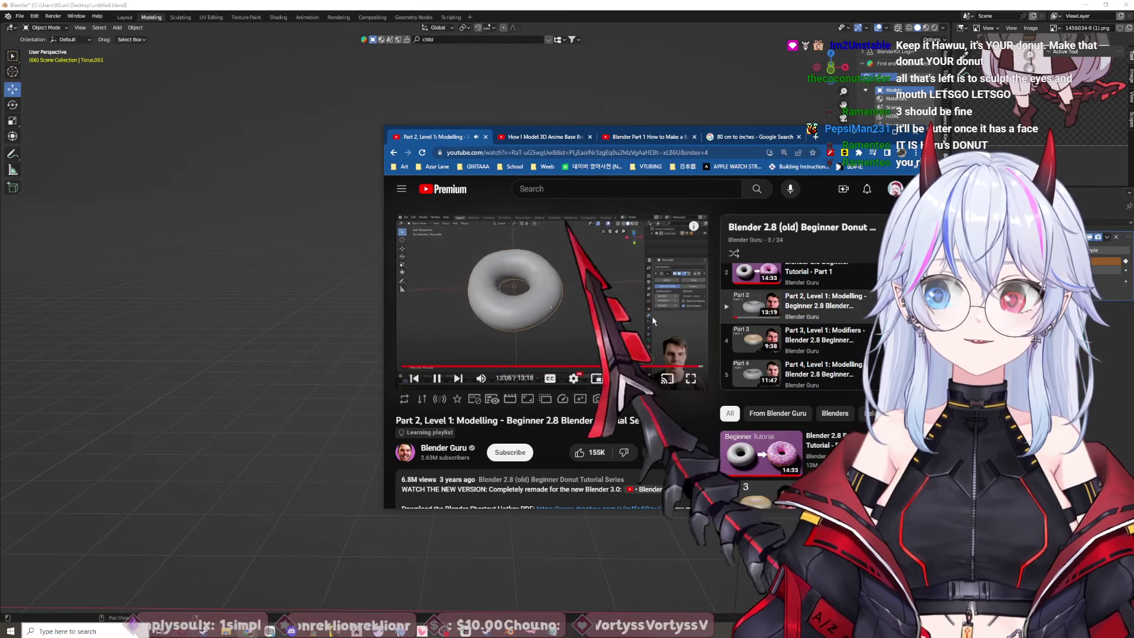
pyautogui.click(845, 337)
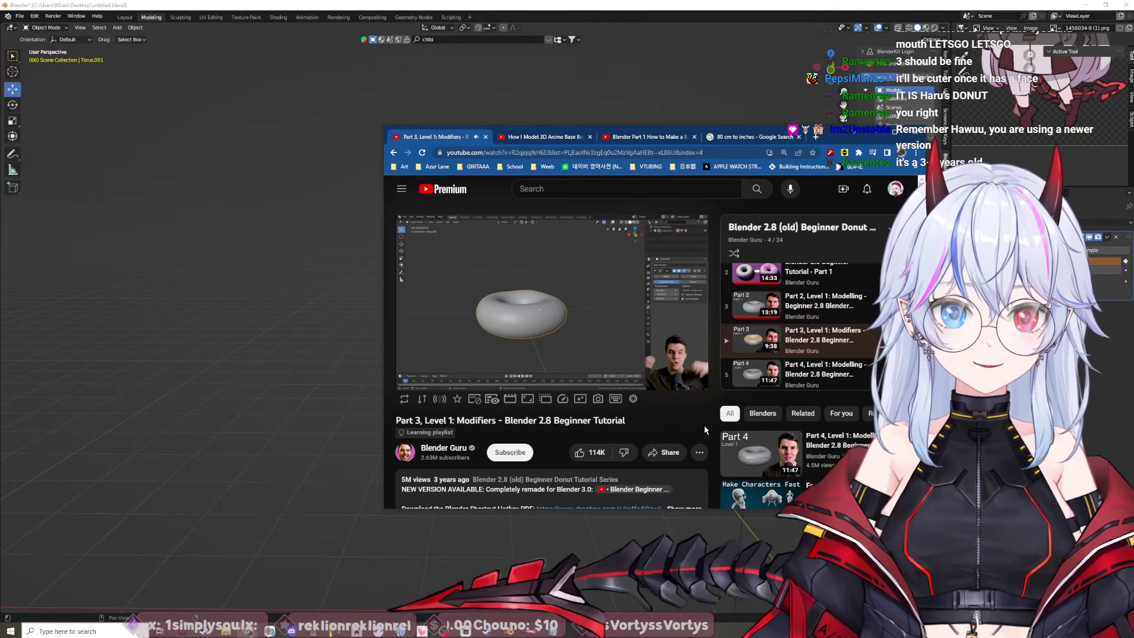
pyautogui.click(552, 319)
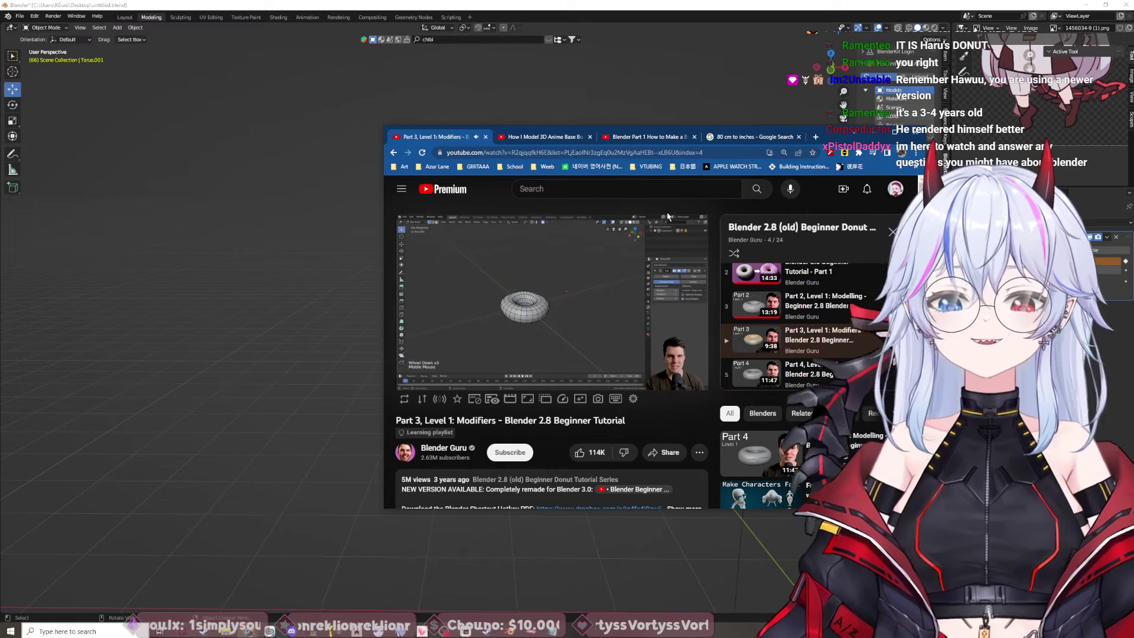
pyautogui.click(668, 216)
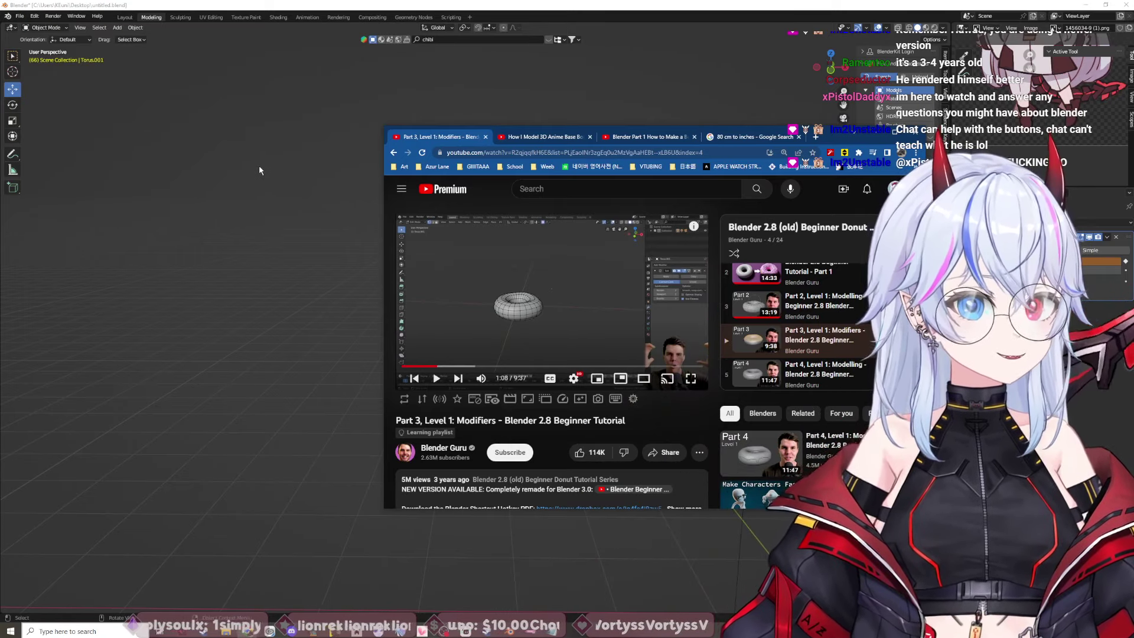
pyautogui.click(431, 250)
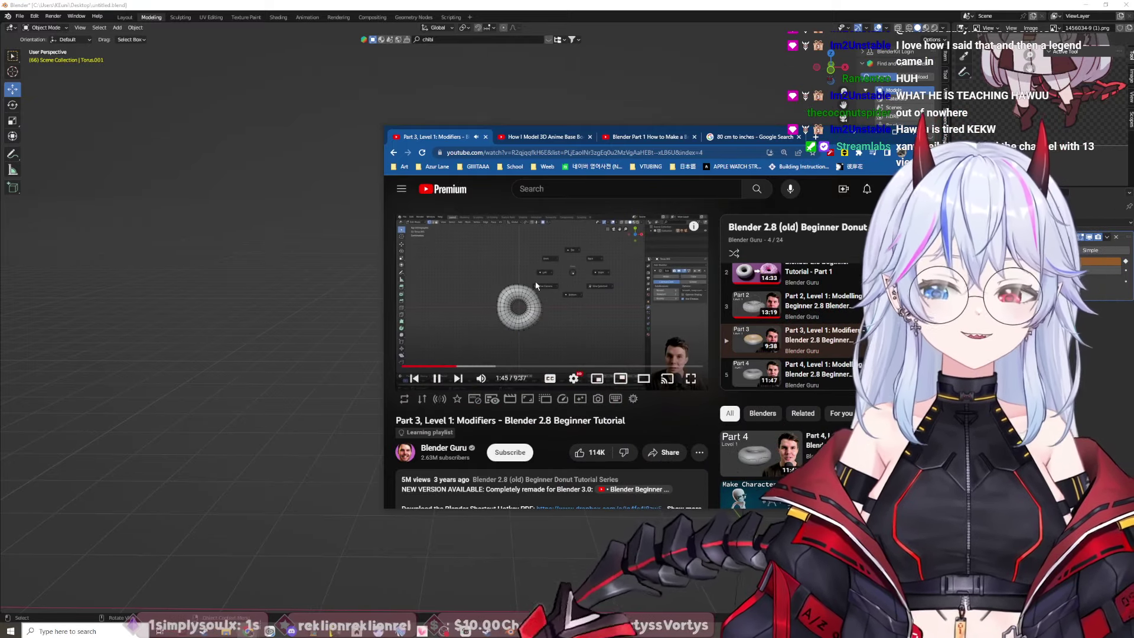
# Step: Pause the Modifiers tutorial at 1:47
pyautogui.click(536, 286)
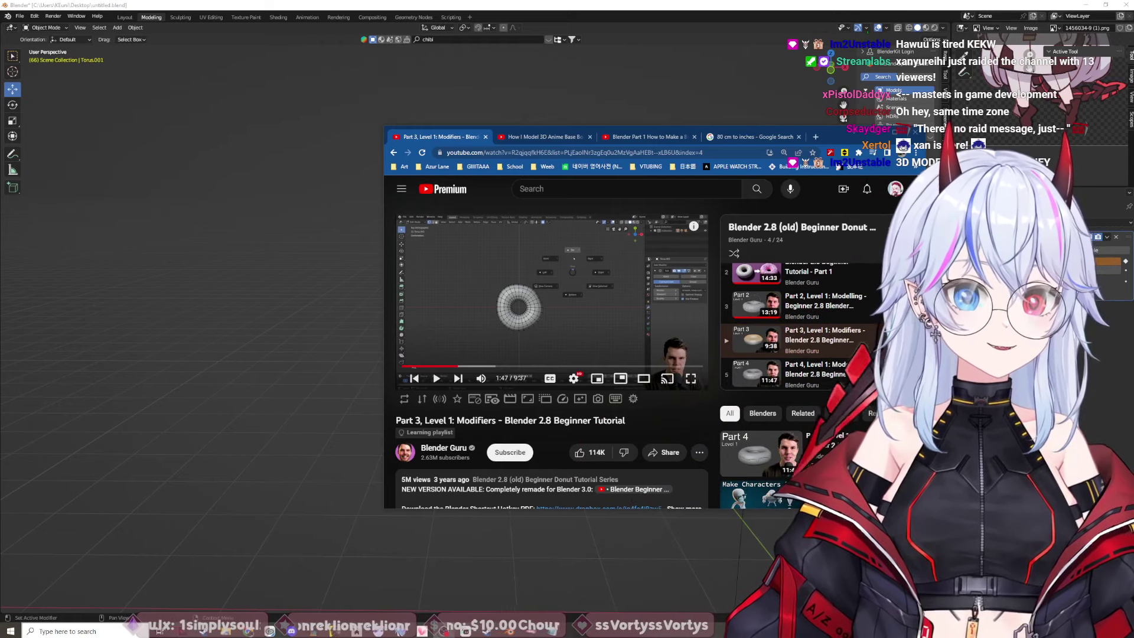
pyautogui.click(637, 563)
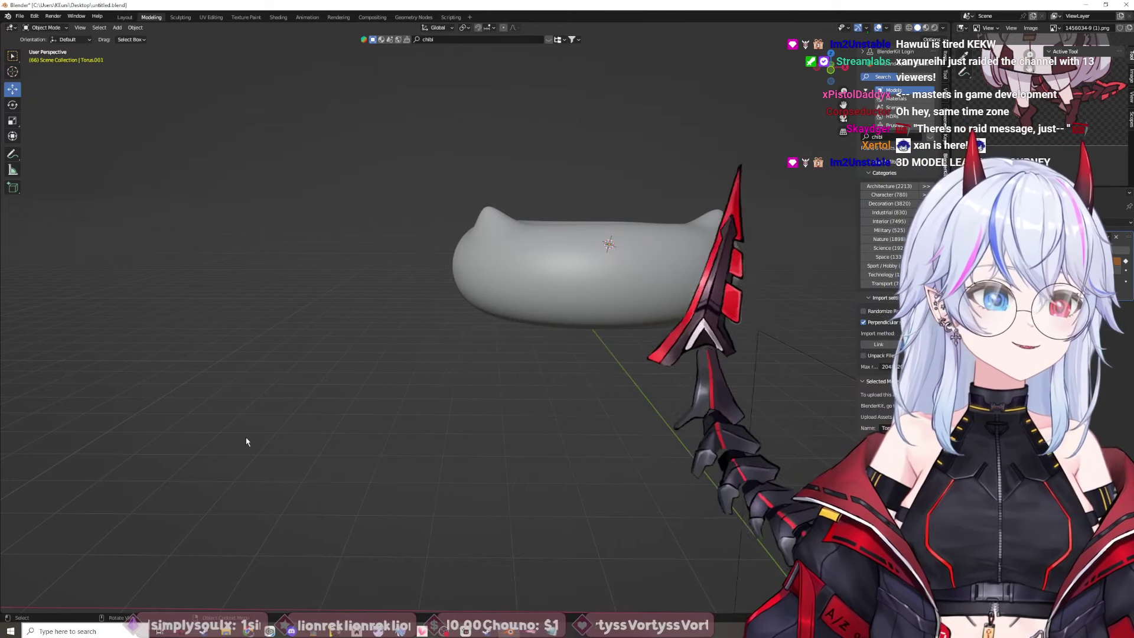
pyautogui.moveTo(737, 404); pyautogui.dragTo(712, 403, button='middle')
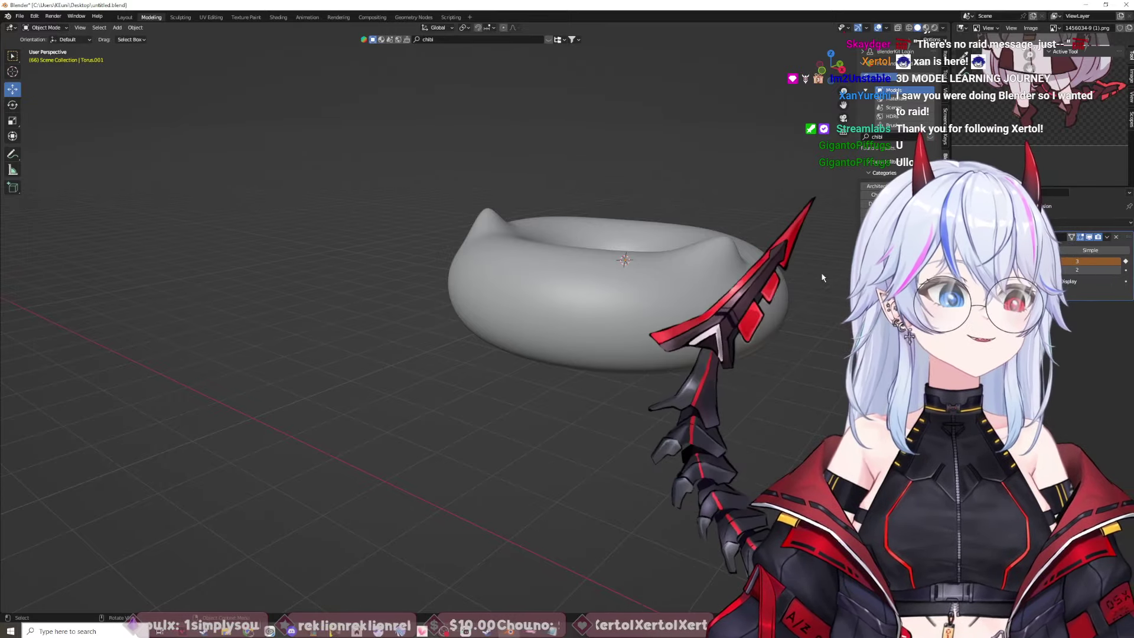
pyautogui.moveTo(248, 630)
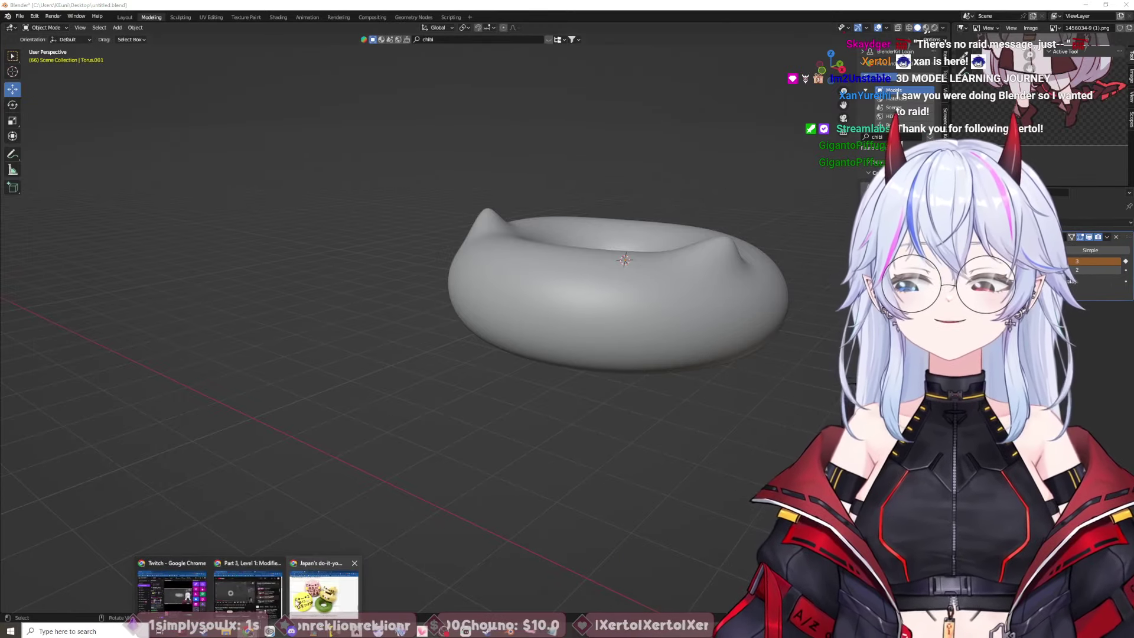
pyautogui.click(259, 595)
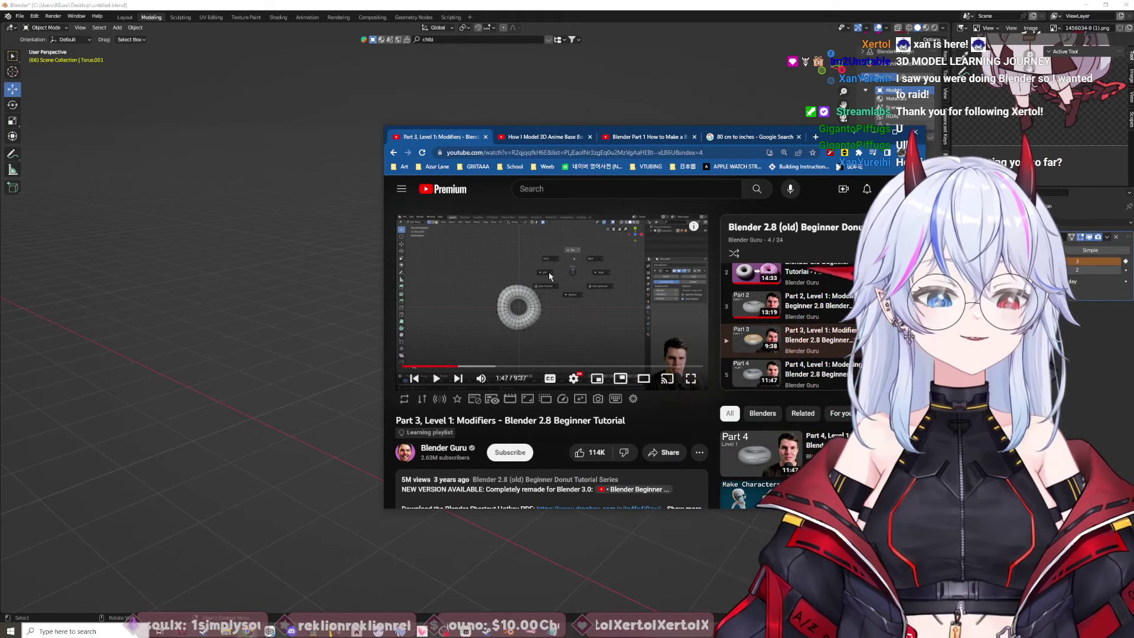
# Step: Play the tutorial to 1:48, then return to Blender and orbit the torus
pyautogui.click(500, 302)
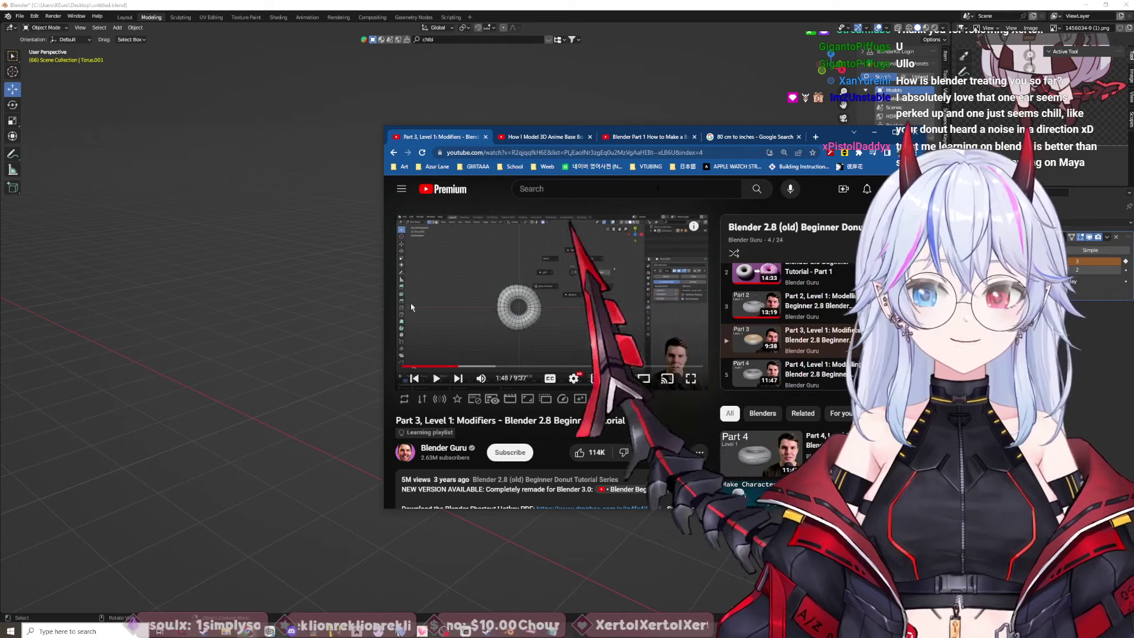
pyautogui.hotkey('alt', 'Tab')
pyautogui.moveTo(413, 329); pyautogui.dragTo(534, 331, button='middle')
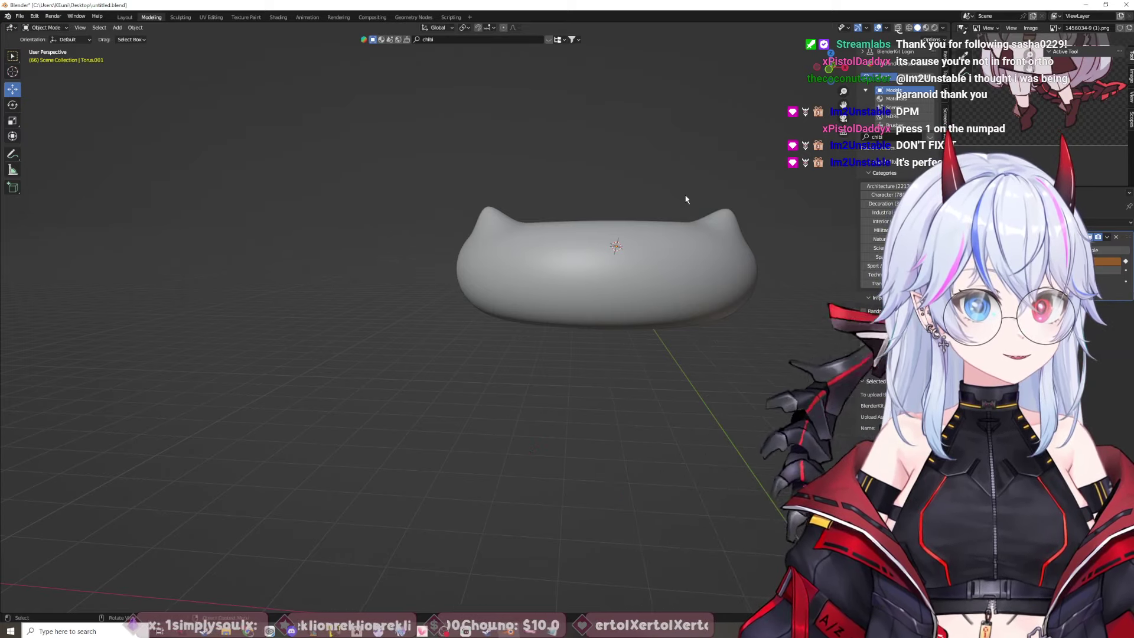
# Step: Snap the torus to Front Orthographic view with the -Y gizmo axis and reposition it
pyautogui.moveTo(686, 197)
pyautogui.mouseDown(button='middle')
pyautogui.moveTo(664, 196)
pyautogui.moveTo(678, 202)
pyautogui.mouseUp(button='middle')
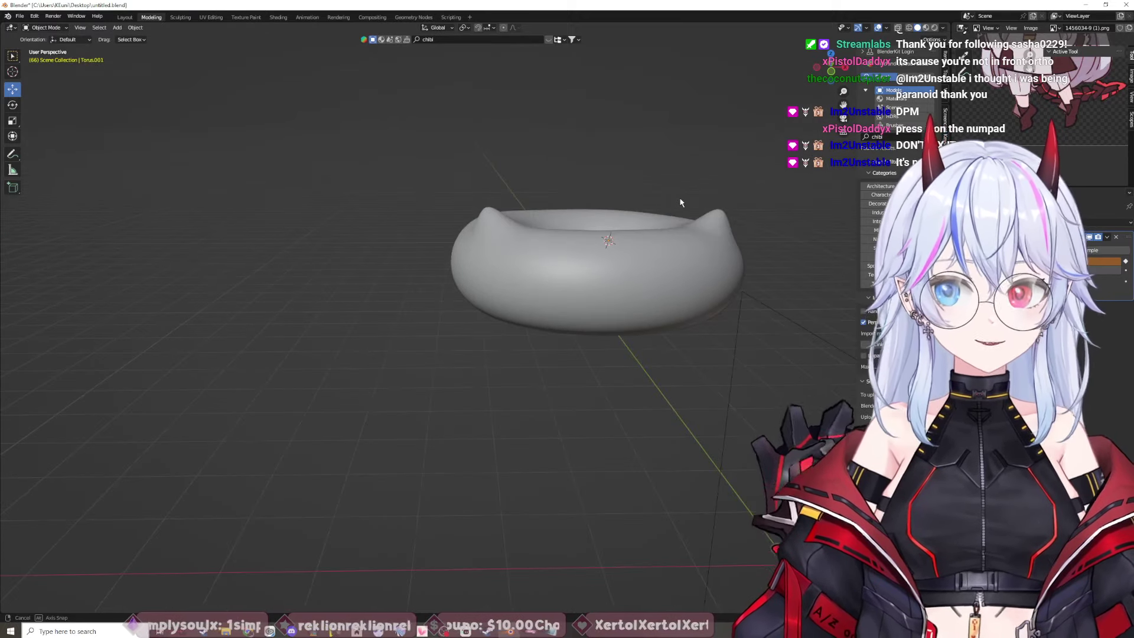
pyautogui.click(831, 71)
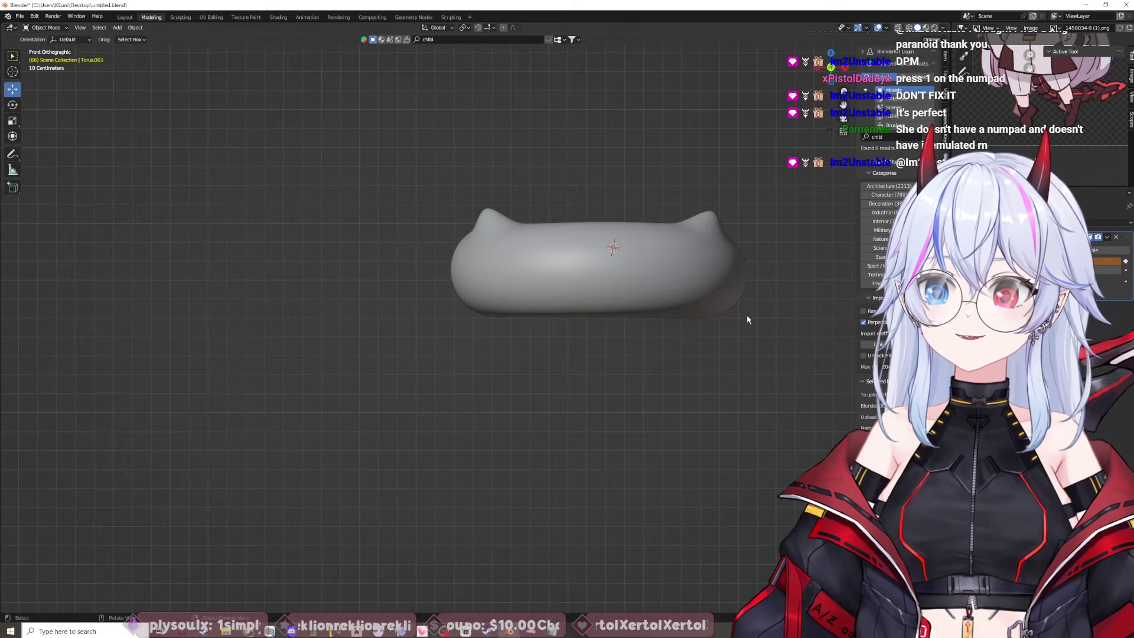
pyautogui.moveTo(747, 317)
pyautogui.mouseDown(button='middle')
pyautogui.moveTo(785, 341)
pyautogui.moveTo(752, 293)
pyautogui.moveTo(726, 322)
pyautogui.mouseUp(button='middle')
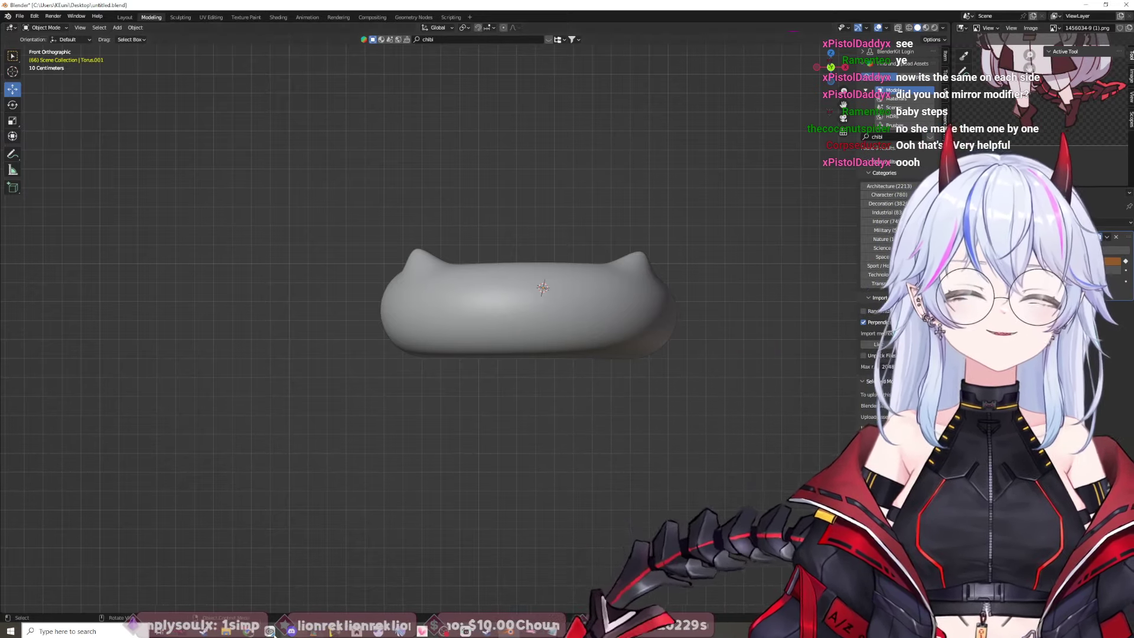
pyautogui.moveTo(241, 631)
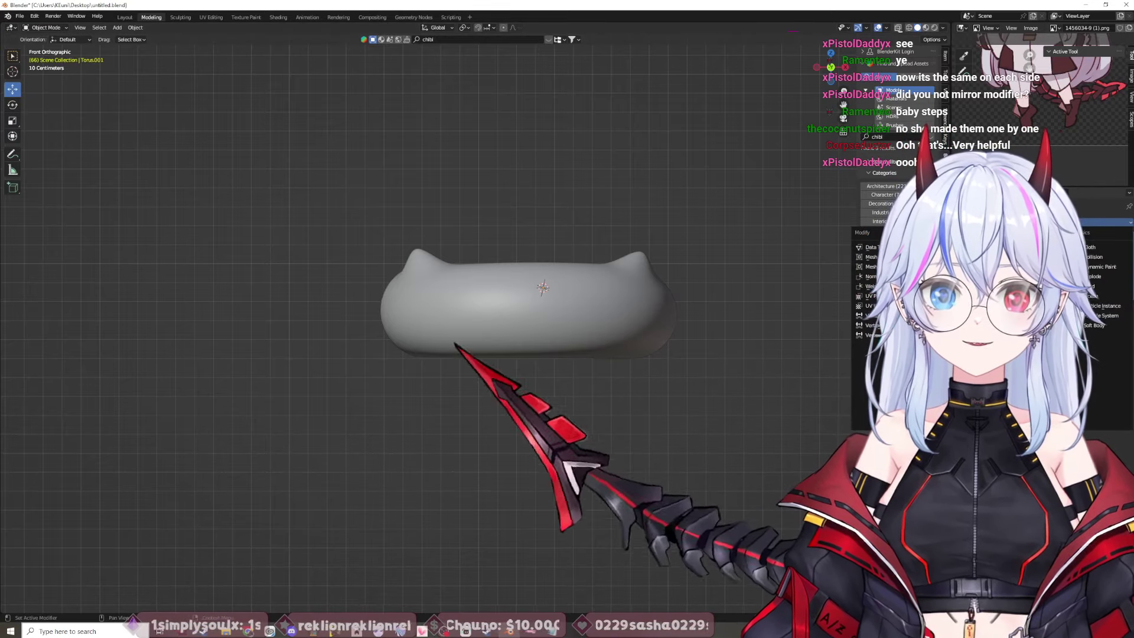
pyautogui.click(1104, 223)
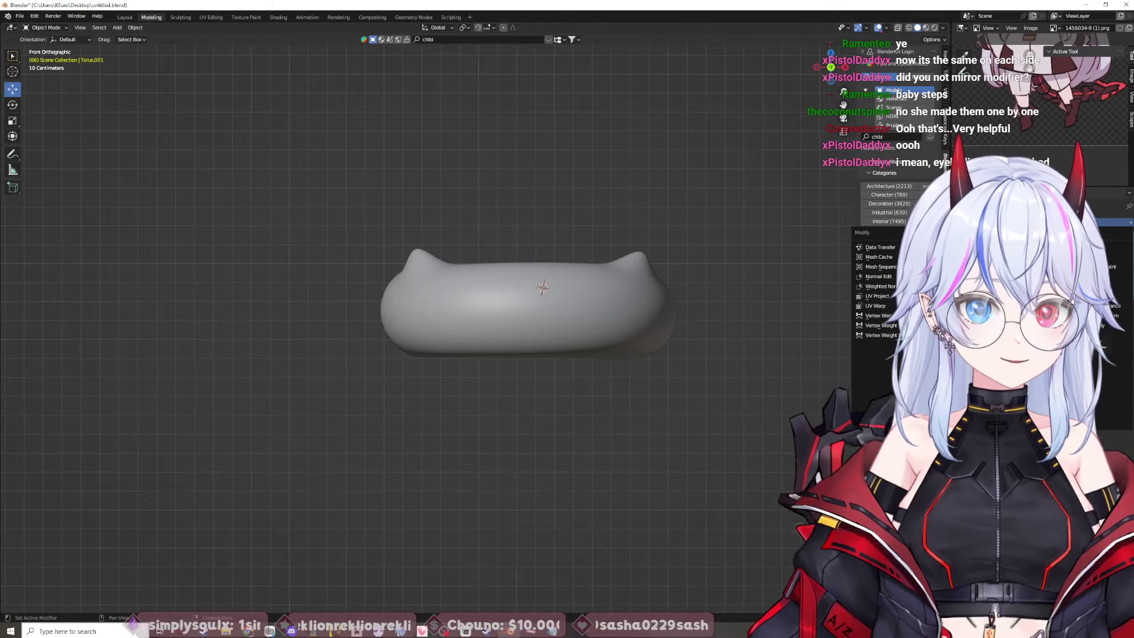
pyautogui.moveTo(594, 422)
pyautogui.mouseDown(button='middle')
pyautogui.moveTo(589, 491)
pyautogui.moveTo(594, 433)
pyautogui.moveTo(584, 432)
pyautogui.moveTo(599, 437)
pyautogui.mouseUp(button='middle')
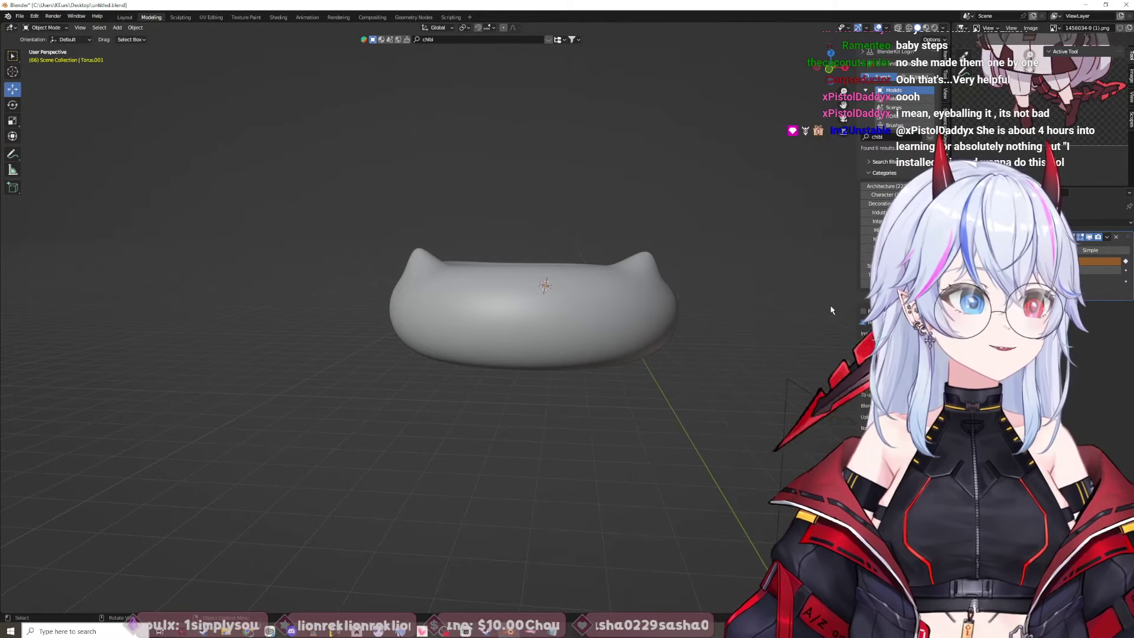
pyautogui.moveTo(849, 317); pyautogui.dragTo(576, 312, button='middle')
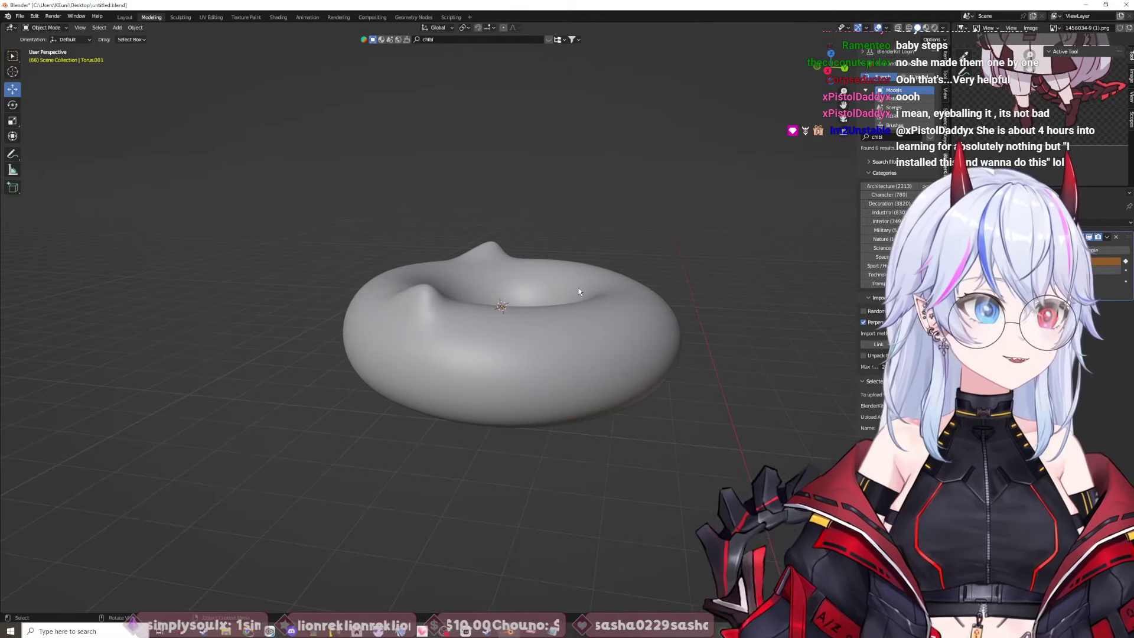
pyautogui.moveTo(529, 461); pyautogui.dragTo(613, 405, button='middle')
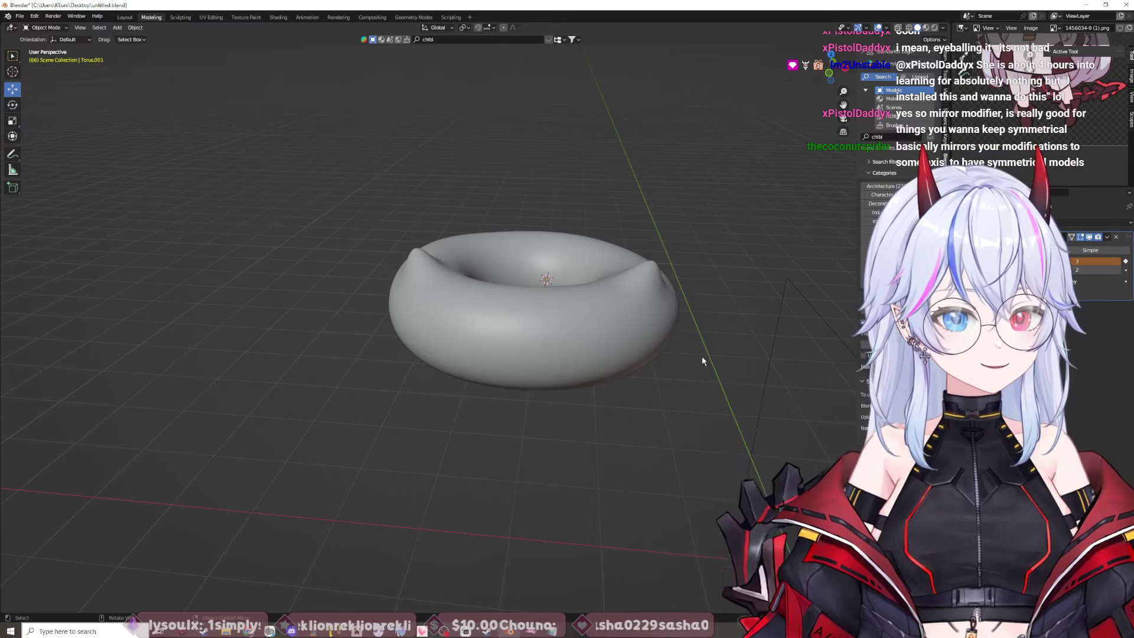
pyautogui.moveTo(640, 354); pyautogui.dragTo(662, 379, button='middle')
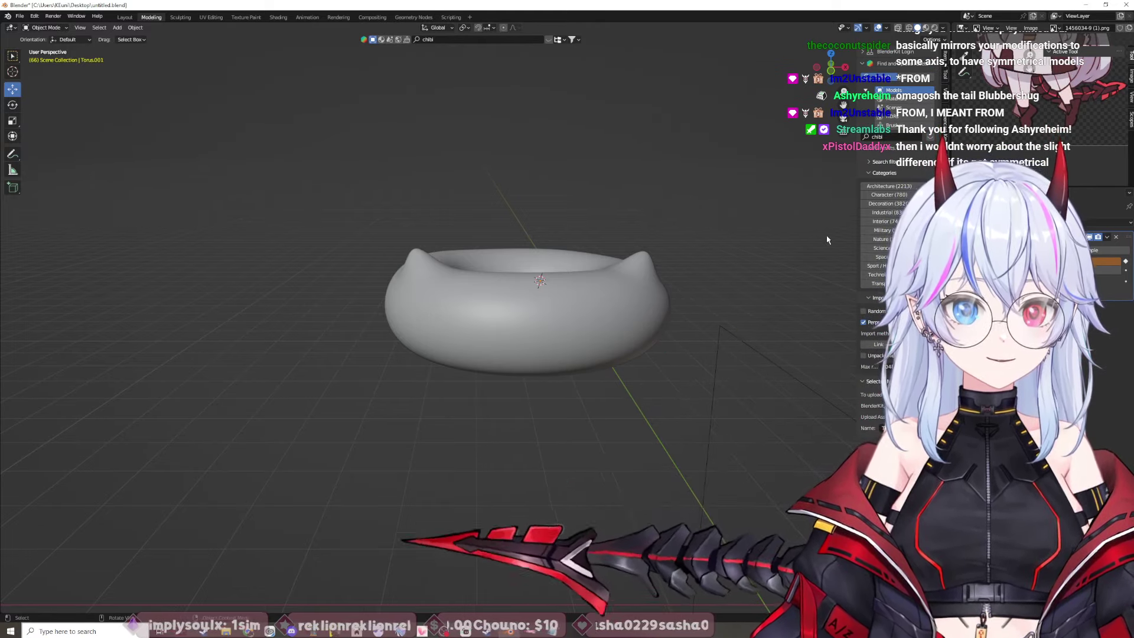
pyautogui.moveTo(630, 316)
pyautogui.mouseDown(button='middle')
pyautogui.moveTo(635, 337)
pyautogui.moveTo(615, 319)
pyautogui.moveTo(622, 312)
pyautogui.mouseUp(button='middle')
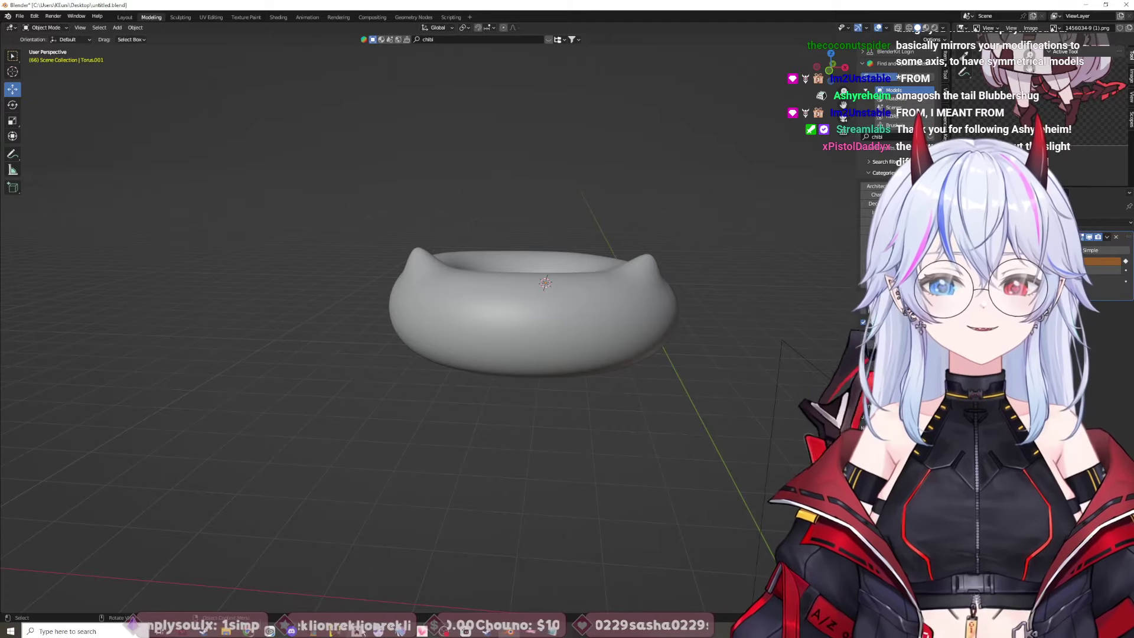
pyautogui.moveTo(362, 630)
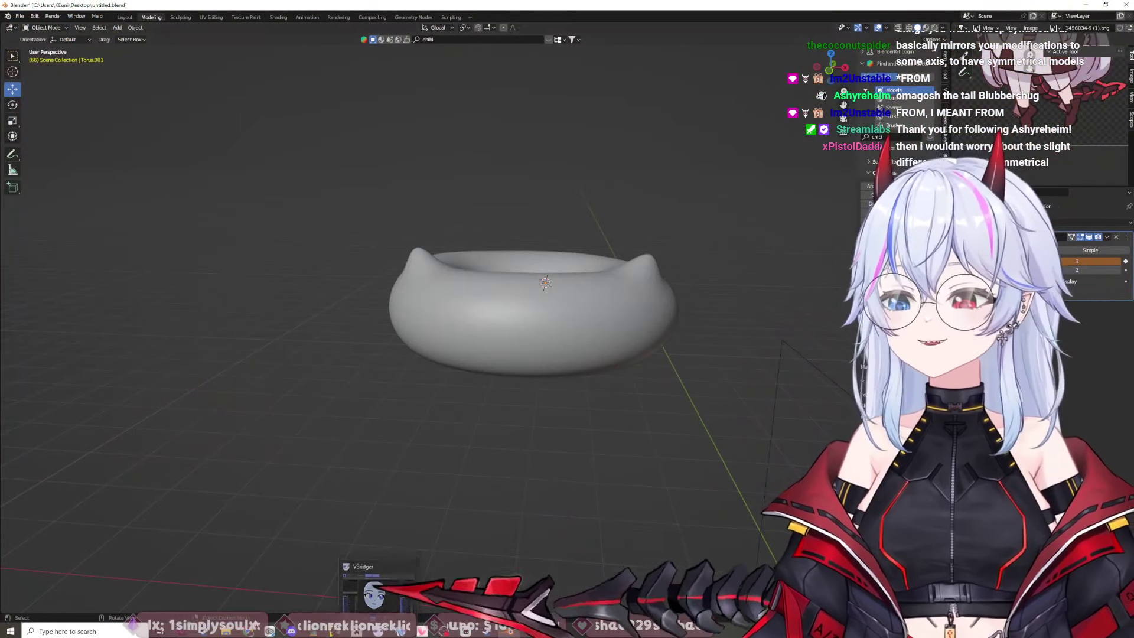
# Step: Replay the tutorial from a few seconds back, pause at 1:51, and hide the browser
pyautogui.moveTo(269, 631)
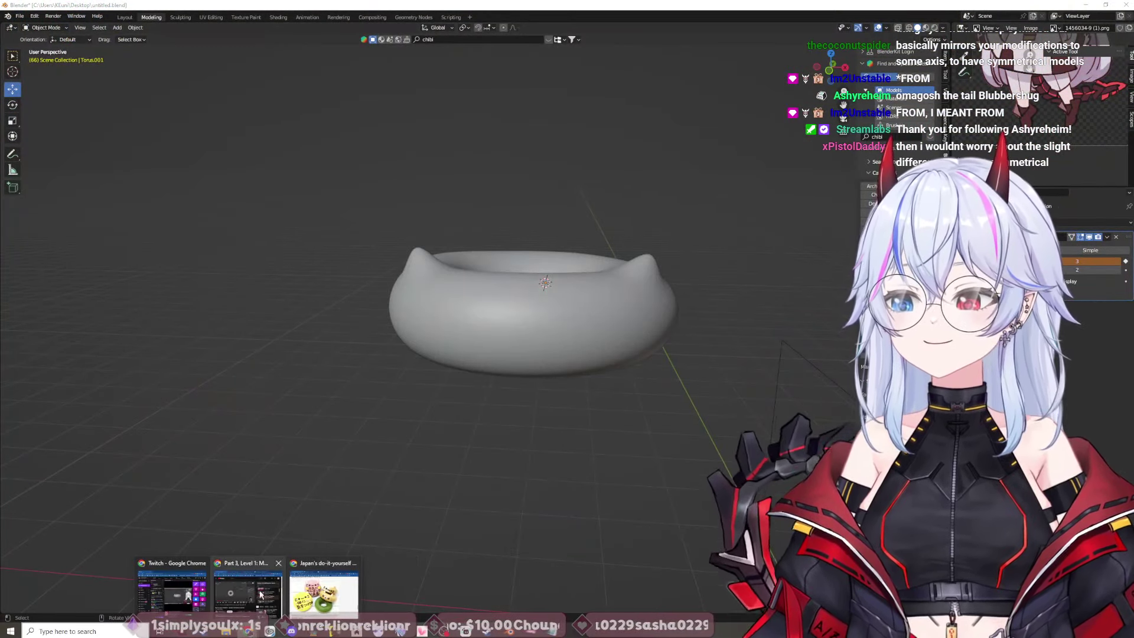
pyautogui.click(248, 593)
pyautogui.click(580, 291)
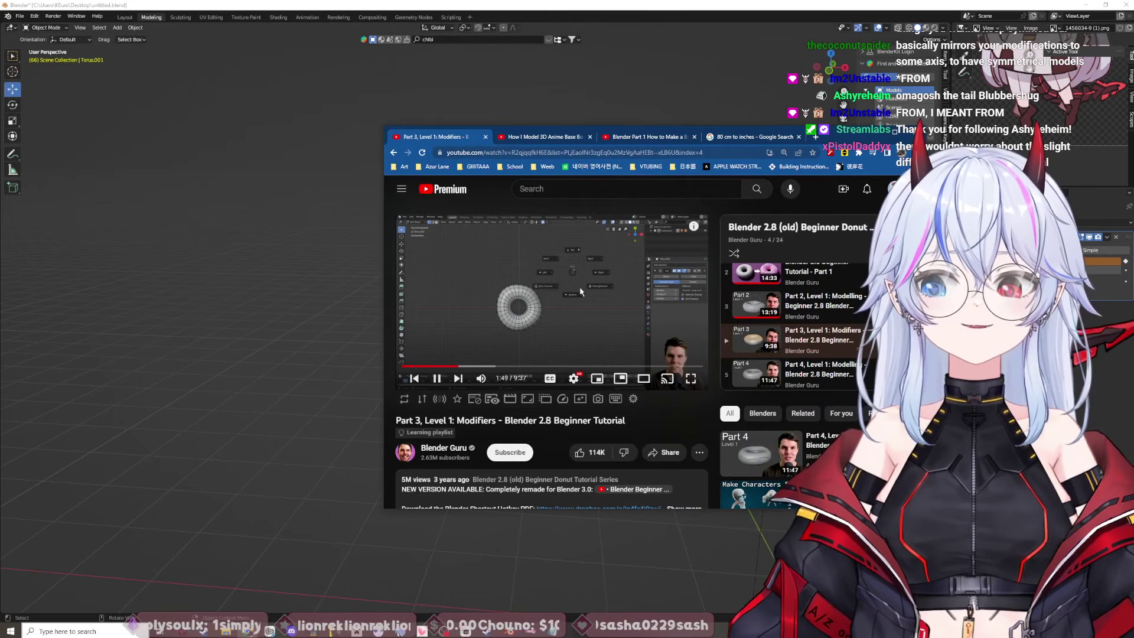
pyautogui.press('Left')
pyautogui.press('Left')
pyautogui.press('Left')
pyautogui.press('Left')
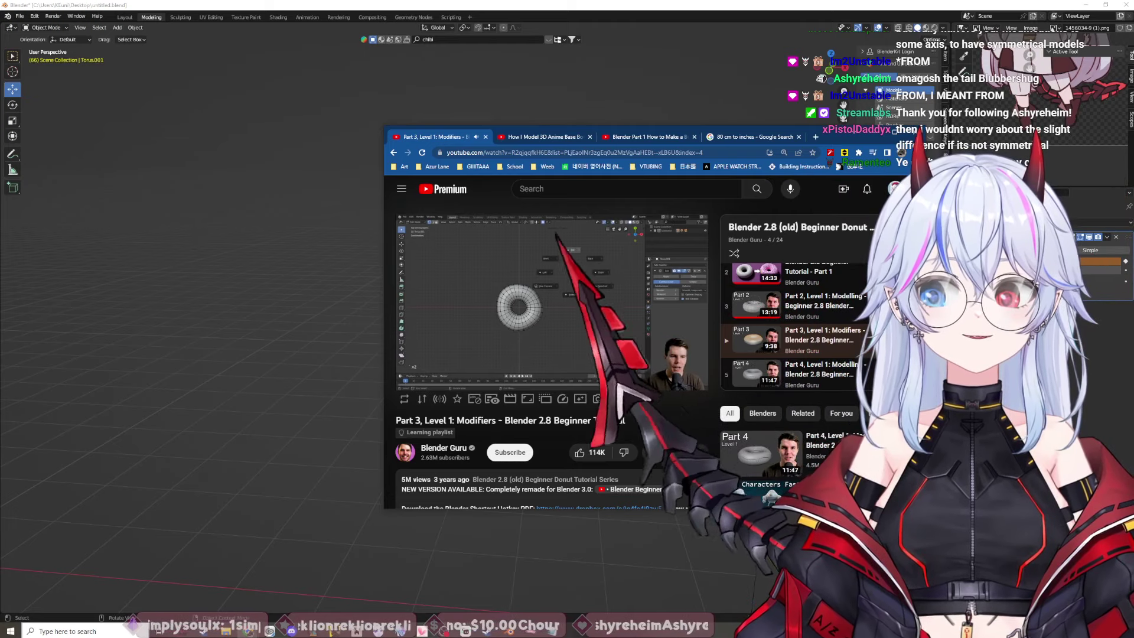
pyautogui.click(498, 293)
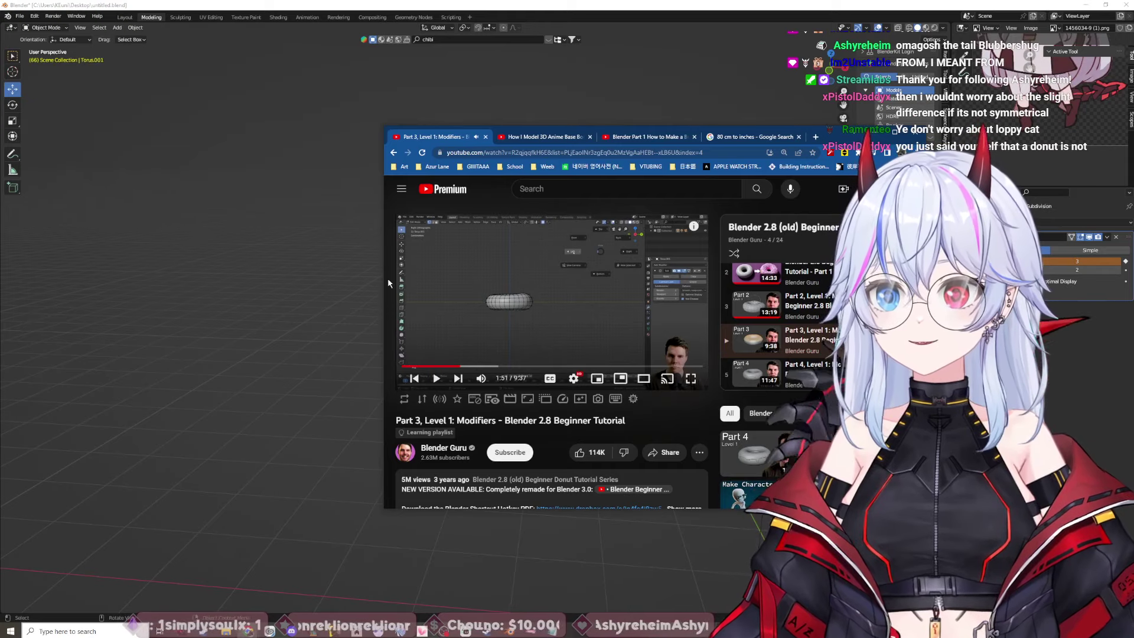
pyautogui.click(265, 278)
pyautogui.press('`')
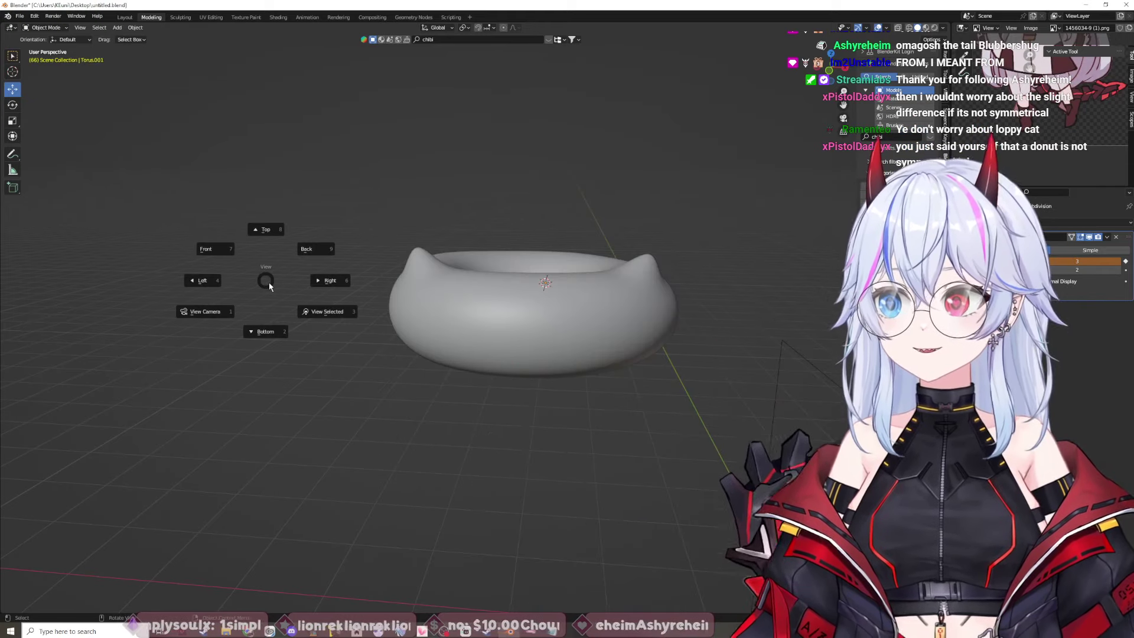
# Step: Use the ` view pie to view the torus from top, front, back, left and right
pyautogui.click(266, 245)
pyautogui.press('`')
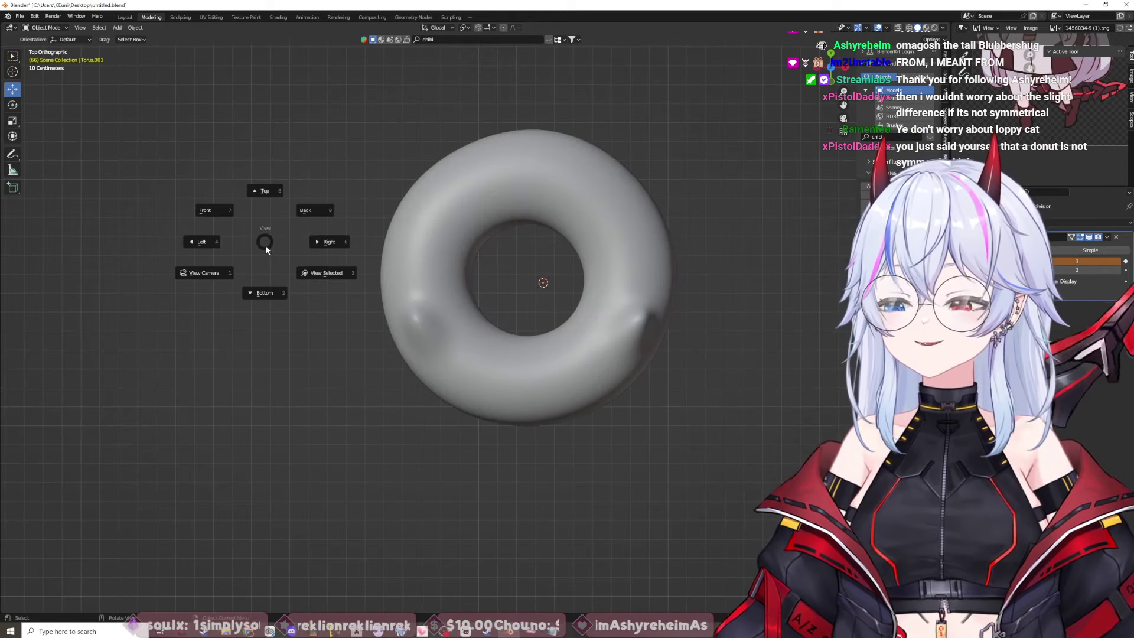
pyautogui.click(224, 218)
pyautogui.press('`')
pyautogui.click(292, 210)
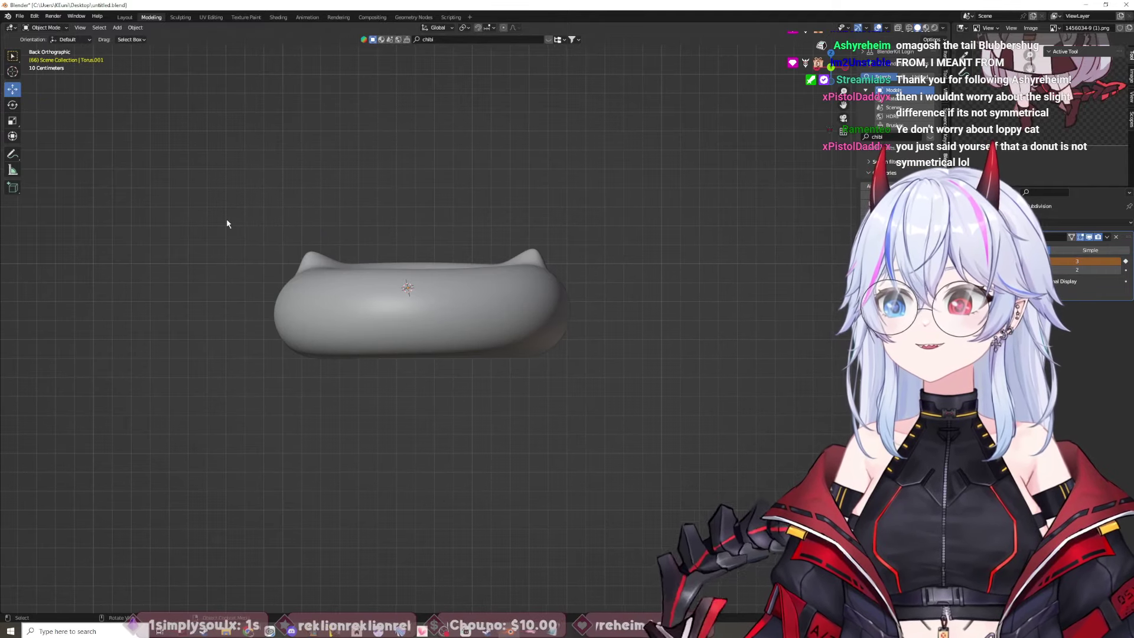
pyautogui.press('`')
pyautogui.click(167, 223)
pyautogui.press('`')
pyautogui.click(306, 240)
pyautogui.press('`')
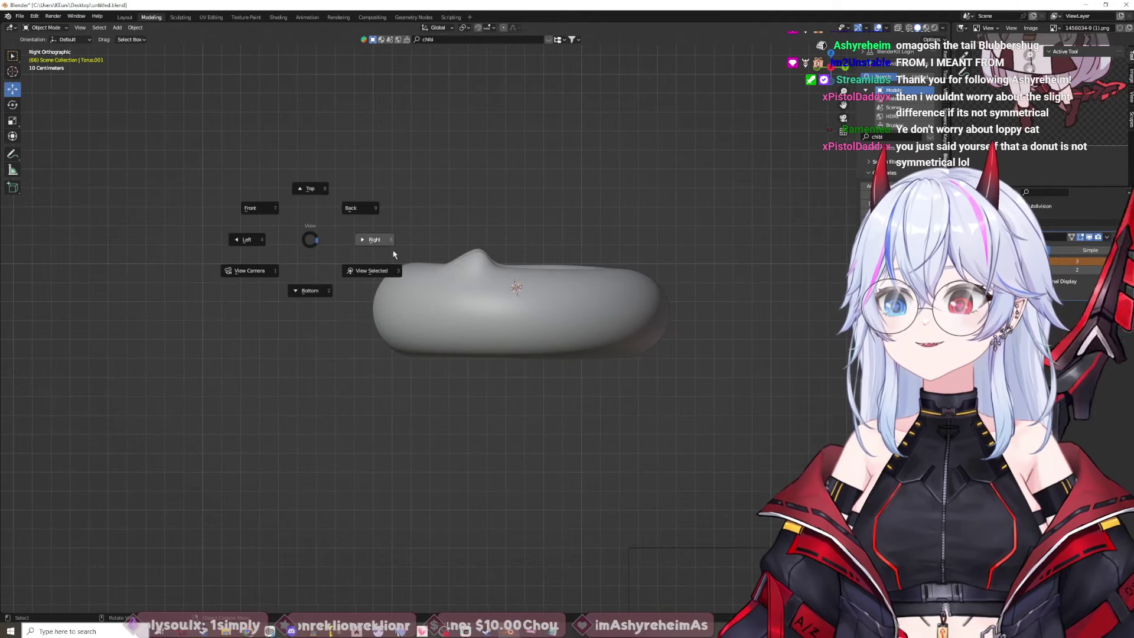
pyautogui.press('Escape')
# Step: View the torus from bottom and top, orbit to an angle, then switch to BLENDER.txt
pyautogui.press('`')
pyautogui.click(356, 337)
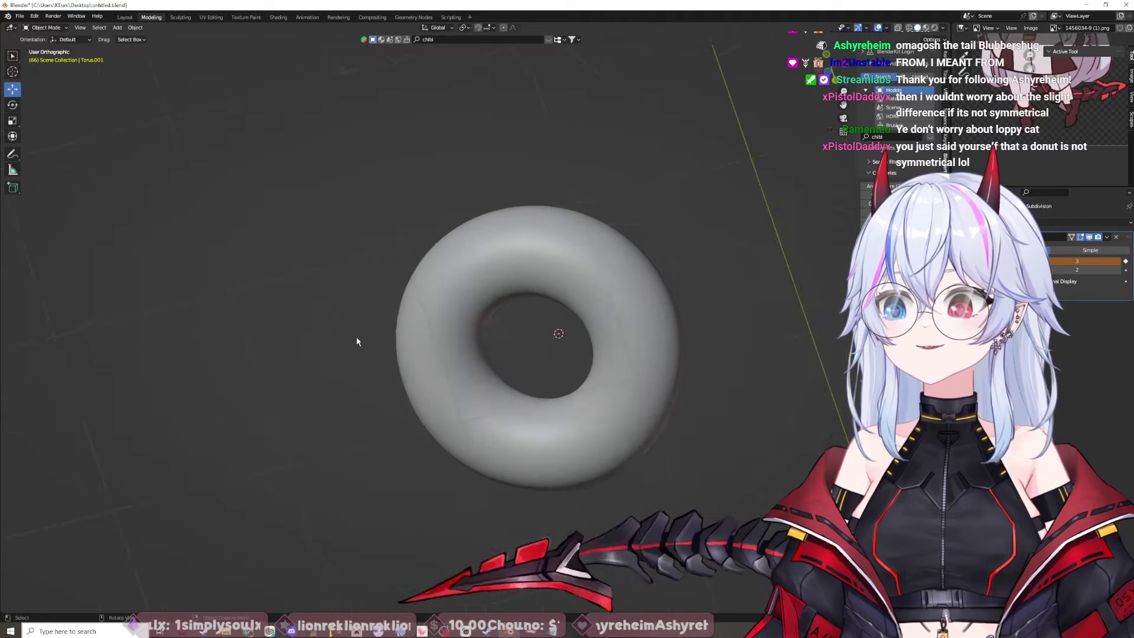
pyautogui.press('`')
pyautogui.click(425, 299)
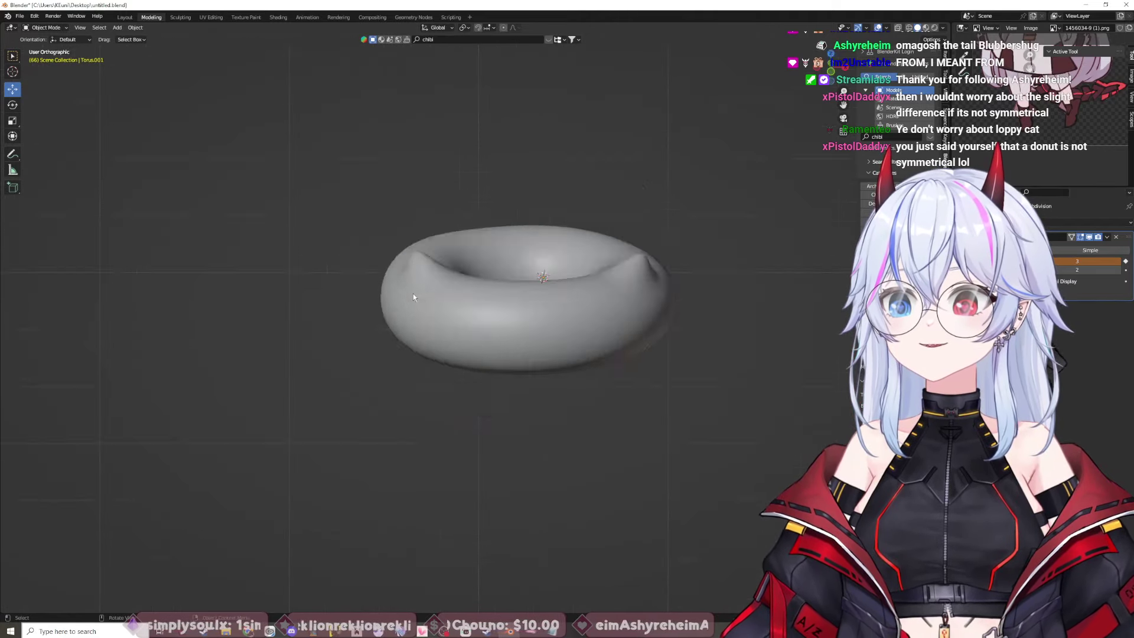
pyautogui.press('`')
pyautogui.moveTo(451, 283); pyautogui.dragTo(479, 246, button='middle')
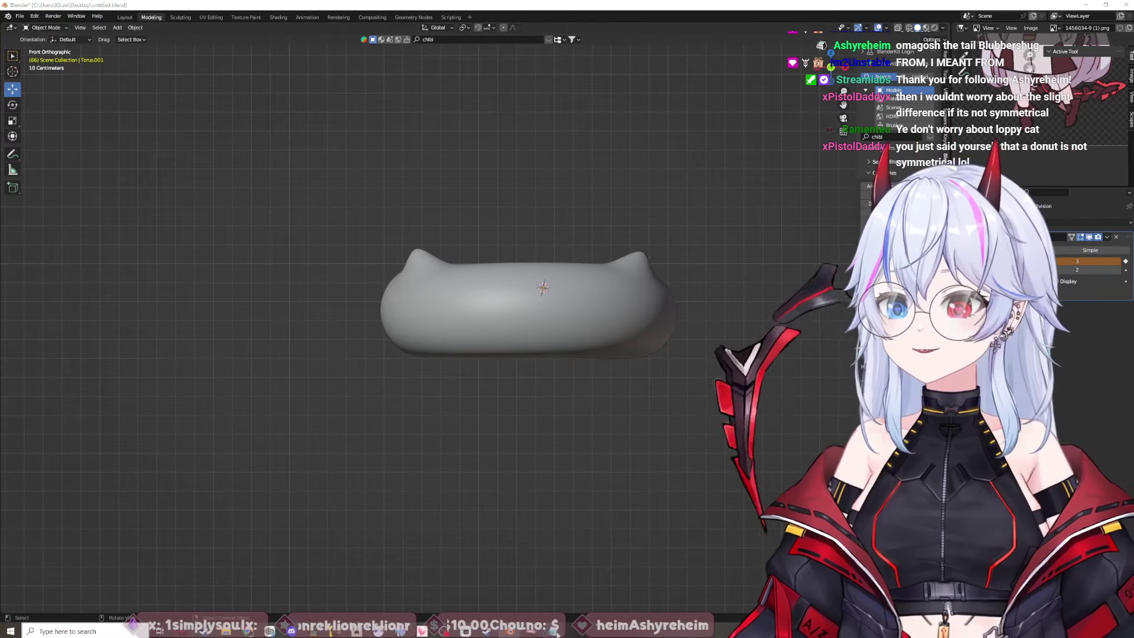
pyautogui.hotkey('alt', 'Tab')
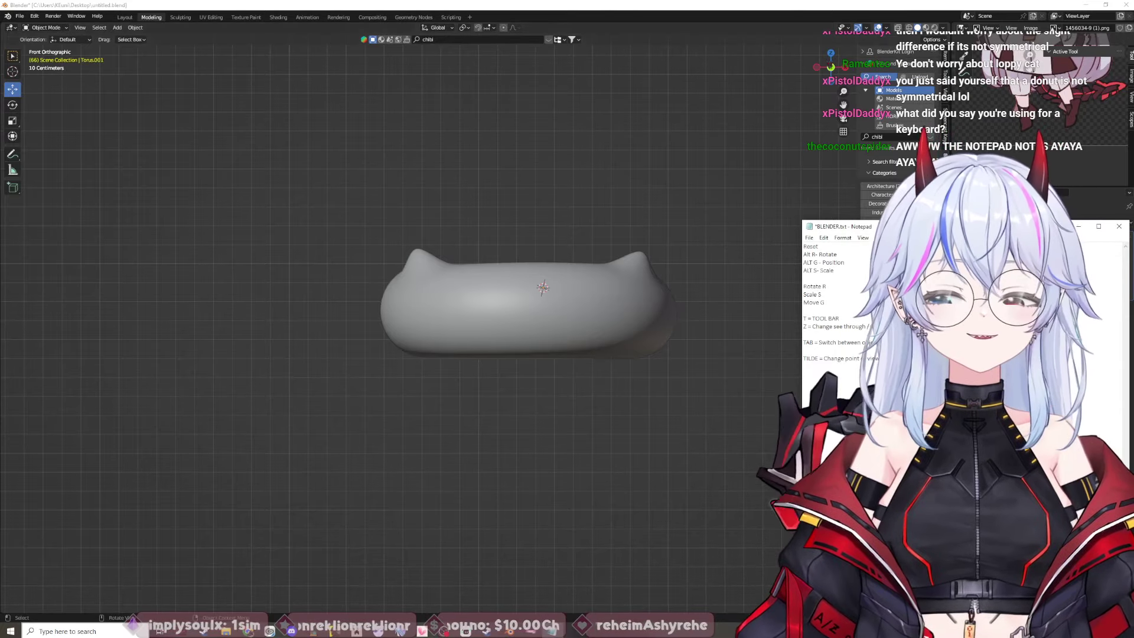
# Step: Minimize the shortcut notes and pause the YouTube donut tutorial, then hide the browser
pyautogui.click(512, 633)
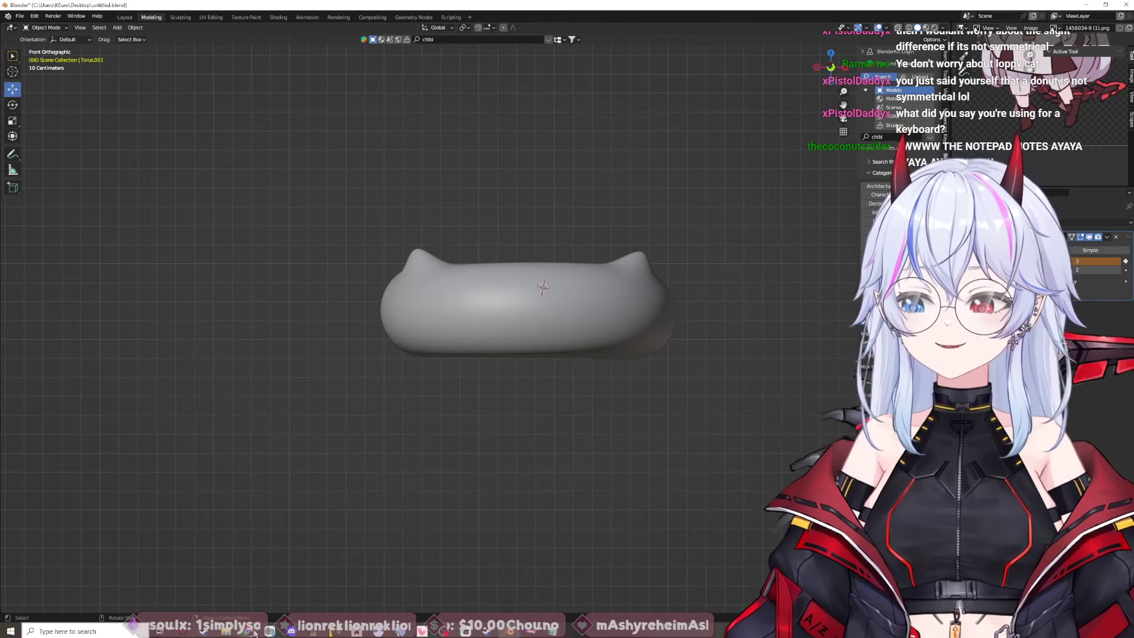
pyautogui.moveTo(255, 633)
pyautogui.click(252, 595)
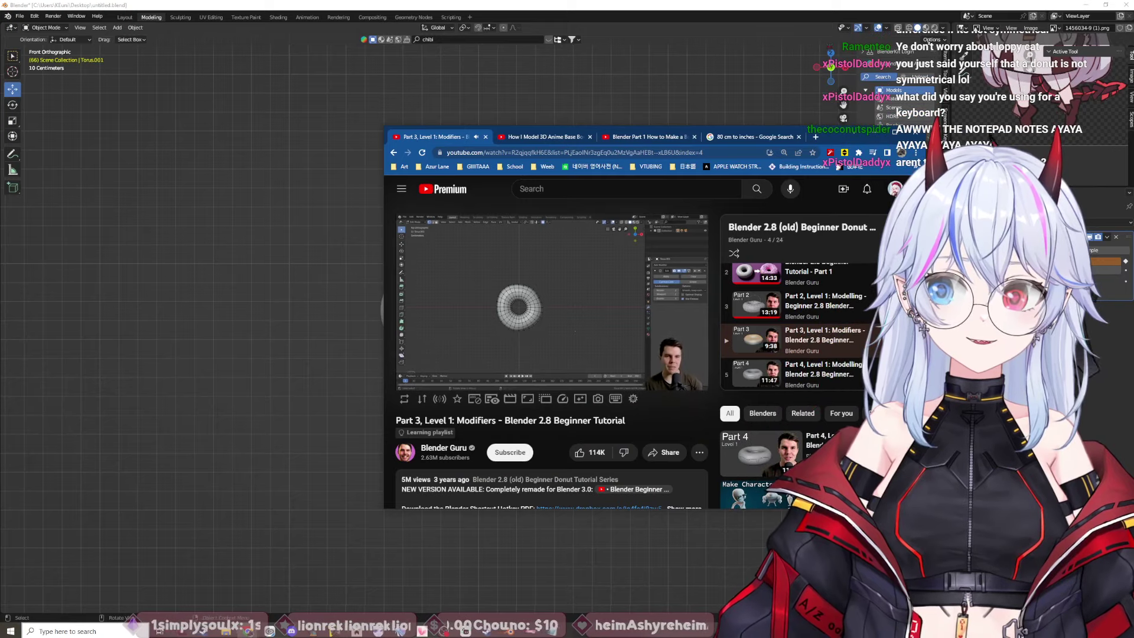
pyautogui.click(520, 301)
pyautogui.click(246, 349)
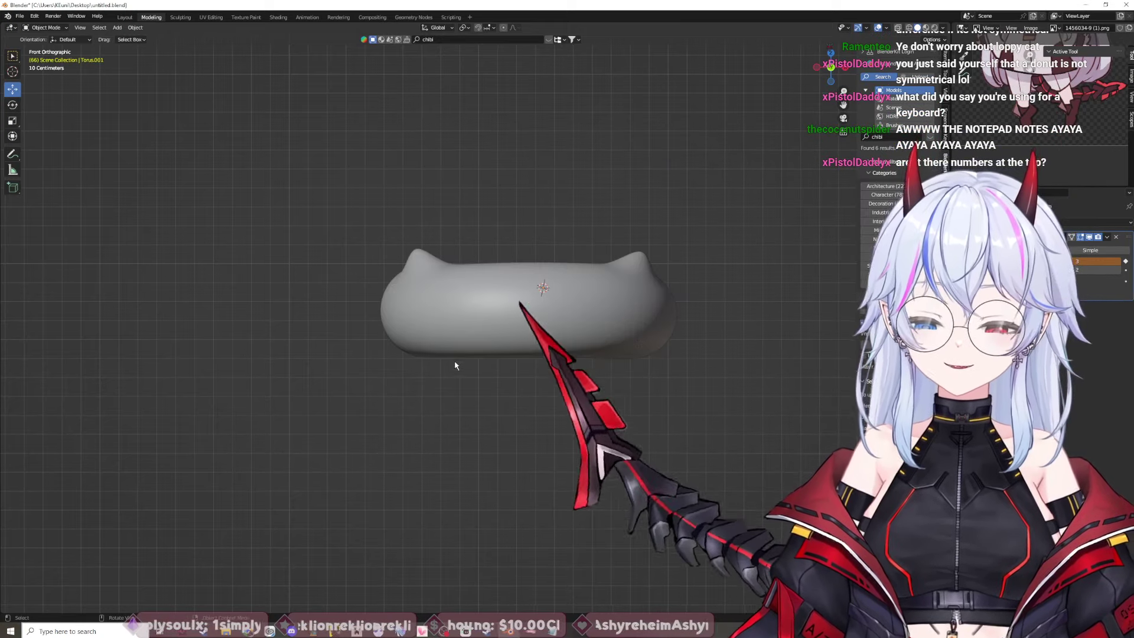
# Step: Orbit around the torus, close the shortcut notes, then select and deselect the torus
pyautogui.moveTo(597, 374); pyautogui.dragTo(584, 256, button='middle')
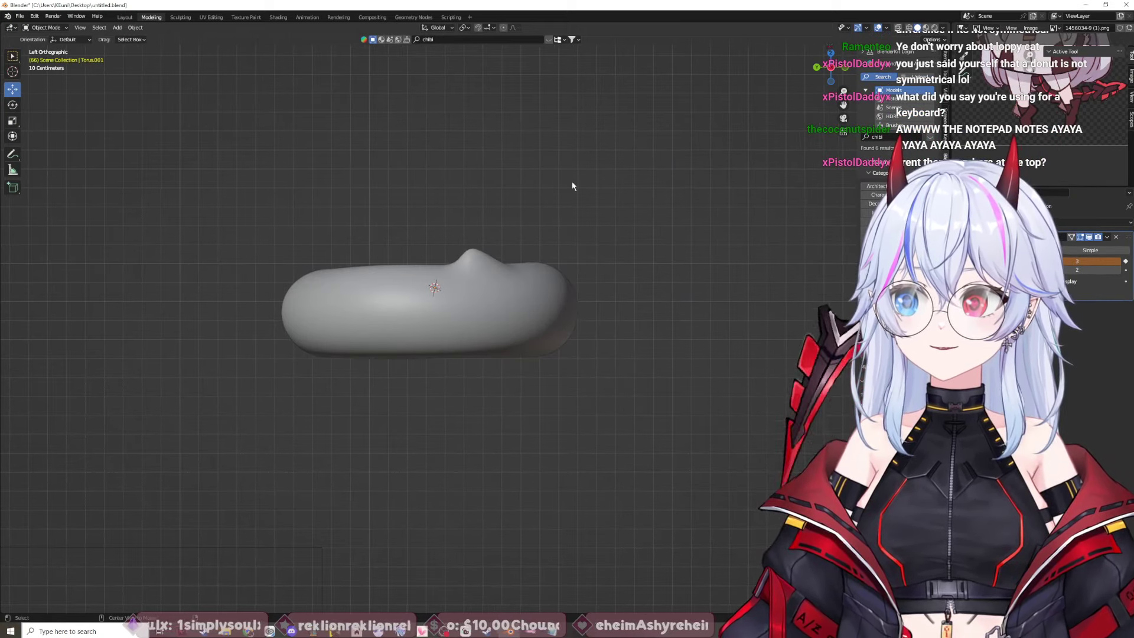
pyautogui.keyDown('alt'); pyautogui.moveTo(572, 183); pyautogui.dragTo(653, 334, button='middle'); pyautogui.keyUp('alt')
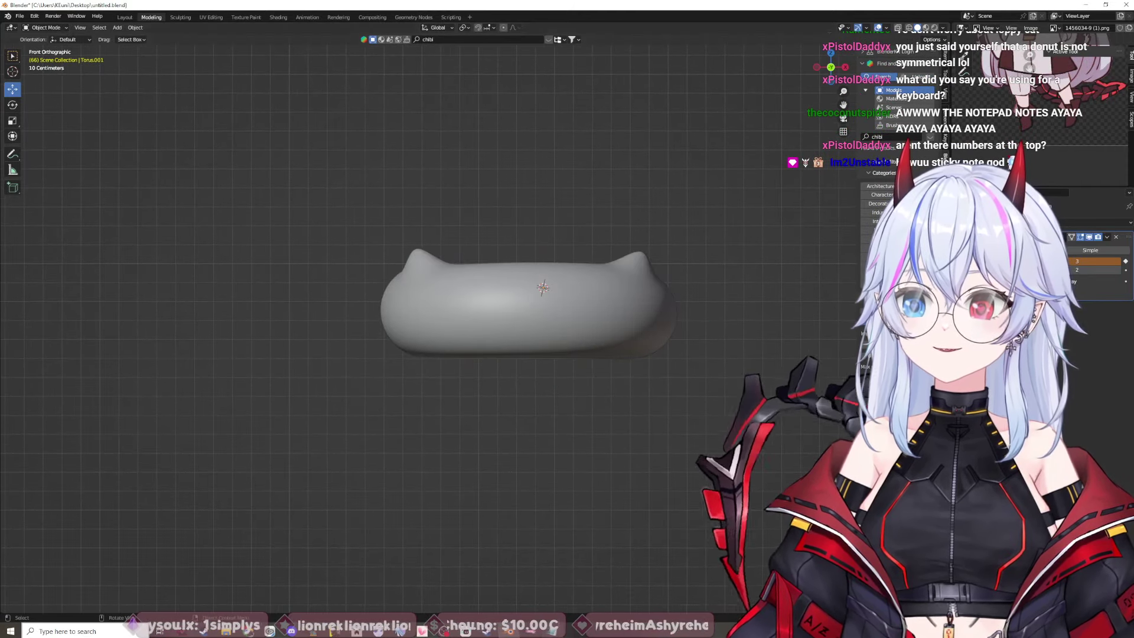
pyautogui.hotkey('alt', 'Tab')
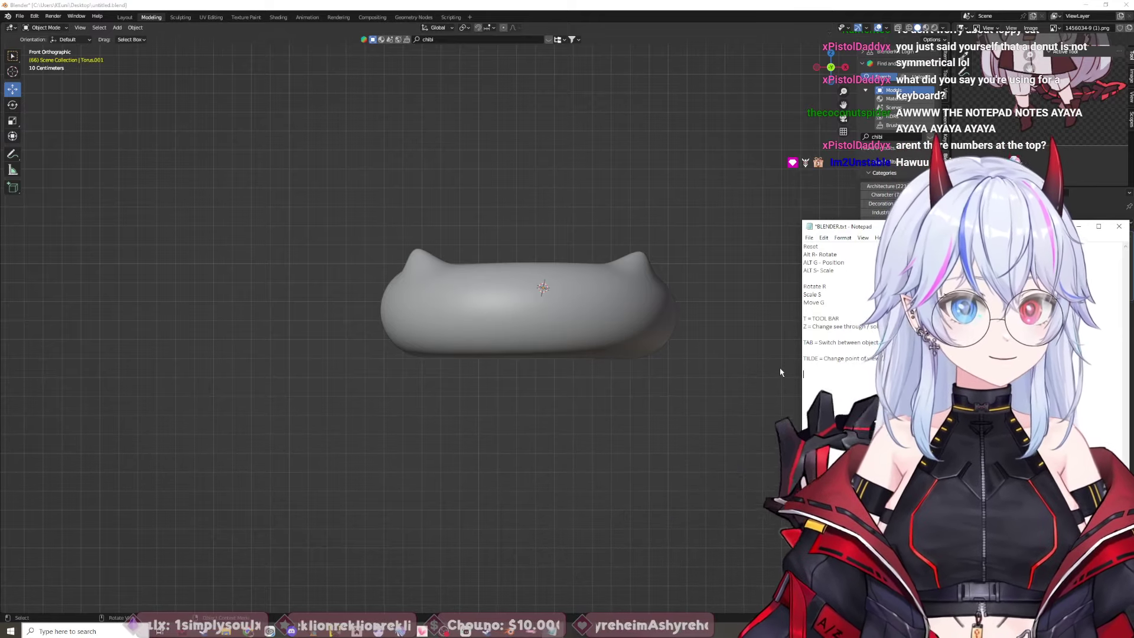
pyautogui.click(1080, 226)
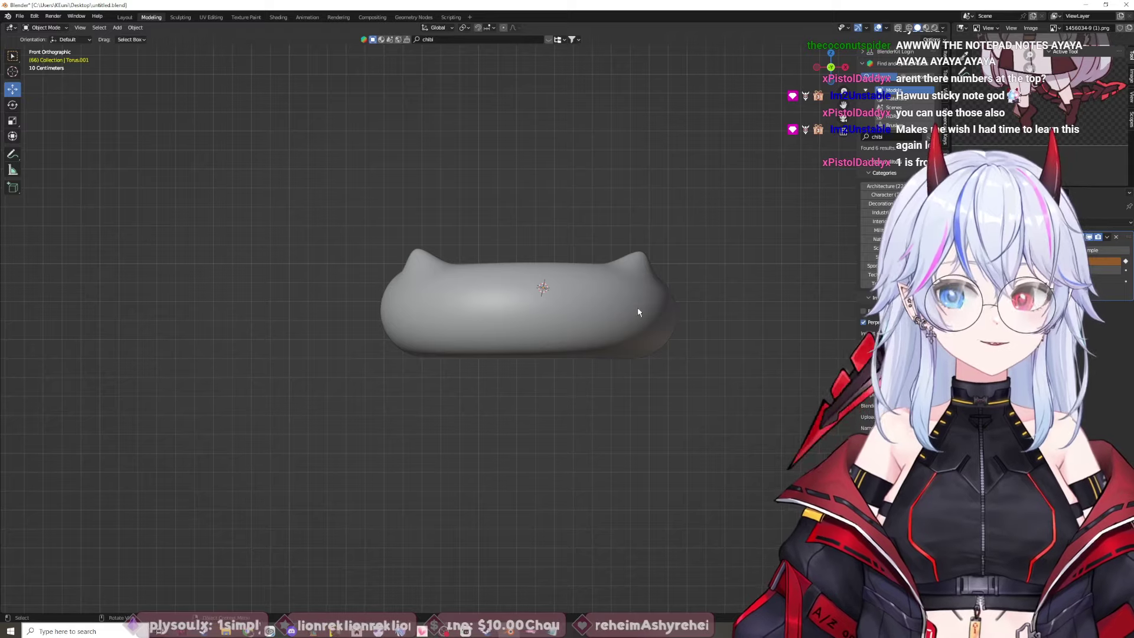
pyautogui.click(638, 312)
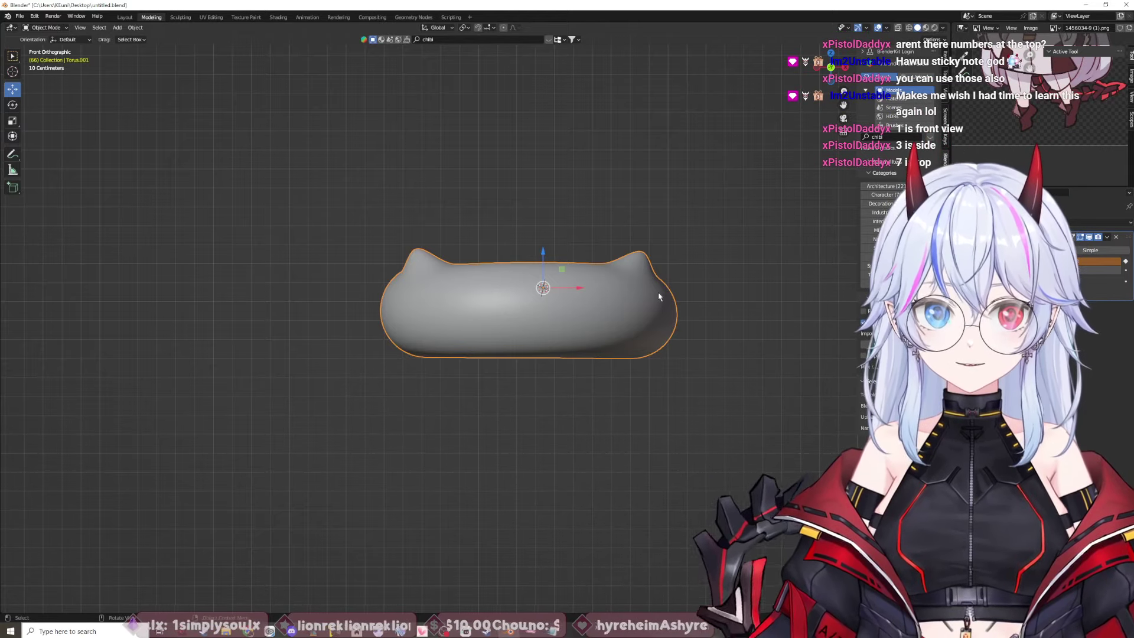
pyautogui.click(704, 294)
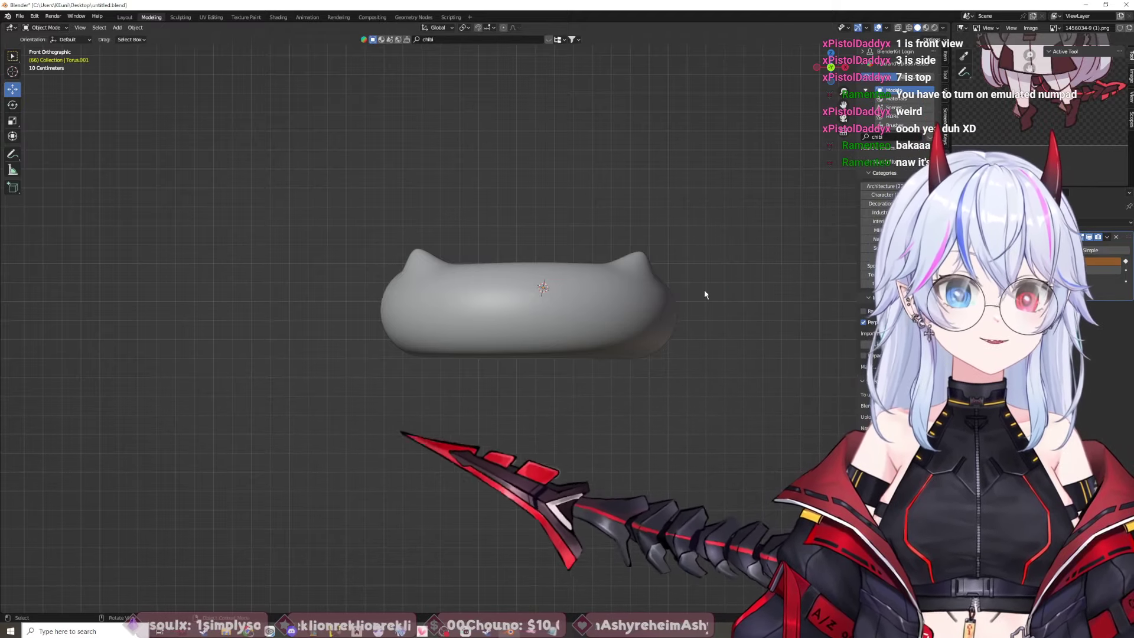
# Step: Open Blender Preferences from the Edit menu and move the window to the screen centre
pyautogui.click(35, 15)
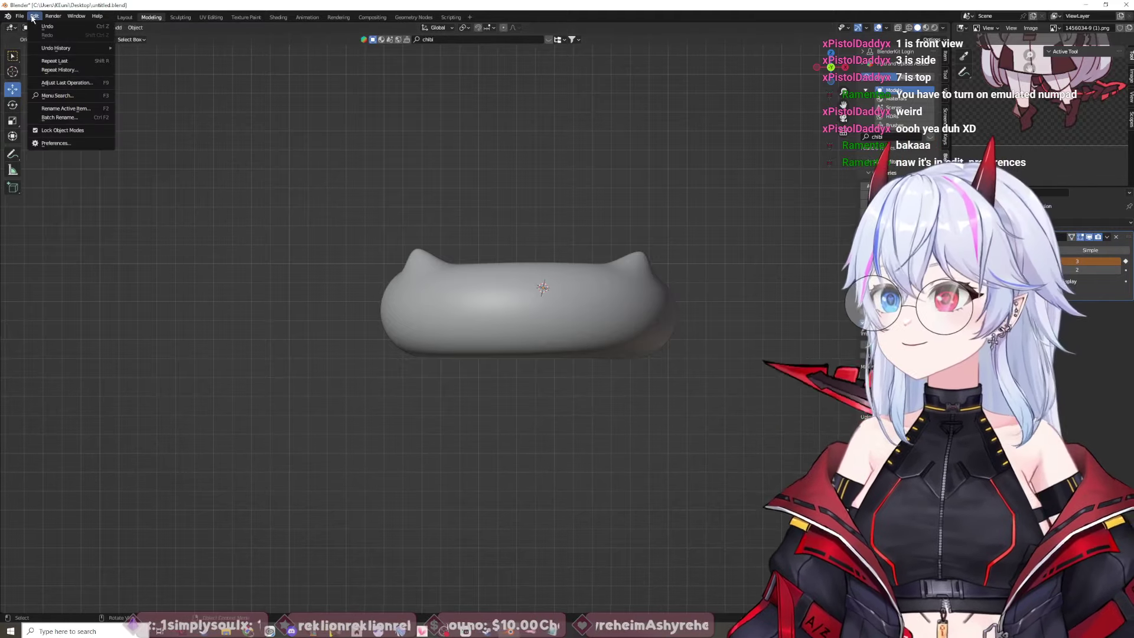
pyautogui.click(62, 143)
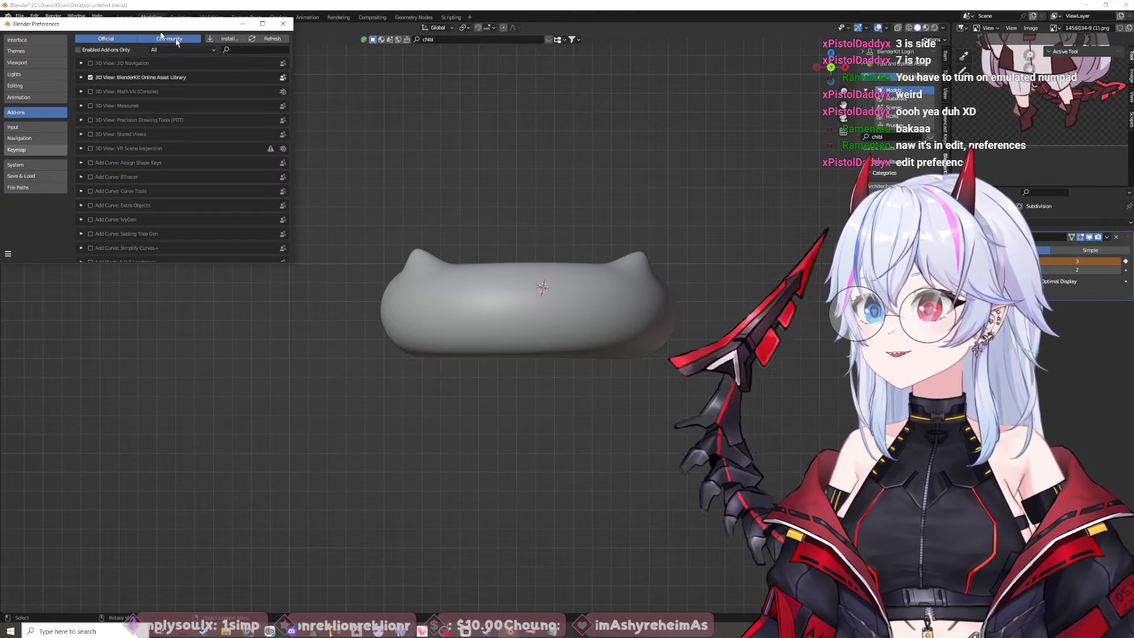
pyautogui.moveTo(147, 16); pyautogui.dragTo(571, 199)
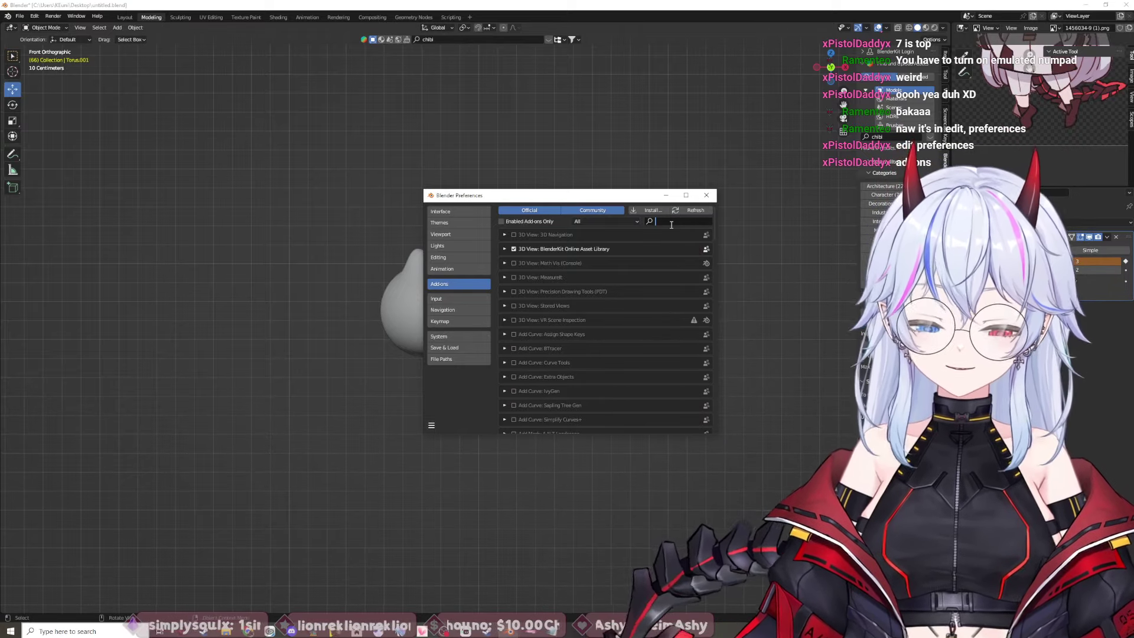
# Step: Search the Add-ons list for 'num', 'nav', 'key' and 'Input', then clear the search
pyautogui.click(671, 223)
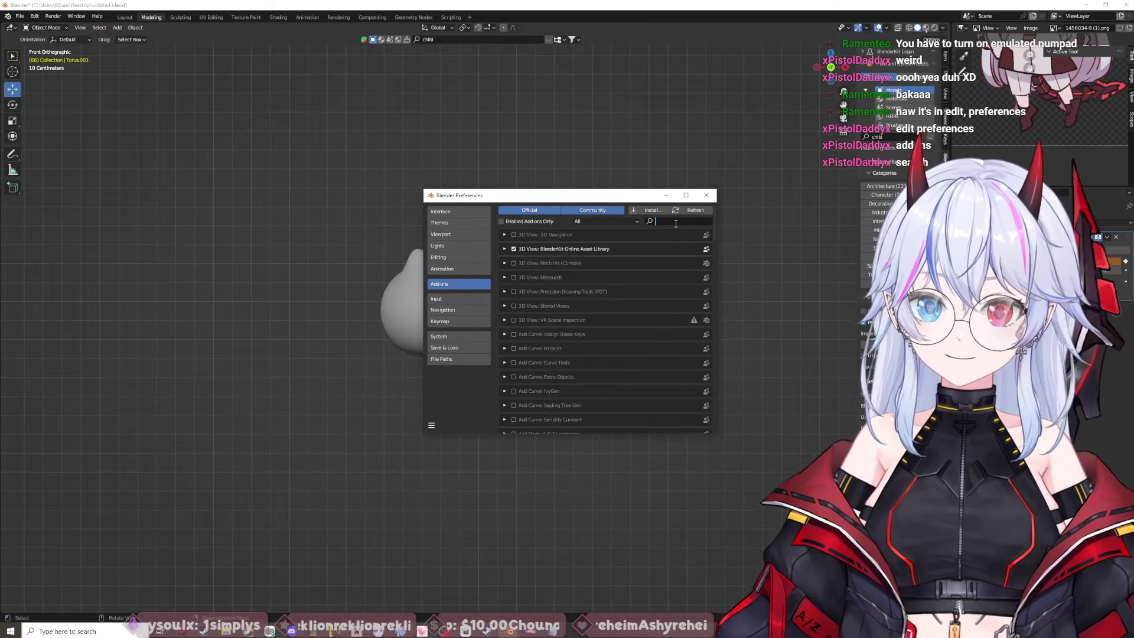
pyautogui.write('em')
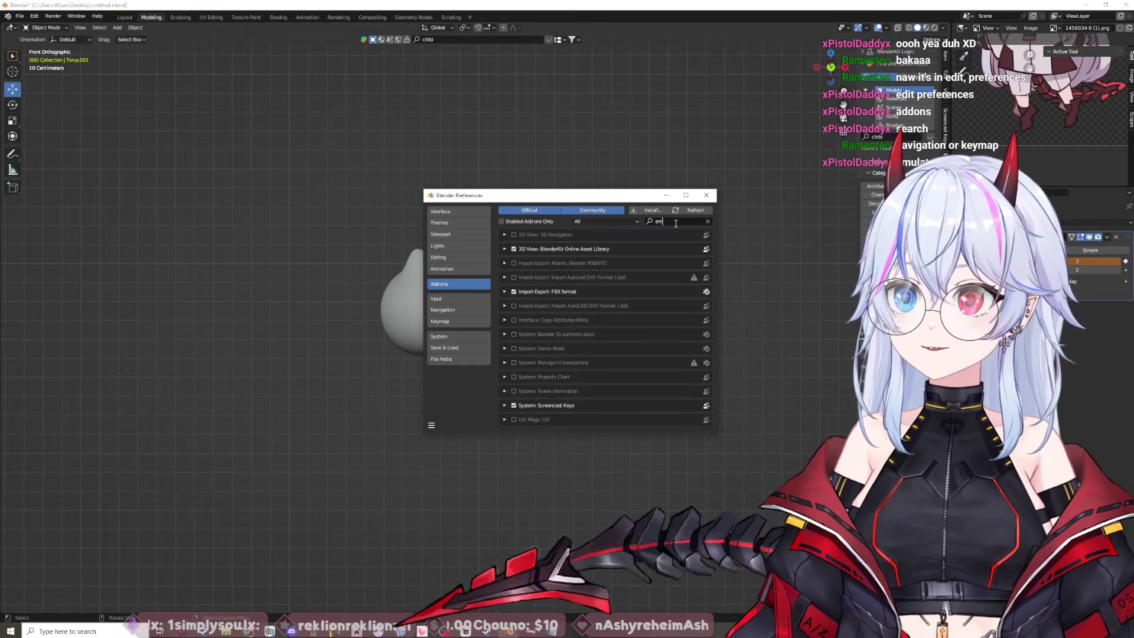
pyautogui.write('m')
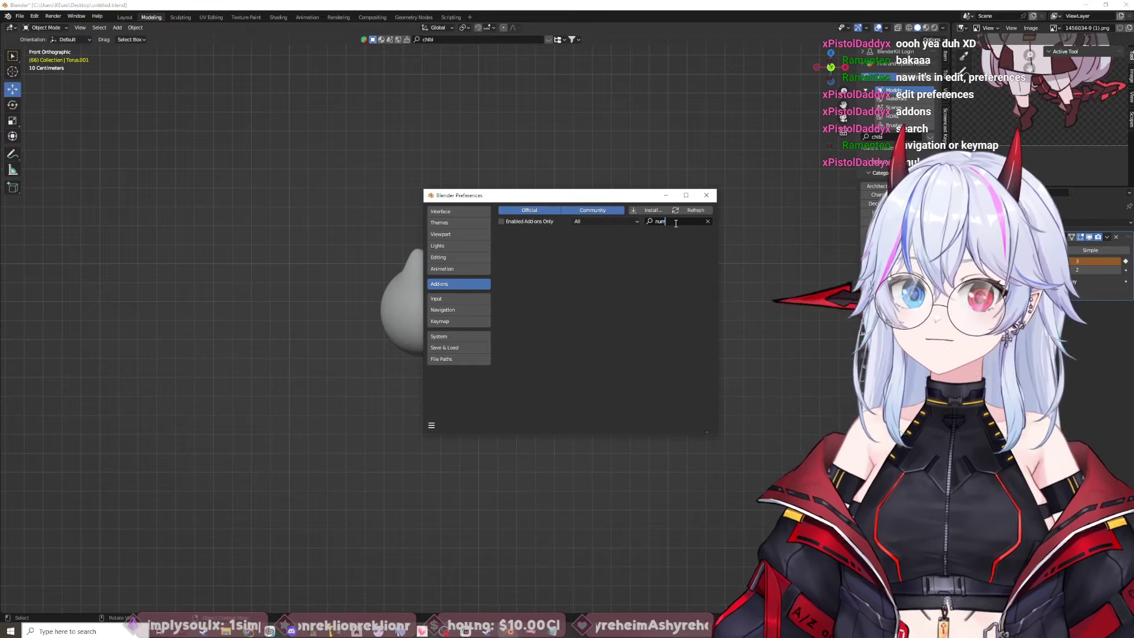
pyautogui.press('BackSpace')
pyautogui.press('BackSpace')
pyautogui.write('av')
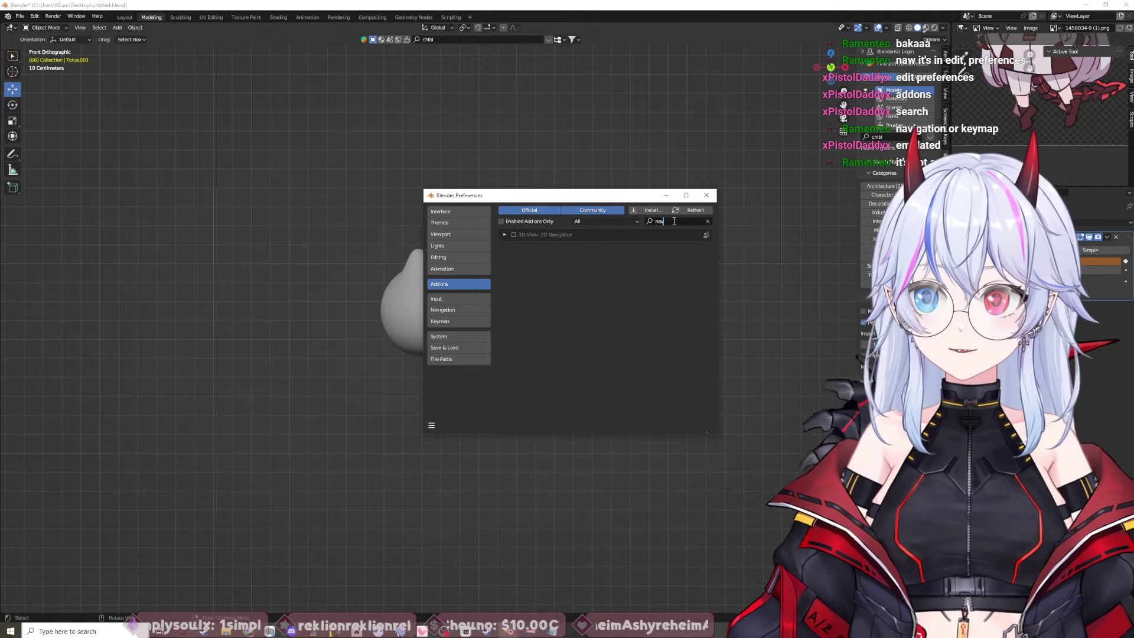
pyautogui.press('BackSpace')
pyautogui.press('BackSpace')
pyautogui.press('BackSpace')
pyautogui.write('key')
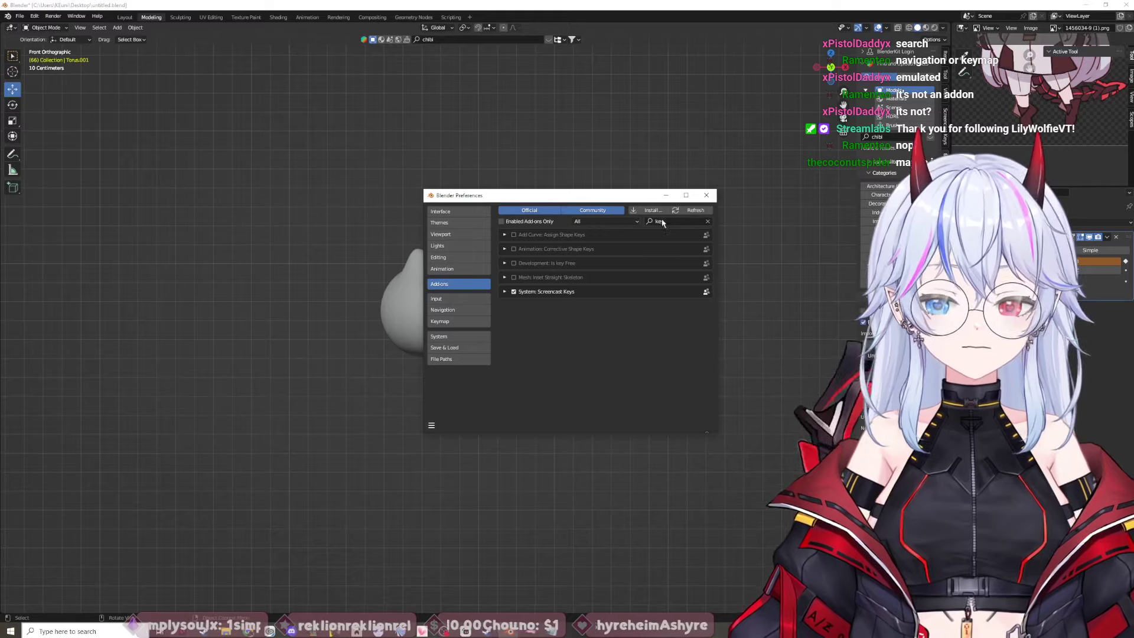
pyautogui.write('Input')
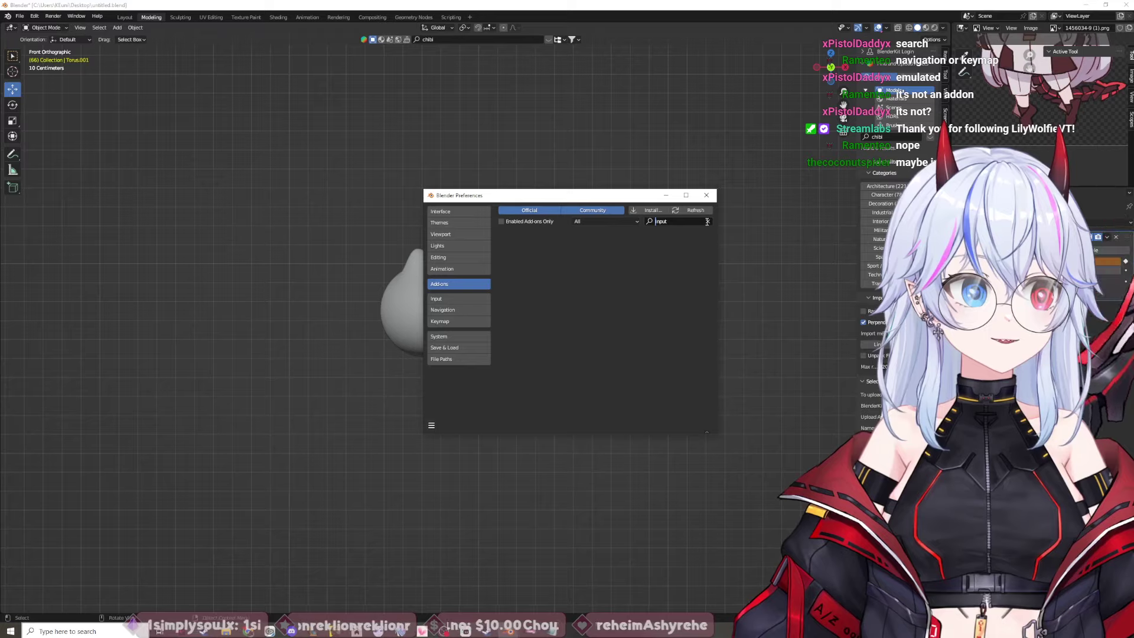
pyautogui.click(707, 222)
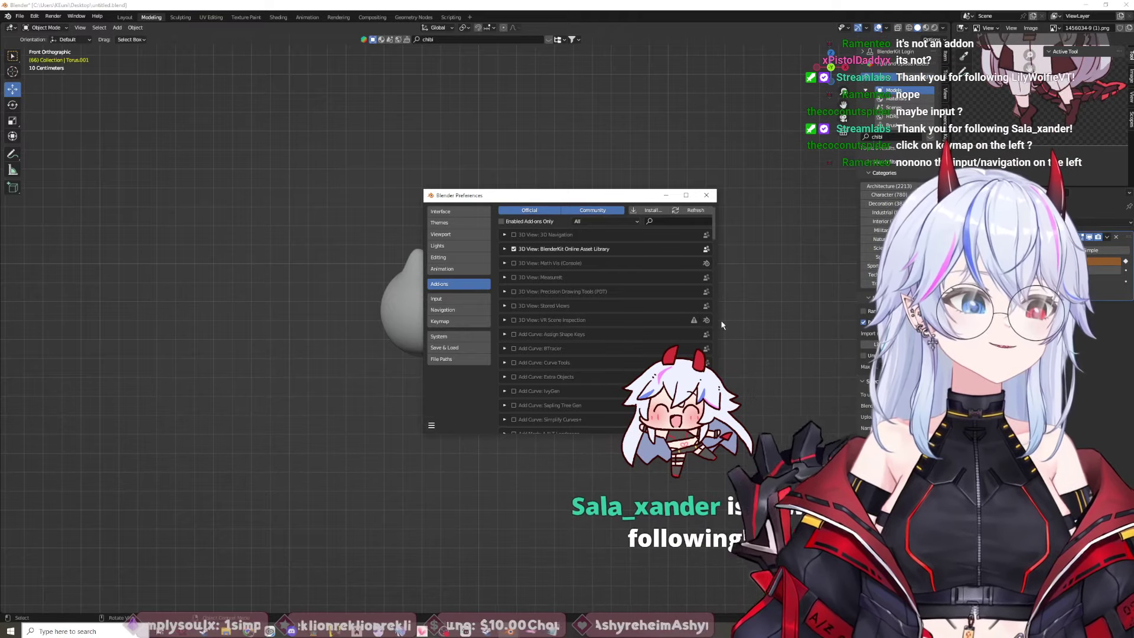
pyautogui.click(721, 324)
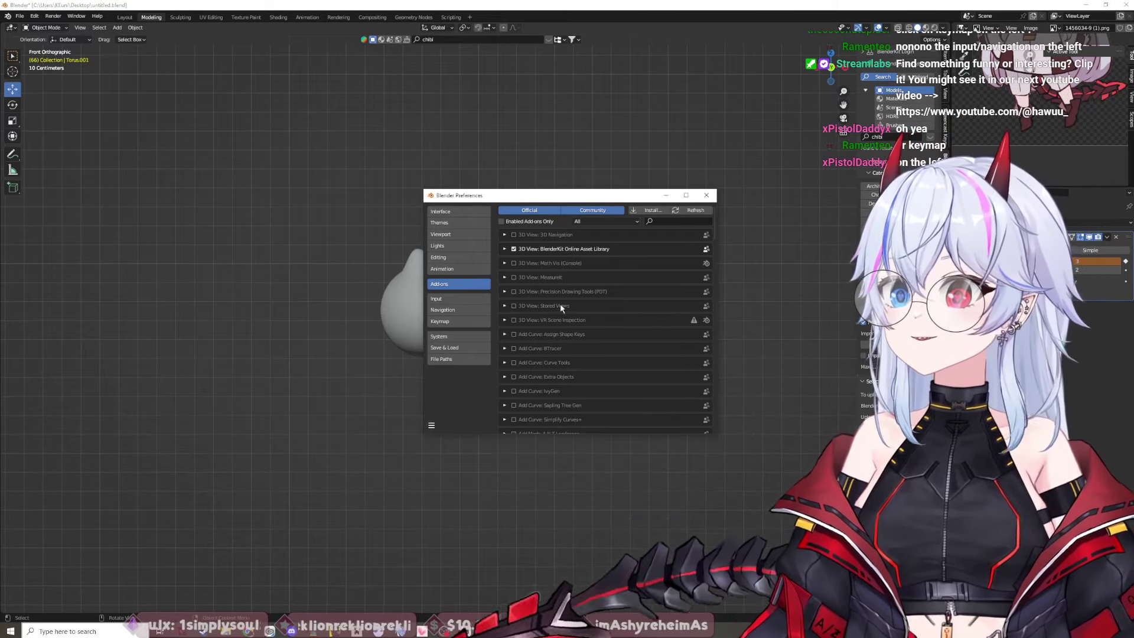
# Step: Browse the Keymap, Input and Navigation preference pages, ending back on Keymap
pyautogui.click(452, 324)
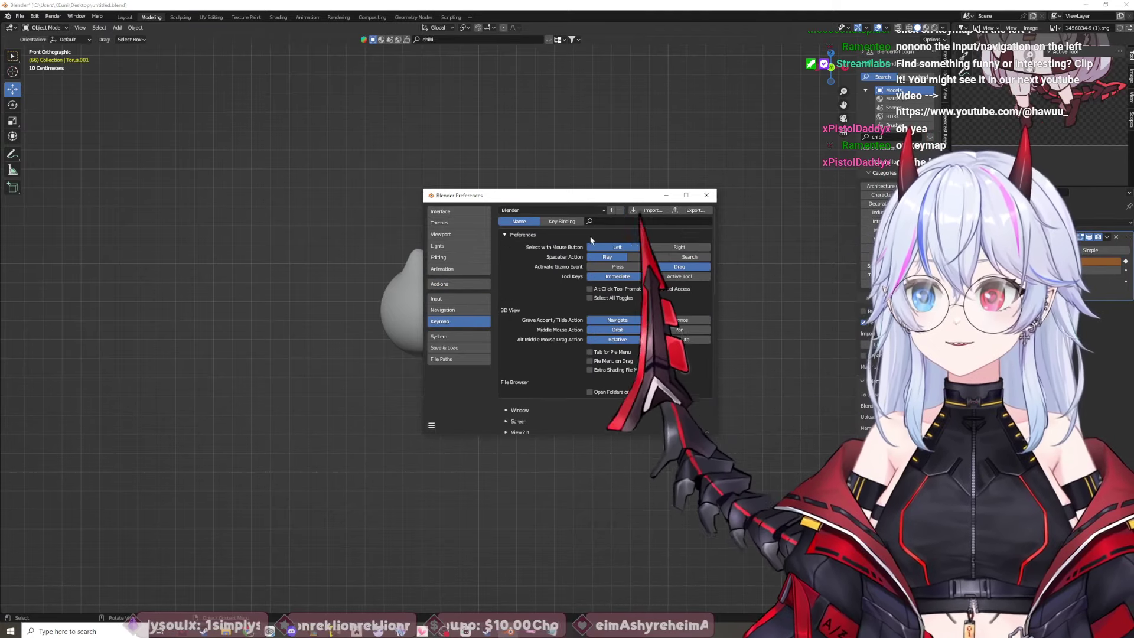
pyautogui.click(454, 299)
pyautogui.click(452, 311)
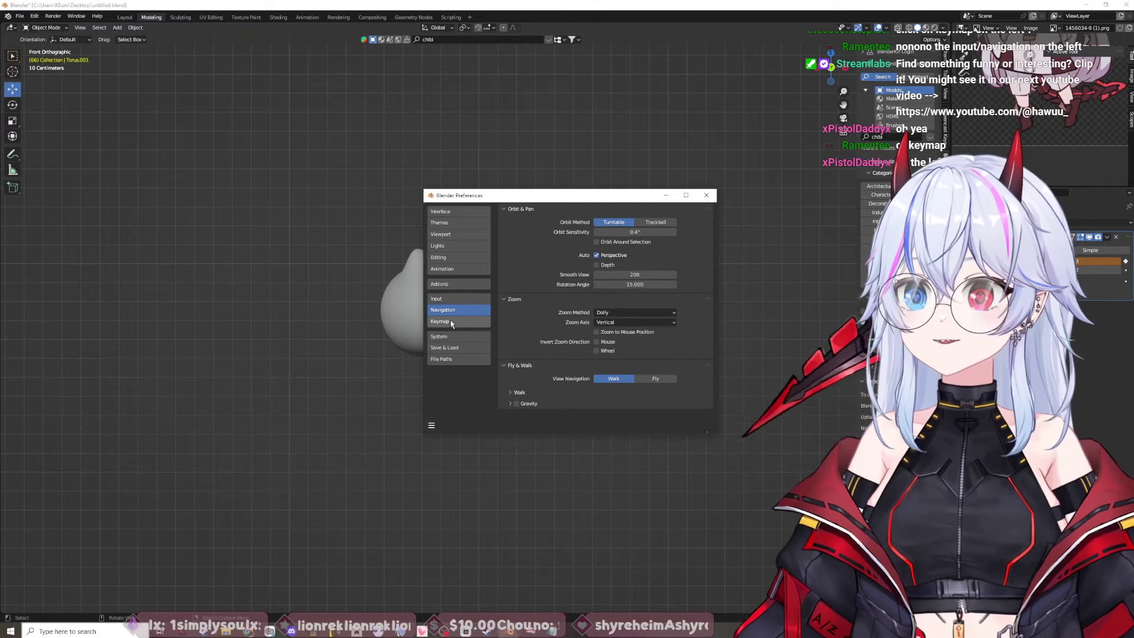
pyautogui.click(451, 322)
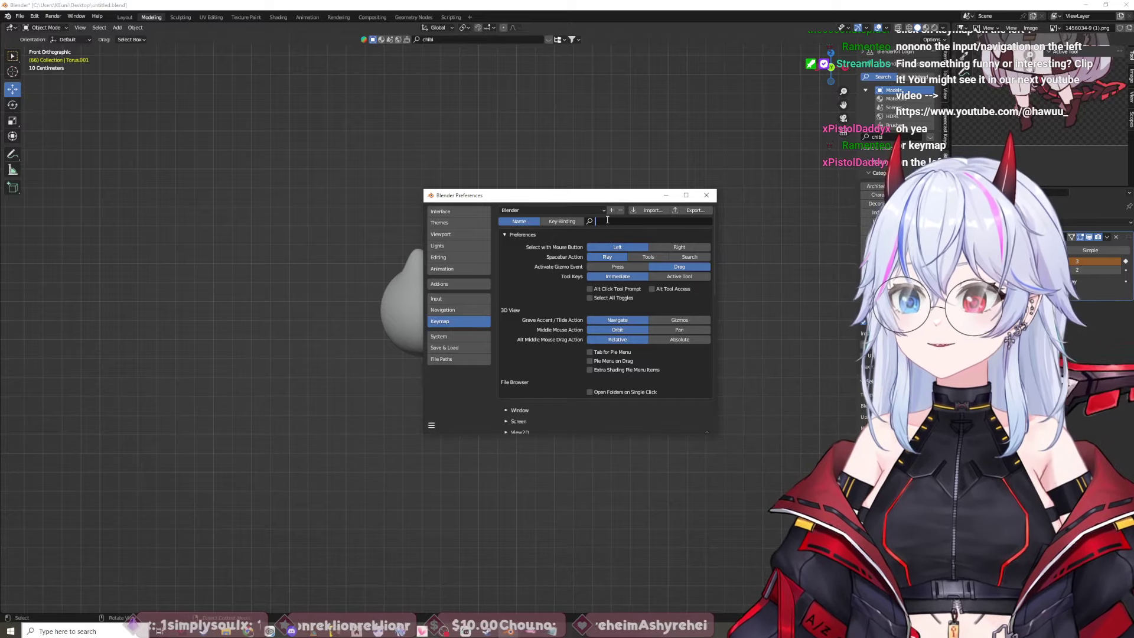
# Step: Search the keymap for 'nav', 'emu' and 'nump', then confirm Emulate Numpad is on under Input
pyautogui.write('nav')
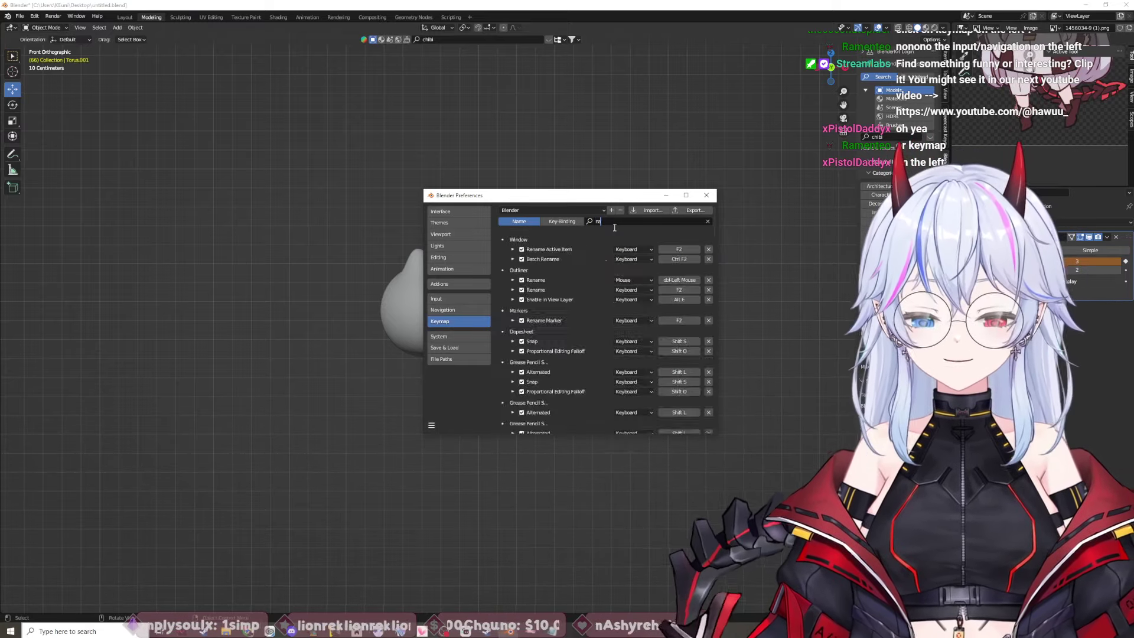
pyautogui.press('BackSpace')
pyautogui.press('BackSpace')
pyautogui.press('BackSpace')
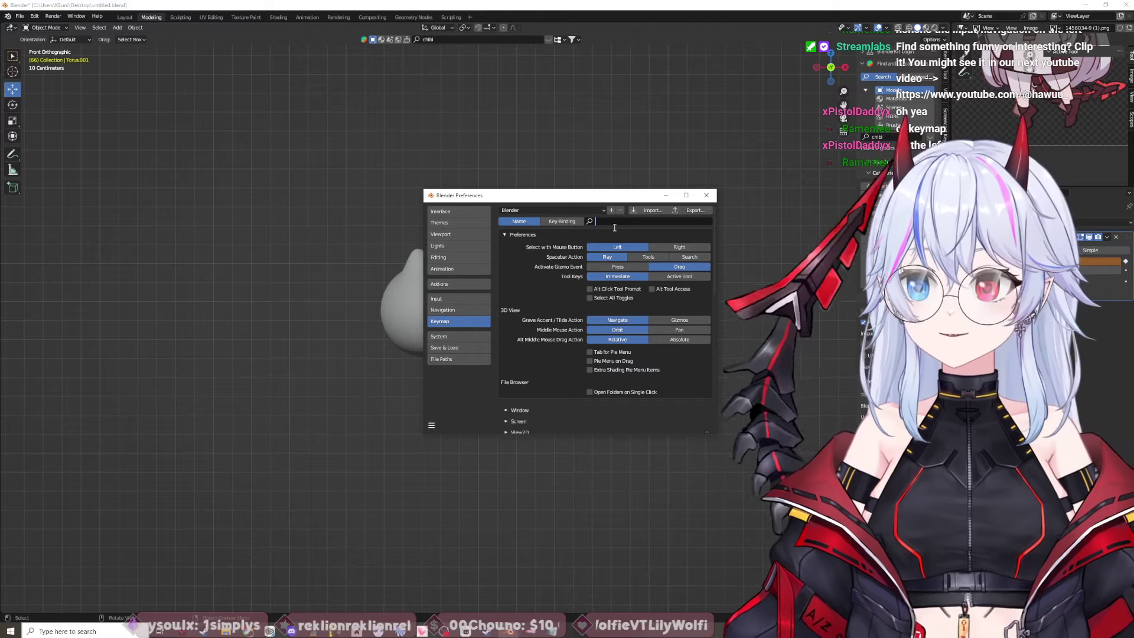
pyautogui.write('emu')
pyautogui.press('BackSpace')
pyautogui.press('BackSpace')
pyautogui.press('BackSpace')
pyautogui.write('num')
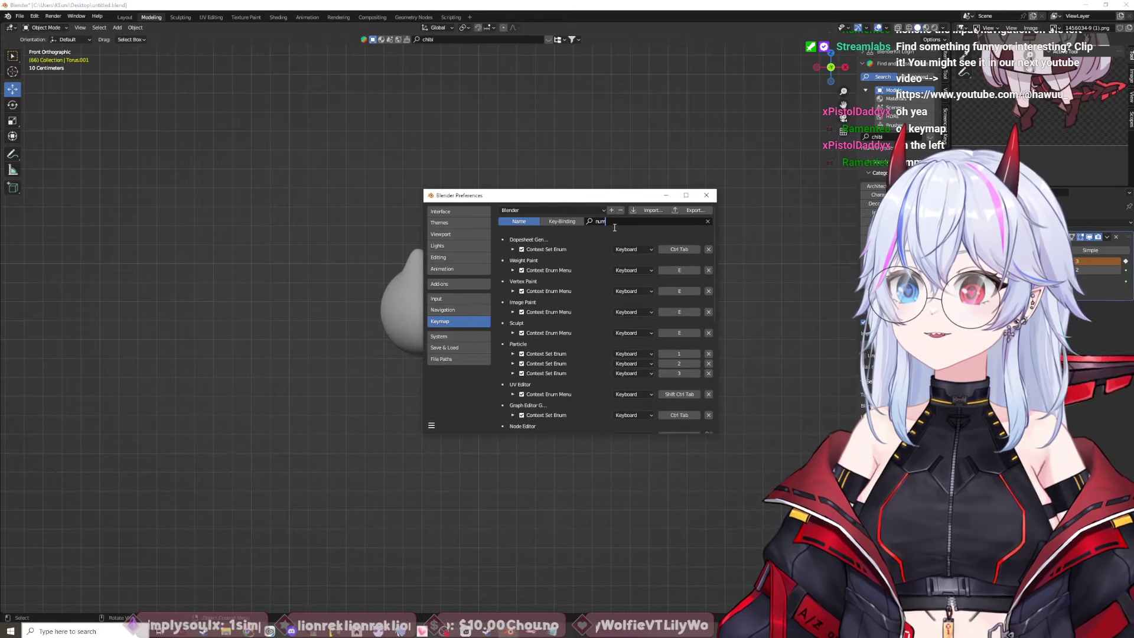
pyautogui.write('p')
pyautogui.press('BackSpace')
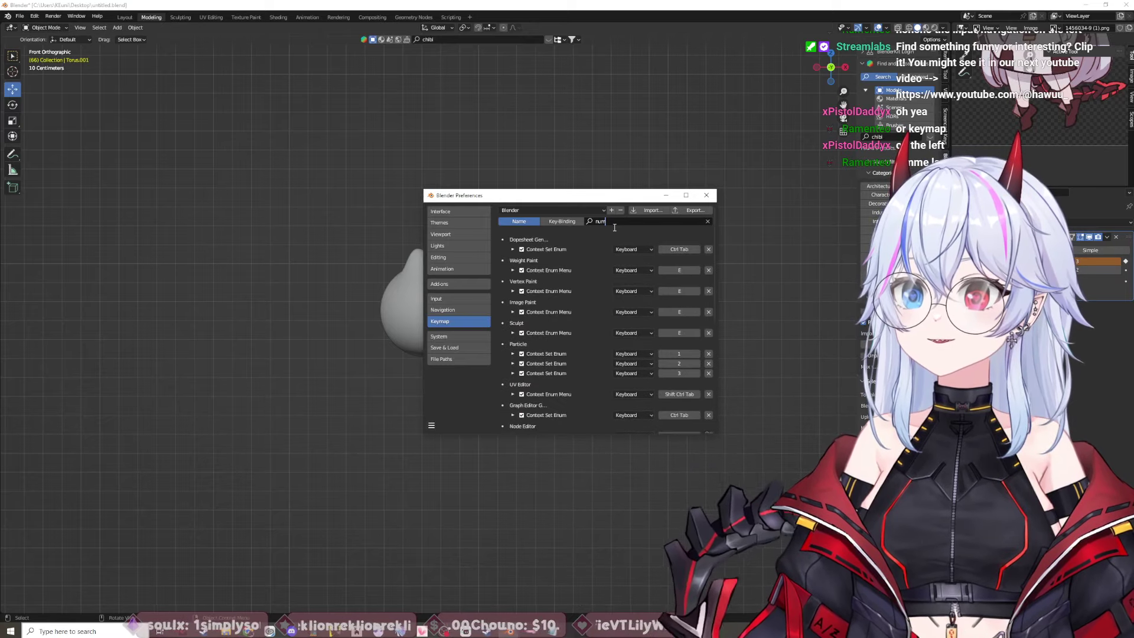
pyautogui.write('be')
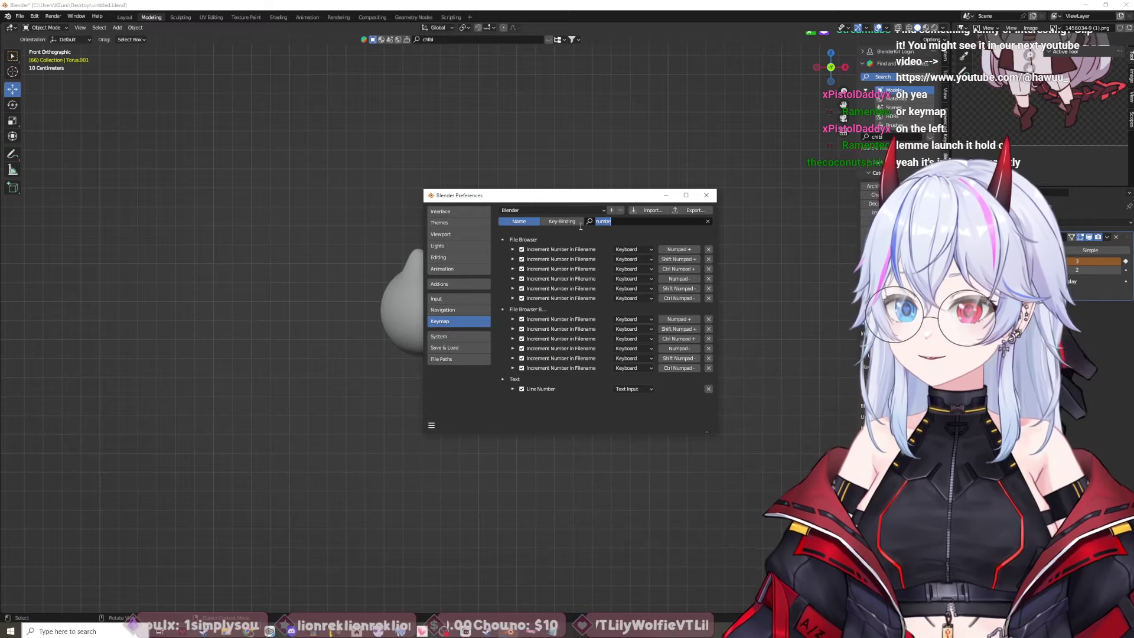
pyautogui.write('mu')
pyautogui.press('BackSpace')
pyautogui.press('BackSpace')
pyautogui.press('BackSpace')
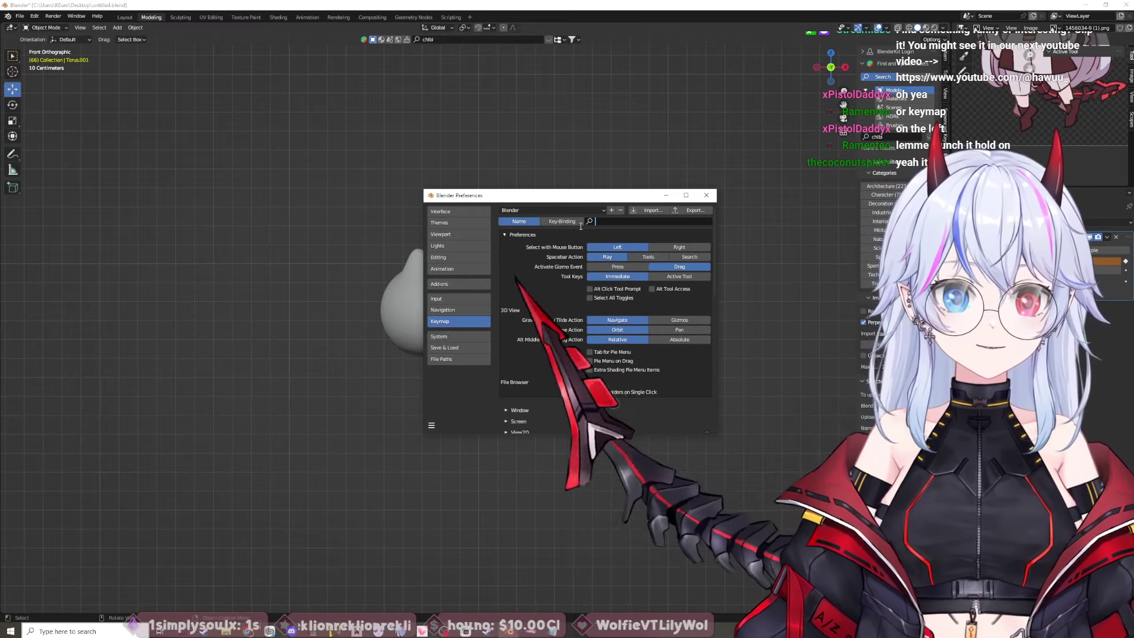
pyautogui.click(438, 299)
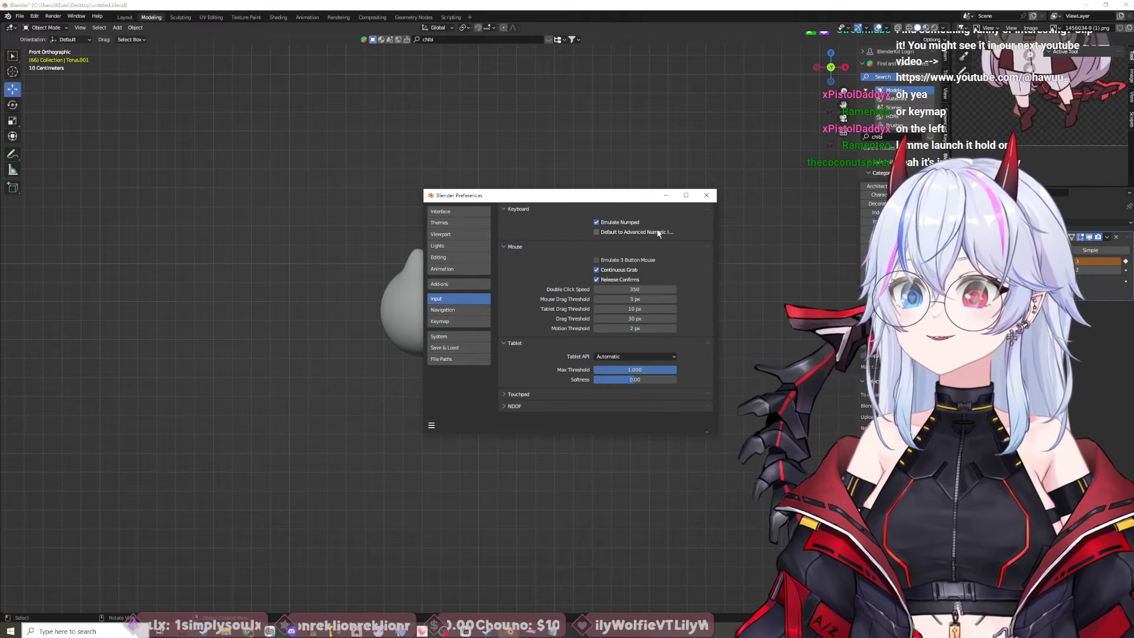
# Step: Close Preferences, orbit with emulated keys 6 and 8, snap to Top view with 7, and bring up BLENDER.txt
pyautogui.click(706, 195)
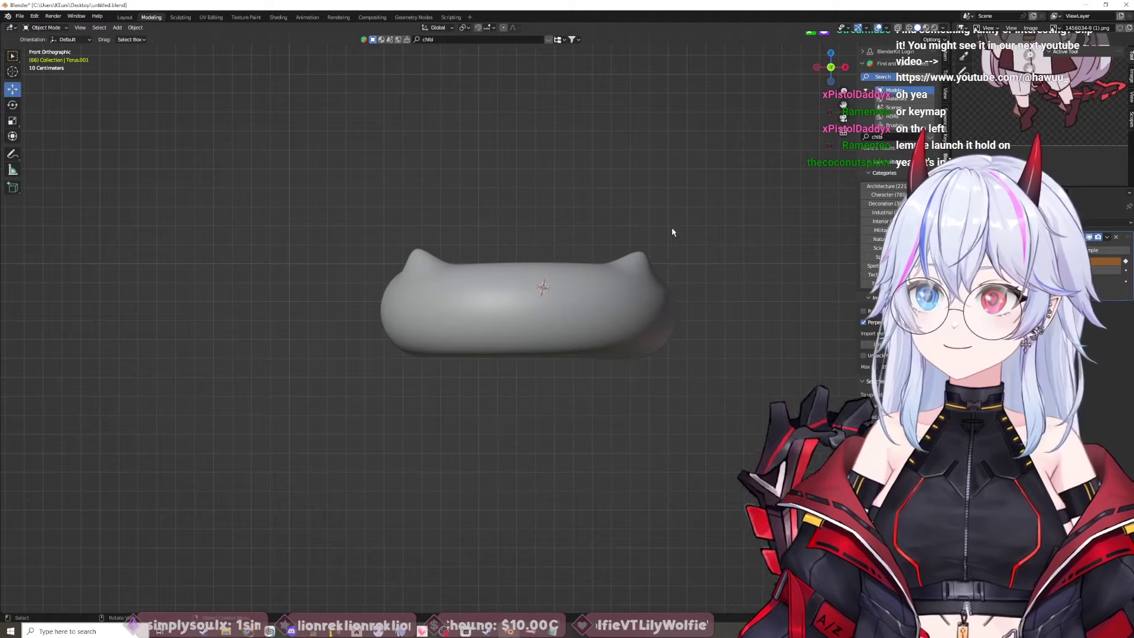
pyautogui.press('6')
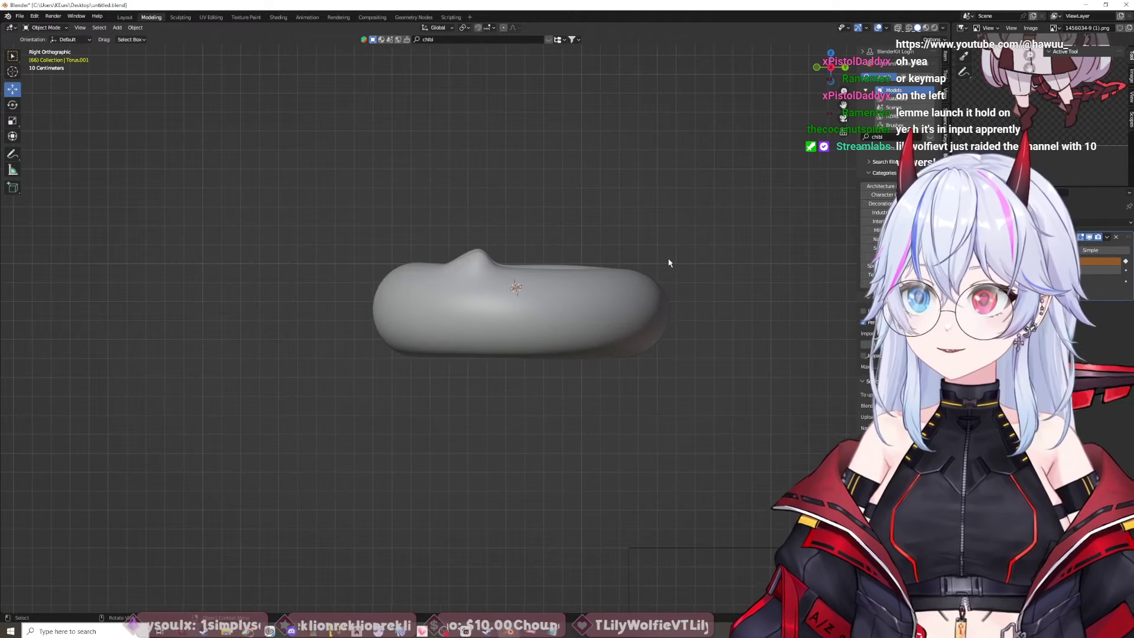
pyautogui.press('8')
pyautogui.press('7')
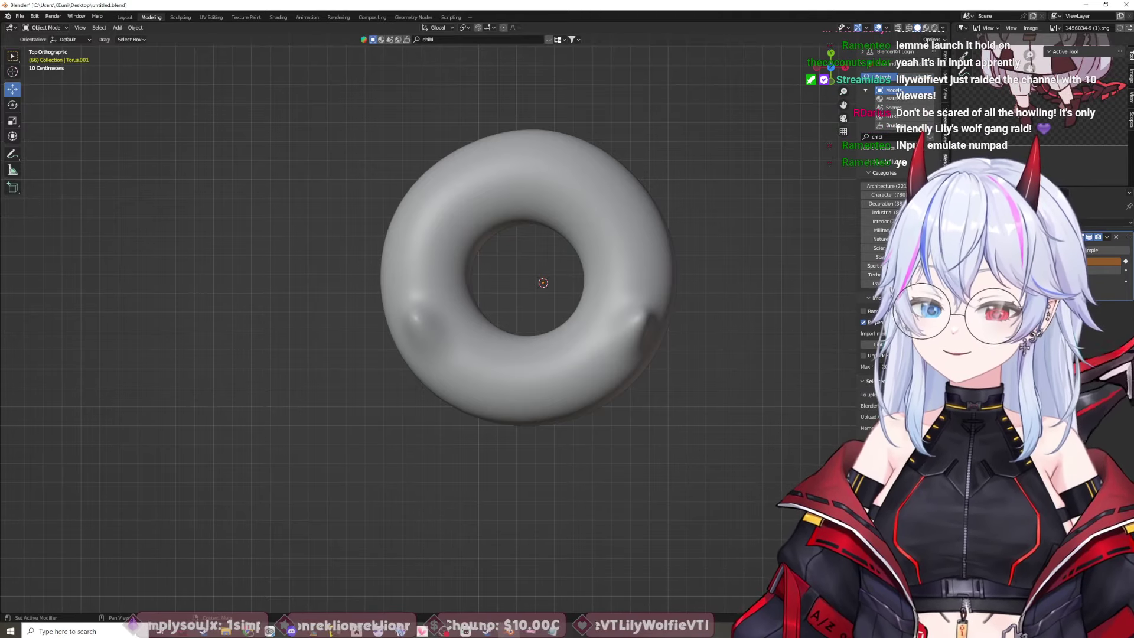
pyautogui.hotkey('alt', 'Tab')
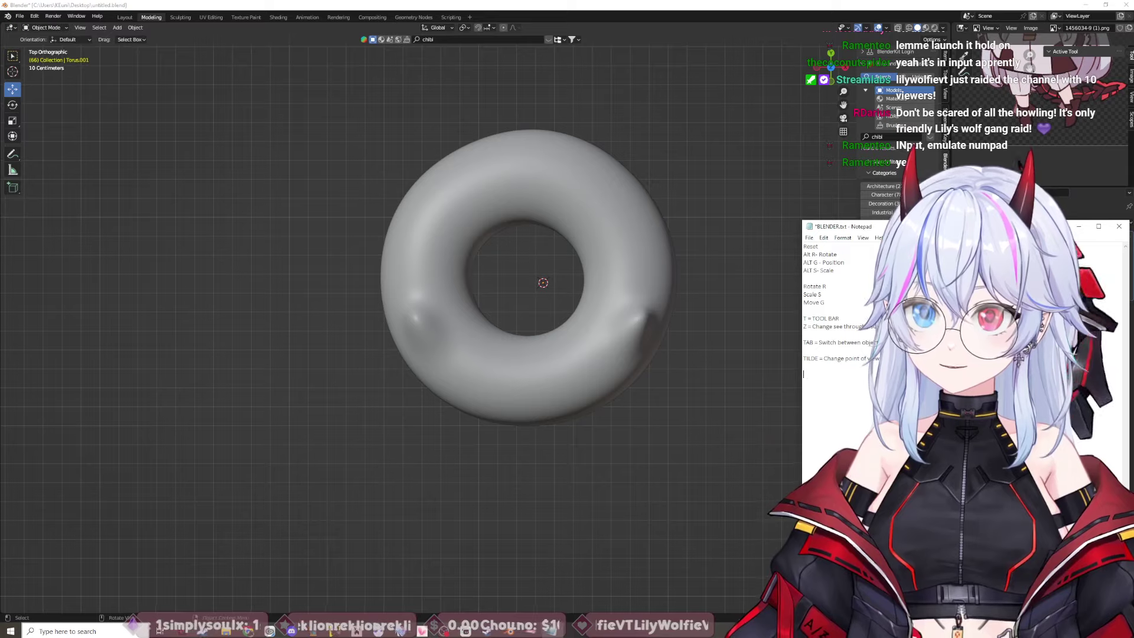
# Step: Add a 'VIEWING:' section to BLENDER.txt listing '1 = top' and '3 = side' on separate lines
pyautogui.press('BackSpace')
pyautogui.write('G: 1')
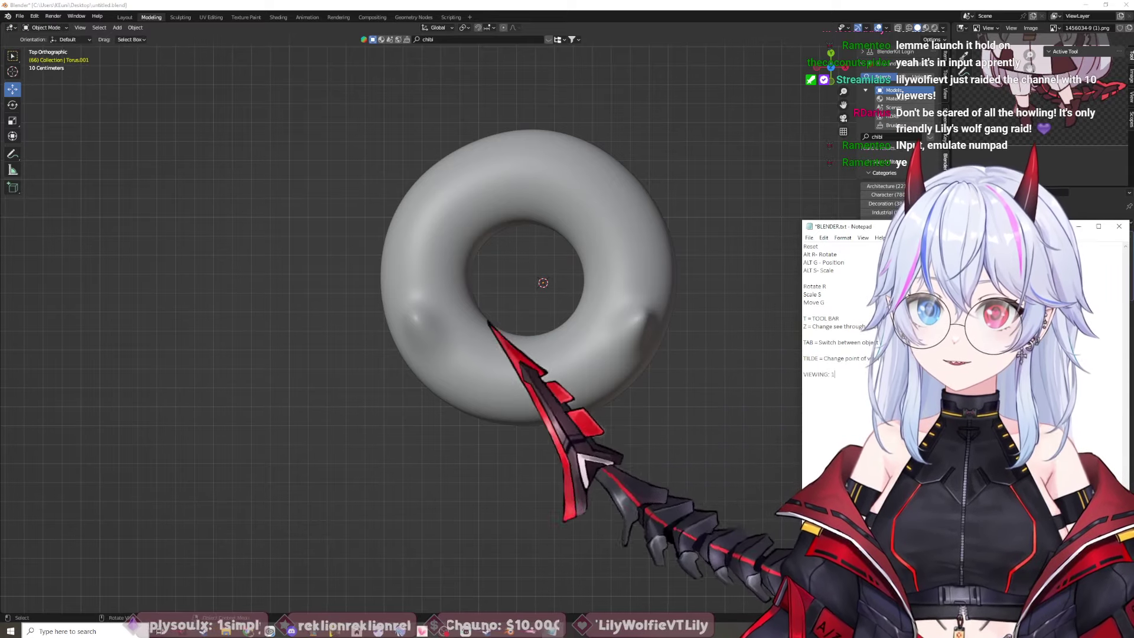
pyautogui.write(' = to')
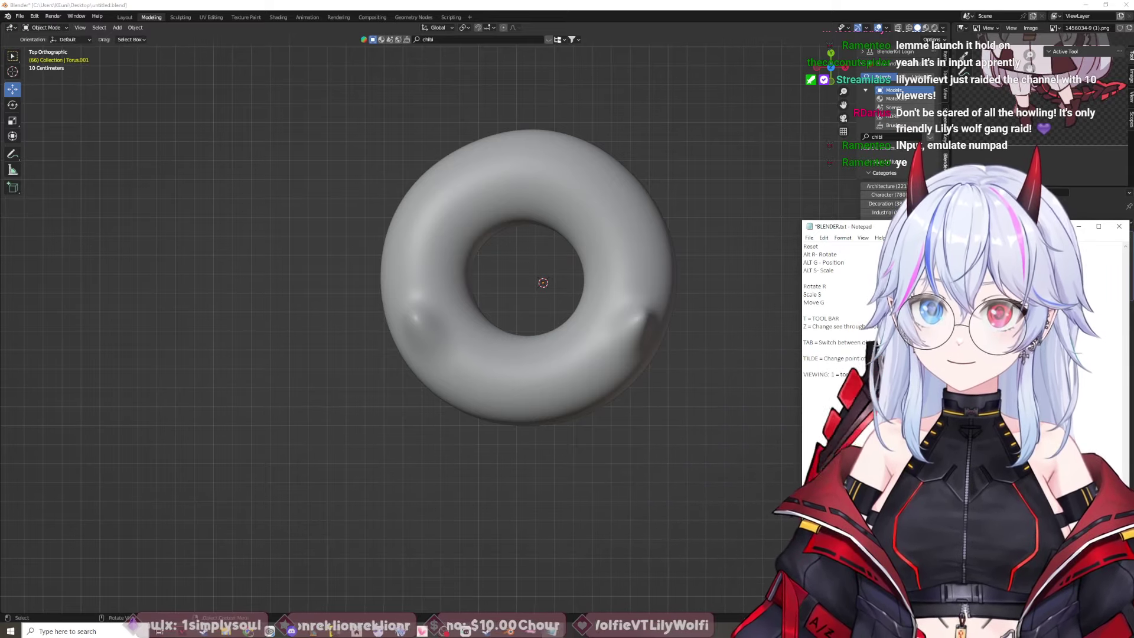
pyautogui.write('p')
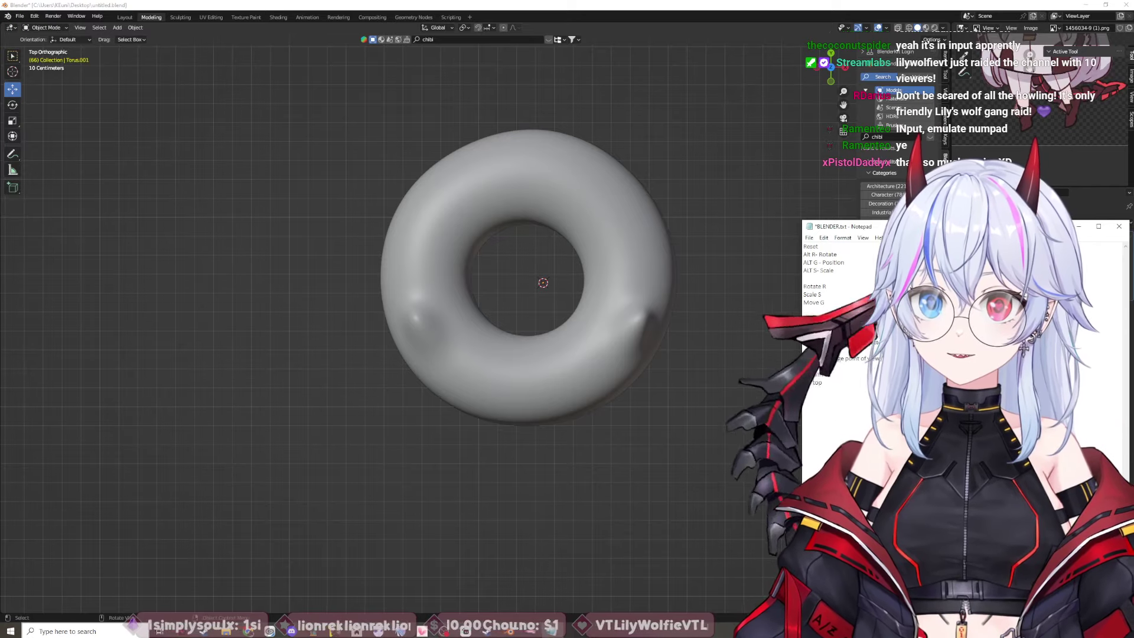
pyautogui.press('Return')
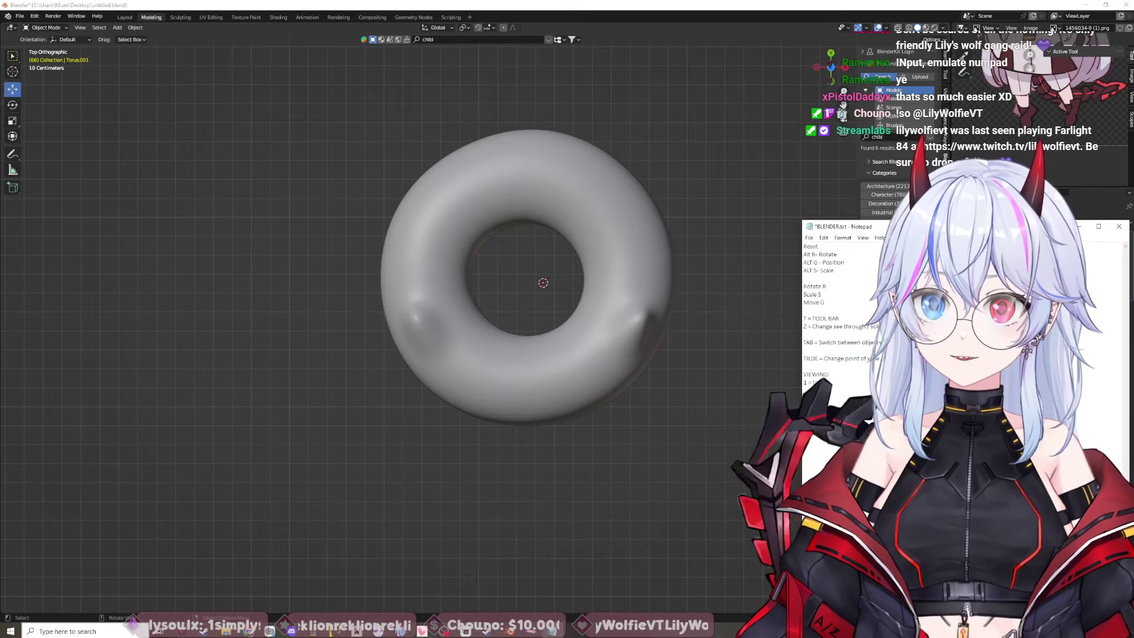
pyautogui.press('End')
pyautogui.press('Return')
pyautogui.write('3 = sode')
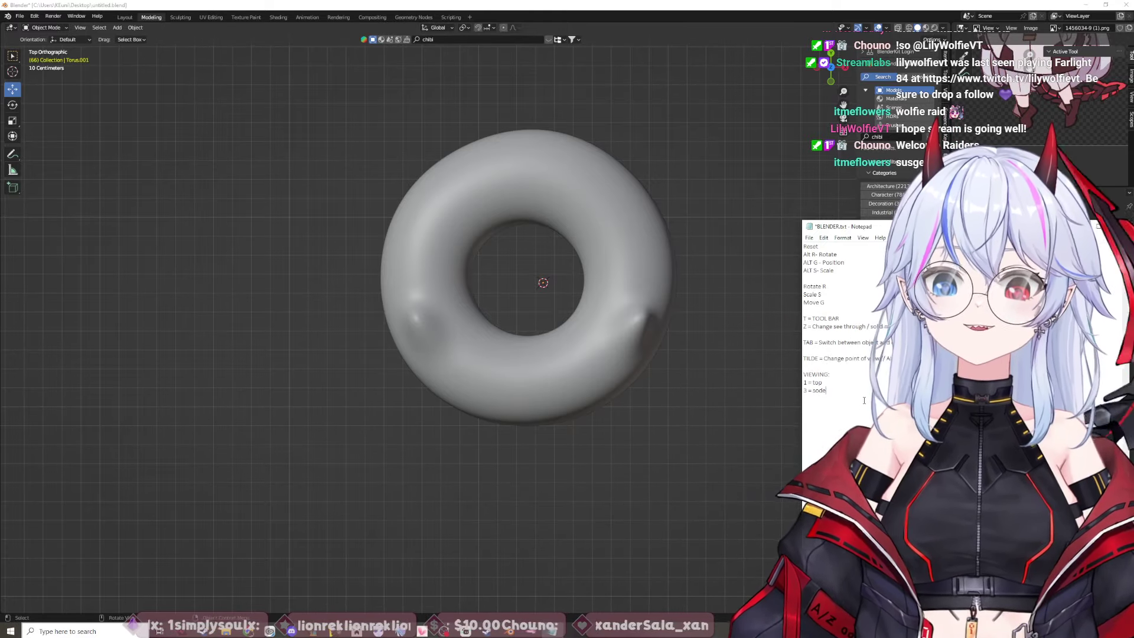
pyautogui.press('BackSpace')
pyautogui.press('BackSpace')
pyautogui.press('BackSpace')
pyautogui.write('ide')
pyautogui.press('Return')
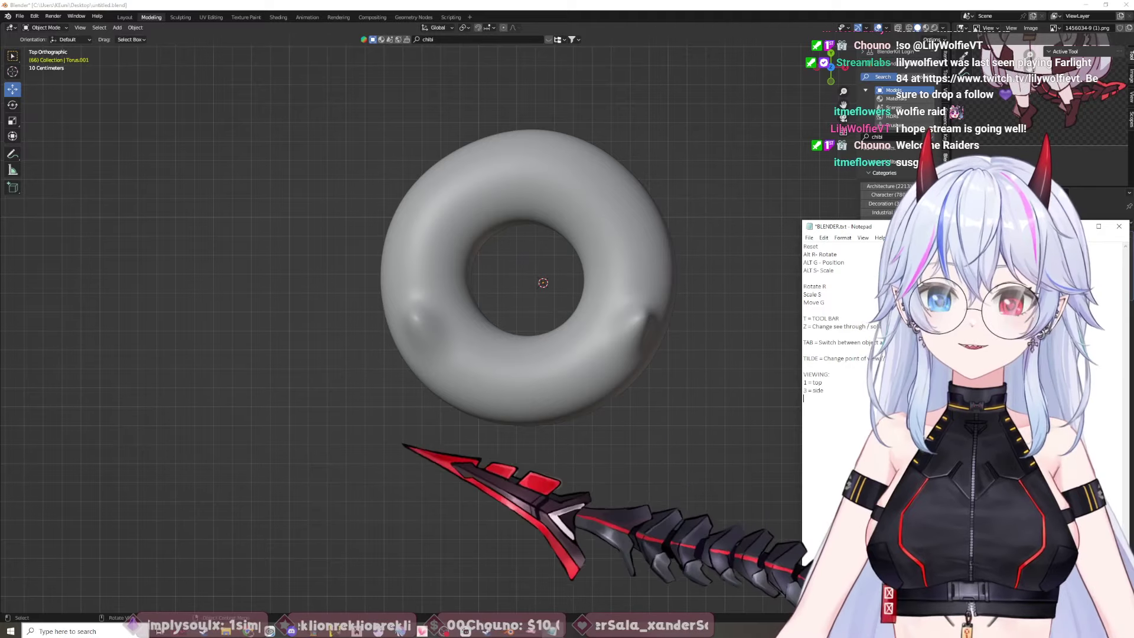
# Step: Test the view keys on the torus, snapping to Top with 7 and Front with 1
pyautogui.click(778, 499)
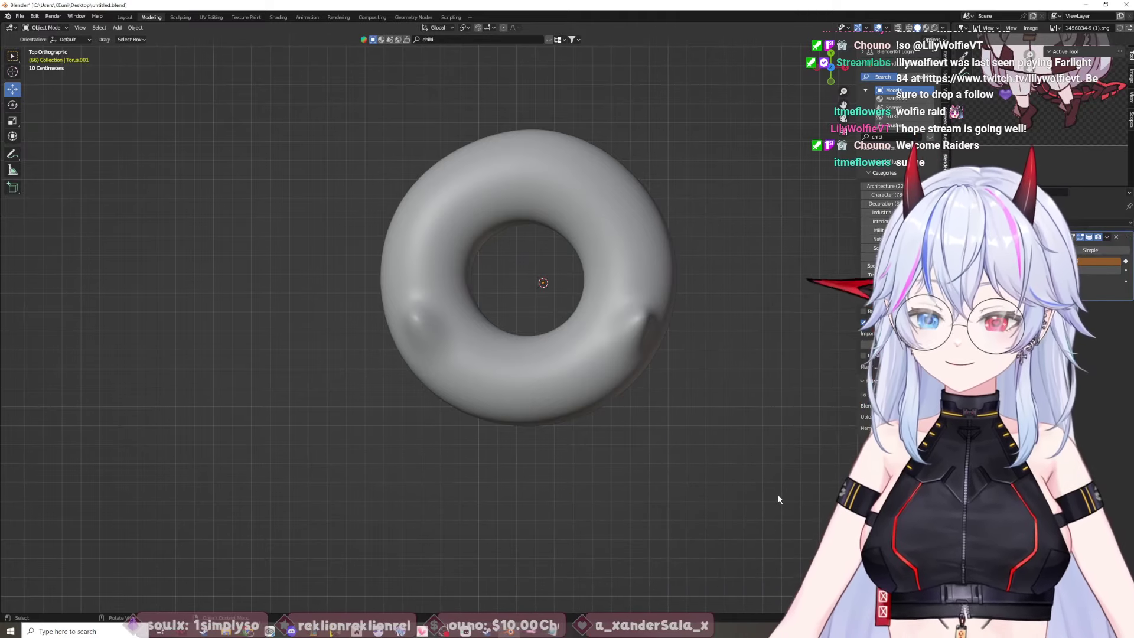
pyautogui.click(648, 300)
pyautogui.click(761, 285)
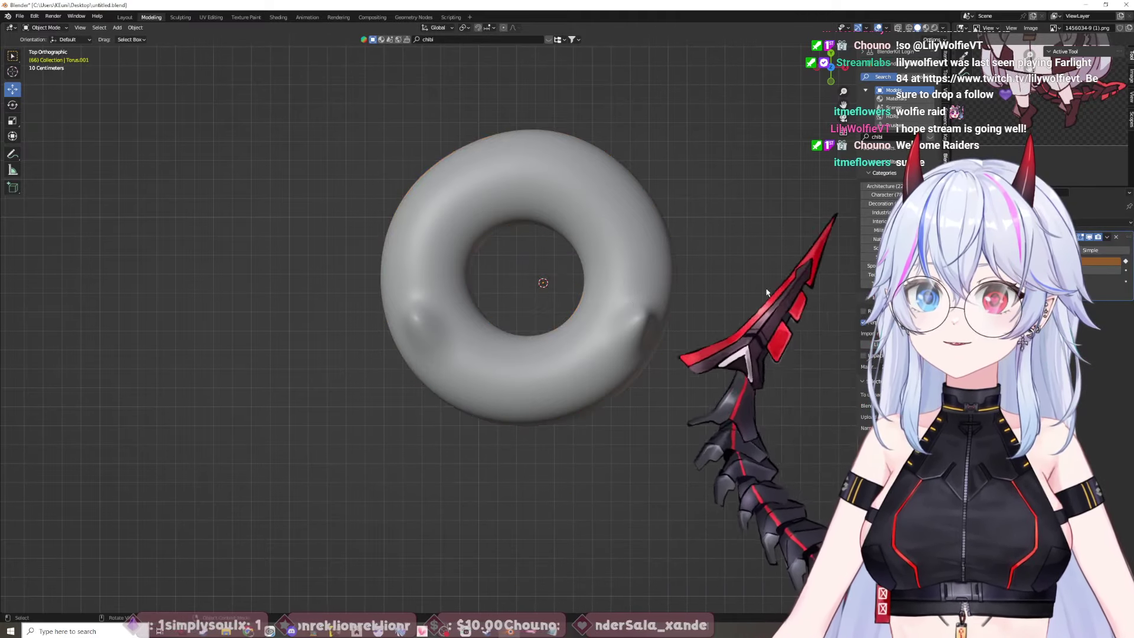
pyautogui.moveTo(761, 286); pyautogui.dragTo(727, 268, button='middle')
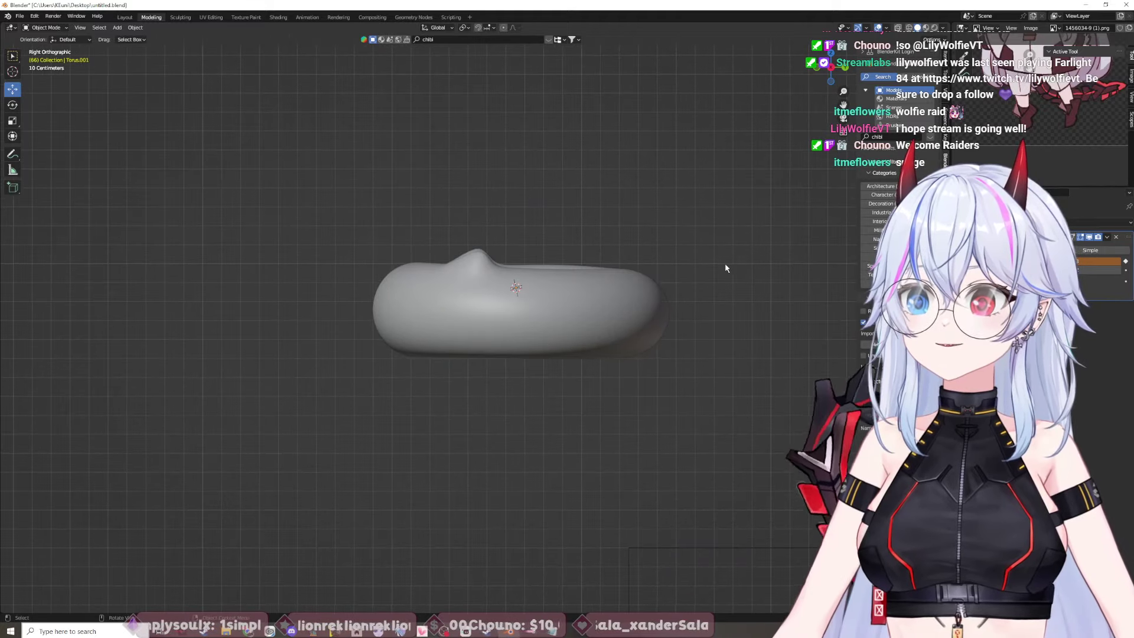
pyautogui.press('KP_7')
pyautogui.hotkey('alt', 'Tab')
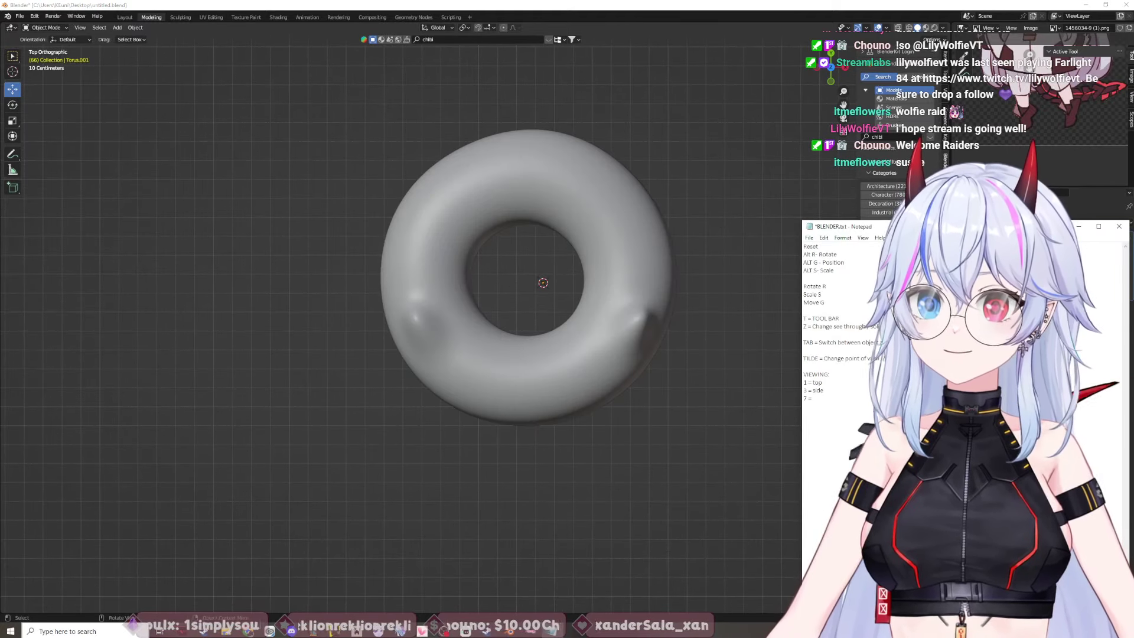
pyautogui.hotkey('alt', 'Tab')
pyautogui.press('a')
pyautogui.press('KP_1')
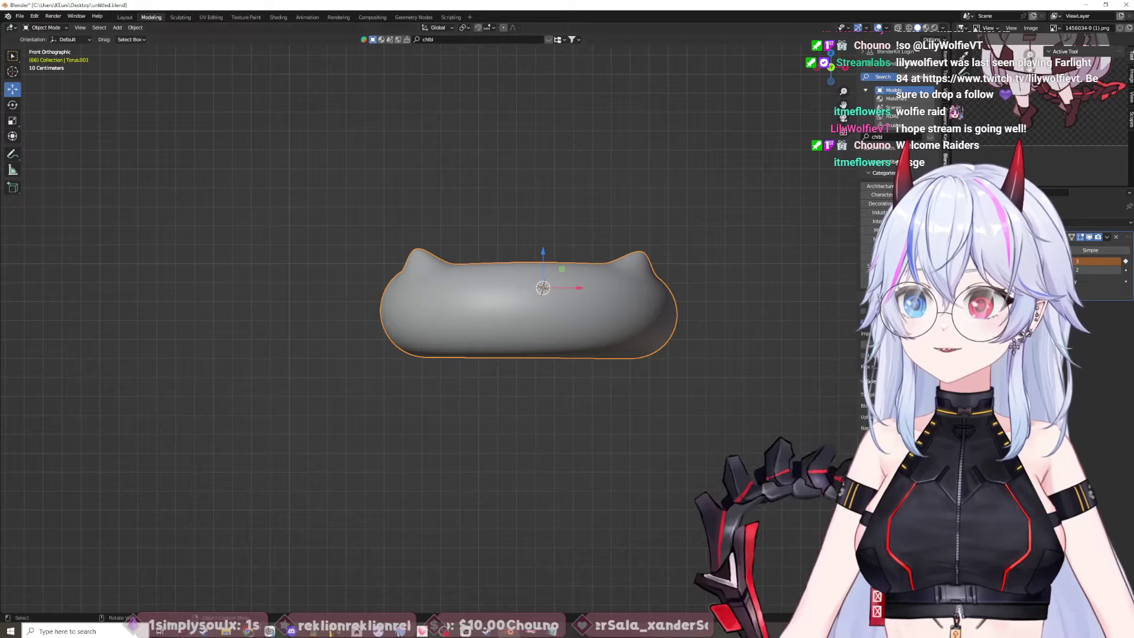
# Step: In the notes, change the first entry to '1 = front' and start a new line below '7 = top'
pyautogui.hotkey('alt', 'Tab')
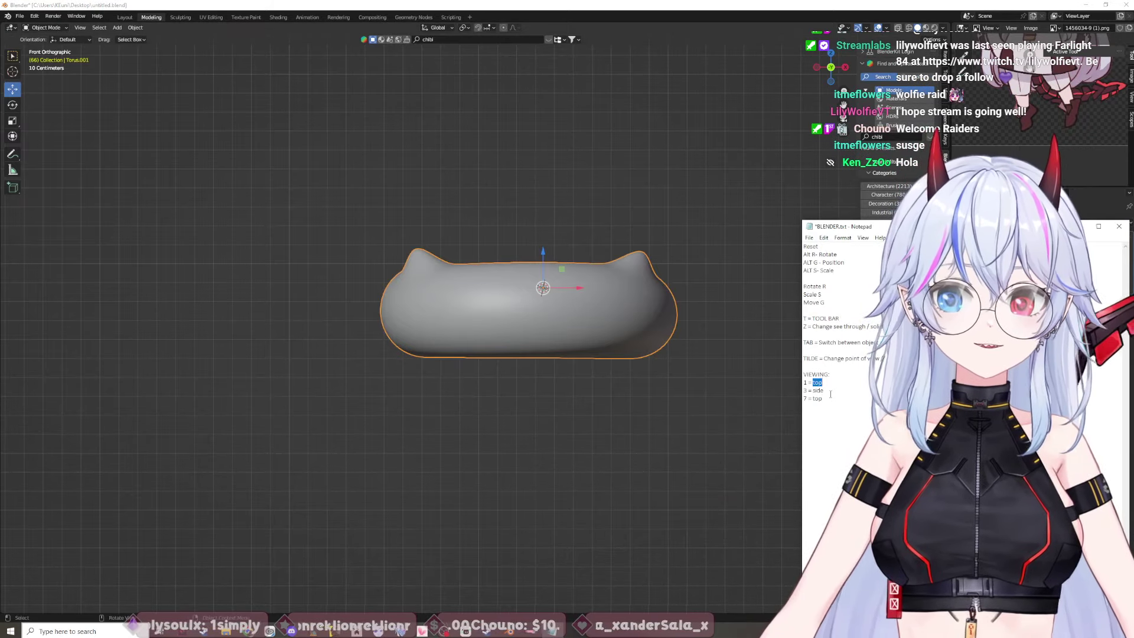
pyautogui.write('front')
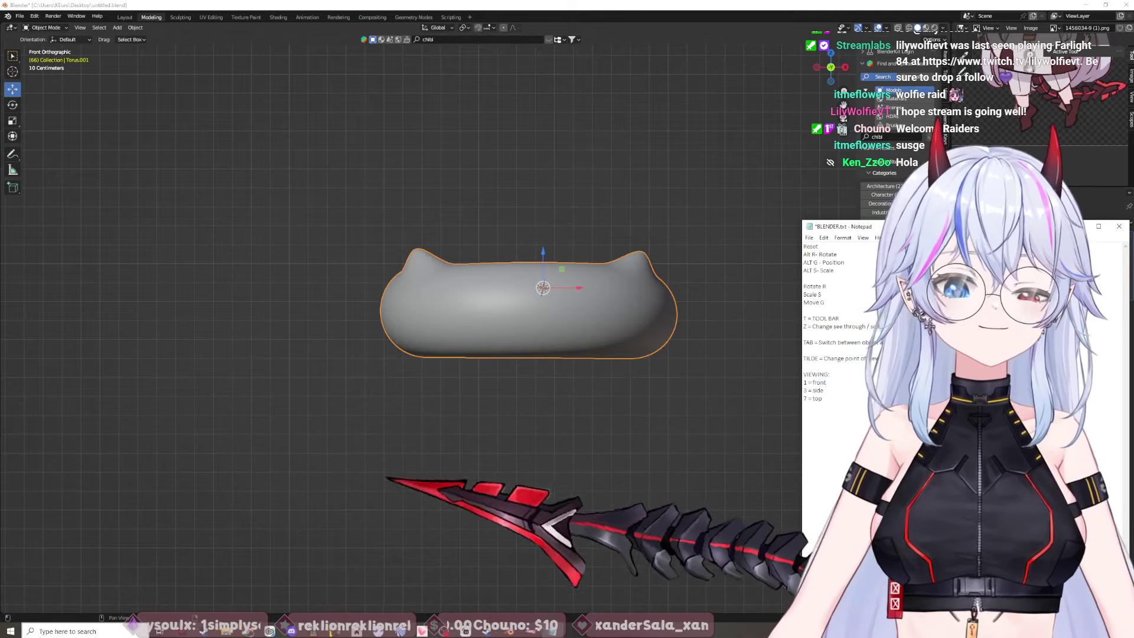
pyautogui.click(804, 406)
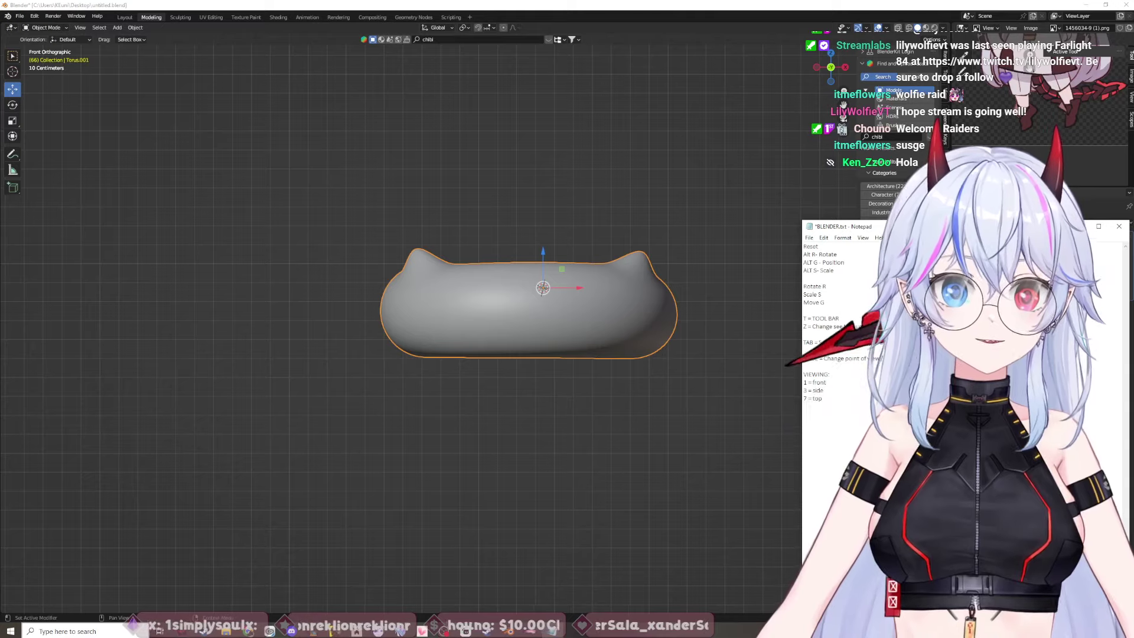
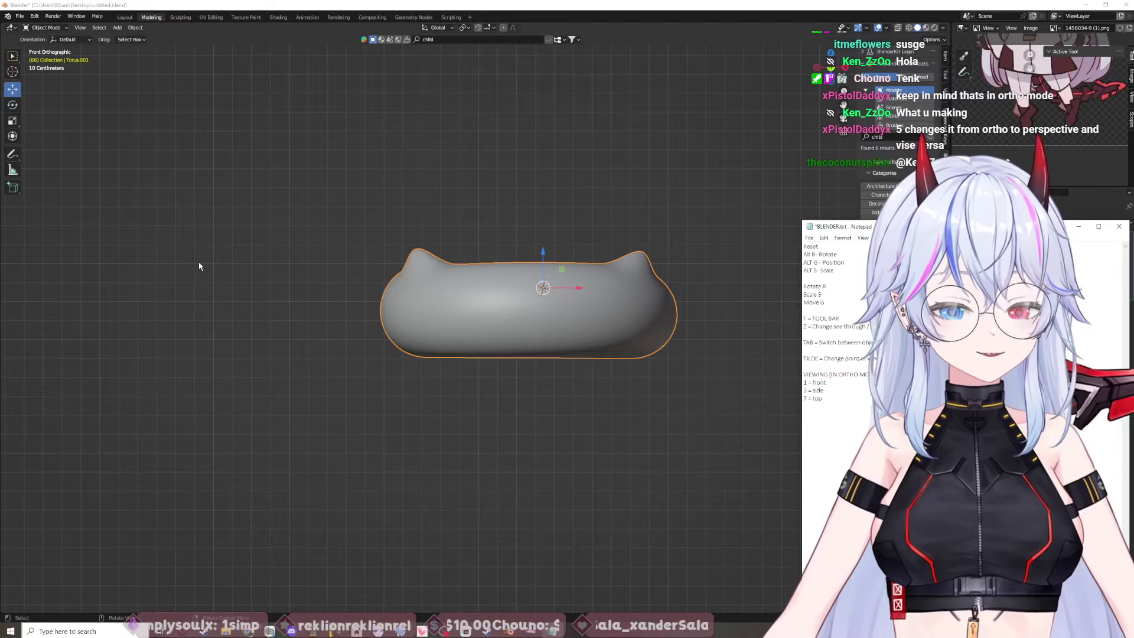
# Step: Deselect the torus and add the line '5 changes from otho' to the BLENDER.txt shortcut notes
pyautogui.click(378, 307)
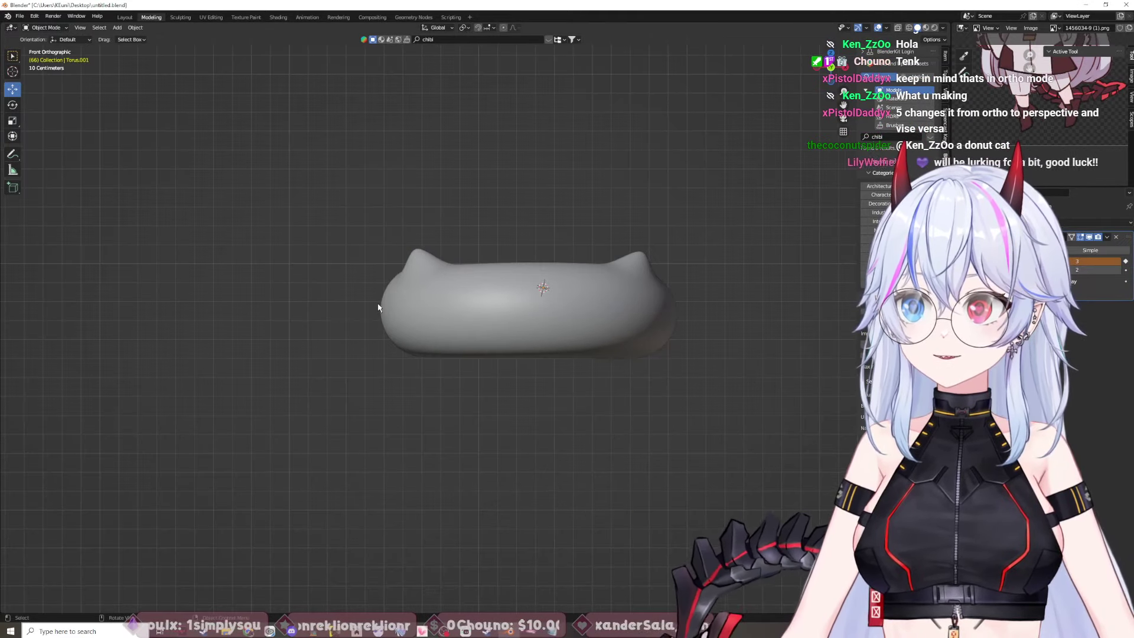
pyautogui.hotkey('alt', 'Tab')
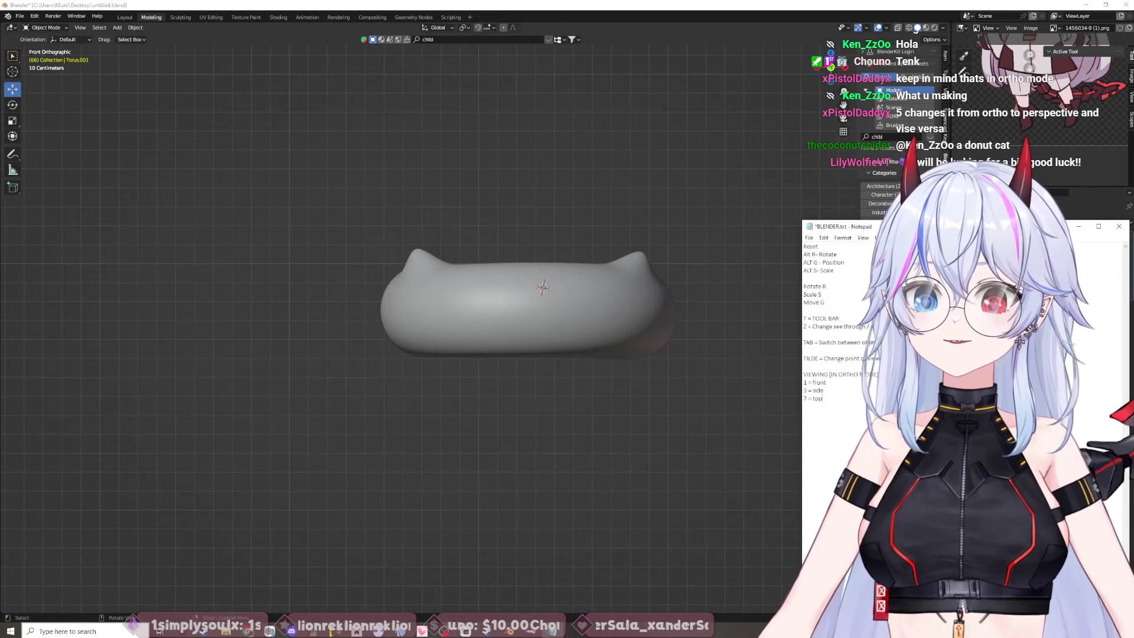
pyautogui.press('Return')
pyautogui.write('5 = ch')
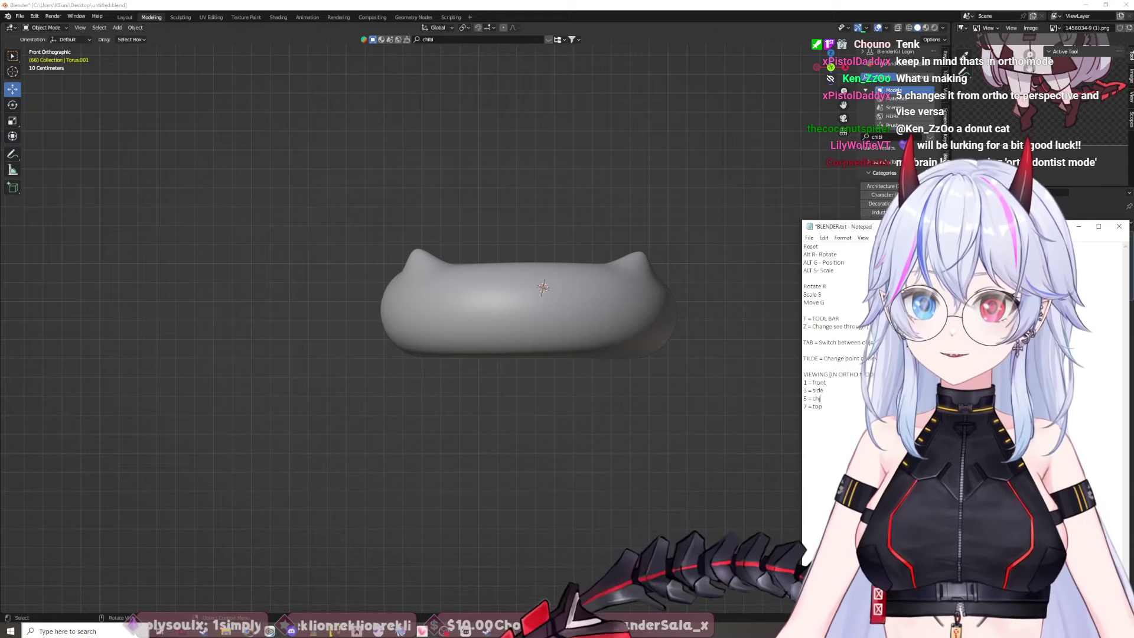
pyautogui.press('BackSpace')
pyautogui.press('BackSpace')
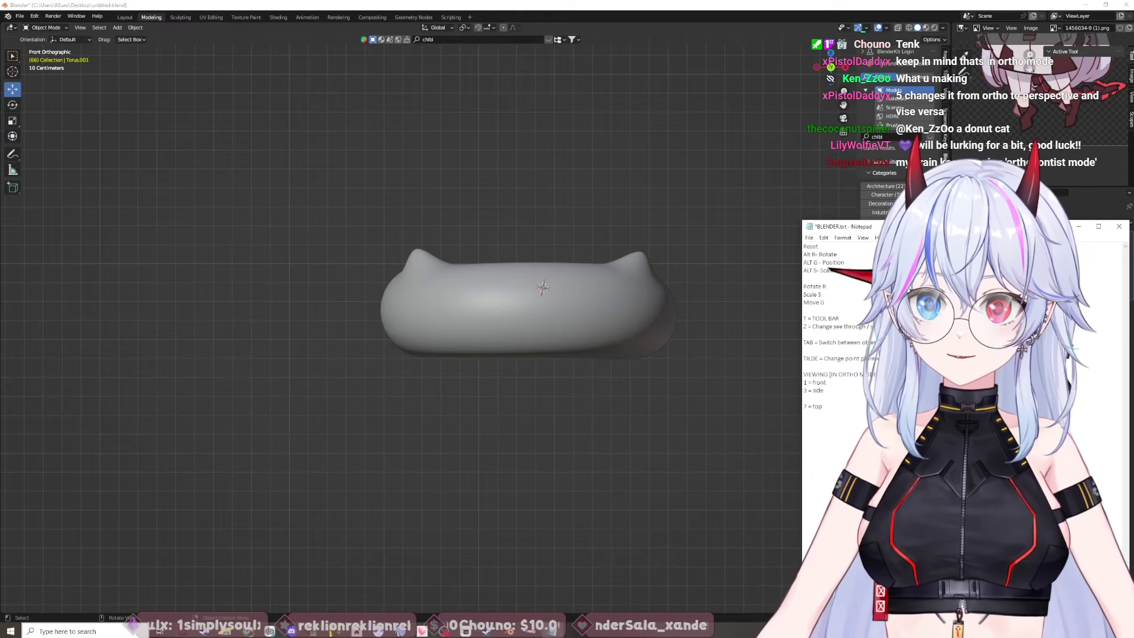
pyautogui.click(804, 414)
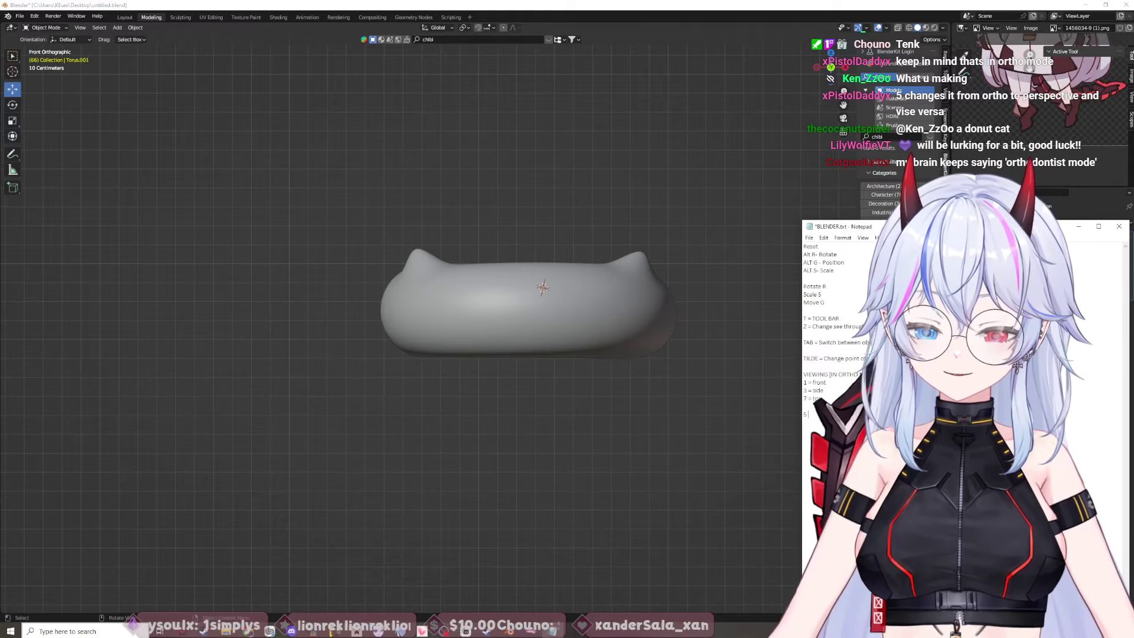
pyautogui.write('5 changes from otho to pe')
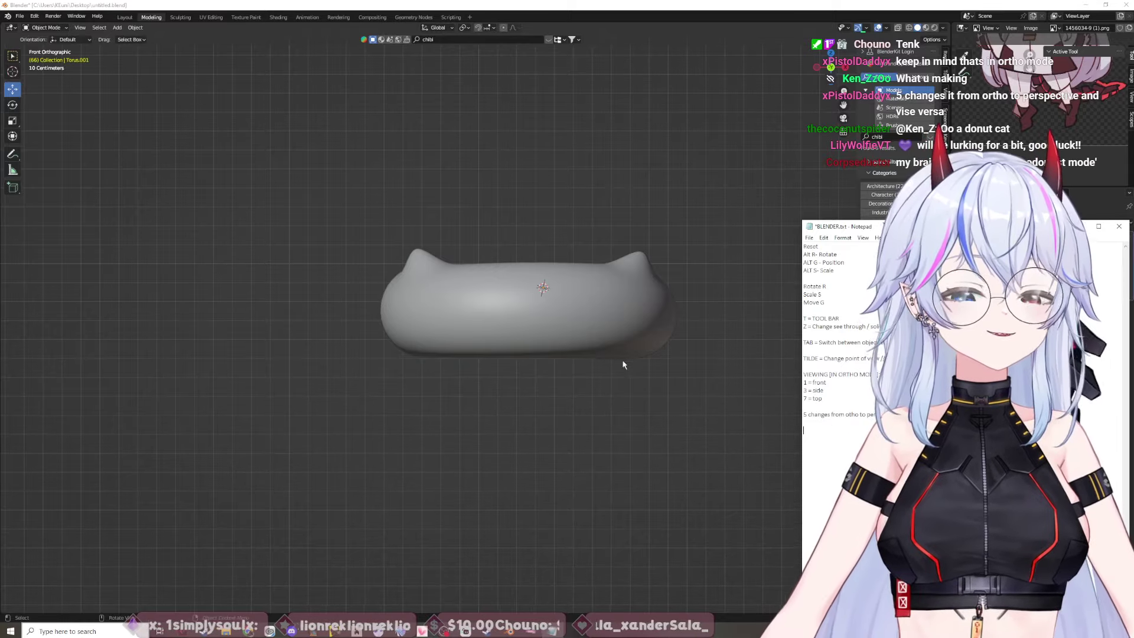
# Step: Select the torus, toggle orthographic with numpad 5, view it from the front, then bring up the YouTube tutorial
pyautogui.click(622, 364)
pyautogui.click(635, 279)
pyautogui.moveTo(632, 277); pyautogui.dragTo(642, 299, button='middle')
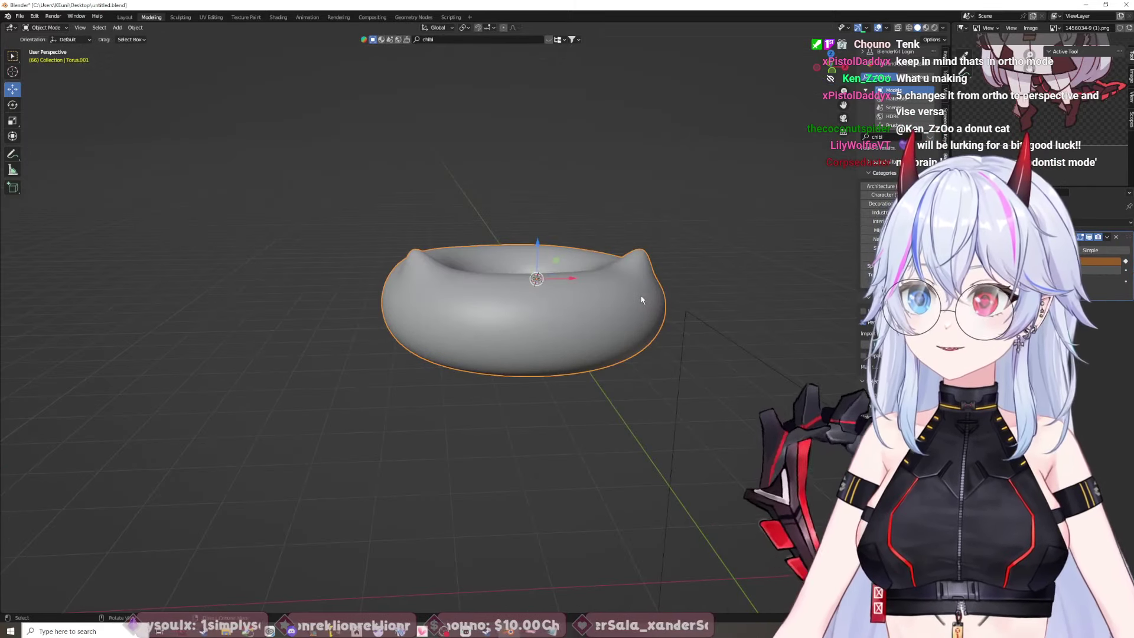
pyautogui.press('KP_5')
pyautogui.press('KP_5')
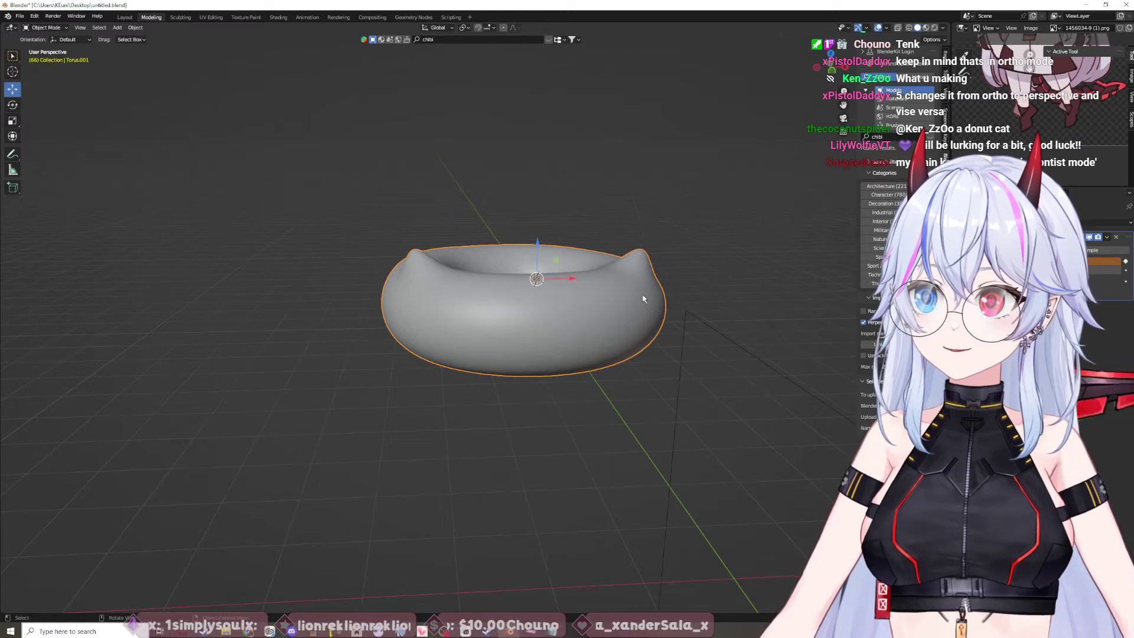
pyautogui.press('KP_5')
pyautogui.moveTo(643, 305); pyautogui.dragTo(586, 368, button='middle')
pyautogui.press('KP_5')
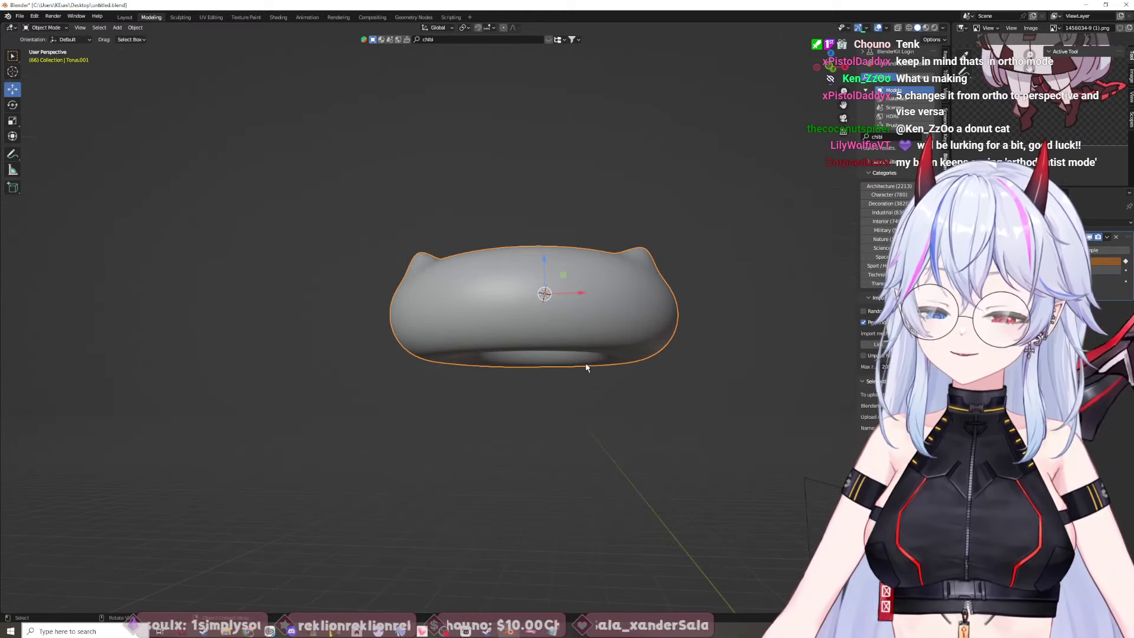
pyautogui.press('KP_3')
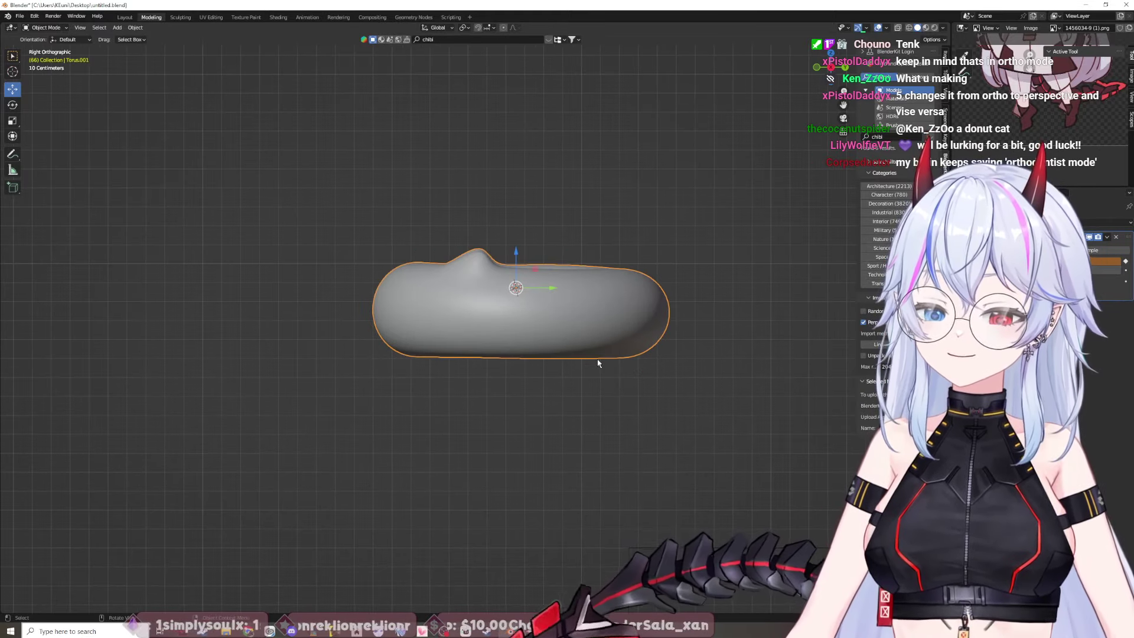
pyautogui.press('KP_1')
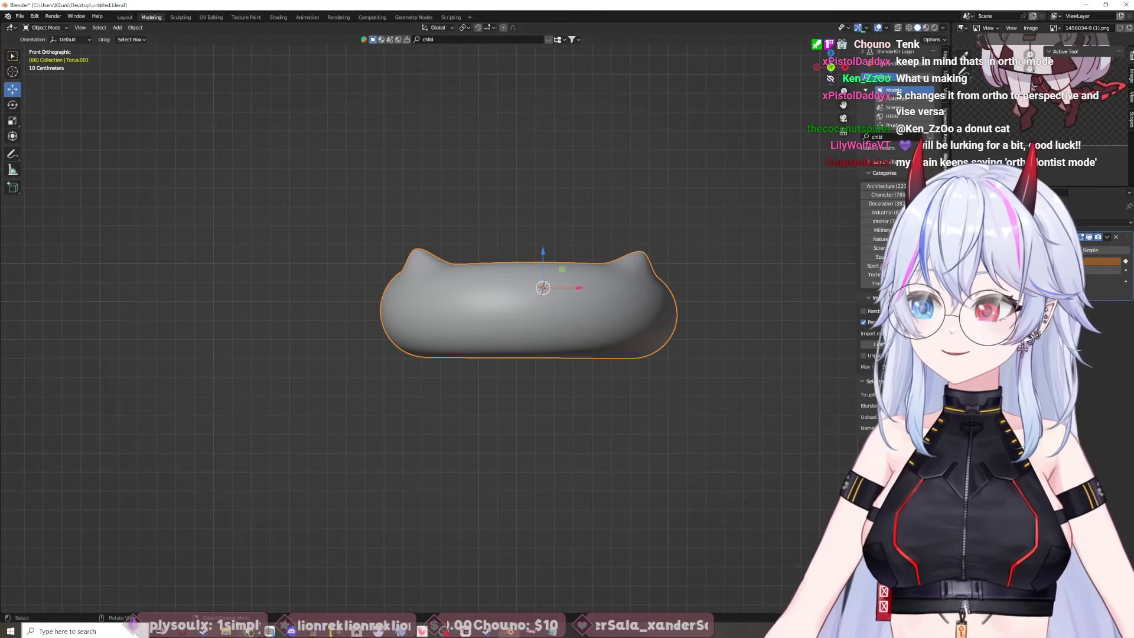
pyautogui.click(248, 588)
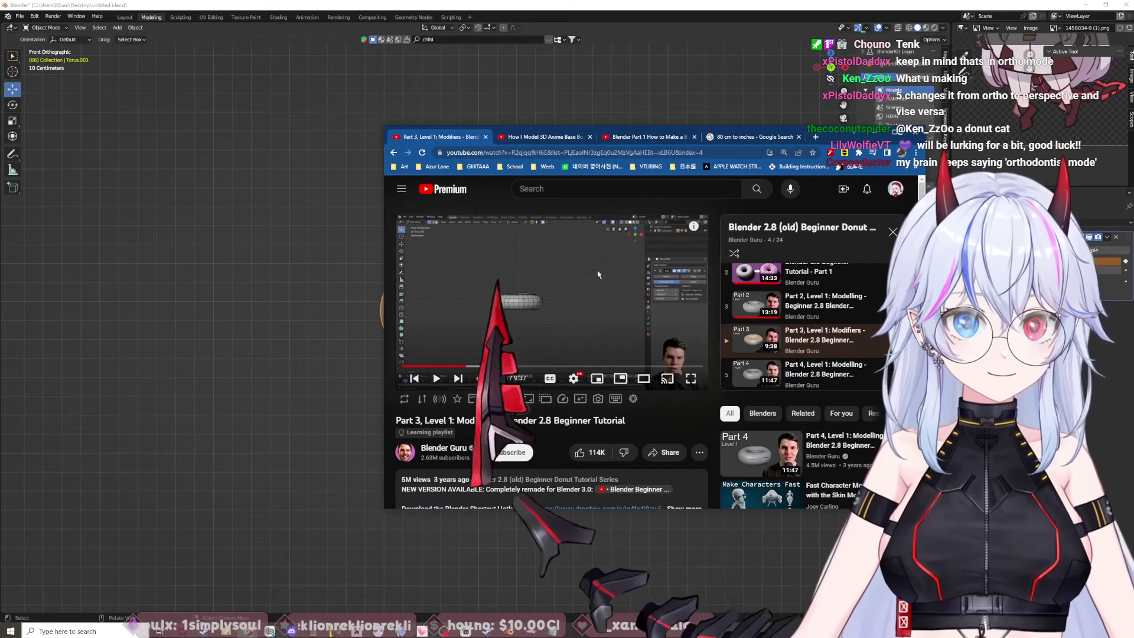
# Step: Resume playing the Blender Guru Part 3 Modifiers tutorial video
pyautogui.click(618, 279)
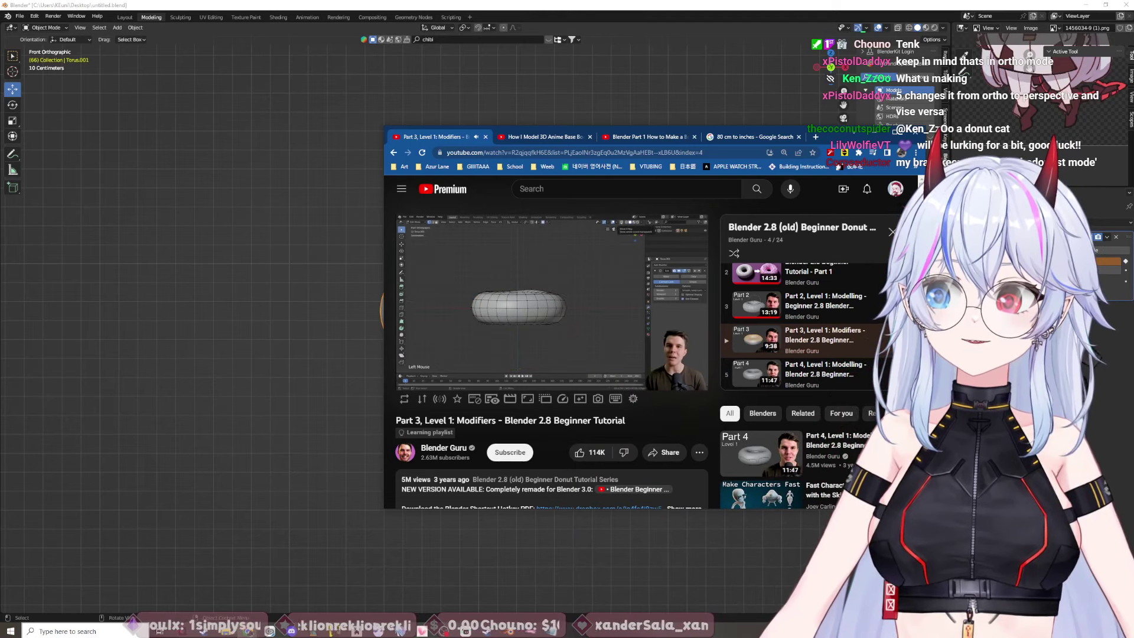
# Step: Orbit the torus into a perspective view, briefly checking the tutorial video
pyautogui.click(900, 28)
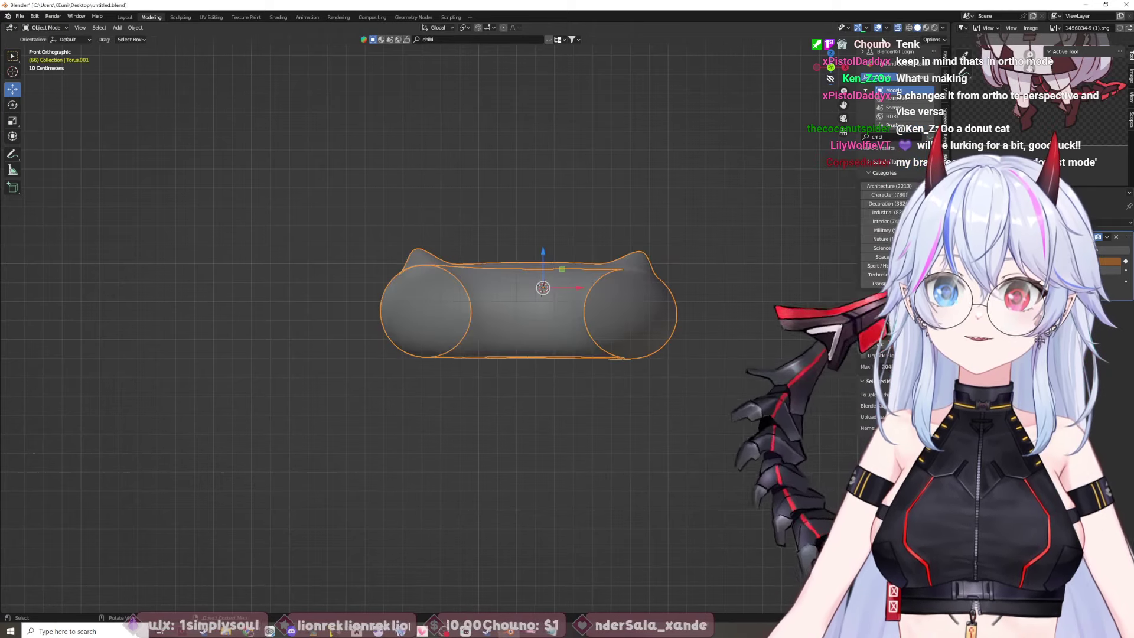
pyautogui.moveTo(762, 319); pyautogui.dragTo(768, 352, button='middle')
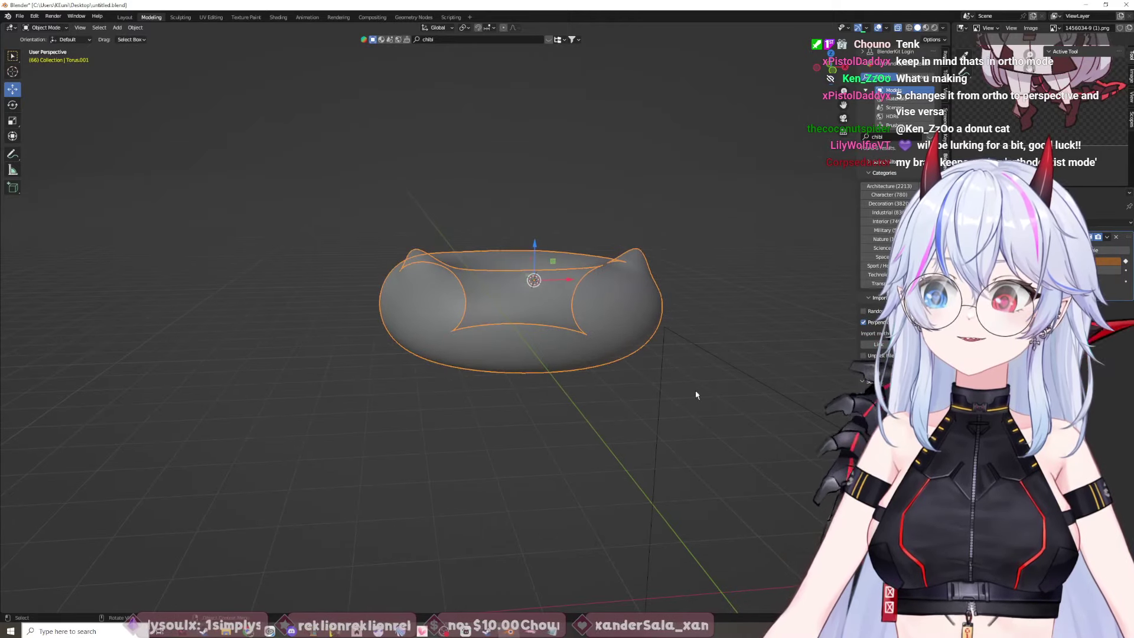
pyautogui.moveTo(252, 634)
pyautogui.click(248, 589)
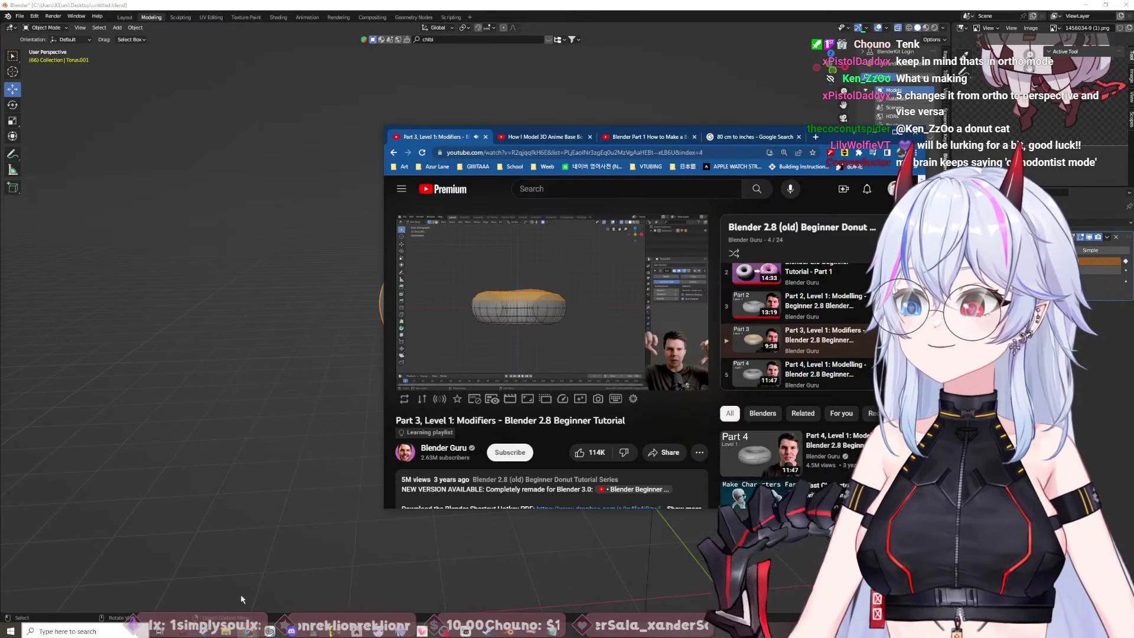
pyautogui.click(382, 322)
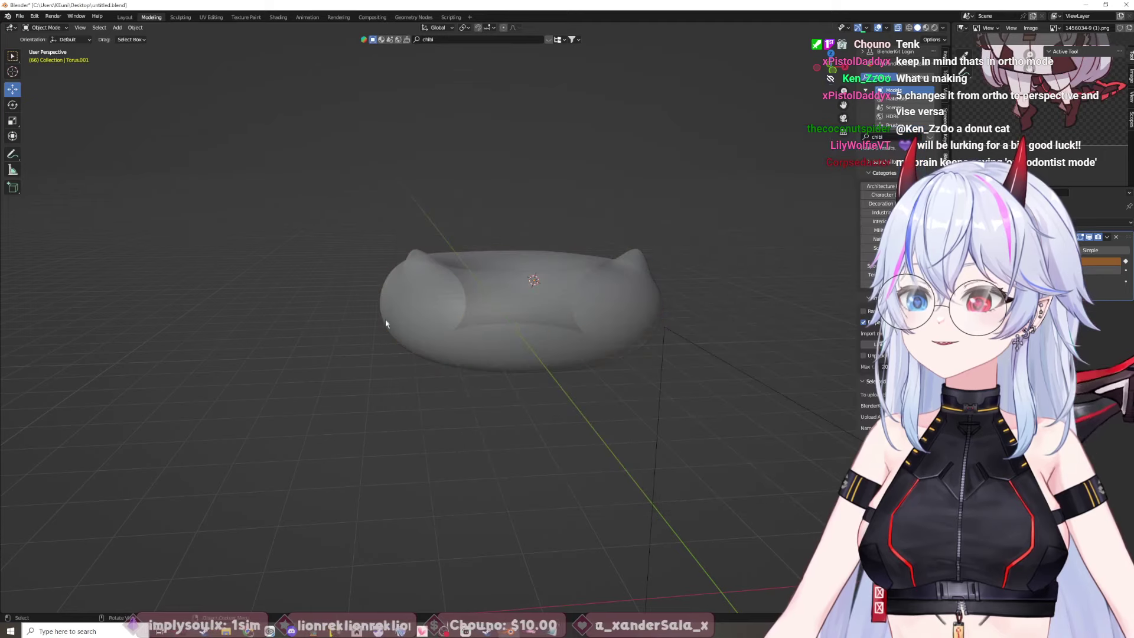
# Step: Switch to the Select Box tool and box-select the torus around its top and ears
pyautogui.click(13, 55)
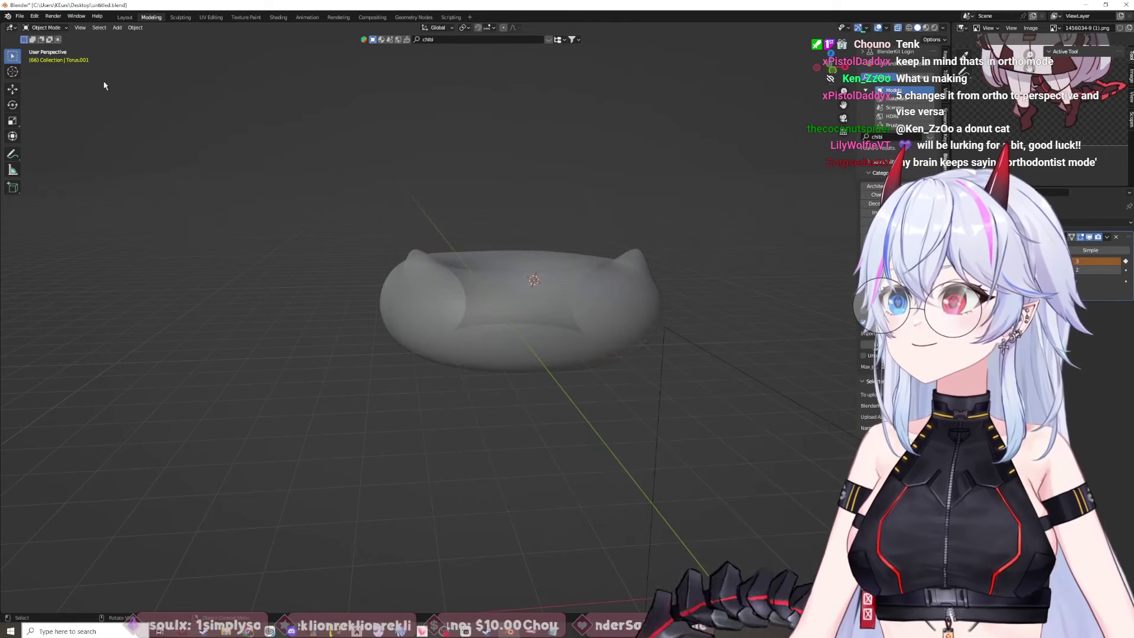
pyautogui.moveTo(355, 212); pyautogui.dragTo(684, 304)
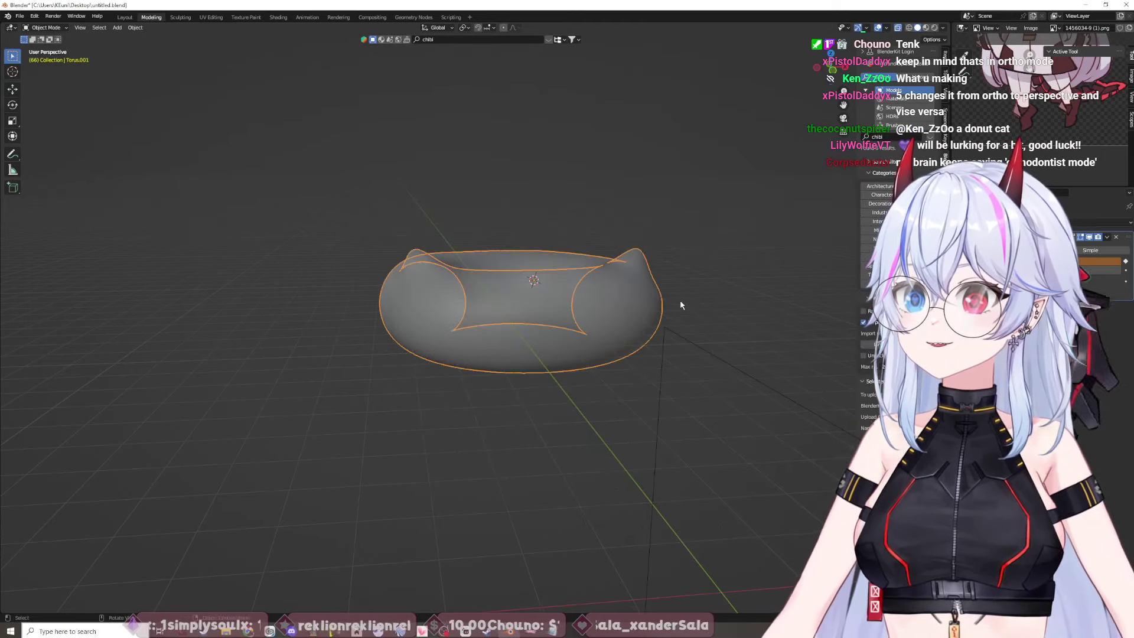
pyautogui.click(162, 155)
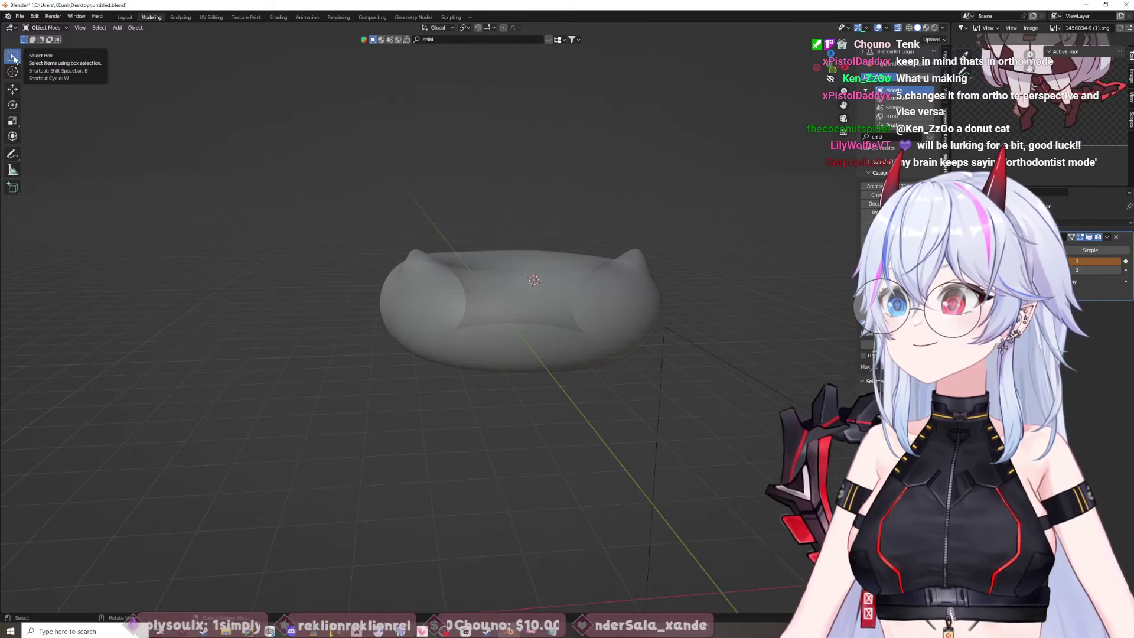
pyautogui.moveTo(339, 198); pyautogui.dragTo(679, 272)
# Step: Put the torus in Edit Mode and switch to the front orthographic view
pyautogui.moveTo(680, 272); pyautogui.dragTo(685, 417, button='middle')
pyautogui.press('Tab')
pyautogui.press('KP_1')
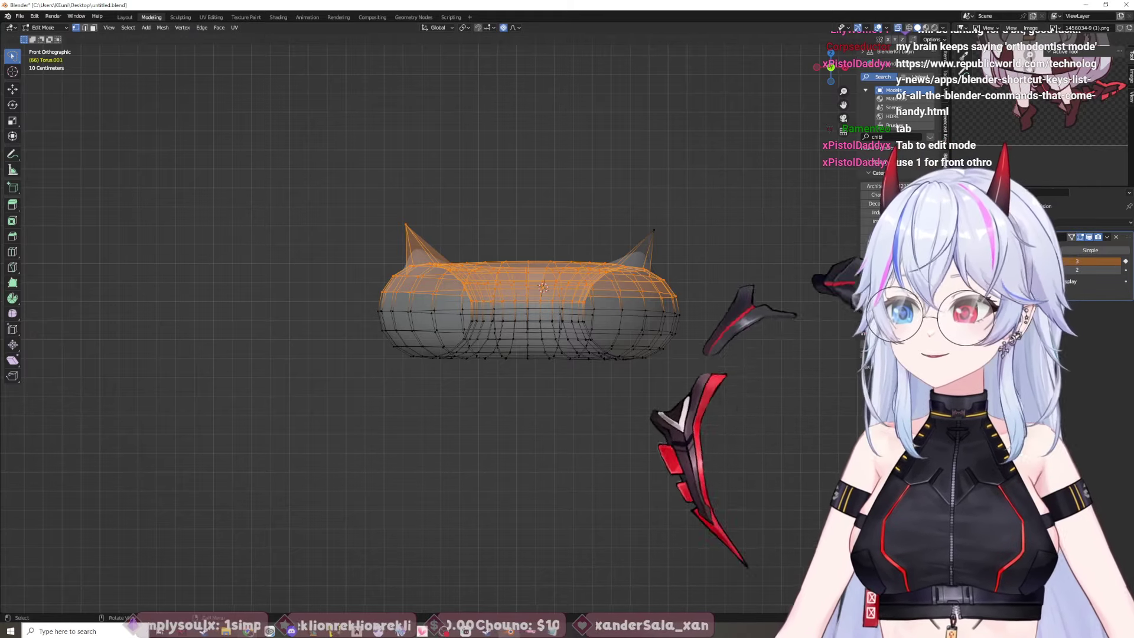
# Step: Browse the cat donut image results and scroll through the related cat-shaped donut photos
pyautogui.moveTo(248, 631)
pyautogui.click(324, 592)
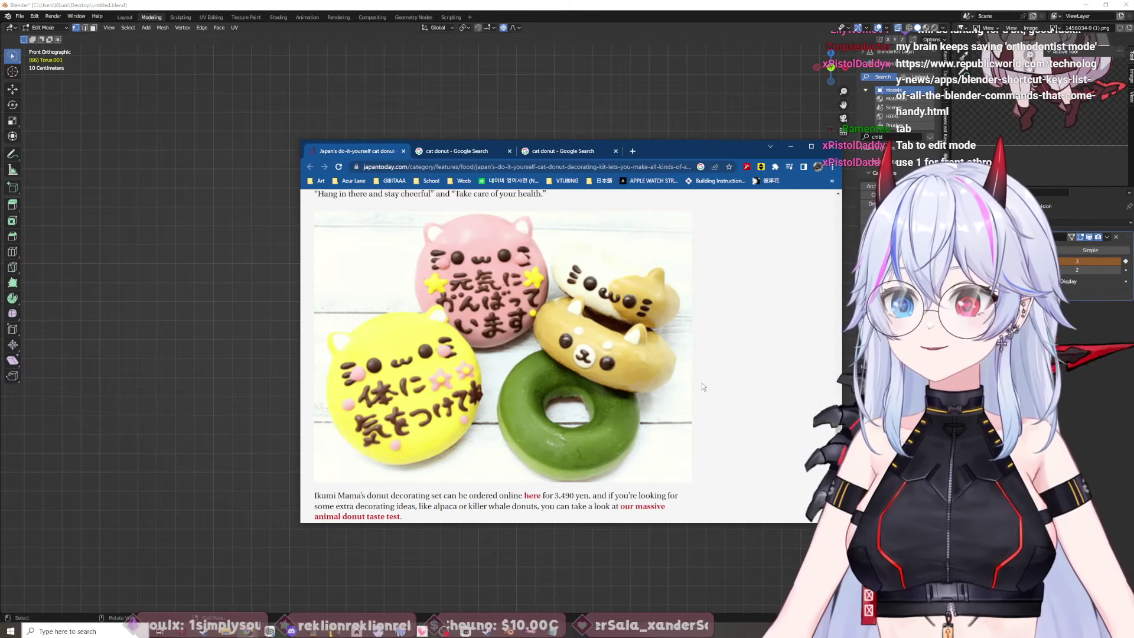
pyautogui.click(451, 151)
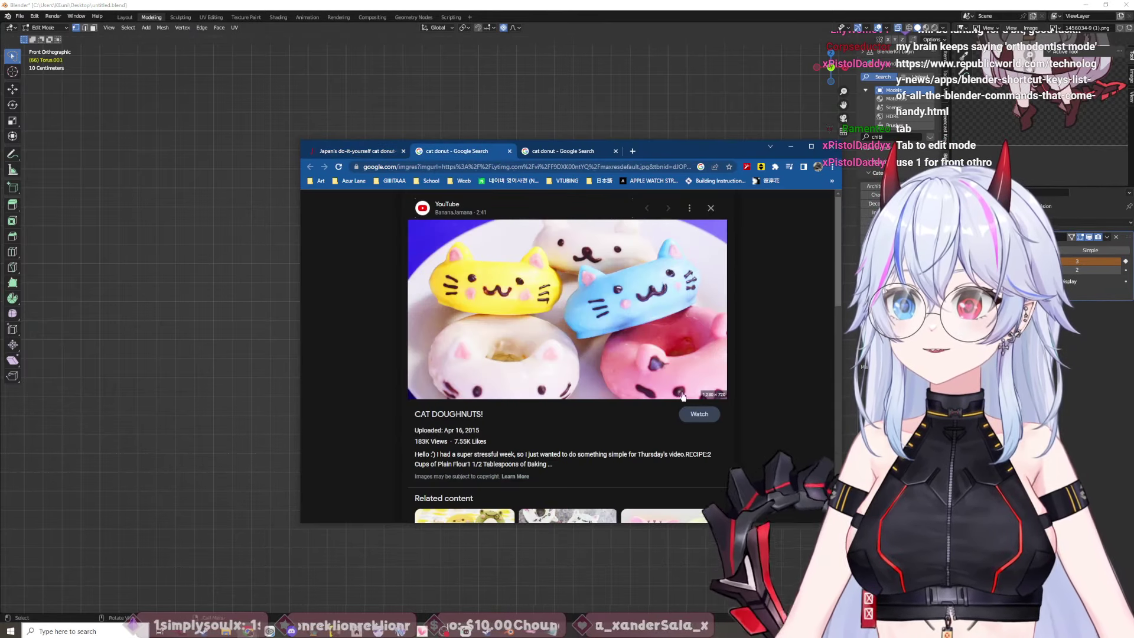
pyautogui.click(562, 151)
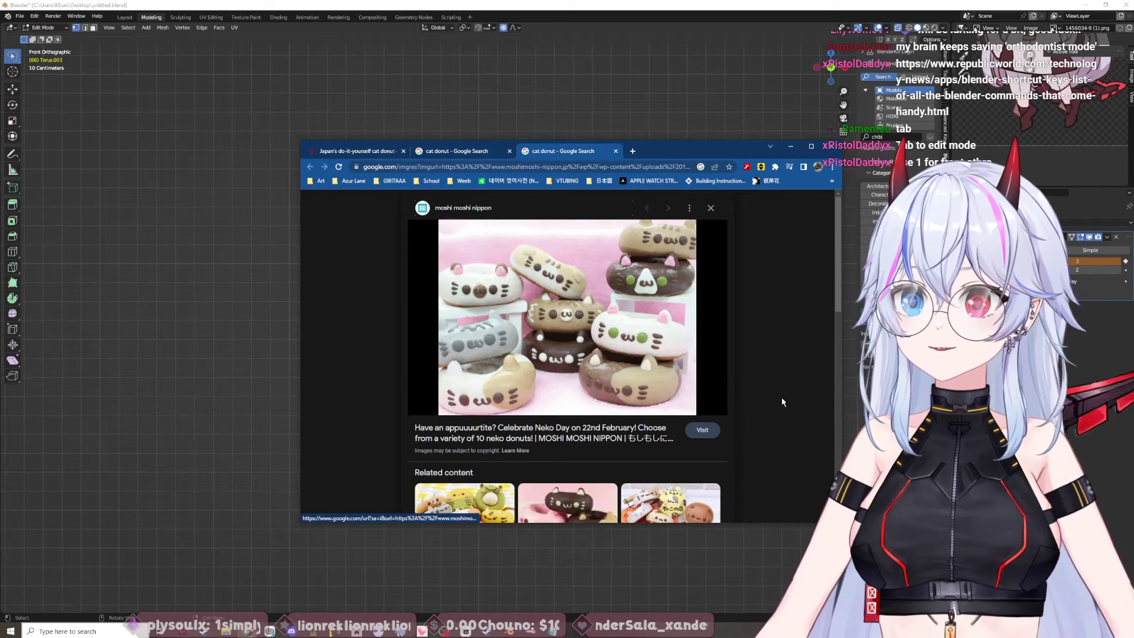
pyautogui.scroll(-2, 793, 449)
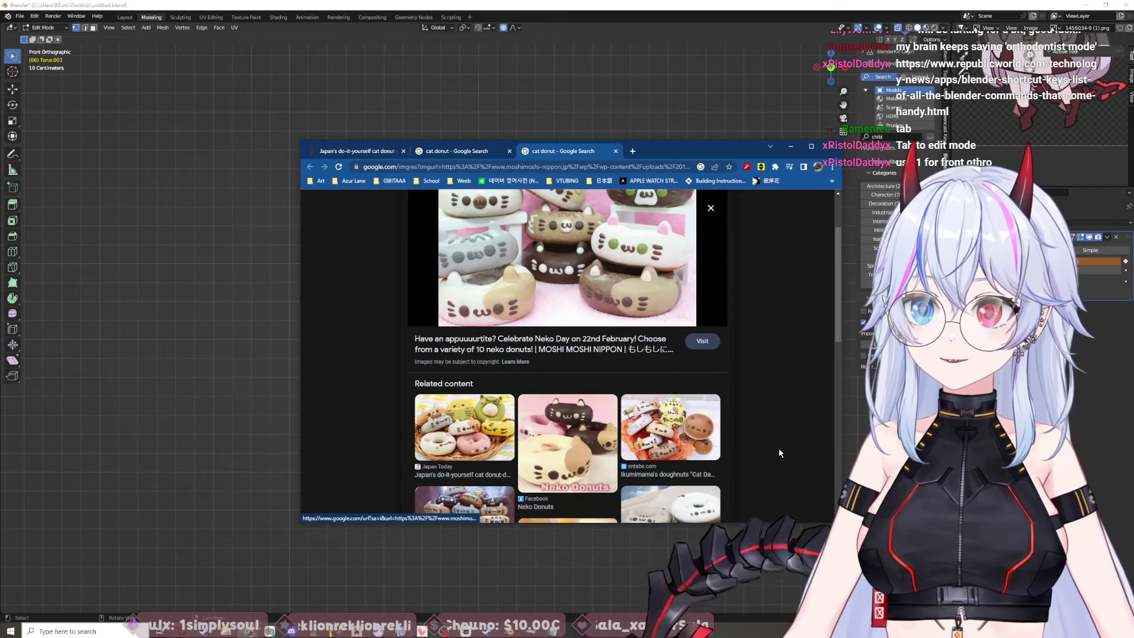
pyautogui.scroll(-3, 782, 443)
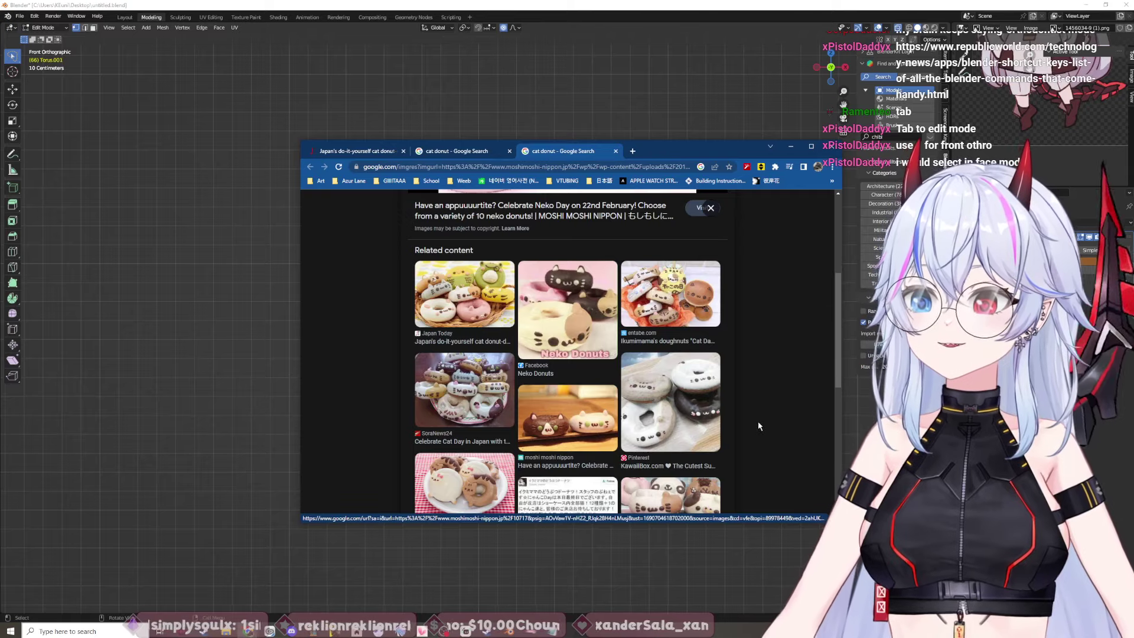
pyautogui.scroll(-1, 778, 446)
pyautogui.scroll(-4, 628, 395)
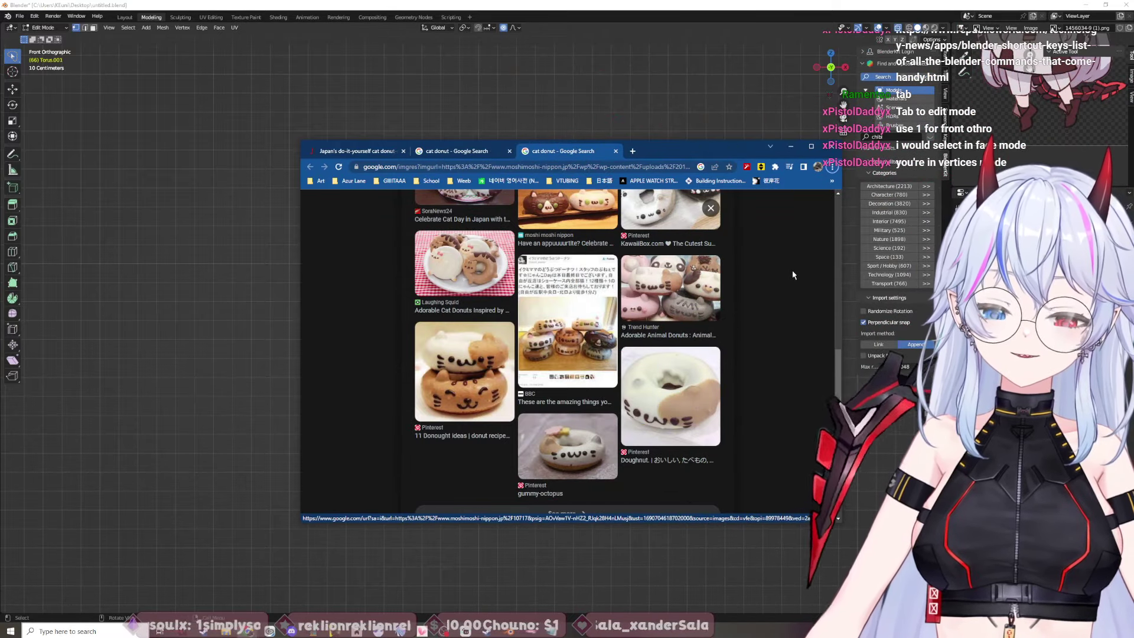
pyautogui.click(790, 146)
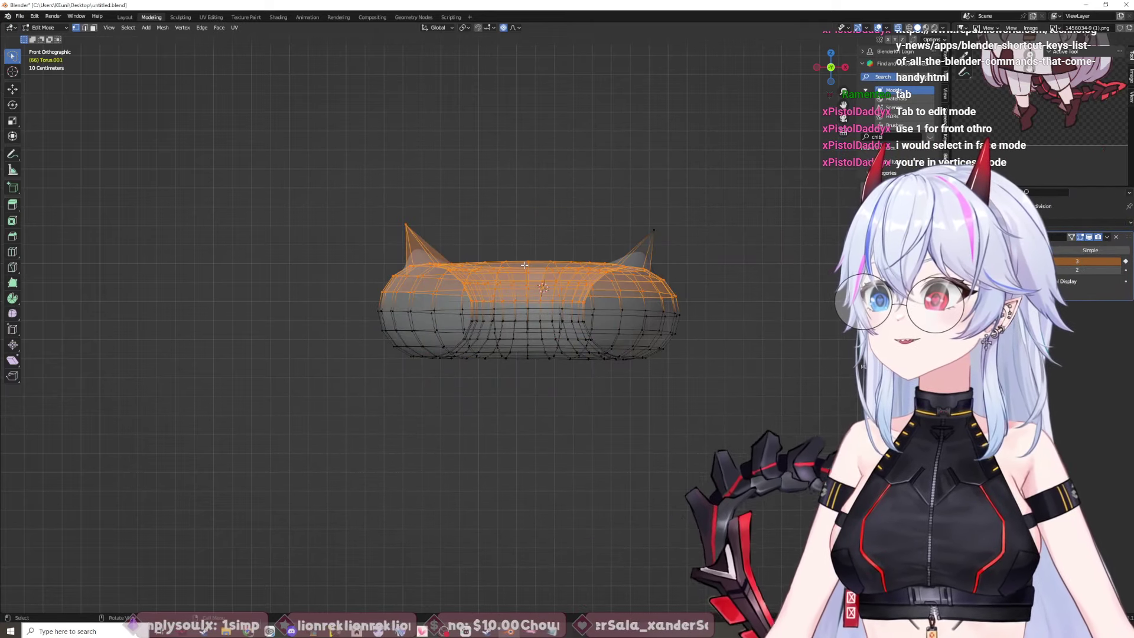
pyautogui.click(93, 28)
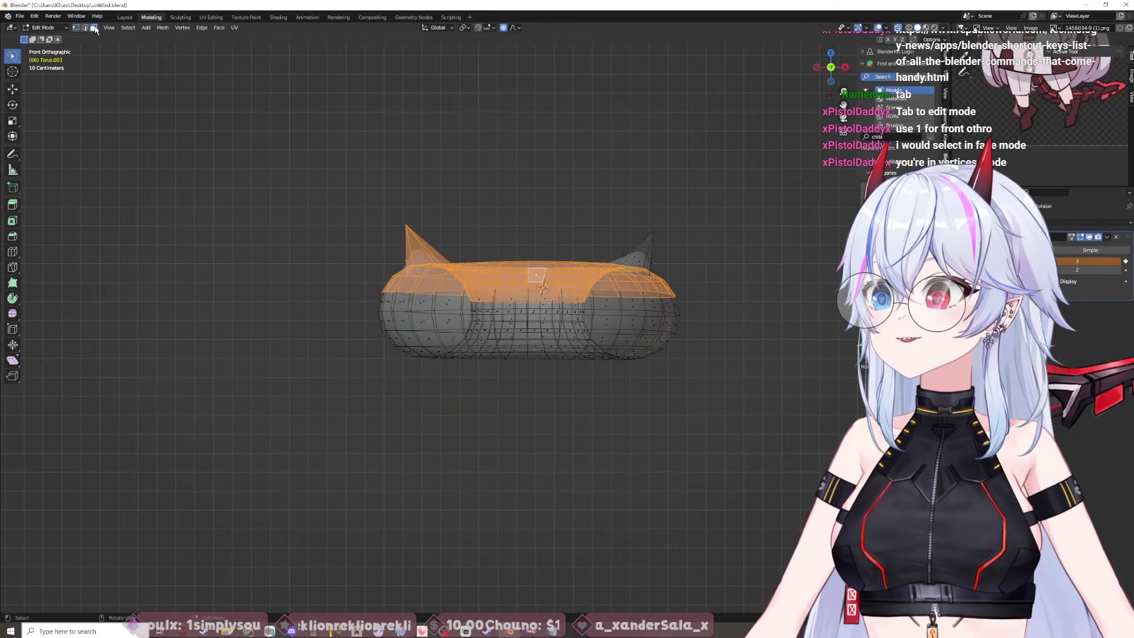
pyautogui.moveTo(686, 182)
pyautogui.mouseDown(button='middle')
pyautogui.moveTo(746, 248)
pyautogui.moveTo(736, 460)
pyautogui.mouseUp(button='middle')
pyautogui.moveTo(607, 332)
pyautogui.keyDown('ctrl'); pyautogui.mouseDown(button='right')
pyautogui.moveTo(625, 391)
pyautogui.moveTo(617, 353)
pyautogui.mouseUp(button='right'); pyautogui.keyUp('ctrl')
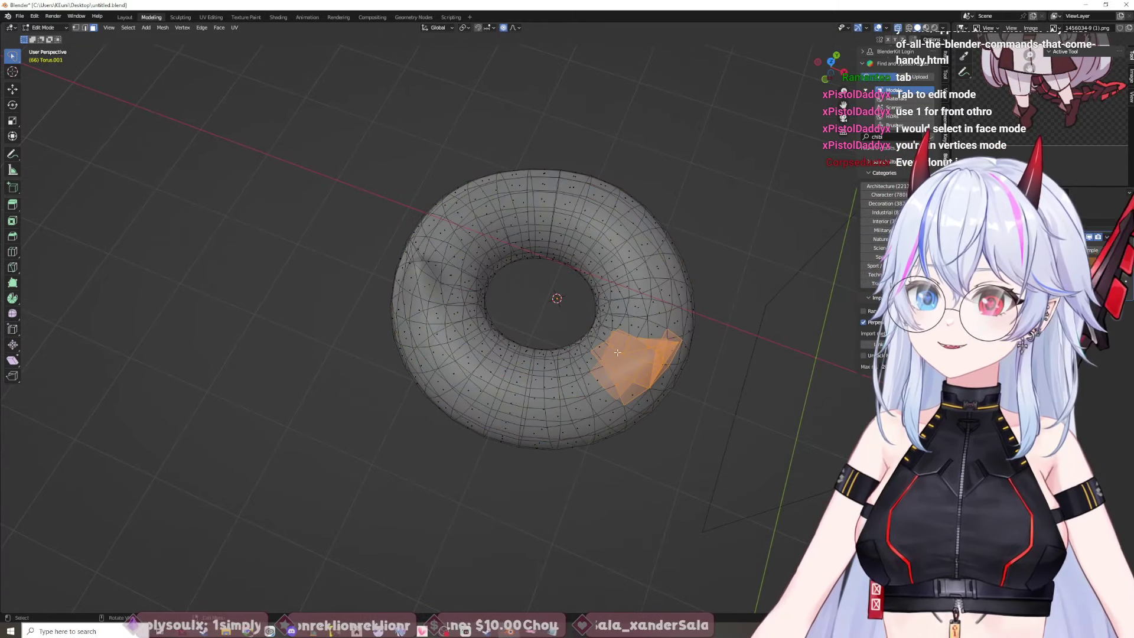
pyautogui.press('KP_1')
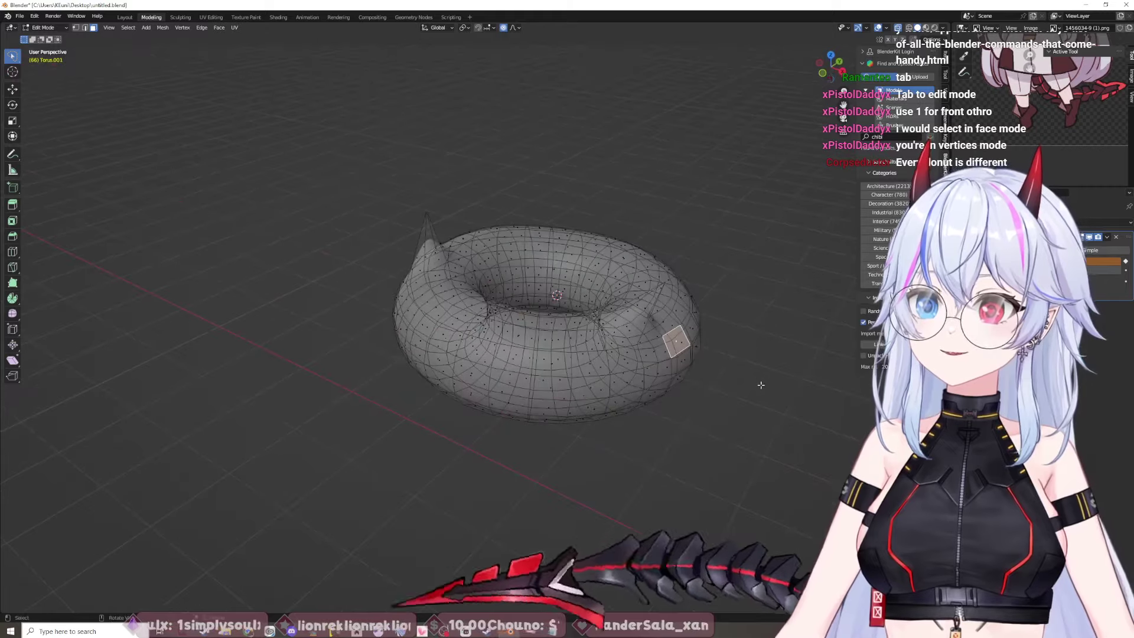
pyautogui.moveTo(679, 206)
pyautogui.keyDown('ctrl'); pyautogui.mouseDown(button='right')
pyautogui.moveTo(394, 203)
pyautogui.moveTo(343, 249)
pyautogui.moveTo(364, 282)
pyautogui.moveTo(438, 297)
pyautogui.moveTo(672, 300)
pyautogui.mouseUp(button='right'); pyautogui.keyUp('ctrl')
pyautogui.keyDown('ctrl'); pyautogui.moveTo(653, 205); pyautogui.dragTo(676, 206, button='right'); pyautogui.keyUp('ctrl')
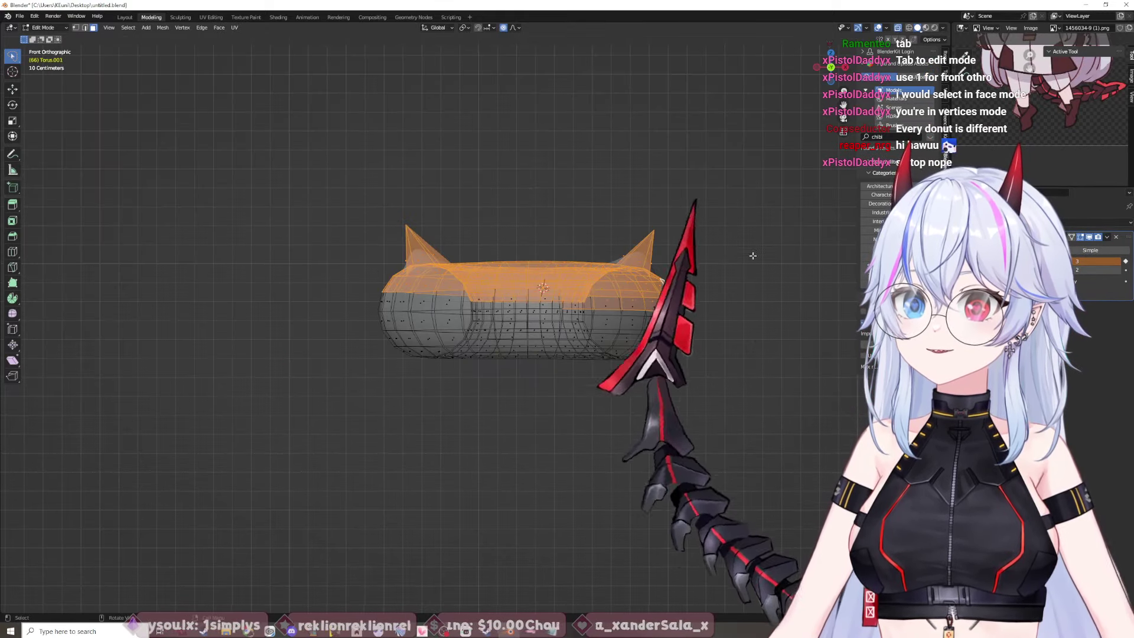
pyautogui.moveTo(752, 253)
pyautogui.mouseDown(button='middle')
pyautogui.moveTo(657, 263)
pyautogui.moveTo(573, 297)
pyautogui.mouseUp(button='middle')
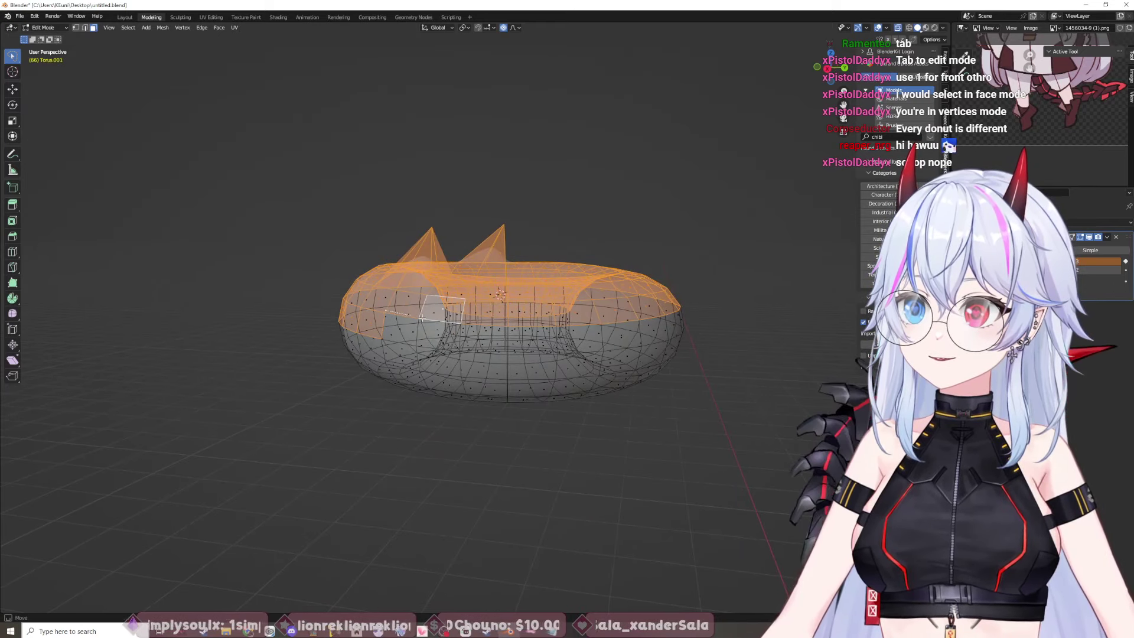
pyautogui.moveTo(421, 317)
pyautogui.keyDown('ctrl'); pyautogui.mouseDown(button='right')
pyautogui.moveTo(537, 351)
pyautogui.moveTo(390, 353)
pyautogui.moveTo(384, 313)
pyautogui.mouseUp(button='right'); pyautogui.keyUp('ctrl')
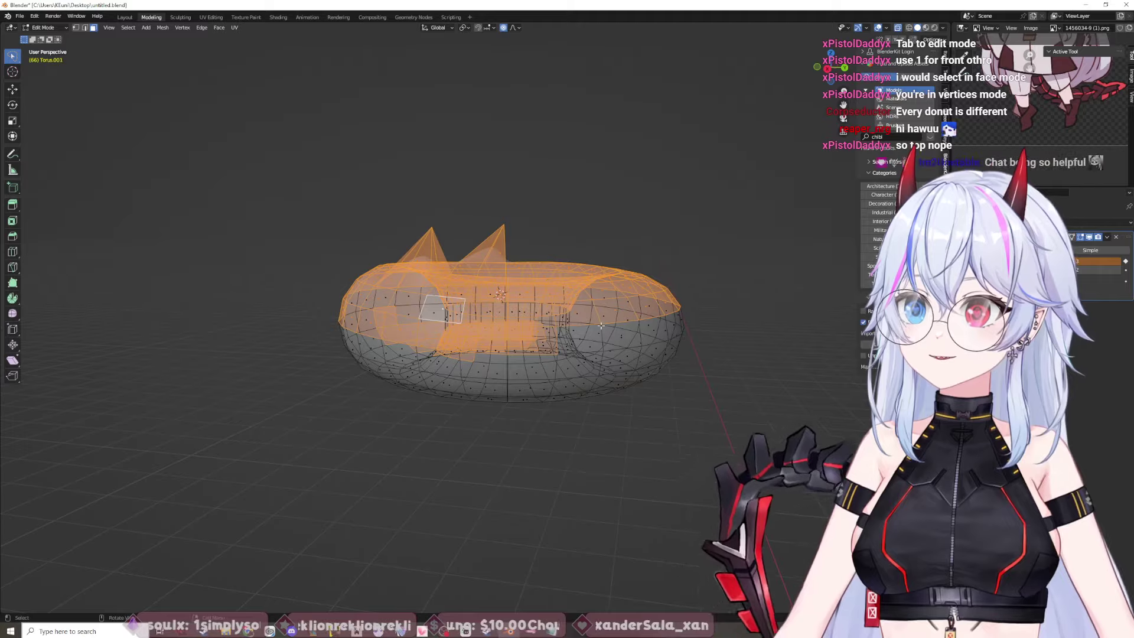
pyautogui.moveTo(601, 325); pyautogui.dragTo(735, 425, button='middle')
pyautogui.click(726, 427)
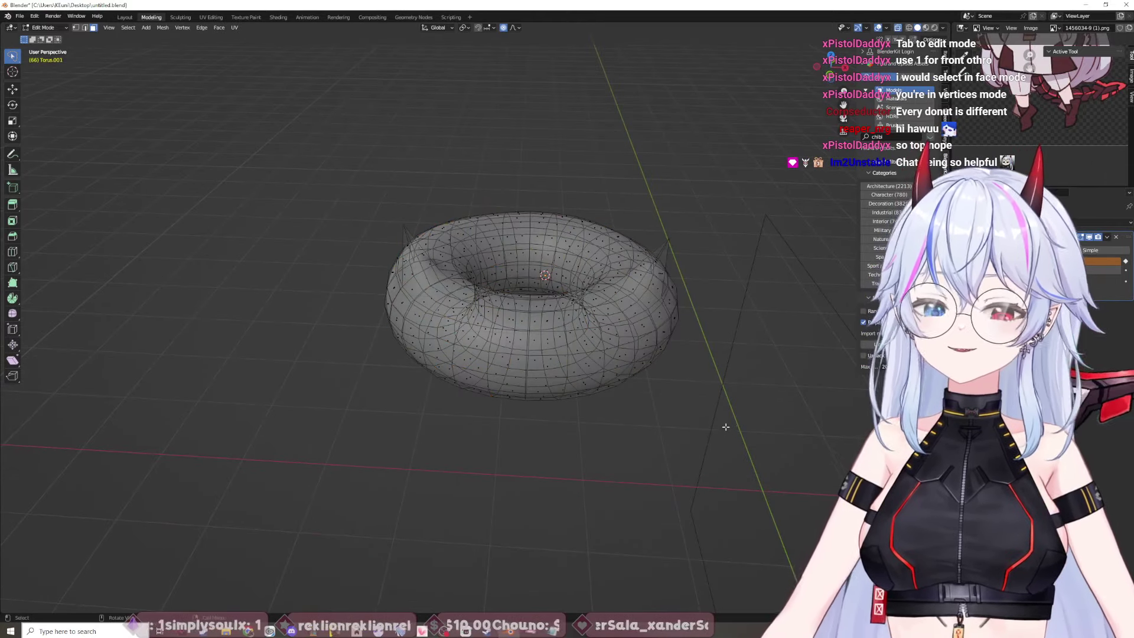
pyautogui.moveTo(696, 470); pyautogui.dragTo(730, 457, button='middle')
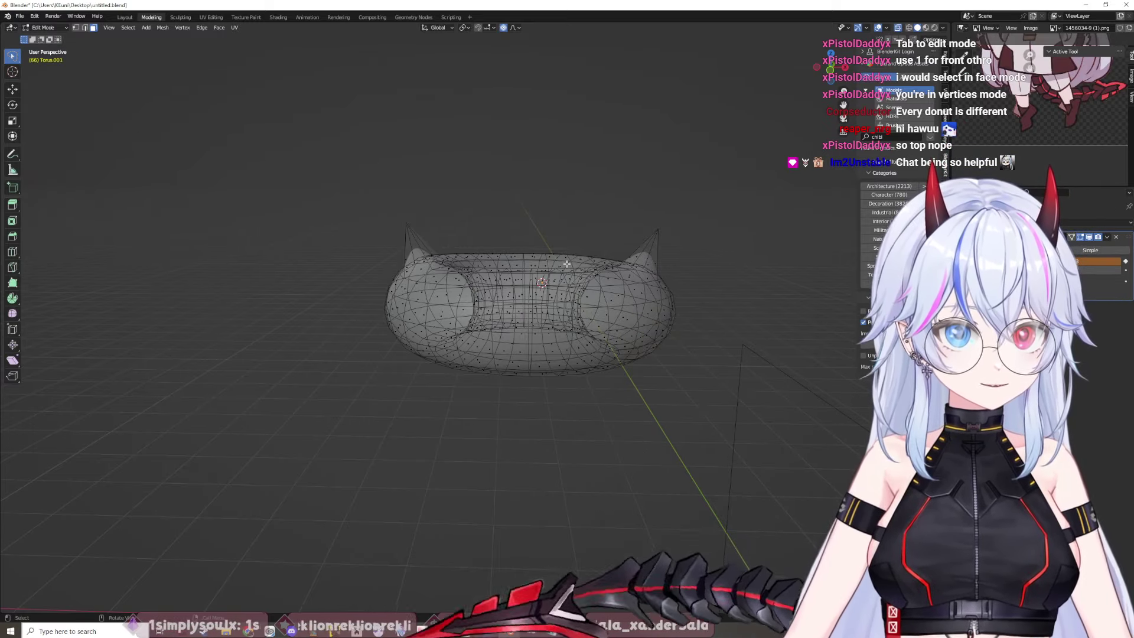
# Step: Try selecting all torus faces in top view, then clear the selection
pyautogui.press('KP_1')
pyautogui.press('KP_7')
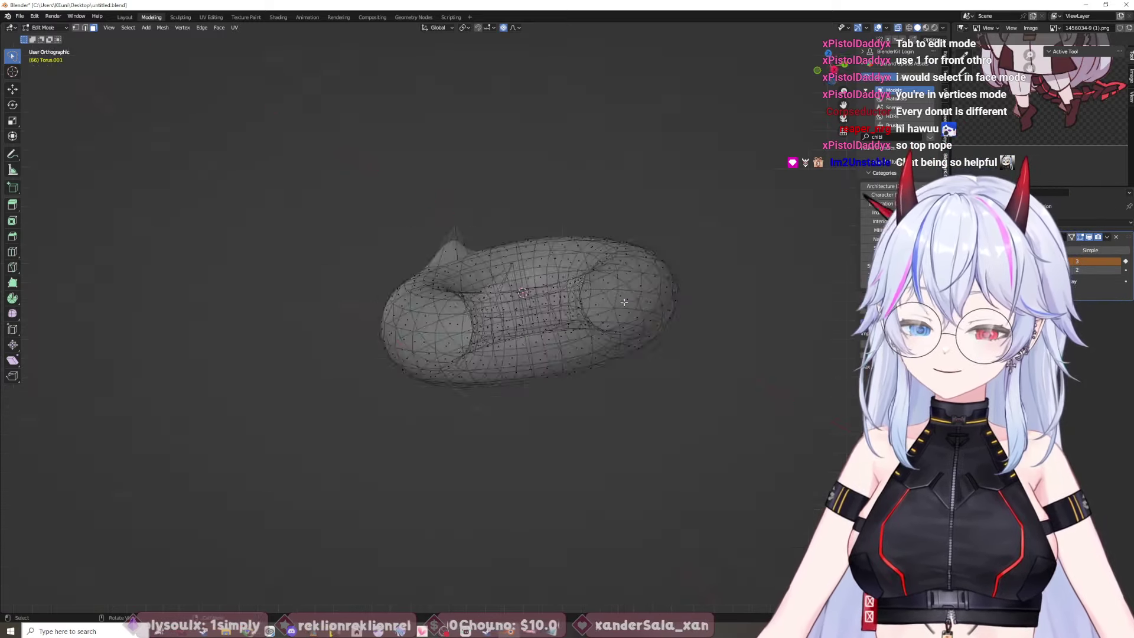
pyautogui.moveTo(458, 116)
pyautogui.mouseDown()
pyautogui.moveTo(466, 378)
pyautogui.moveTo(667, 296)
pyautogui.moveTo(645, 157)
pyautogui.moveTo(696, 201)
pyautogui.mouseUp()
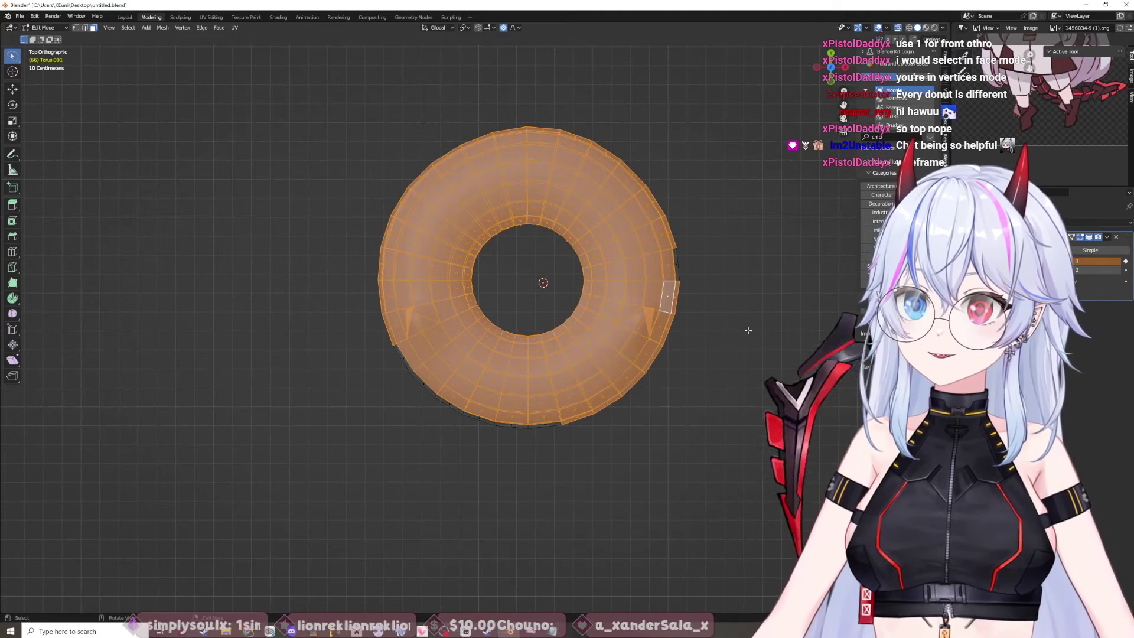
pyautogui.moveTo(746, 329)
pyautogui.mouseDown(button='middle')
pyautogui.moveTo(724, 384)
pyautogui.moveTo(712, 291)
pyautogui.moveTo(737, 326)
pyautogui.mouseUp(button='middle')
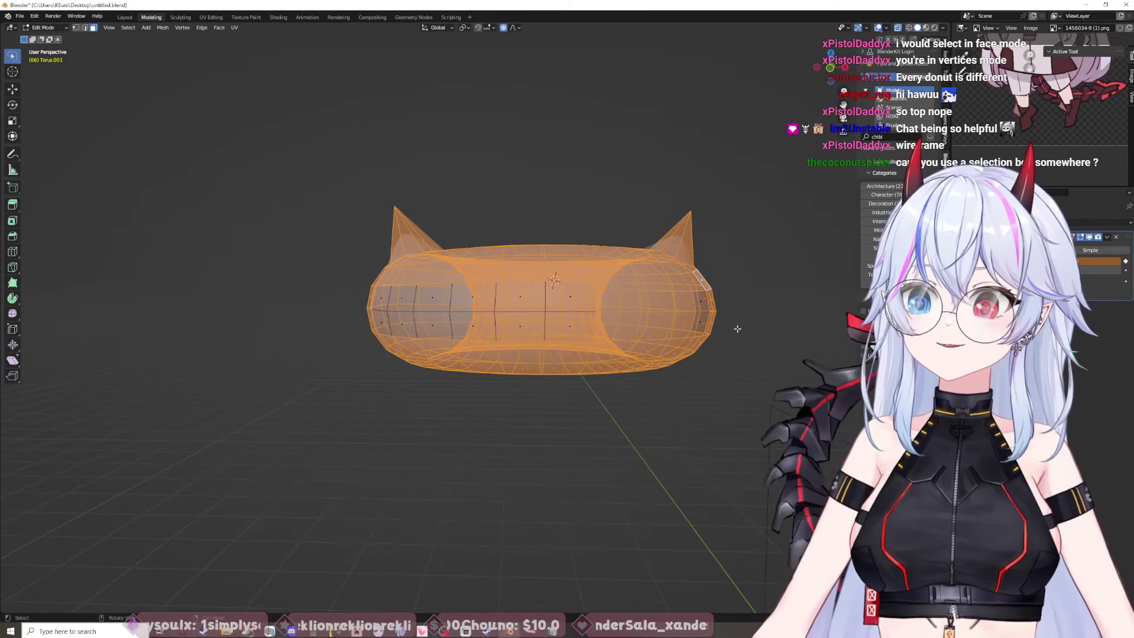
pyautogui.click(760, 375)
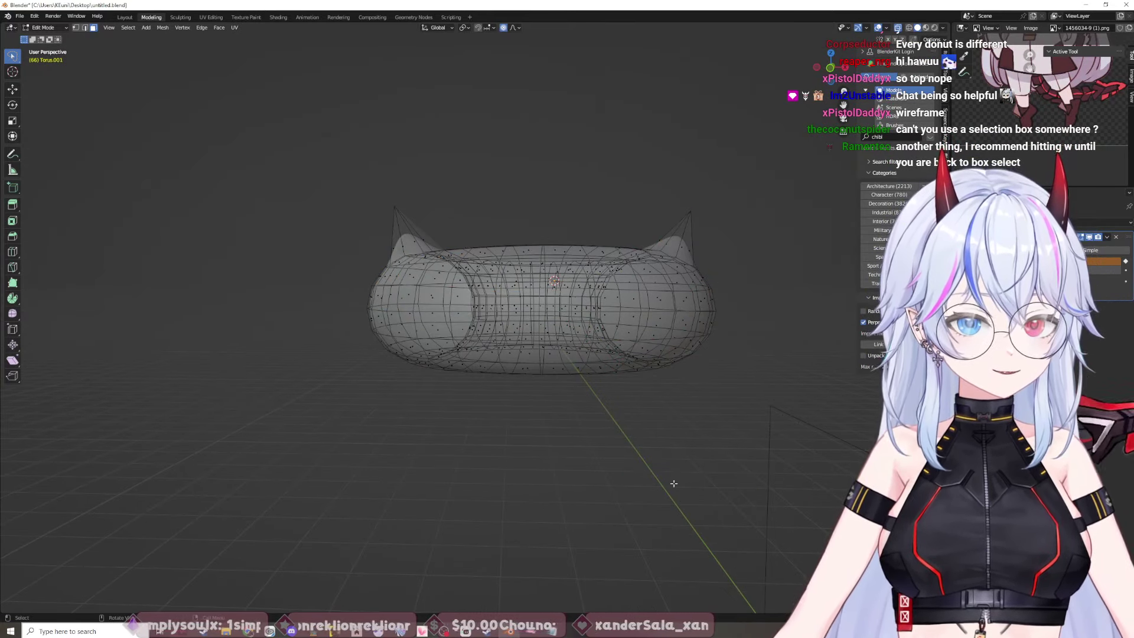
pyautogui.moveTo(674, 483); pyautogui.dragTo(581, 478, button='middle')
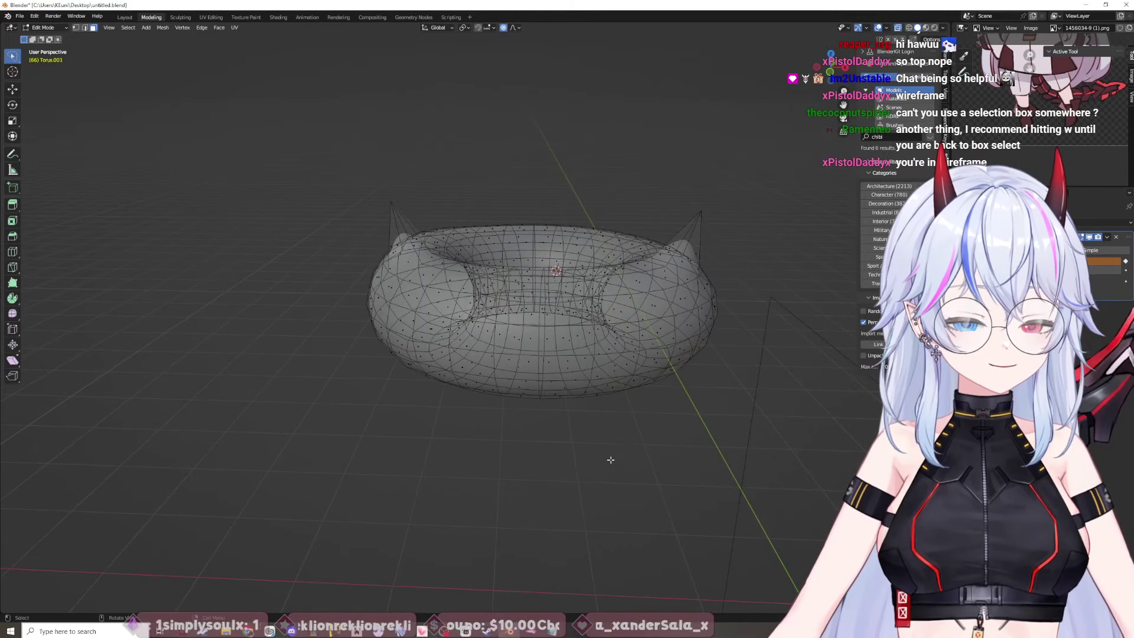
pyautogui.press('KP_7')
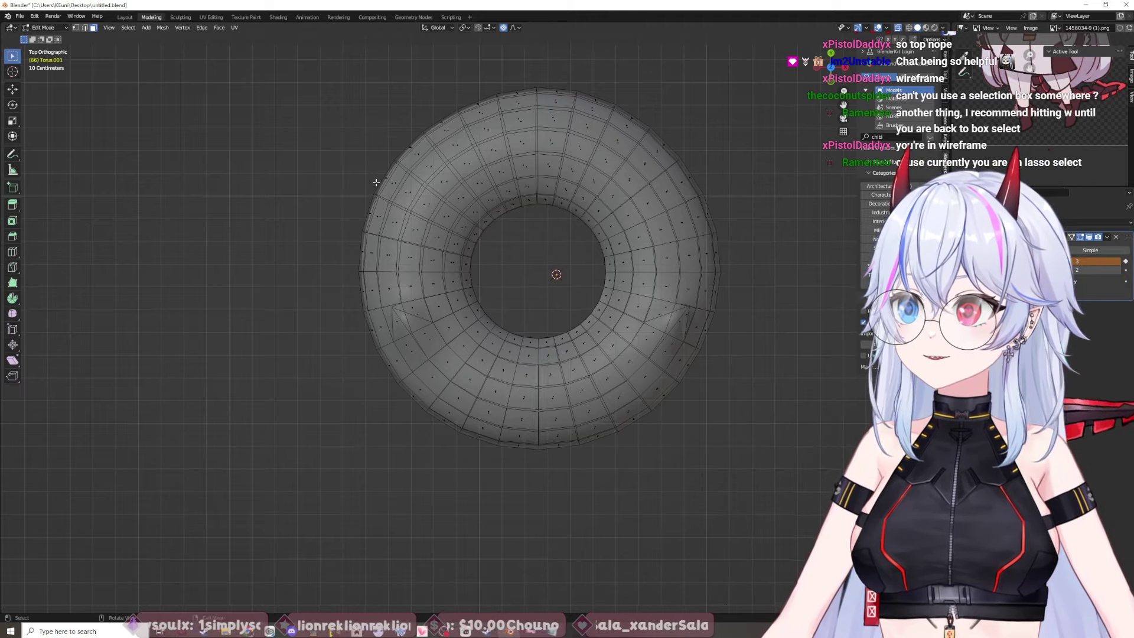
# Step: Experiment with selecting bands of faces, then select every face of the torus
pyautogui.press('w')
pyautogui.press('w')
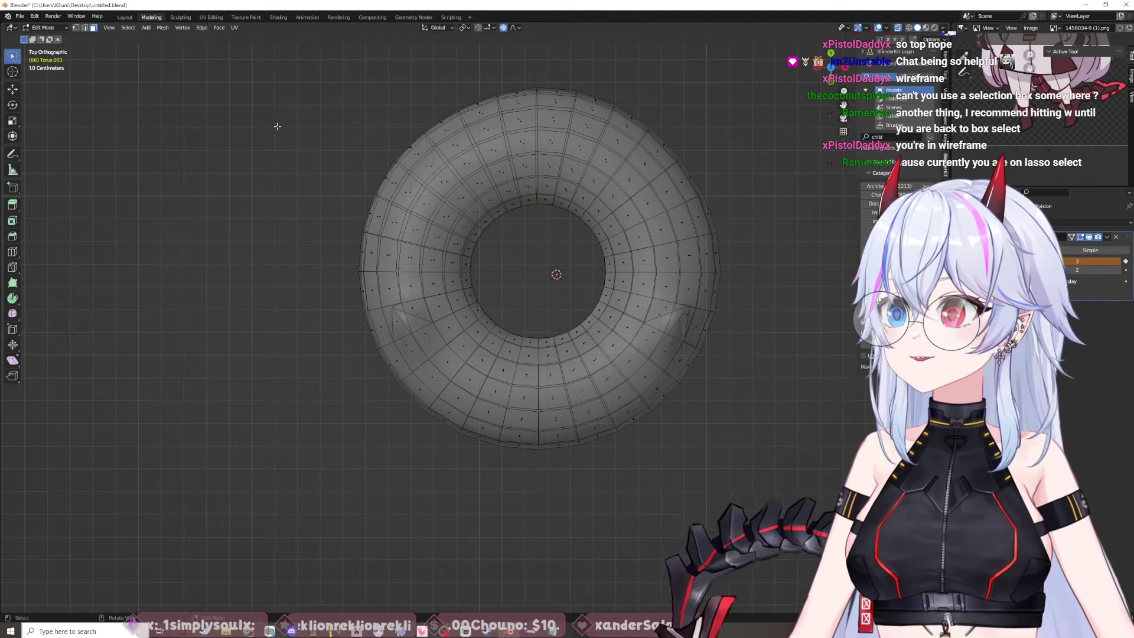
pyautogui.moveTo(277, 126); pyautogui.dragTo(490, 245)
pyautogui.click(472, 254)
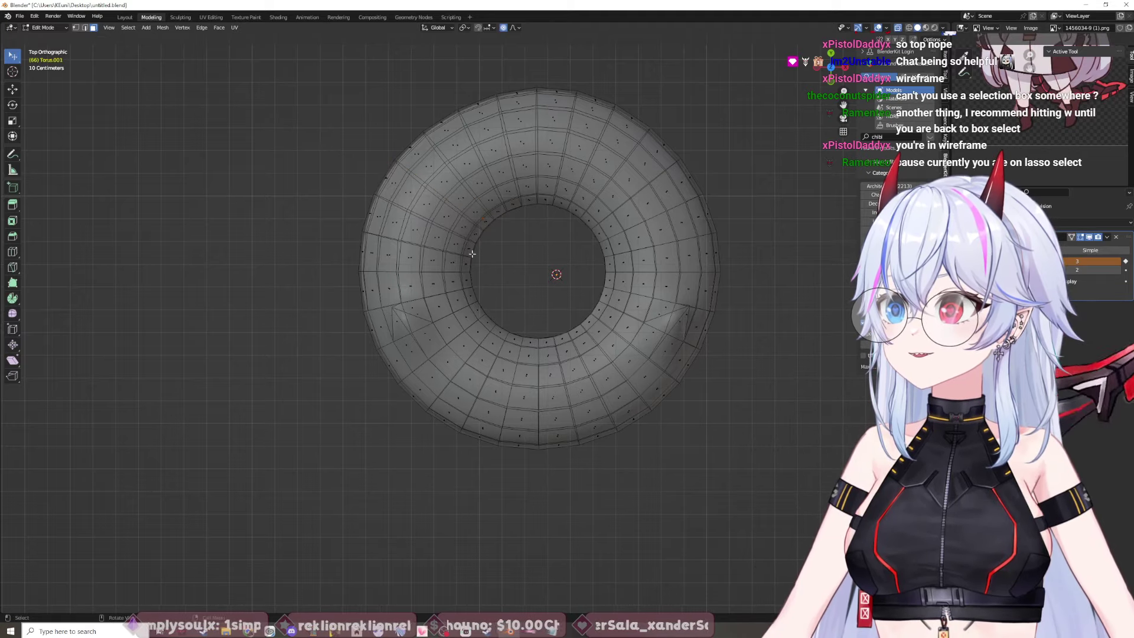
pyautogui.moveTo(317, 157); pyautogui.dragTo(490, 273)
pyautogui.click(790, 413)
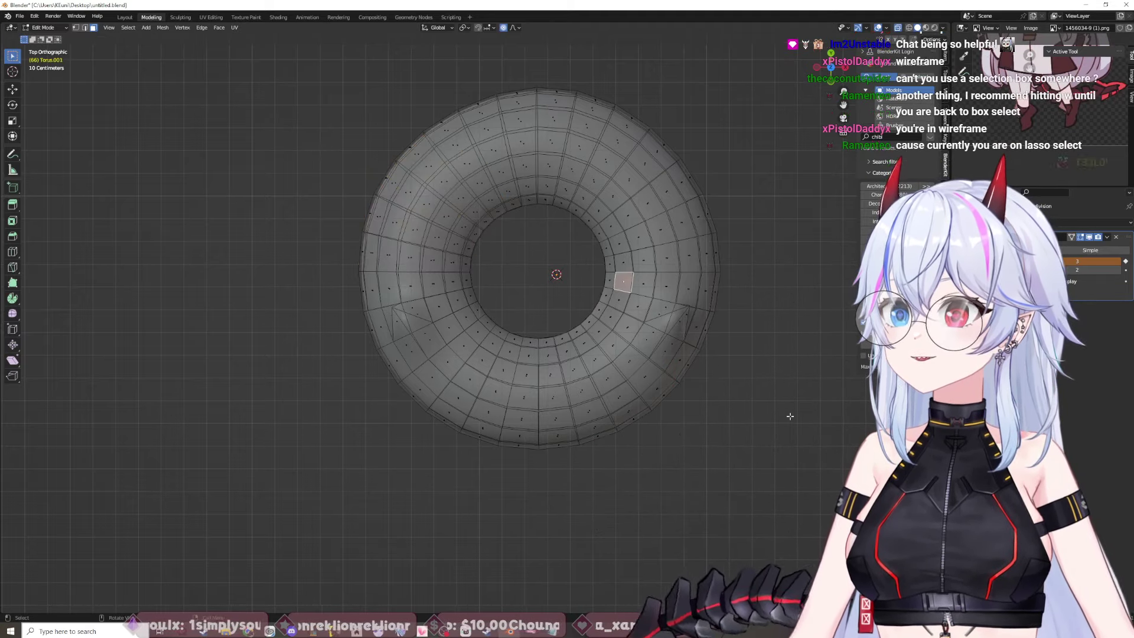
pyautogui.moveTo(790, 413); pyautogui.dragTo(750, 472, button='middle')
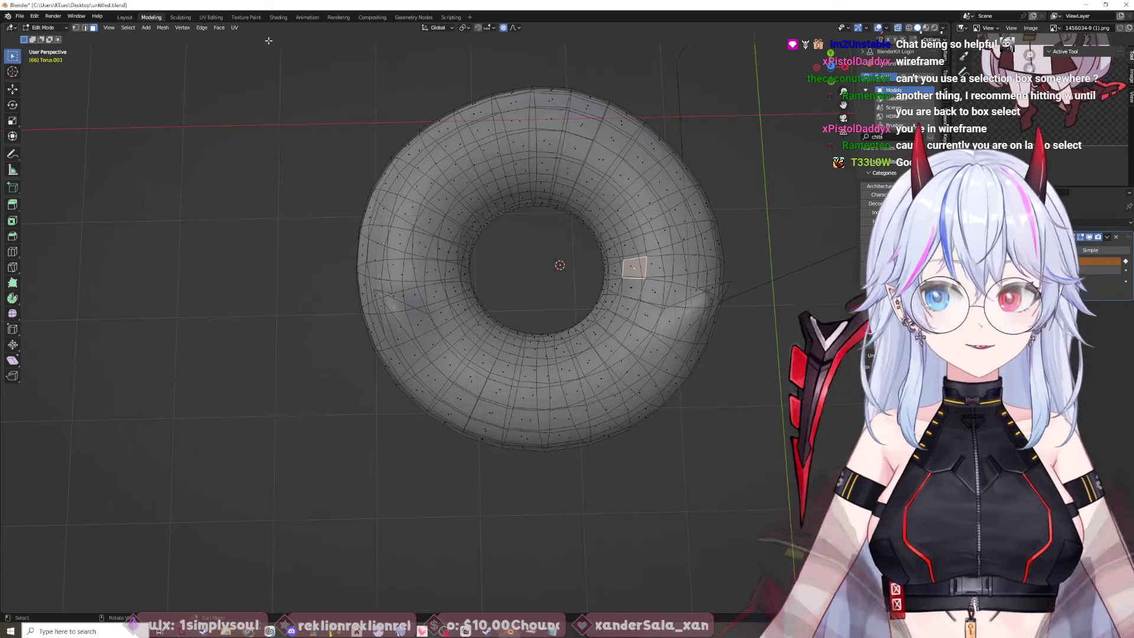
pyautogui.moveTo(308, 71); pyautogui.dragTo(789, 455)
# Step: In front orthographic view, deselect all and box-select the torus's upper-half vertices
pyautogui.press('KP_1')
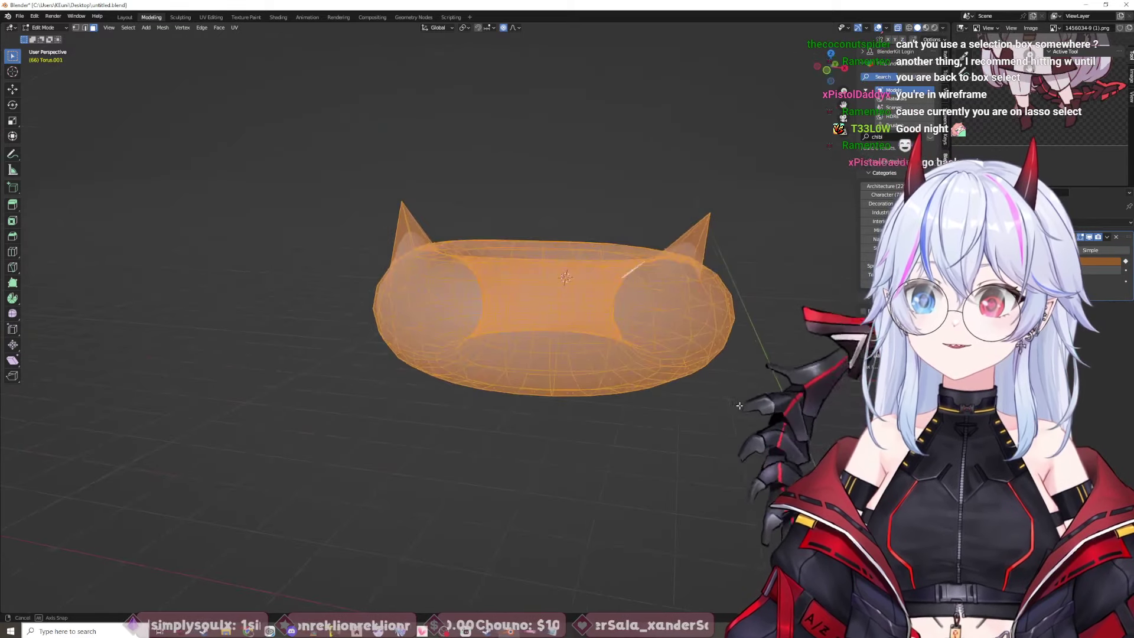
pyautogui.press('`')
pyautogui.press('Escape')
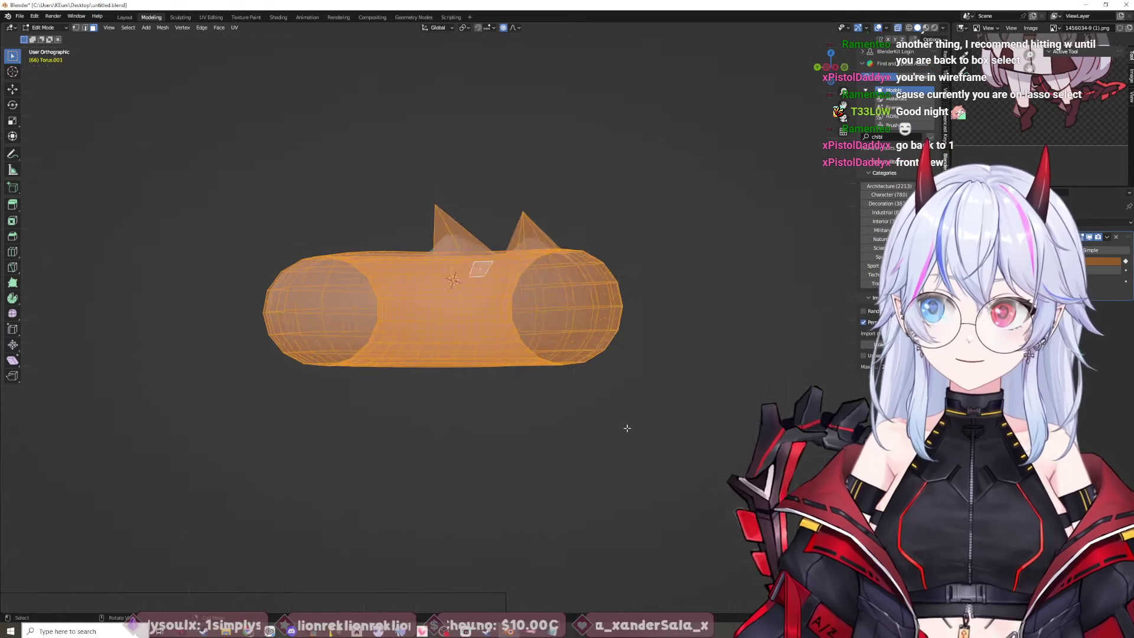
pyautogui.hotkey('alt', 'a')
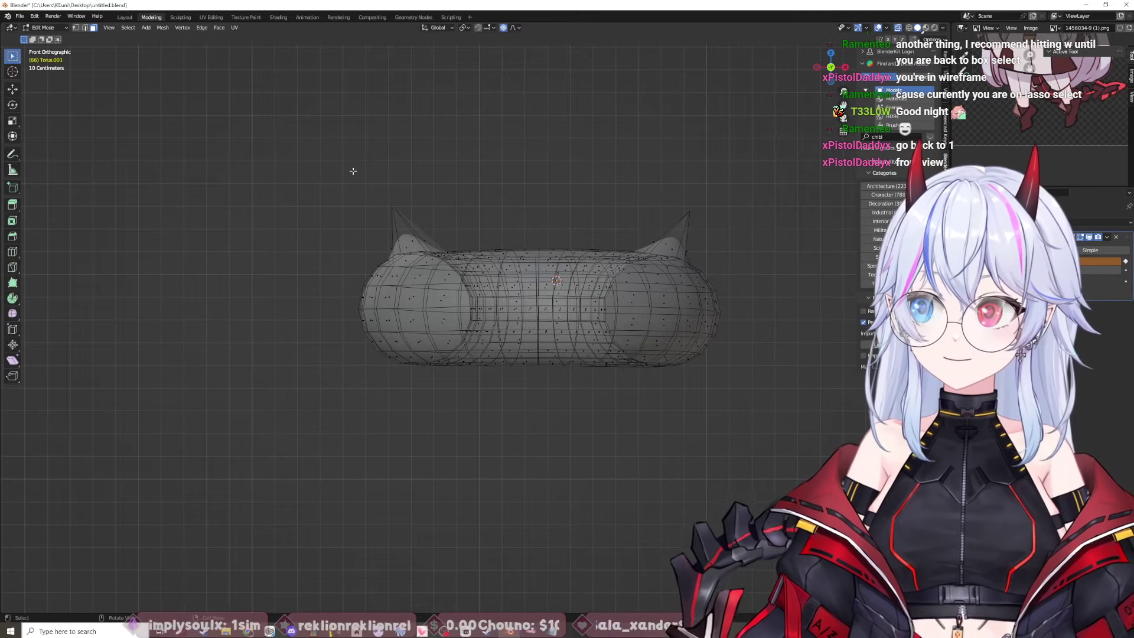
pyautogui.moveTo(283, 157); pyautogui.dragTo(754, 300)
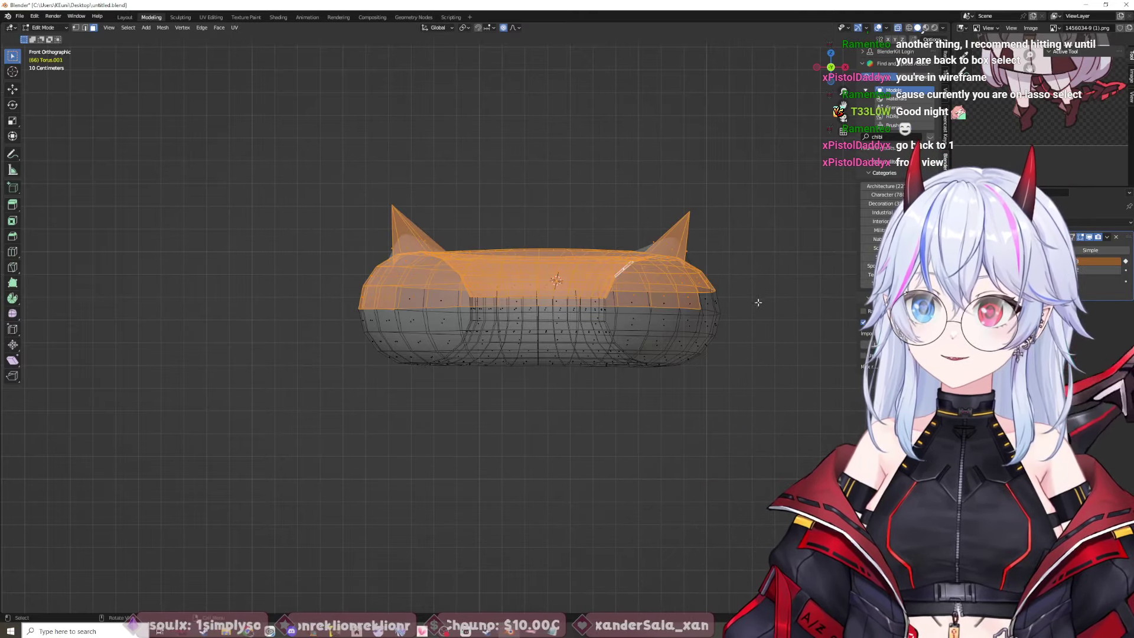
# Step: Reselect the upper half above the middle, ears included, ending in front orthographic view
pyautogui.moveTo(754, 300); pyautogui.dragTo(777, 354, button='middle')
pyautogui.press('KP_1')
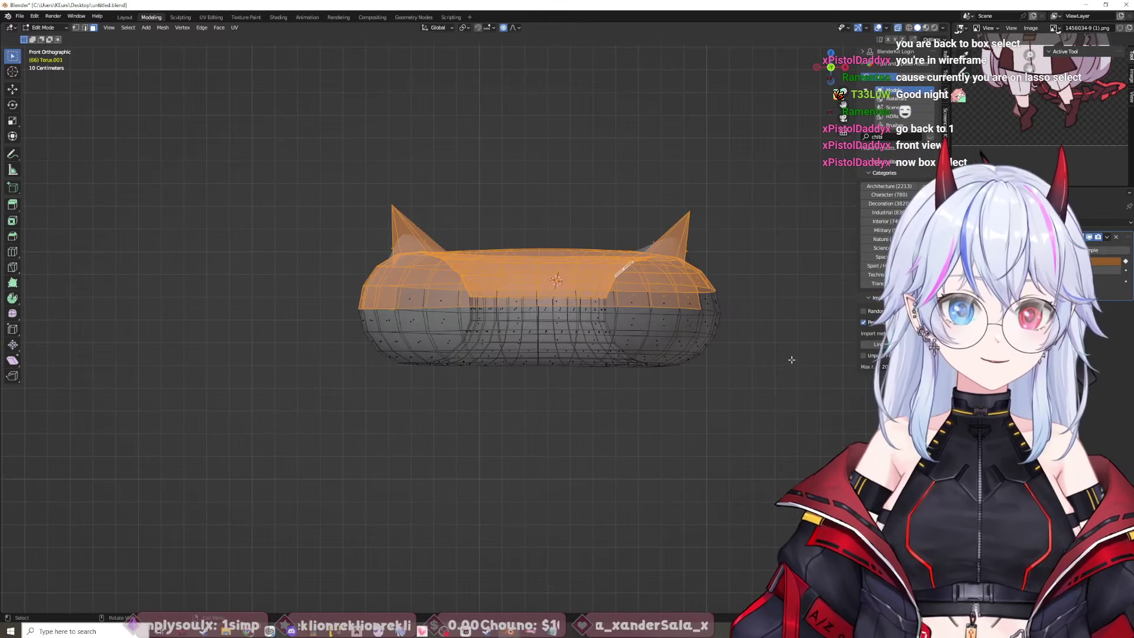
pyautogui.click(785, 342)
pyautogui.moveTo(309, 169); pyautogui.dragTo(758, 311)
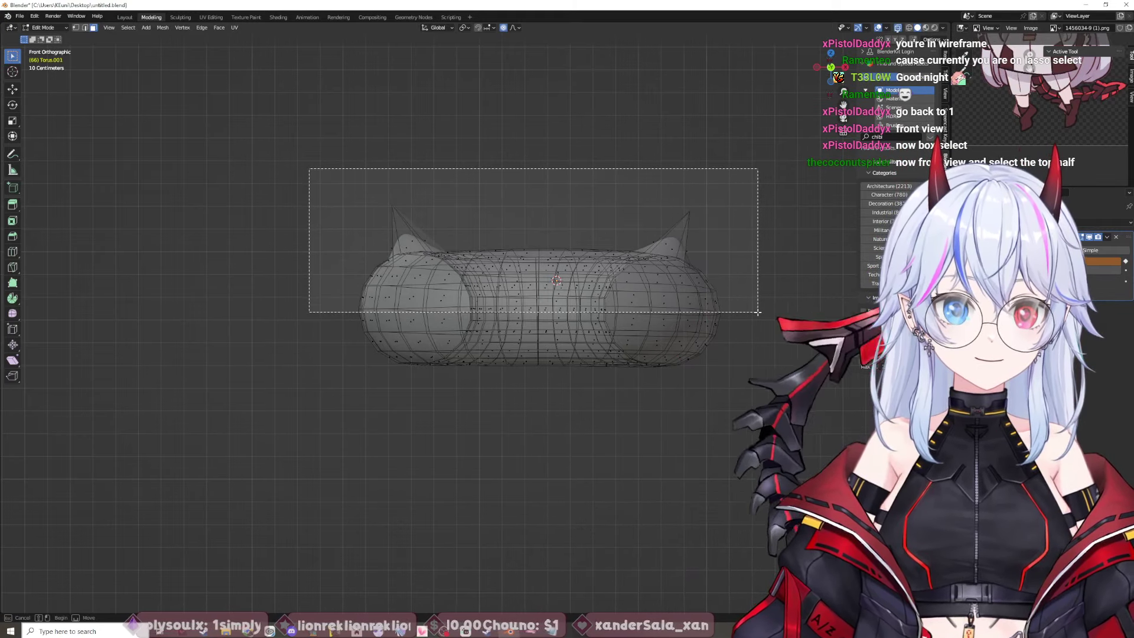
pyautogui.moveTo(758, 312)
pyautogui.mouseDown()
pyautogui.moveTo(757, 290)
pyautogui.moveTo(759, 308)
pyautogui.mouseUp()
pyautogui.moveTo(761, 318); pyautogui.dragTo(770, 420, button='middle')
pyautogui.moveTo(488, 390); pyautogui.dragTo(717, 417, button='middle')
pyautogui.press('KP_1')
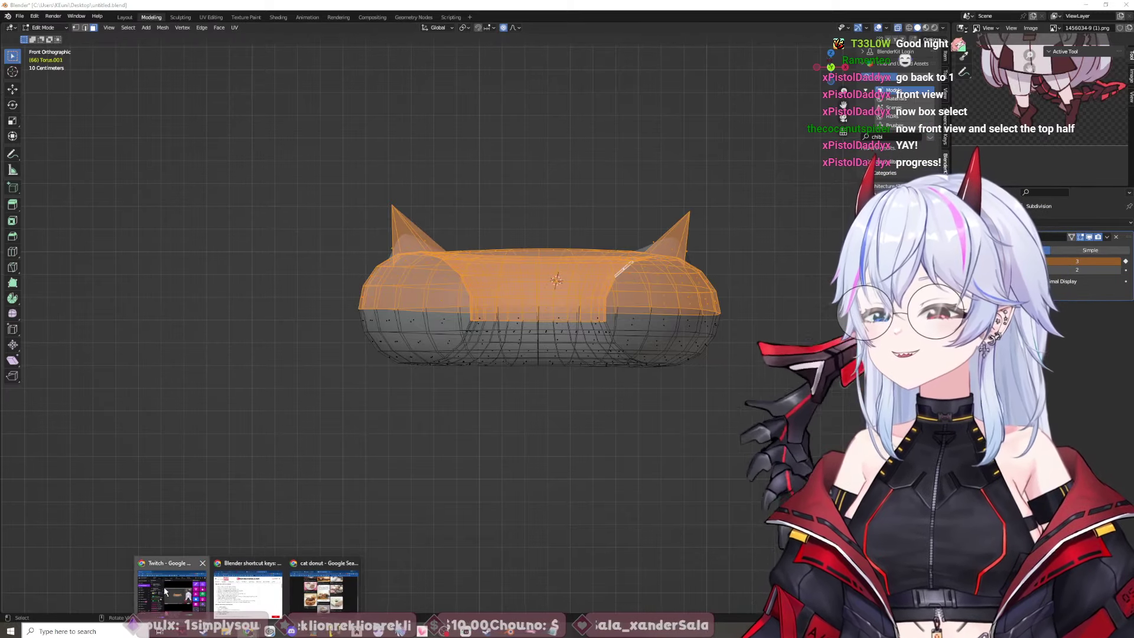
# Step: Close the four extra browser tabs, keeping only the Modifiers tutorial
pyautogui.click(248, 582)
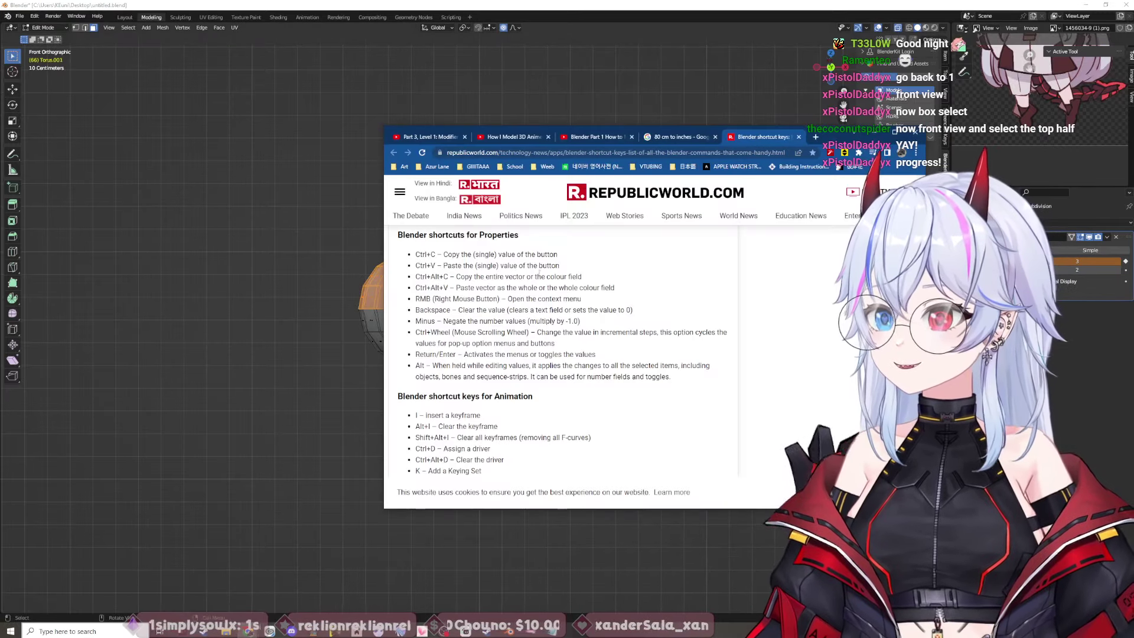
pyautogui.click(798, 136)
pyautogui.click(715, 137)
pyautogui.click(631, 137)
pyautogui.click(548, 137)
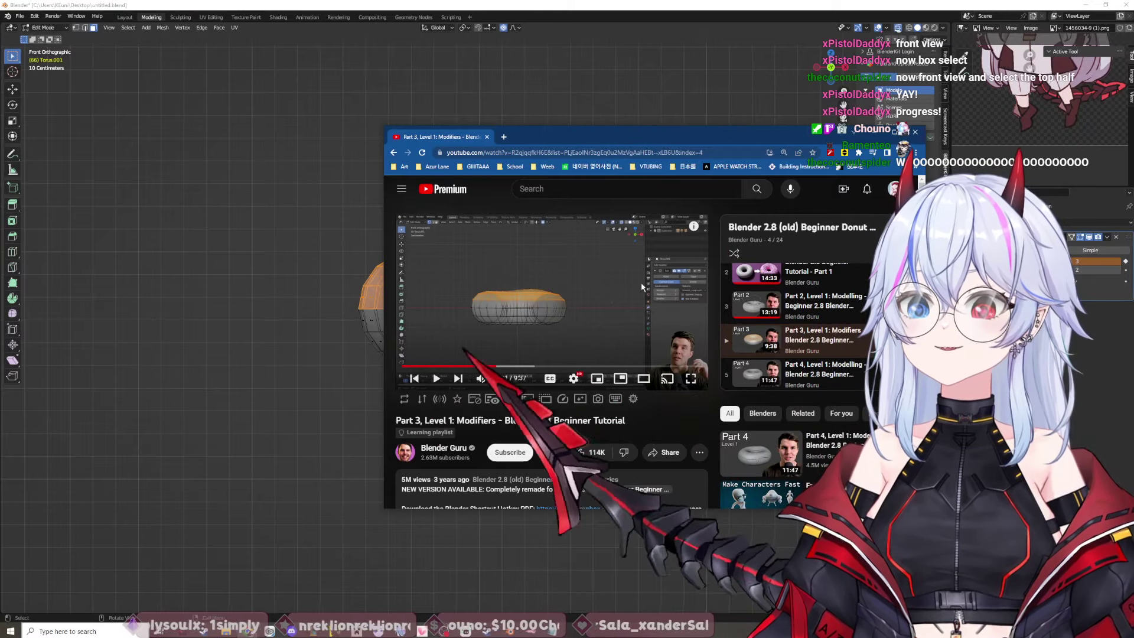
# Step: Play the Modifiers tutorial to 3:12, pause it, and return to Blender
pyautogui.click(588, 302)
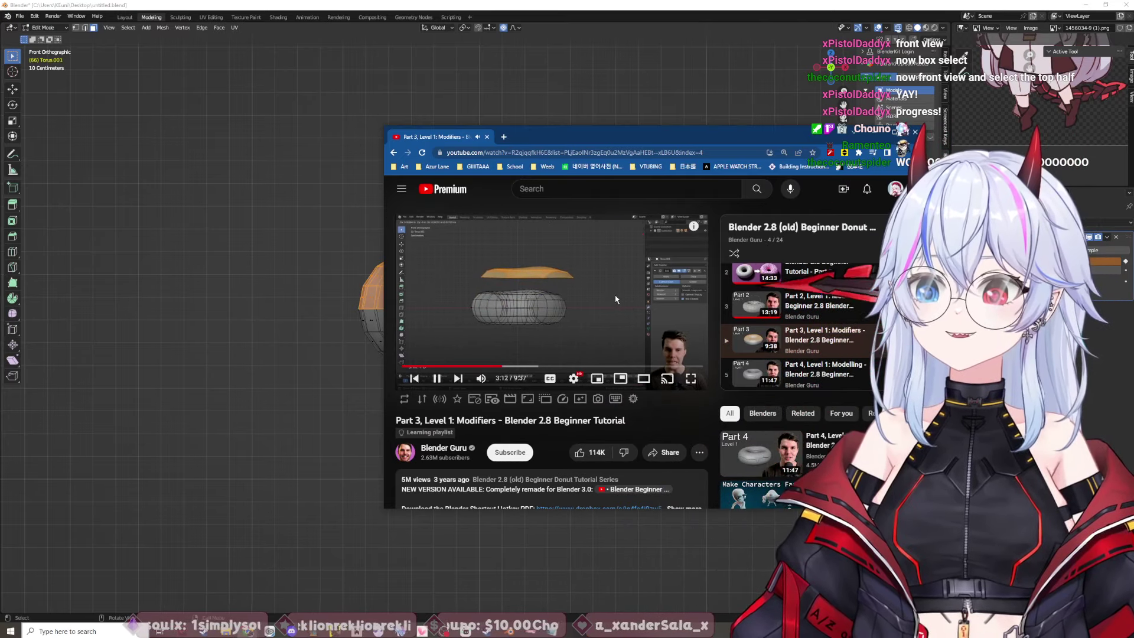
pyautogui.click(614, 299)
pyautogui.hotkey('alt', 'Tab')
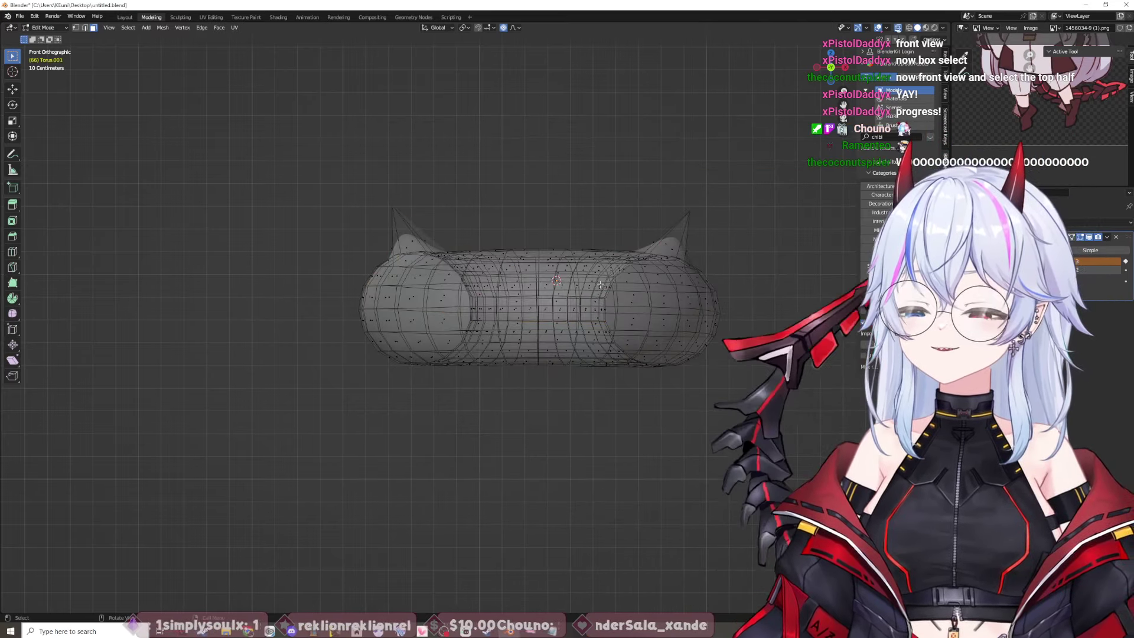
# Step: Box-select the torus's top-half vertices in front orthographic view
pyautogui.moveTo(305, 173); pyautogui.dragTo(746, 313)
pyautogui.moveTo(746, 313); pyautogui.dragTo(666, 374, button='middle')
pyautogui.click(667, 373)
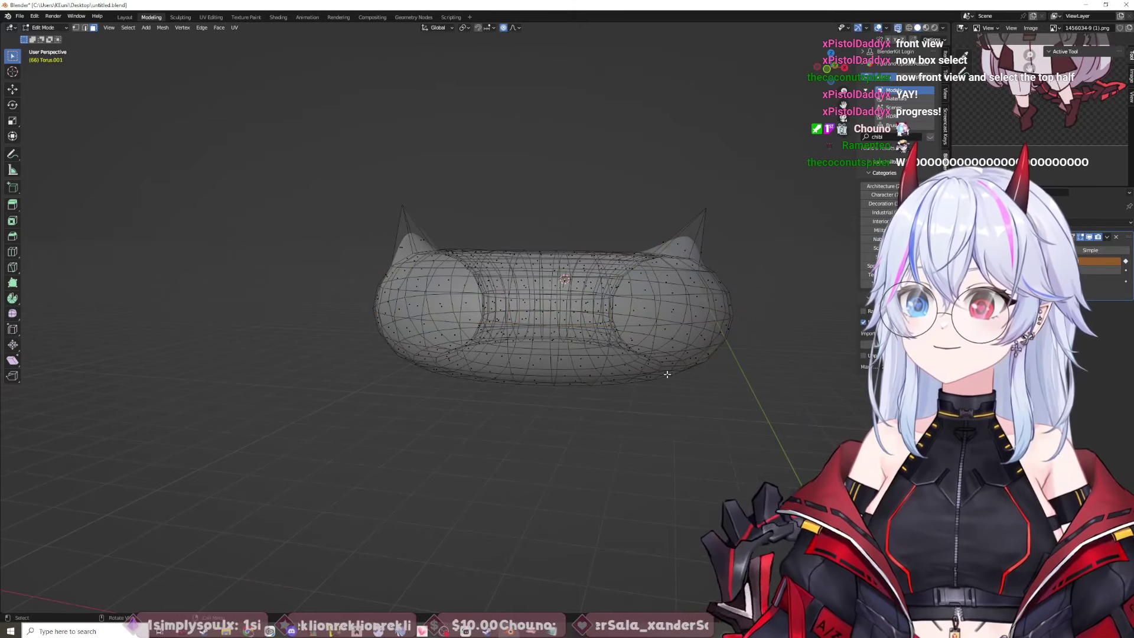
pyautogui.press('KP_1')
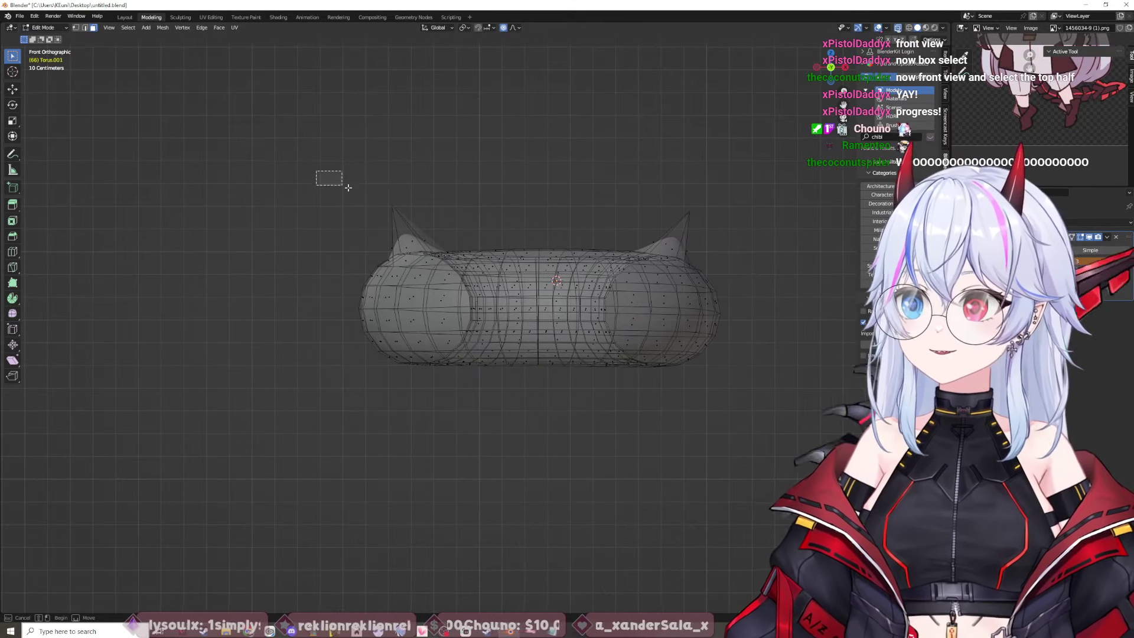
pyautogui.moveTo(347, 188); pyautogui.dragTo(757, 311)
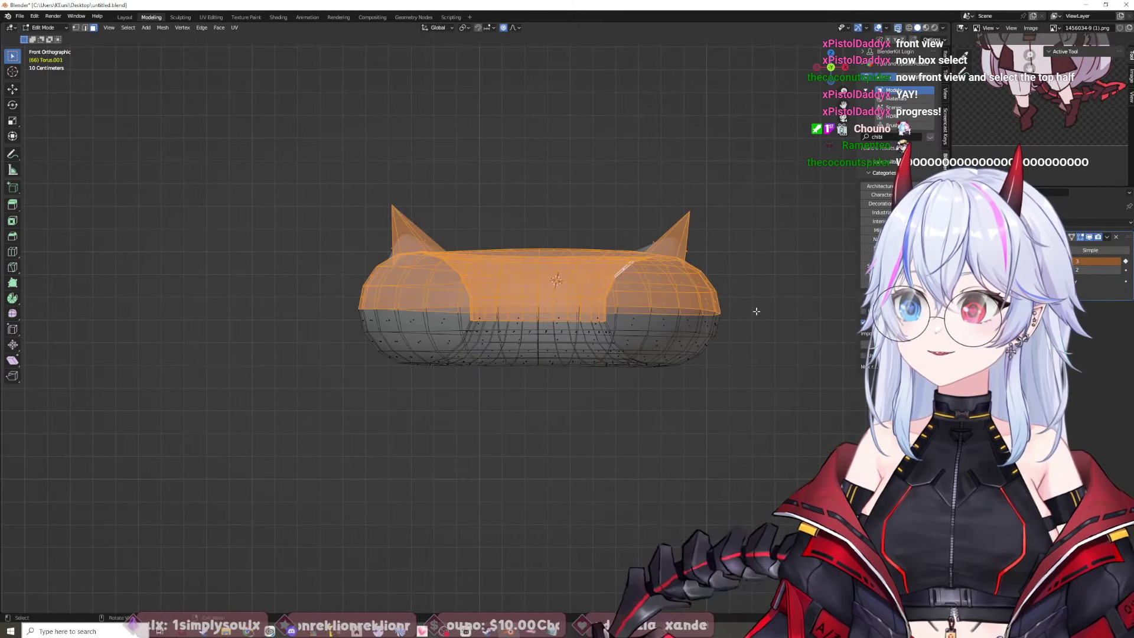
# Step: Duplicate the top half and raise it 0.60 m above the donut, then return to the tutorial
pyautogui.press('g')
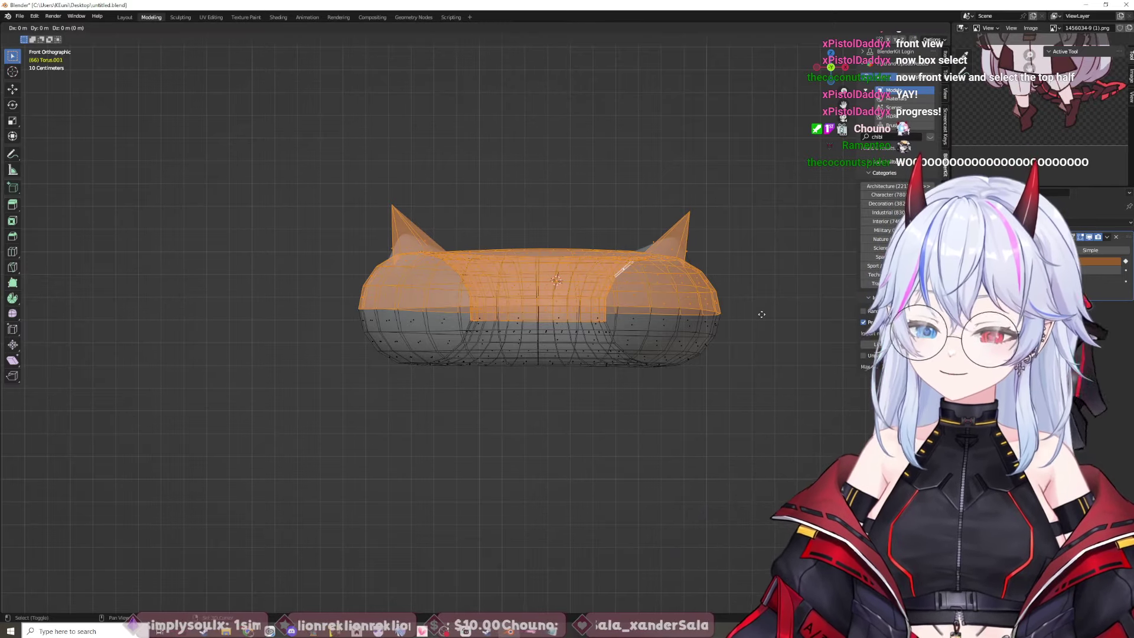
pyautogui.click(751, 183)
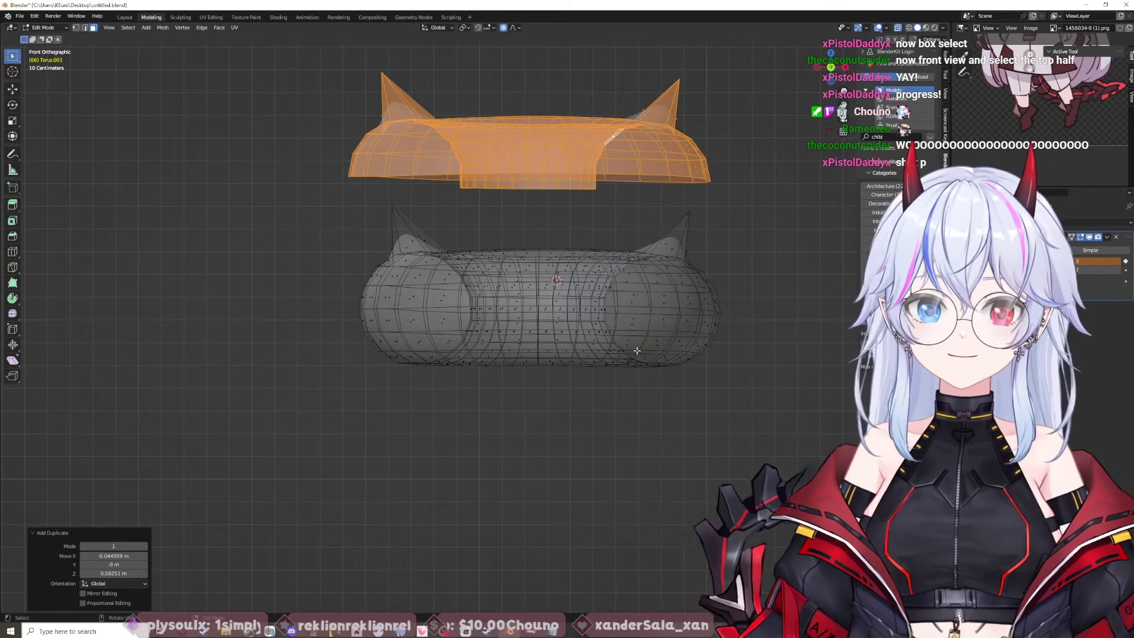
pyautogui.click(269, 631)
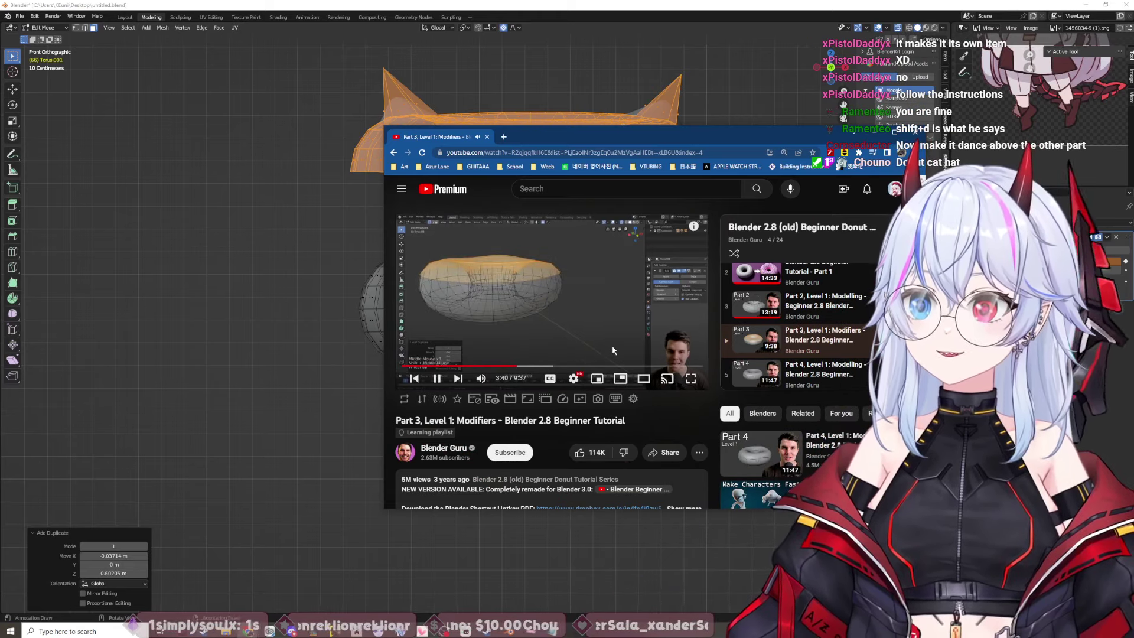
# Step: Undo the raised duplicate so the top half sits back on the torus
pyautogui.hotkey('alt', 'Tab')
pyautogui.click(524, 305)
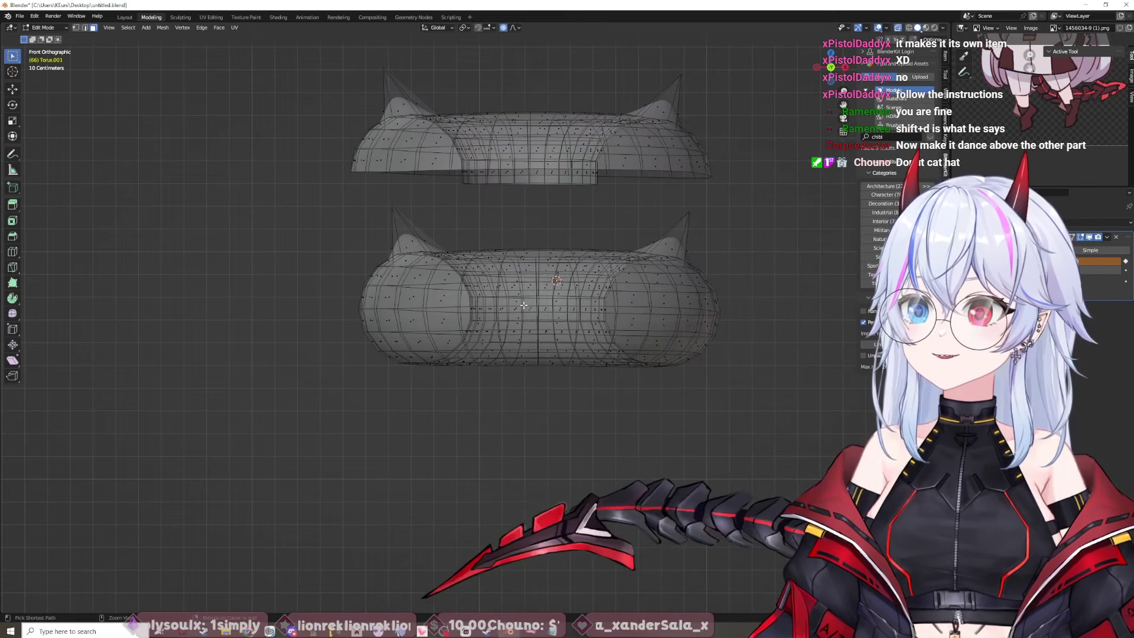
pyautogui.hotkey('ctrl', 'z')
pyautogui.hotkey('ctrl', 'z')
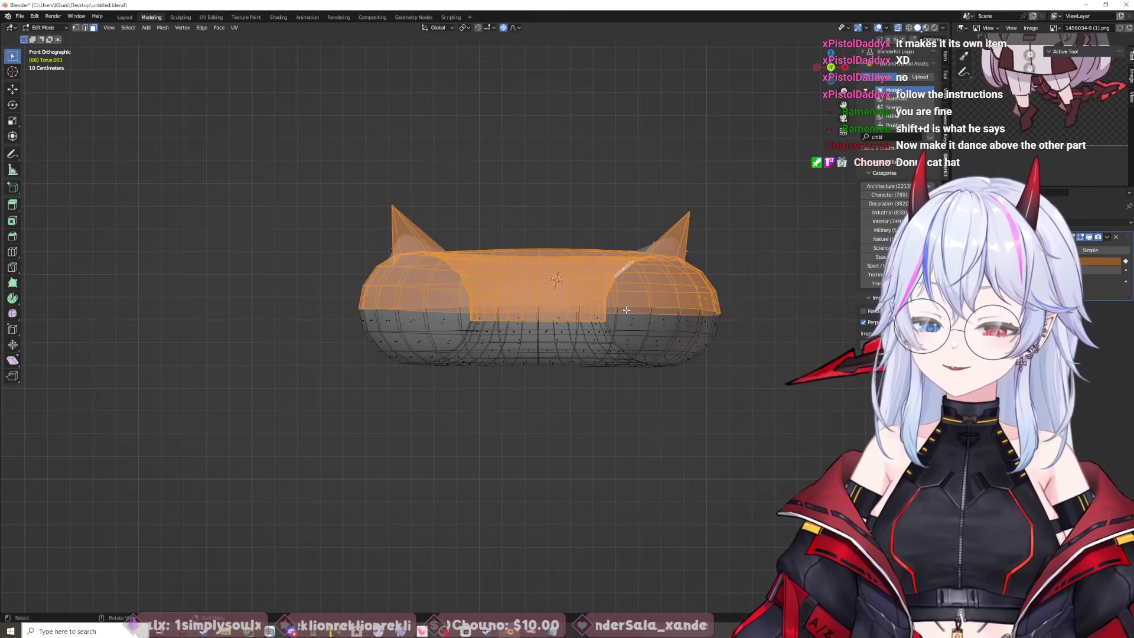
pyautogui.hotkey('shift', 'd')
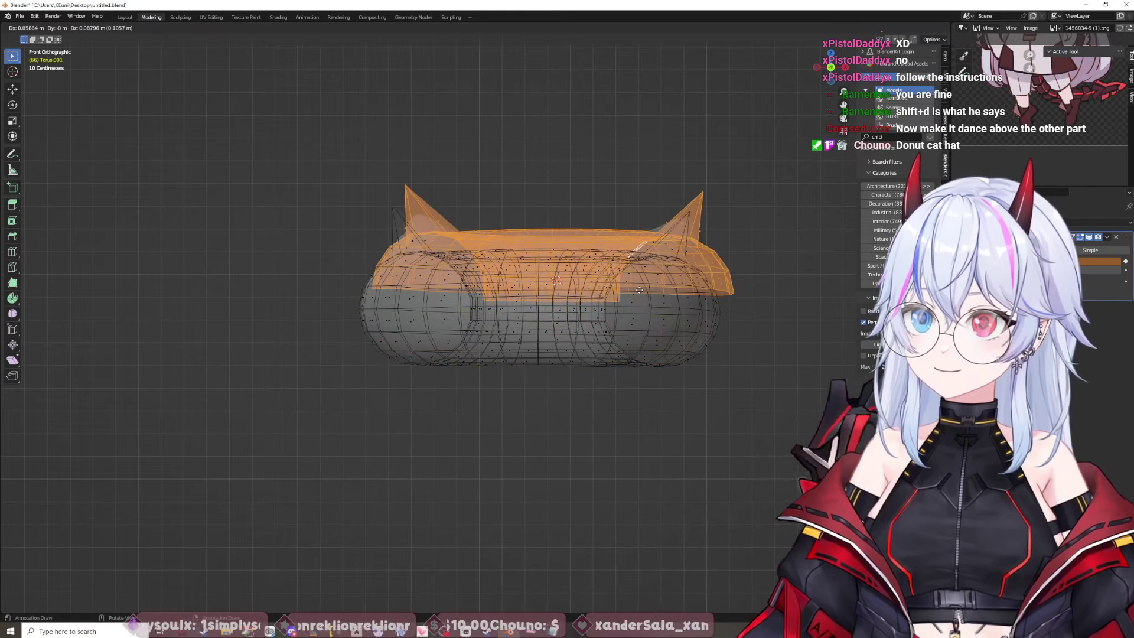
pyautogui.rightClick(640, 290)
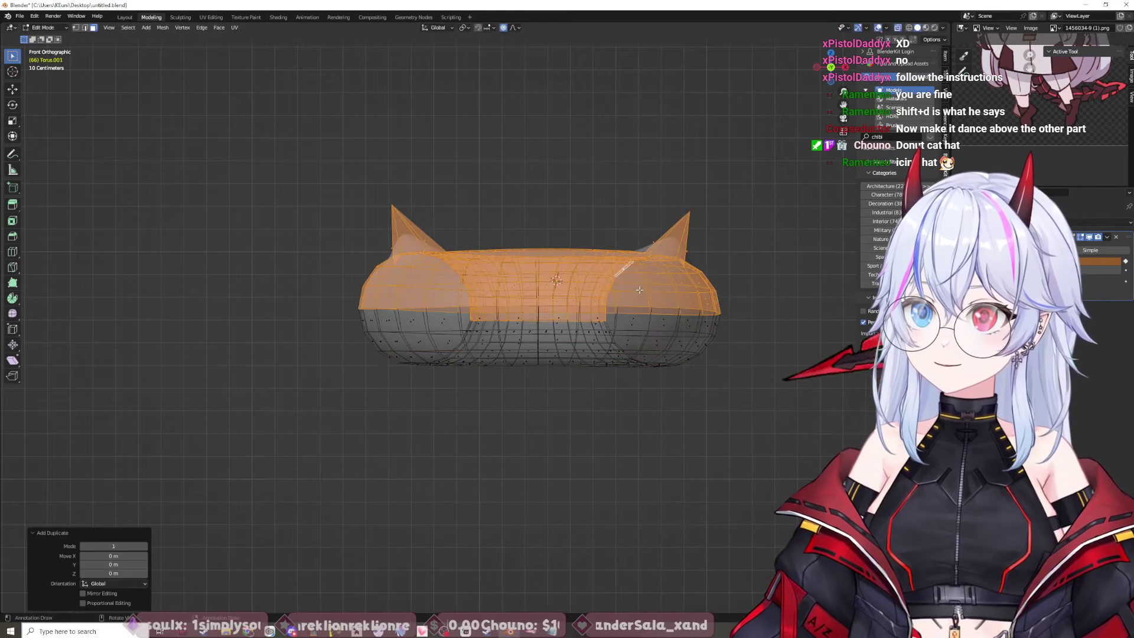
# Step: Move the tutorial window aside to uncover the model and resume playing it
pyautogui.click(247, 631)
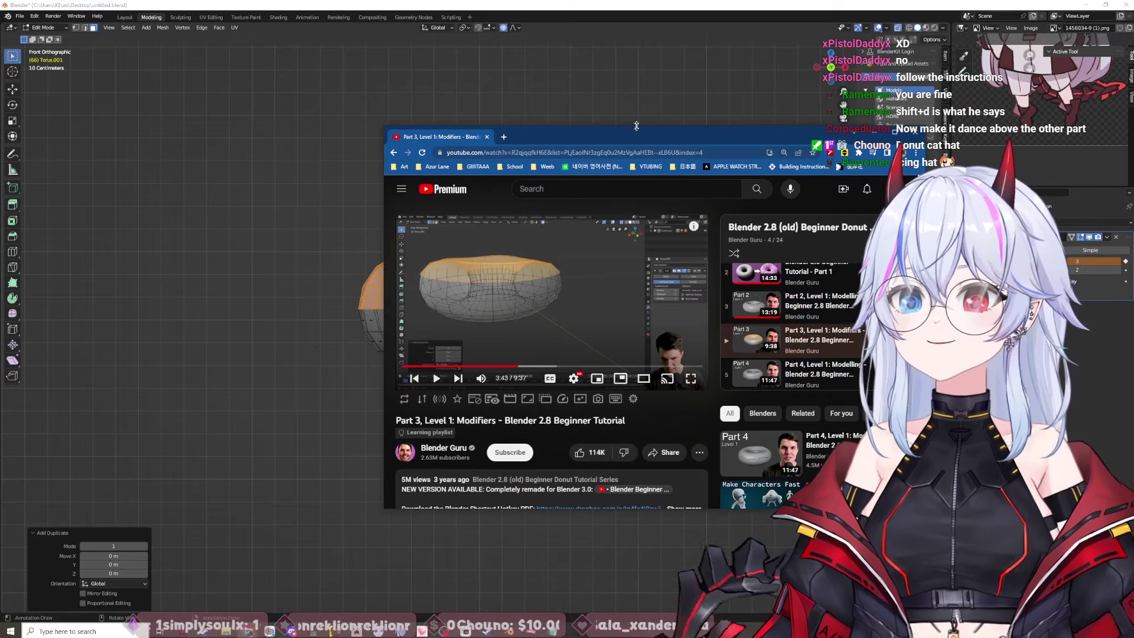
pyautogui.moveTo(693, 134); pyautogui.dragTo(860, 276)
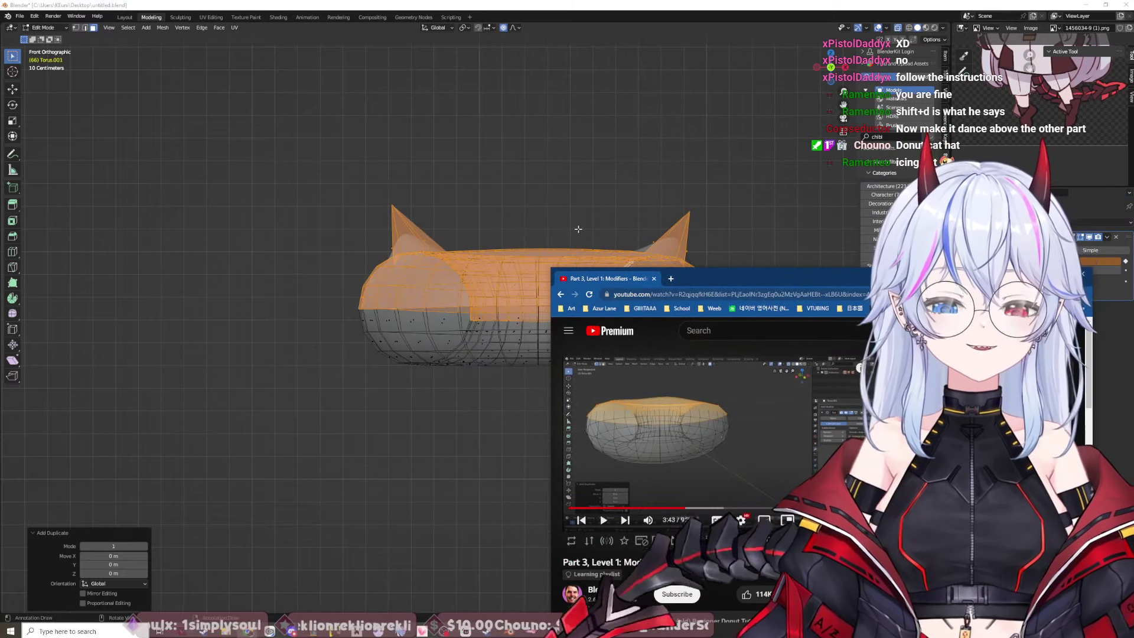
pyautogui.click(713, 433)
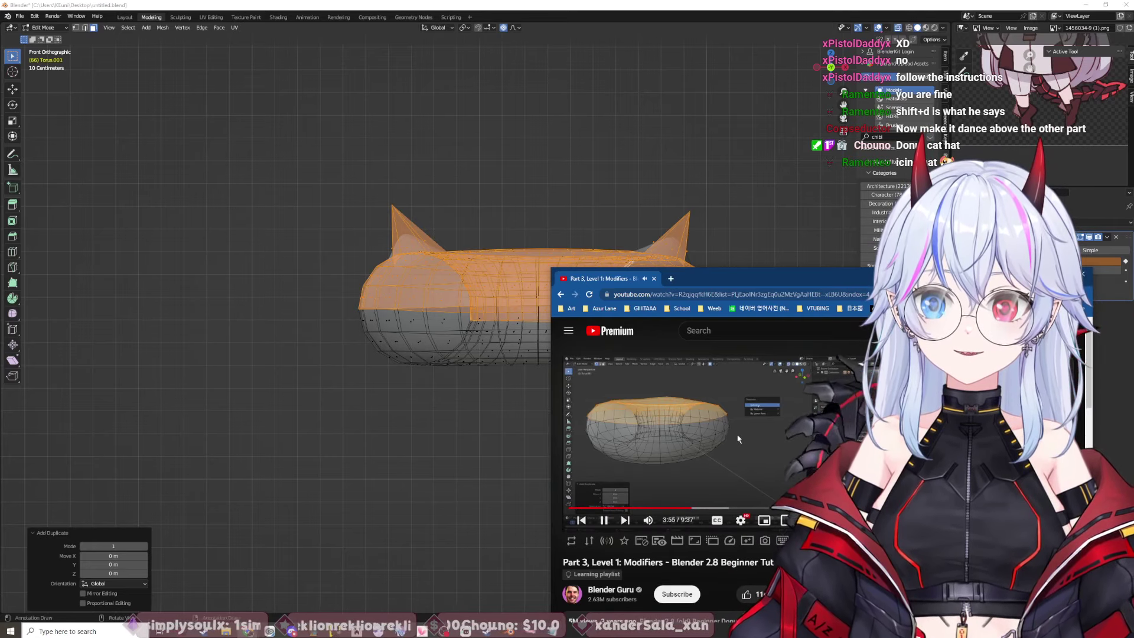
pyautogui.click(550, 272)
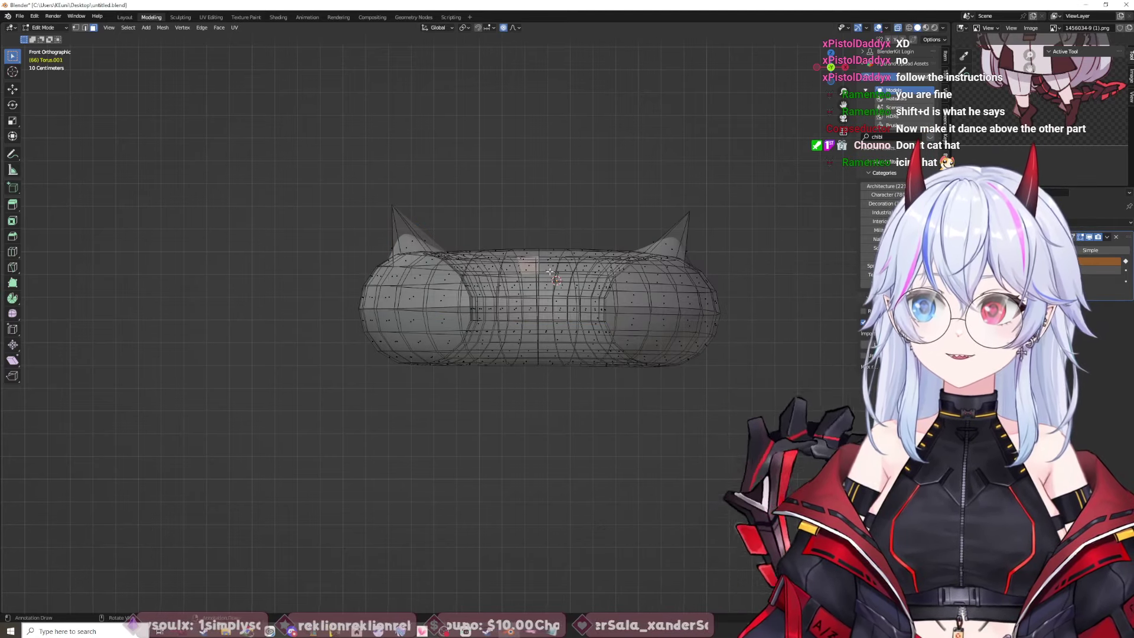
# Step: Box-select the top half, follow the tutorial to 4:14, then deselect everything with Alt+A
pyautogui.moveTo(342, 195); pyautogui.dragTo(738, 310)
pyautogui.hotkey('alt', 'Tab')
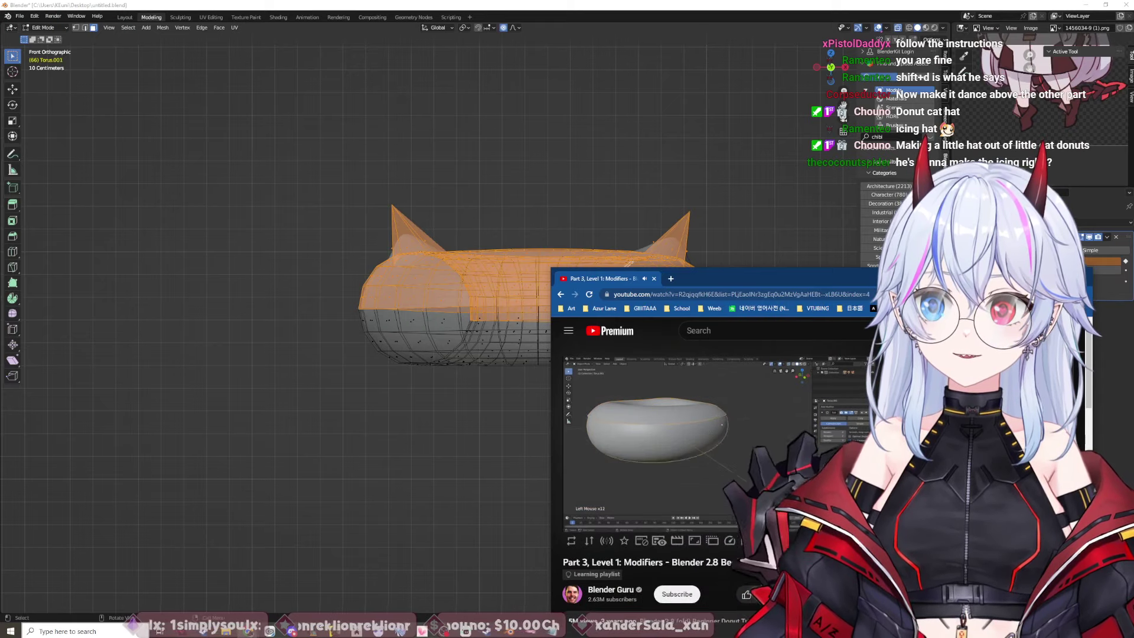
pyautogui.hotkey('alt', 'Tab')
pyautogui.hotkey('alt', 'a')
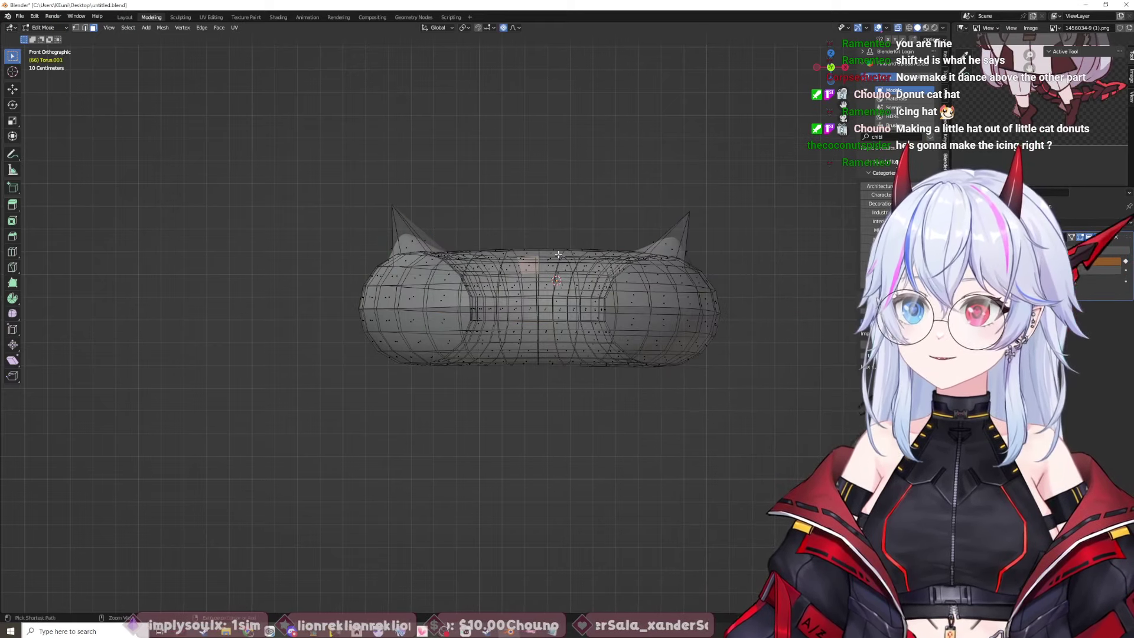
# Step: Separate the top half of the torus, ears included, into its own object and view it in Object Mode
pyautogui.moveTo(349, 195); pyautogui.dragTo(732, 312)
pyautogui.press('p')
pyautogui.click(638, 268)
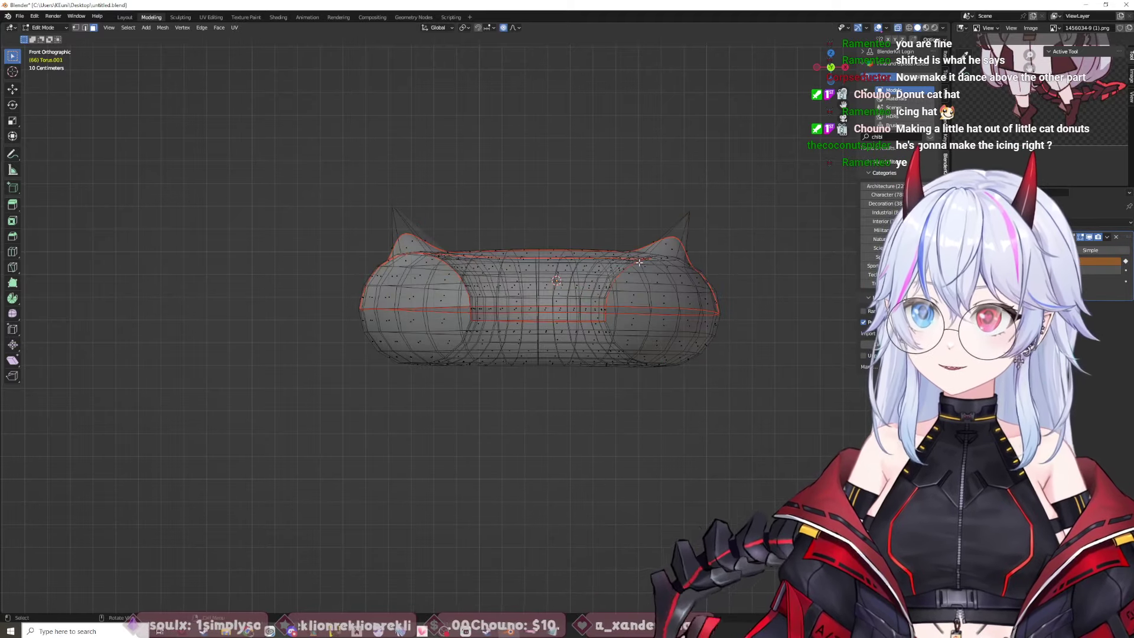
pyautogui.press('Tab')
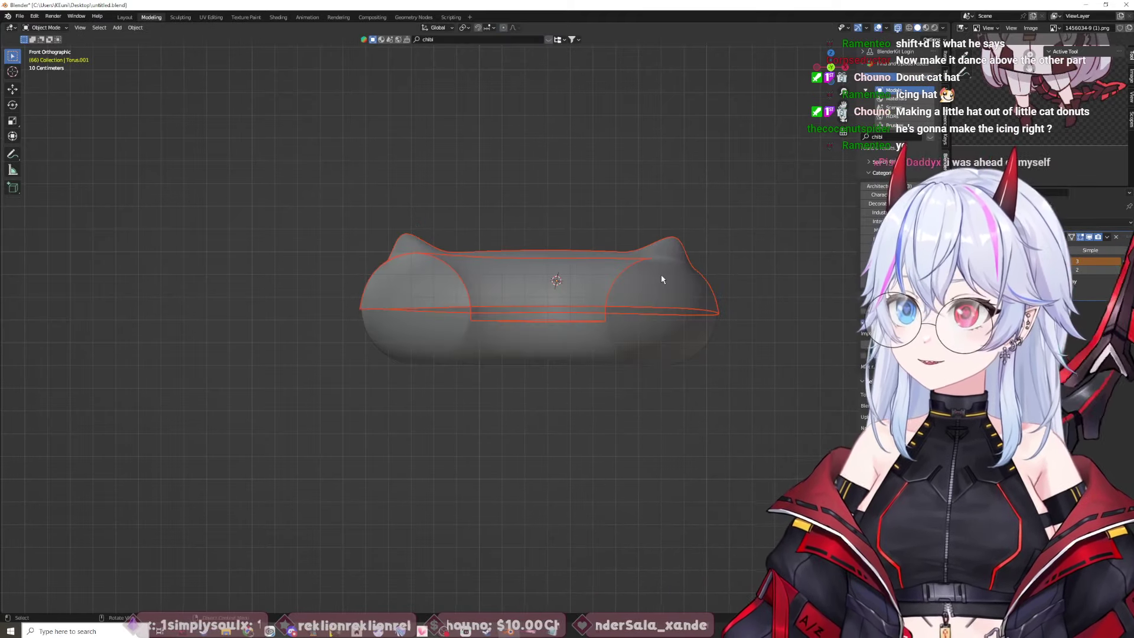
pyautogui.moveTo(716, 435); pyautogui.dragTo(733, 416, button='middle')
# Step: Bring the tutorial window forward, move it up and left, and pause the video
pyautogui.click(292, 631)
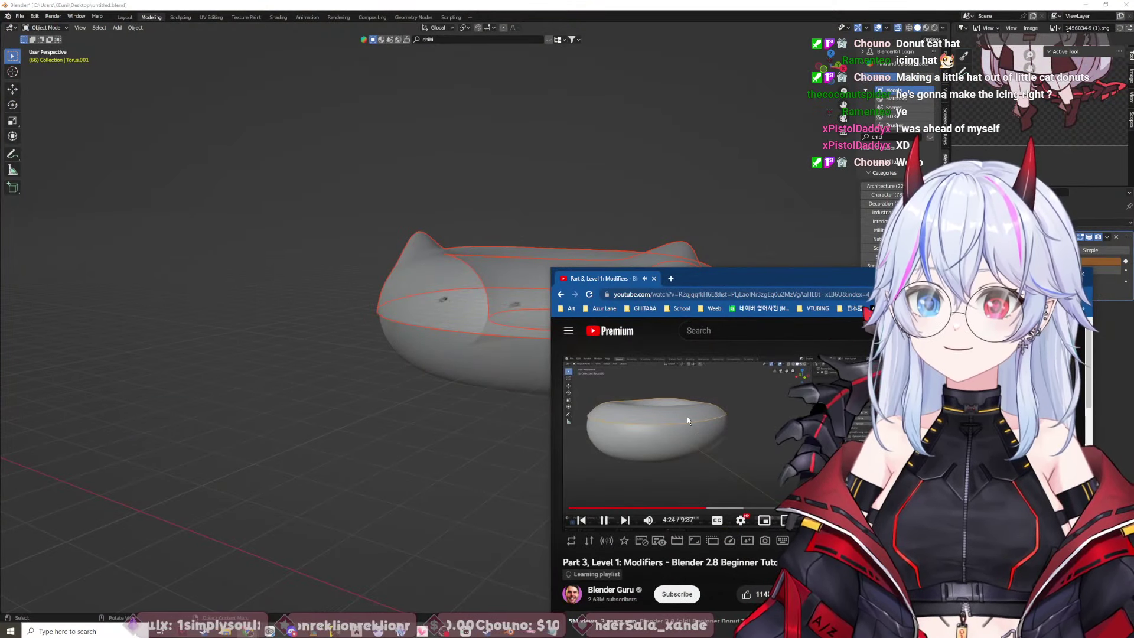
pyautogui.moveTo(934, 272); pyautogui.dragTo(688, 201)
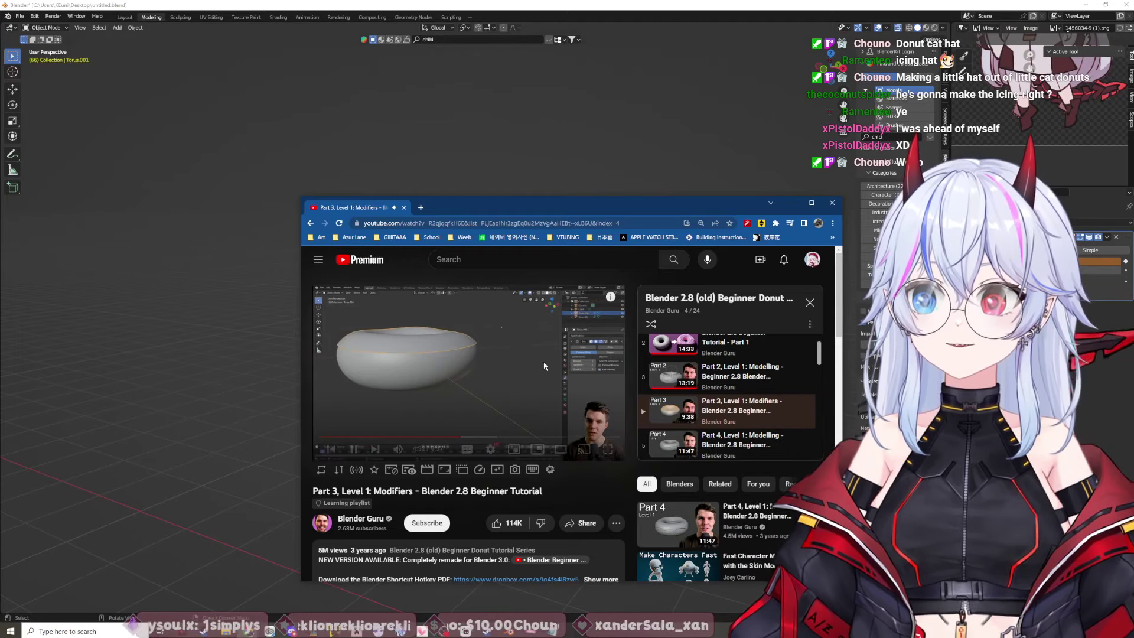
pyautogui.click(526, 384)
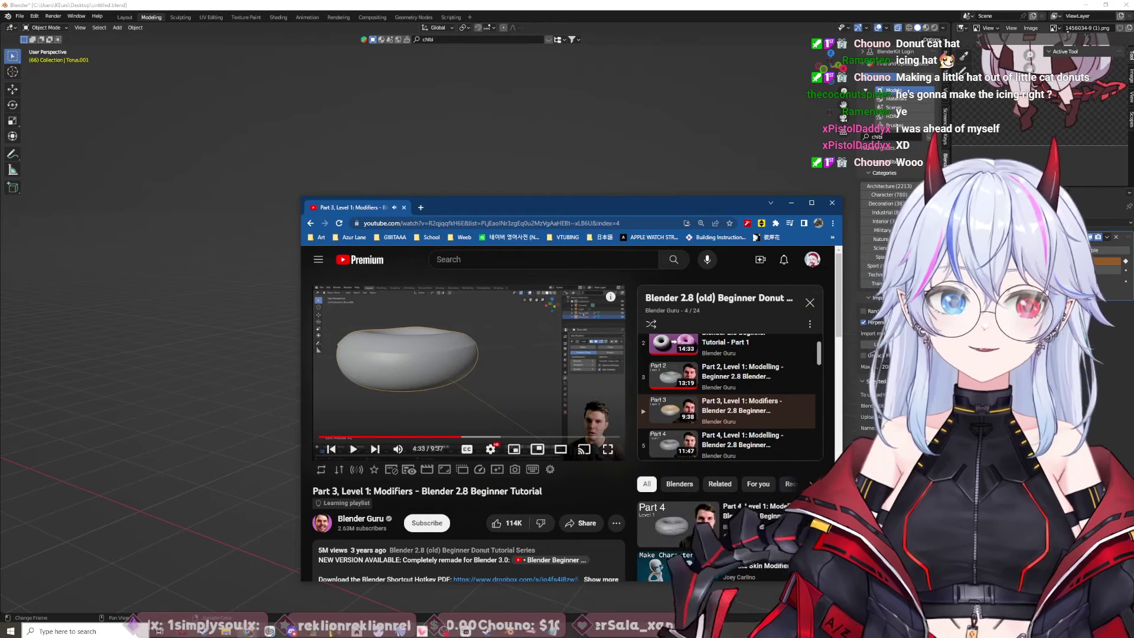
# Step: Back in Blender, pan the reference image and show its properties and the histogram and waveform scopes
pyautogui.click(1093, 122)
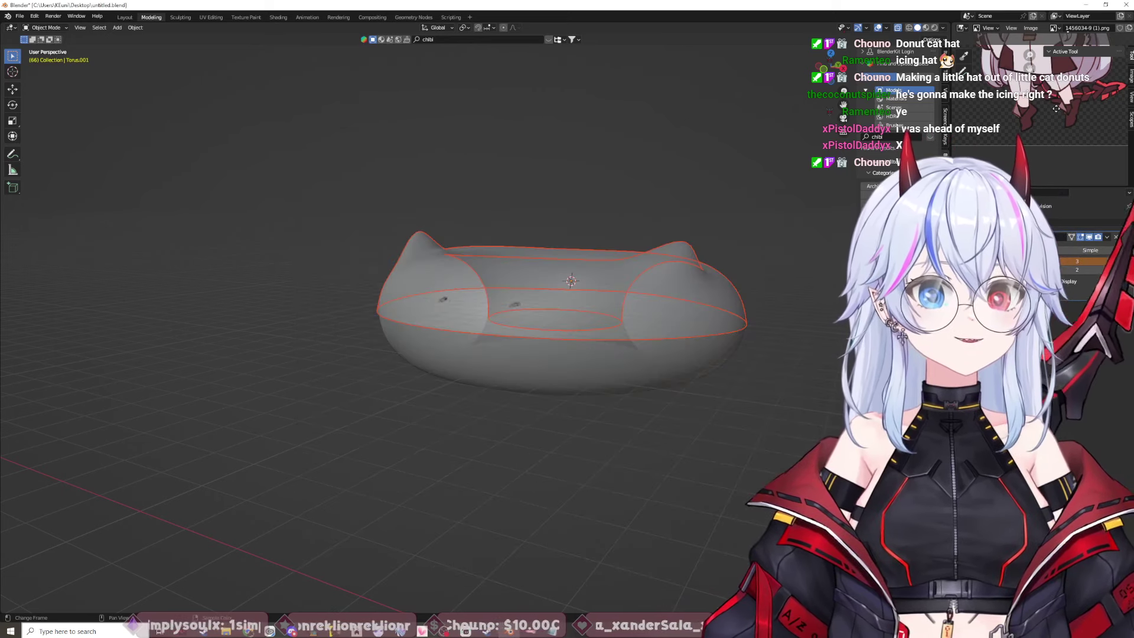
pyautogui.moveTo(1056, 108); pyautogui.dragTo(1051, 163, button='middle')
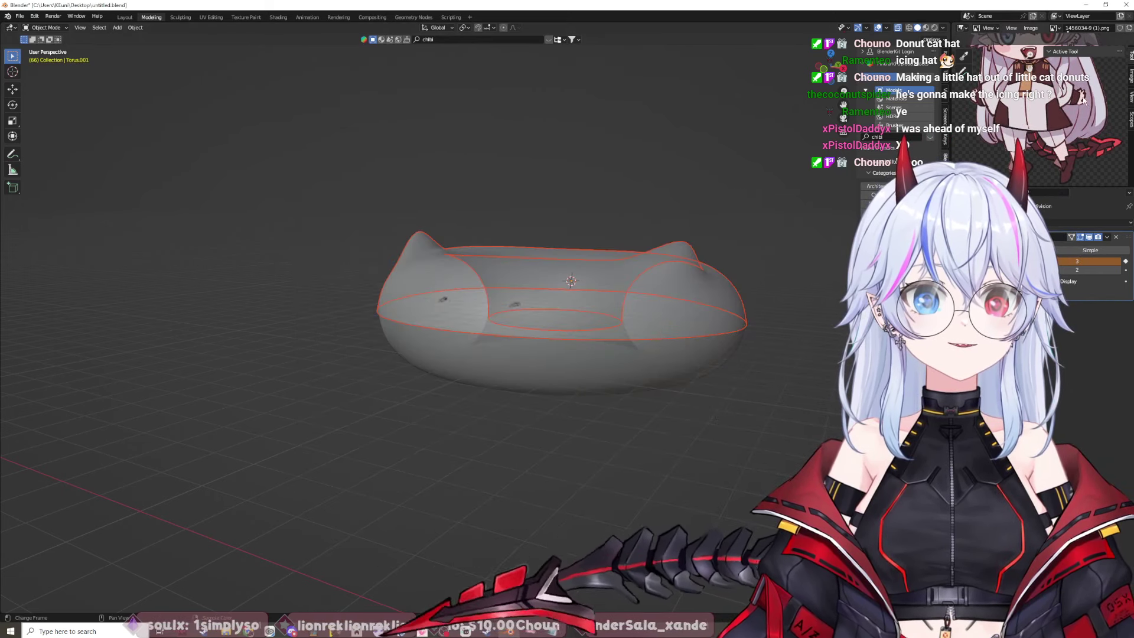
pyautogui.click(1131, 75)
pyautogui.click(1131, 118)
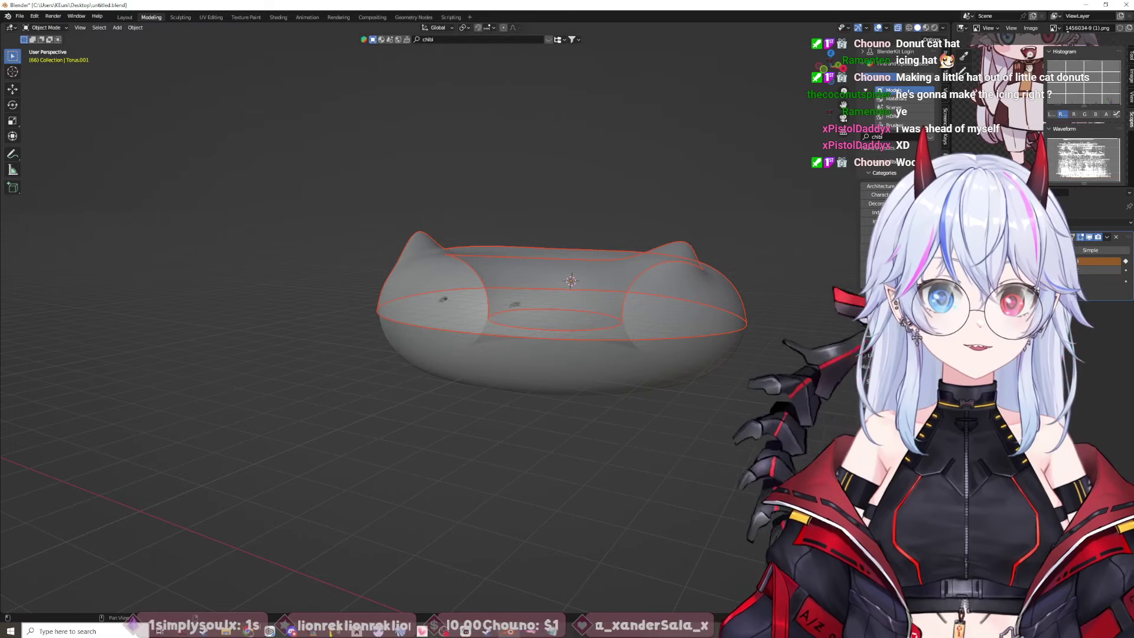
# Step: Browse the image panel's settings, view options and editor type list without changing the editor
pyautogui.click(1130, 28)
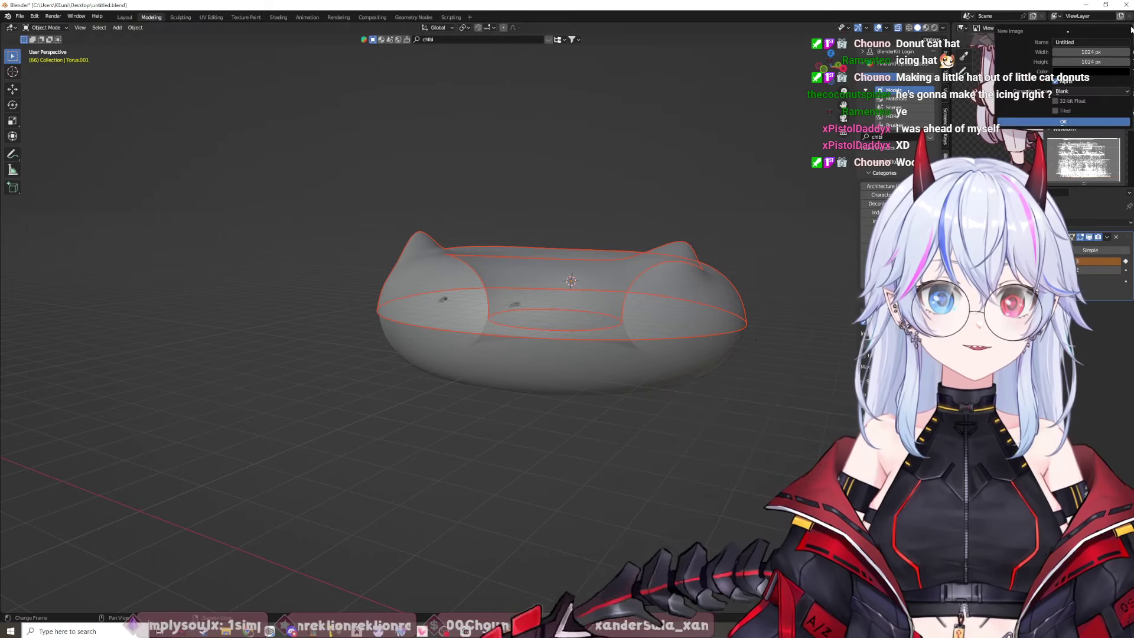
pyautogui.click(1010, 28)
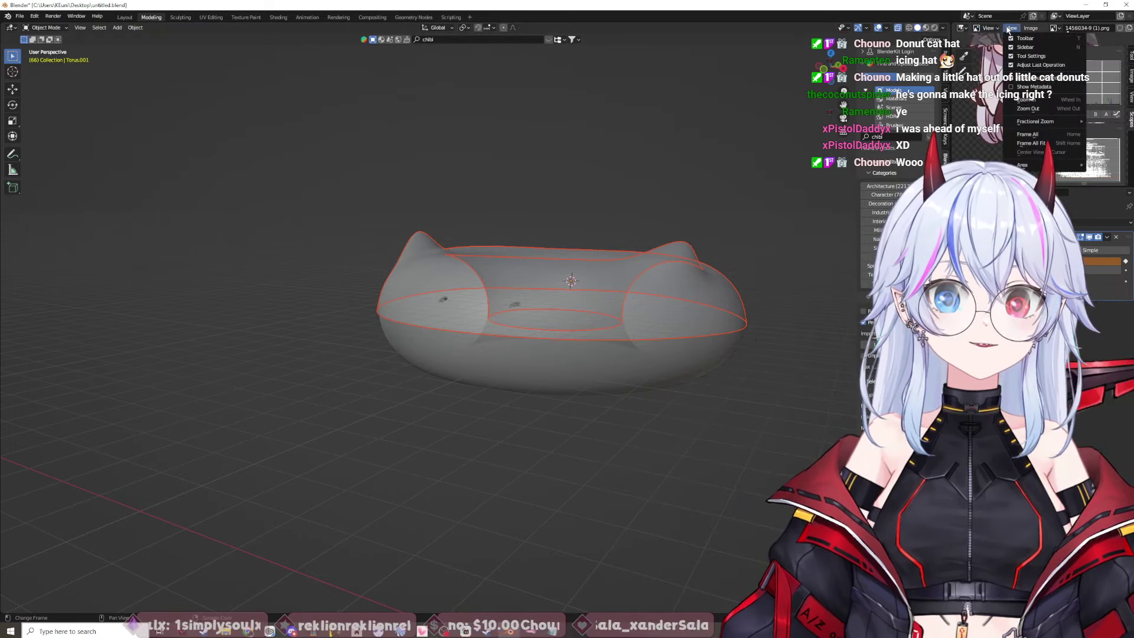
pyautogui.click(962, 28)
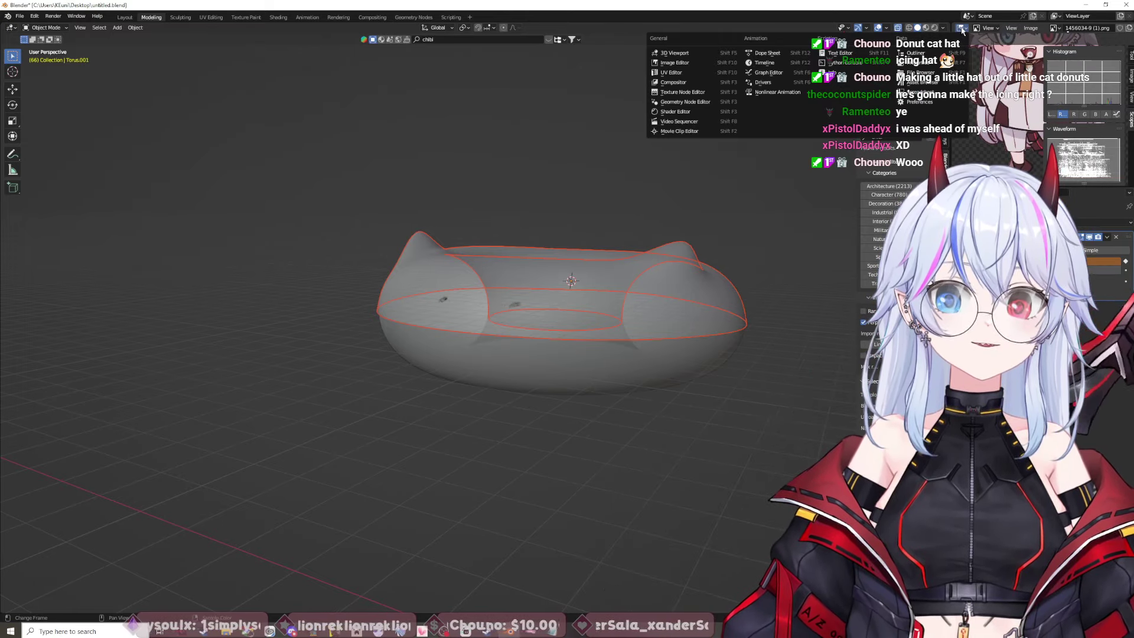
pyautogui.press('Escape')
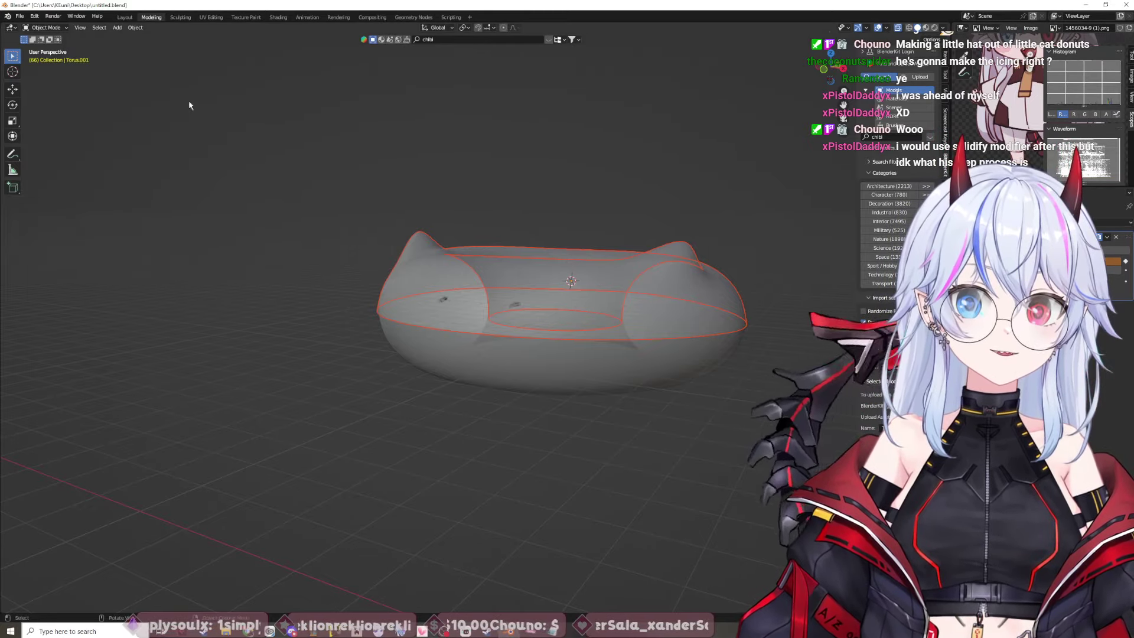
# Step: Toggle between the Layout and Modeling workspaces, ending in Modeling
pyautogui.click(124, 17)
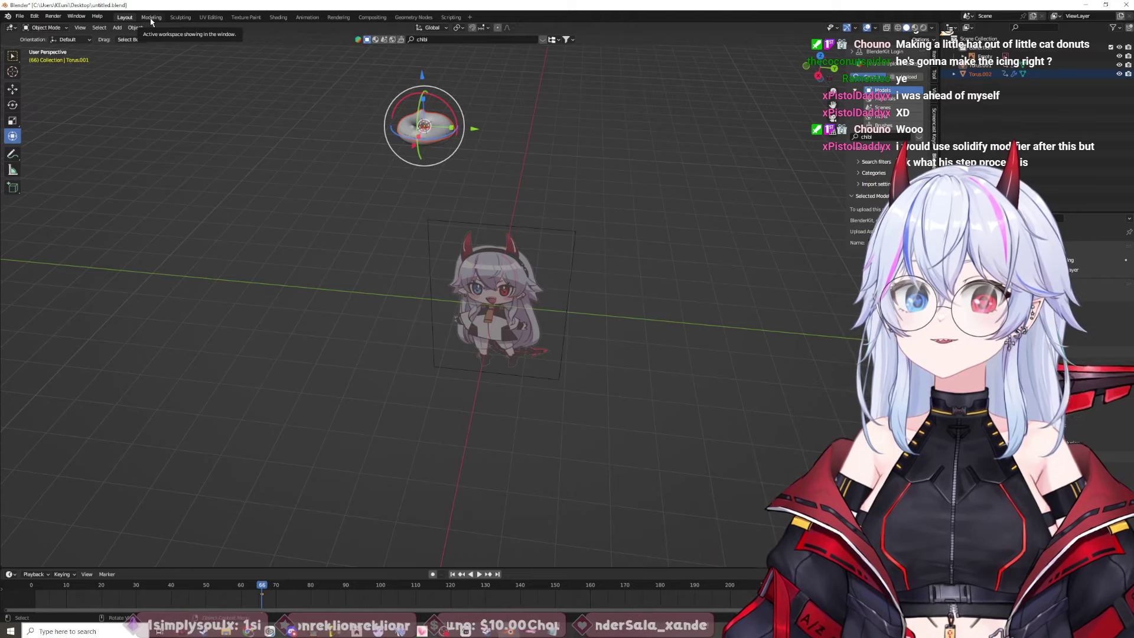
pyautogui.click(151, 19)
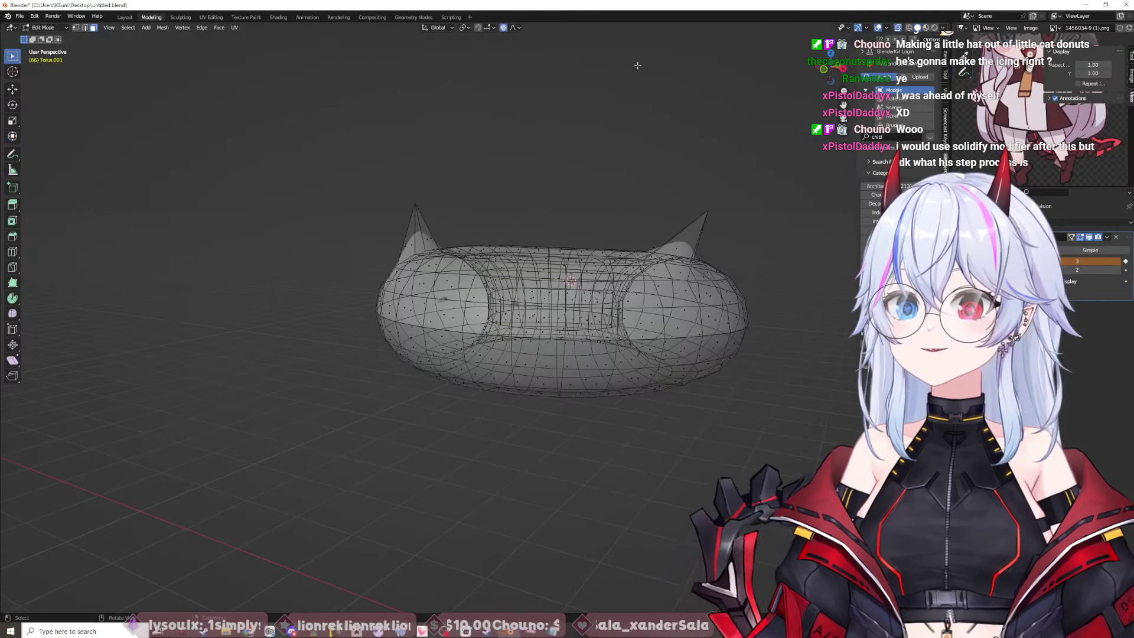
pyautogui.click(124, 17)
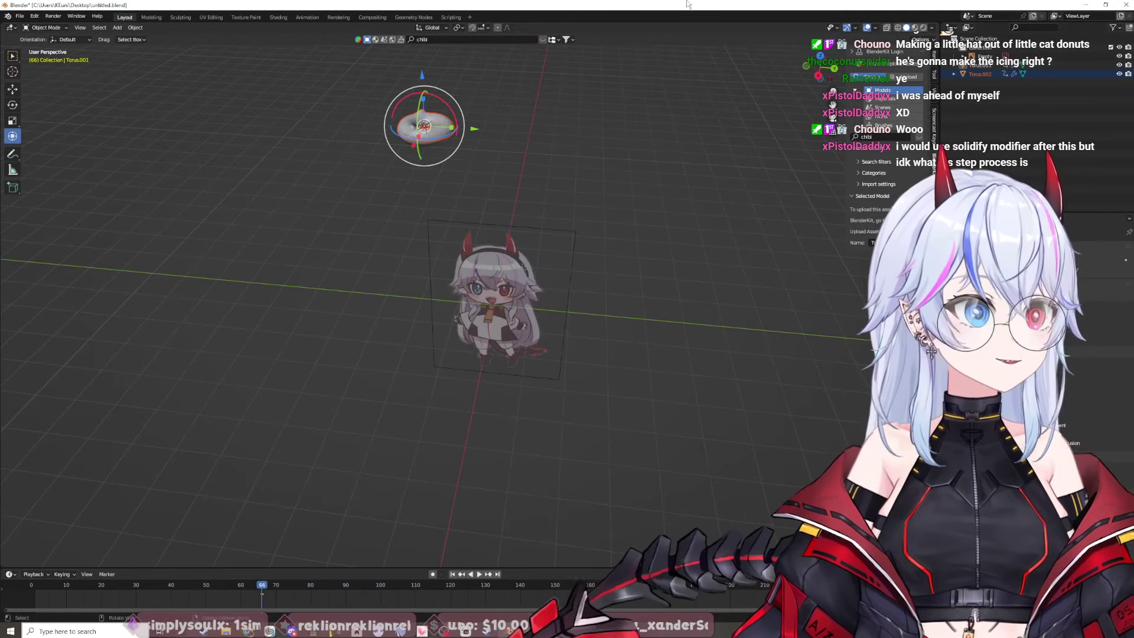
pyautogui.click(152, 17)
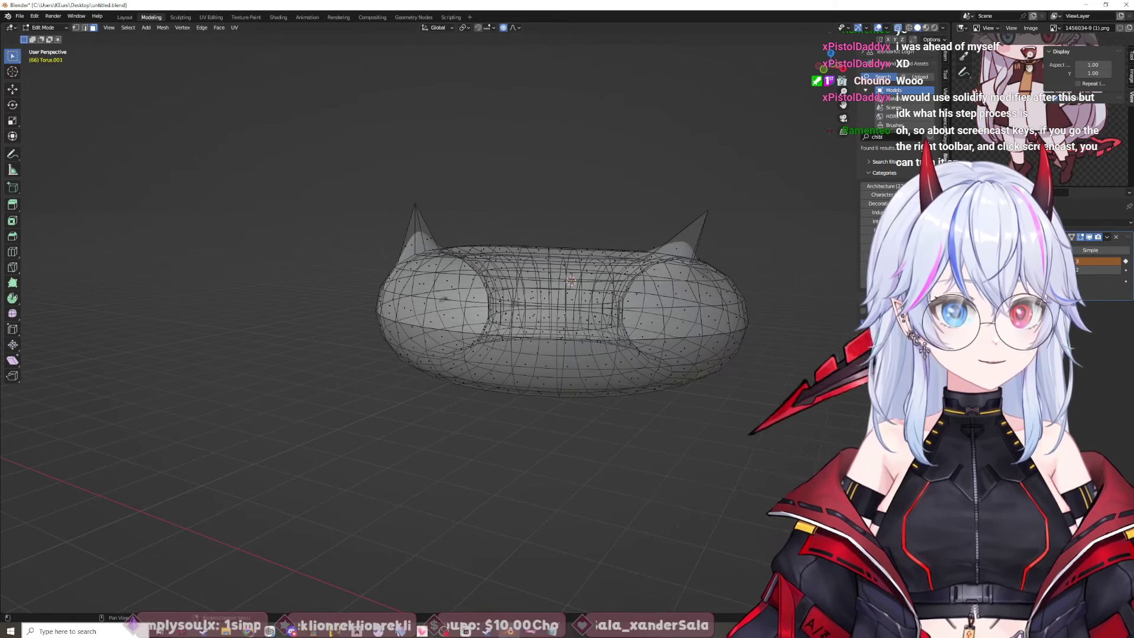
# Step: Enable Screencast Keys from its sidebar tab to show pressed keys on screen
pyautogui.click(946, 155)
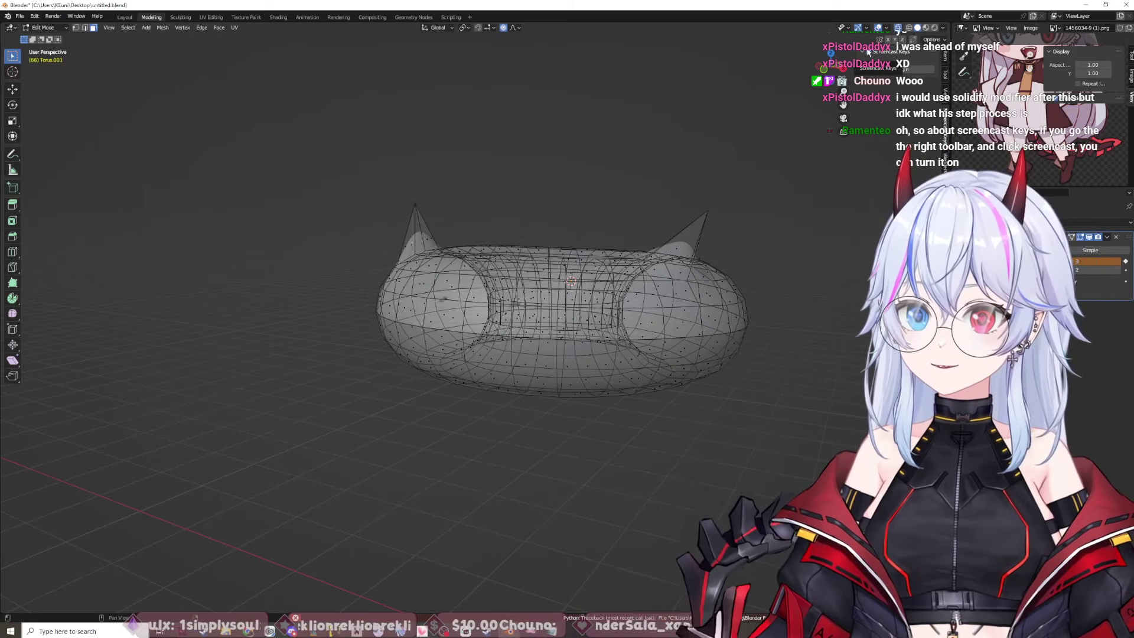
pyautogui.click(868, 52)
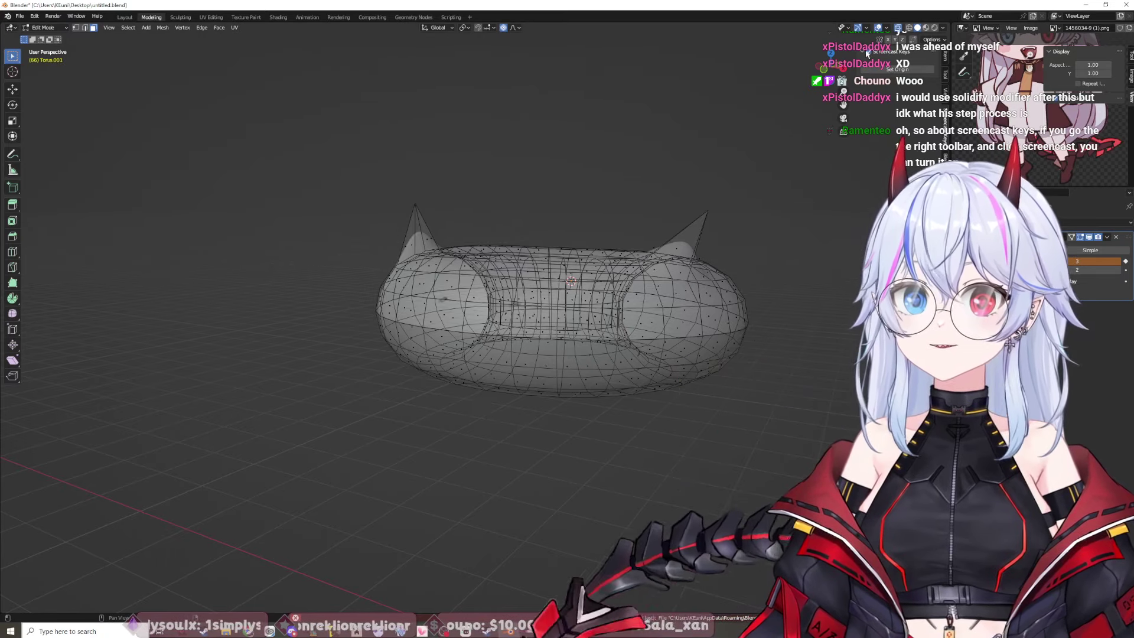
pyautogui.click(869, 53)
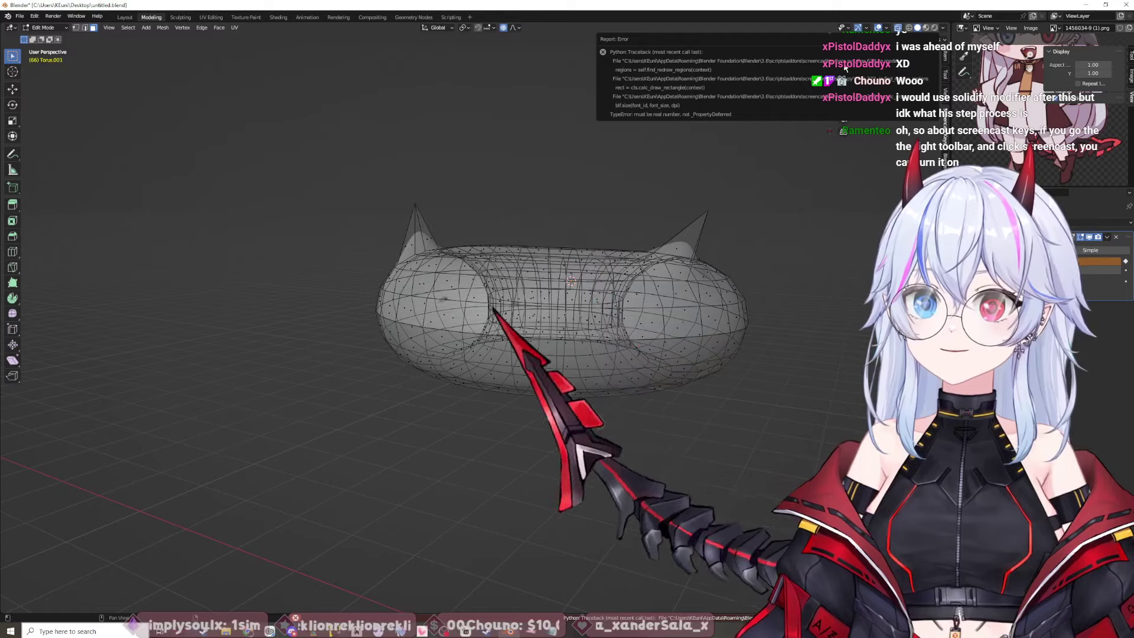
# Step: Start a ShareX region screenshot of the Python error report
pyautogui.press('super')
pyautogui.press('Escape')
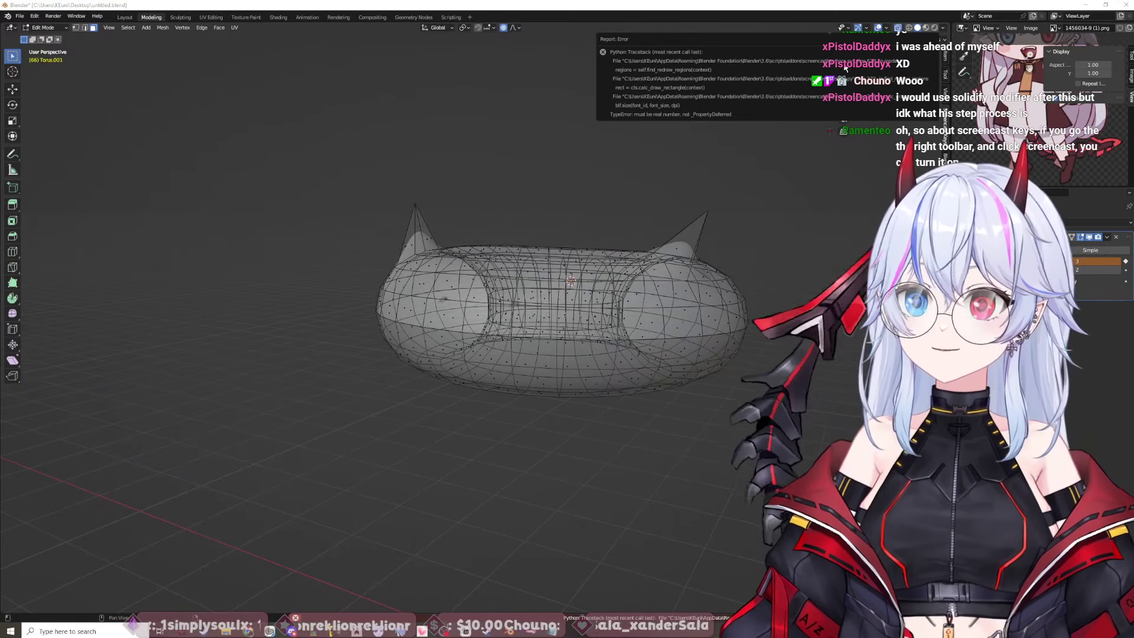
pyautogui.press('ctrl+Print')
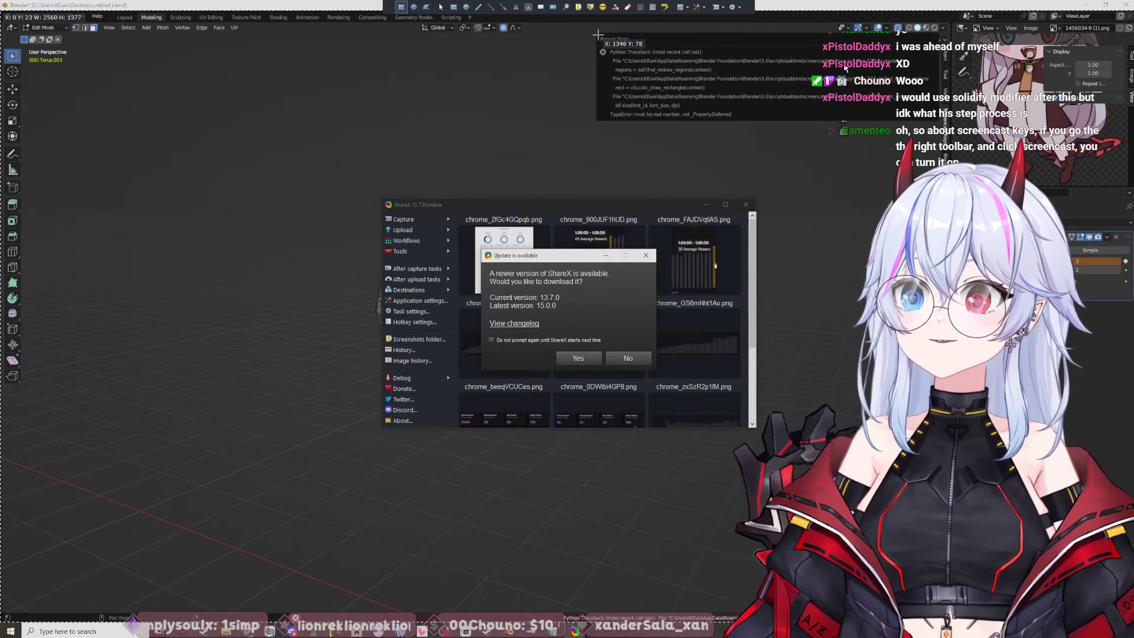
# Step: Decline the ShareX 15.0.0 update and relaunch ShareX from the Start menu
pyautogui.click(846, 68)
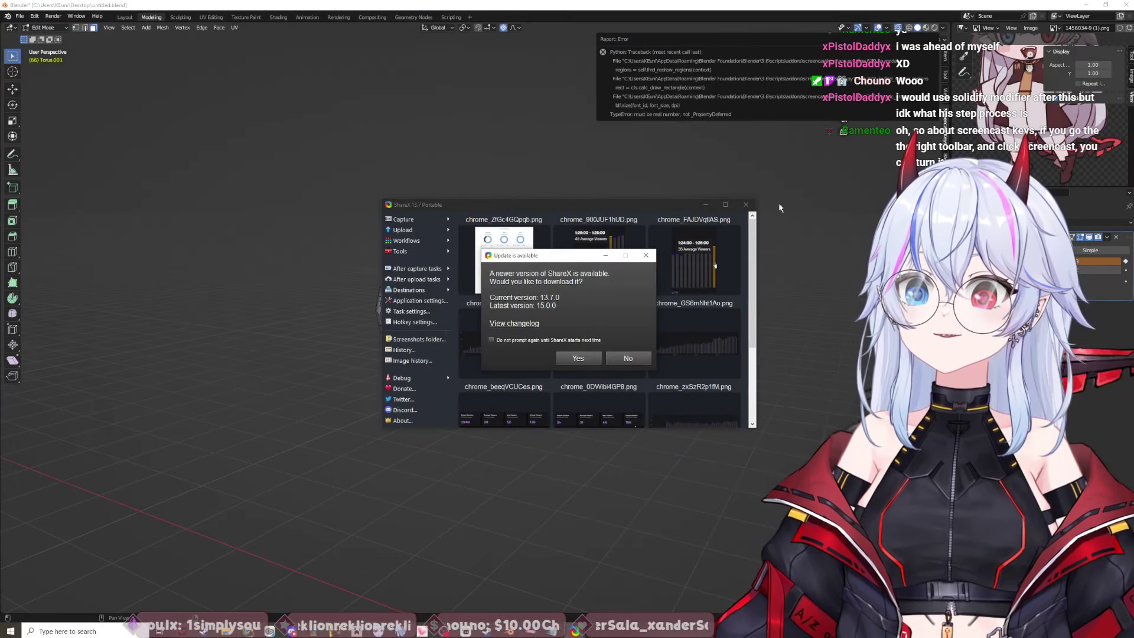
pyautogui.click(746, 205)
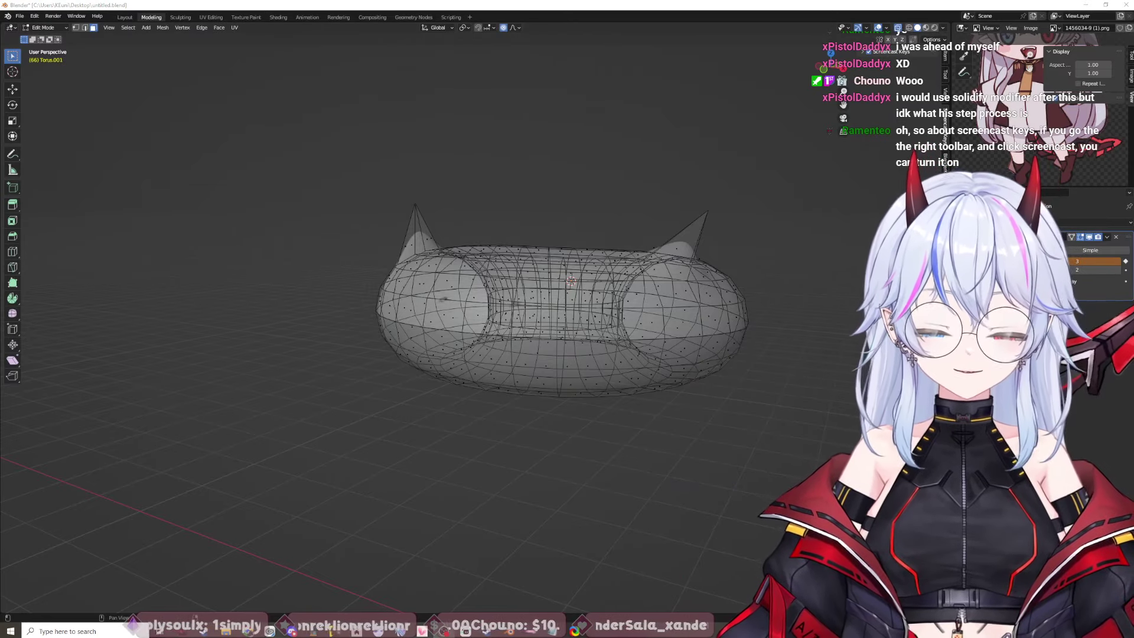
pyautogui.press('super')
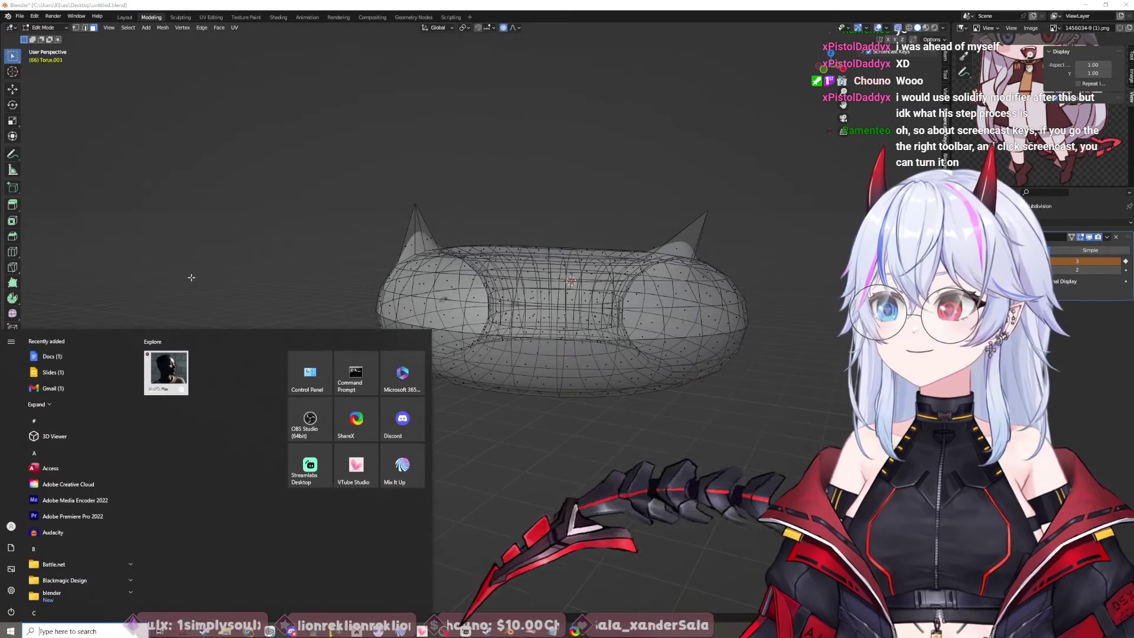
pyautogui.click(576, 631)
# Step: Shorten the latest screenshot's URL with bit.ly and close the destination settings
pyautogui.rightClick(515, 286)
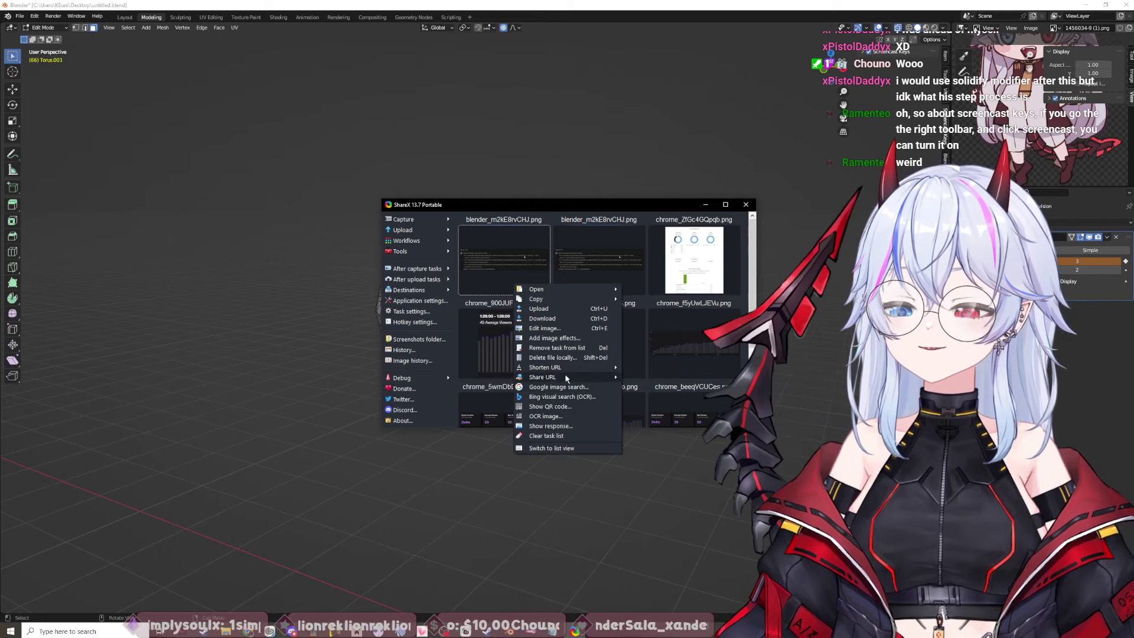
pyautogui.moveTo(566, 377)
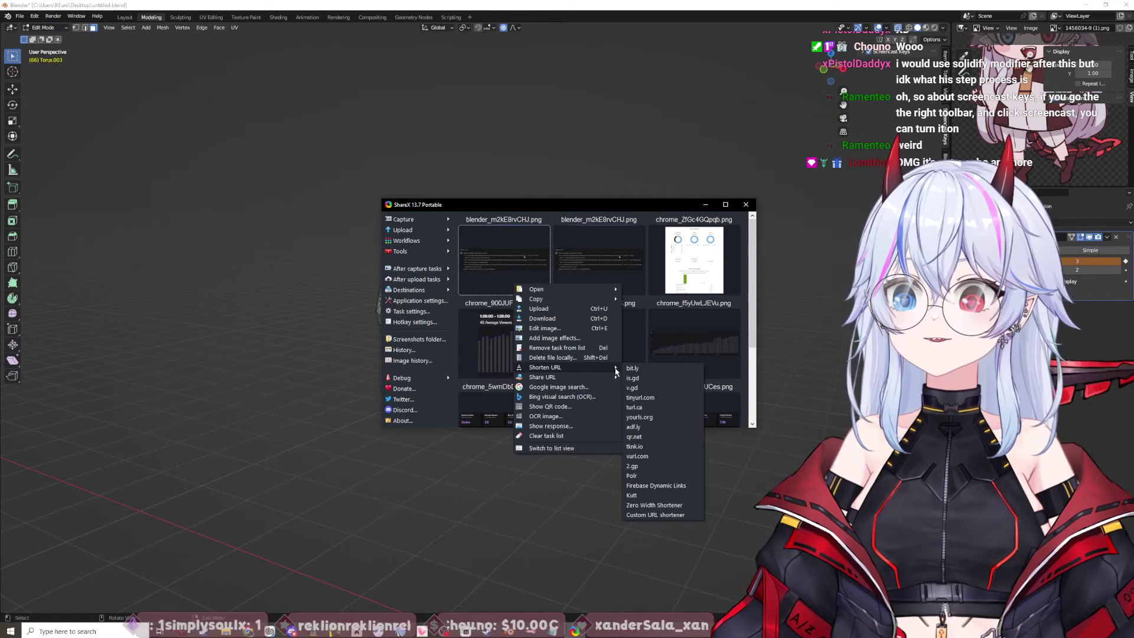
pyautogui.click(632, 368)
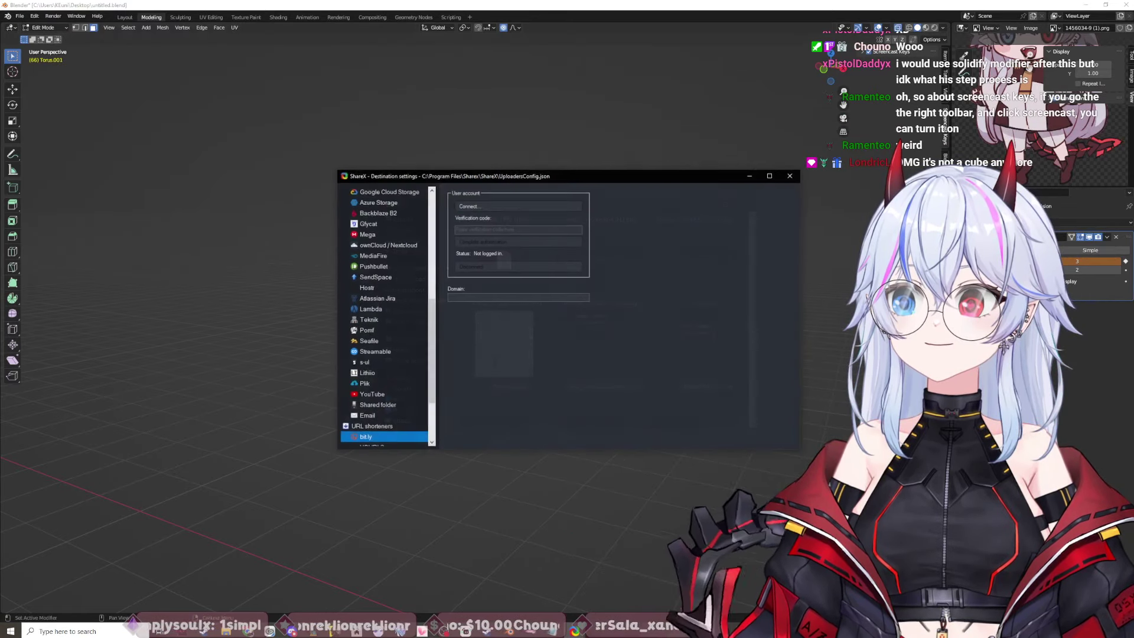
pyautogui.click(795, 179)
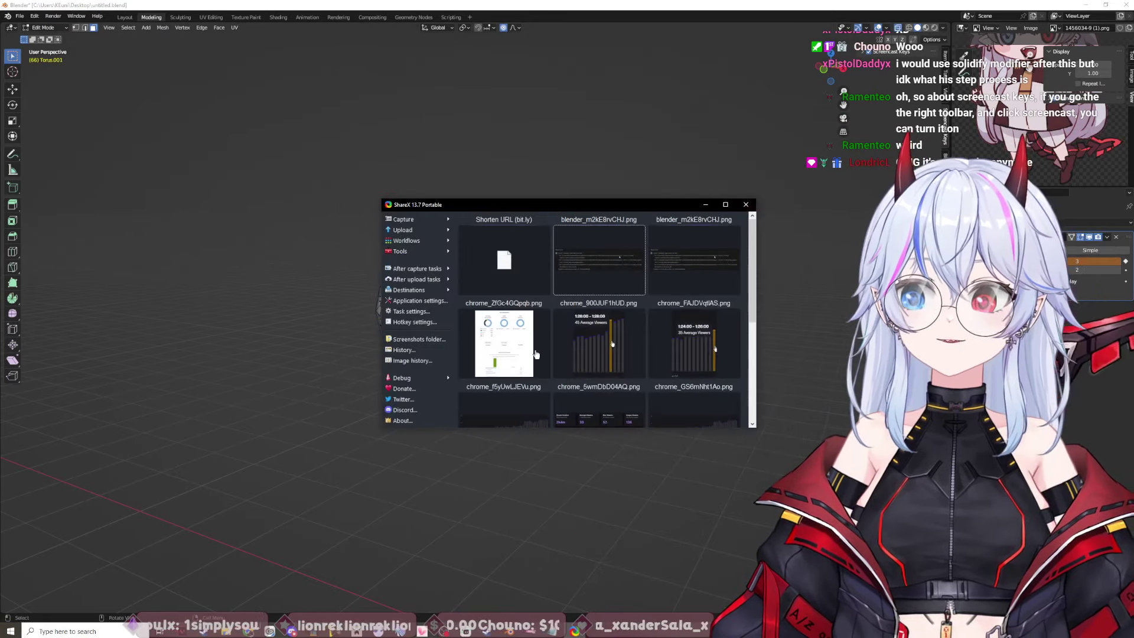
# Step: Look through the Share URL options for the shortened-link task, then close the menus
pyautogui.rightClick(522, 284)
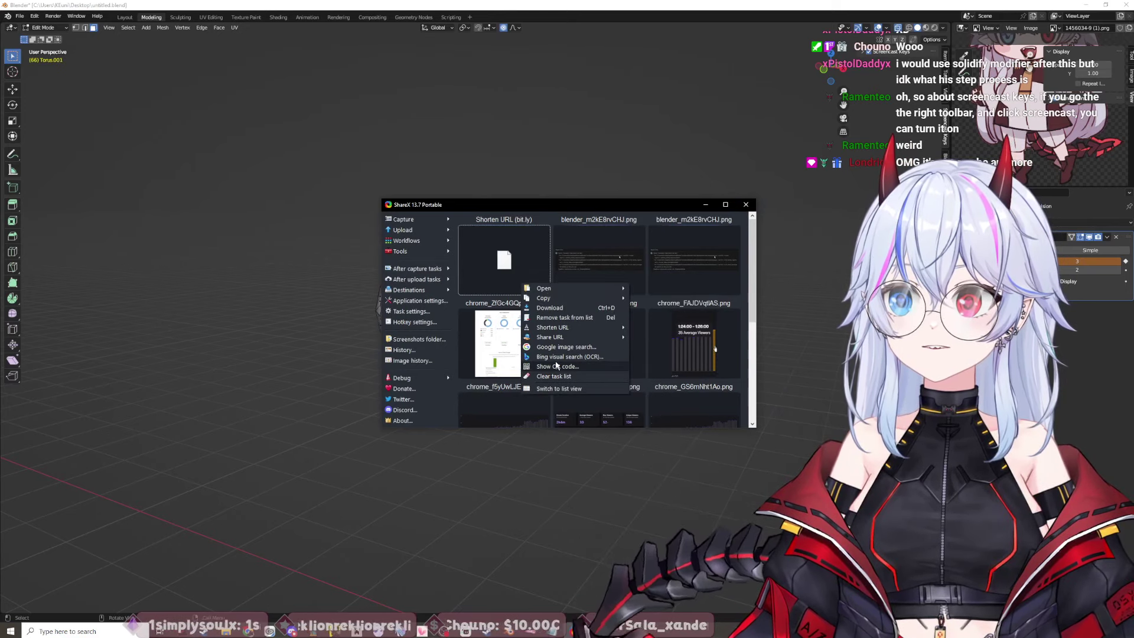
pyautogui.moveTo(593, 339)
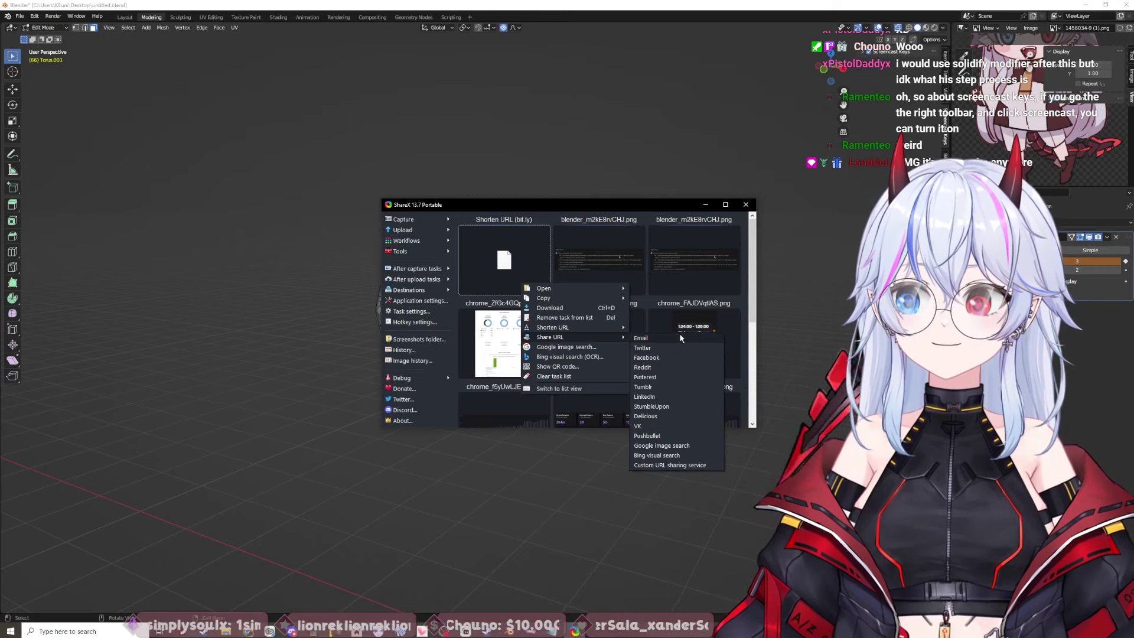
pyautogui.press('Escape')
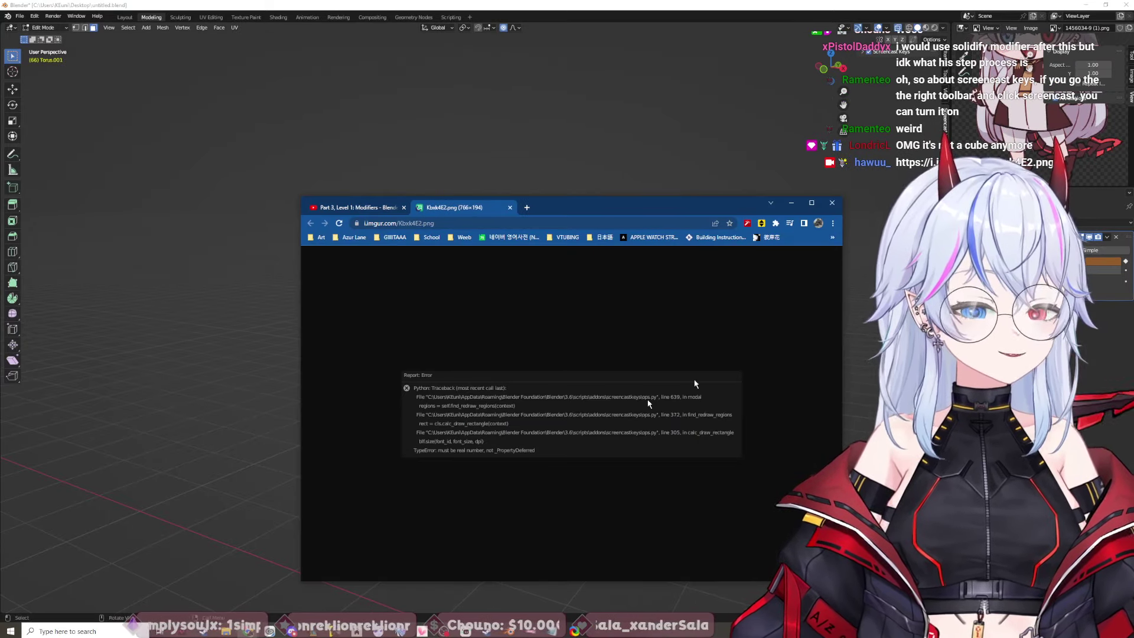
# Step: Close the imgur tab, play the Modifiers tutorial to 4:47, pause it, and hide the browser
pyautogui.hotkey('ctrl', 'w')
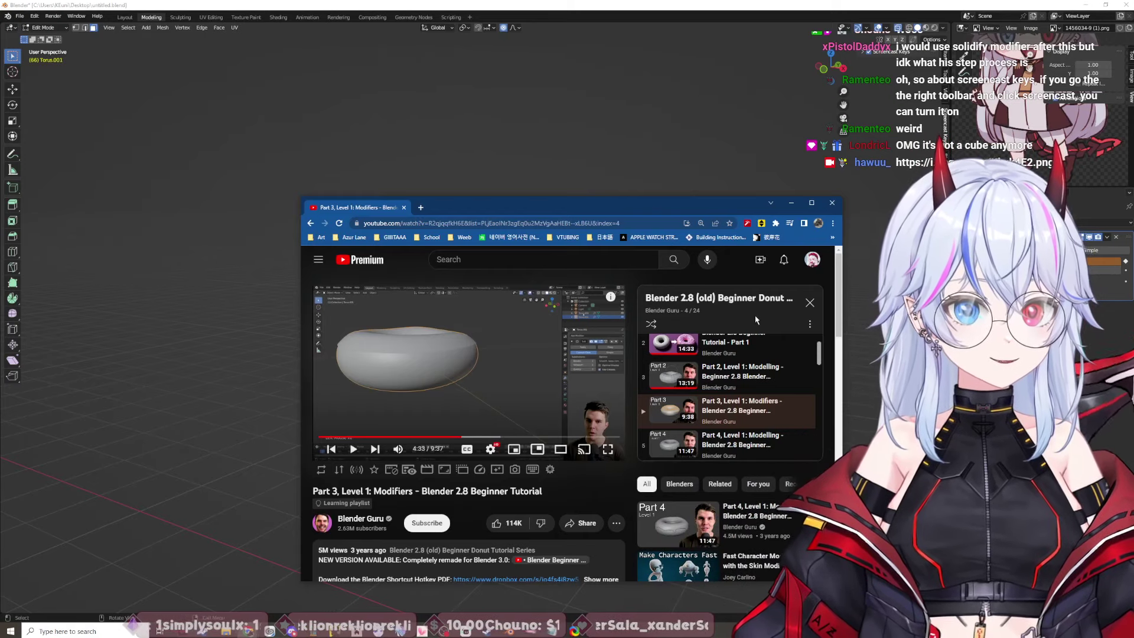
pyautogui.click(715, 157)
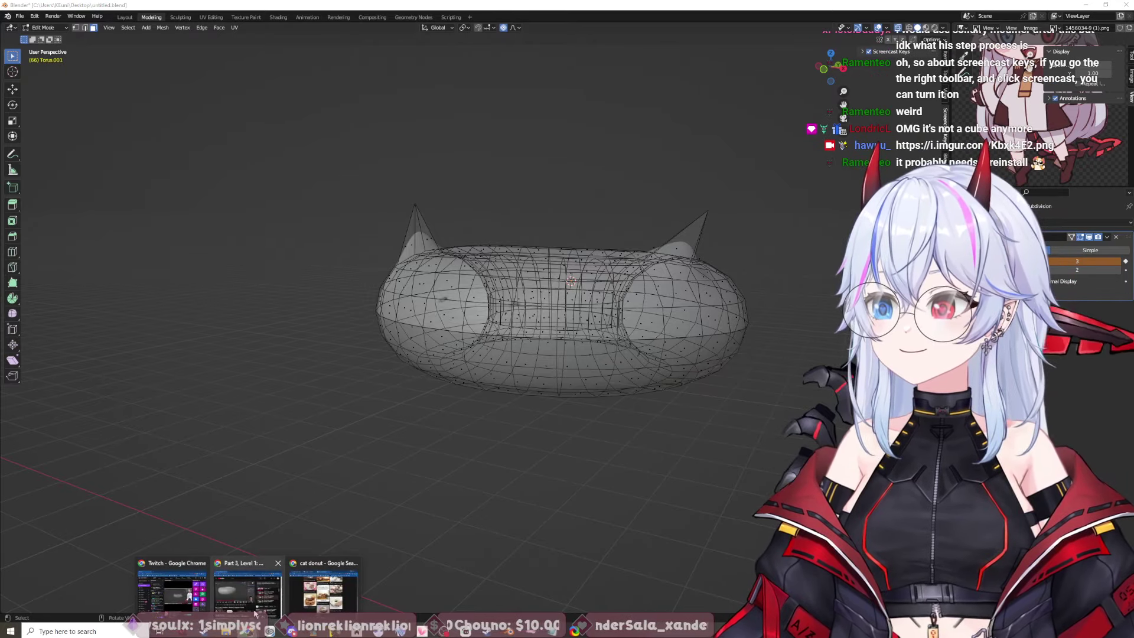
pyautogui.click(256, 613)
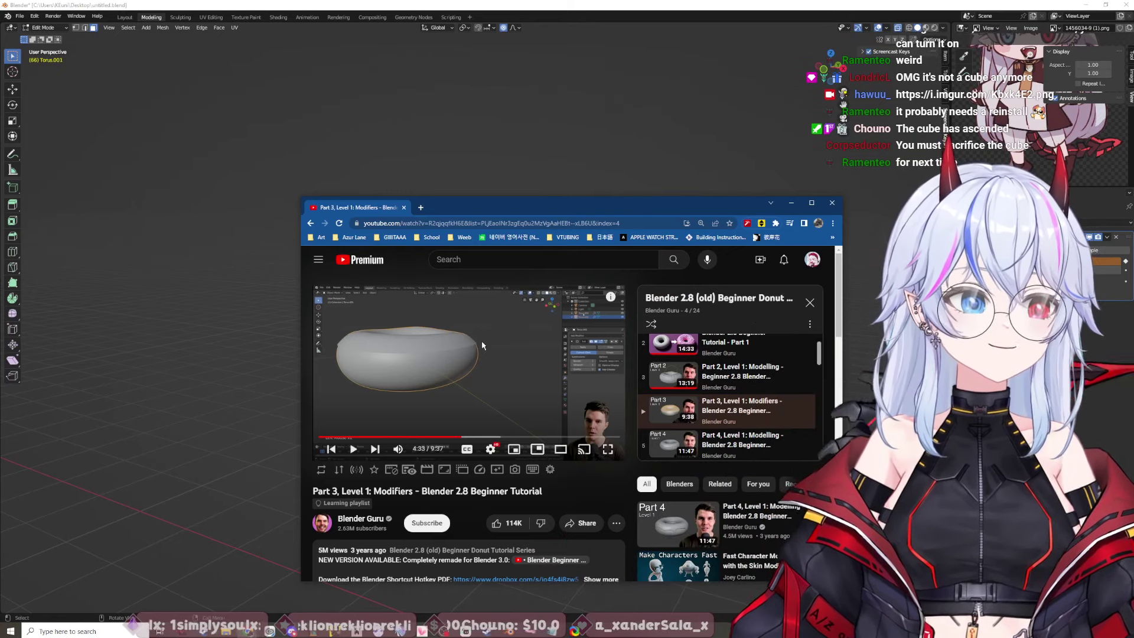
pyautogui.click(457, 400)
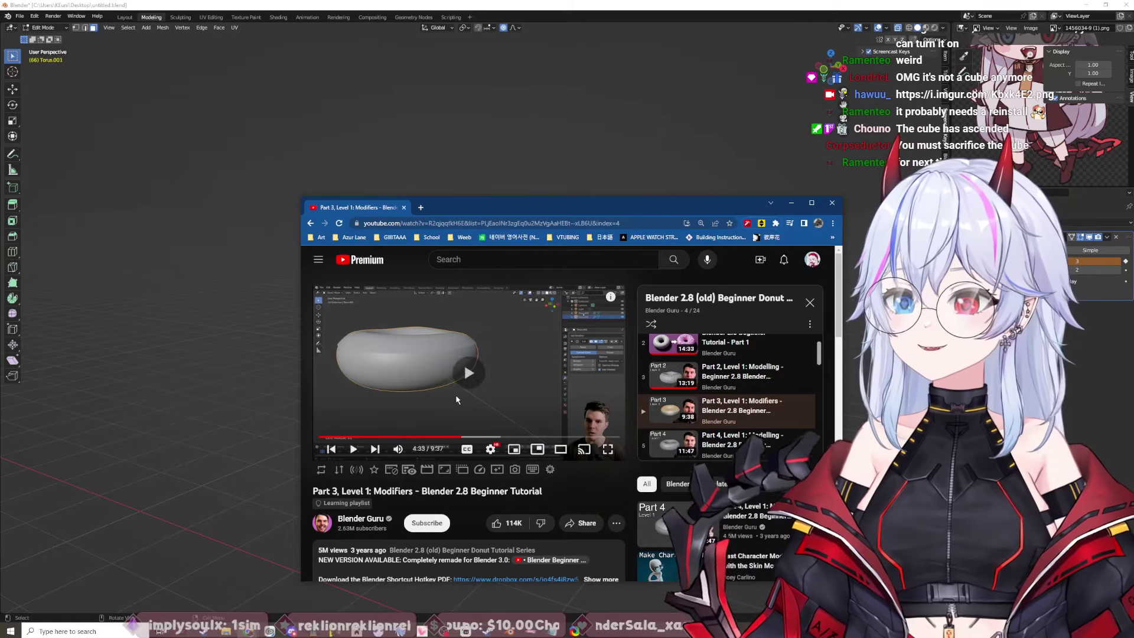
pyautogui.moveTo(522, 207); pyautogui.dragTo(544, 151)
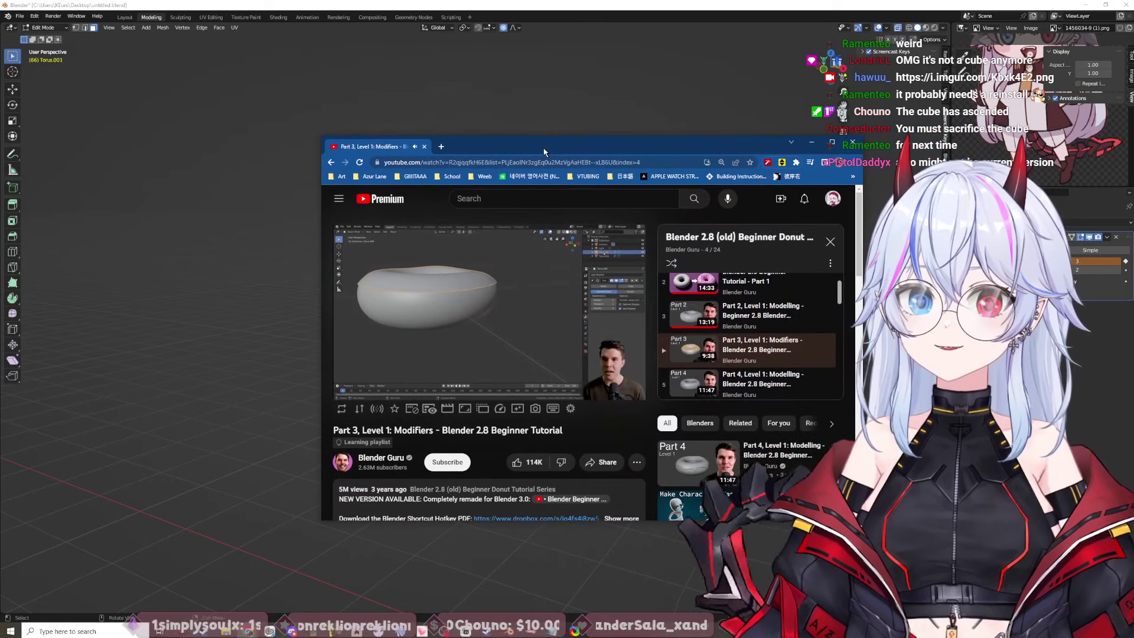
pyautogui.click(527, 344)
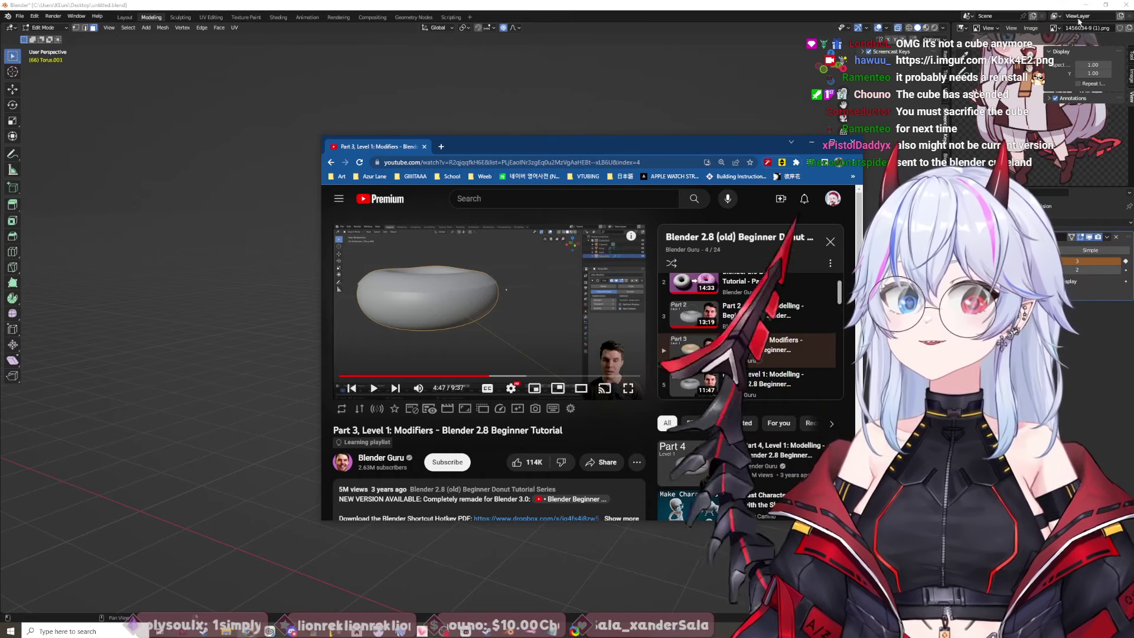
pyautogui.click(429, 46)
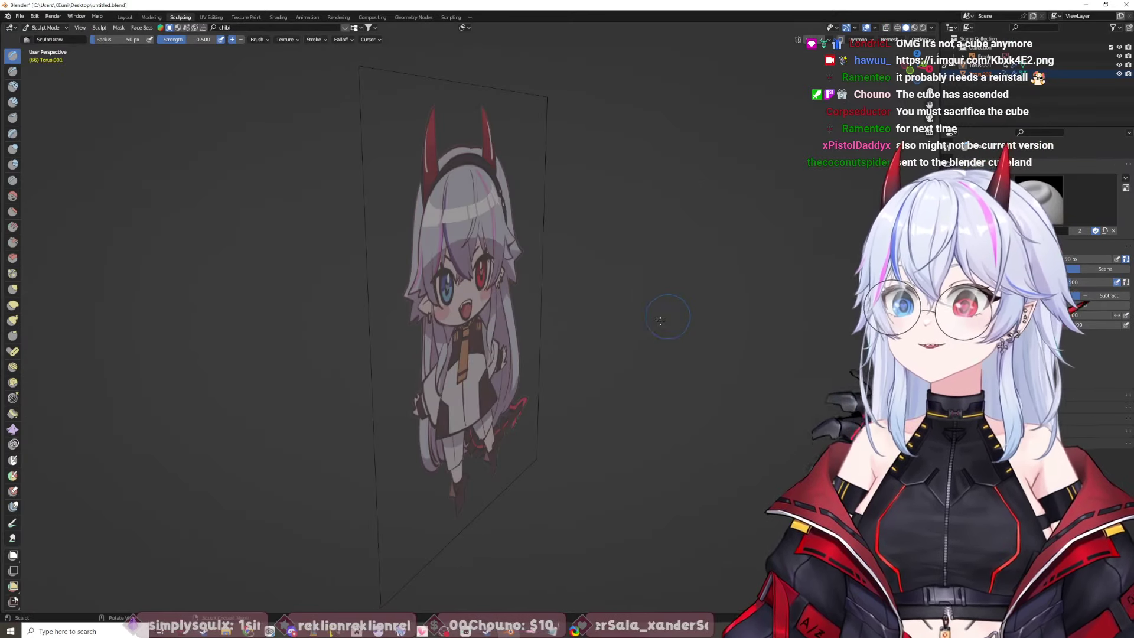
# Step: Frame the torus in front orthographic view (Numpad 1), panning and zooming in
pyautogui.moveTo(687, 332); pyautogui.dragTo(578, 317, button='middle')
pyautogui.moveTo(633, 176); pyautogui.dragTo(2, 478, button='middle')
pyautogui.press('KP_1')
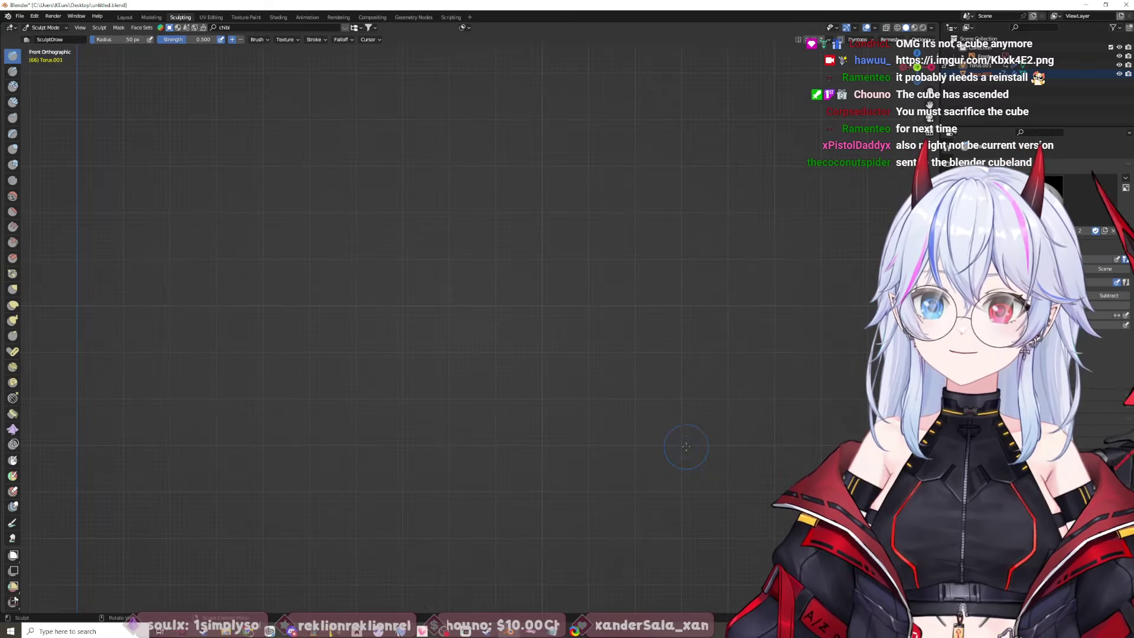
pyautogui.keyDown('shift'); pyautogui.moveTo(696, 447); pyautogui.dragTo(351, 374, button='middle'); pyautogui.keyUp('shift')
pyautogui.scroll(5, 351, 374)
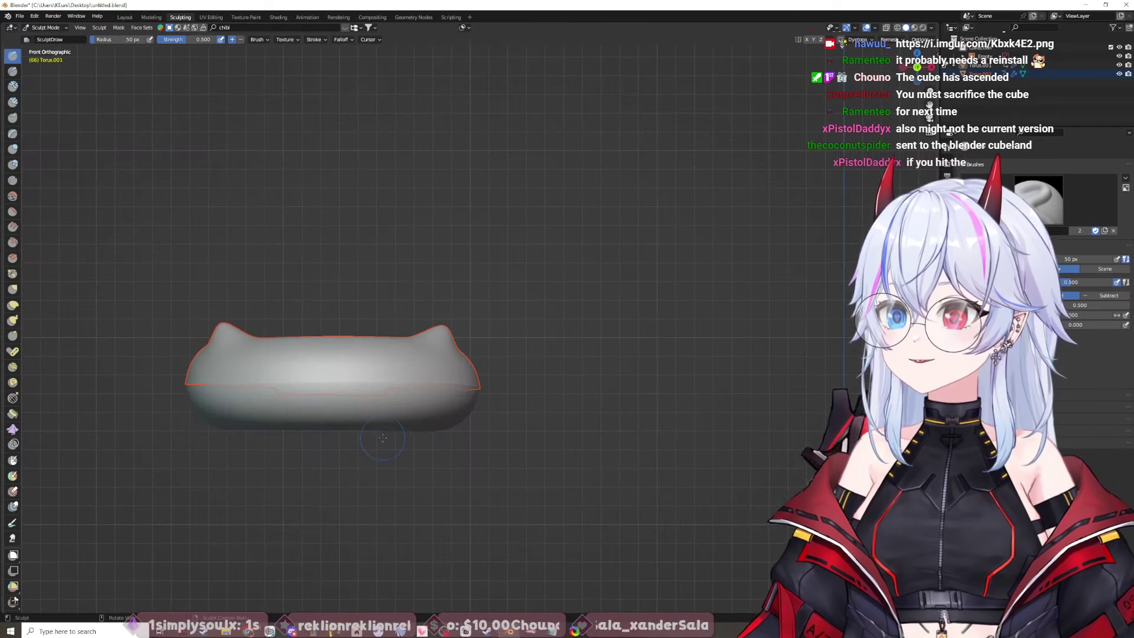
pyautogui.keyDown('shift'); pyautogui.moveTo(418, 433); pyautogui.dragTo(548, 454, button='middle'); pyautogui.keyUp('shift')
# Step: Select the hierarchy in the Outliner, make DONUT active, and bring the YouTube tutorial forward
pyautogui.click(983, 65)
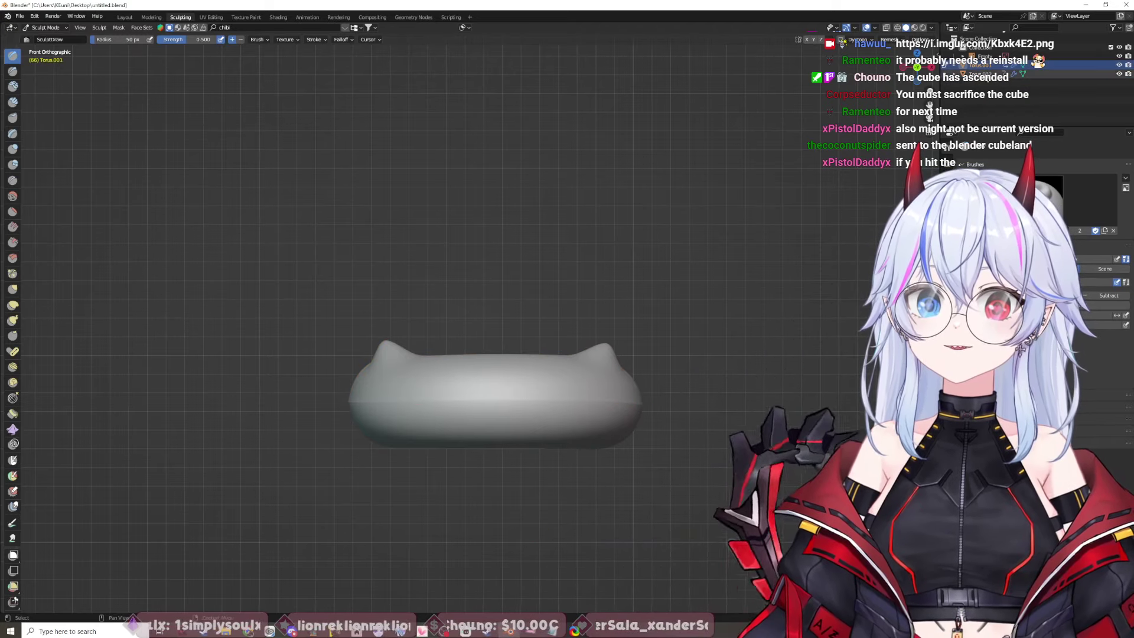
pyautogui.rightClick(962, 67)
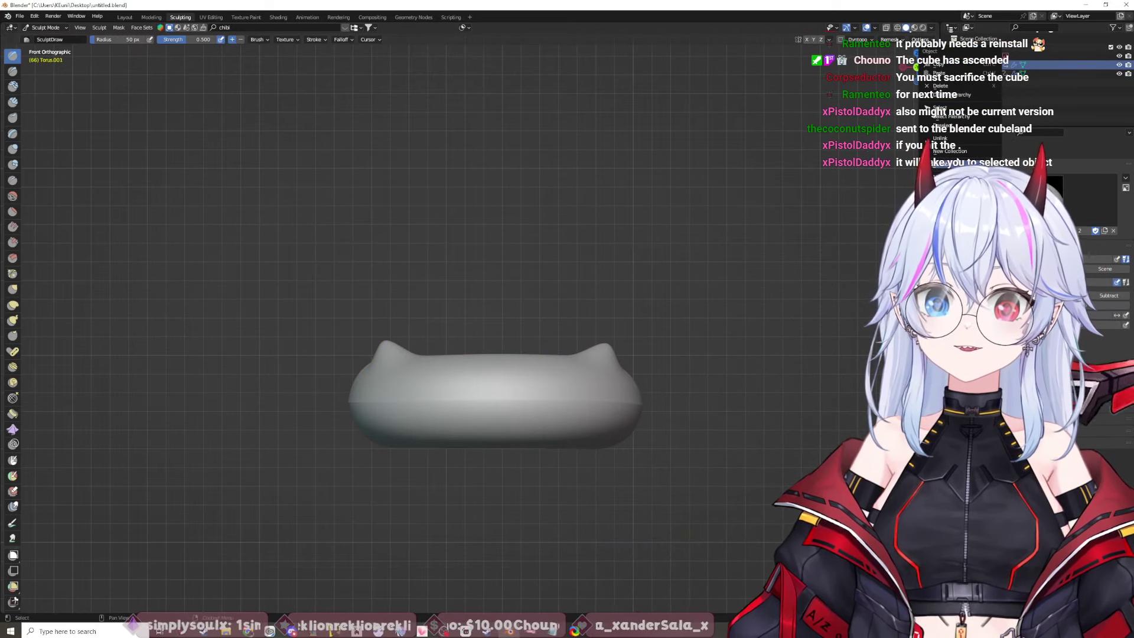
pyautogui.click(965, 117)
pyautogui.click(1004, 65)
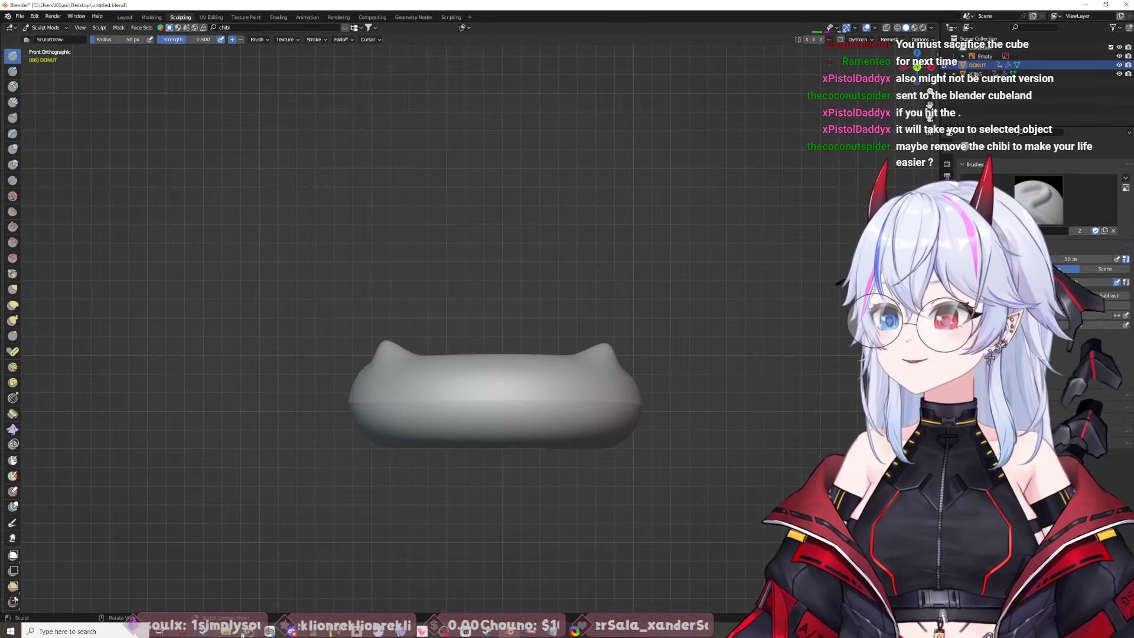
pyautogui.moveTo(291, 629)
pyautogui.click(264, 610)
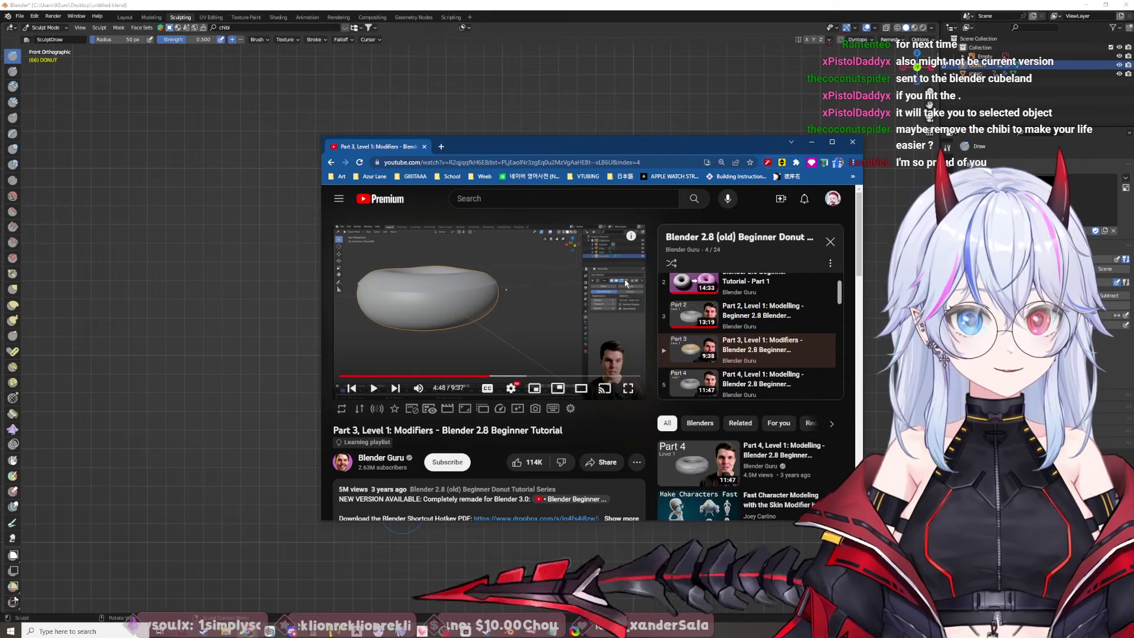
# Step: Back in Blender, try front and right side orthographic views of the sculpt viewport
pyautogui.click(876, 402)
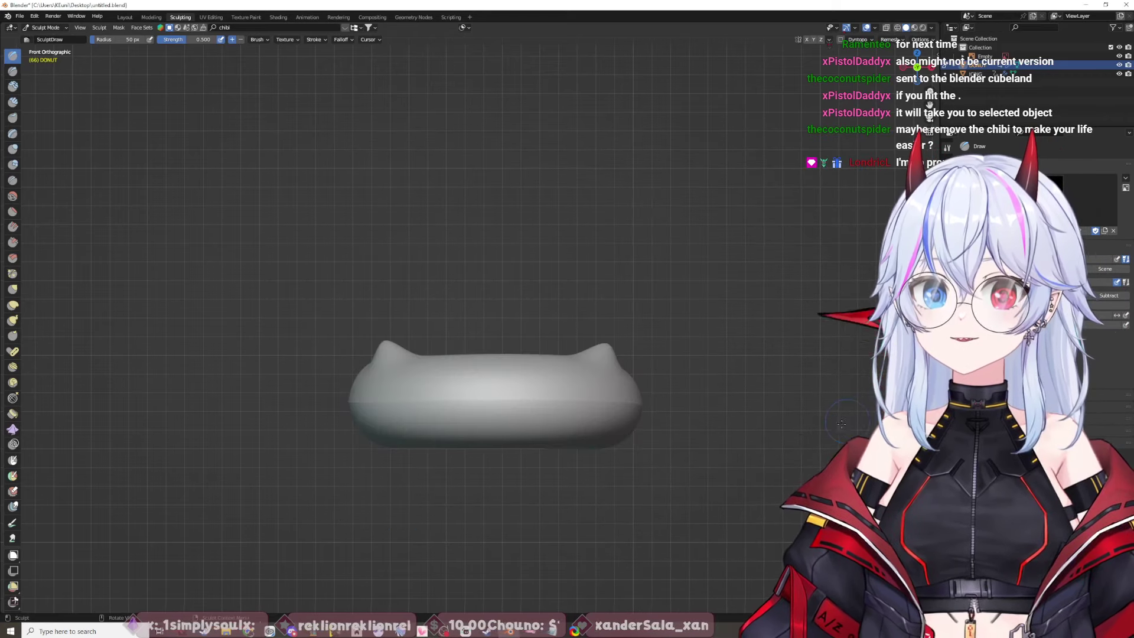
pyautogui.moveTo(841, 423); pyautogui.dragTo(793, 424, button='middle')
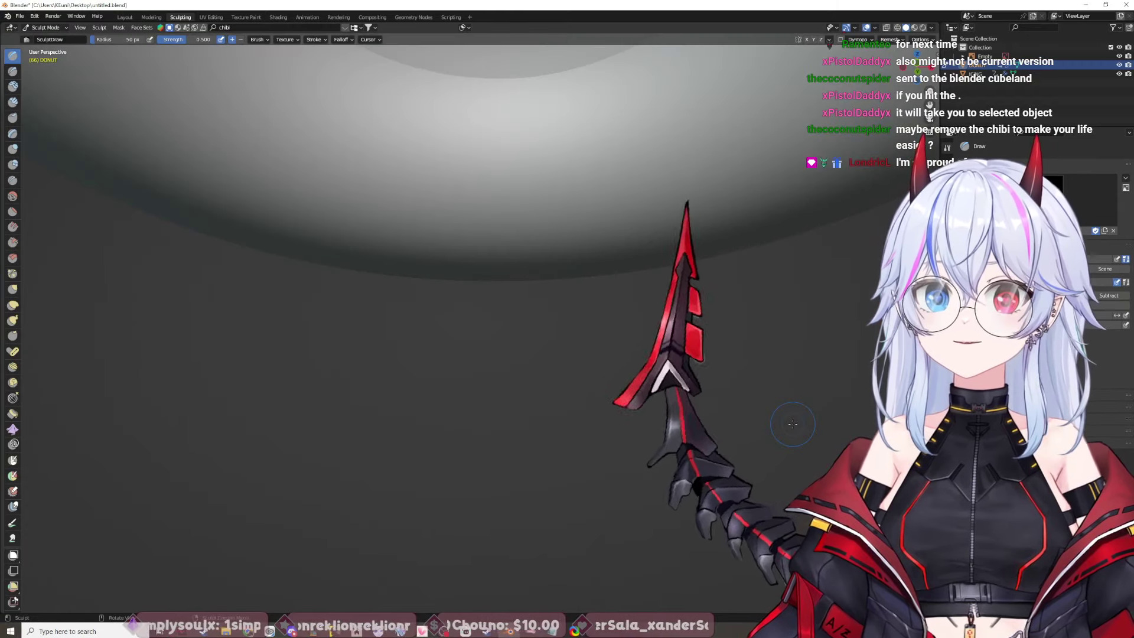
pyautogui.press('KP_1')
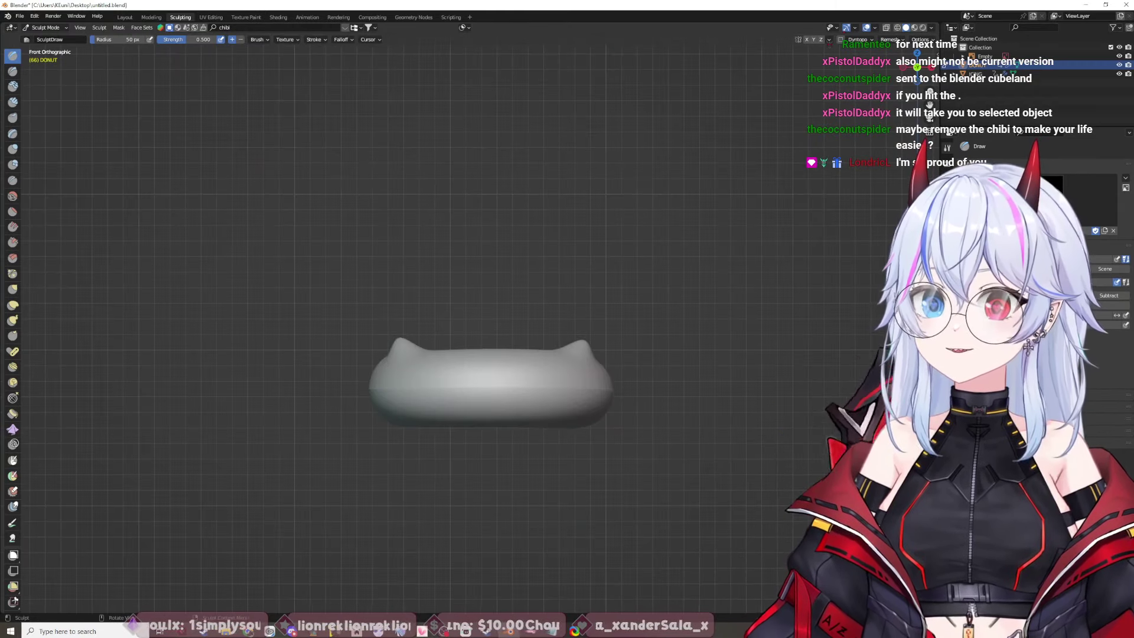
pyautogui.keyDown('shift'); pyautogui.moveTo(490, 378); pyautogui.dragTo(490, 35, button='middle'); pyautogui.keyUp('shift')
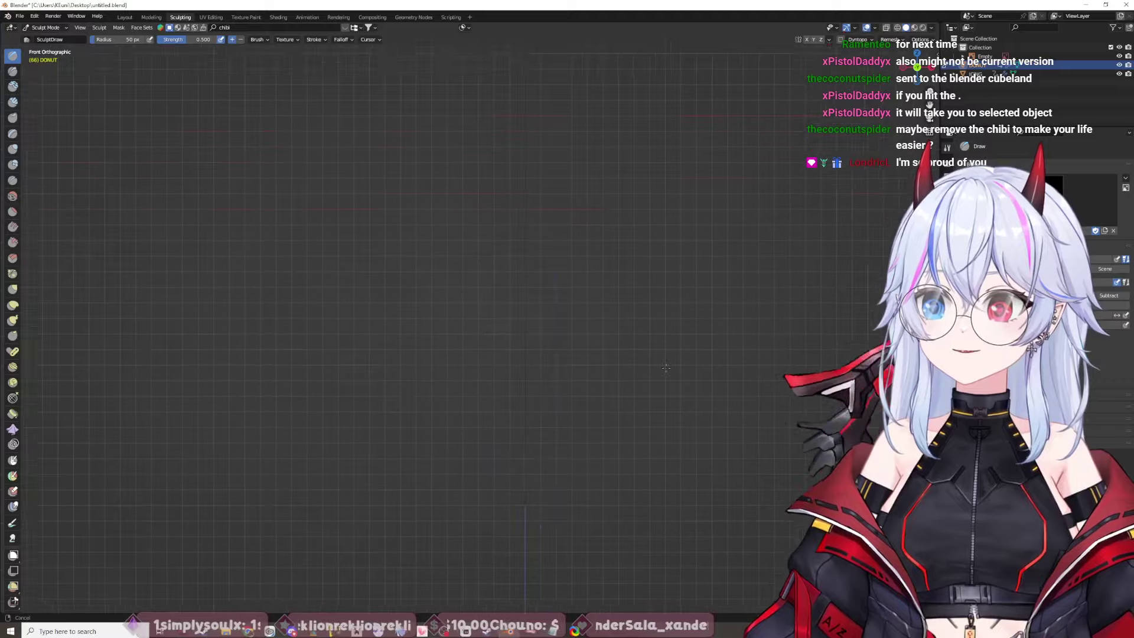
pyautogui.keyDown('shift'); pyautogui.moveTo(666, 367); pyautogui.dragTo(34, 294, button='middle'); pyautogui.keyUp('shift')
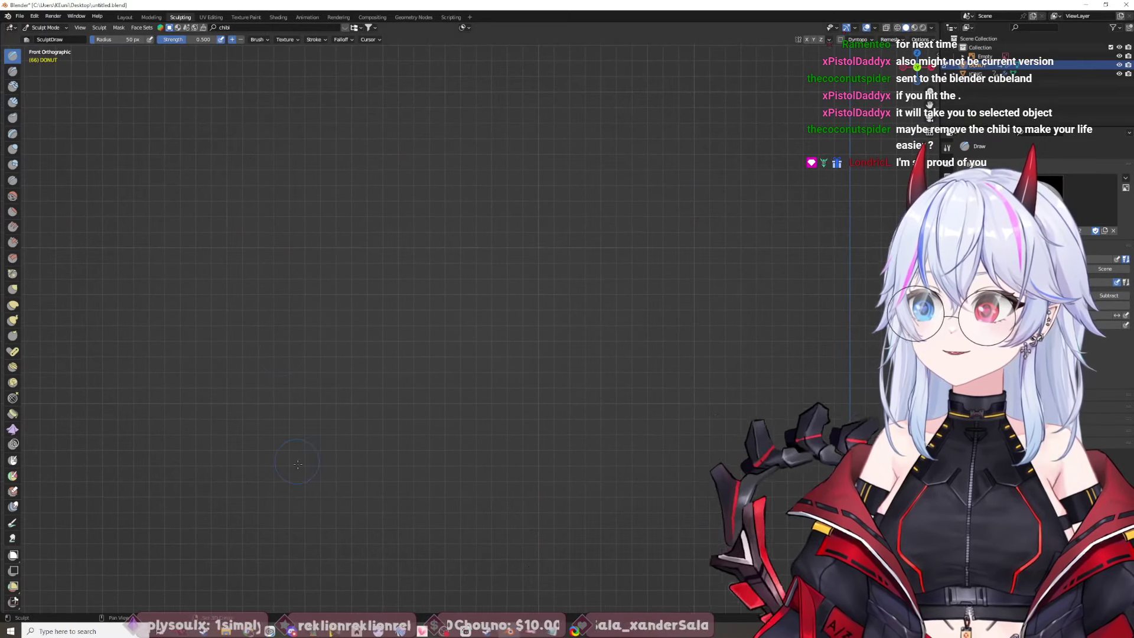
pyautogui.press('KP_Decimal')
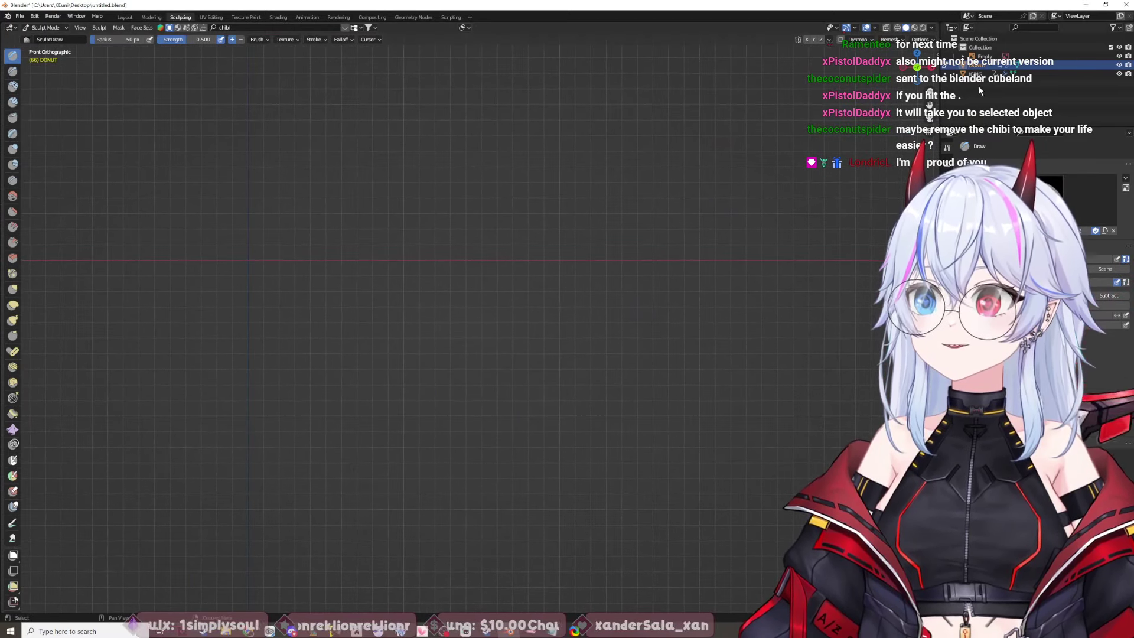
pyautogui.press('KP_3')
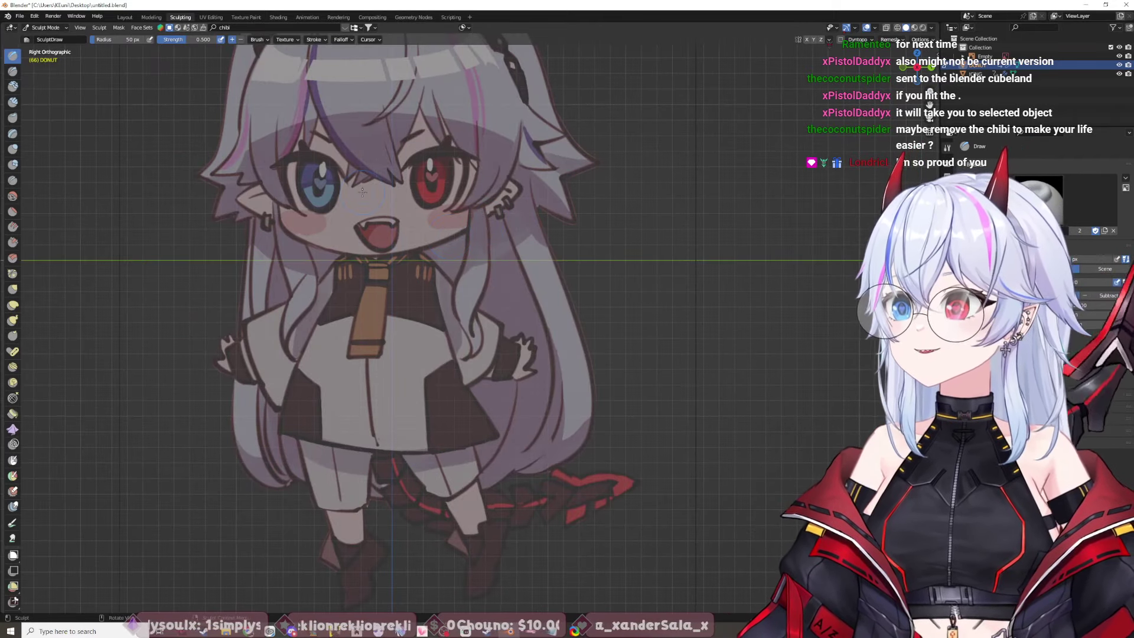
# Step: Delete the Empty holding the chibi reference image
pyautogui.rightClick(362, 192)
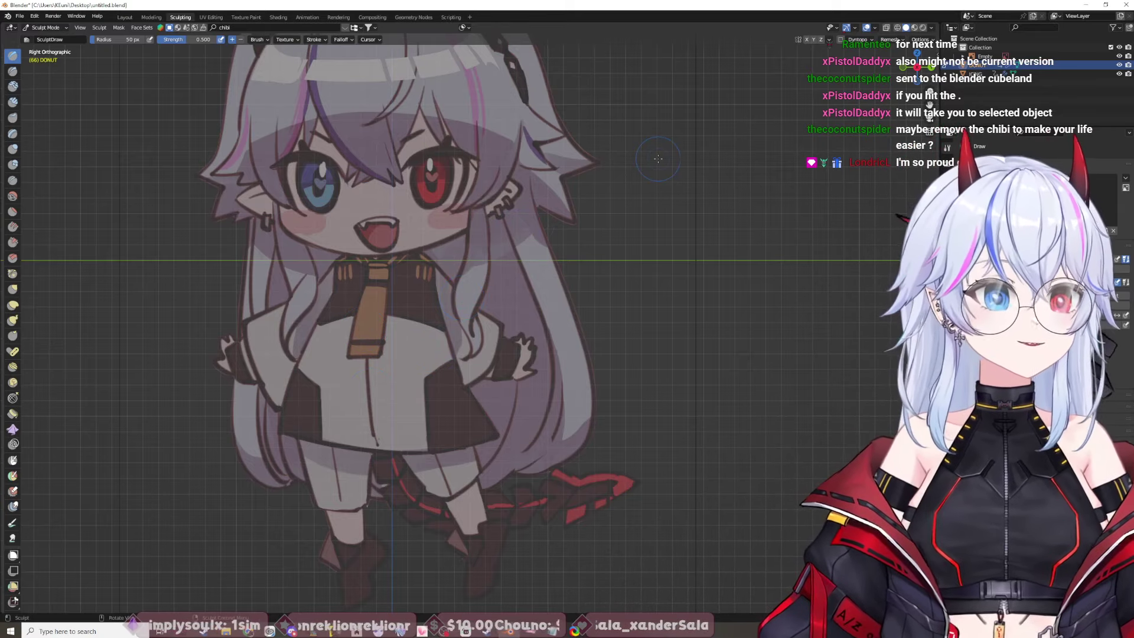
pyautogui.click(987, 56)
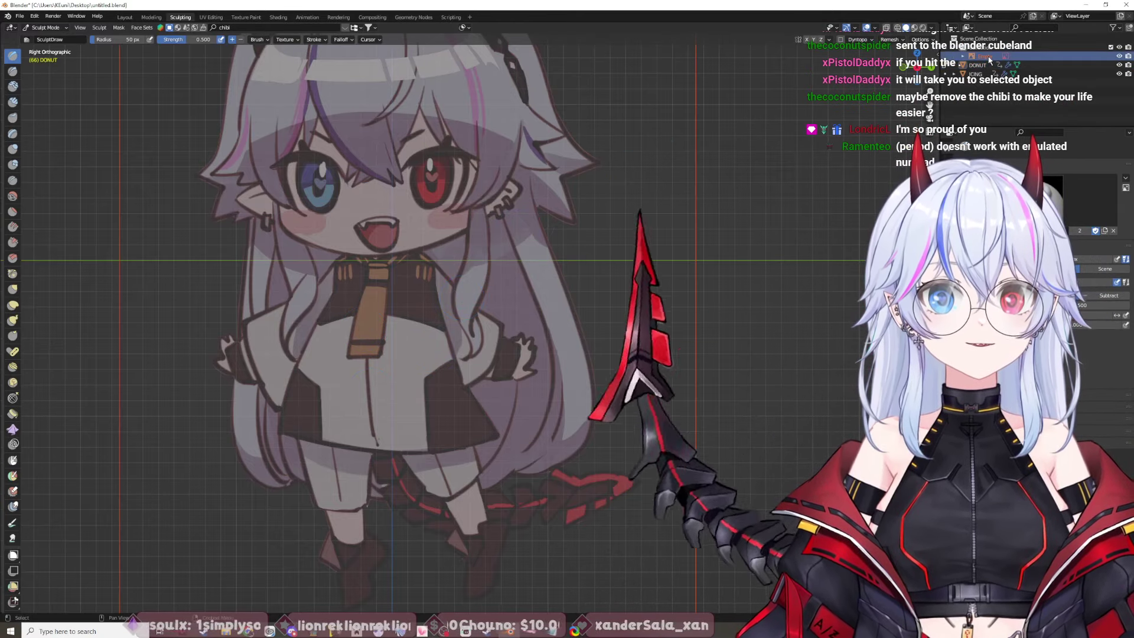
pyautogui.press('Delete')
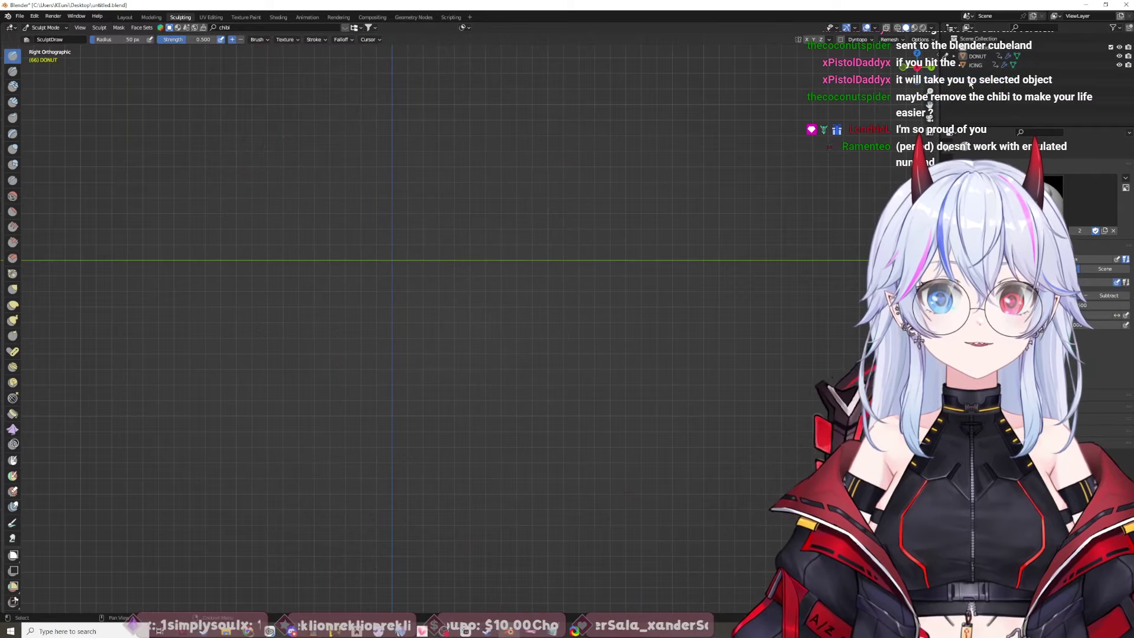
# Step: Select DONUT, switch to the front view, and frame everything with Home
pyautogui.click(977, 57)
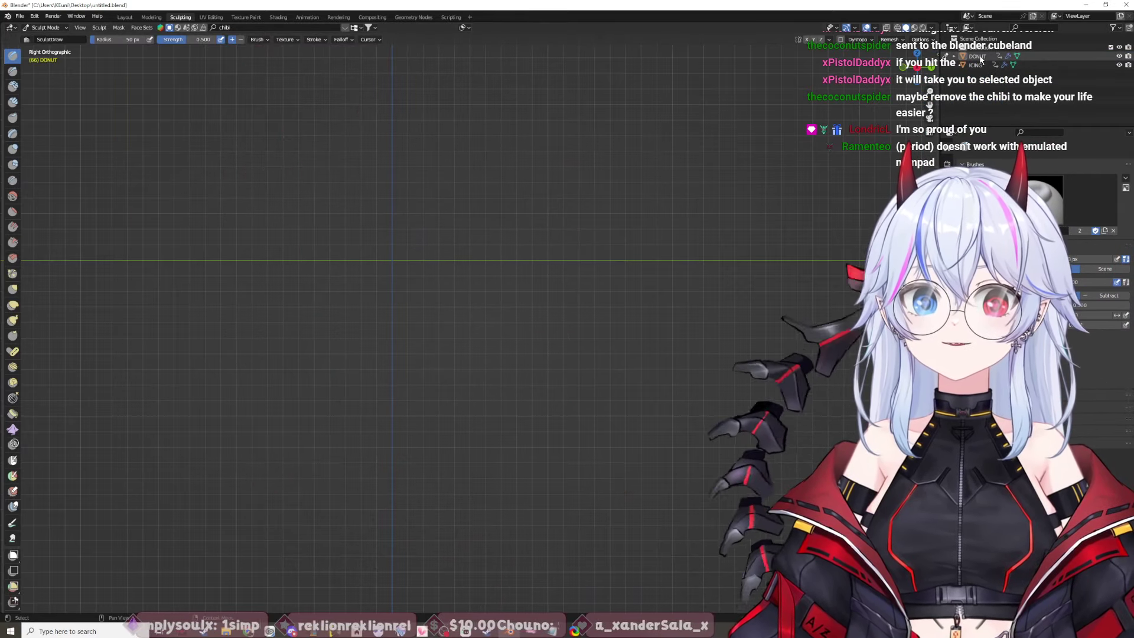
pyautogui.press('1')
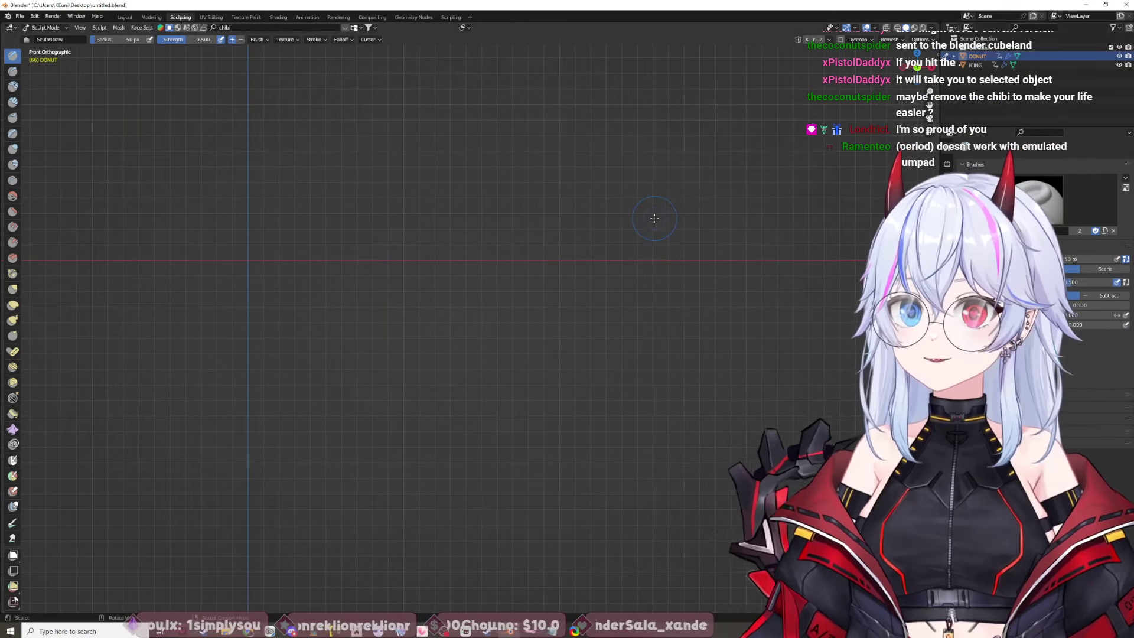
pyautogui.press('Home')
pyautogui.keyDown('shift'); pyautogui.moveTo(292, 267); pyautogui.dragTo(702, 336, button='middle'); pyautogui.keyUp('shift')
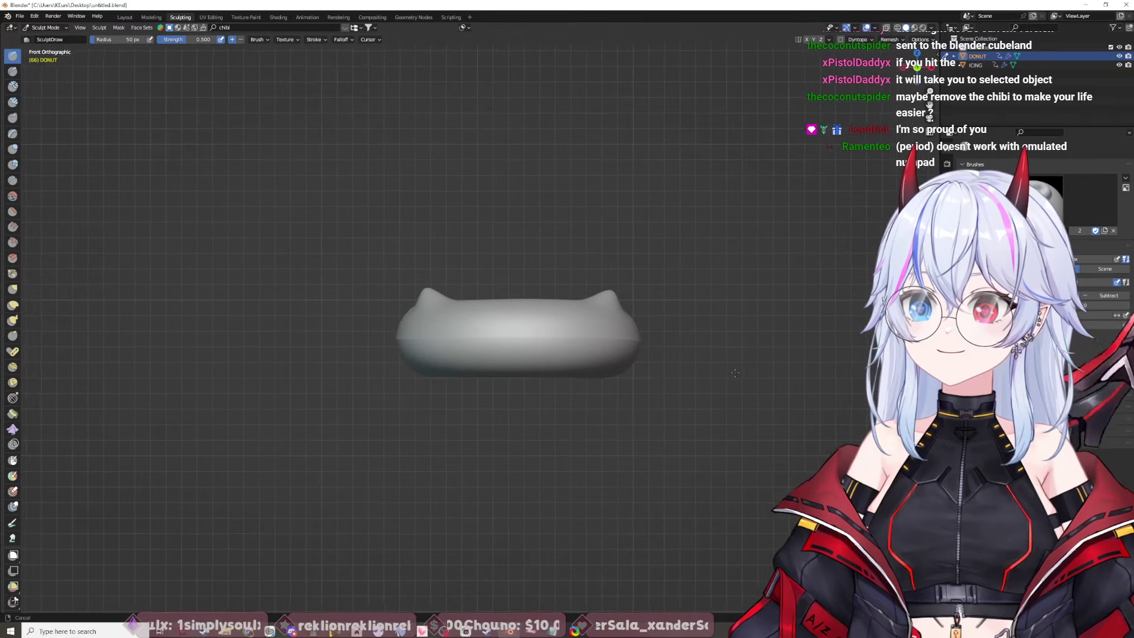
pyautogui.scroll(1, 734, 375)
pyautogui.scroll(2, 769, 409)
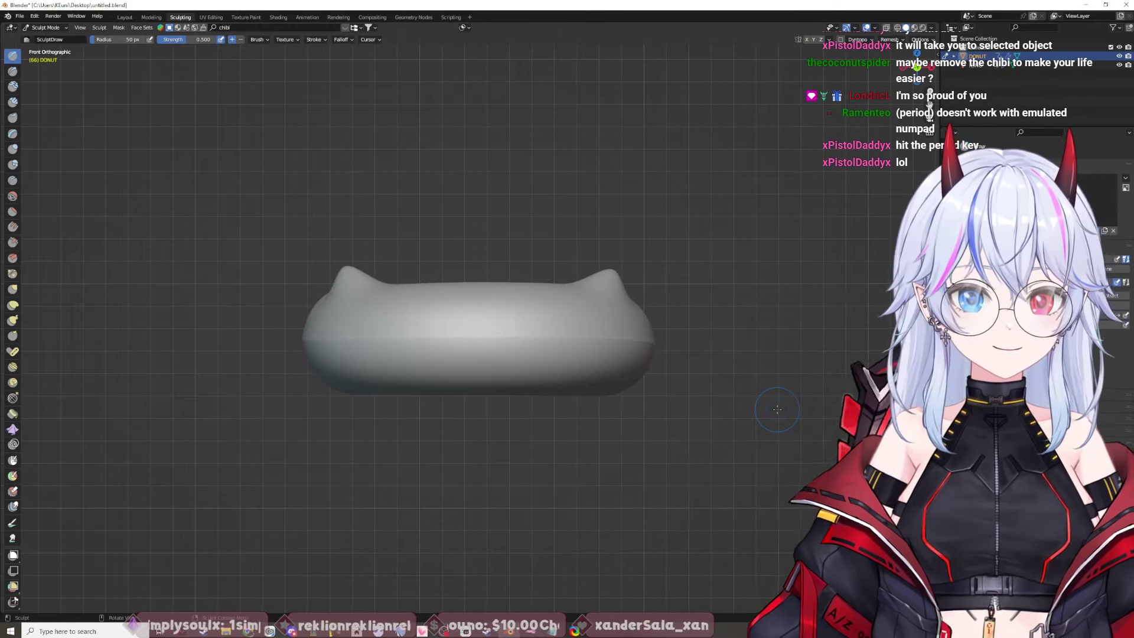
pyautogui.press('.')
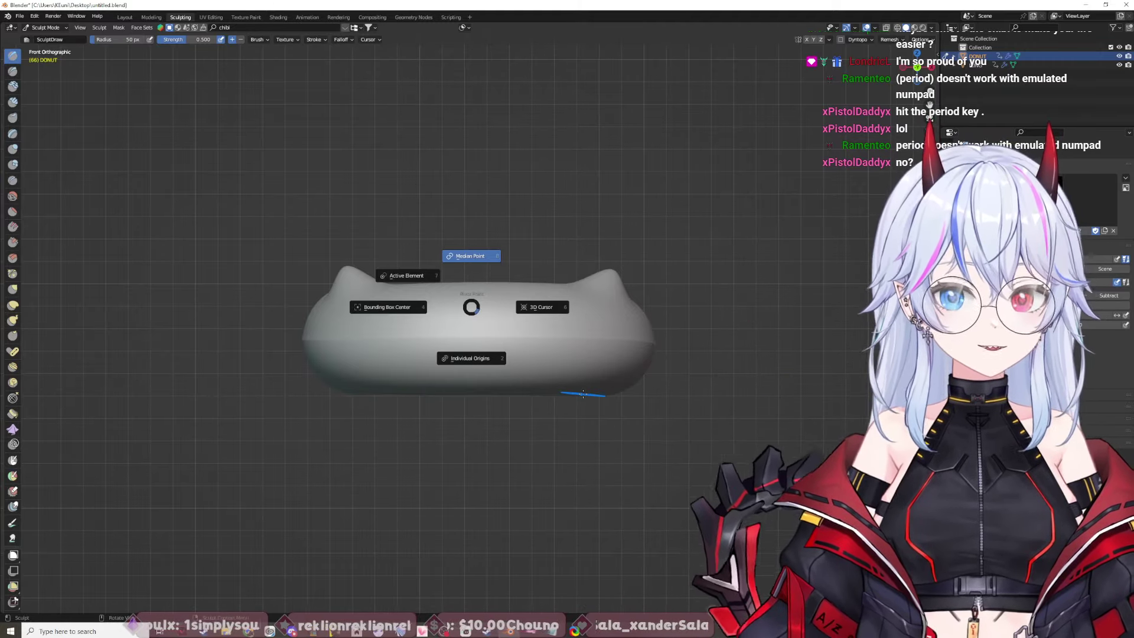
pyautogui.click(782, 507)
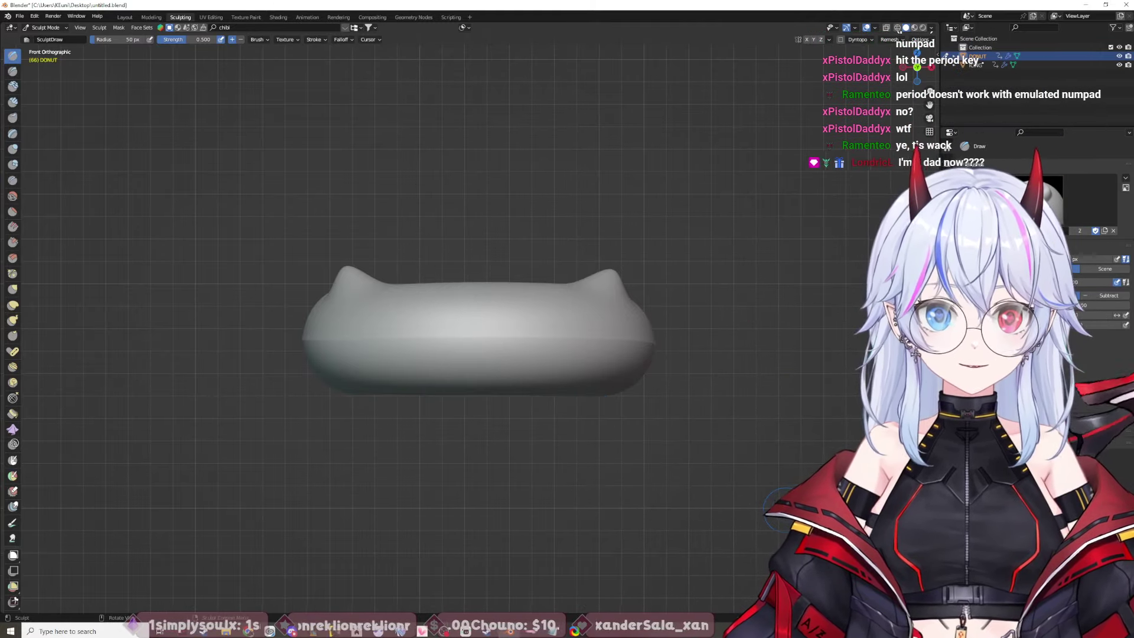
pyautogui.moveTo(782, 508); pyautogui.dragTo(693, 445, button='middle')
pyautogui.press('.')
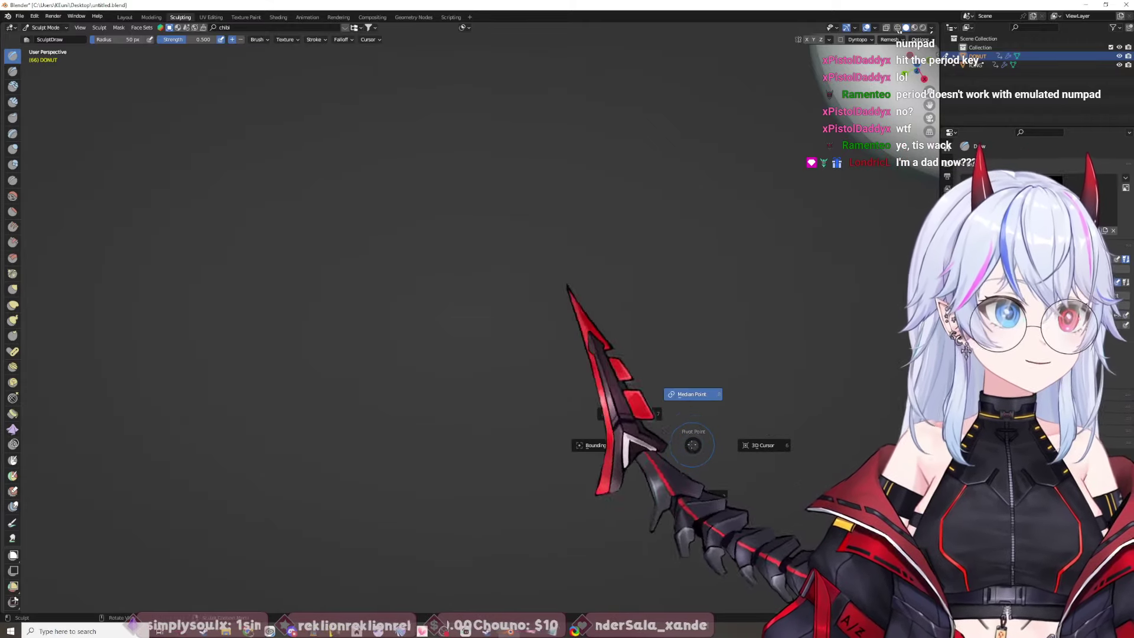
pyautogui.click(680, 502)
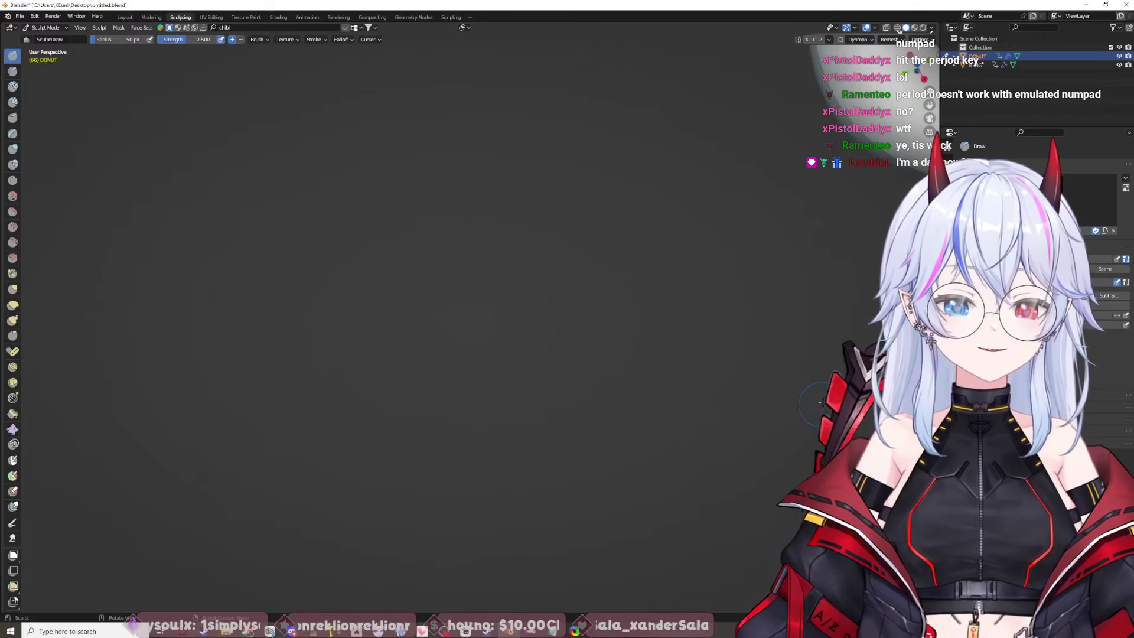
# Step: Return to the front view of the cat-eared donut and zoom in and out
pyautogui.press('1')
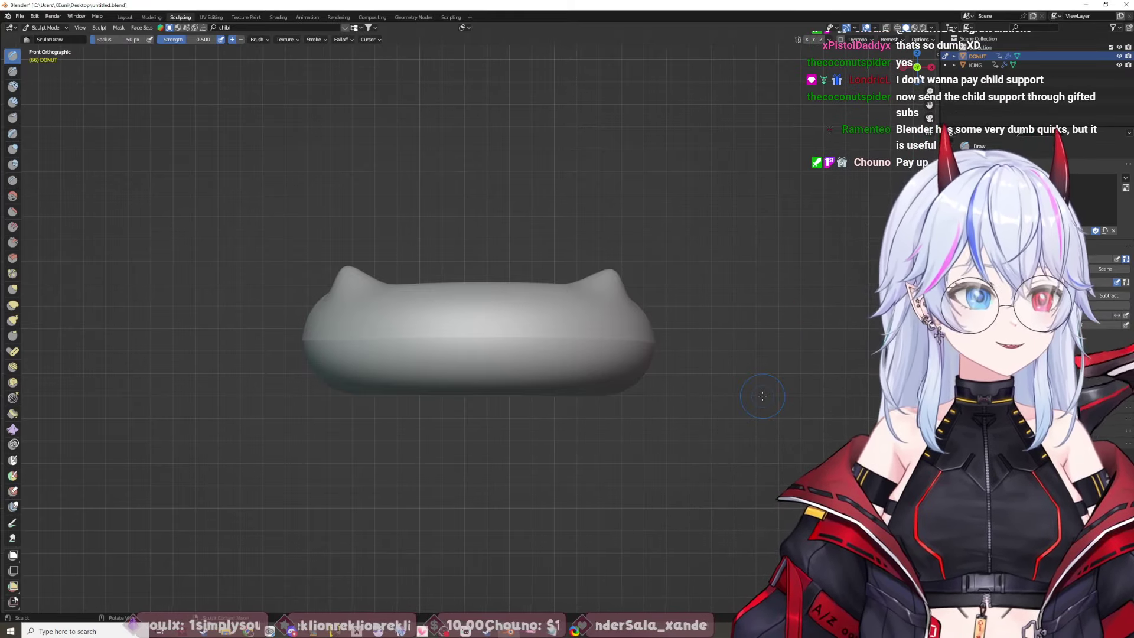
pyautogui.scroll(6, 750, 355)
pyautogui.scroll(-6, 753, 341)
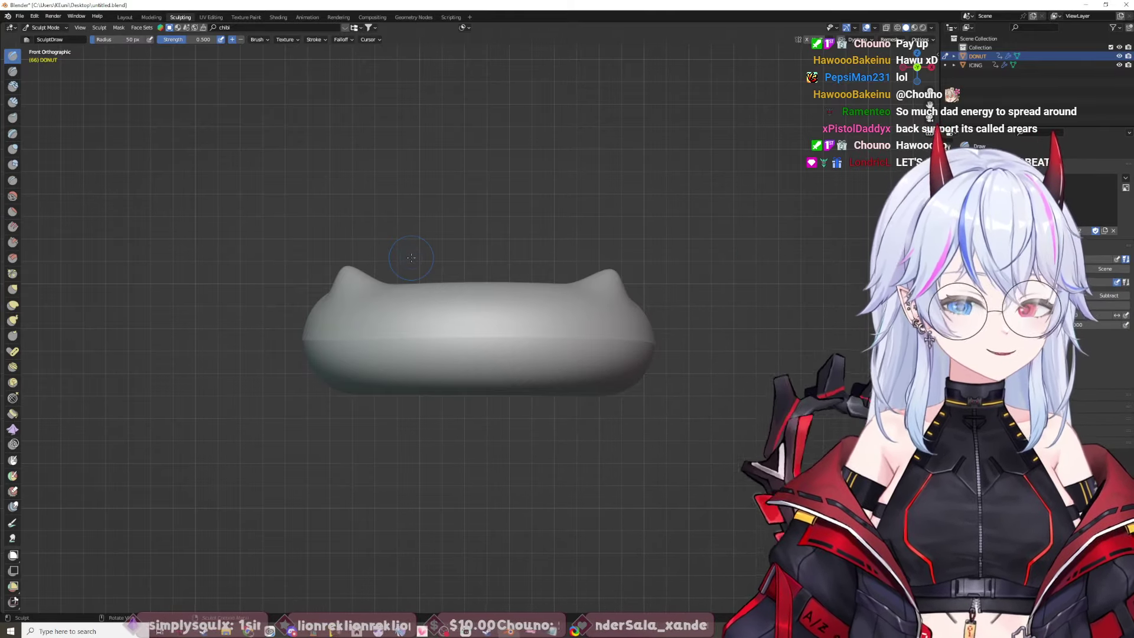
# Step: Play the Modifiers tutorial from 4:48 to 5:34, then switch back to Blender
pyautogui.moveTo(248, 631)
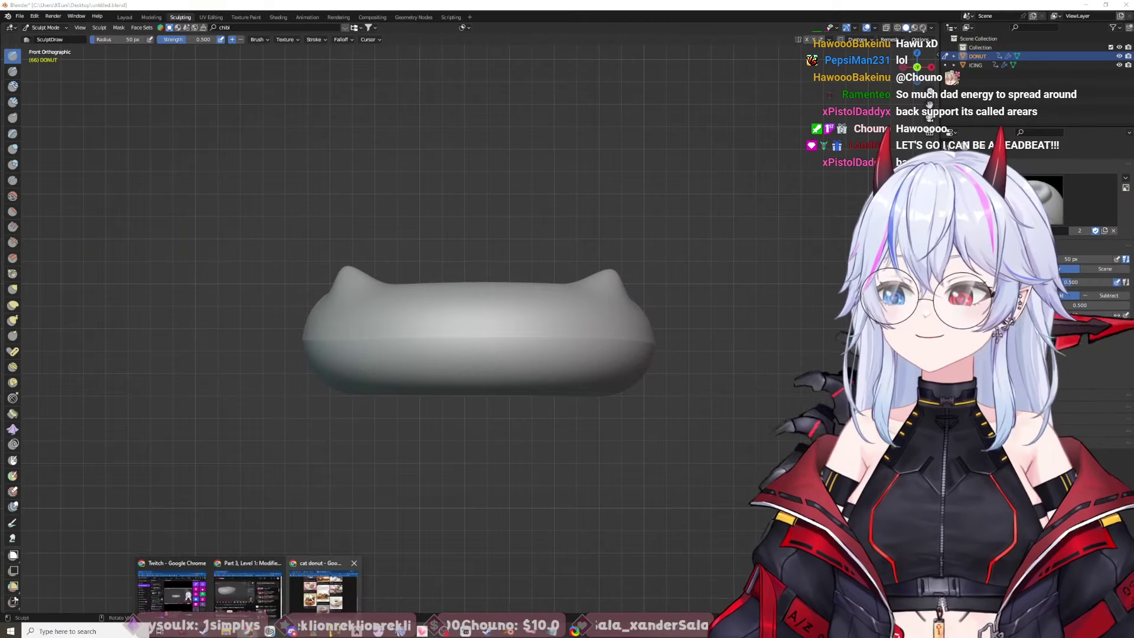
pyautogui.click(251, 591)
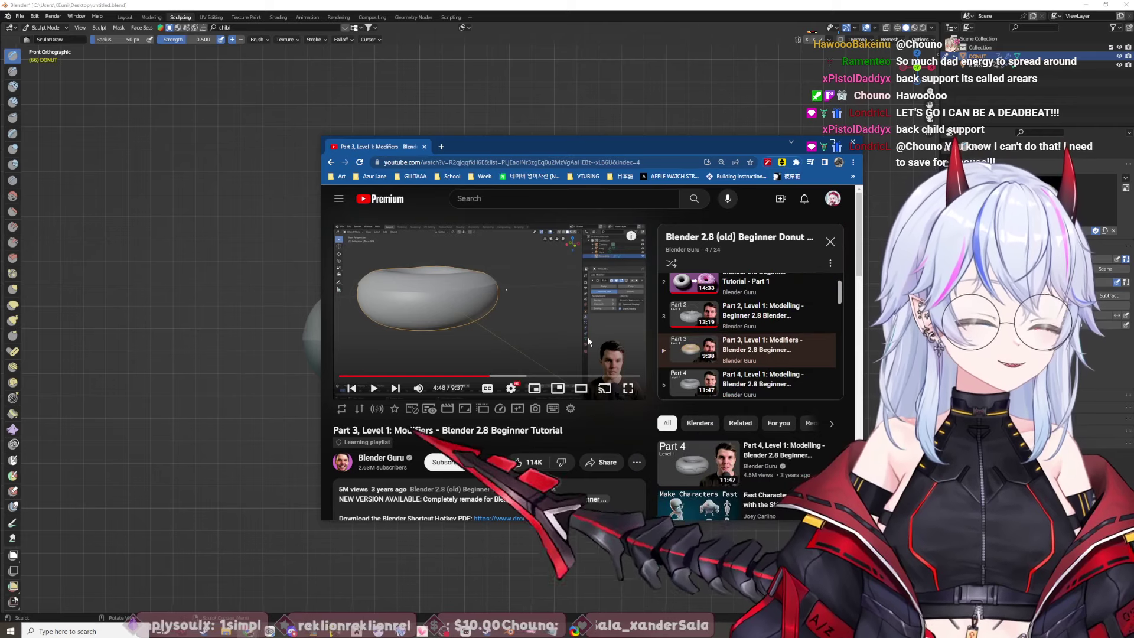
pyautogui.click(589, 342)
pyautogui.click(589, 341)
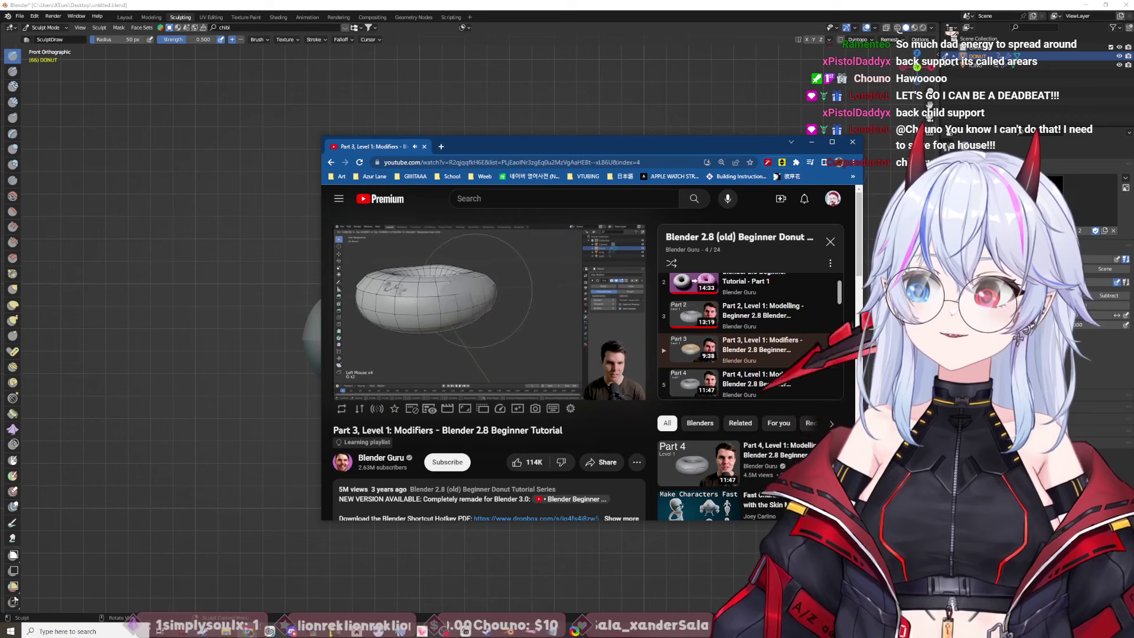
pyautogui.moveTo(496, 295)
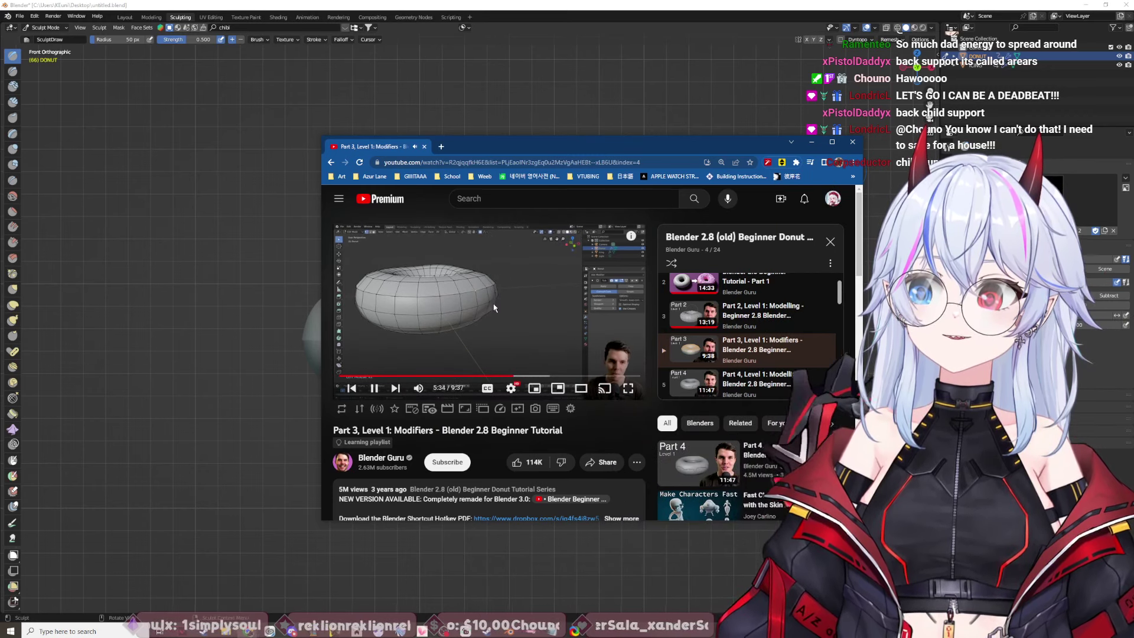
pyautogui.click(197, 375)
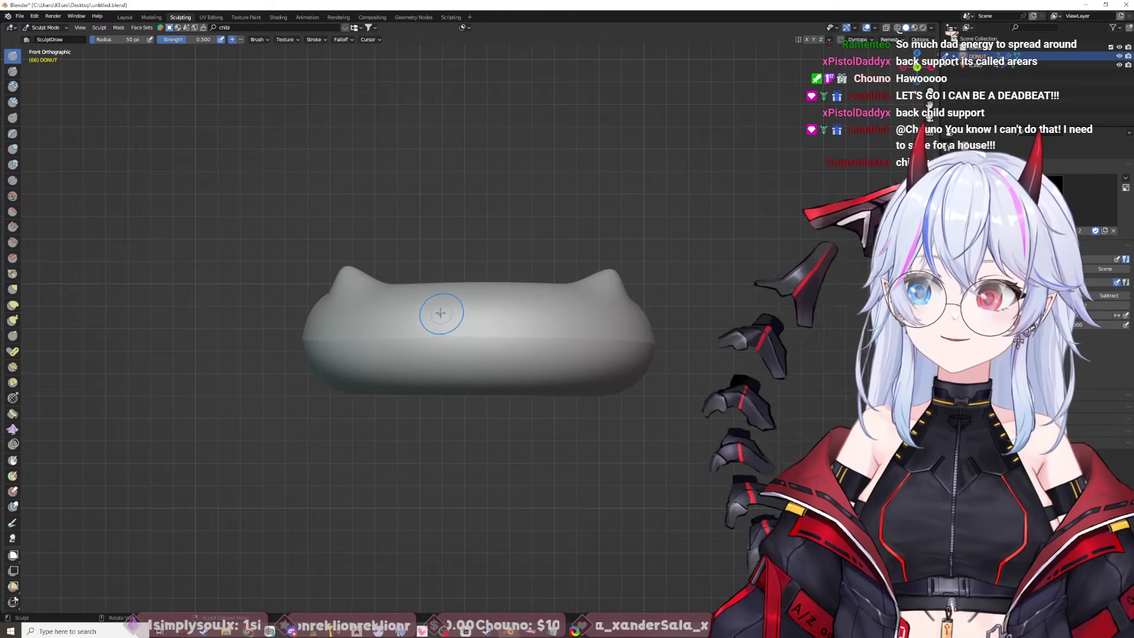
# Step: Switch from Modeling to the Layout workspace, dismissing the pivot point menu
pyautogui.click(151, 18)
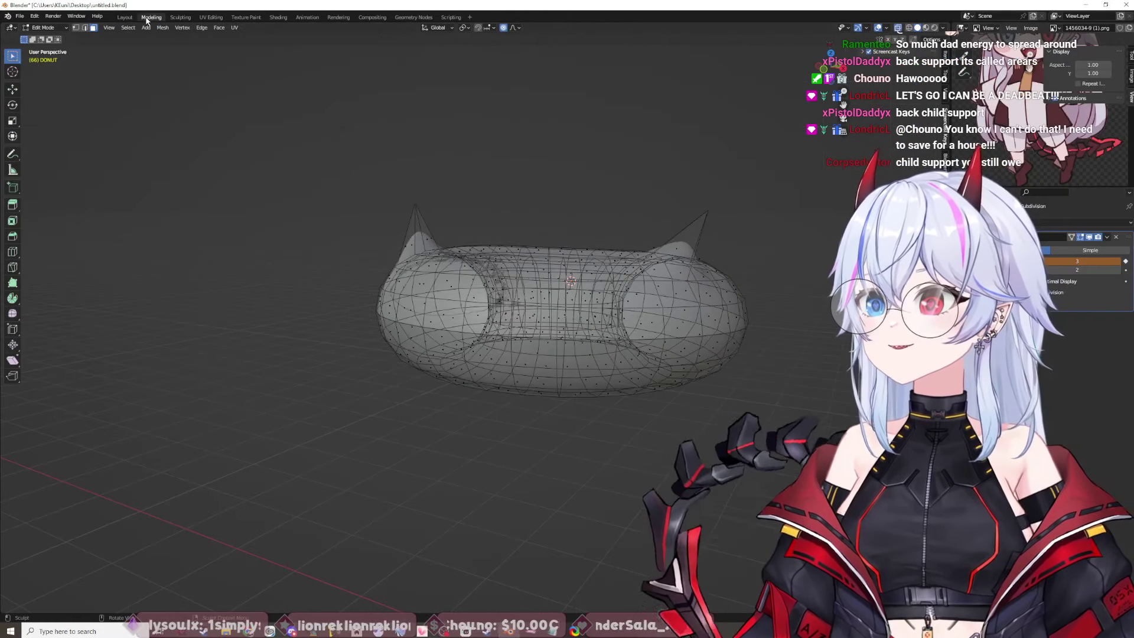
pyautogui.click(127, 18)
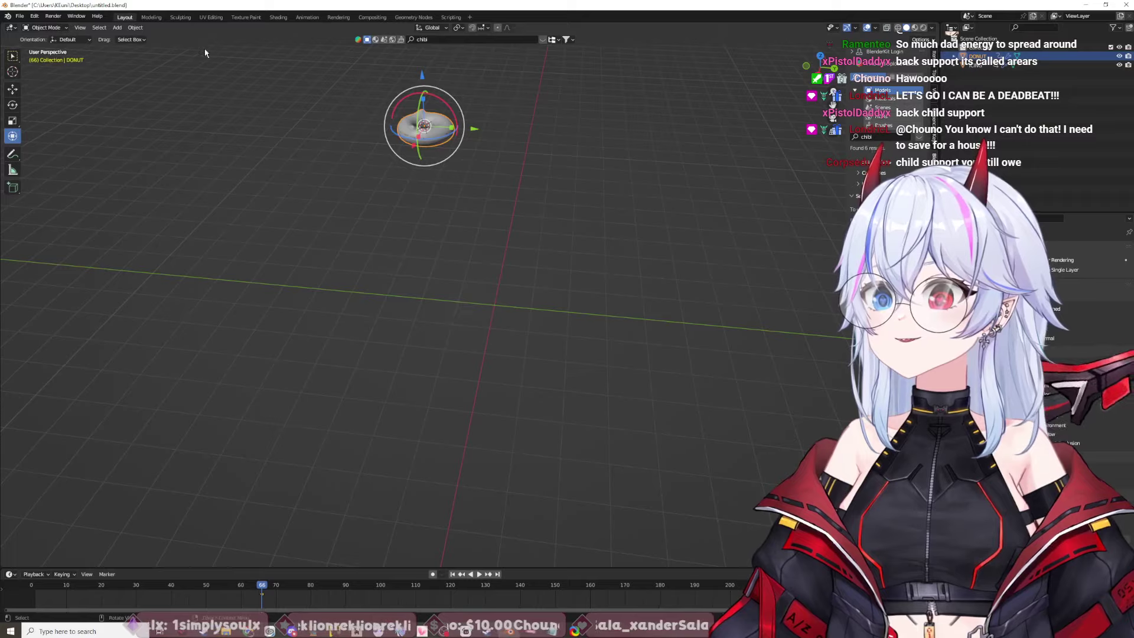
pyautogui.press('.')
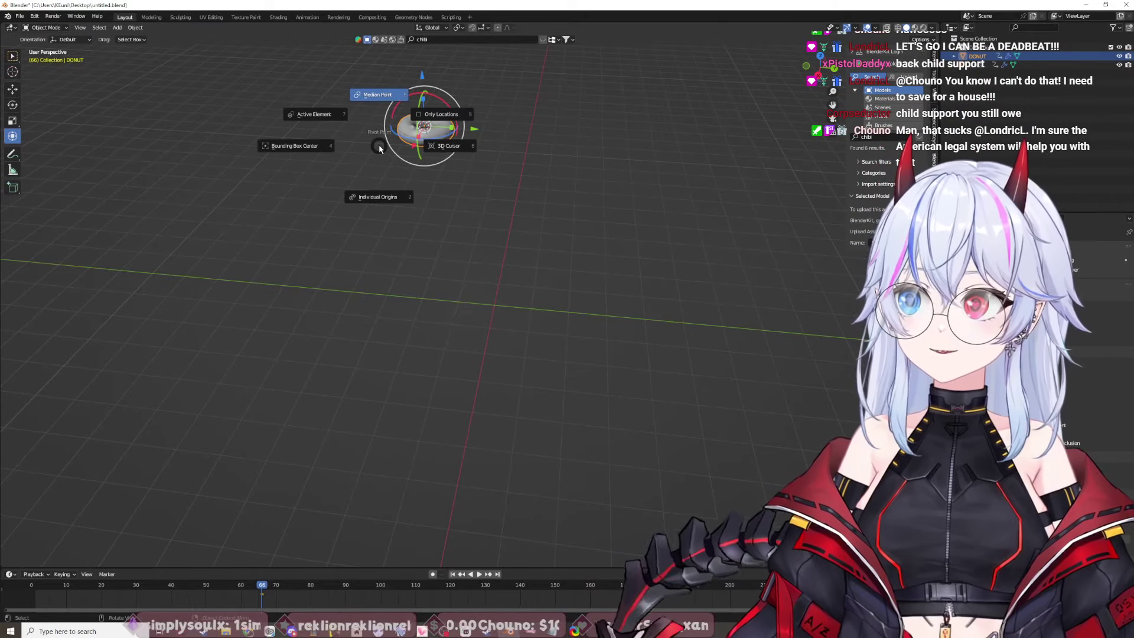
pyautogui.click(379, 148)
# Step: Orbit to a front view and click between the ICING and DONUT objects, ending on ICING
pyautogui.moveTo(476, 298); pyautogui.dragTo(548, 408, button='middle')
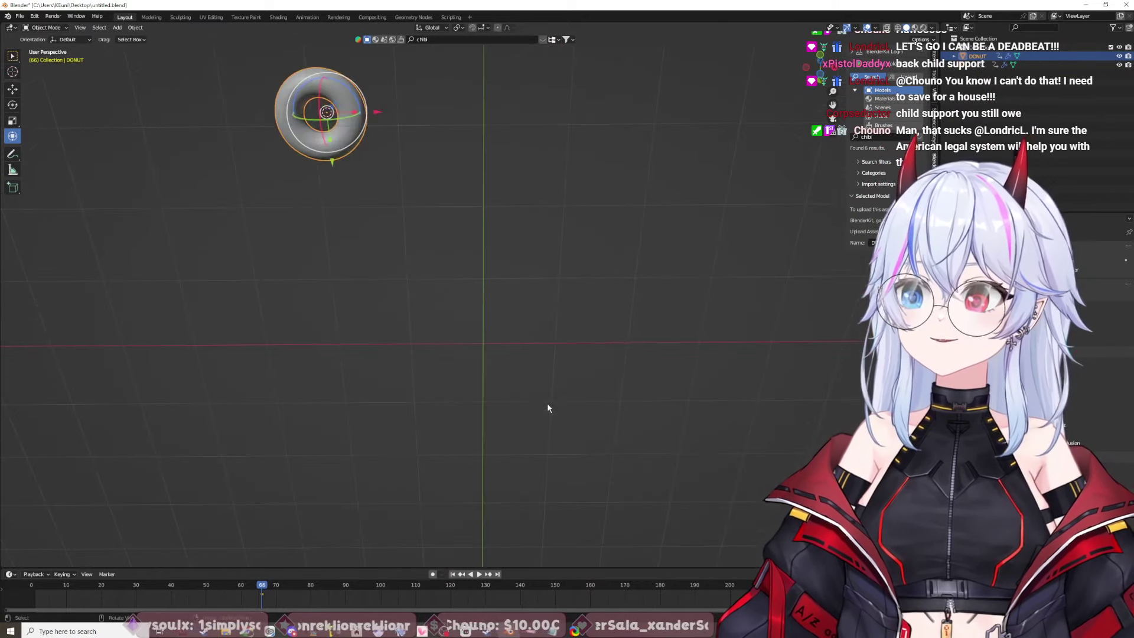
pyautogui.keyDown('alt'); pyautogui.moveTo(519, 283); pyautogui.dragTo(579, 421, button='middle'); pyautogui.keyUp('alt')
pyautogui.scroll(6, 579, 421)
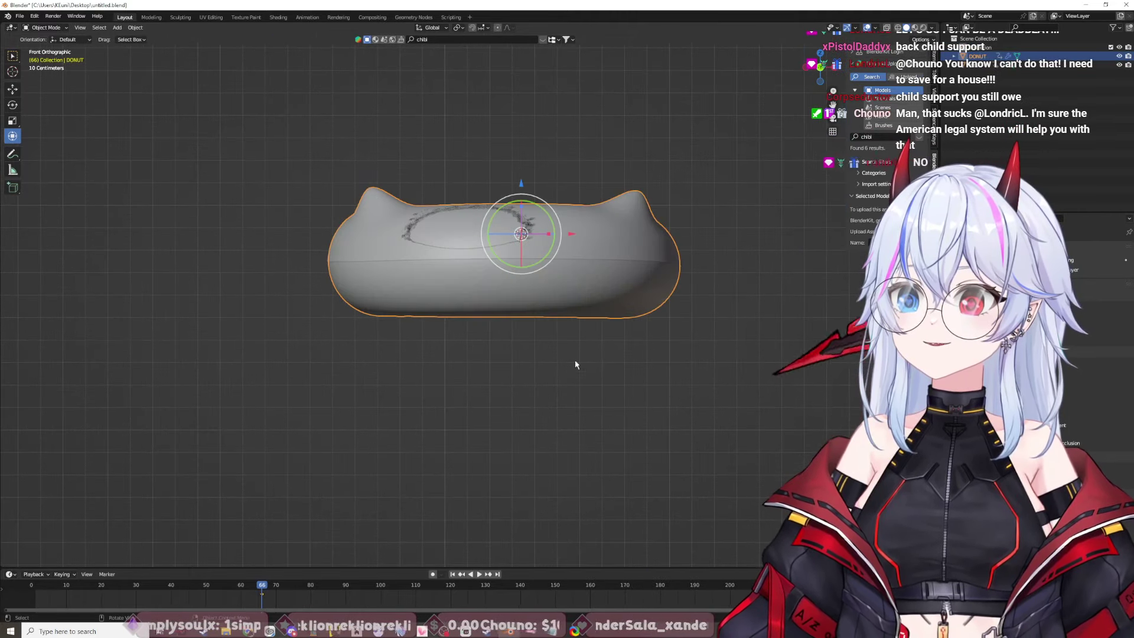
pyautogui.click(598, 270)
pyautogui.keyDown('shift'); pyautogui.click(600, 289); pyautogui.keyUp('shift')
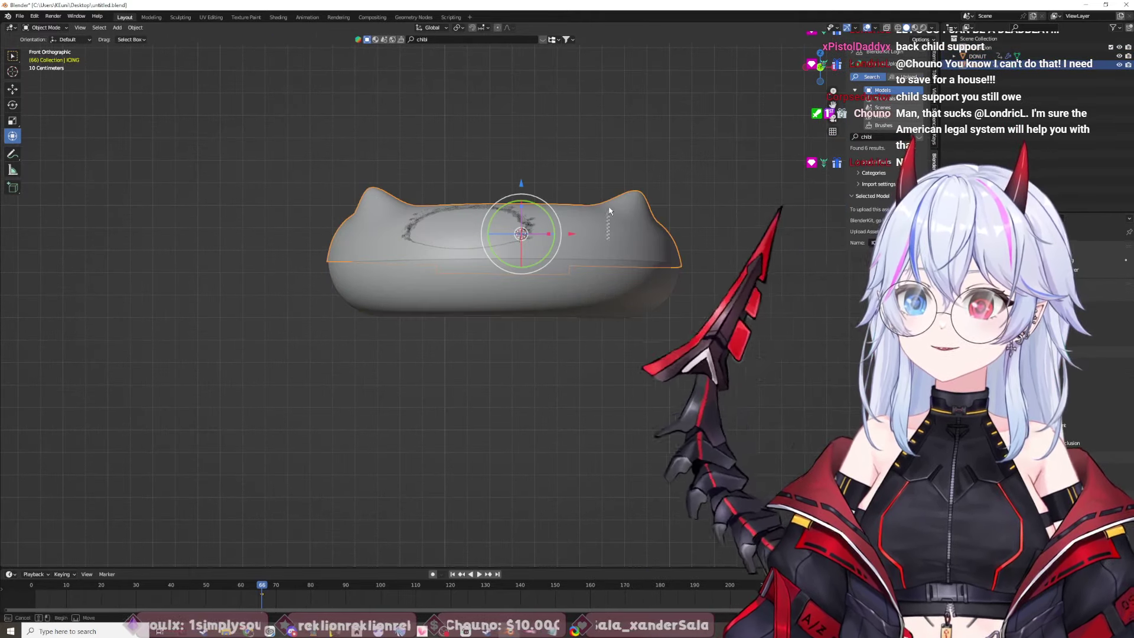
pyautogui.click(613, 283)
pyautogui.click(617, 256)
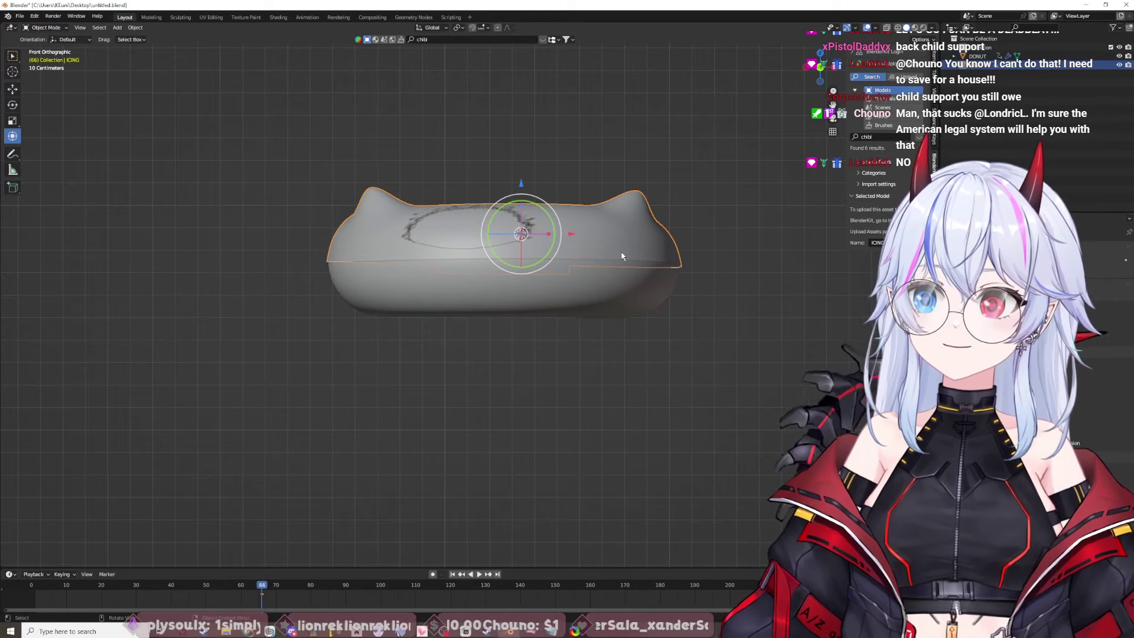
pyautogui.scroll(1, 623, 269)
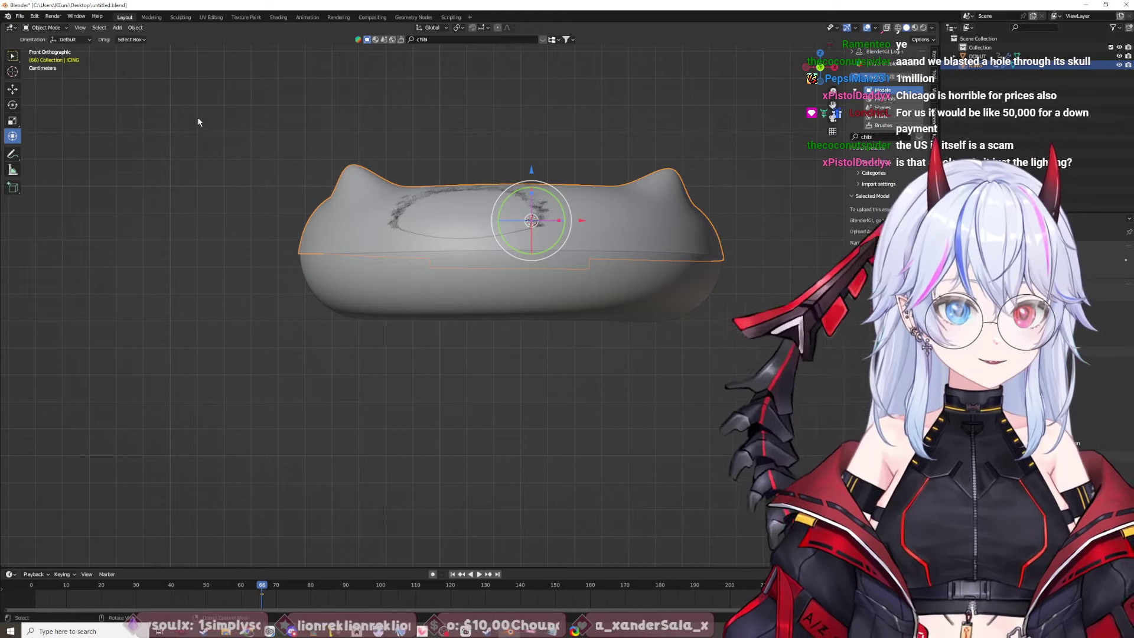
# Step: Select the donut body and frame it from the top view (Numpad 7)
pyautogui.moveTo(200, 115); pyautogui.dragTo(537, 288, button='middle')
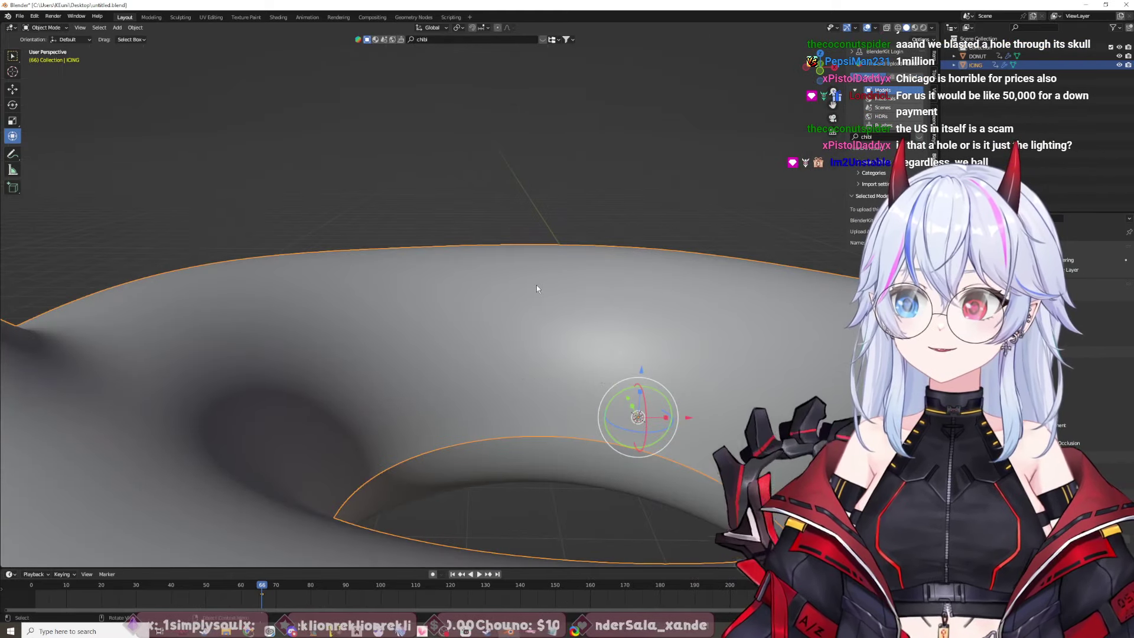
pyautogui.scroll(-5, 538, 296)
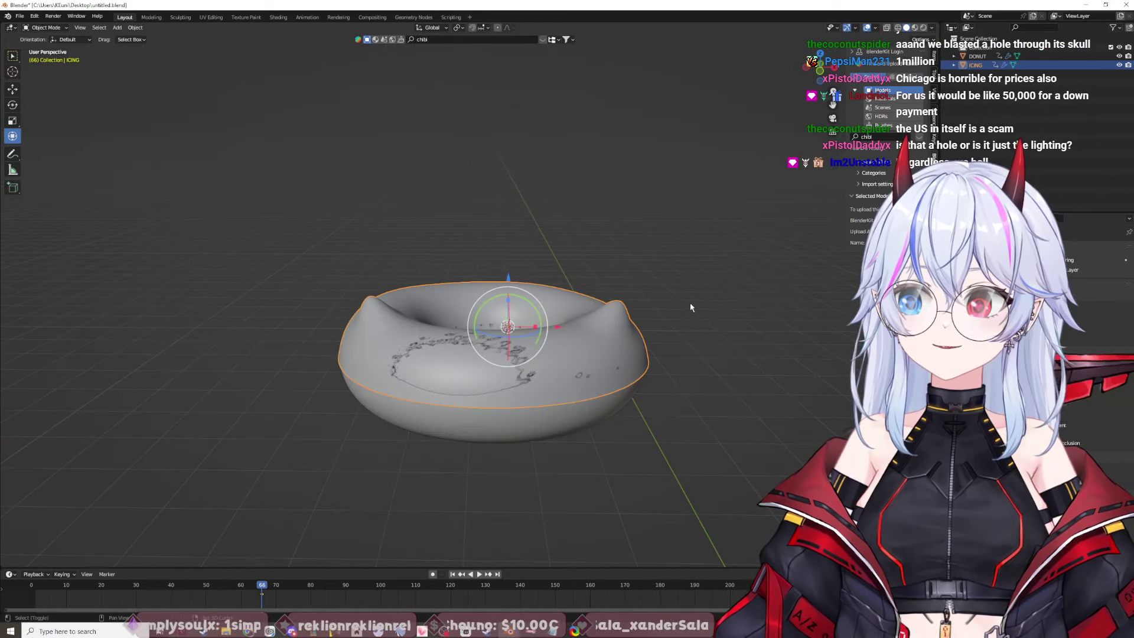
pyautogui.moveTo(688, 307); pyautogui.dragTo(324, 473, button='middle')
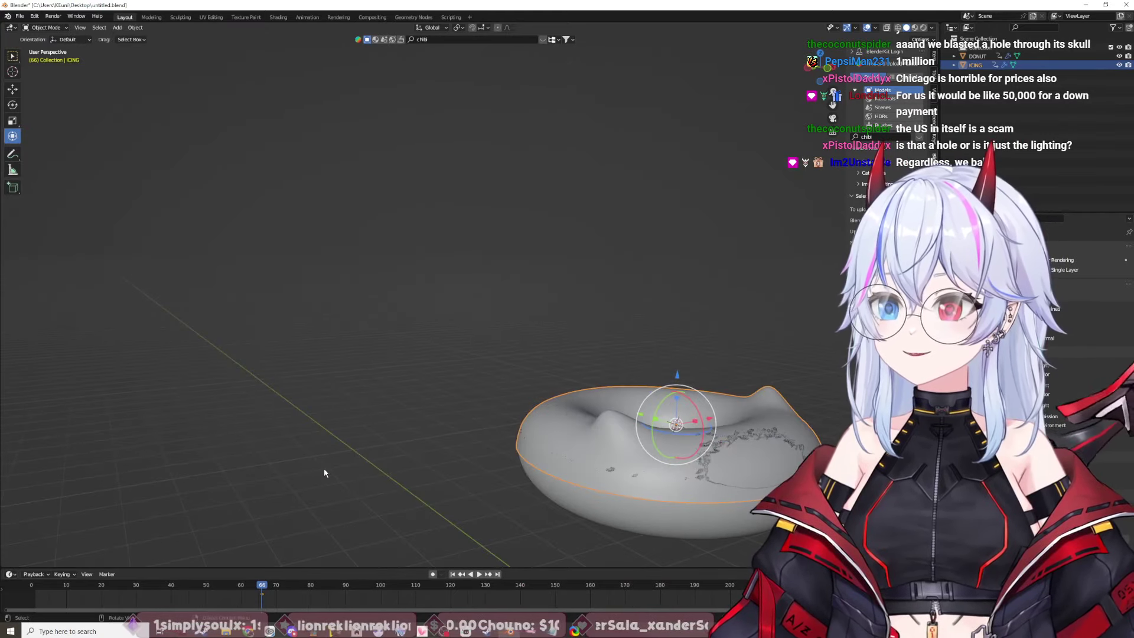
pyautogui.moveTo(750, 473); pyautogui.dragTo(720, 471, button='middle')
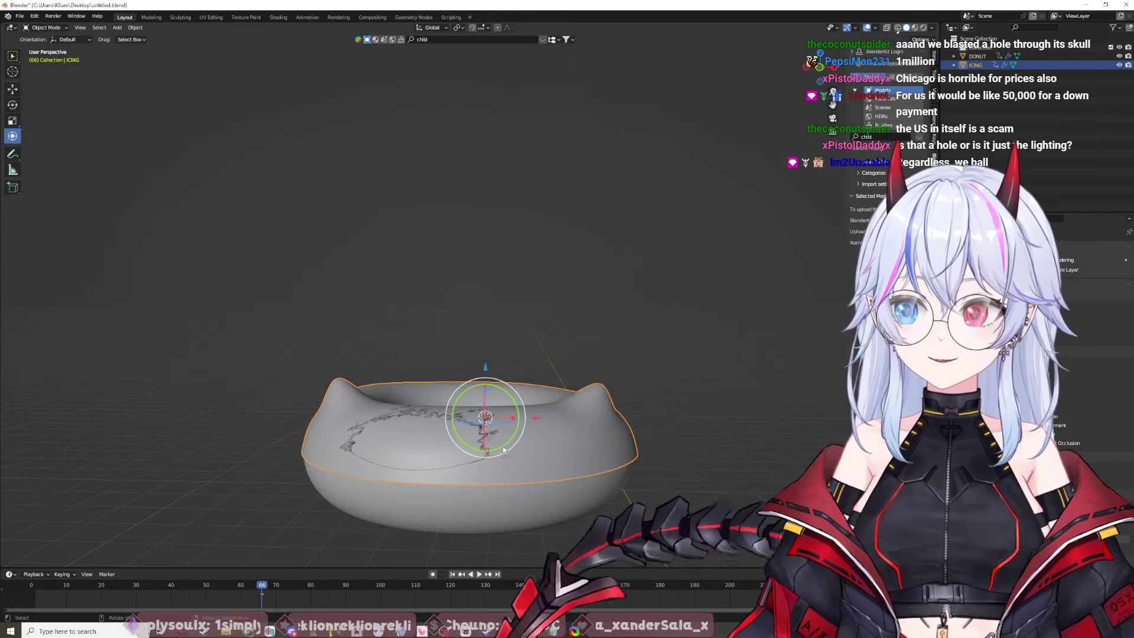
pyautogui.click(423, 452)
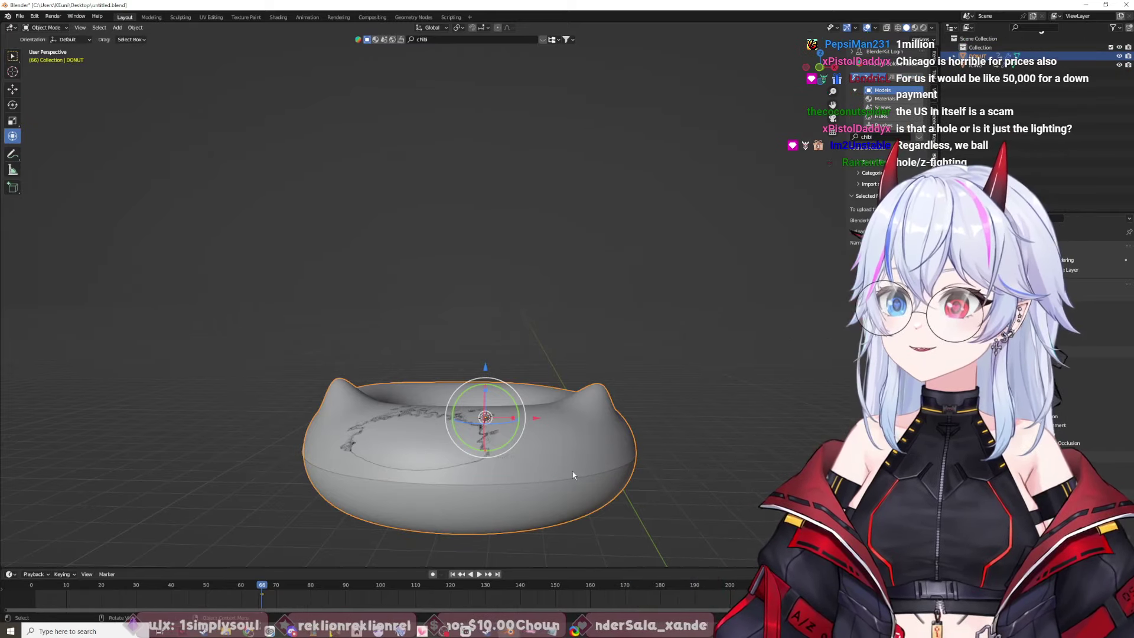
pyautogui.moveTo(572, 472); pyautogui.dragTo(680, 323, button='middle')
pyautogui.scroll(-2, 681, 322)
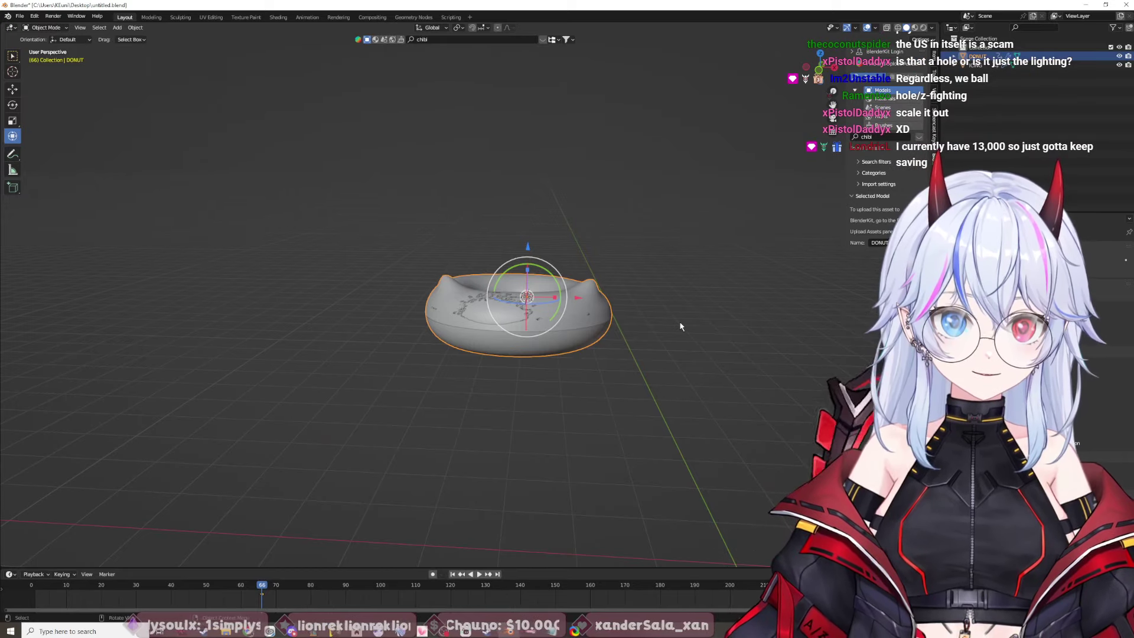
pyautogui.scroll(2, 680, 326)
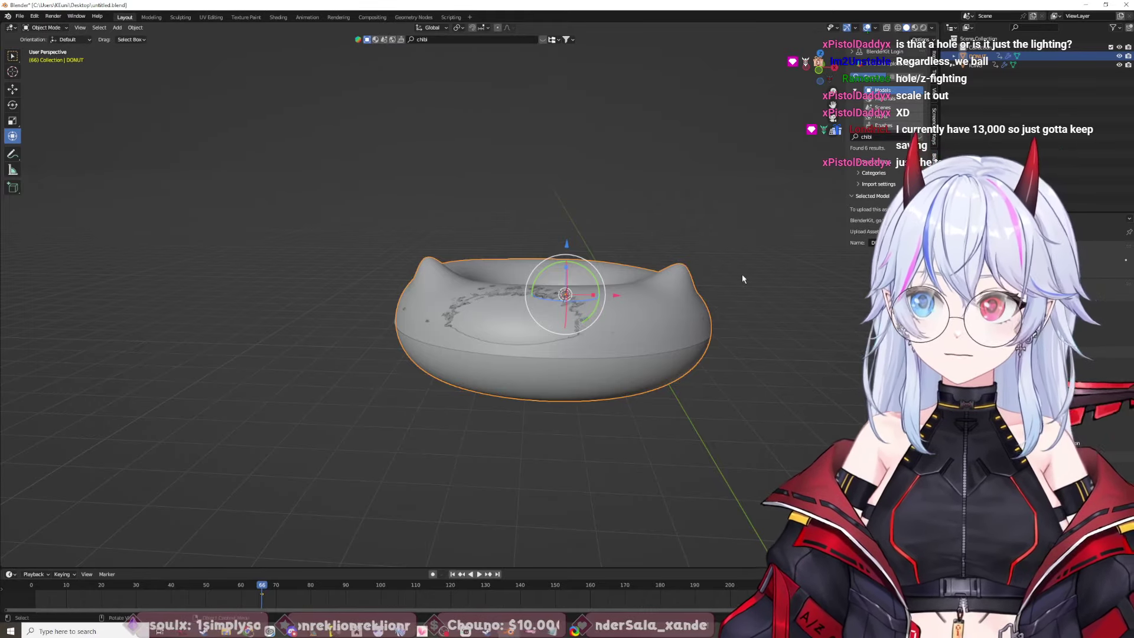
pyautogui.moveTo(741, 275)
pyautogui.mouseDown(button='middle')
pyautogui.moveTo(740, 285)
pyautogui.moveTo(729, 270)
pyautogui.mouseUp(button='middle')
pyautogui.press('KP_7')
pyautogui.press('KP_Decimal')
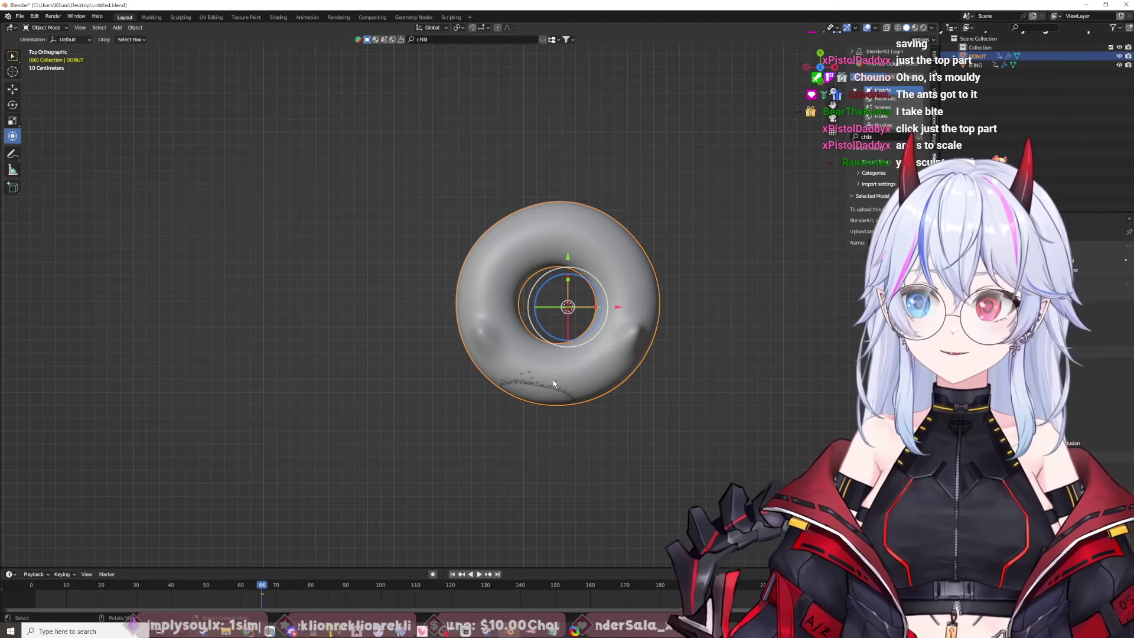
# Step: Use undo and redo to make DONUT active in Sculpt Mode with the icing hidden
pyautogui.click(553, 382)
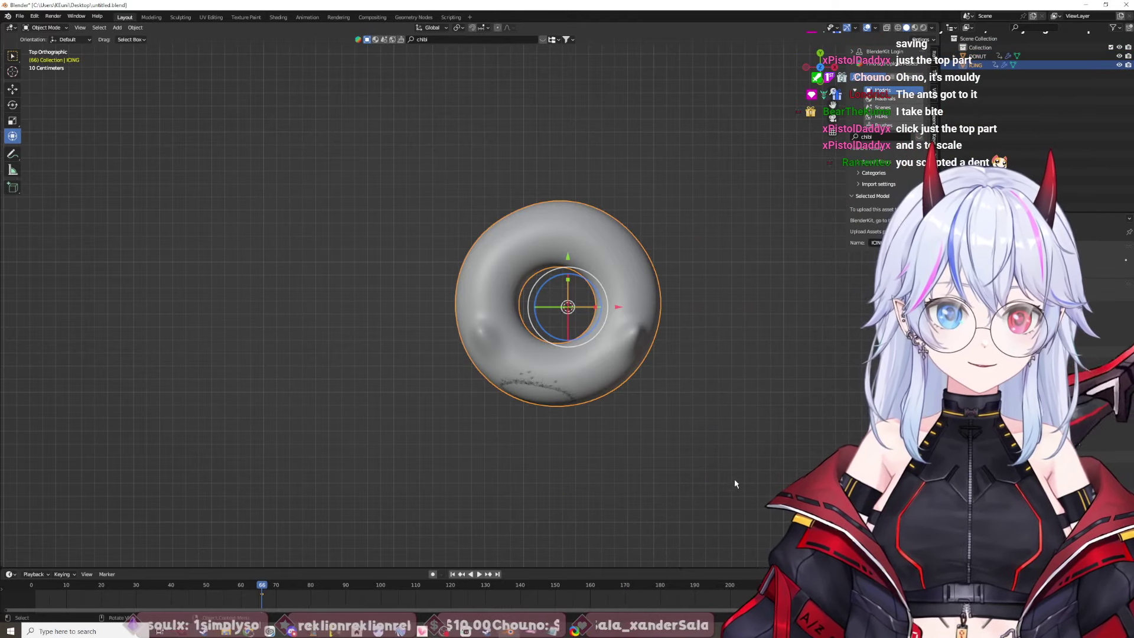
pyautogui.keyDown('shift'); pyautogui.moveTo(726, 471); pyautogui.dragTo(690, 291, button='middle'); pyautogui.keyUp('shift')
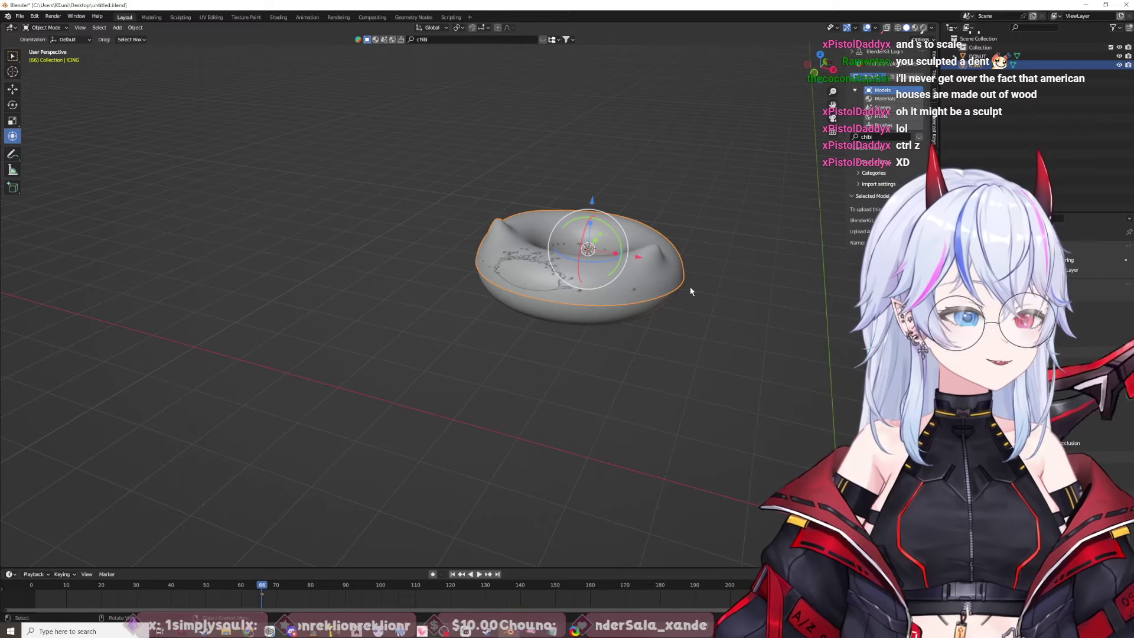
pyautogui.hotkey('ctrl', 'z')
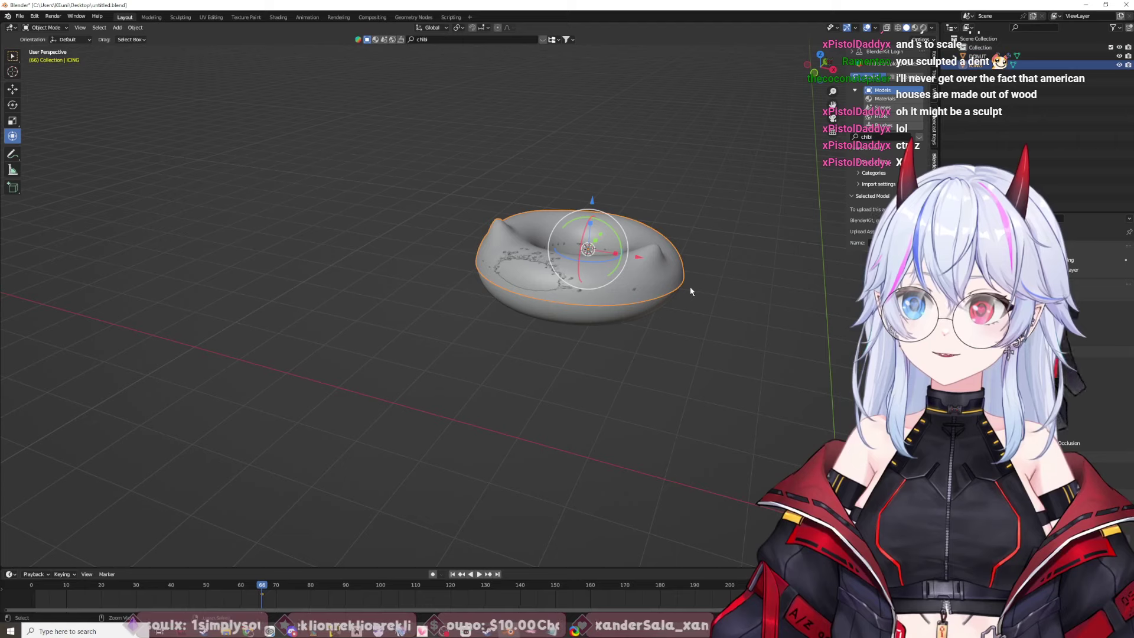
pyautogui.hotkey('ctrl', 'shift', 'z')
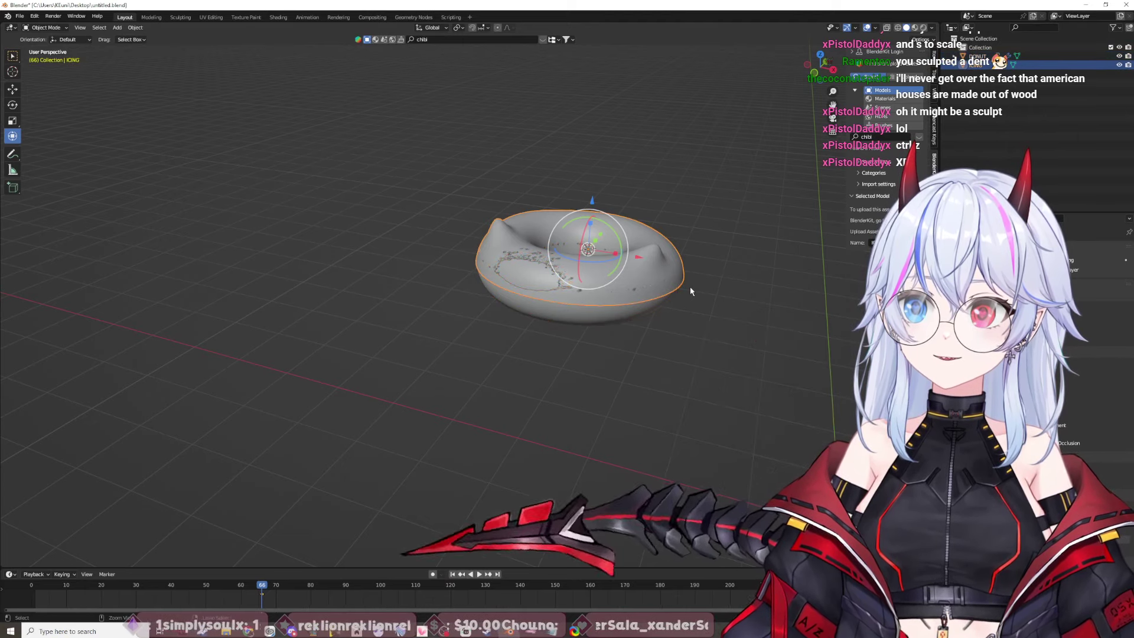
pyautogui.hotkey('ctrl', 'z')
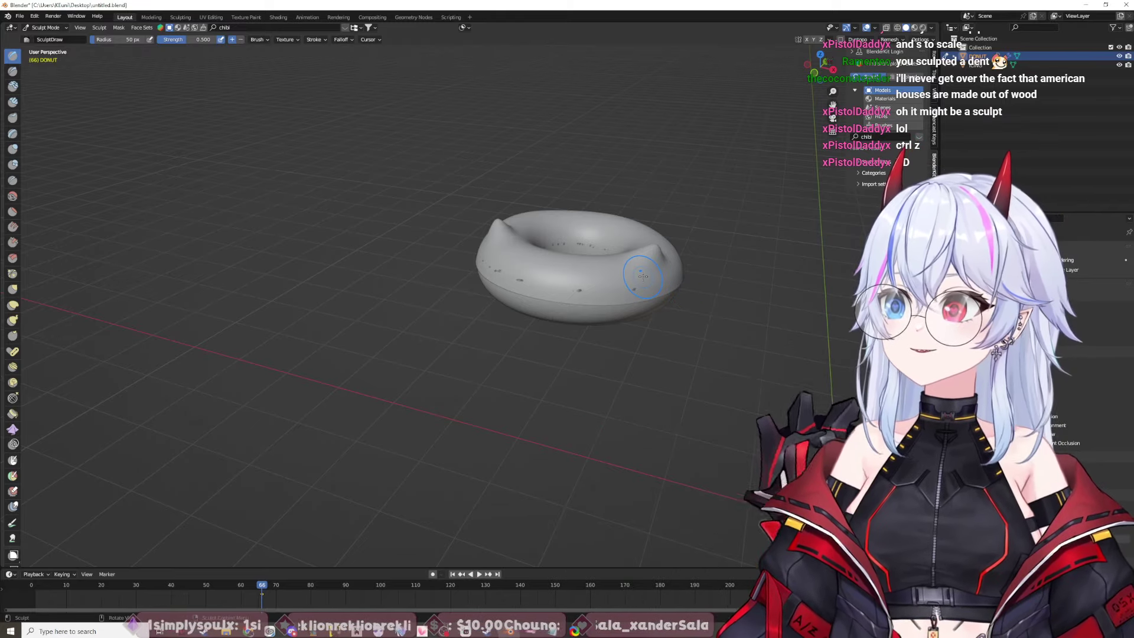
# Step: Add Draw-brush sculpt strokes along the donut's left side
pyautogui.moveTo(705, 391); pyautogui.dragTo(661, 294, button='middle')
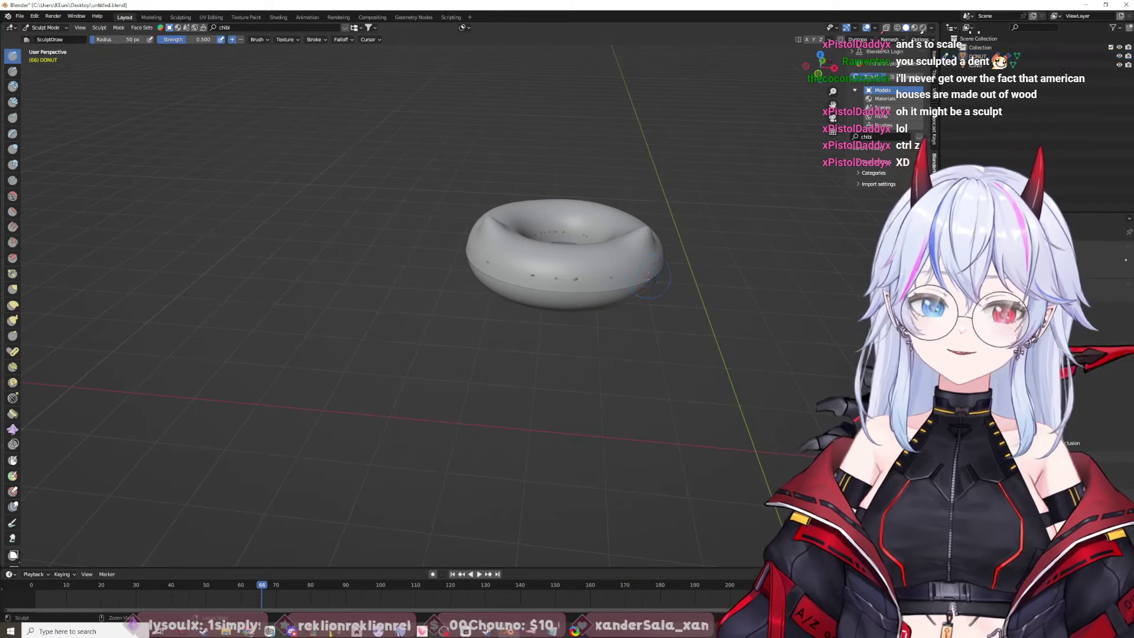
pyautogui.scroll(4, 811, 324)
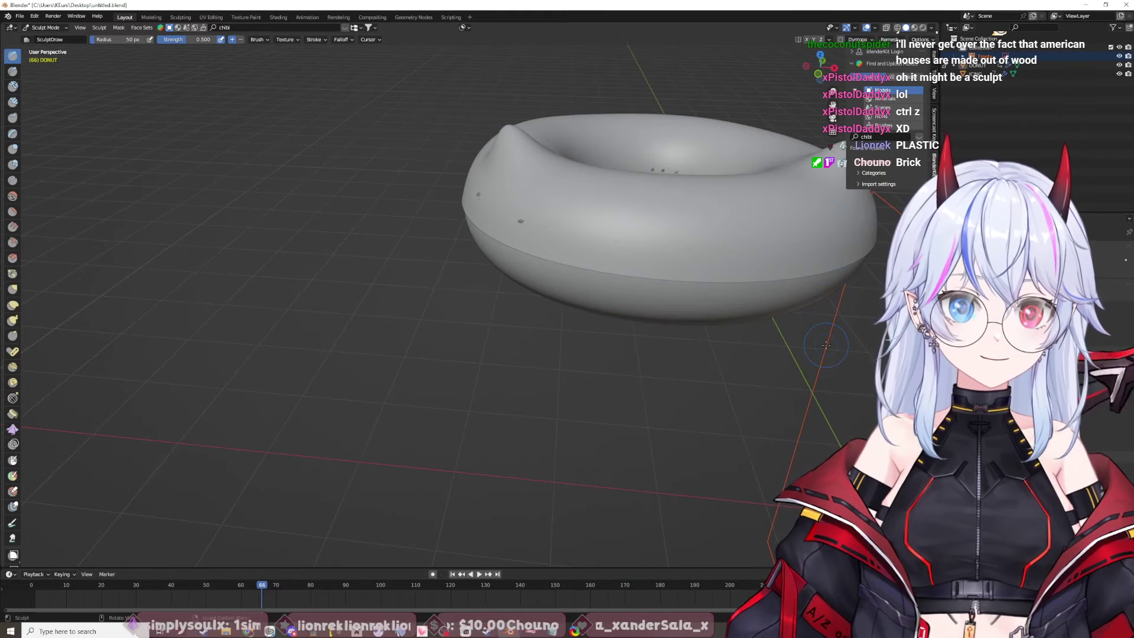
pyautogui.moveTo(832, 334); pyautogui.dragTo(780, 328, button='middle')
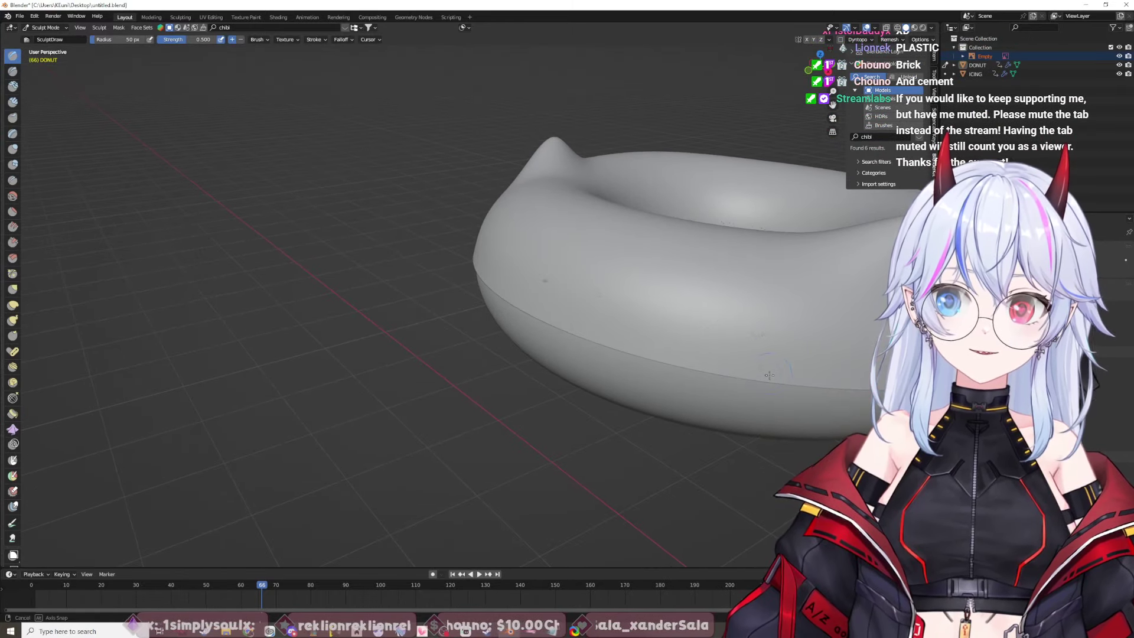
pyautogui.moveTo(769, 375); pyautogui.dragTo(771, 367, button='middle')
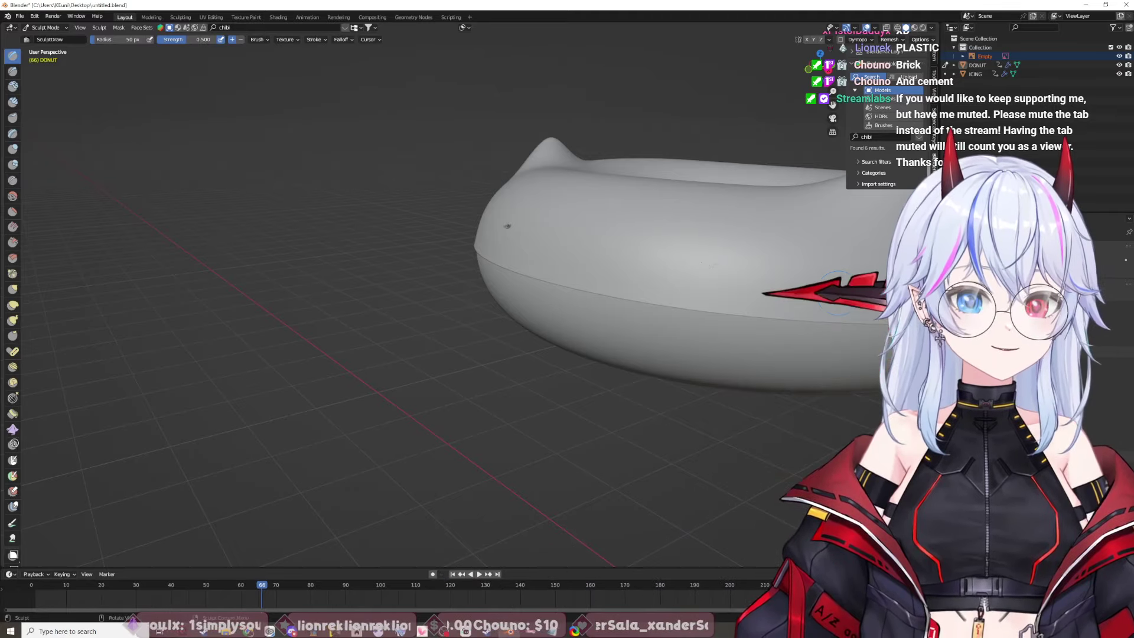
pyautogui.moveTo(838, 348); pyautogui.dragTo(698, 412, button='middle')
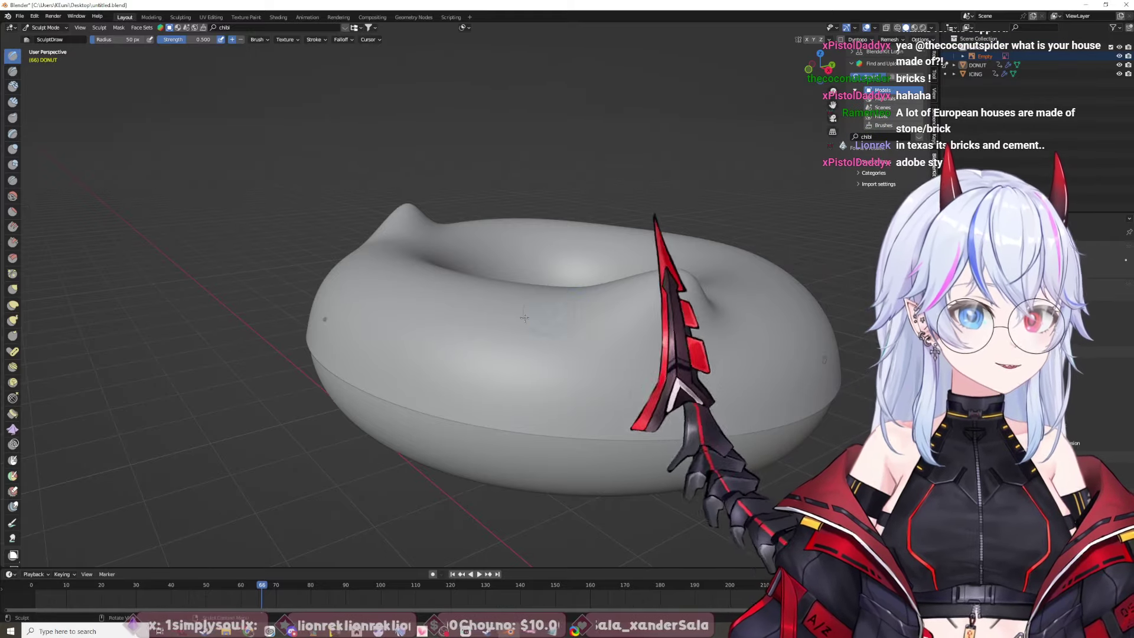
pyautogui.moveTo(380, 335); pyautogui.dragTo(582, 384)
pyautogui.moveTo(530, 355)
pyautogui.keyDown('shift'); pyautogui.mouseDown(button='middle')
pyautogui.moveTo(737, 350)
pyautogui.moveTo(727, 339)
pyautogui.moveTo(712, 363)
pyautogui.mouseUp(button='middle'); pyautogui.keyUp('shift')
pyautogui.scroll(3, 712, 363)
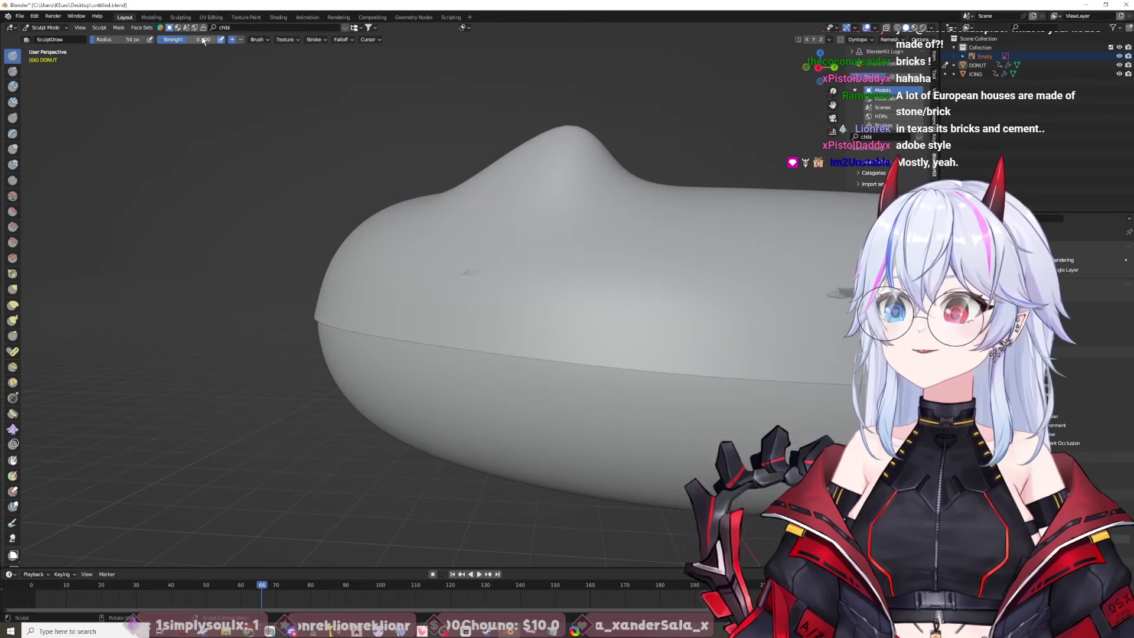
# Step: Inspect the donut's faces in Edit Mode, then go back to Sculpt Mode
pyautogui.press('Tab')
pyautogui.press('Tab')
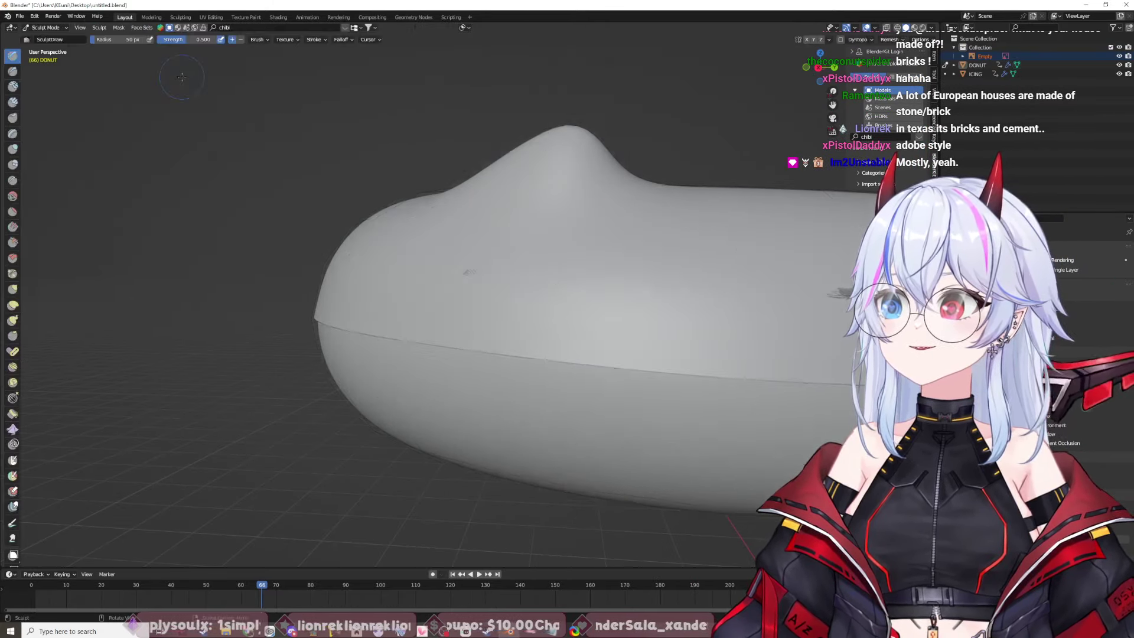
pyautogui.press('Tab')
pyautogui.click(492, 247)
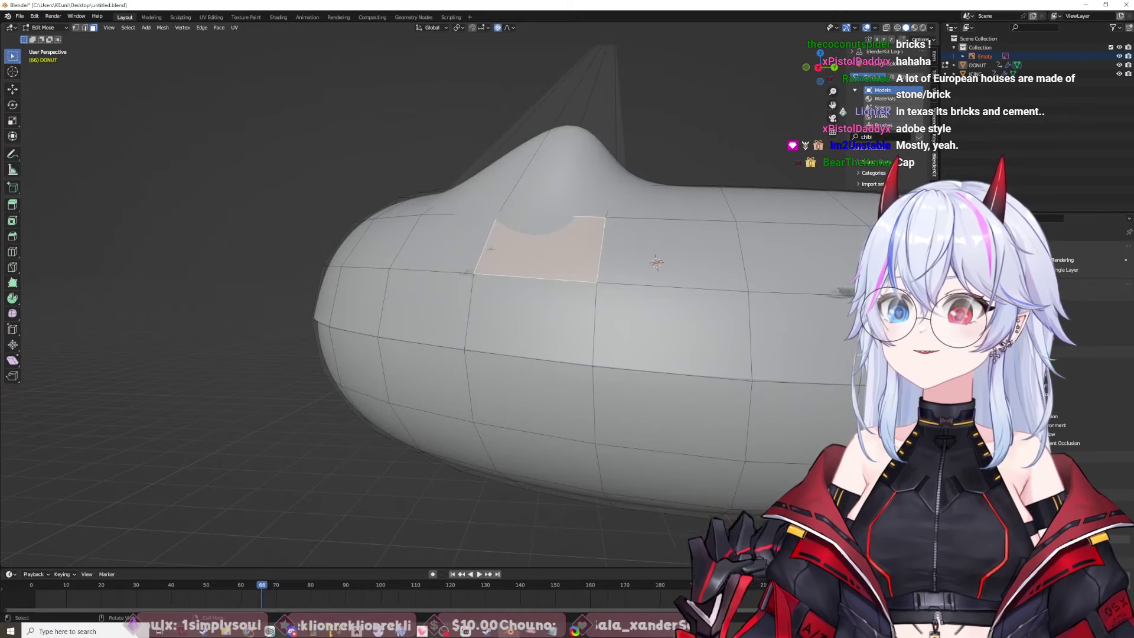
pyautogui.scroll(-5, 276, 201)
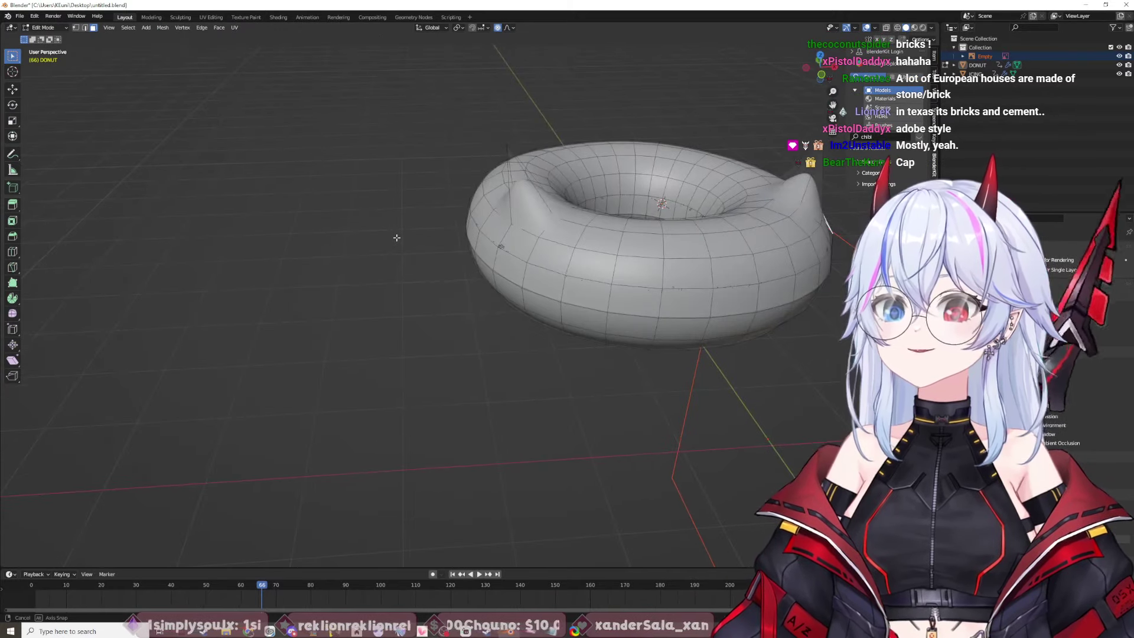
pyautogui.moveTo(392, 236); pyautogui.dragTo(337, 202, button='middle')
pyautogui.scroll(4, 579, 233)
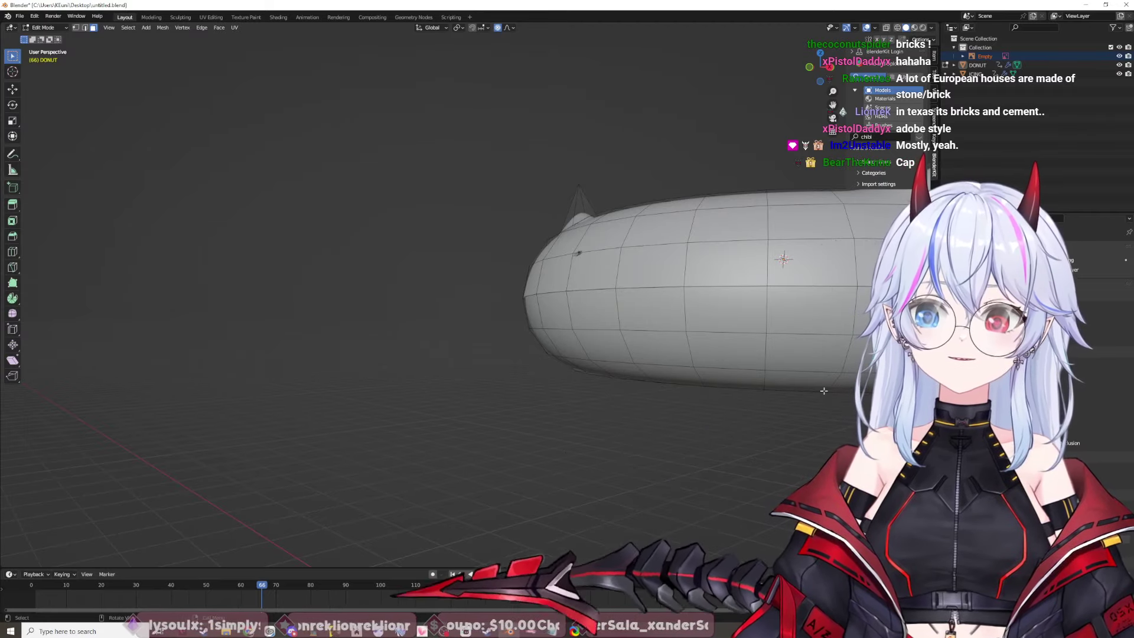
pyautogui.press('Tab')
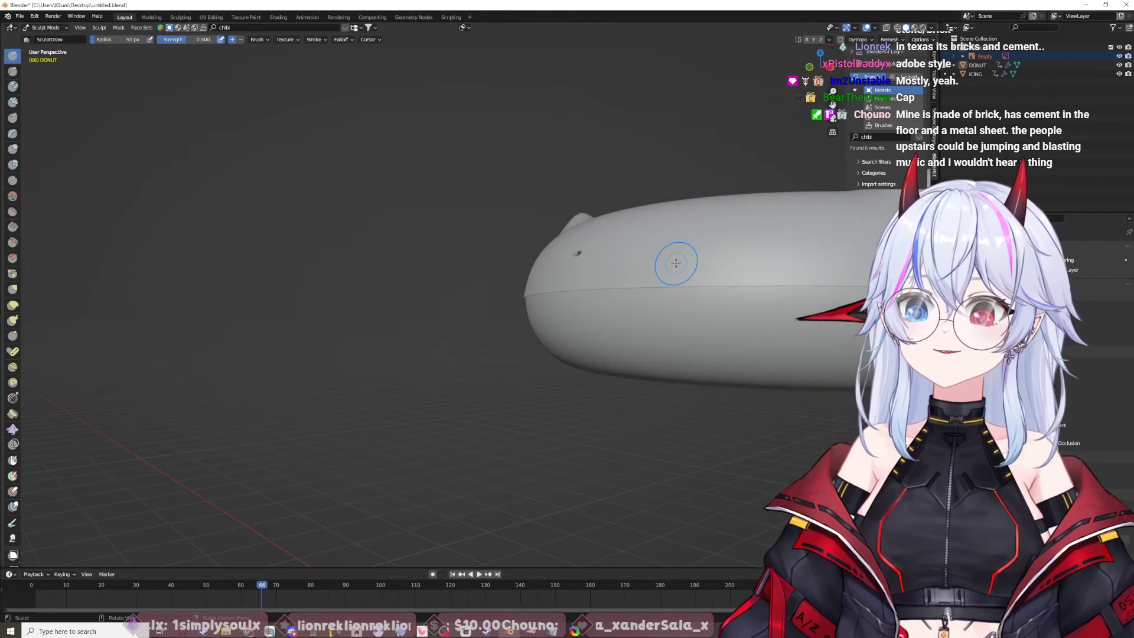
pyautogui.moveTo(733, 399); pyautogui.dragTo(765, 402, button='middle')
pyautogui.moveTo(826, 375); pyautogui.dragTo(702, 380, button='middle')
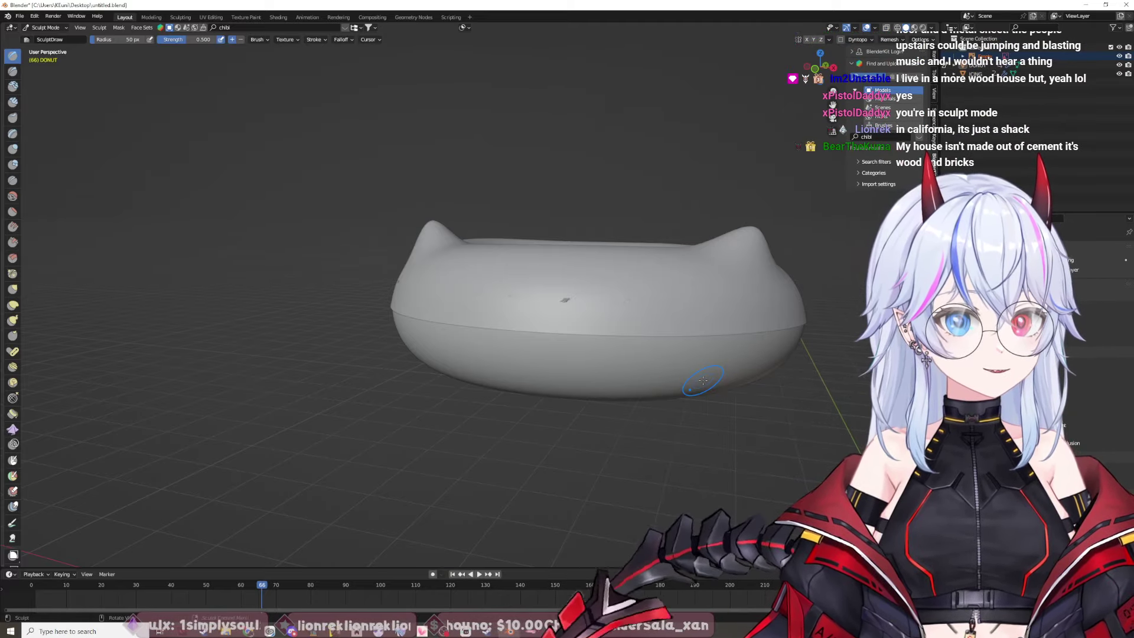
# Step: Return to the Layout workspace, switch to Object Mode via Ctrl+Tab, and select the donut
pyautogui.click(148, 17)
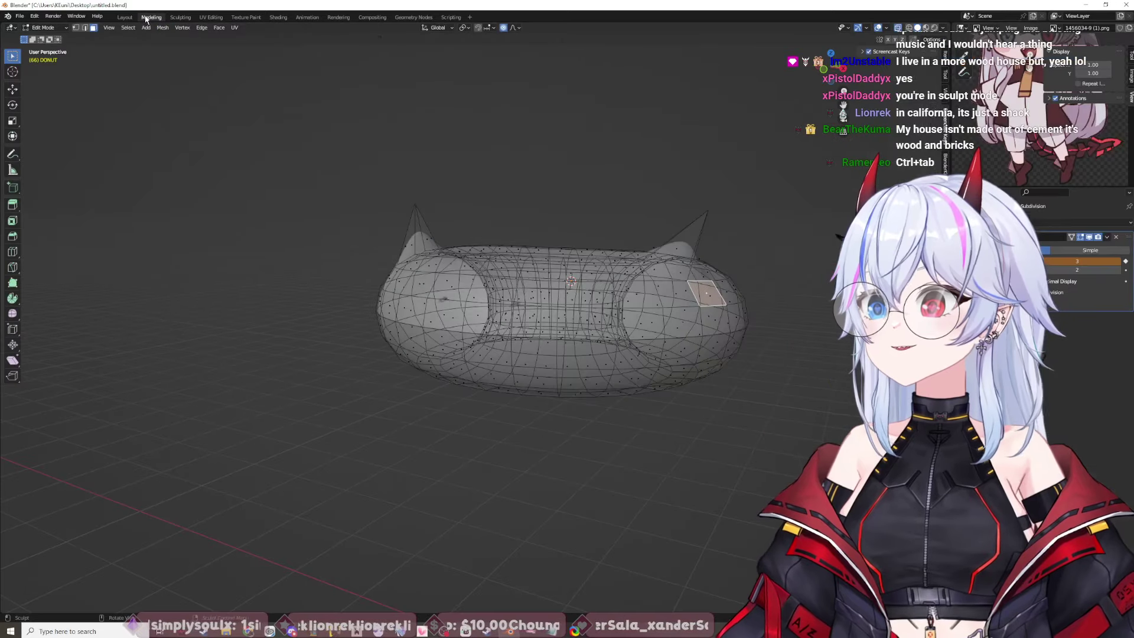
pyautogui.click(124, 17)
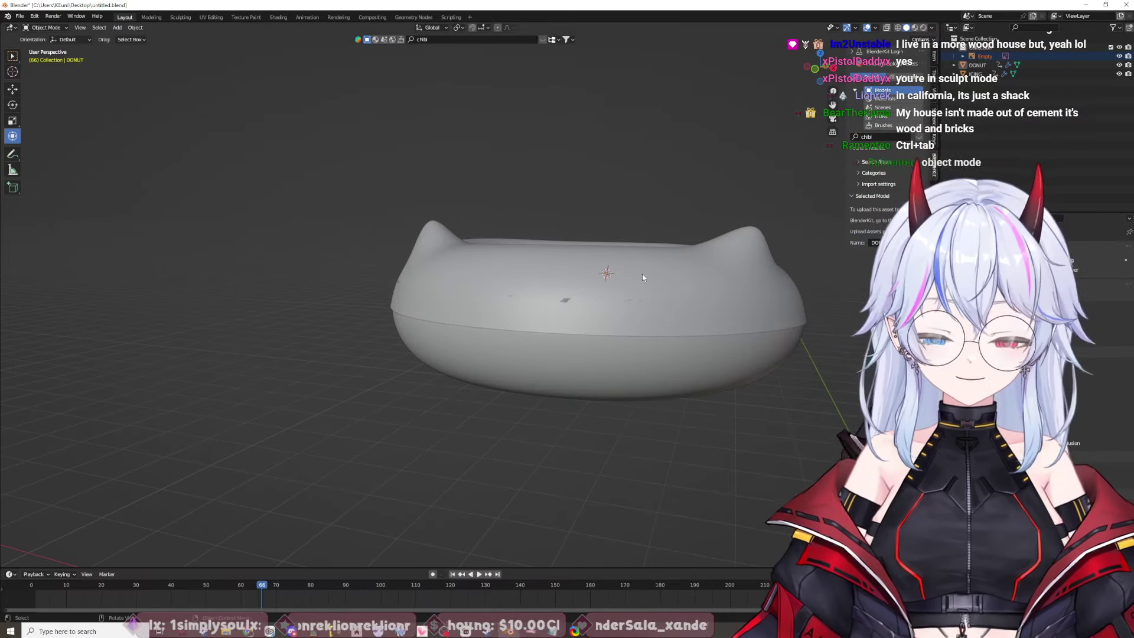
pyautogui.hotkey('ctrl', 'Tab')
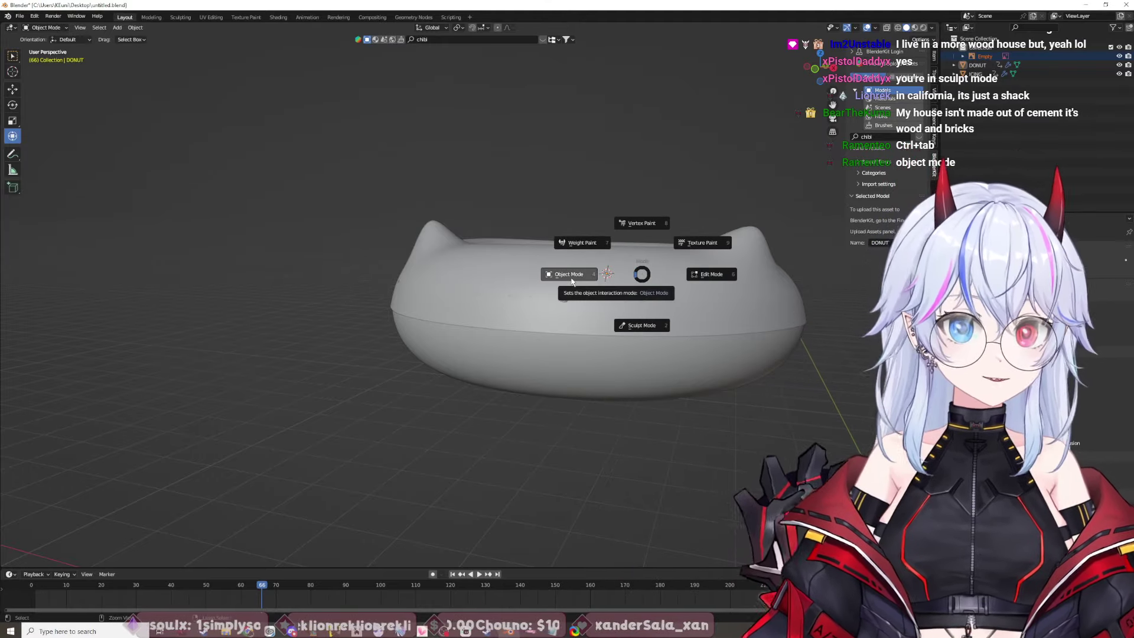
pyautogui.click(571, 280)
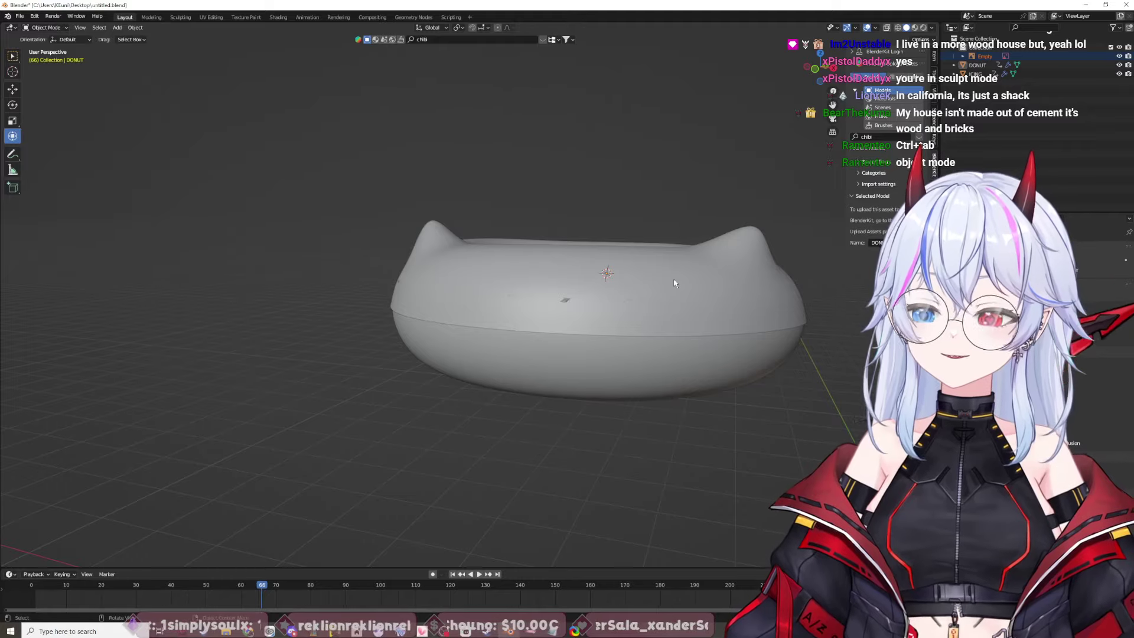
pyautogui.click(675, 283)
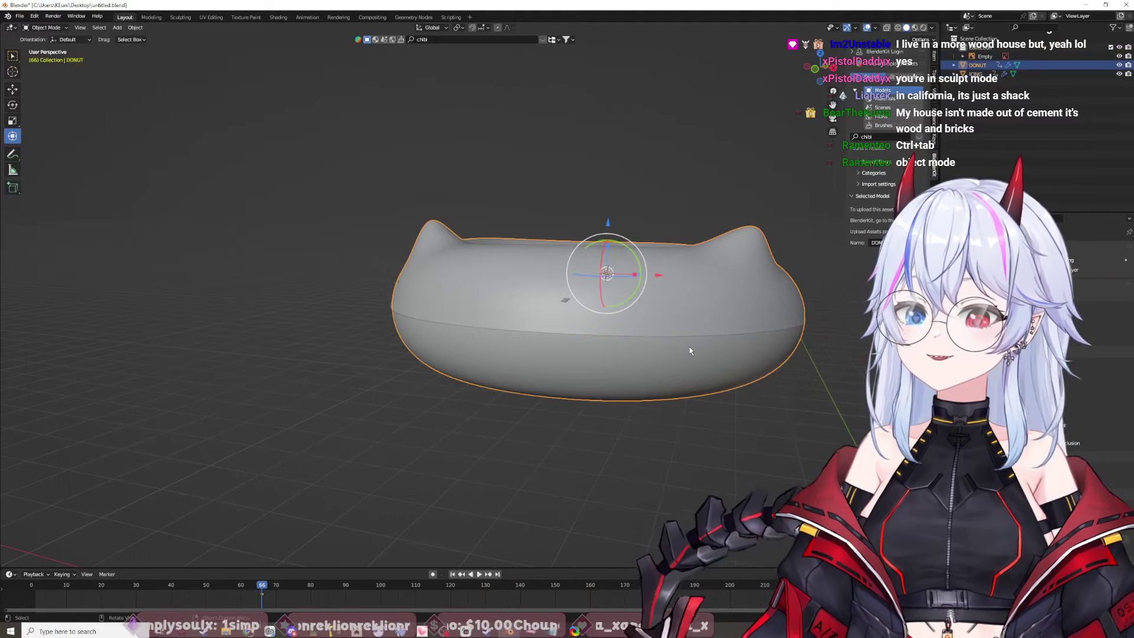
# Step: Select the icing layer and bring up the YouTube Modifiers tutorial in Chrome
pyautogui.click(692, 318)
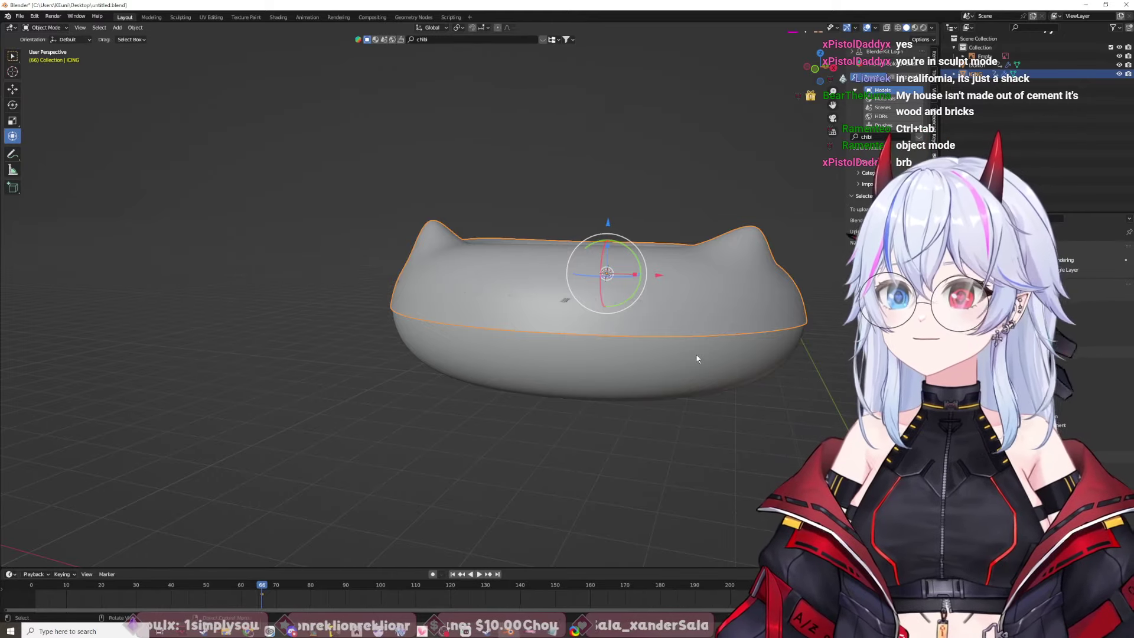
pyautogui.click(248, 561)
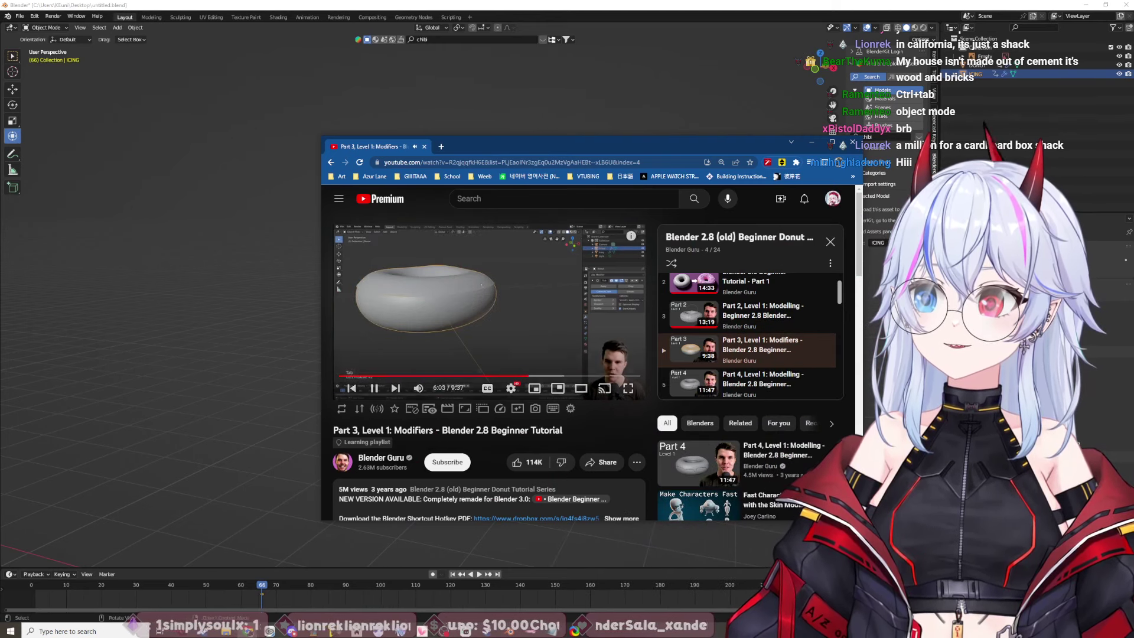
# Step: Move the tutorial window aside and minimise it, then look around the ICING object
pyautogui.moveTo(582, 142); pyautogui.dragTo(842, 145)
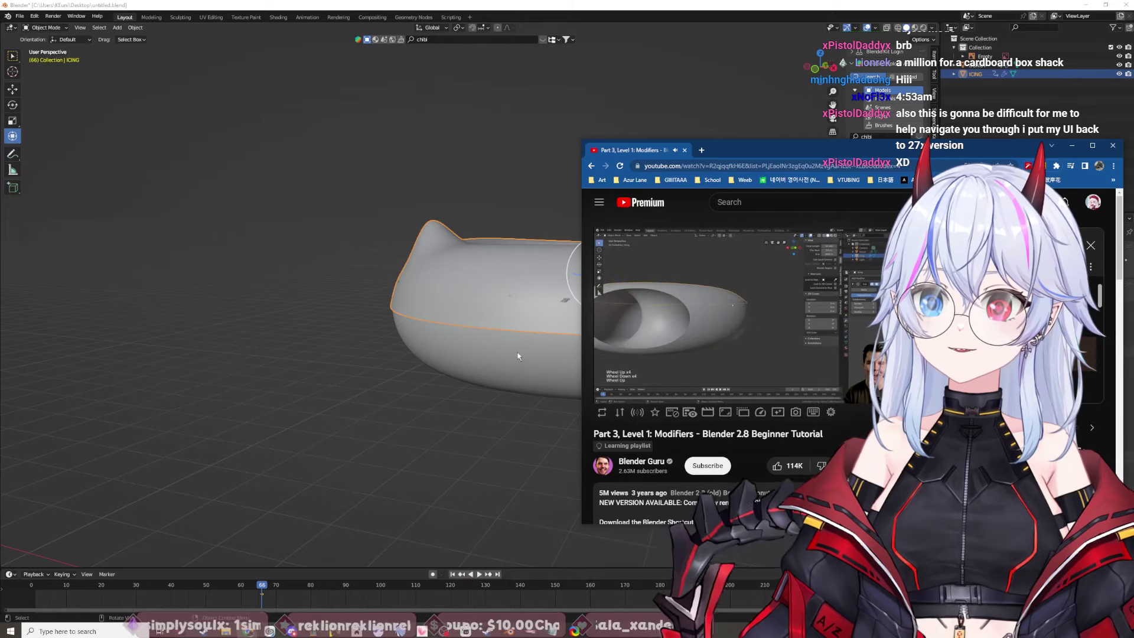
pyautogui.click(483, 333)
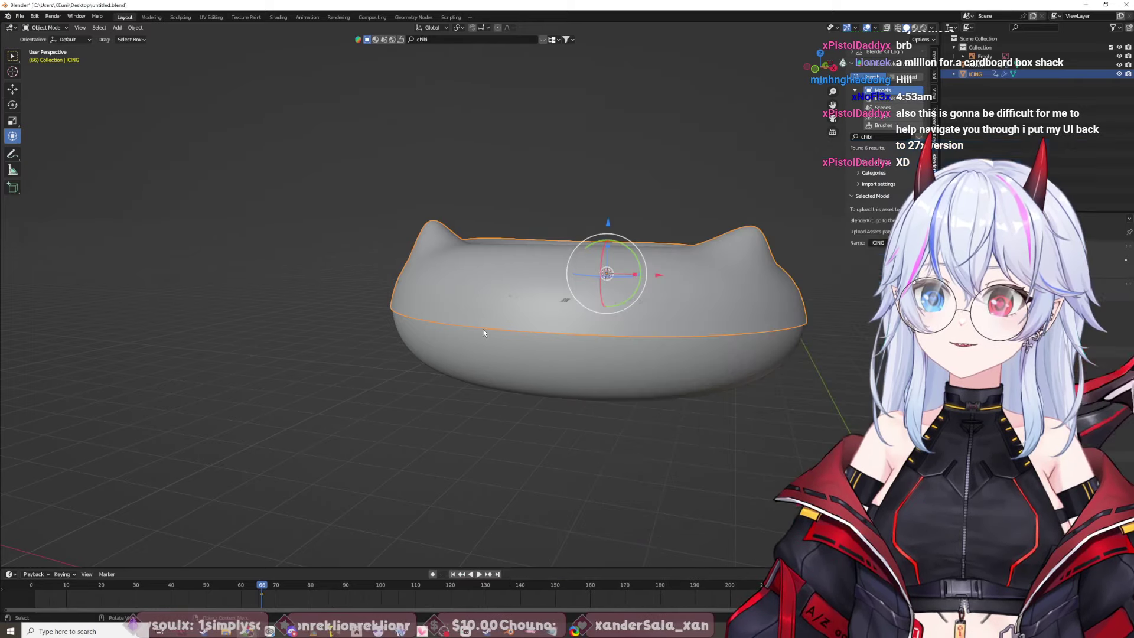
pyautogui.scroll(10, 548, 322)
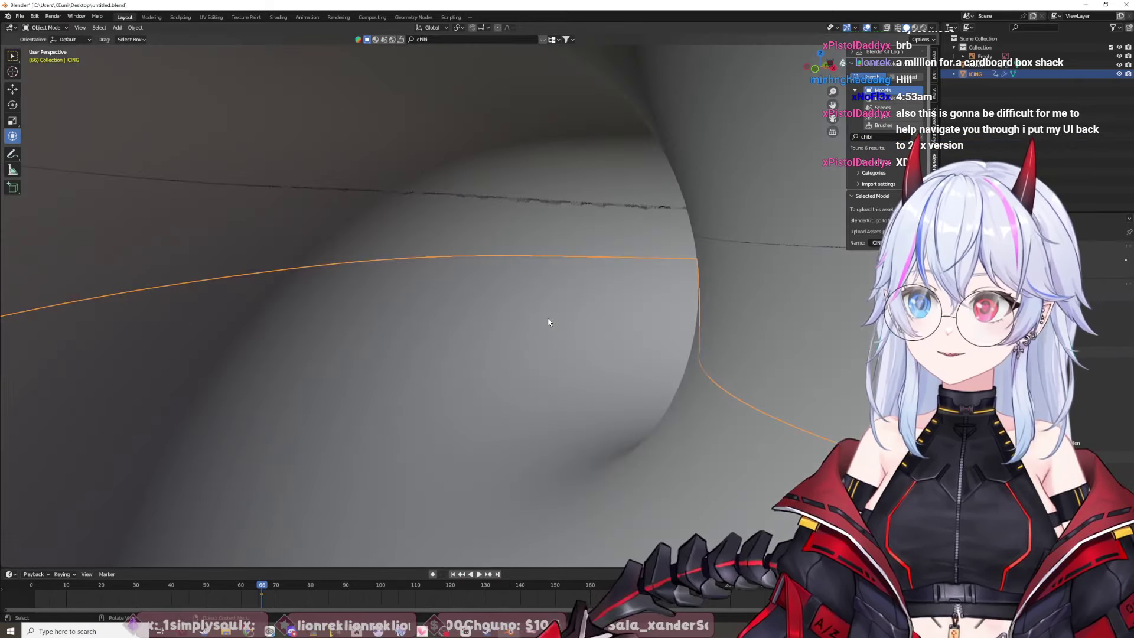
pyautogui.moveTo(603, 303); pyautogui.dragTo(657, 302, button='middle')
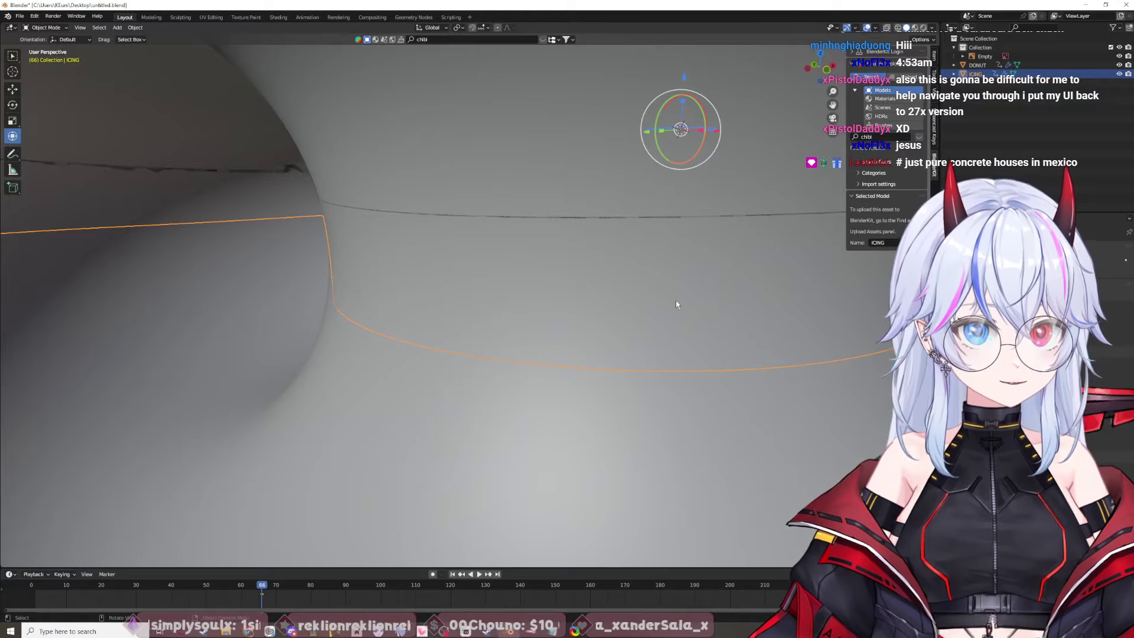
pyautogui.scroll(-2, 677, 304)
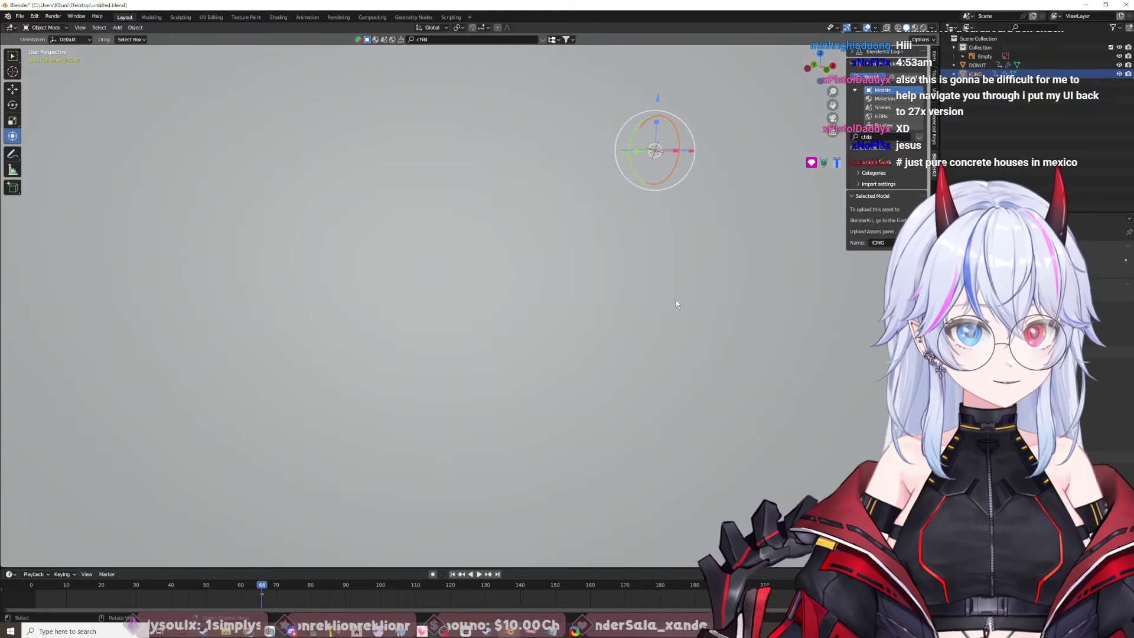
pyautogui.scroll(-3, 677, 304)
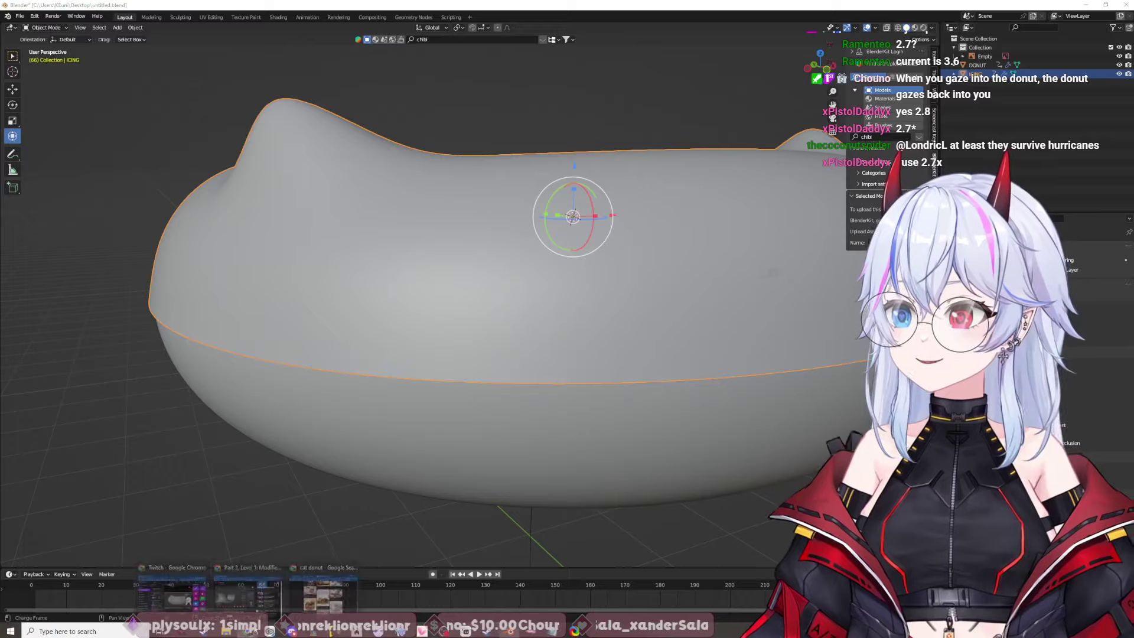
# Step: Check the tutorial, view the Item and View sidebar panels, and play the video
pyautogui.click(246, 596)
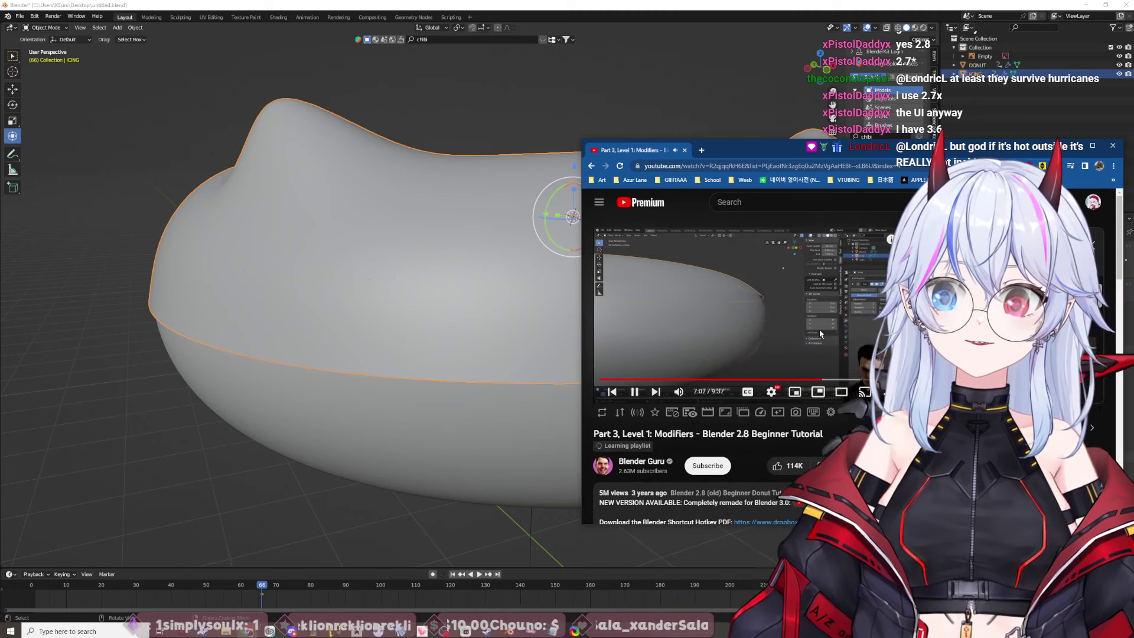
pyautogui.click(935, 57)
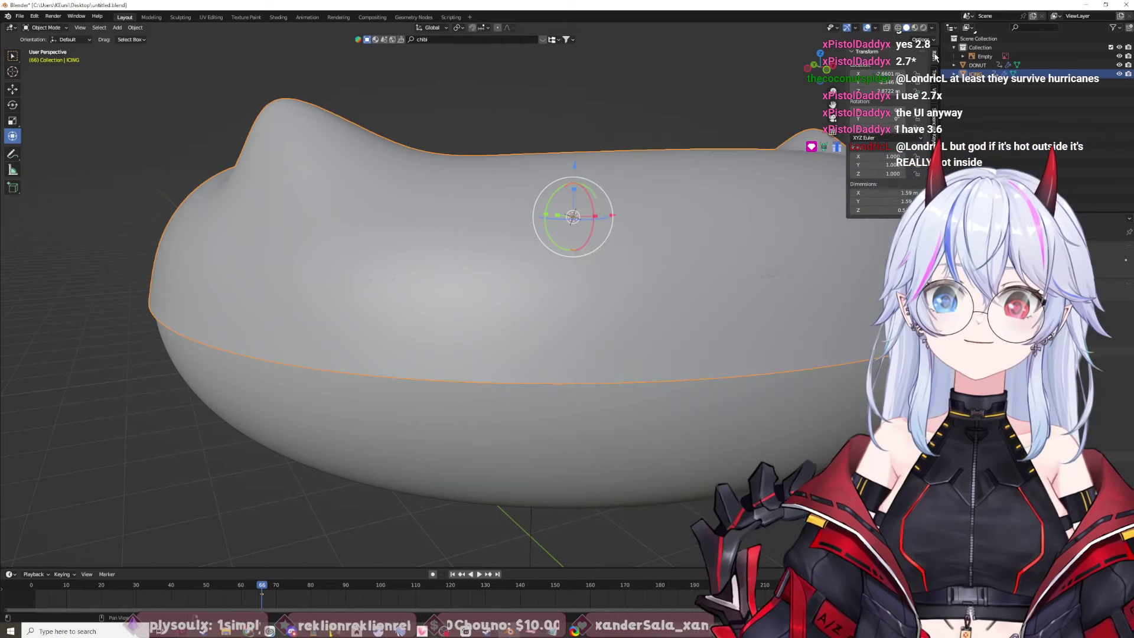
pyautogui.click(932, 91)
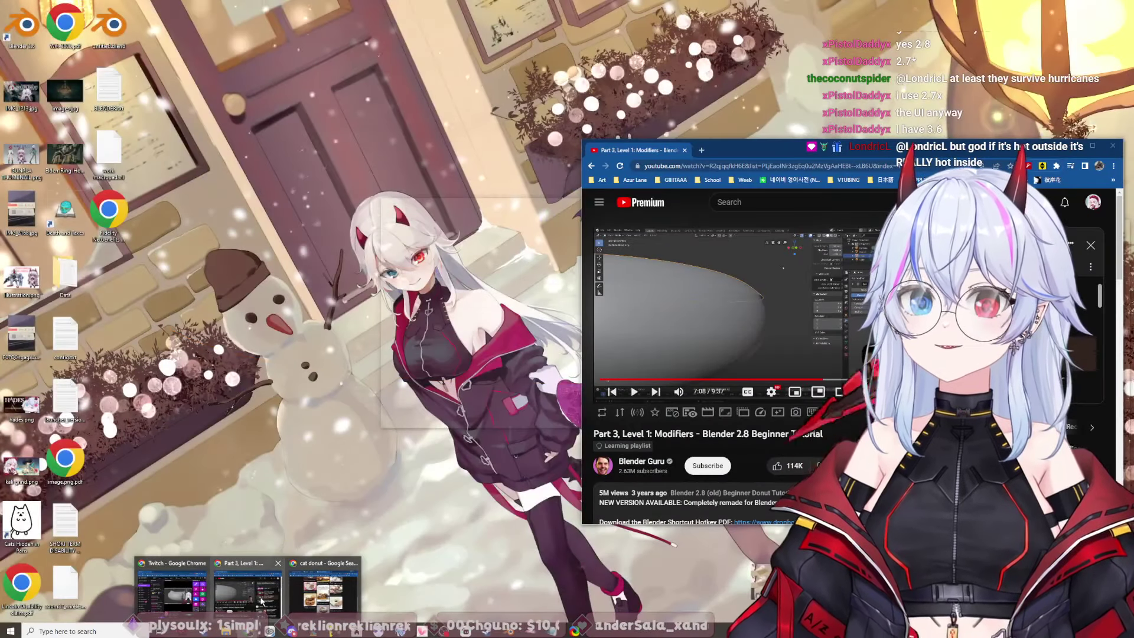
pyautogui.click(378, 596)
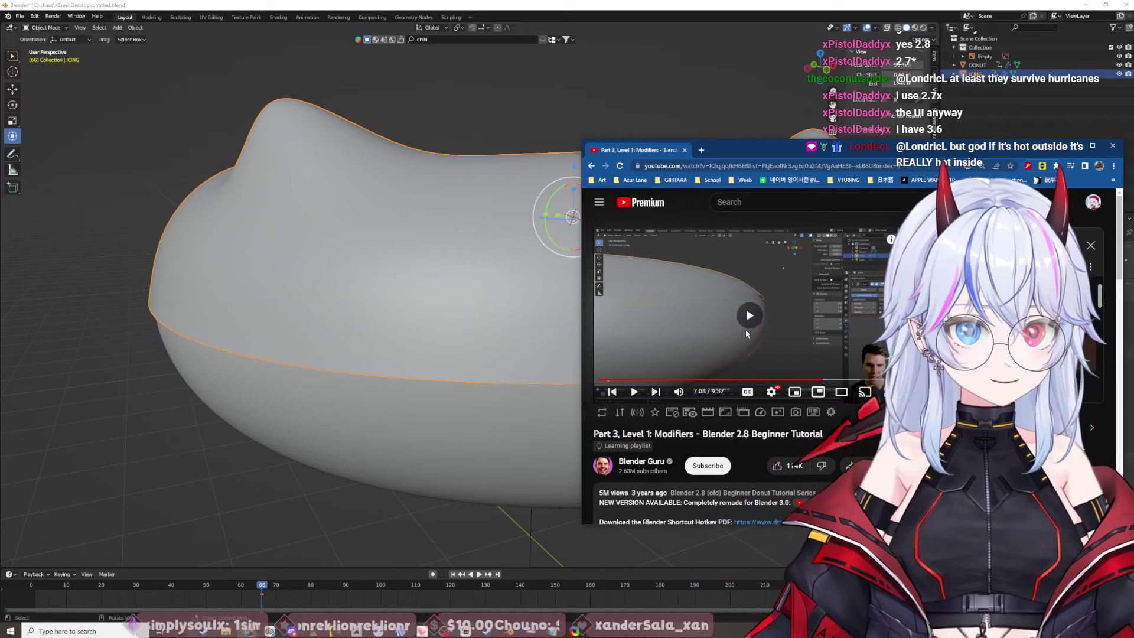
pyautogui.click(746, 334)
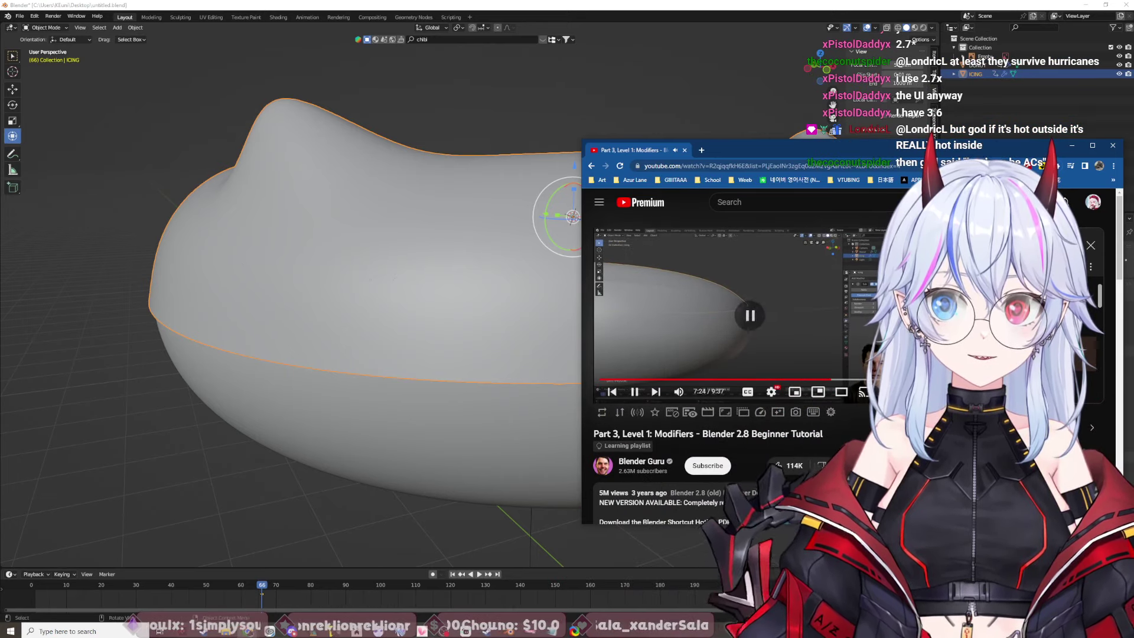
# Step: Watch the tutorial a little further, then open the icing's Add Modifier menu
pyautogui.hotkey('alt', 'Tab')
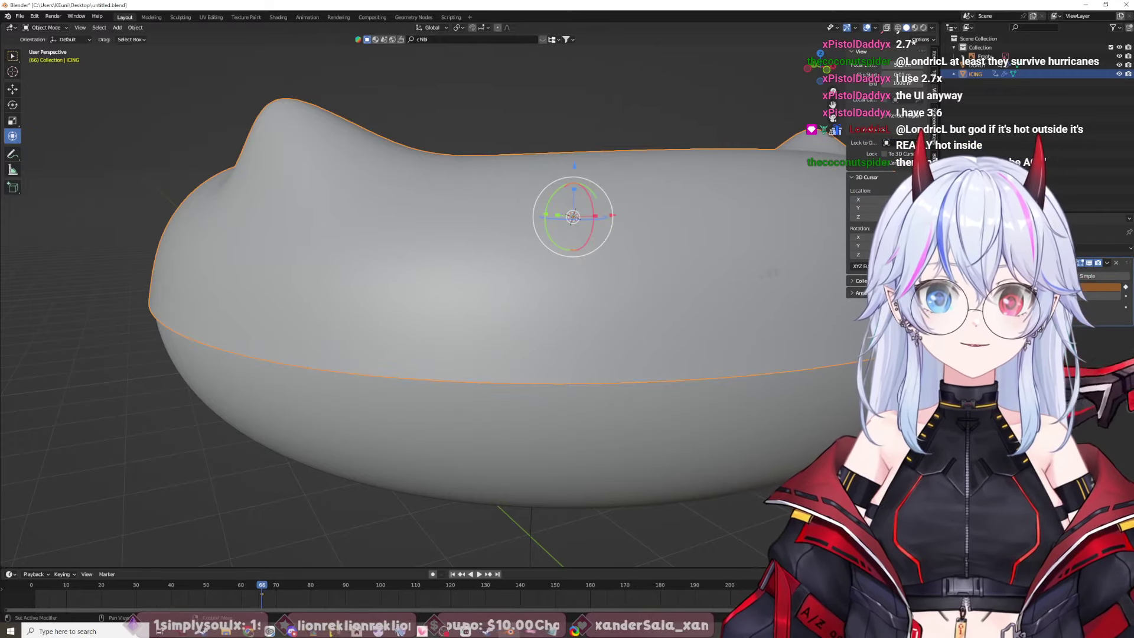
pyautogui.hotkey('alt', 'Tab')
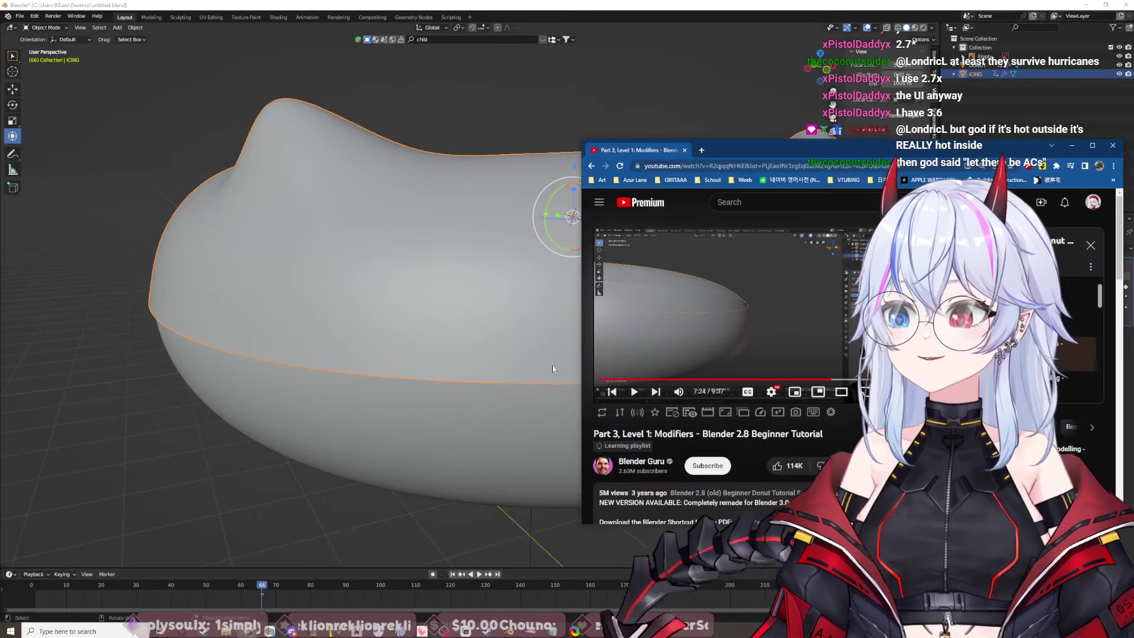
pyautogui.click(693, 334)
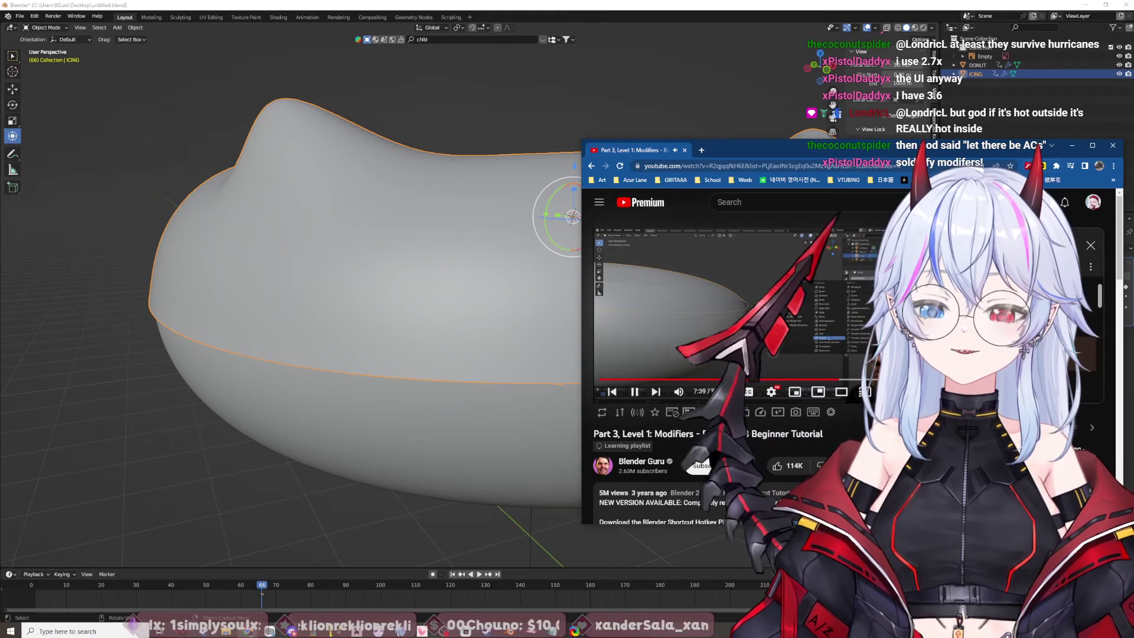
pyautogui.click(1030, 88)
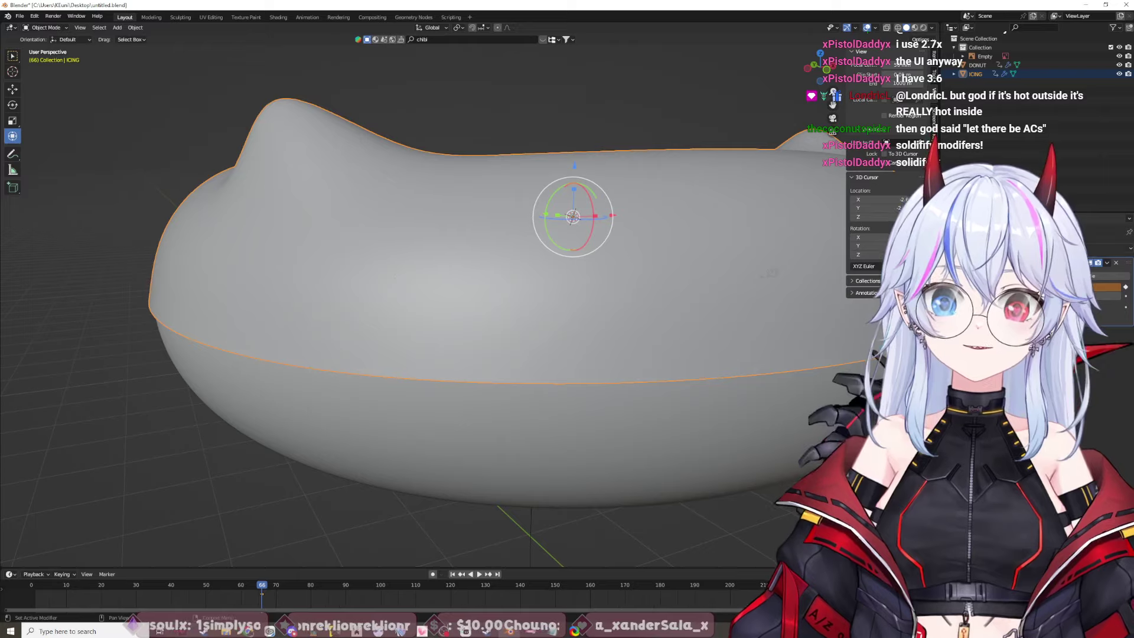
pyautogui.click(1110, 248)
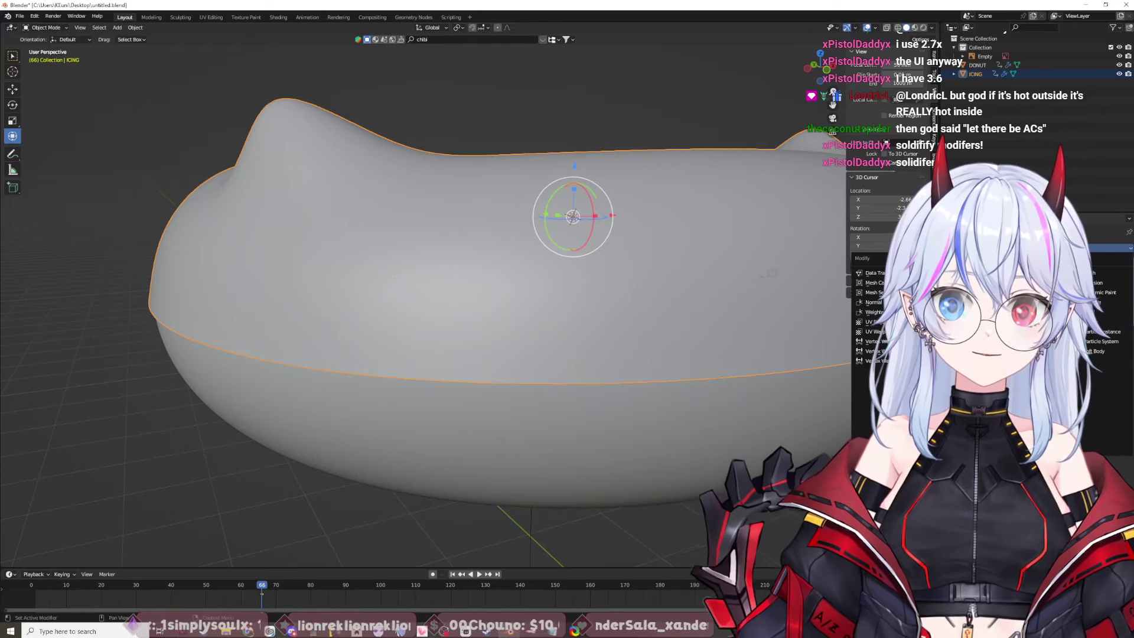
# Step: Add a Solidify modifier to the icing and follow the tutorial to 8:01
pyautogui.click(945, 401)
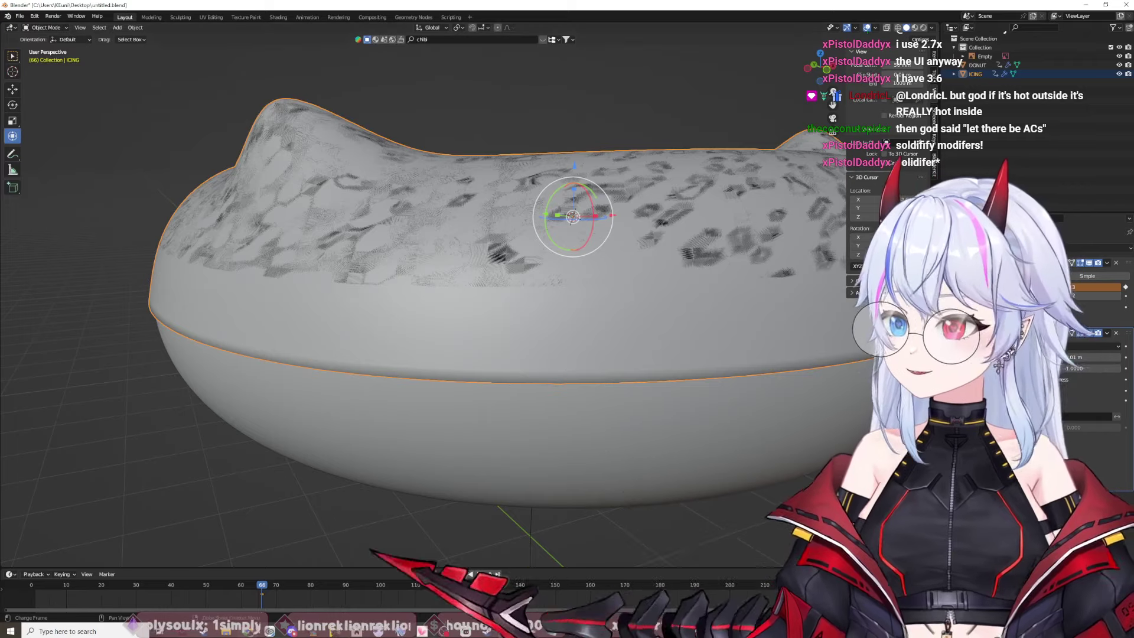
pyautogui.moveTo(291, 631)
pyautogui.click(331, 570)
pyautogui.click(778, 298)
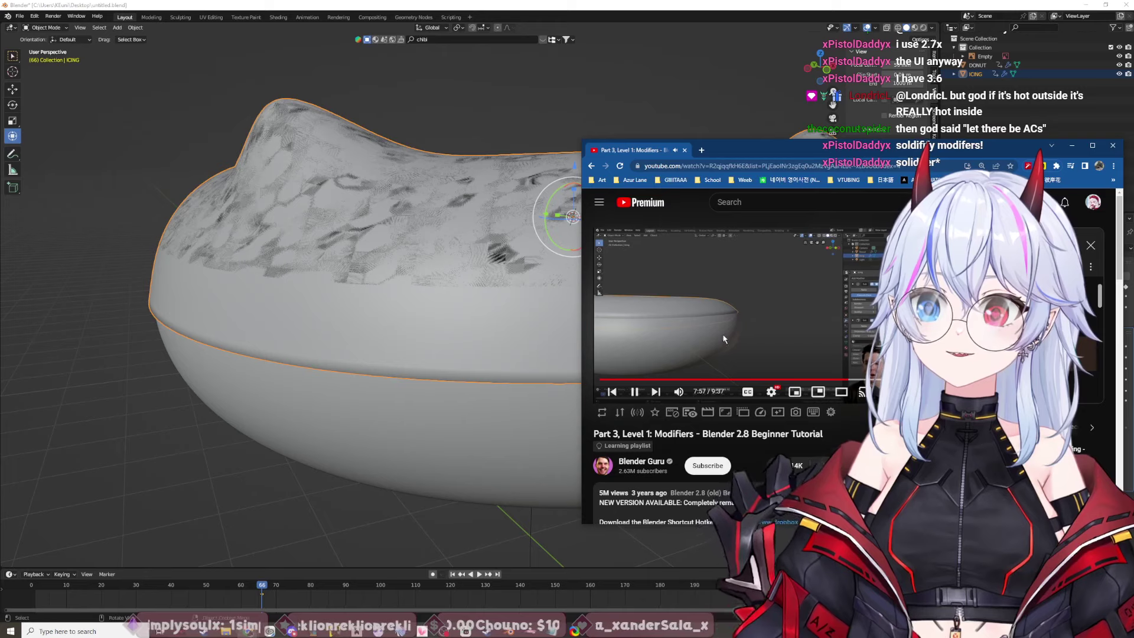
pyautogui.click(758, 313)
pyautogui.click(1071, 145)
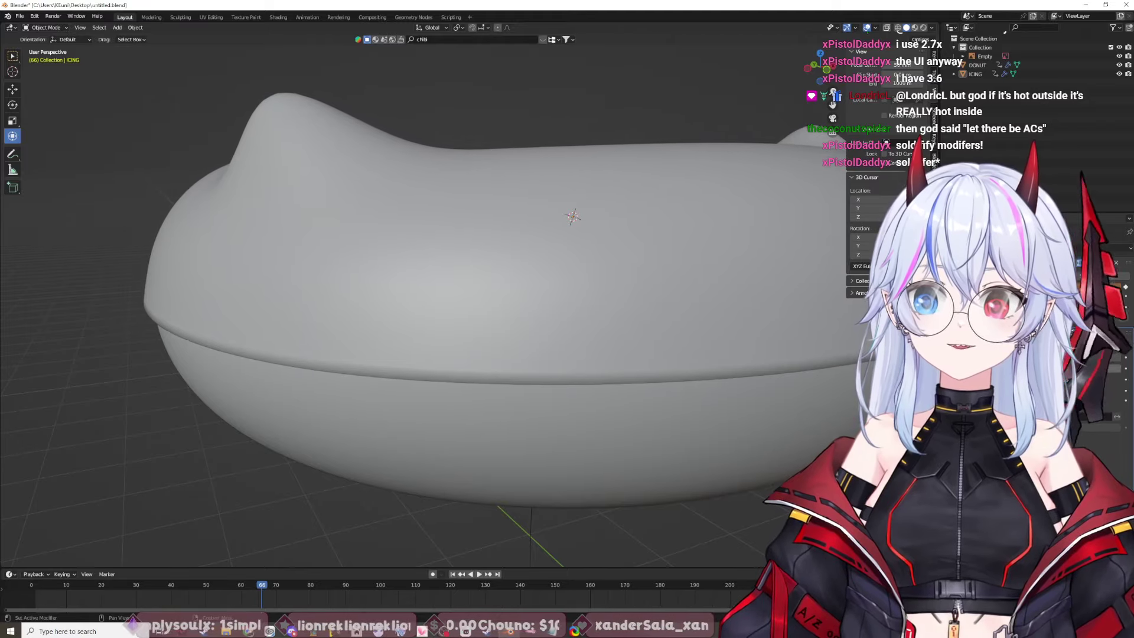
pyautogui.scroll(-2, 372, 423)
pyautogui.moveTo(372, 422); pyautogui.dragTo(436, 412, button='middle')
pyautogui.scroll(-4, 393, 412)
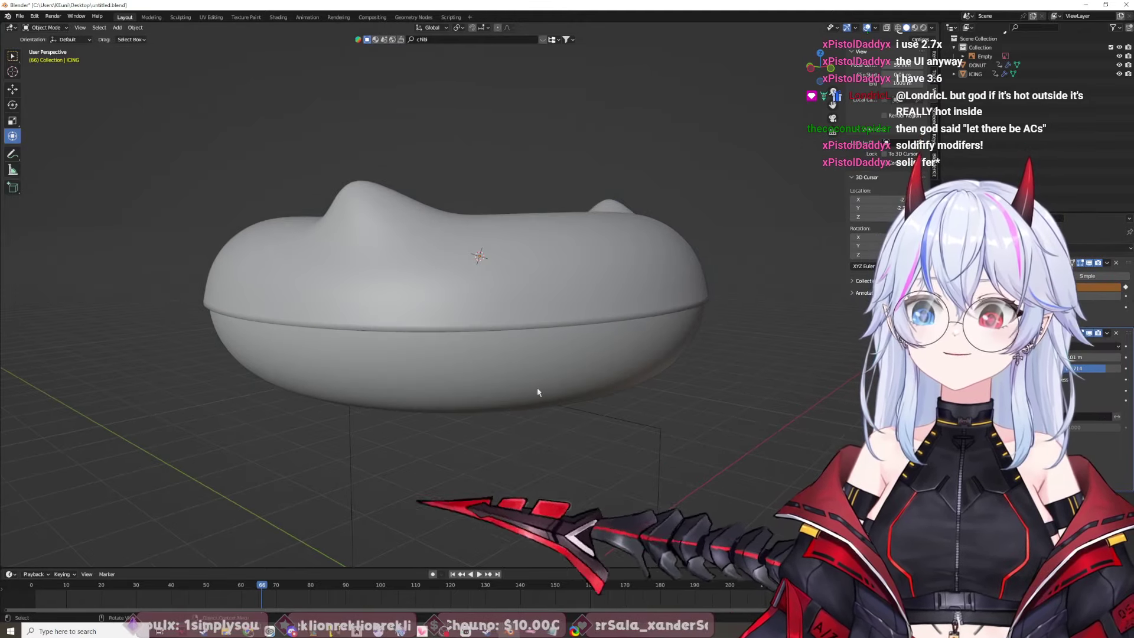
pyautogui.press('KP_1')
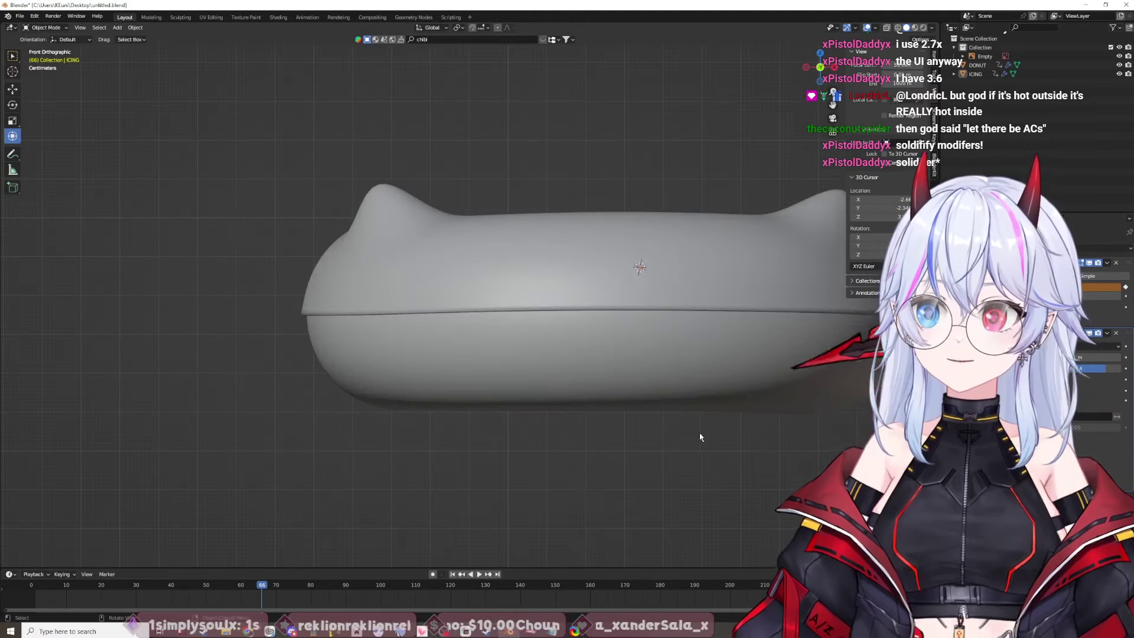
pyautogui.moveTo(806, 459); pyautogui.dragTo(691, 420, button='middle')
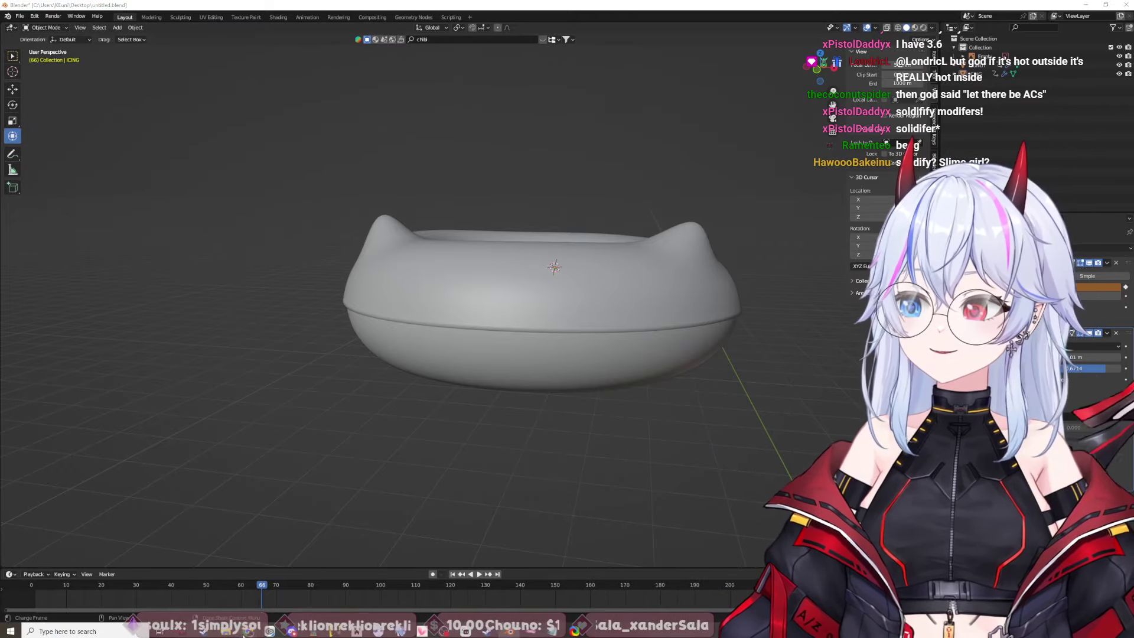
pyautogui.click(264, 603)
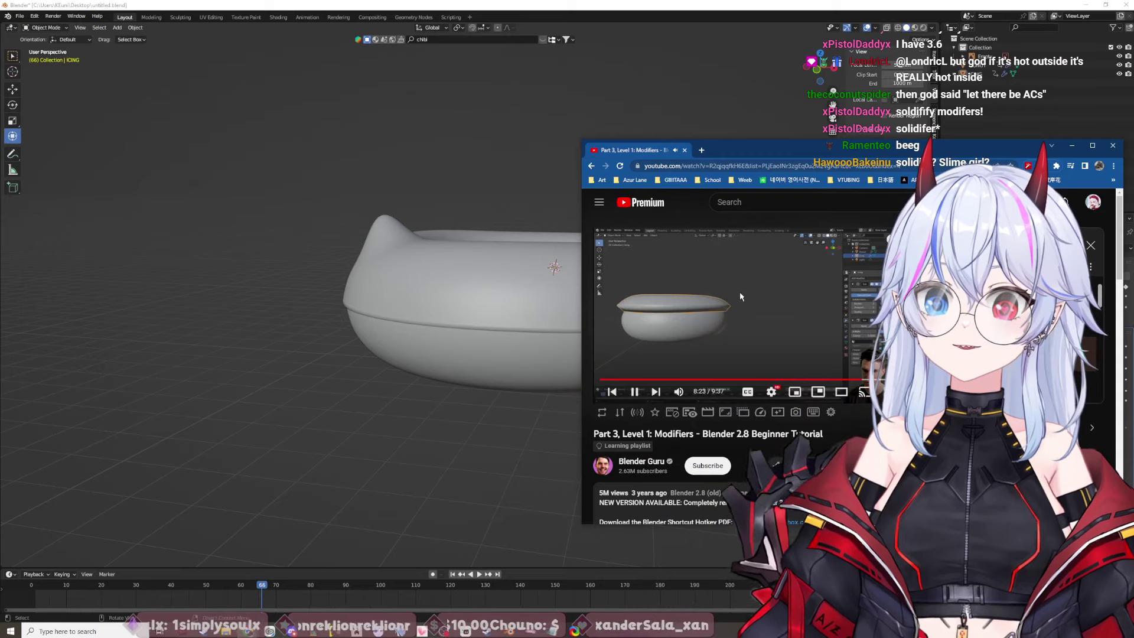
pyautogui.click(785, 321)
pyautogui.hotkey('alt', 'Tab')
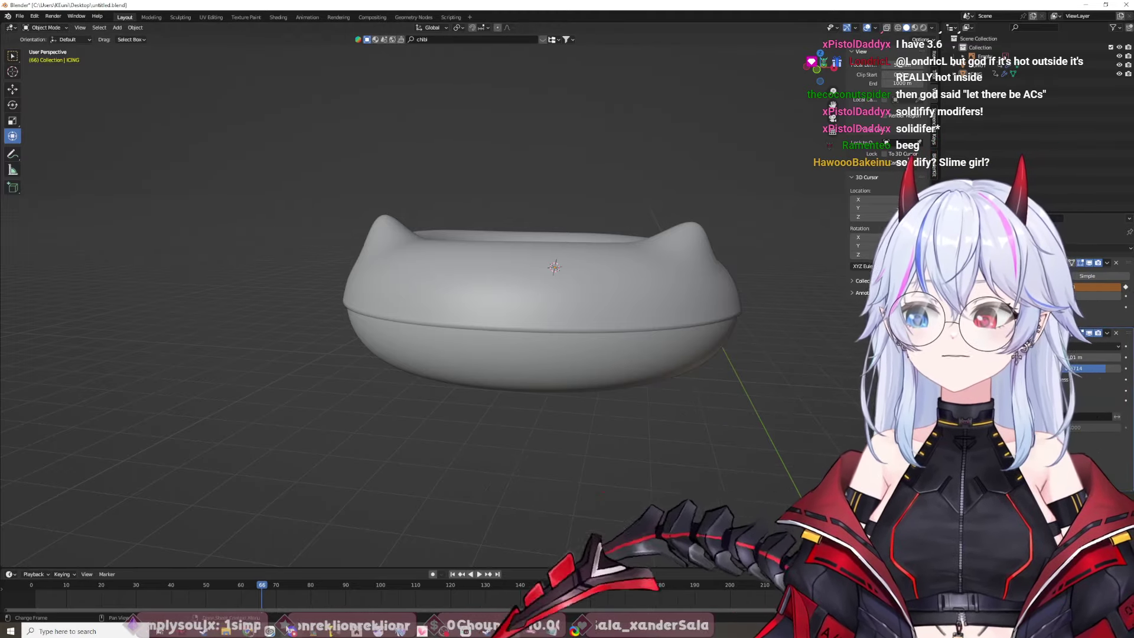
pyautogui.moveTo(271, 631)
pyautogui.click(279, 594)
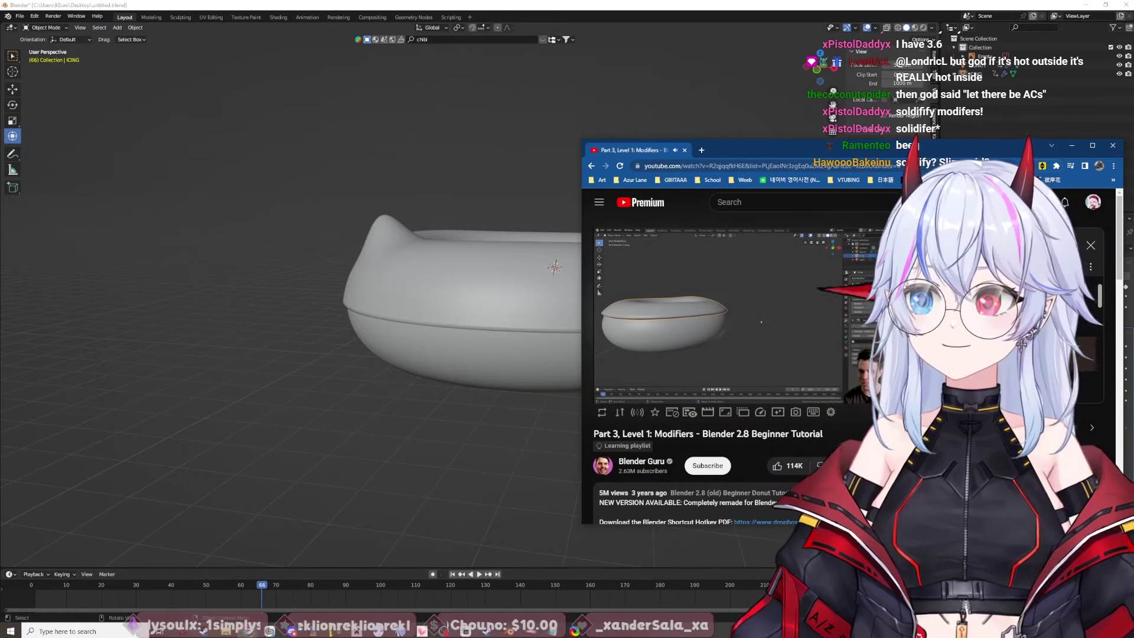
pyautogui.click(792, 356)
pyautogui.hotkey('alt', 'Tab')
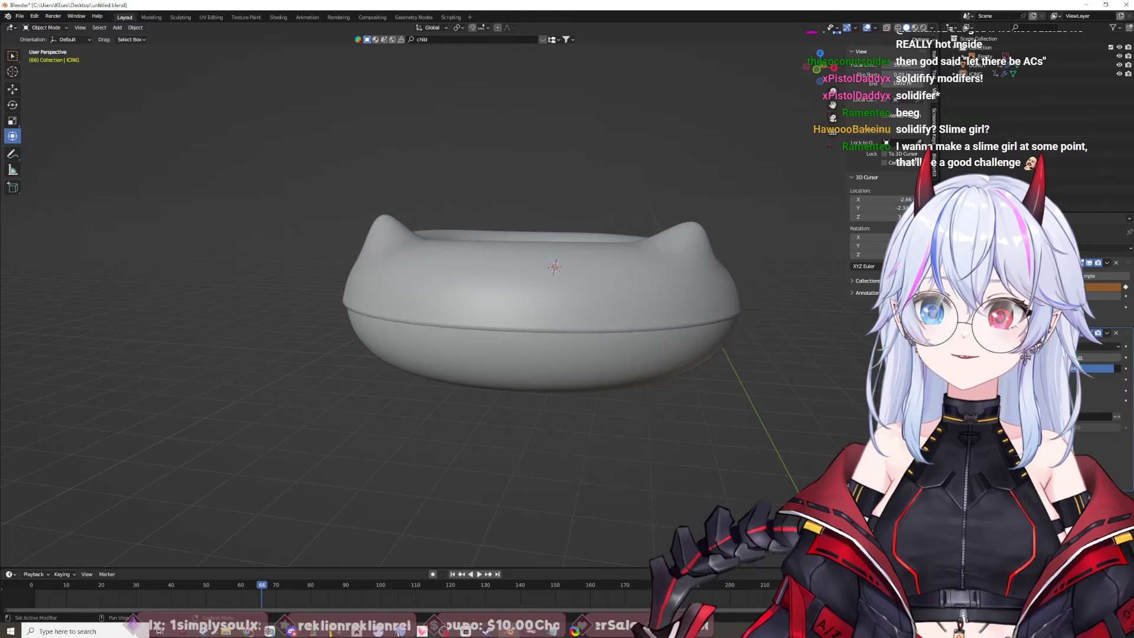
pyautogui.moveTo(632, 378); pyautogui.dragTo(597, 284, button='middle')
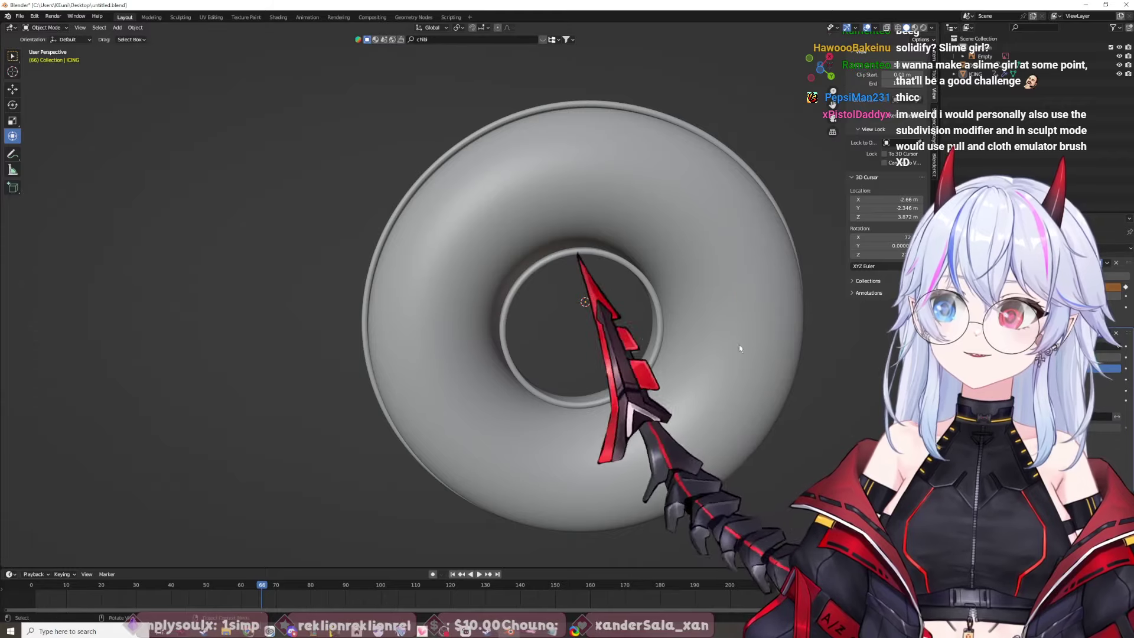
pyautogui.moveTo(737, 347); pyautogui.dragTo(771, 442, button='middle')
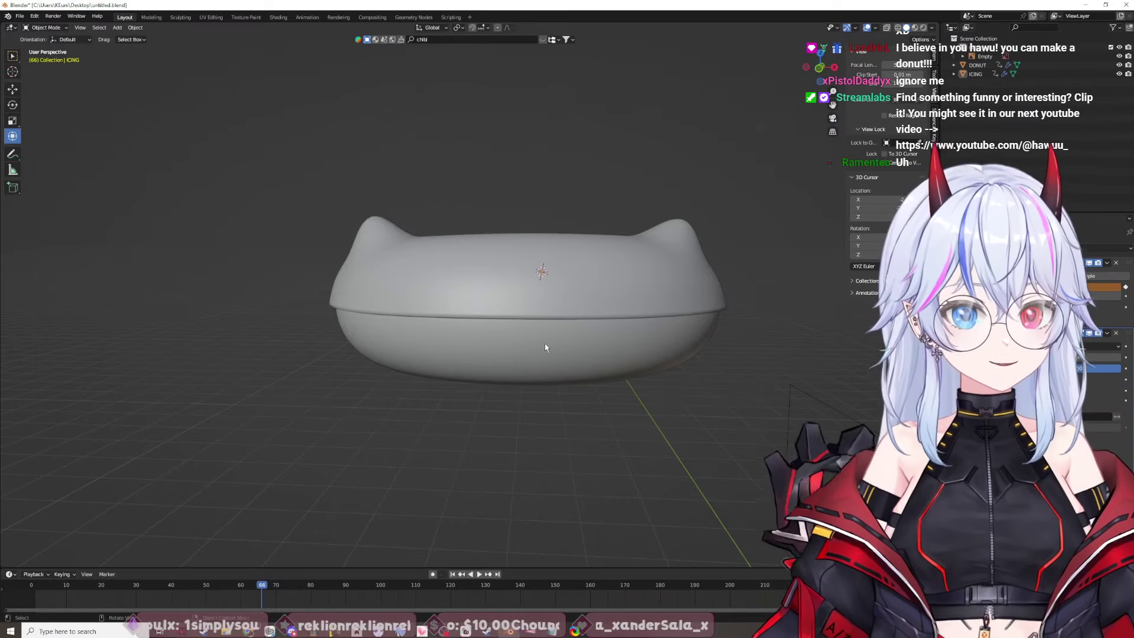
pyautogui.moveTo(545, 347); pyautogui.dragTo(598, 230, button='middle')
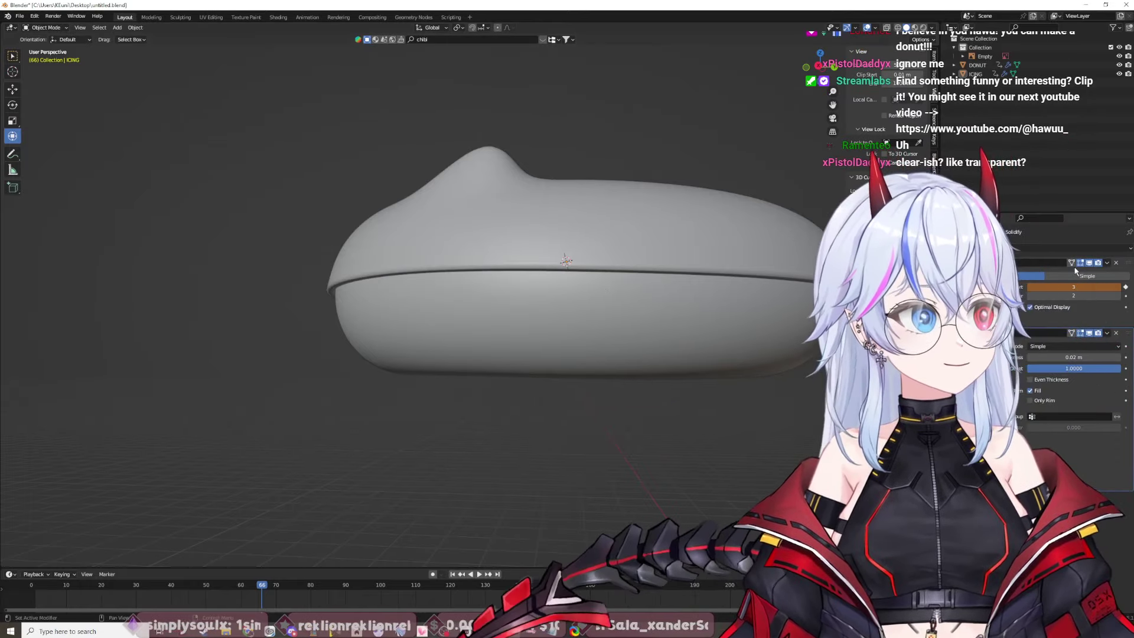
# Step: Inspect the icing's ears, then resume the Modifiers tutorial in Chrome
pyautogui.moveTo(506, 326); pyautogui.dragTo(481, 302, button='middle')
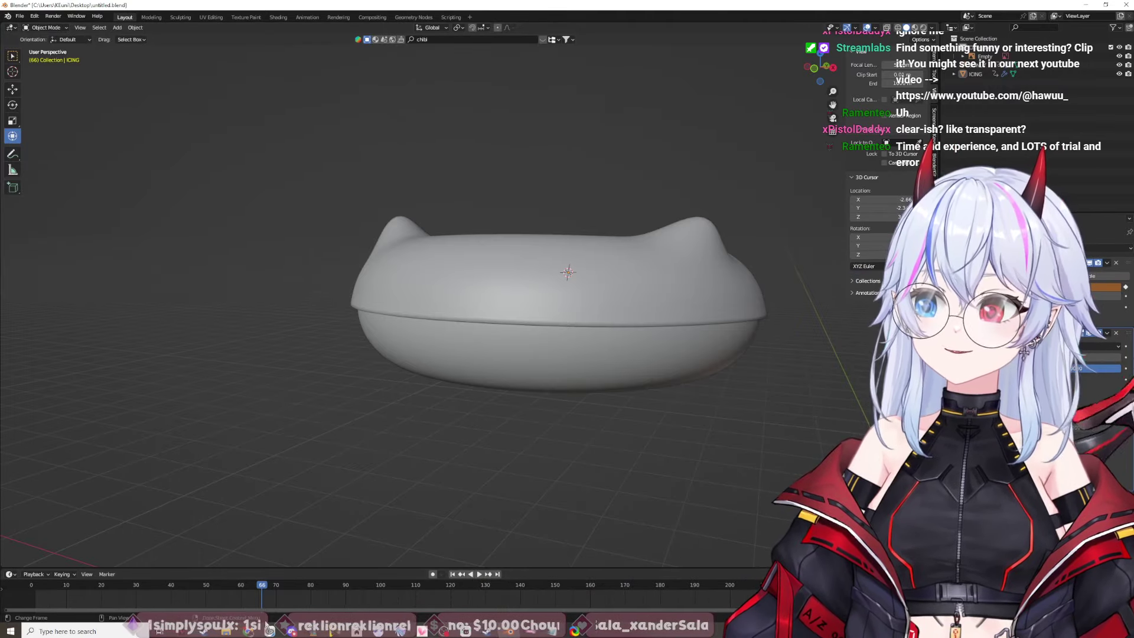
pyautogui.click(247, 588)
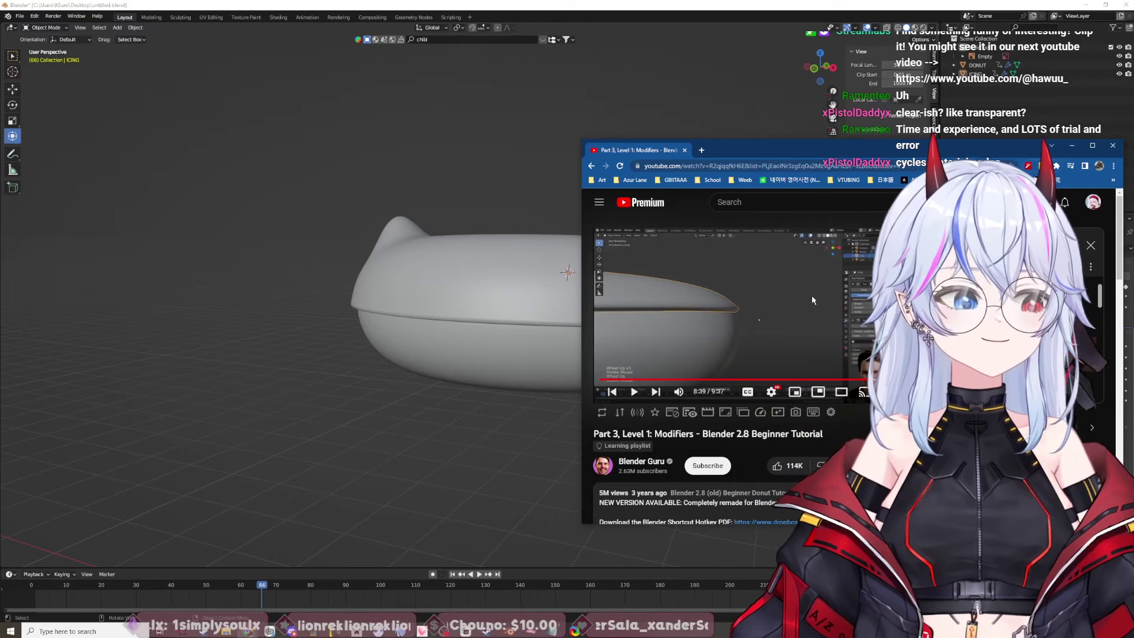
pyautogui.click(811, 296)
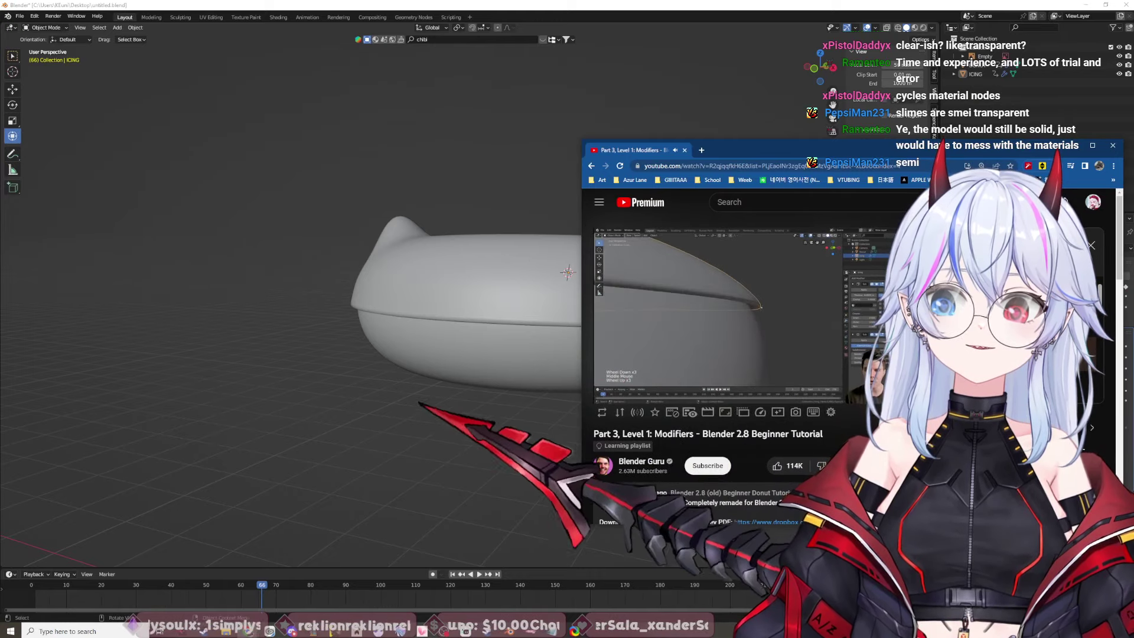
# Step: Pause and hide the tutorial, then orbit and zoom to inspect the icing's lip
pyautogui.press('k')
pyautogui.hotkey('alt', 'Tab')
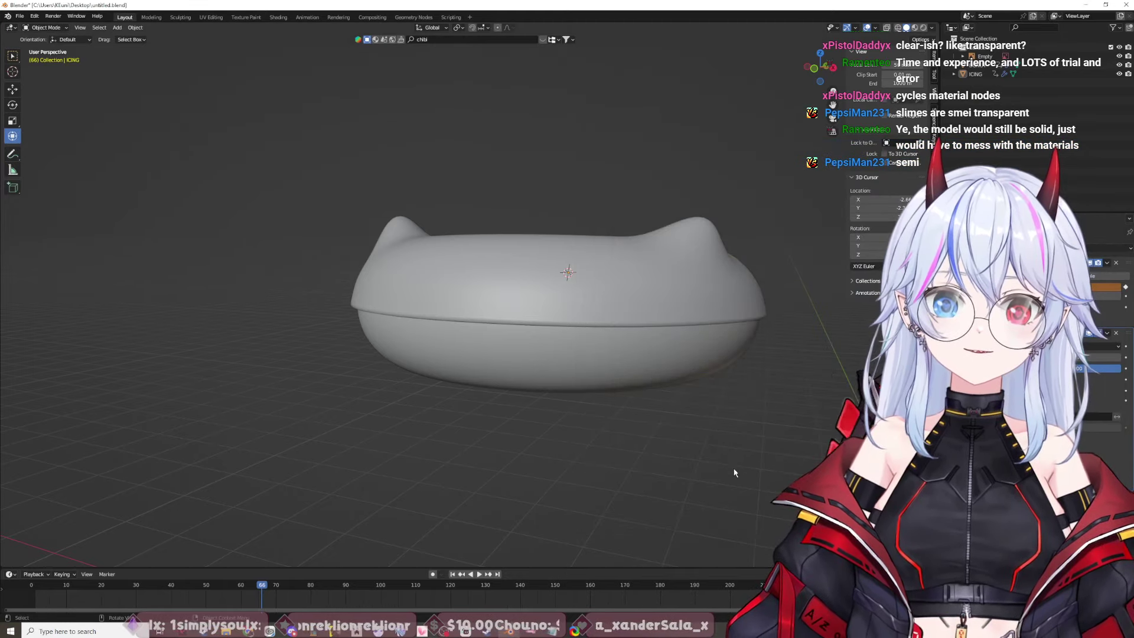
pyautogui.moveTo(735, 472); pyautogui.dragTo(747, 438, button='middle')
pyautogui.scroll(4, 736, 373)
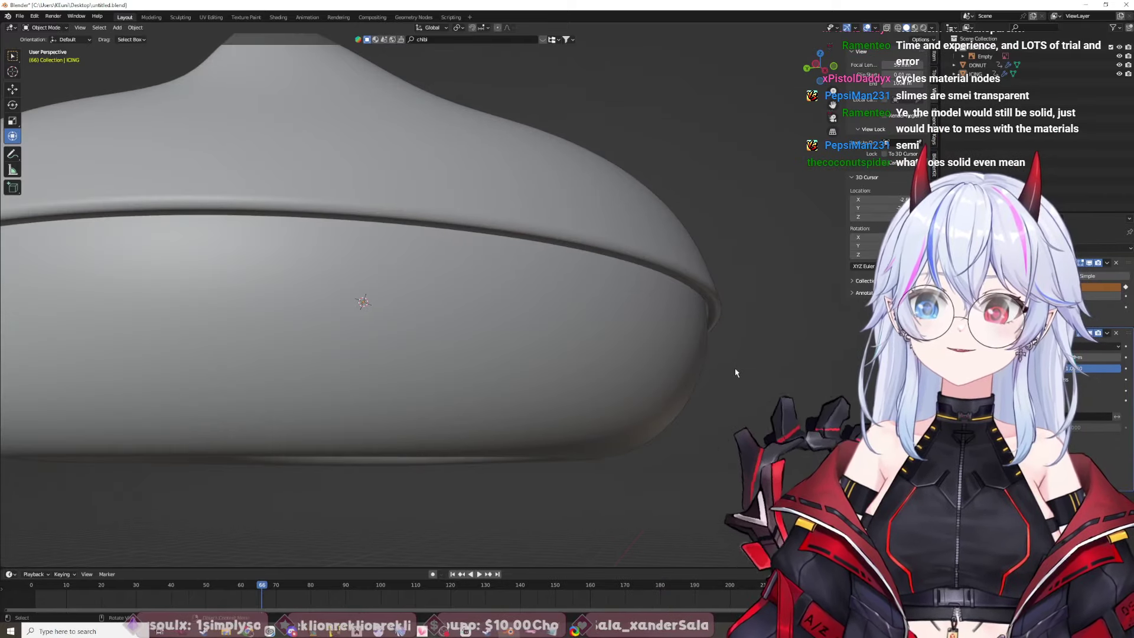
pyautogui.moveTo(736, 373); pyautogui.dragTo(379, 268, button='middle')
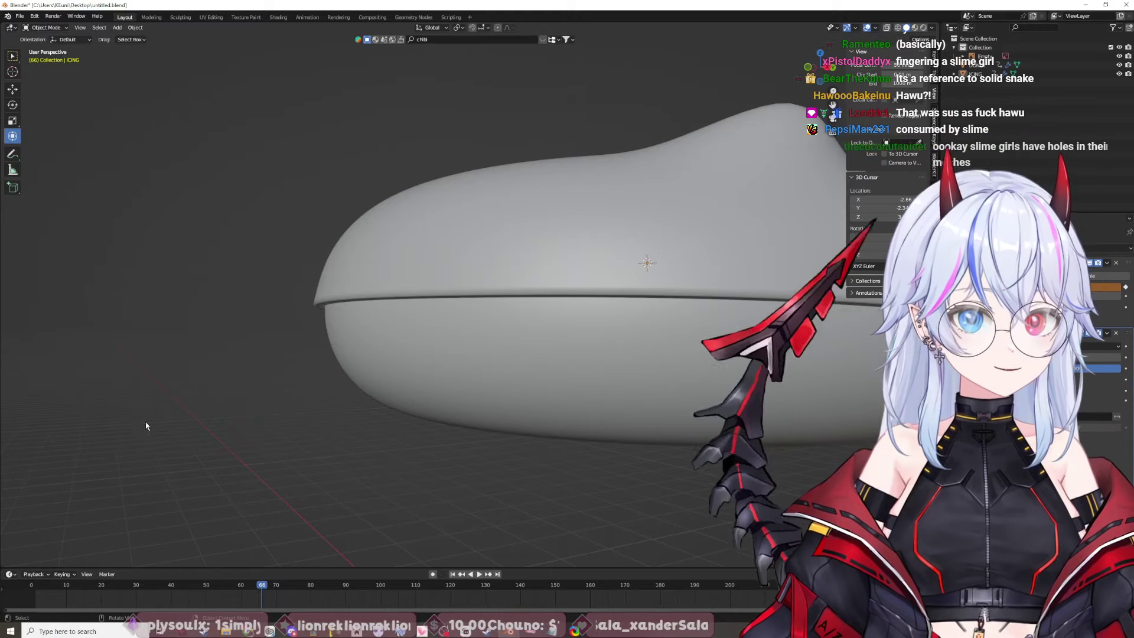
pyautogui.moveTo(752, 407); pyautogui.dragTo(675, 405, button='middle')
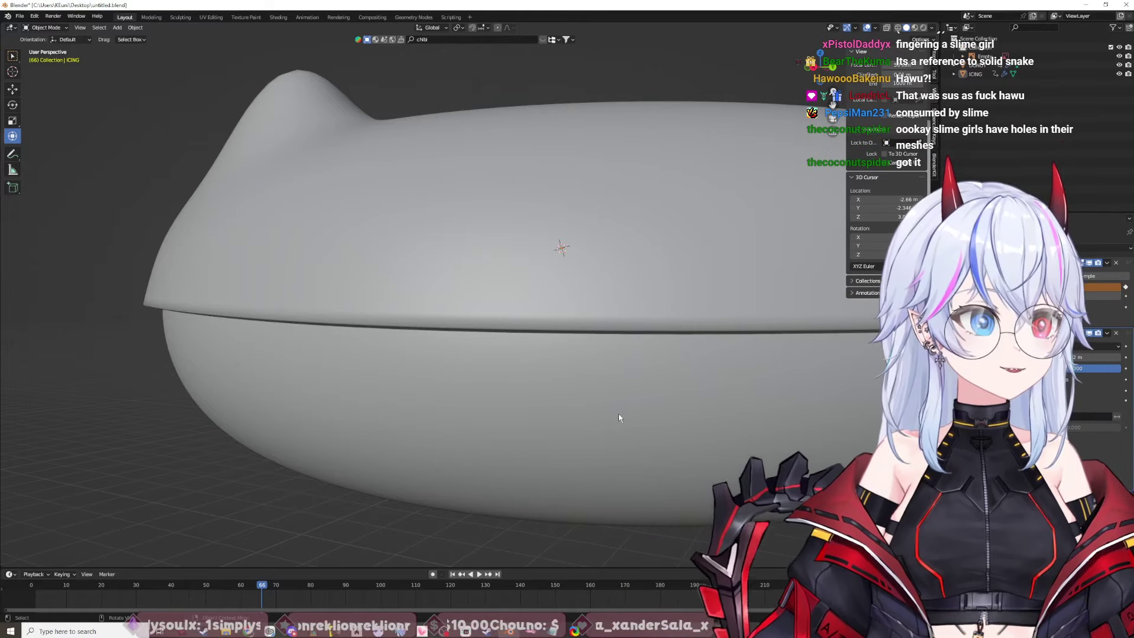
pyautogui.moveTo(594, 417); pyautogui.dragTo(560, 387, button='middle')
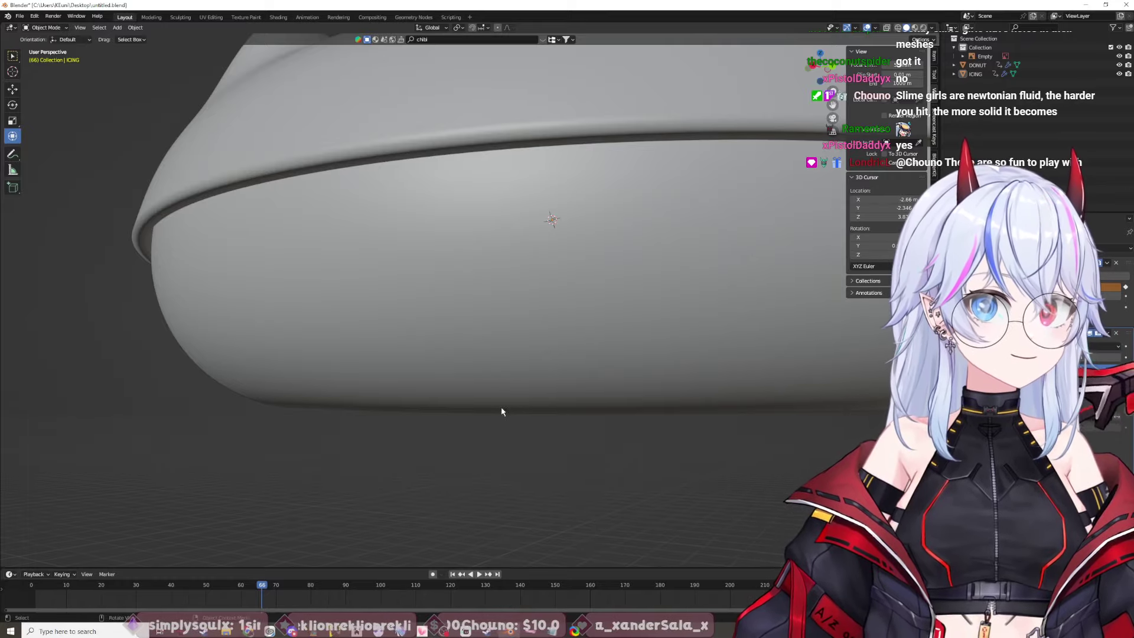
# Step: Select the DONUT object and resume the Modifiers tutorial video
pyautogui.click(711, 348)
pyautogui.moveTo(711, 348); pyautogui.dragTo(596, 286, button='middle')
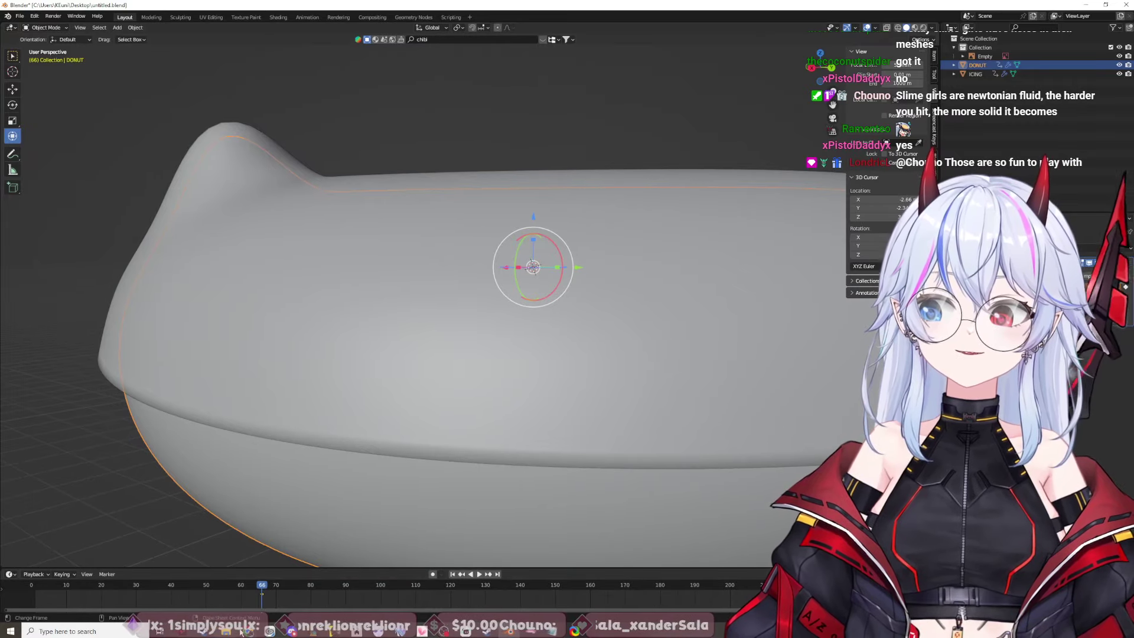
pyautogui.click(455, 561)
pyautogui.click(692, 321)
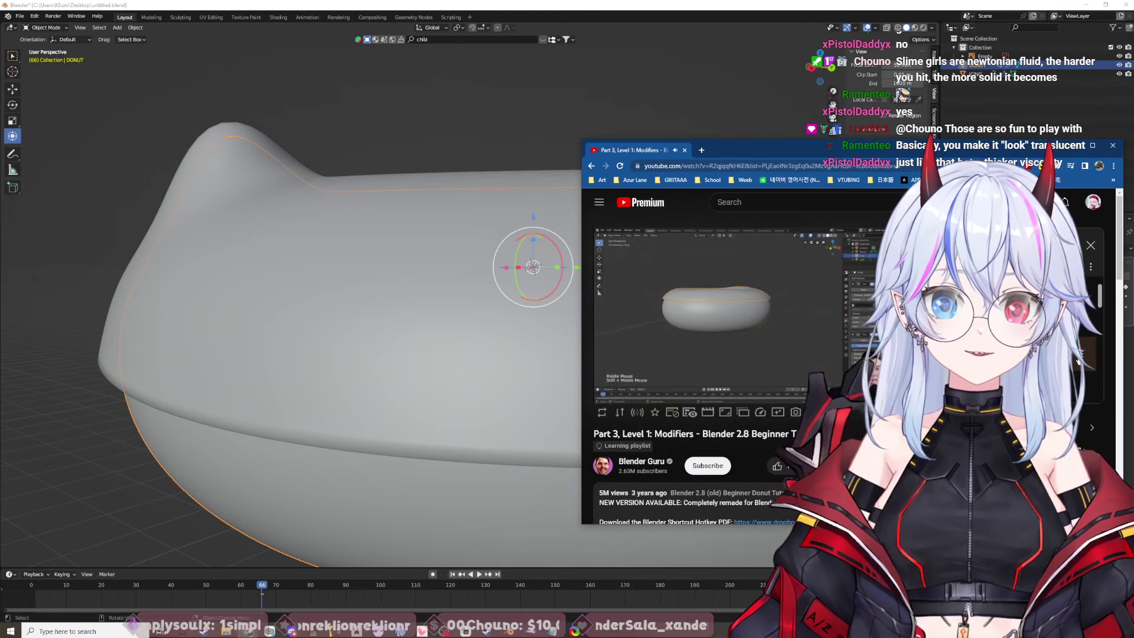
# Step: Pause the Modifiers tutorial at 9:32 of 9:37
pyautogui.click(662, 327)
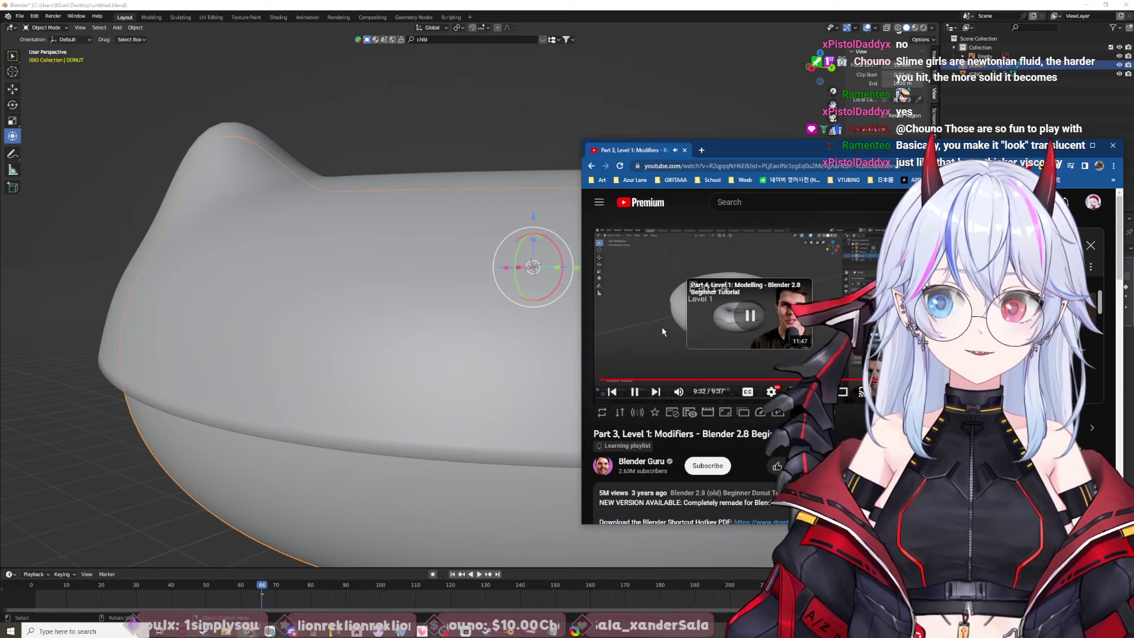
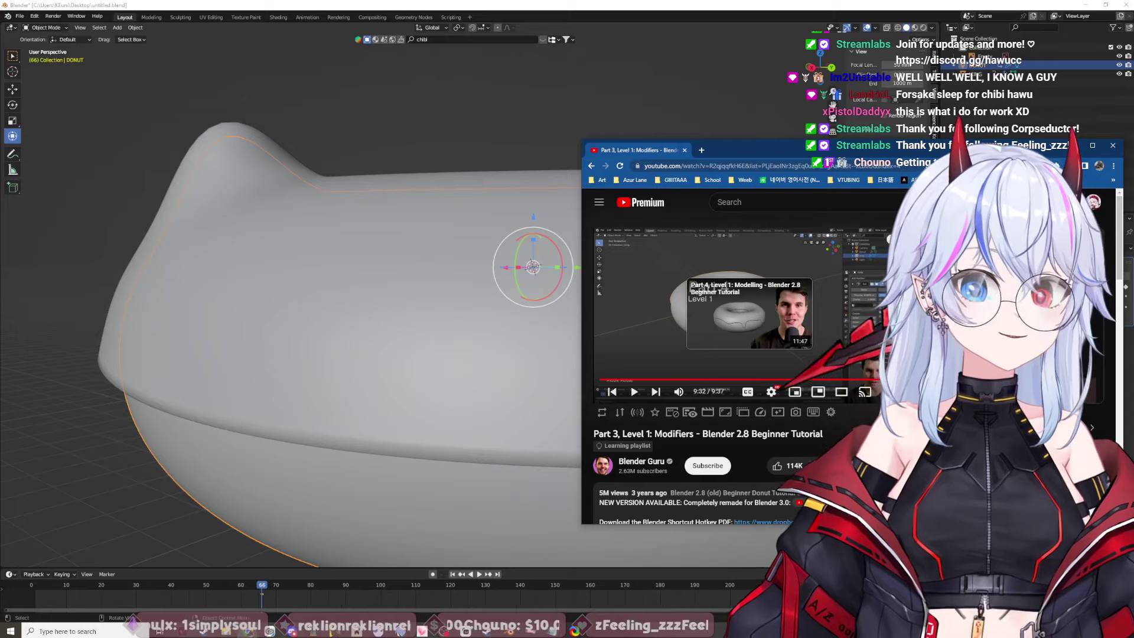
# Step: Close the YouTube tutorial and go to the own channel page in the Twitch window
pyautogui.click(1112, 145)
pyautogui.hotkey('alt', 'Tab')
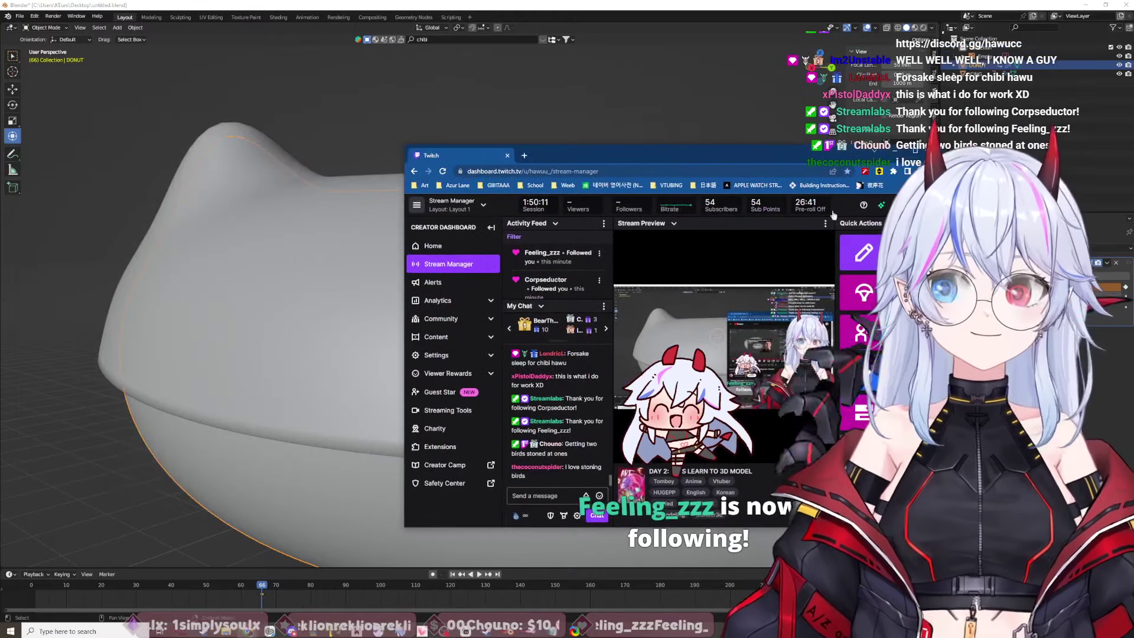
pyautogui.click(861, 295)
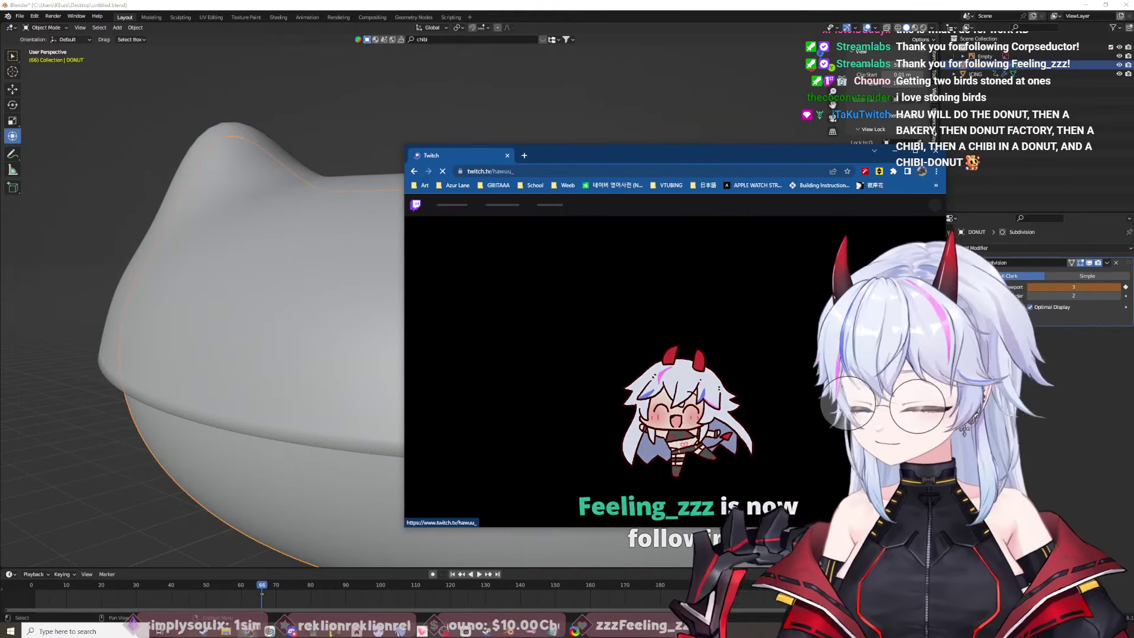
# Step: Search Twitch for 'art', muting the stream player's audio along the way
pyautogui.click(600, 205)
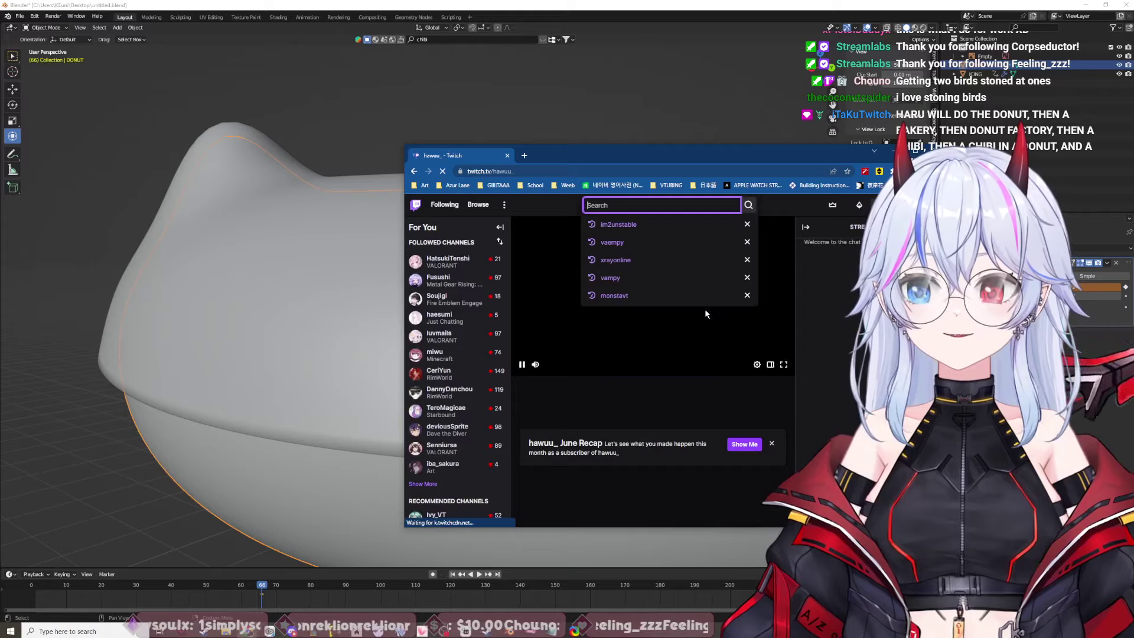
pyautogui.write('art')
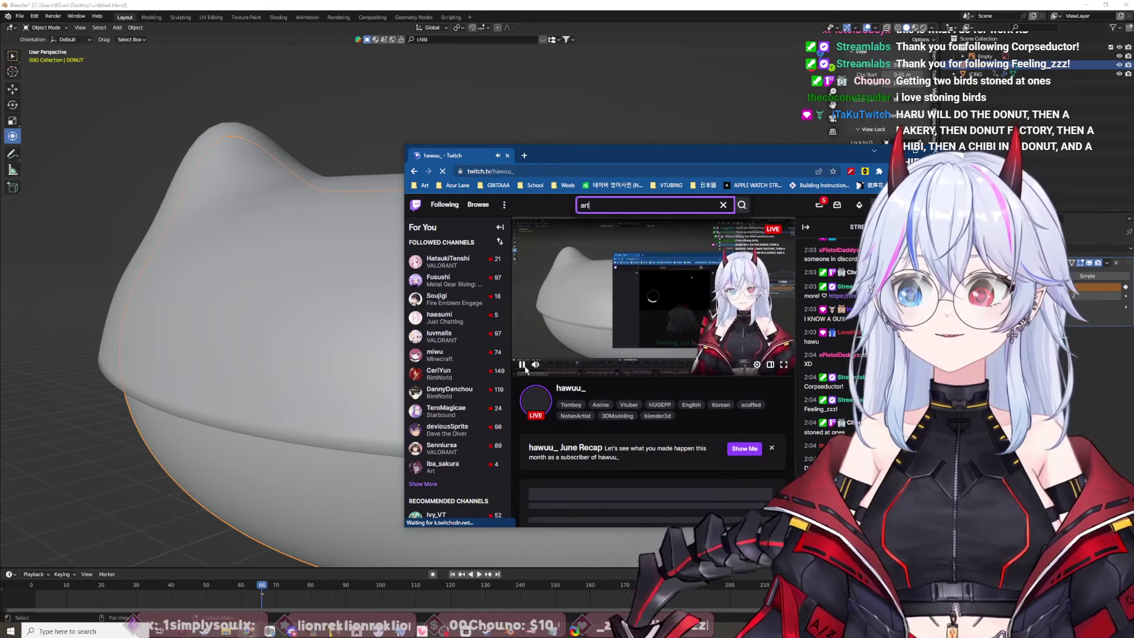
pyautogui.click(535, 365)
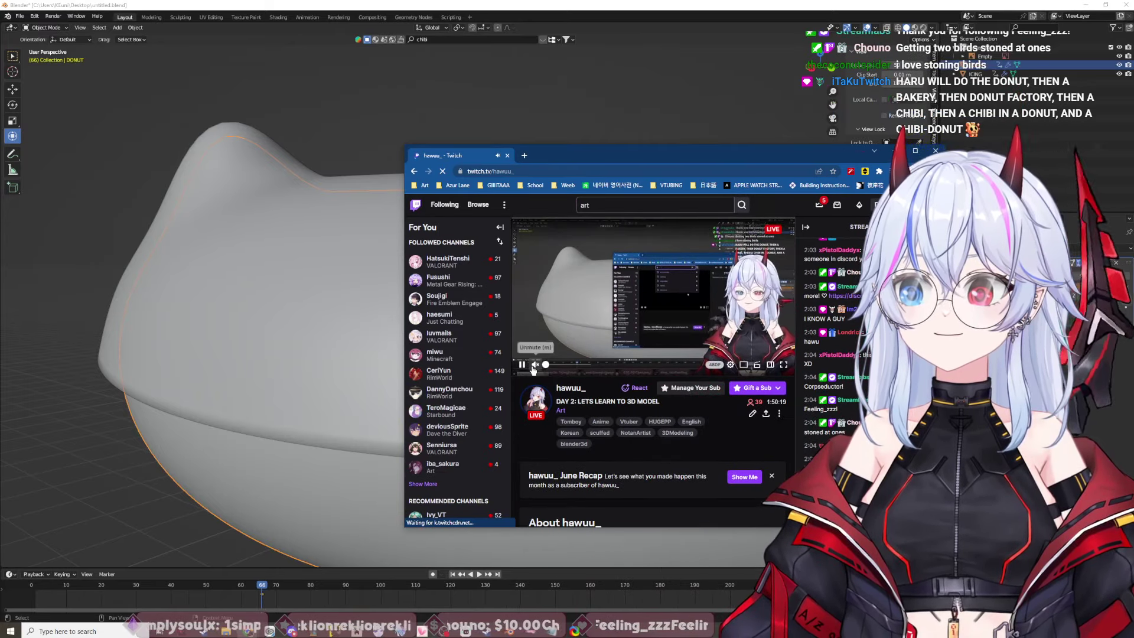
pyautogui.click(619, 205)
pyautogui.press('Return')
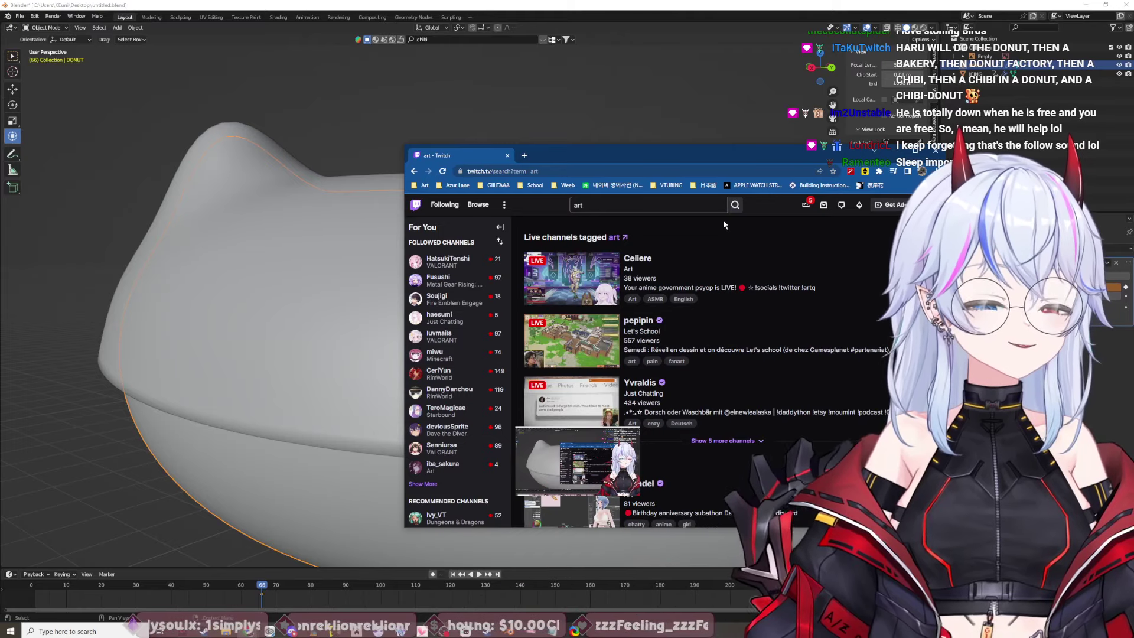
# Step: Maximize the browser, open the Creator Dashboard in a new tab, then visit the channel page
pyautogui.doubleClick(732, 156)
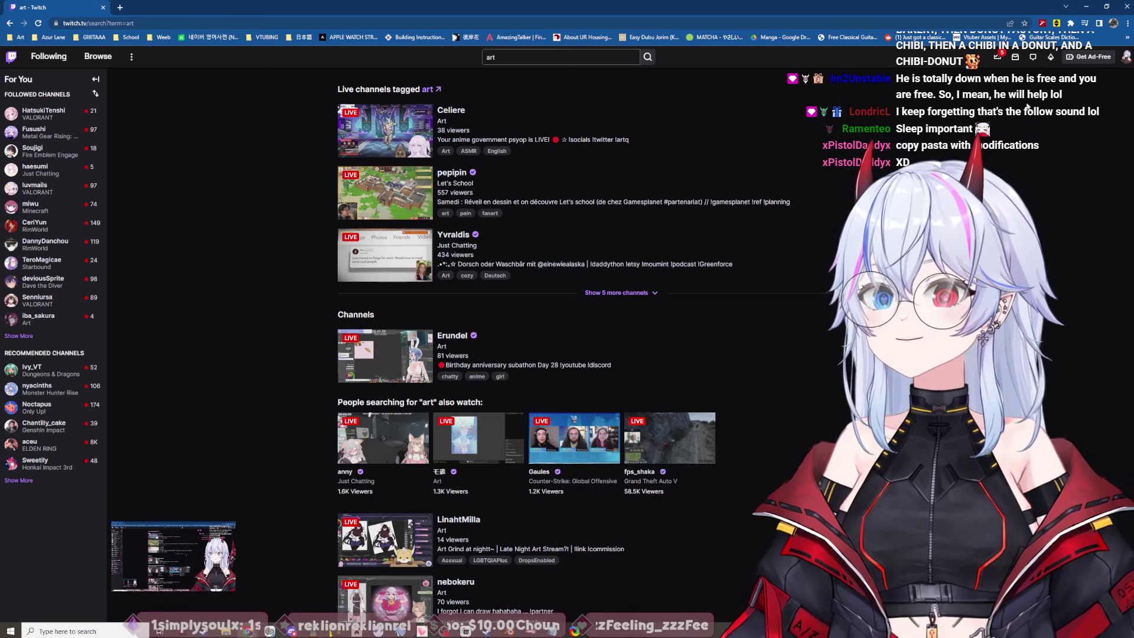
pyautogui.click(1126, 56)
pyautogui.middleClick(1065, 136)
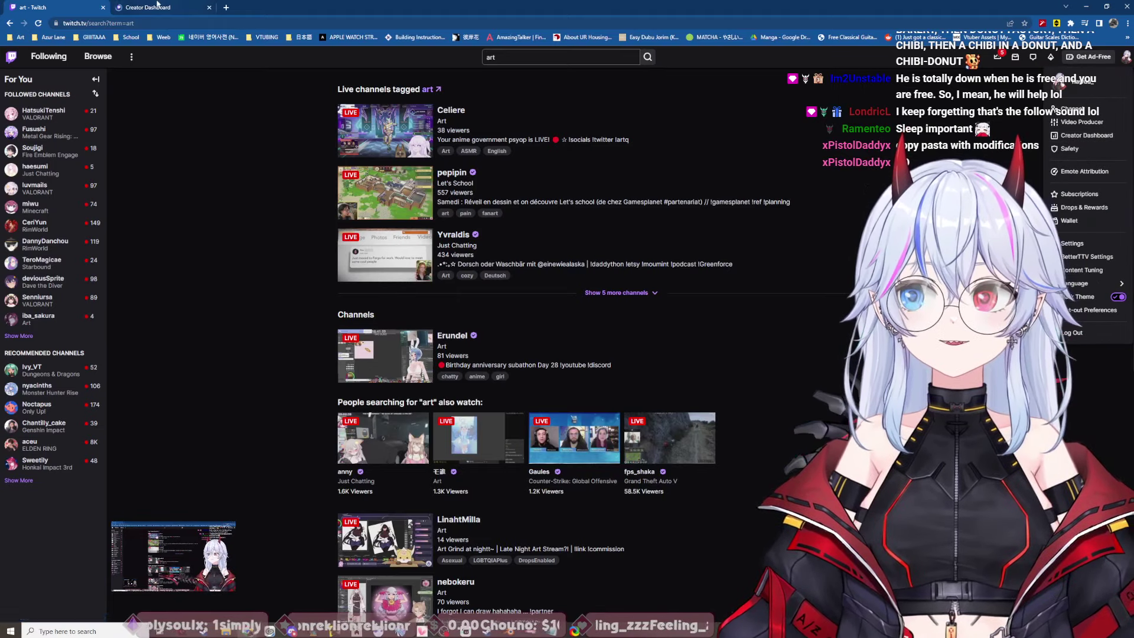
pyautogui.click(148, 7)
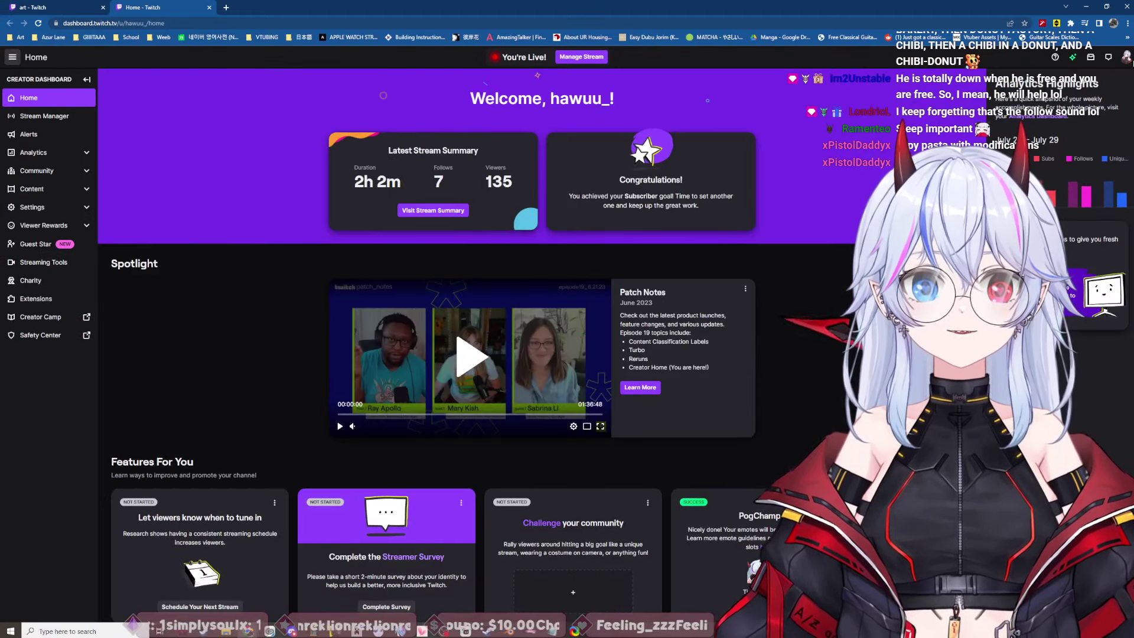
pyautogui.click(1126, 56)
pyautogui.click(1073, 123)
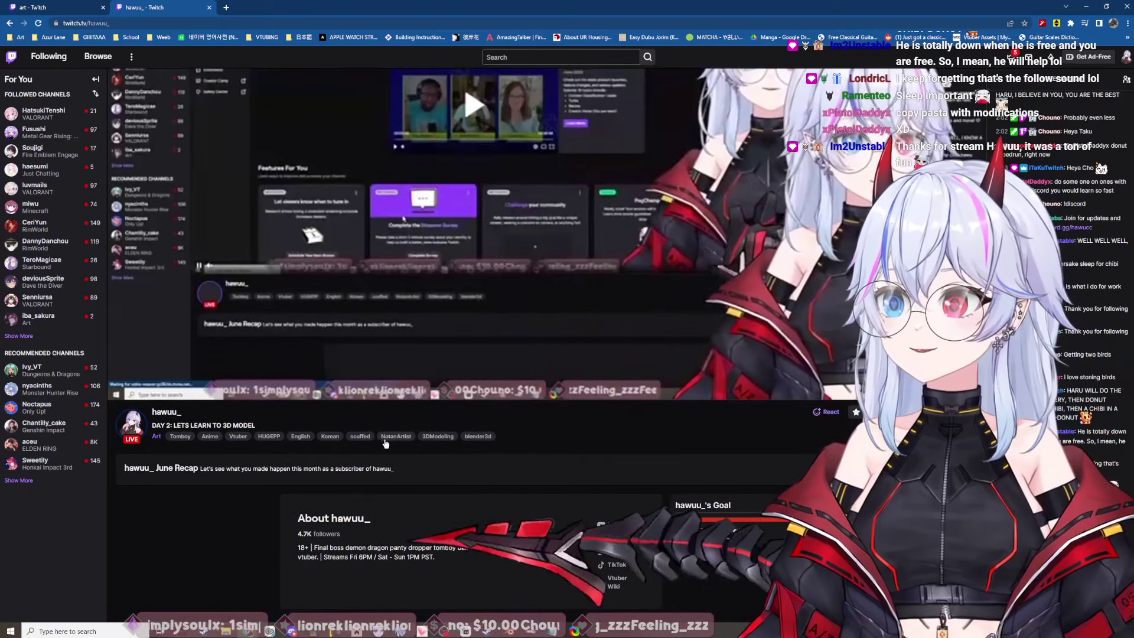
# Step: Open the 3DModeling and blender3d tags in new tabs, review both, and close the extras
pyautogui.middleClick(437, 436)
pyautogui.middleClick(477, 436)
pyautogui.click(215, 6)
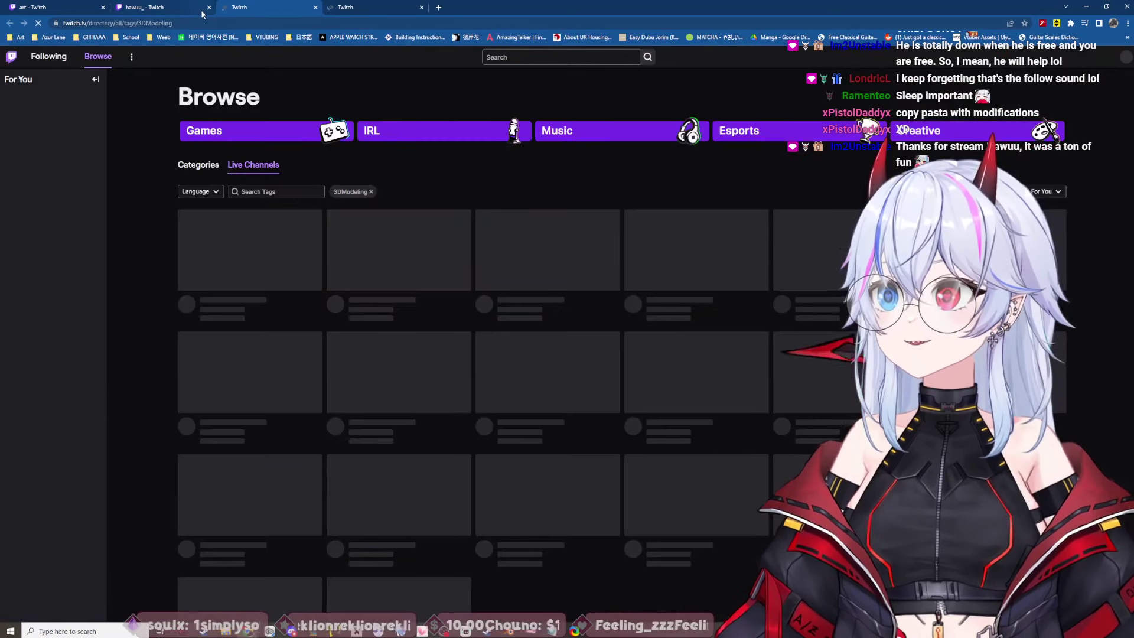
pyautogui.click(209, 8)
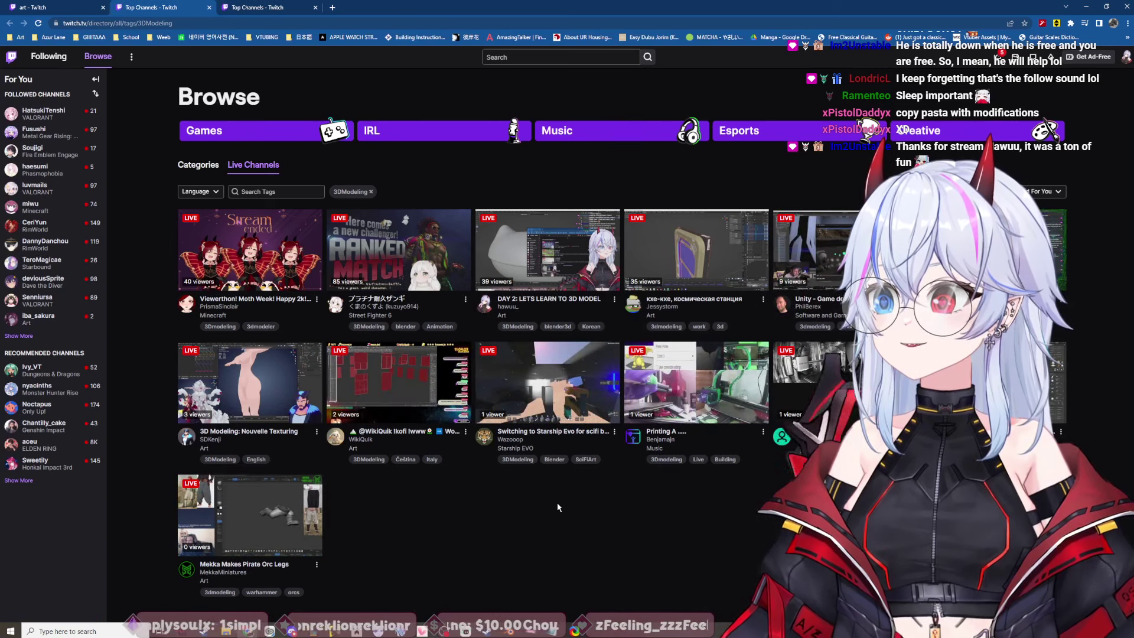
pyautogui.click(298, 7)
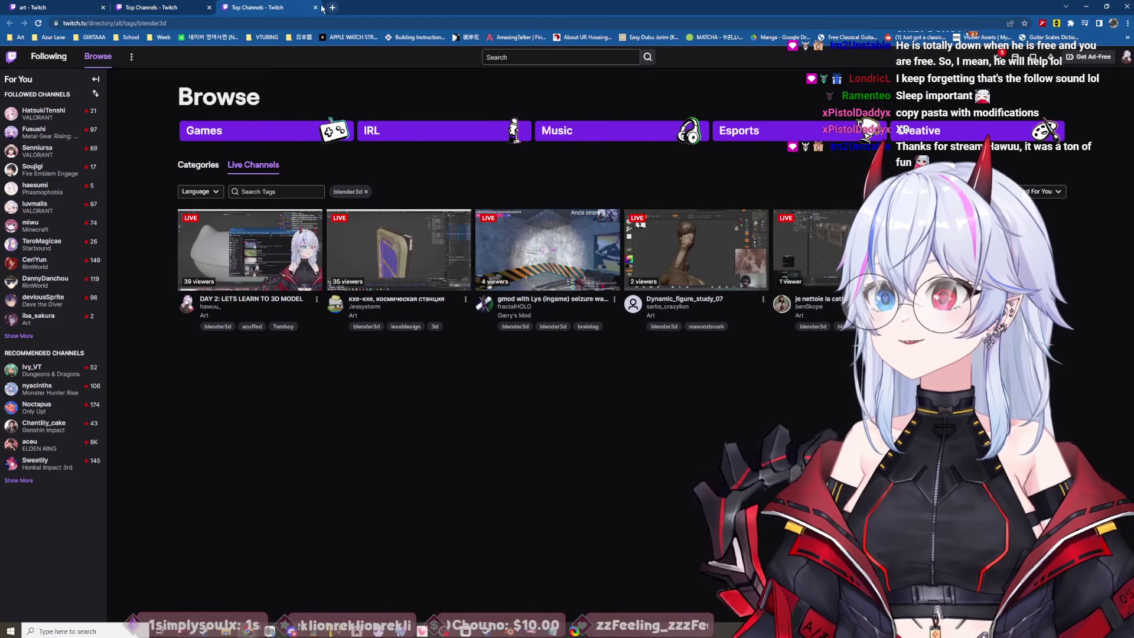
pyautogui.click(317, 8)
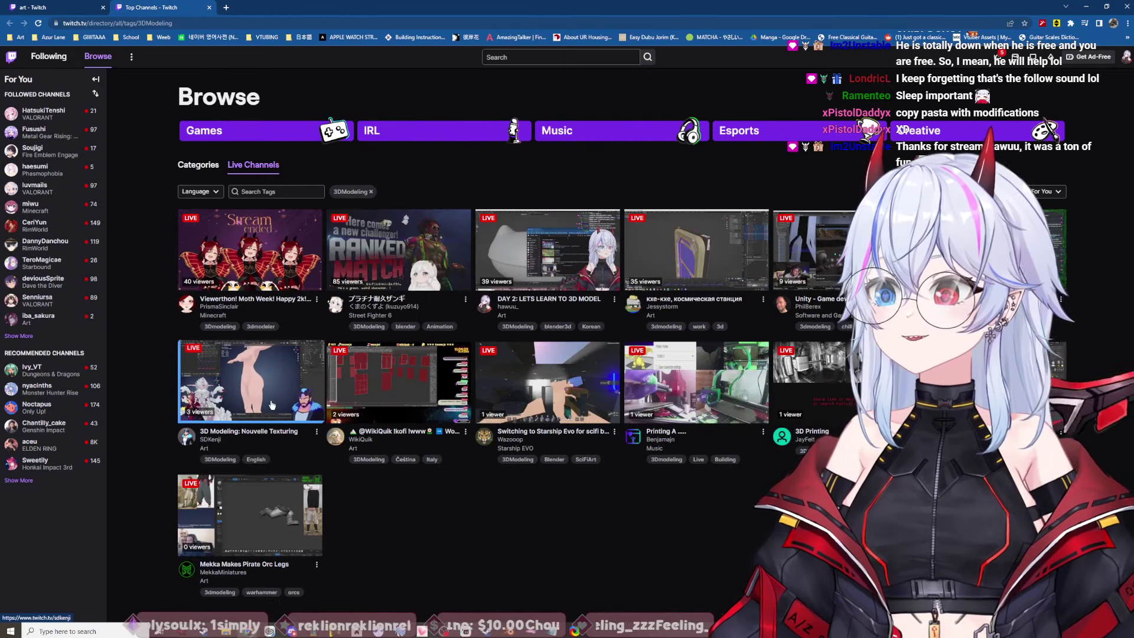